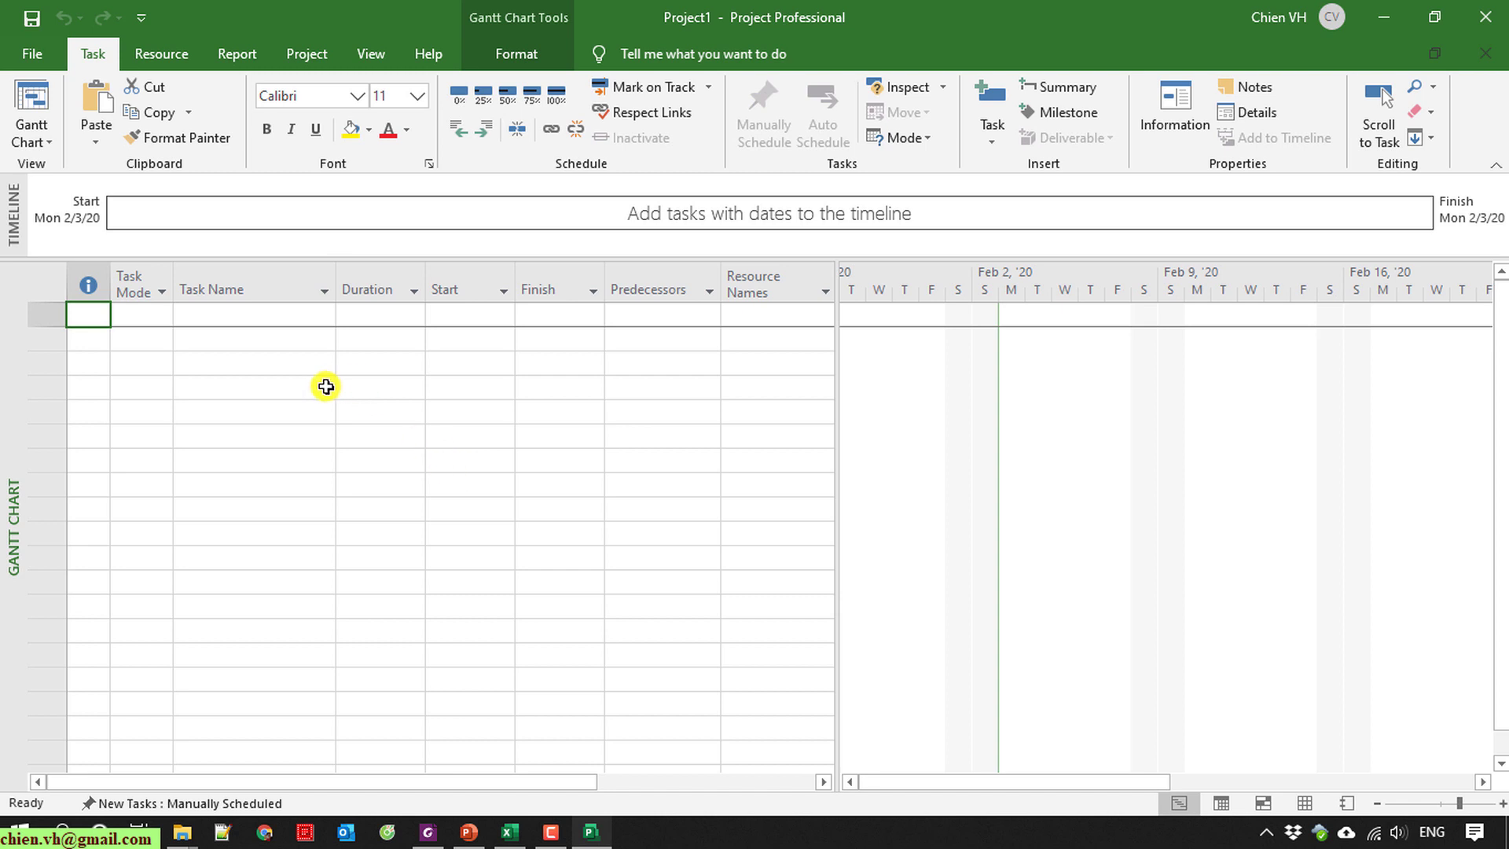
# Switch to the Excel estimate workbook and copy the task names from A2 through A58, Project Kick-off to Go-live Sign-off.
pyautogui.click(187, 315)
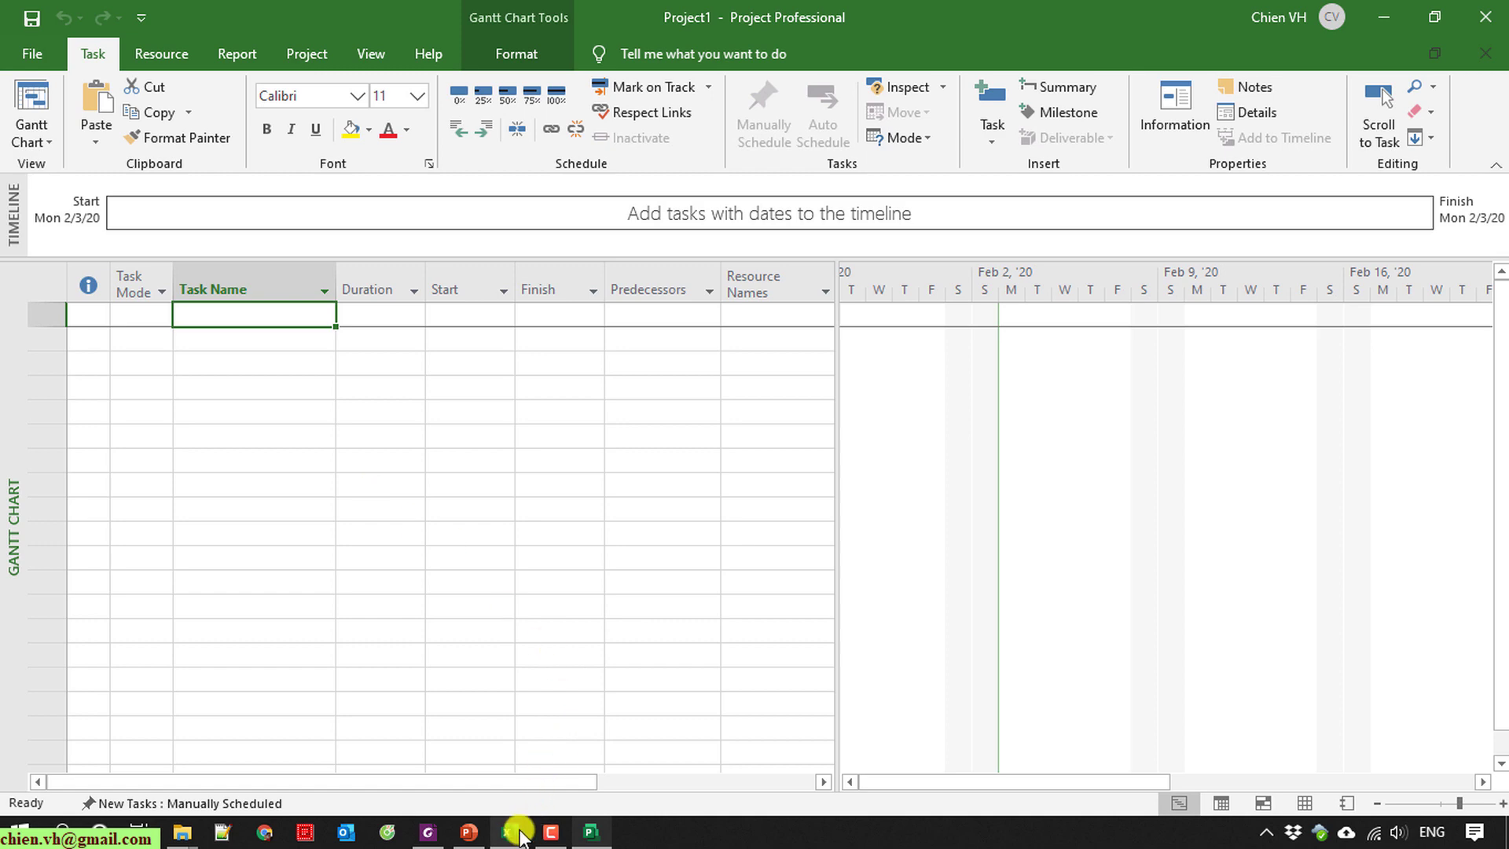
pyautogui.click(515, 834)
pyautogui.scroll(7, 802, 592)
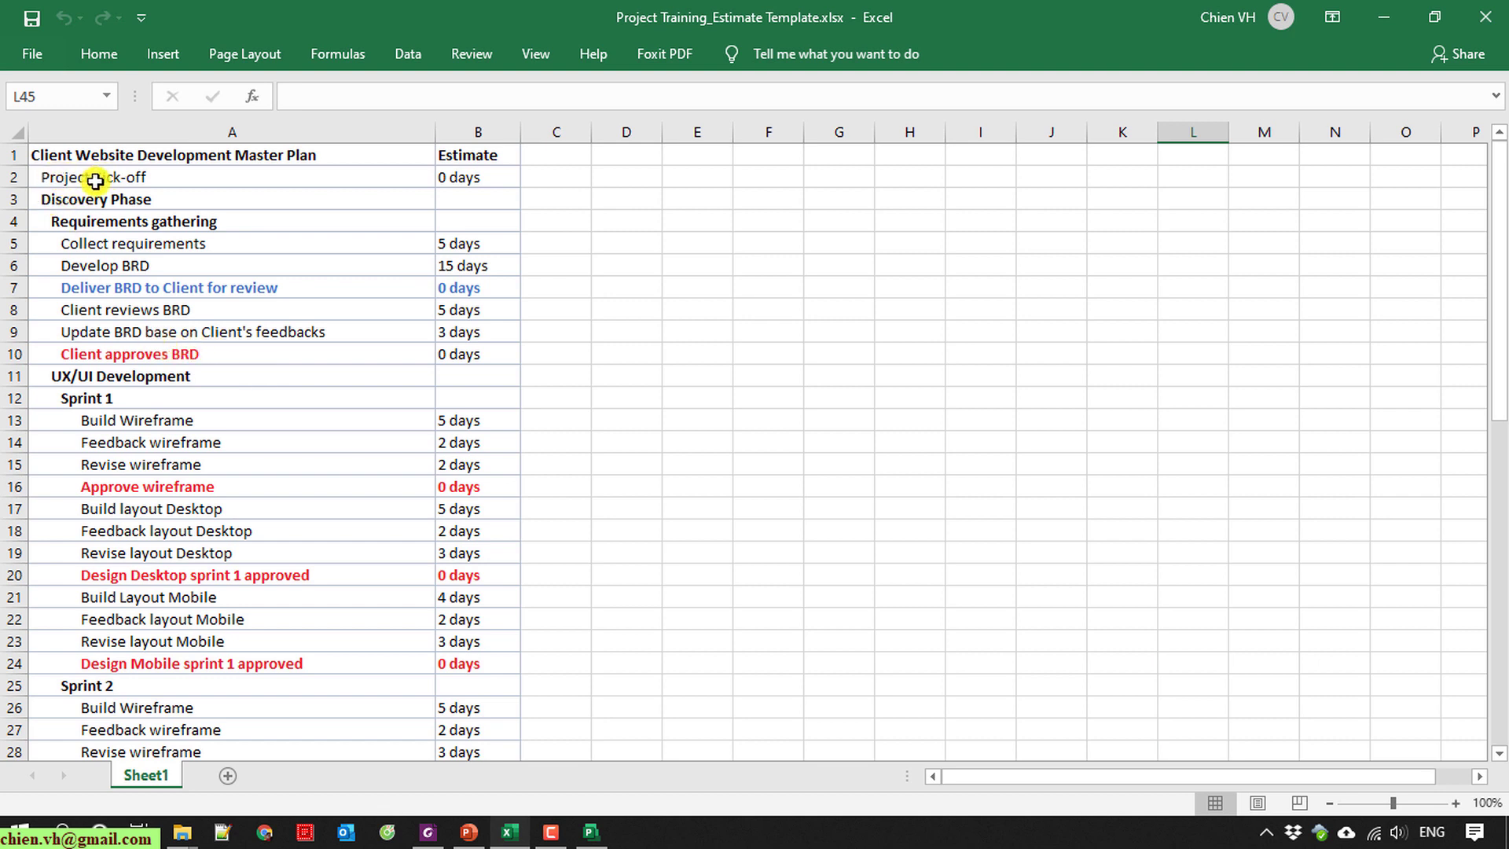
pyautogui.moveTo(140, 182); pyautogui.dragTo(299, 705)
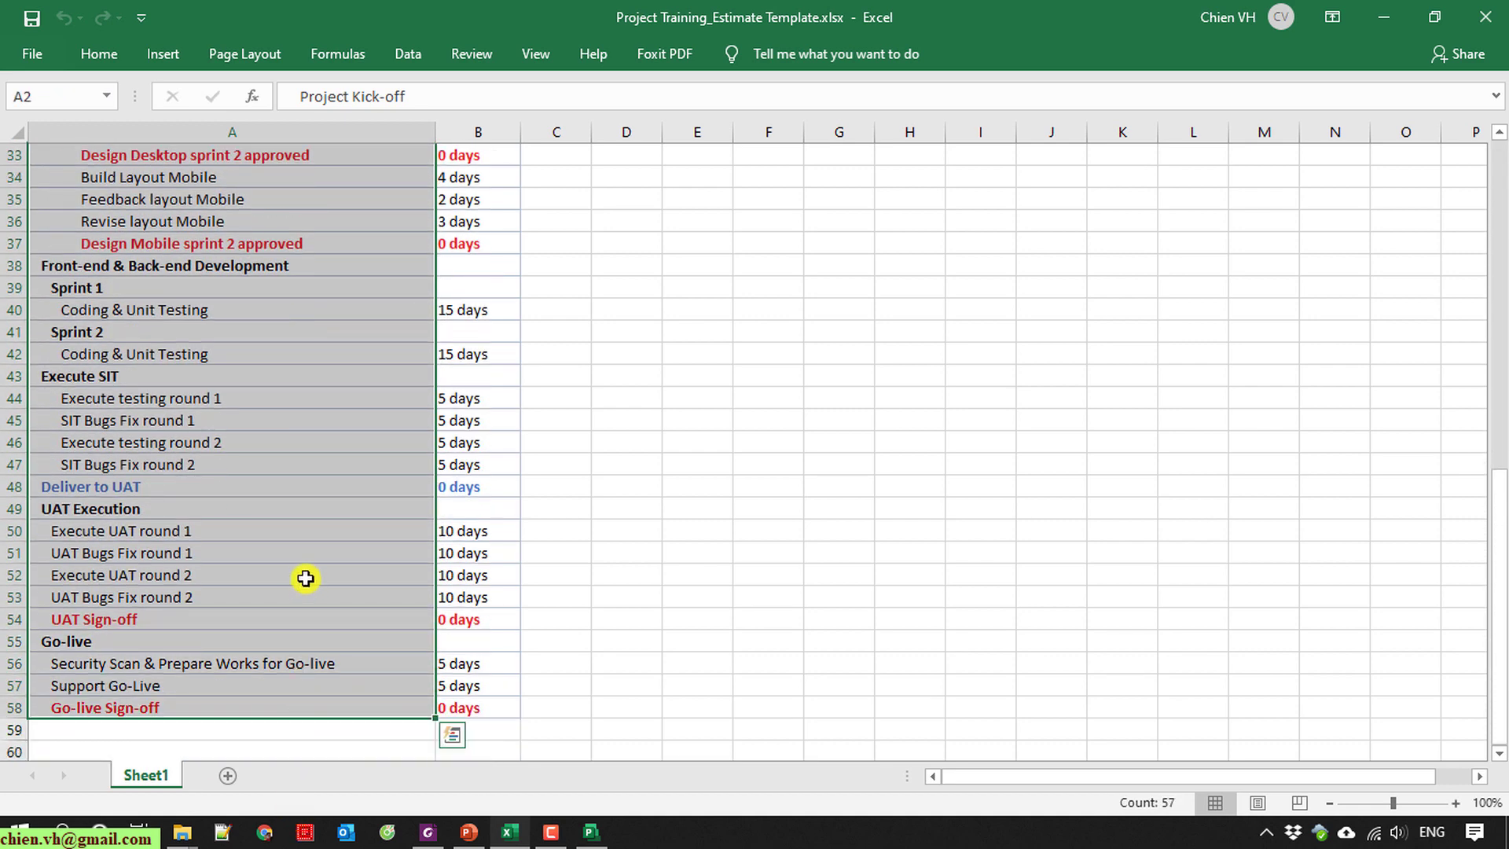
pyautogui.hotkey('ctrl', 'c')
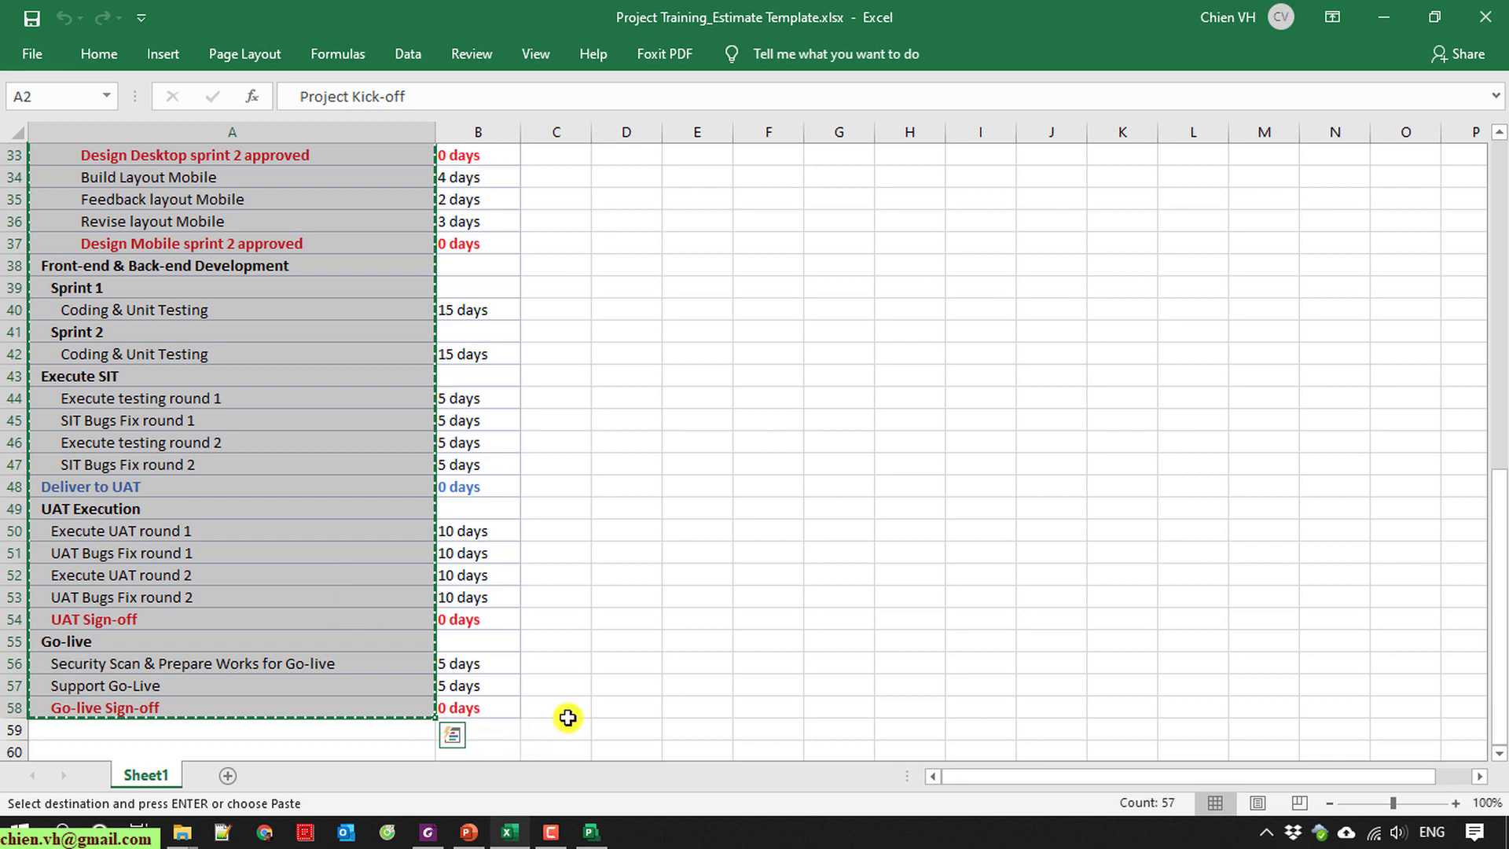
# Switch back to Microsoft Project, widen the Task Name column and paste the copied task names starting in the first row.
pyautogui.click(512, 837)
pyautogui.click(283, 390)
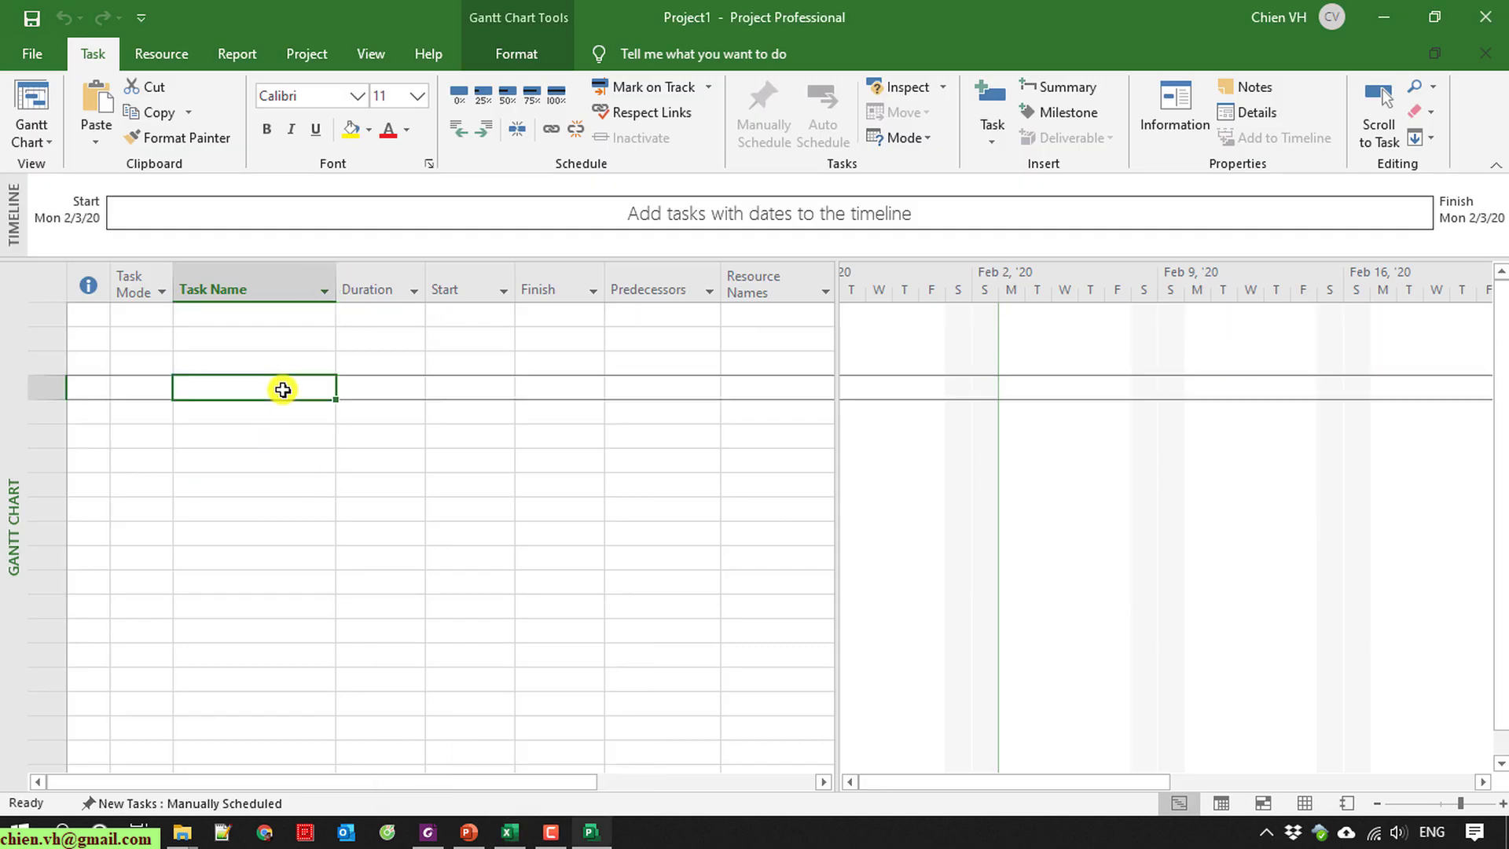
pyautogui.moveTo(336, 283); pyautogui.dragTo(510, 283)
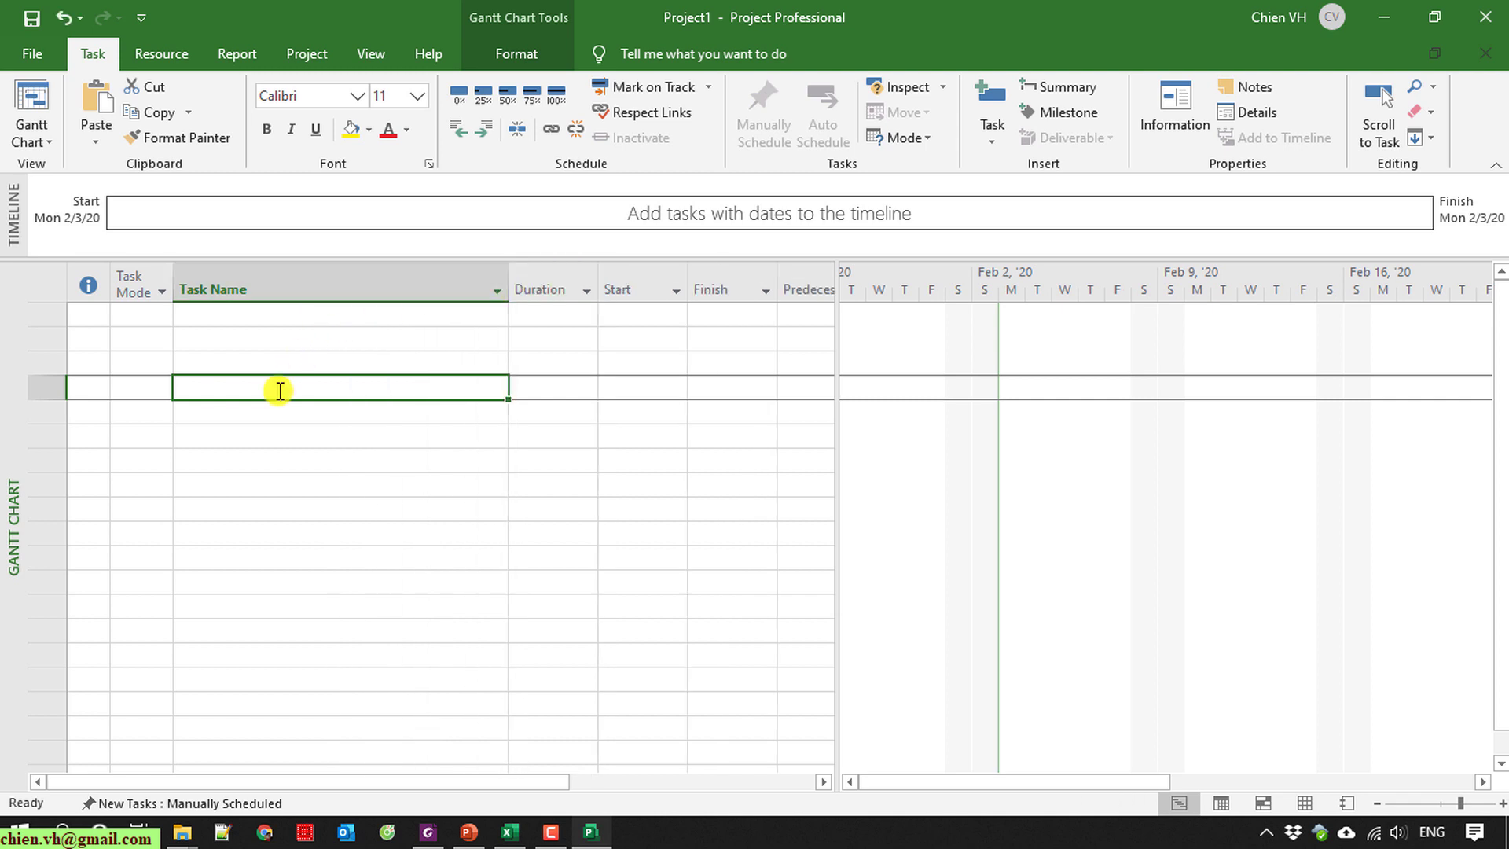
pyautogui.click(257, 309)
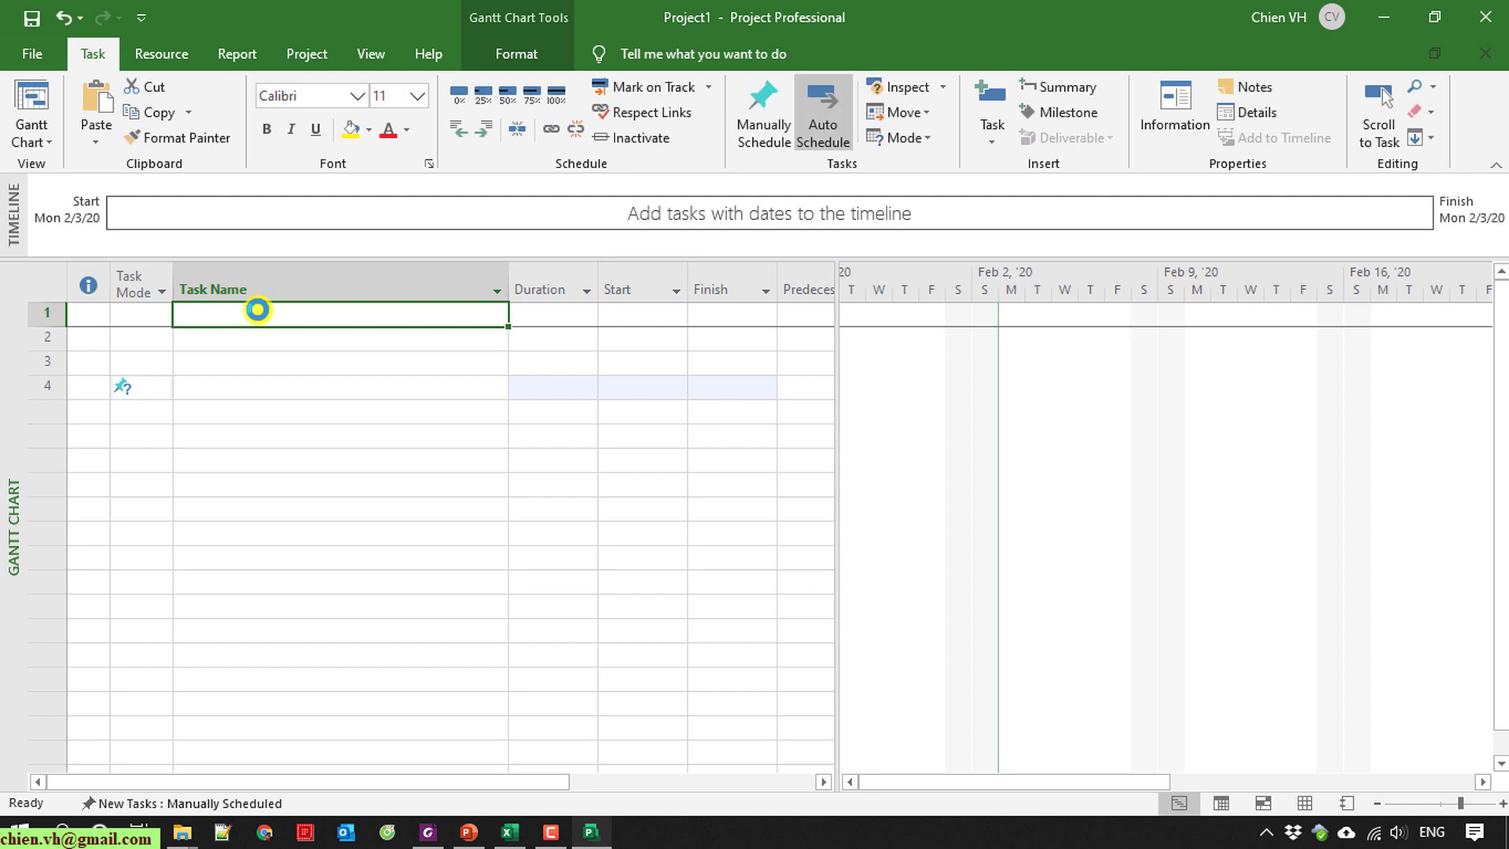
pyautogui.hotkey('ctrl', 'v')
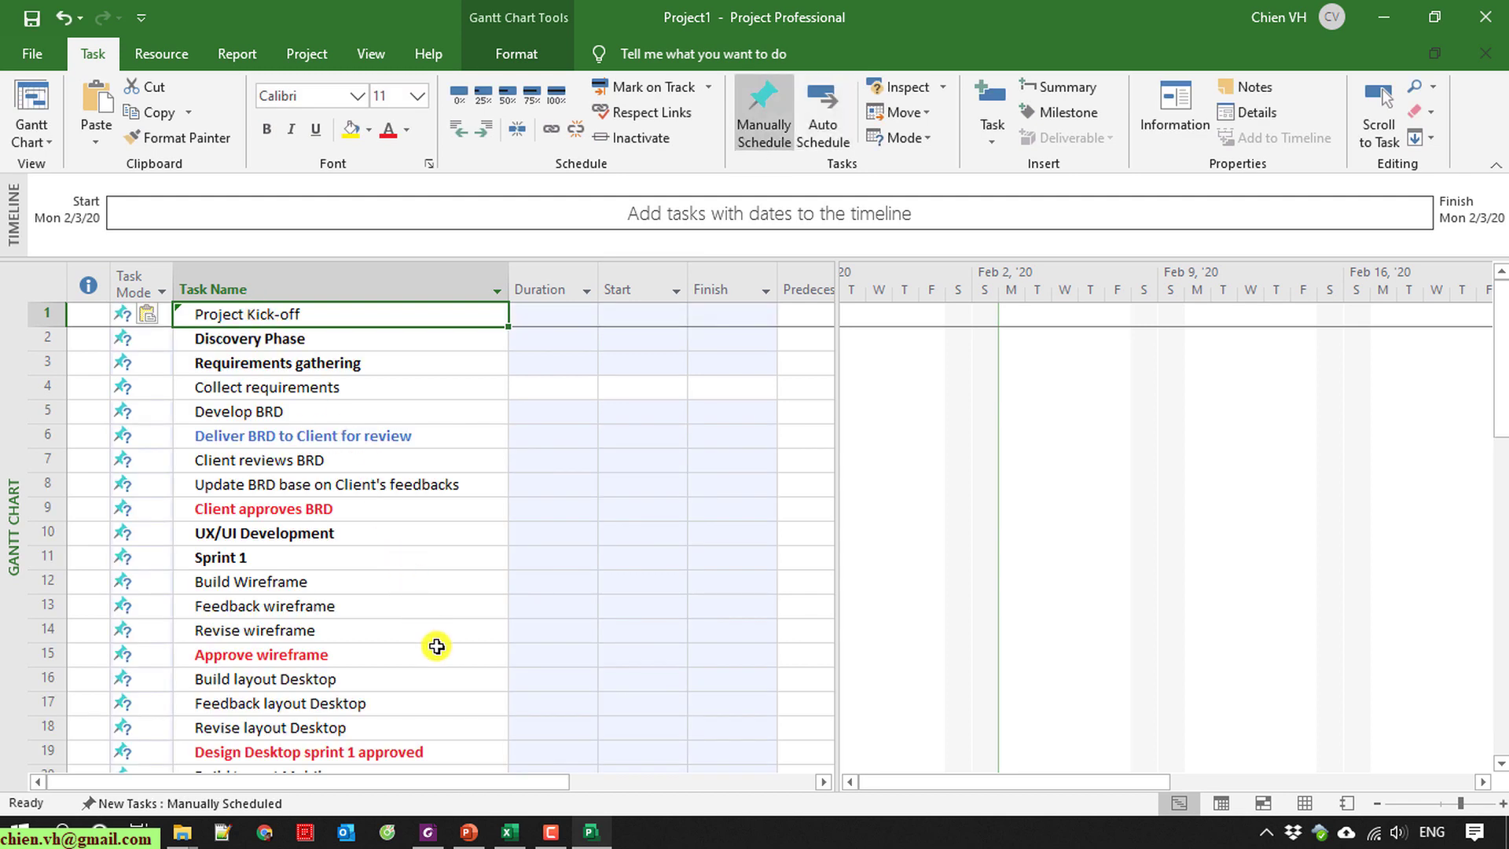
pyautogui.click(437, 646)
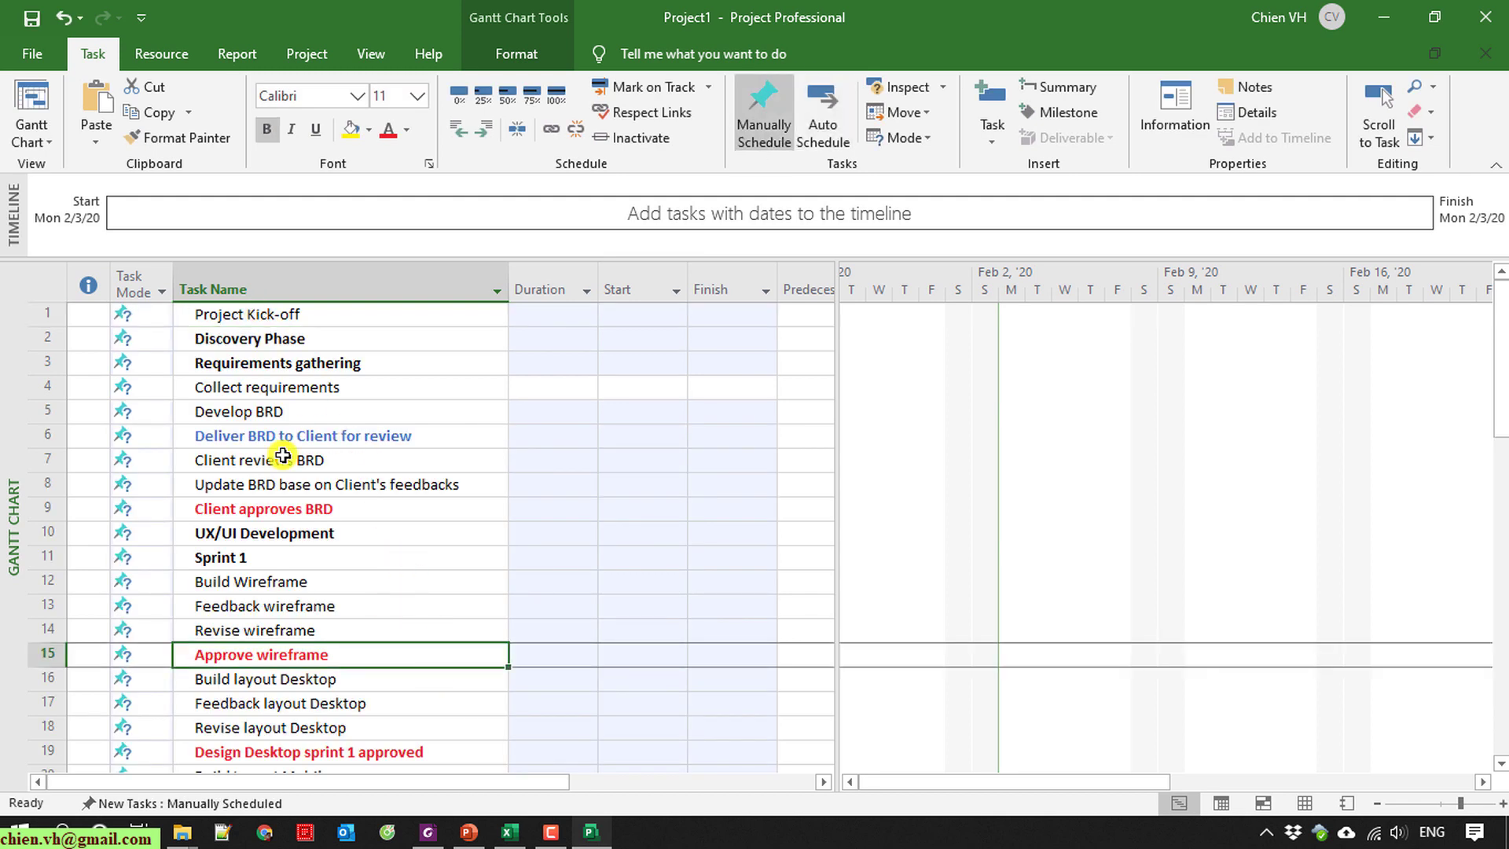
# Change the task mode of all tasks in the list to Auto Schedule.
pyautogui.scroll(-2, 231, 347)
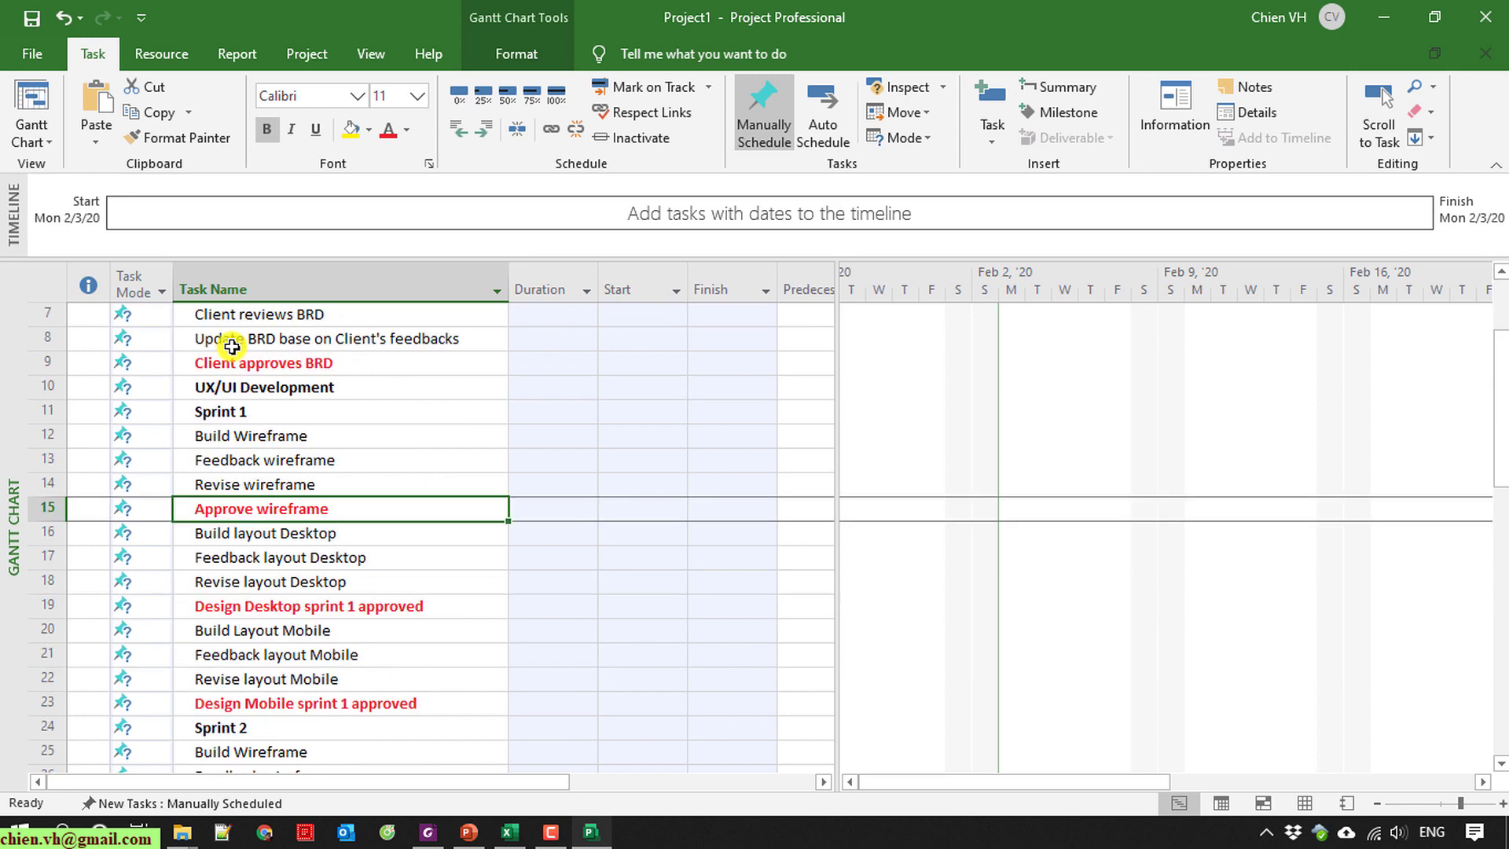
pyautogui.scroll(2, 232, 346)
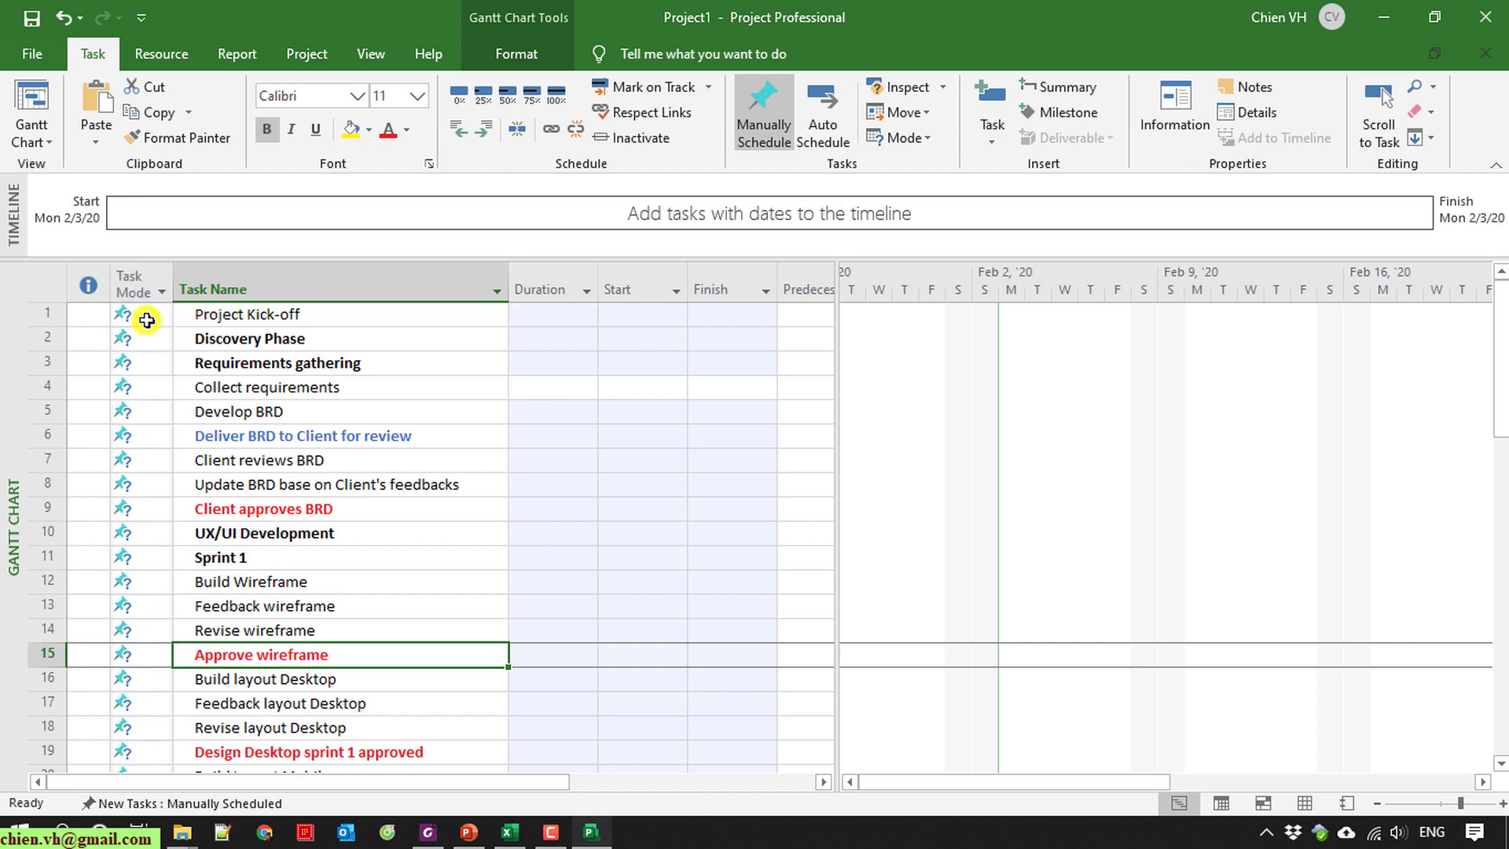
pyautogui.scroll(-2, 394, 606)
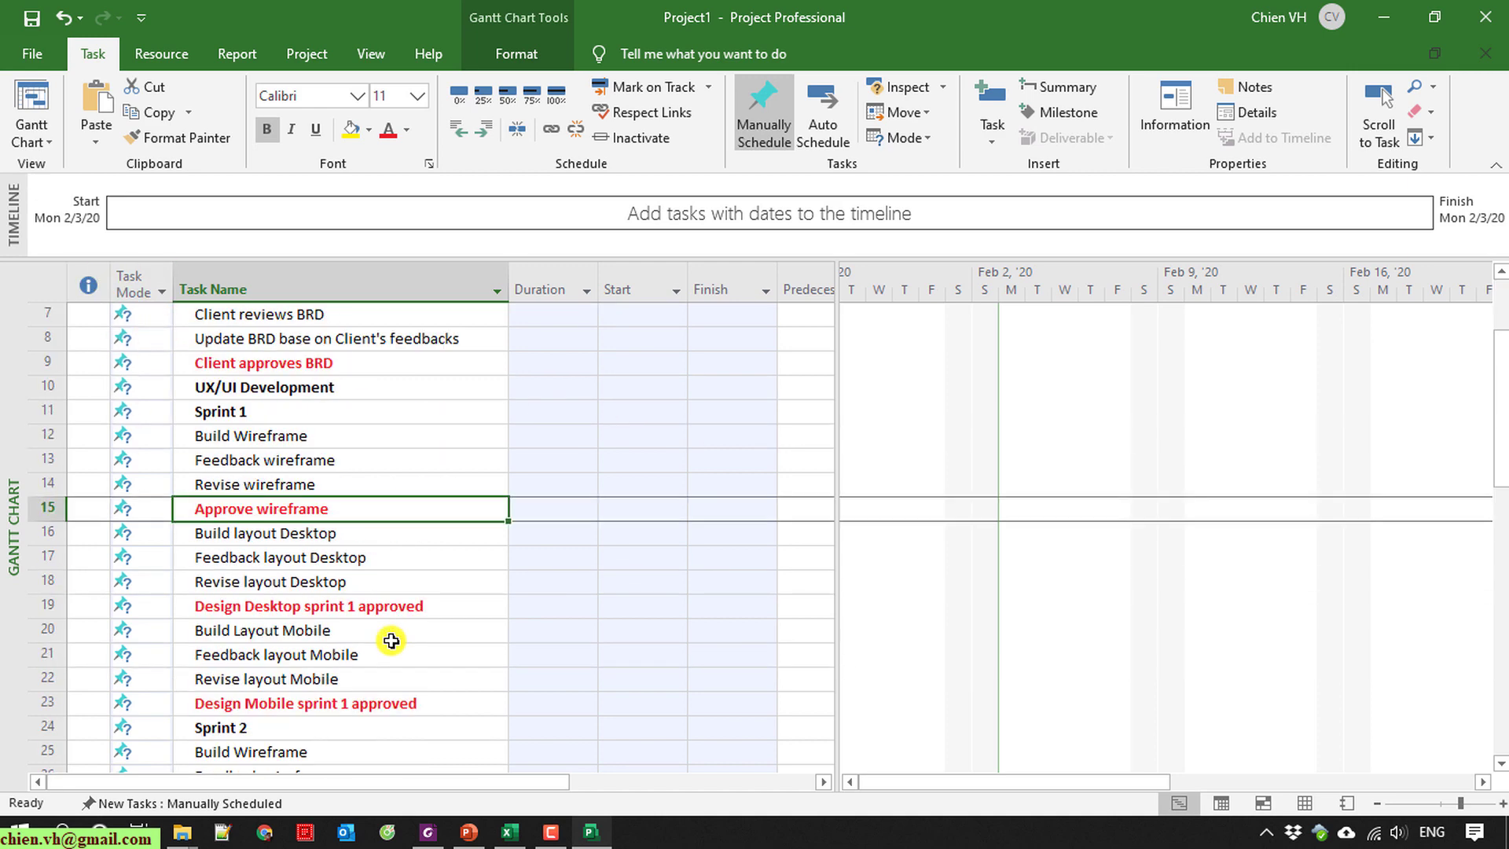
pyautogui.scroll(2, 390, 643)
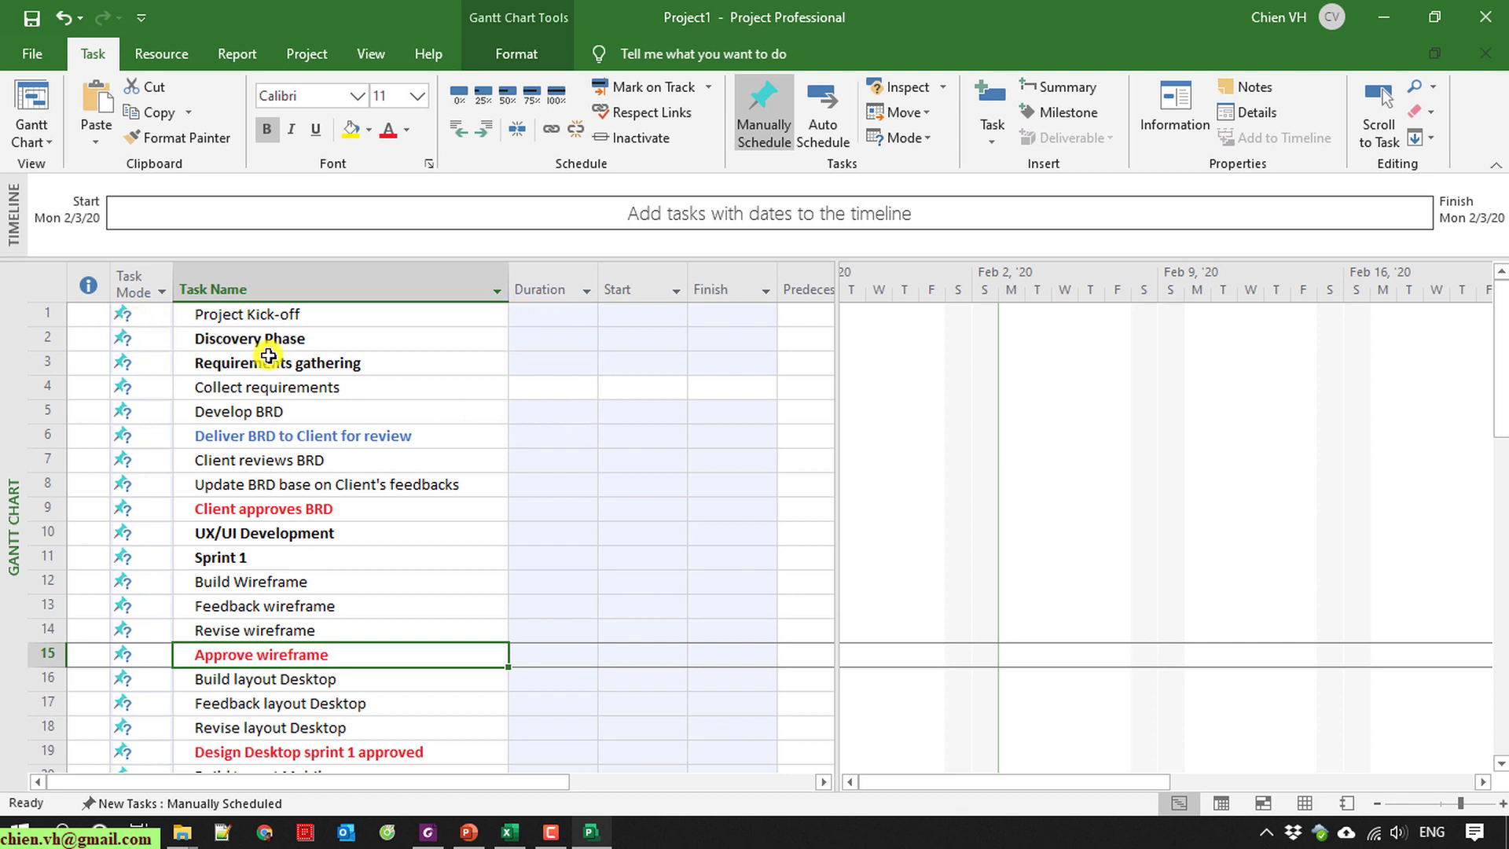
pyautogui.click(131, 277)
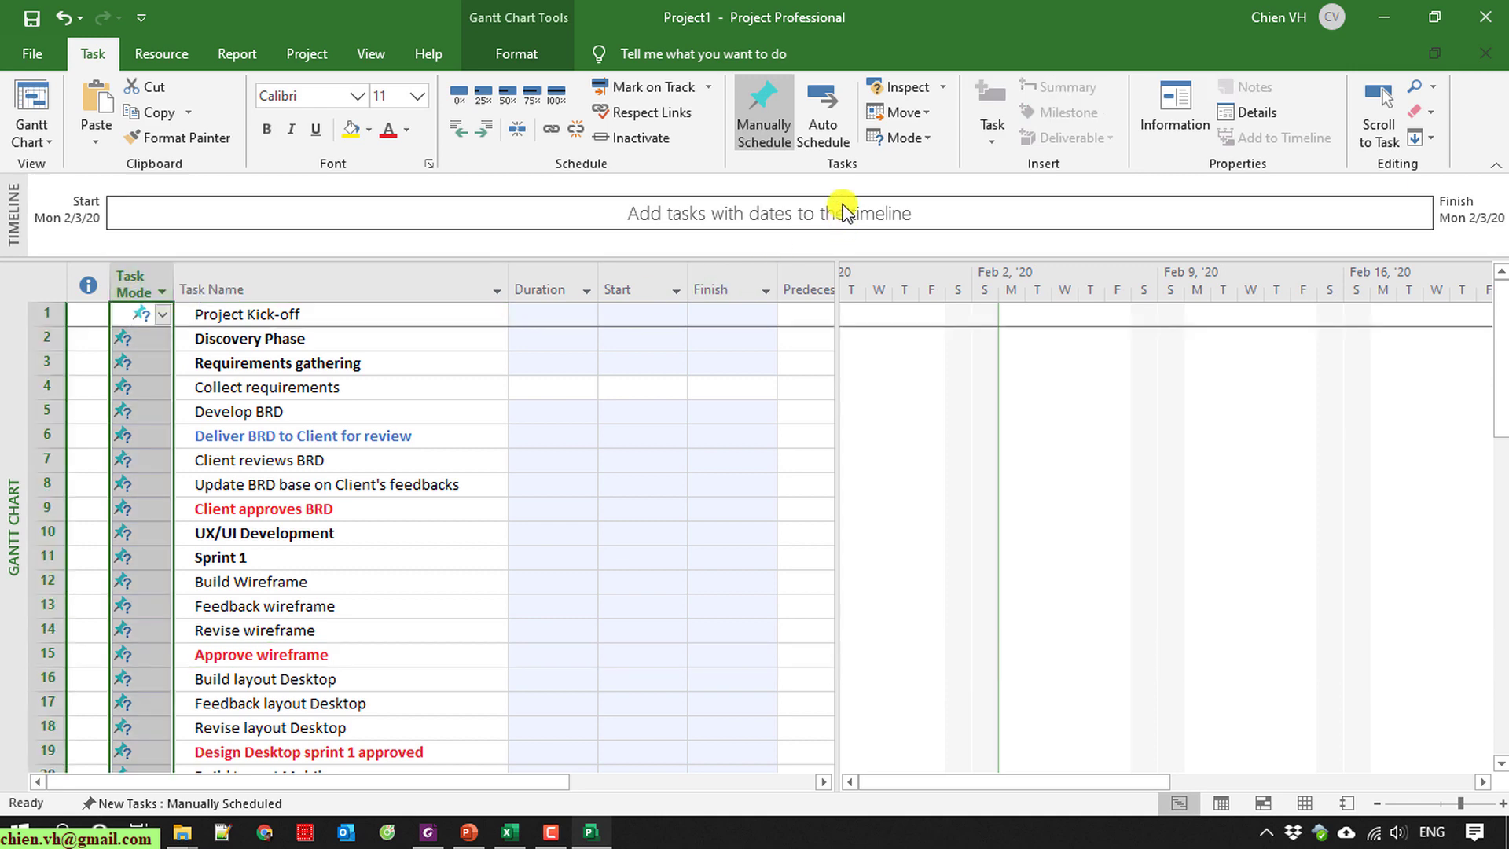
pyautogui.click(822, 123)
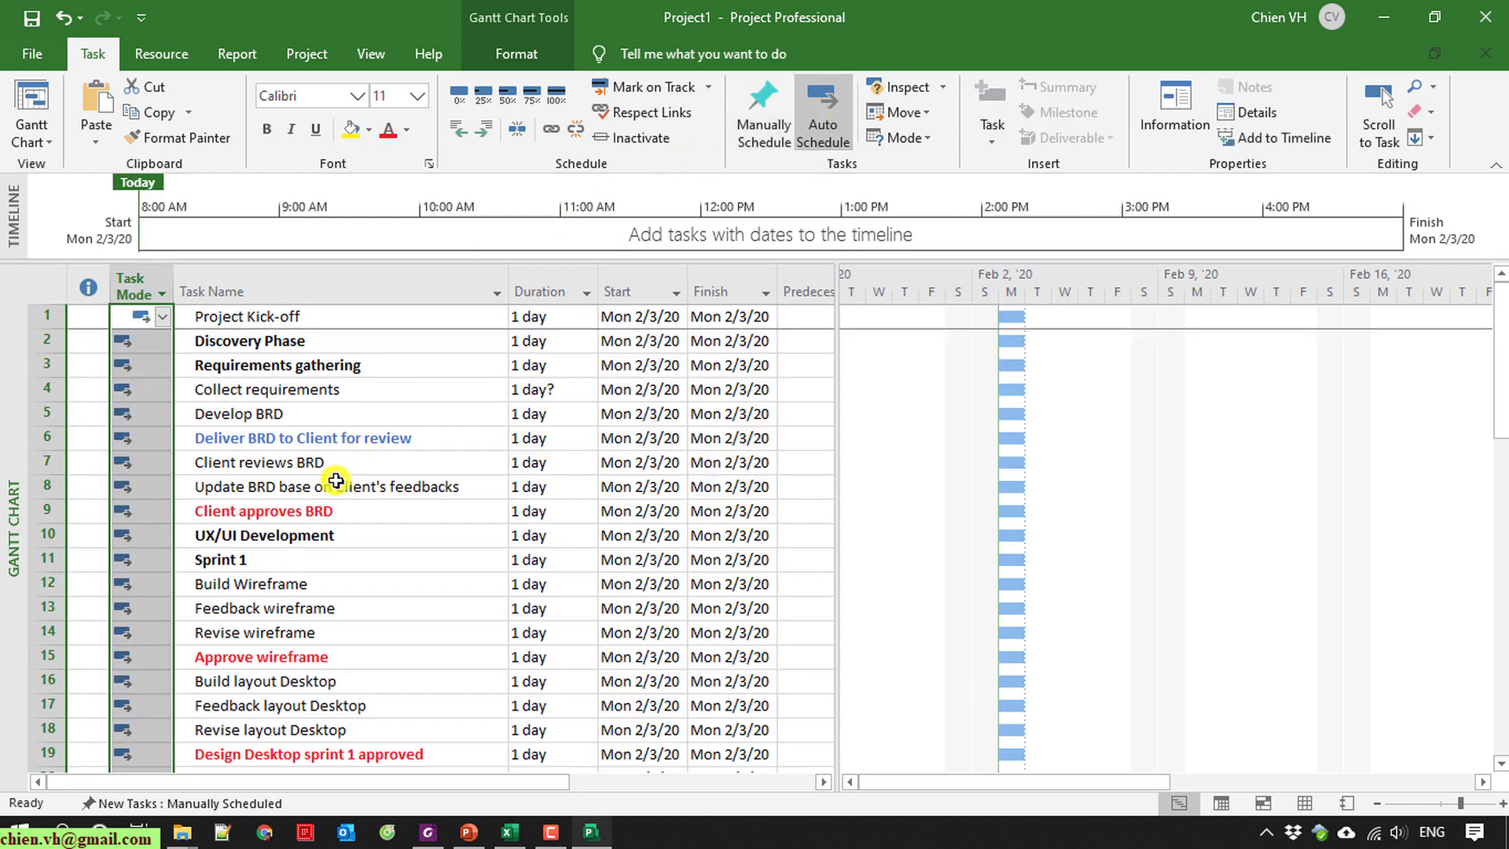
pyautogui.click(374, 567)
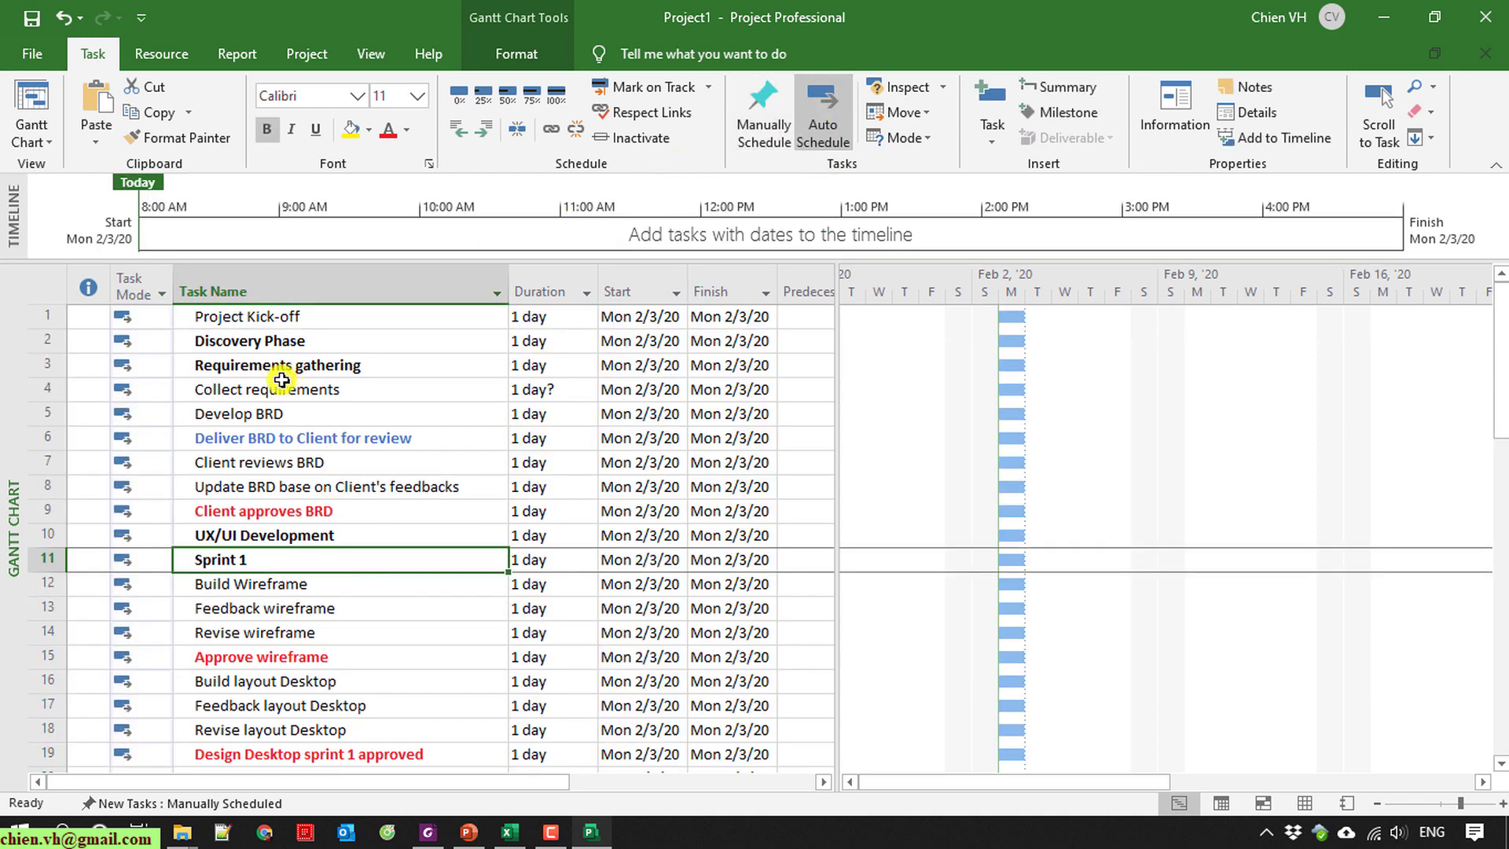
pyautogui.scroll(-14, 554, 432)
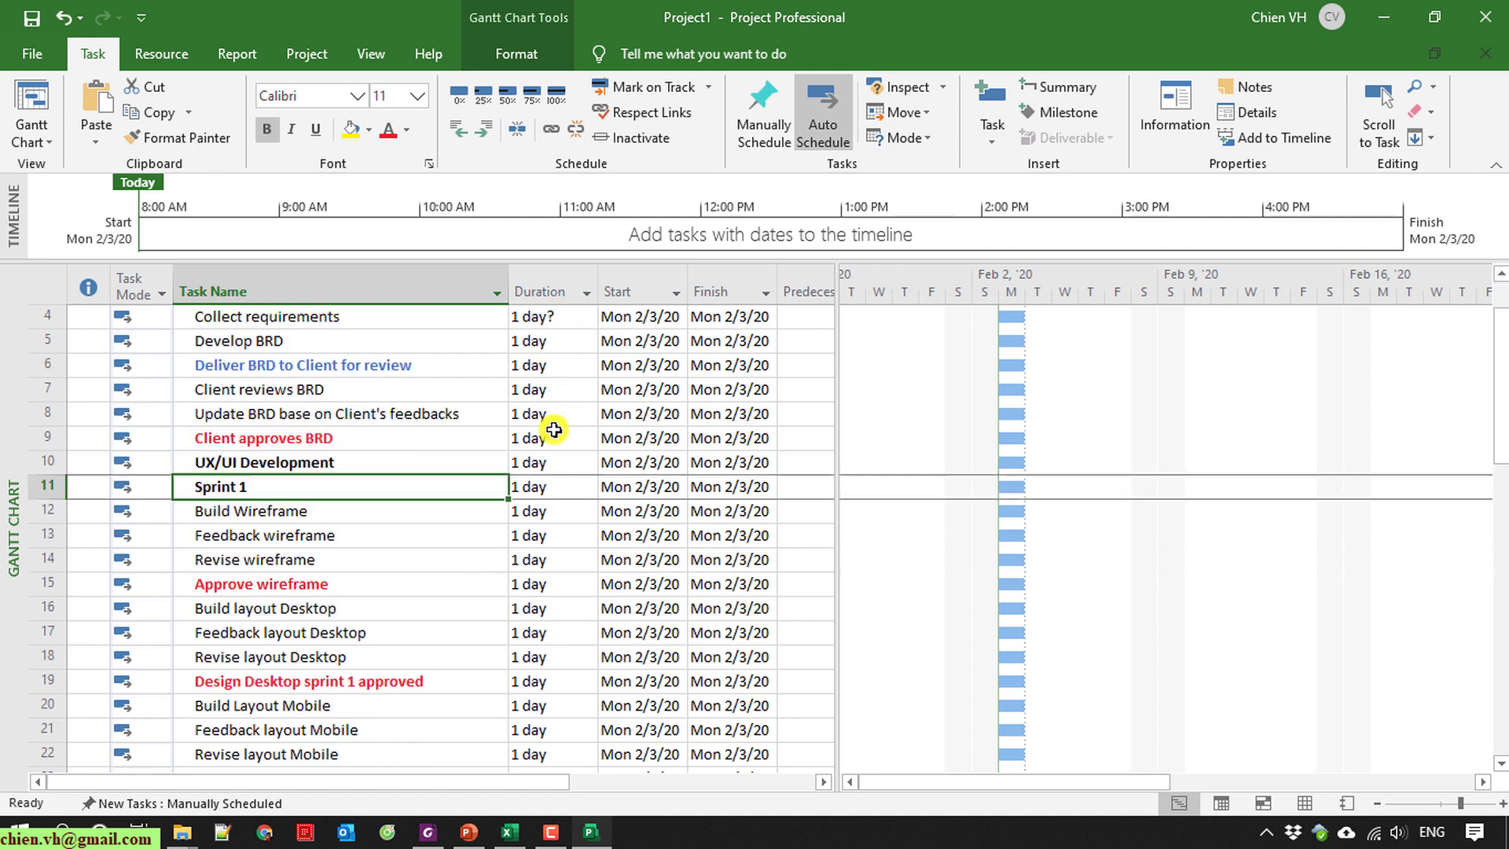
pyautogui.scroll(-3, 554, 636)
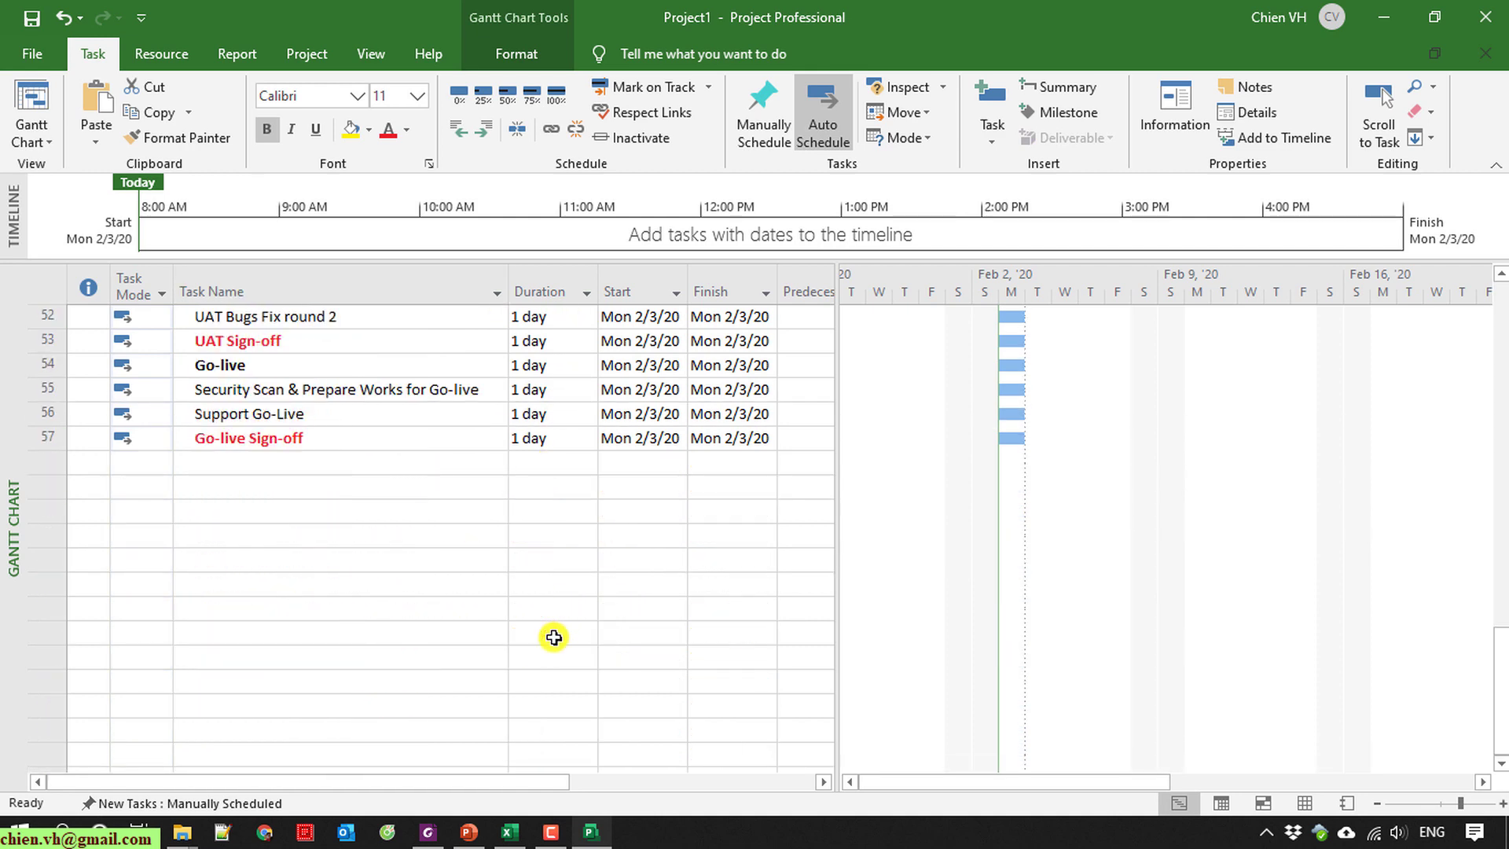
pyautogui.scroll(17, 554, 637)
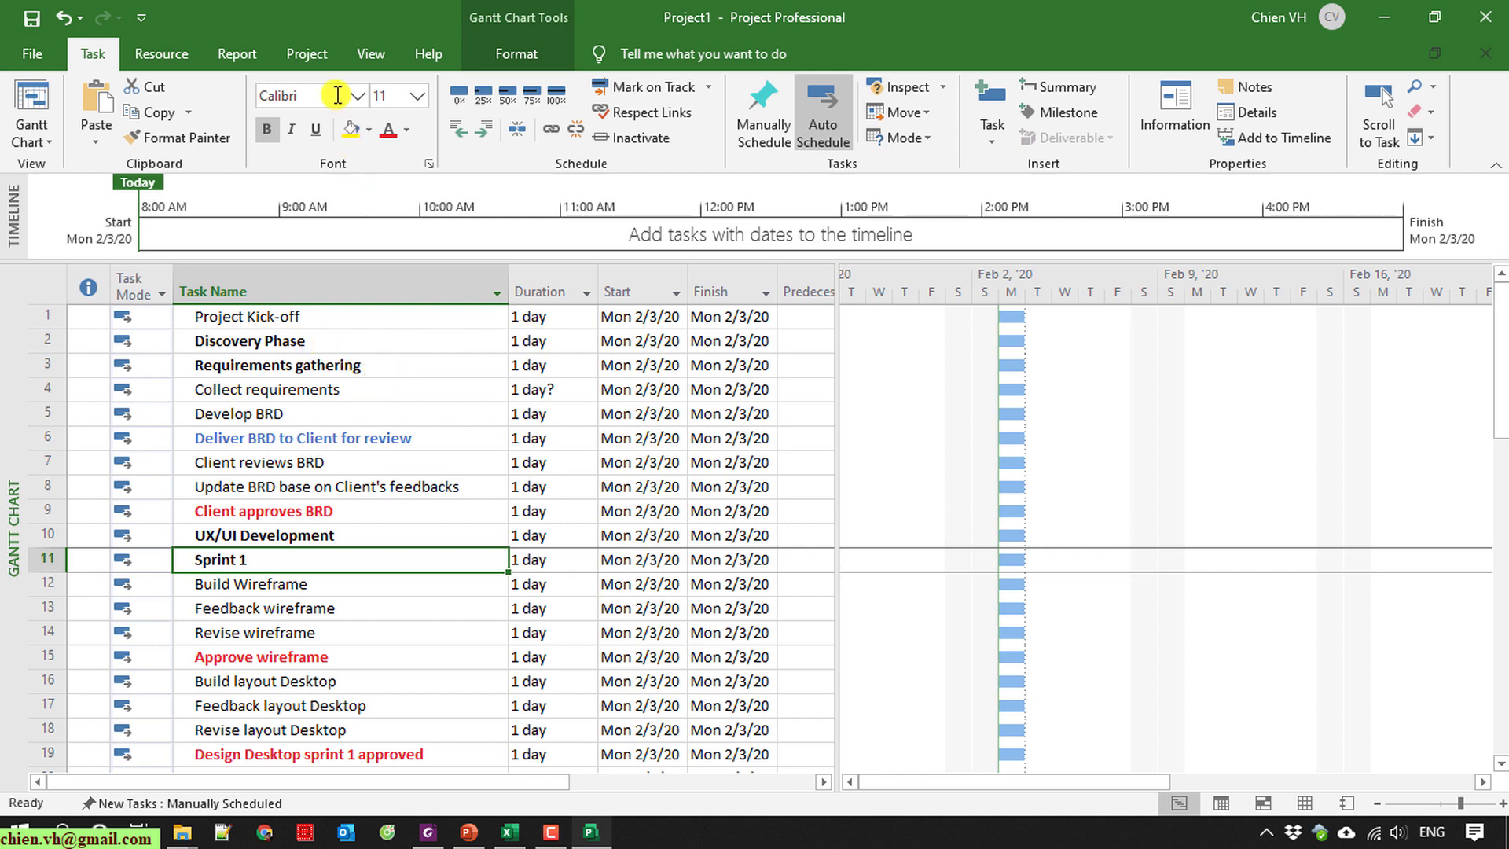
# Set the project's start date to Mon 2/10/20 in the project information.
pyautogui.click(308, 55)
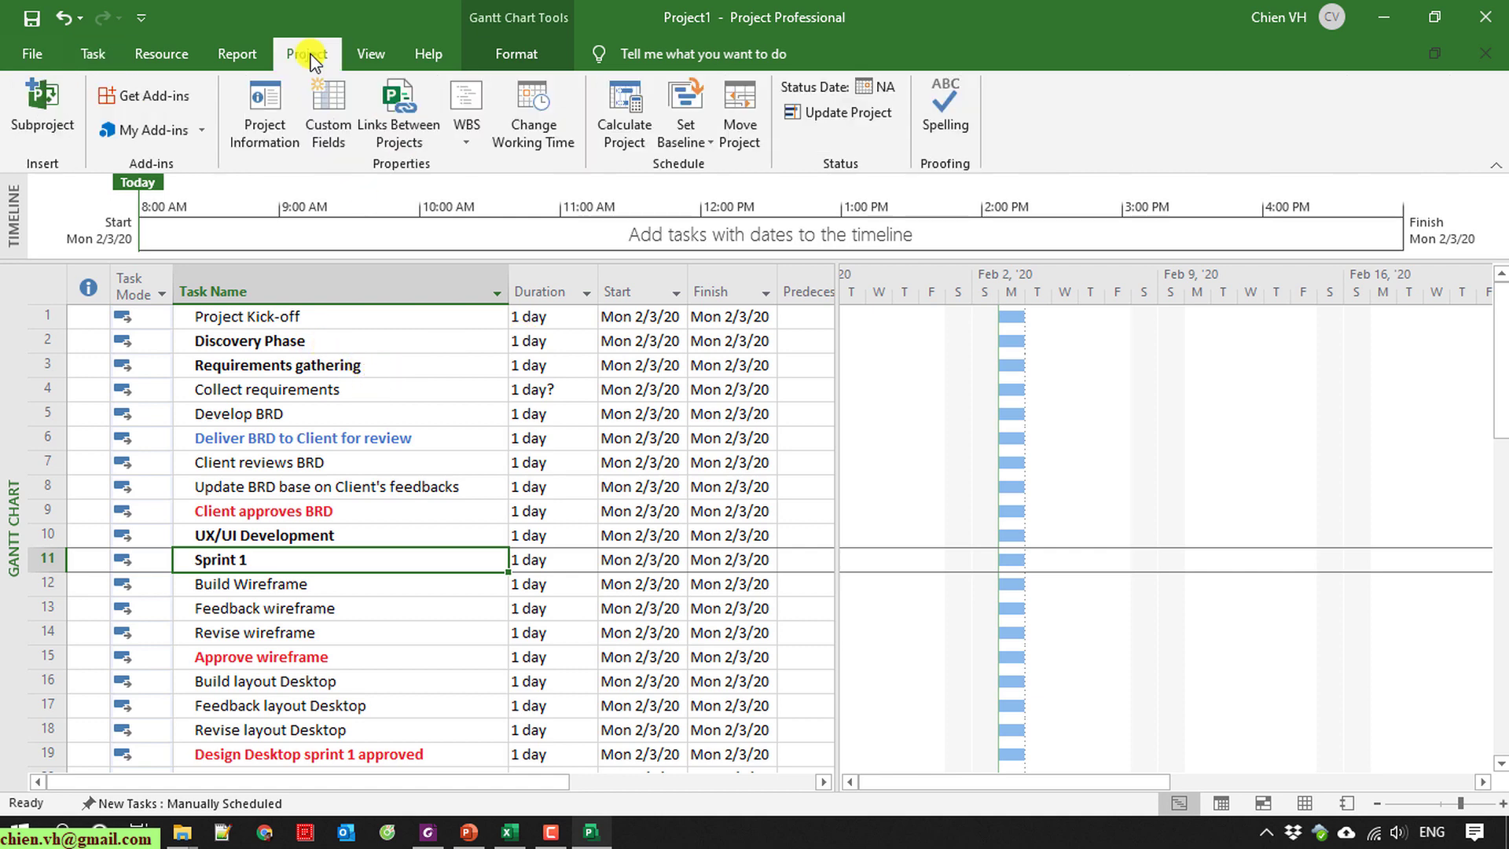
pyautogui.click(265, 110)
pyautogui.click(747, 217)
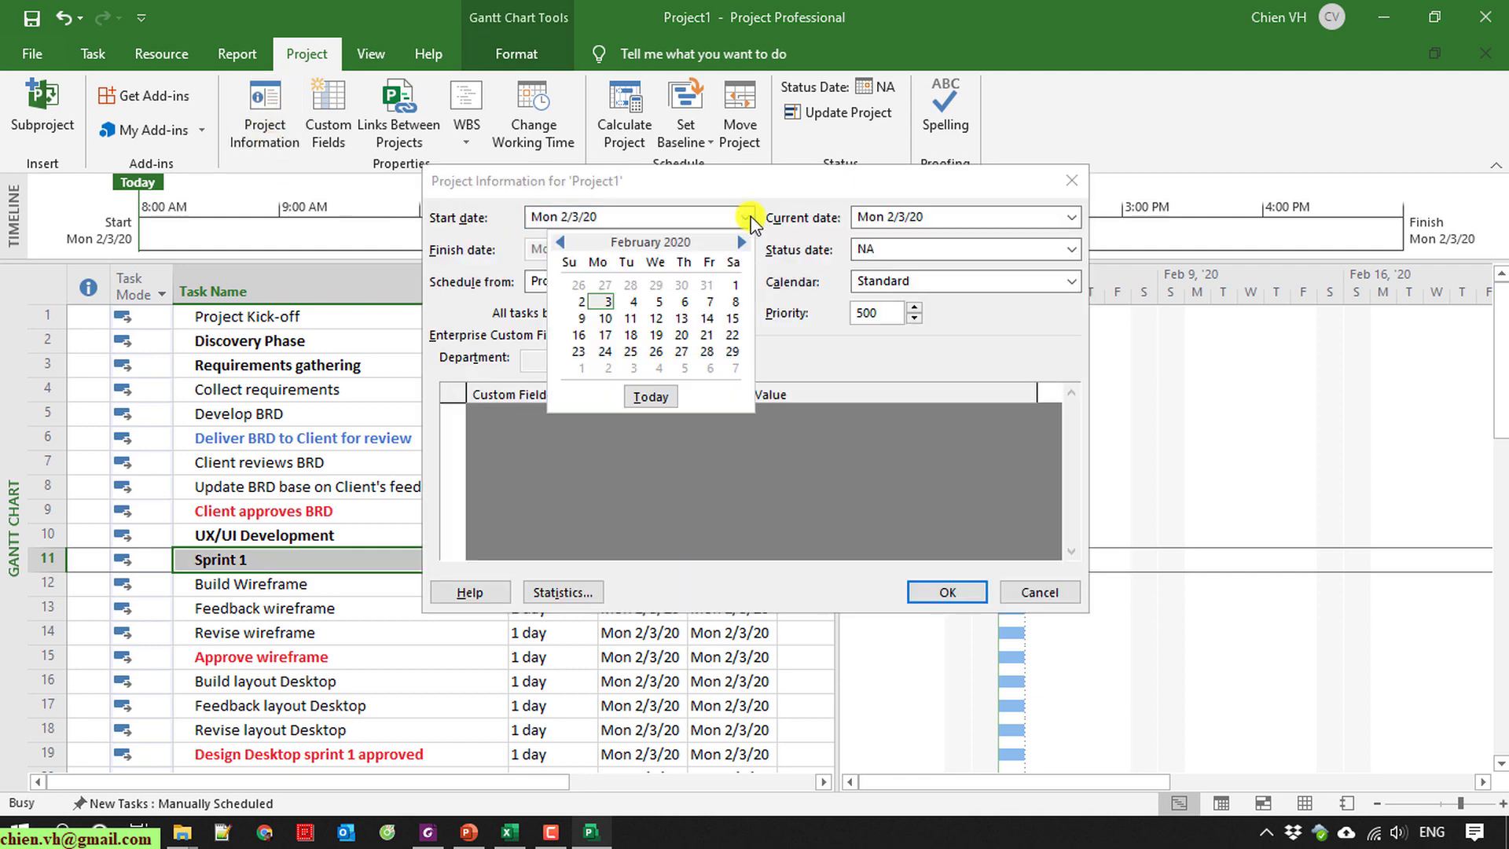
pyautogui.click(607, 319)
pyautogui.click(950, 591)
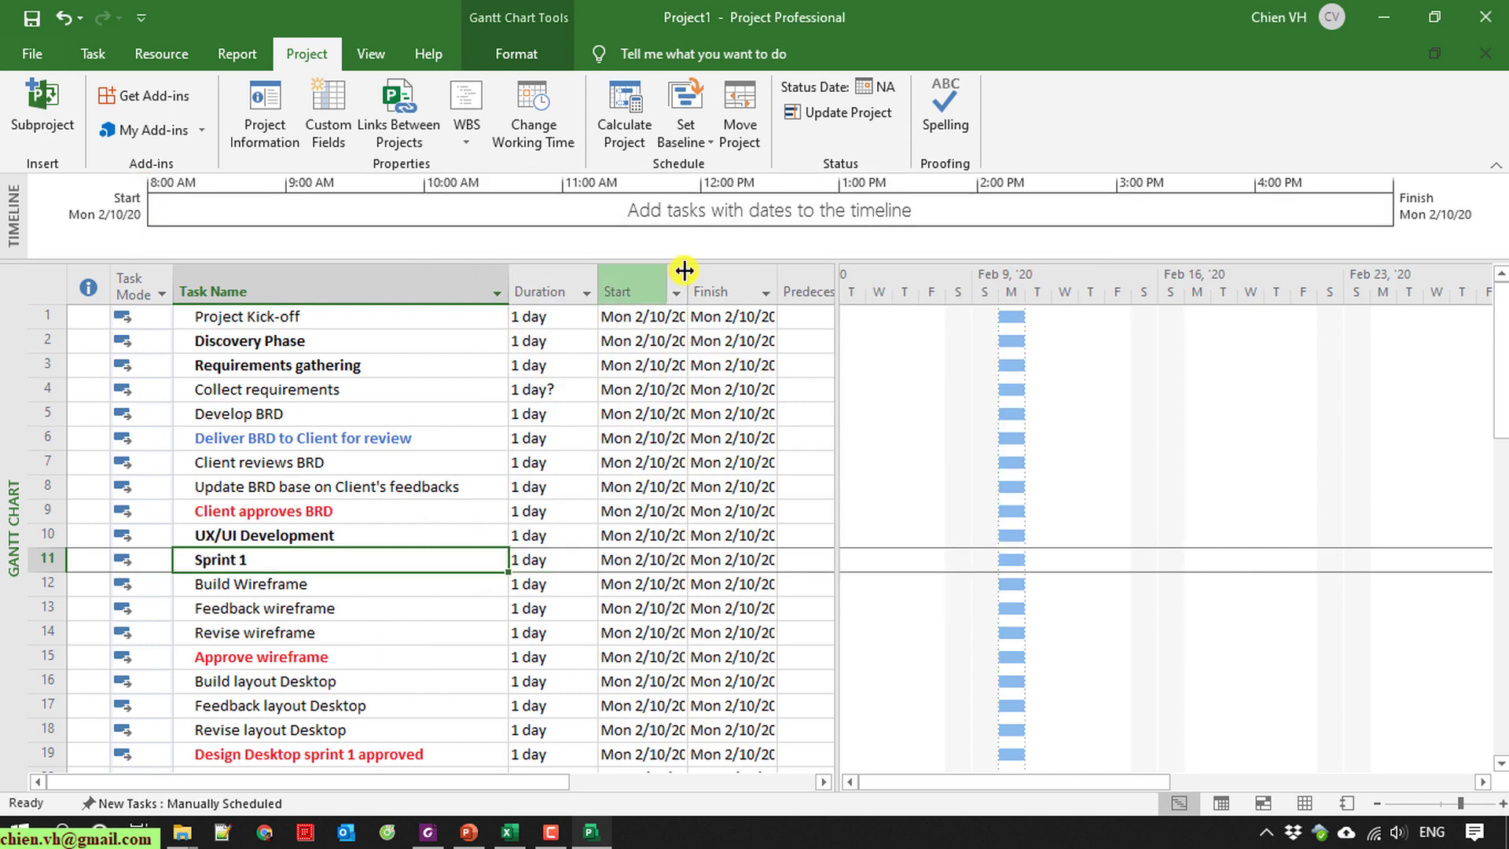
# Widen the Start column and the task table area slightly, and narrow the Task Mode column.
pyautogui.moveTo(688, 271); pyautogui.dragTo(701, 271)
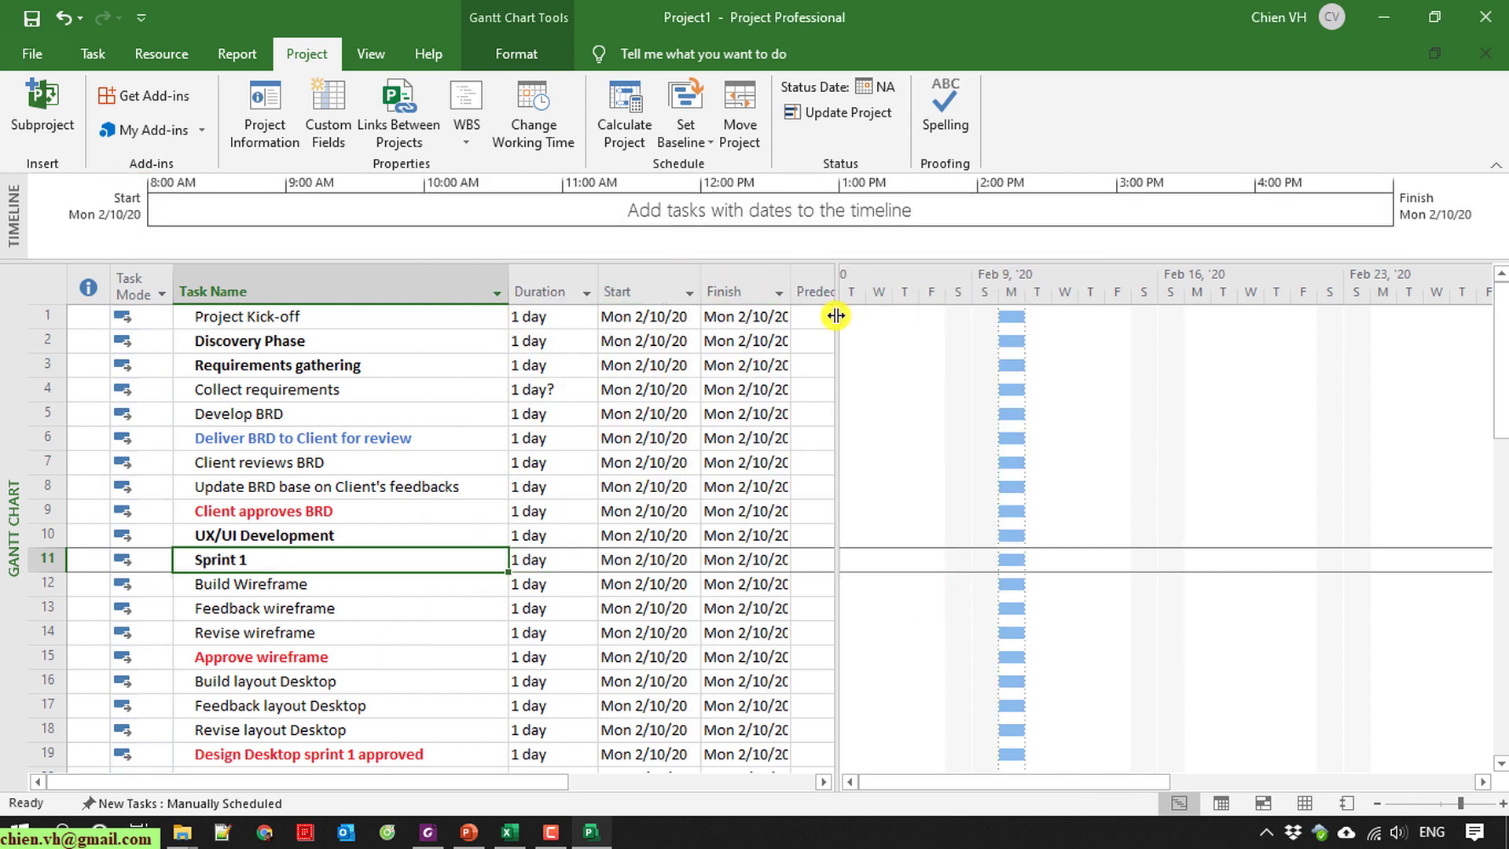
pyautogui.moveTo(835, 316); pyautogui.dragTo(849, 317)
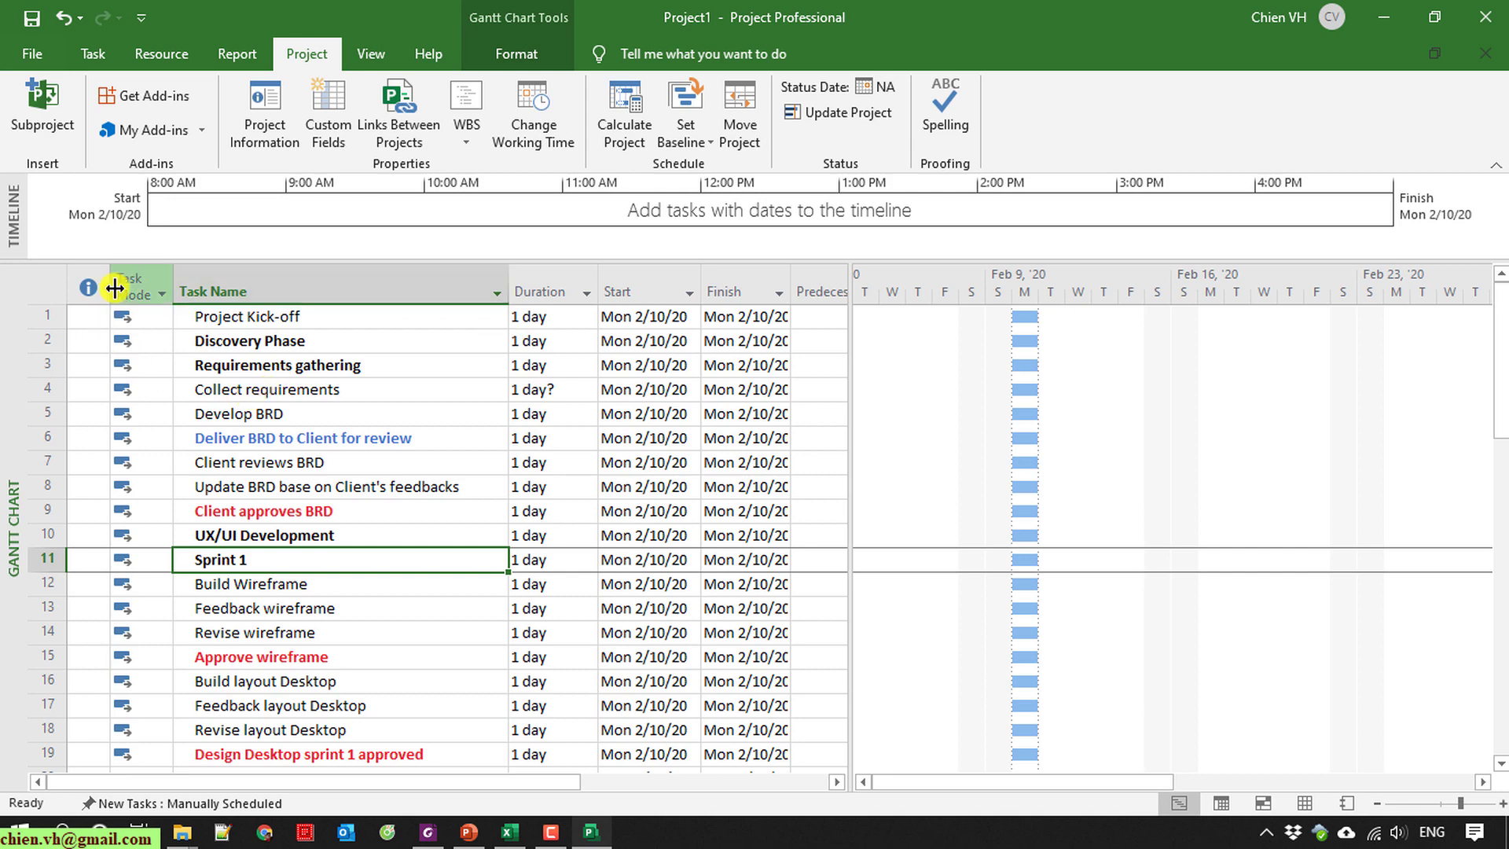
pyautogui.moveTo(173, 278); pyautogui.dragTo(160, 278)
pyautogui.click(423, 459)
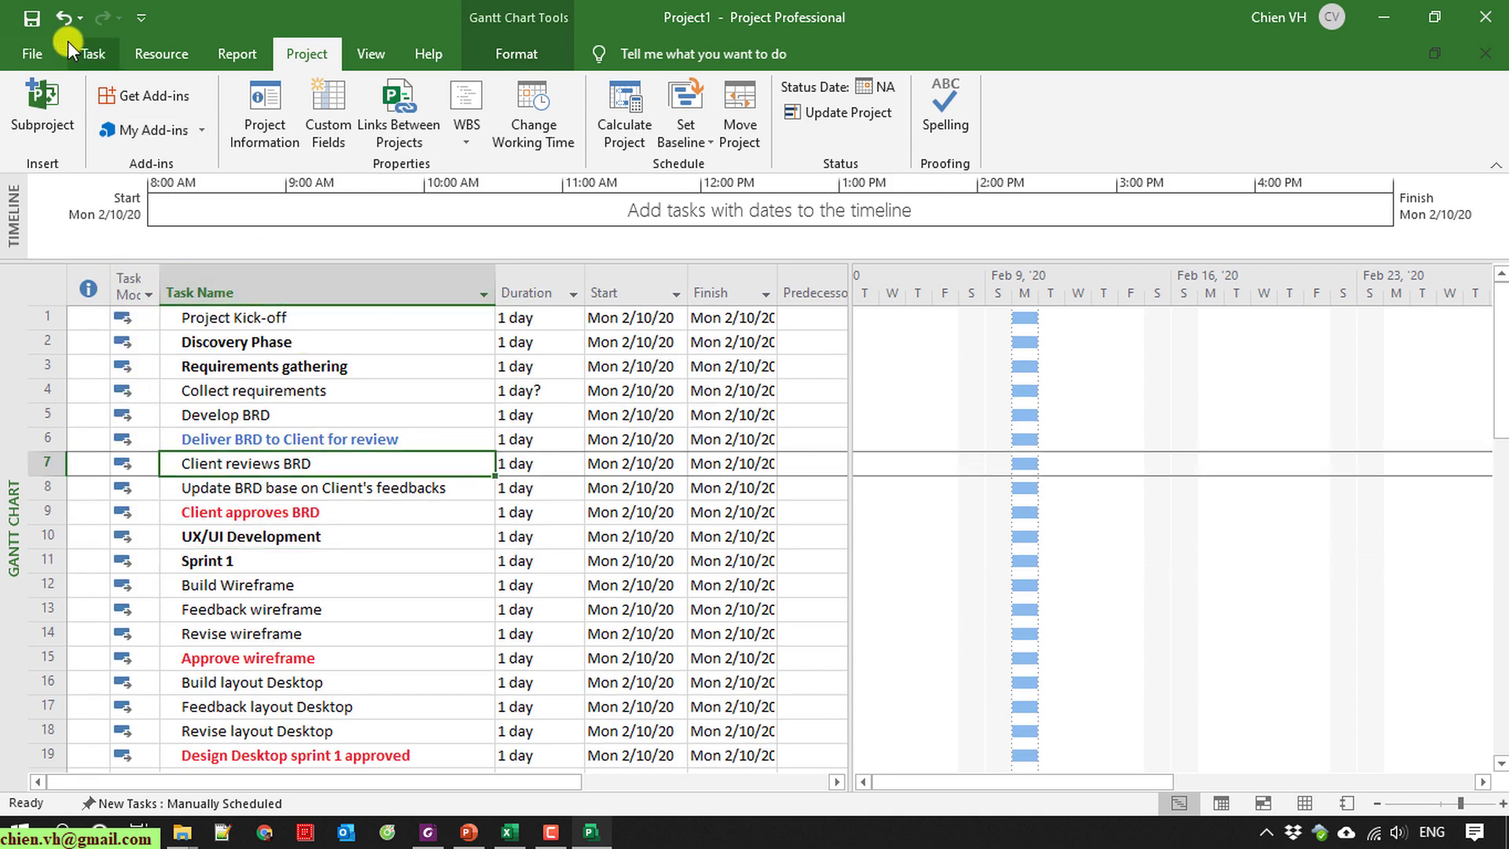
pyautogui.click(92, 53)
pyautogui.click(366, 369)
pyautogui.scroll(-4, 394, 591)
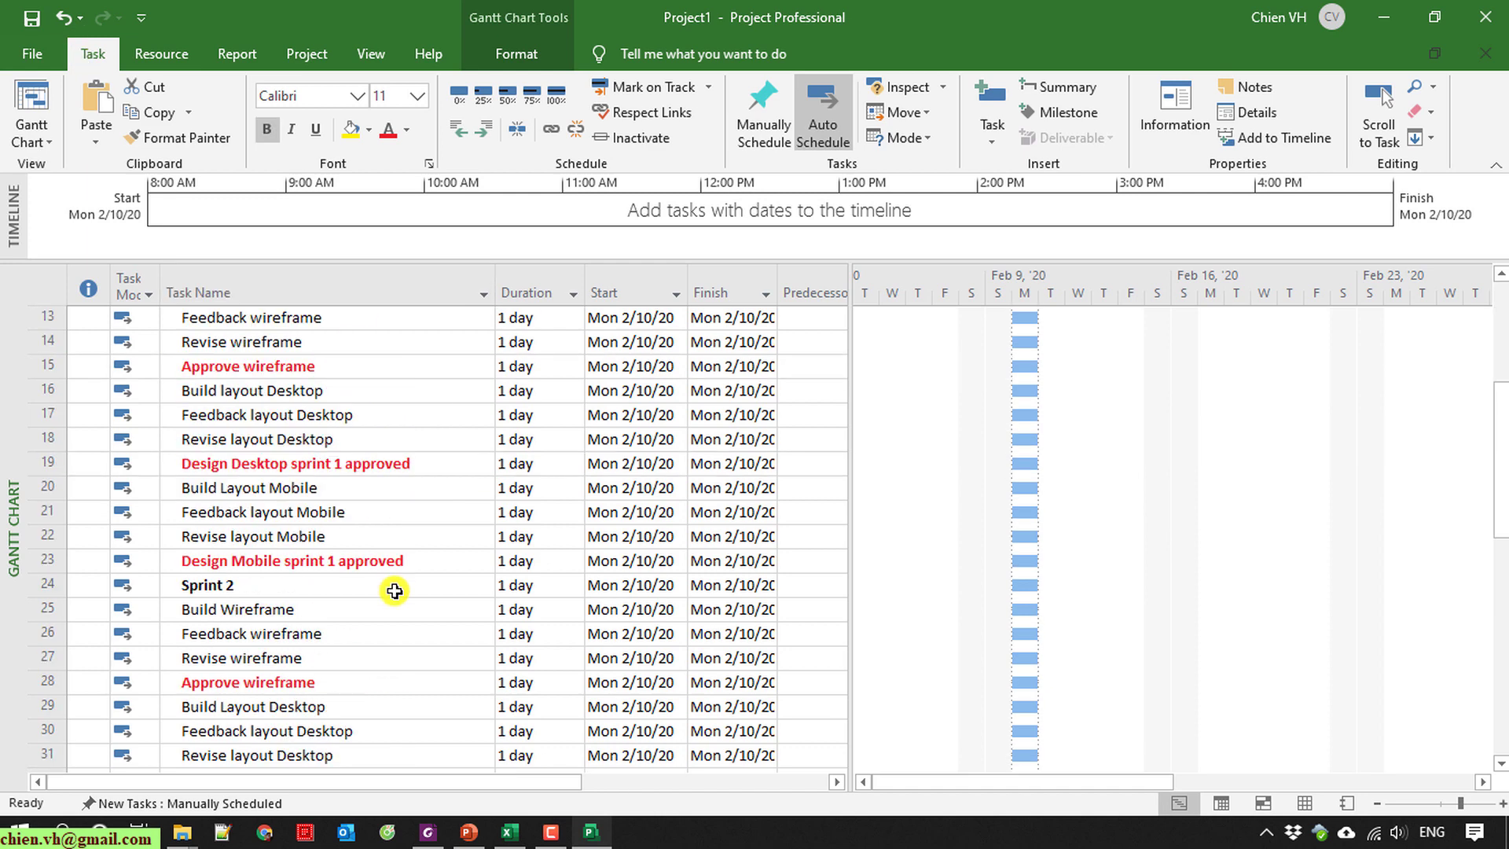
pyautogui.scroll(4, 394, 591)
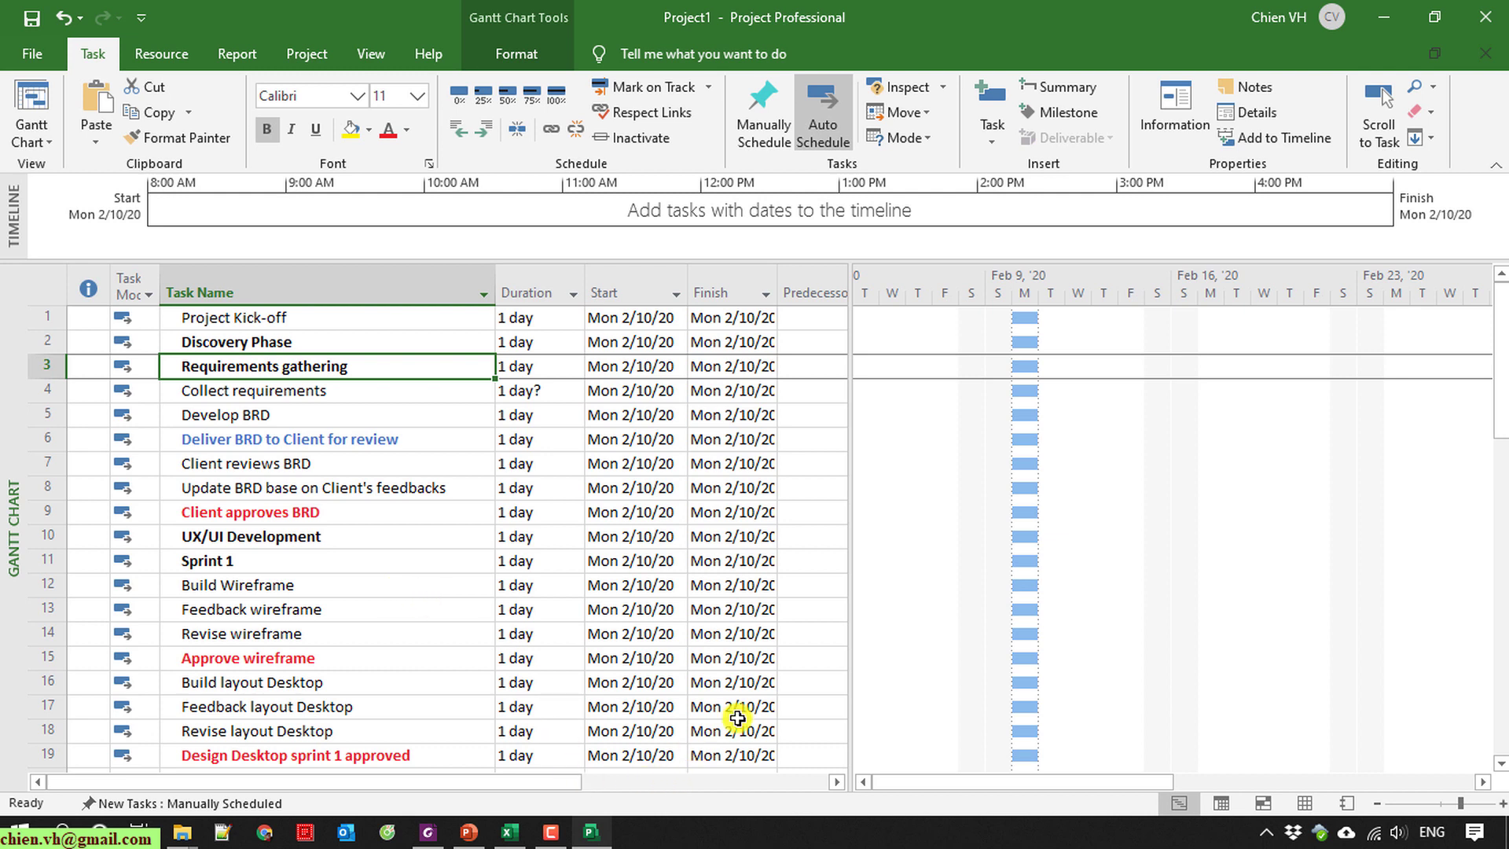
pyautogui.click(589, 832)
pyautogui.click(589, 833)
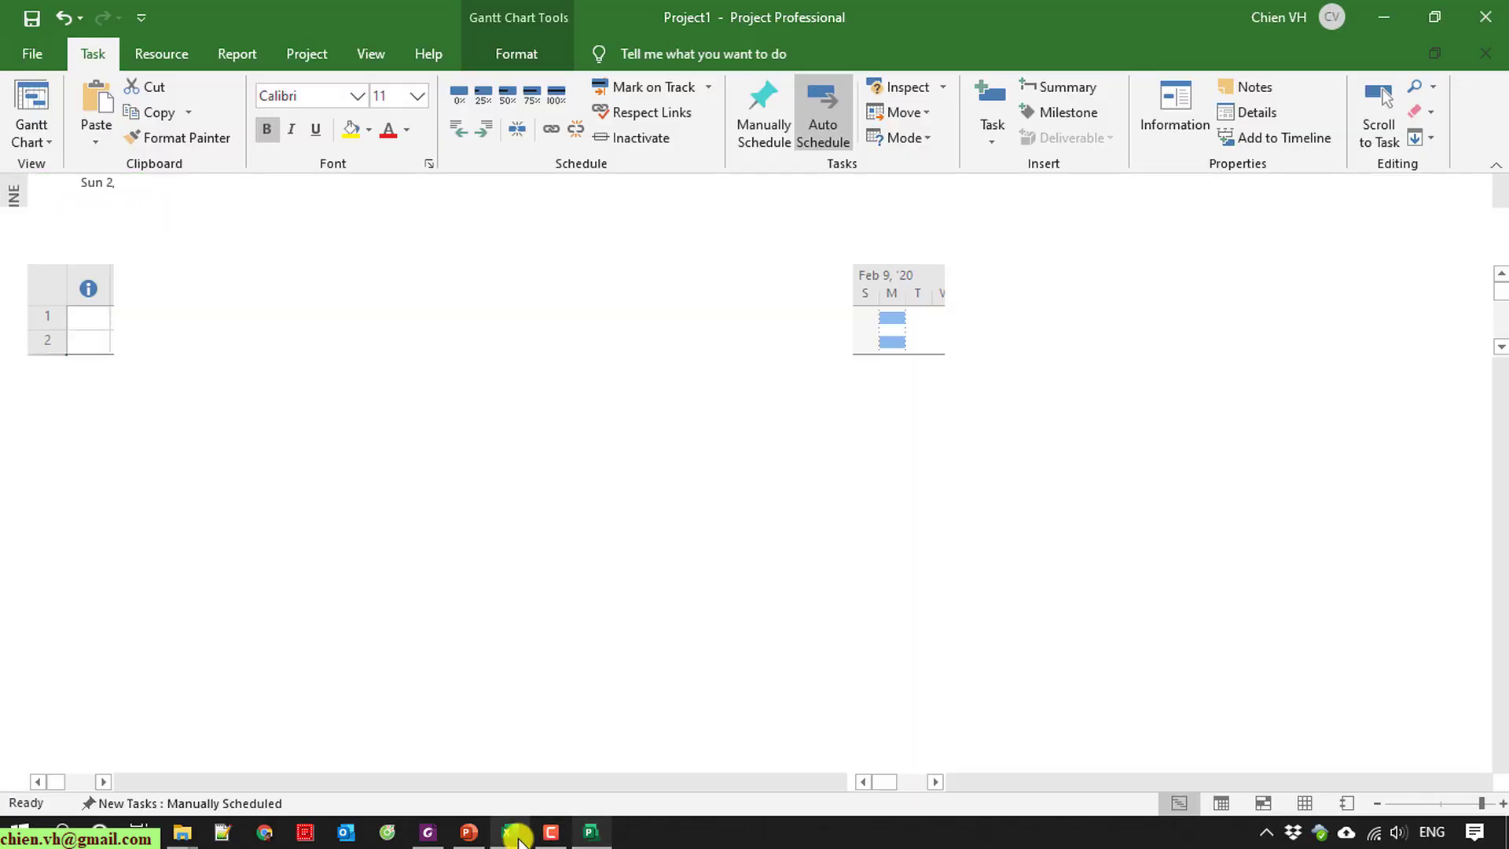
# Switch to the Excel estimate workbook and copy the title text "Client Website Development Master Plan" from cell A1.
pyautogui.click(509, 833)
pyautogui.scroll(5, 325, 404)
pyautogui.scroll(6, 326, 404)
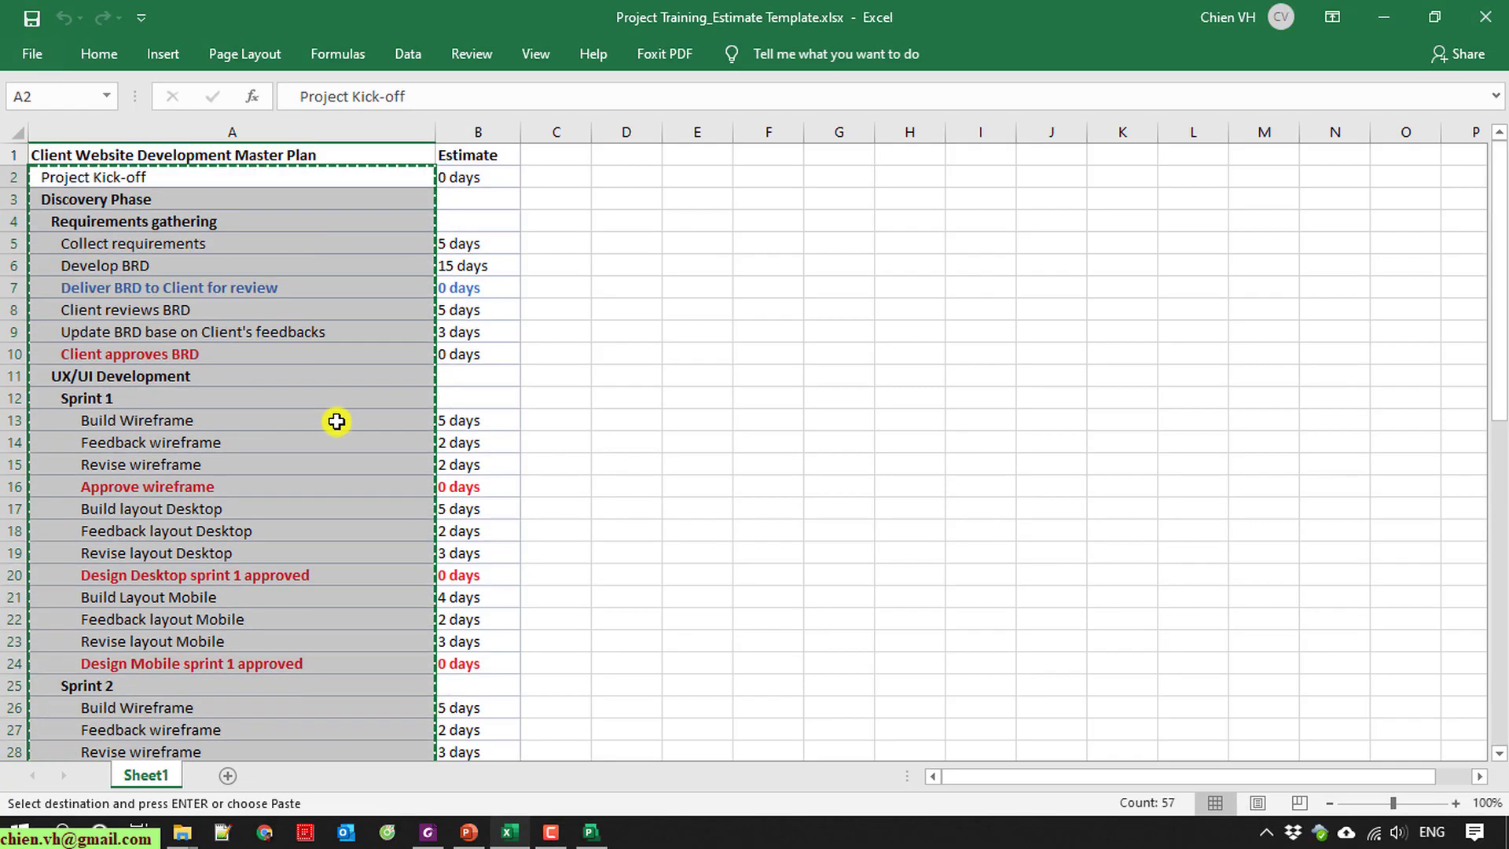
pyautogui.click(293, 292)
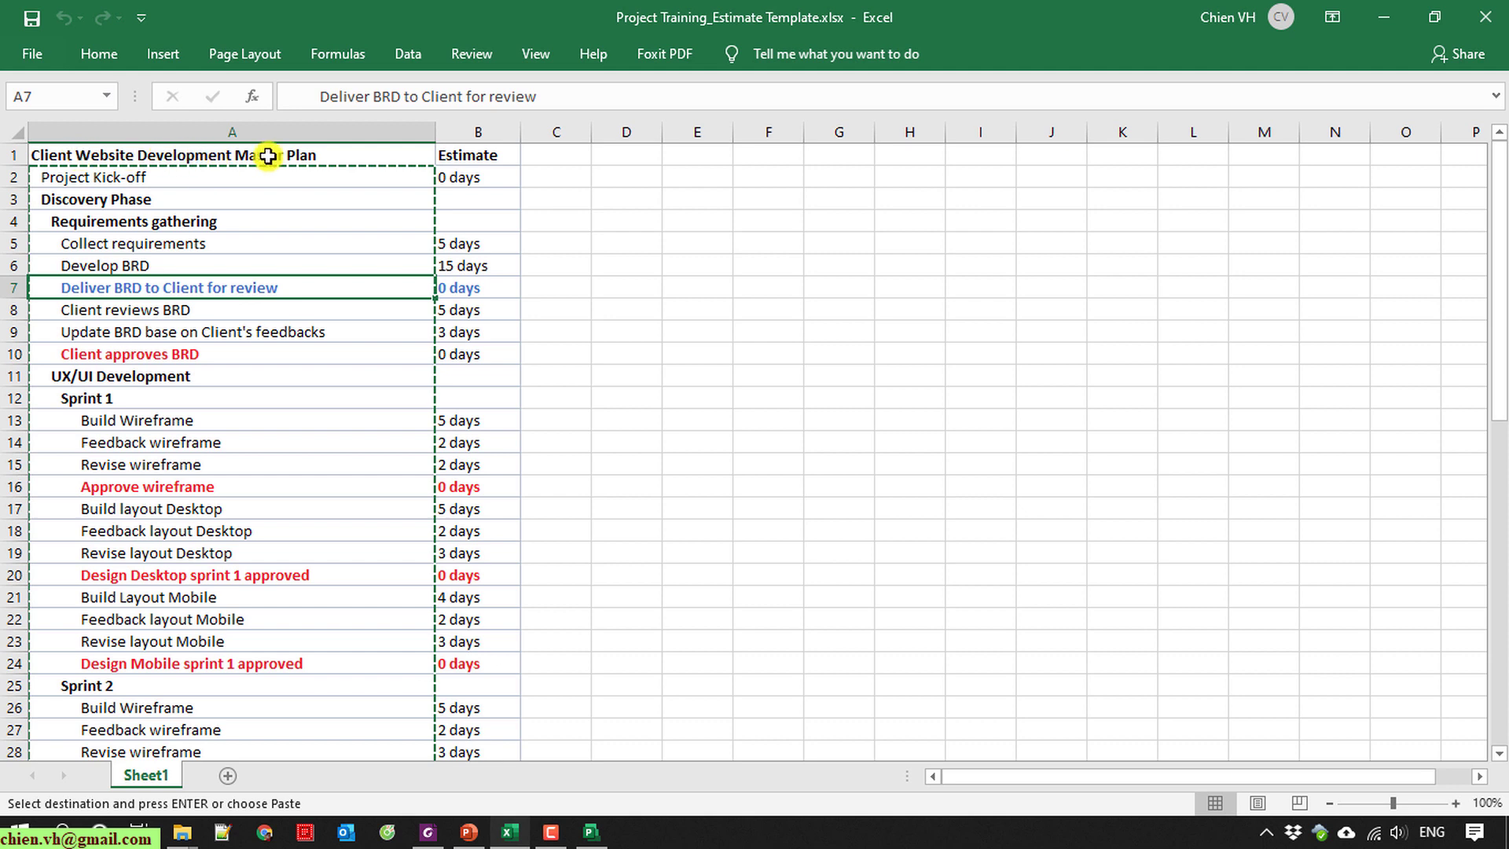
pyautogui.click(336, 155)
pyautogui.doubleClick(336, 156)
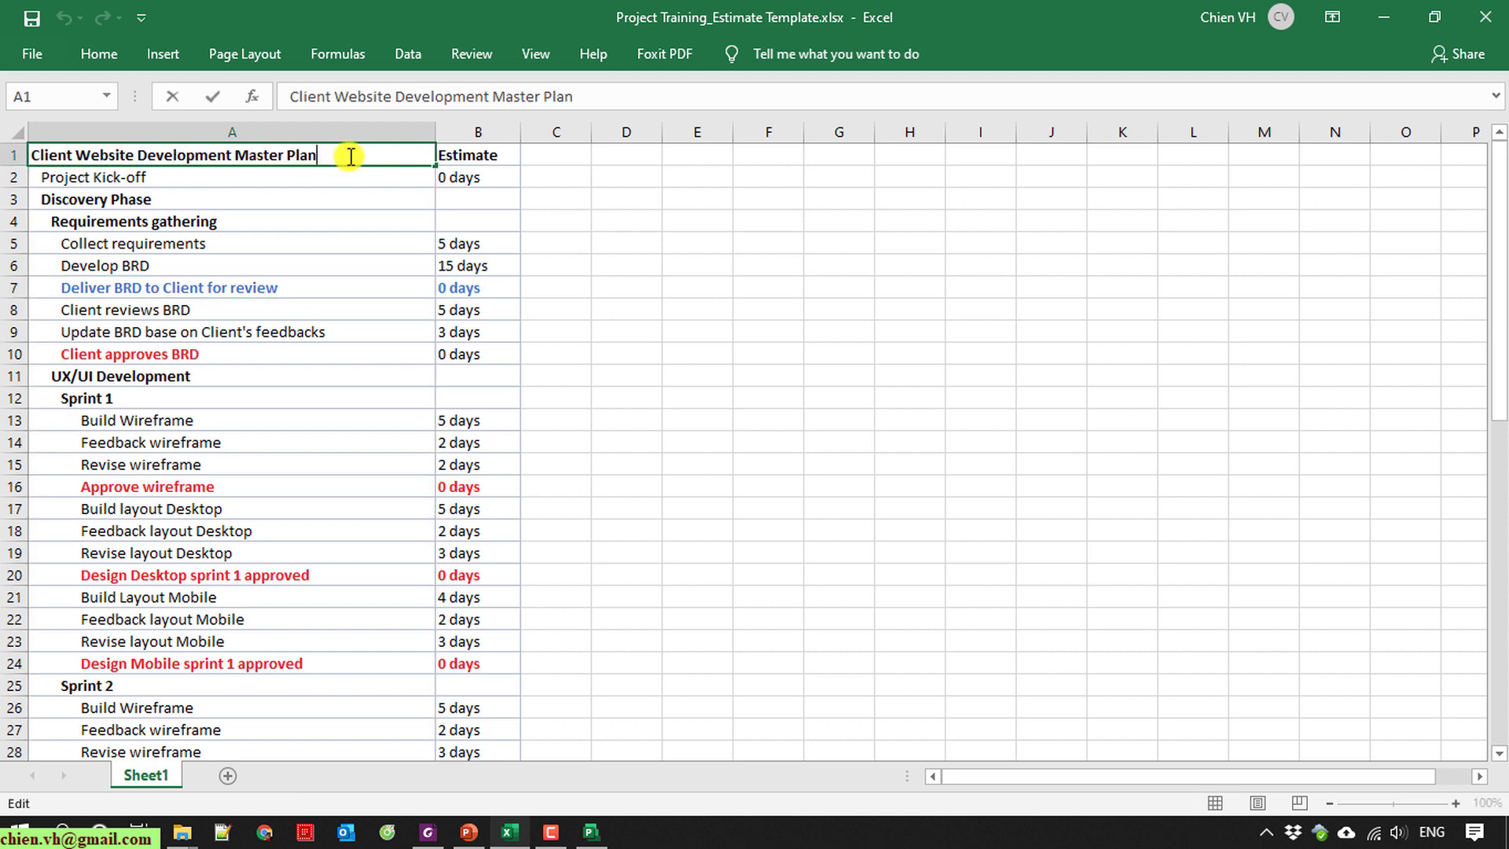
pyautogui.moveTo(346, 154); pyautogui.dragTo(15, 155)
pyautogui.hotkey('ctrl', 'c')
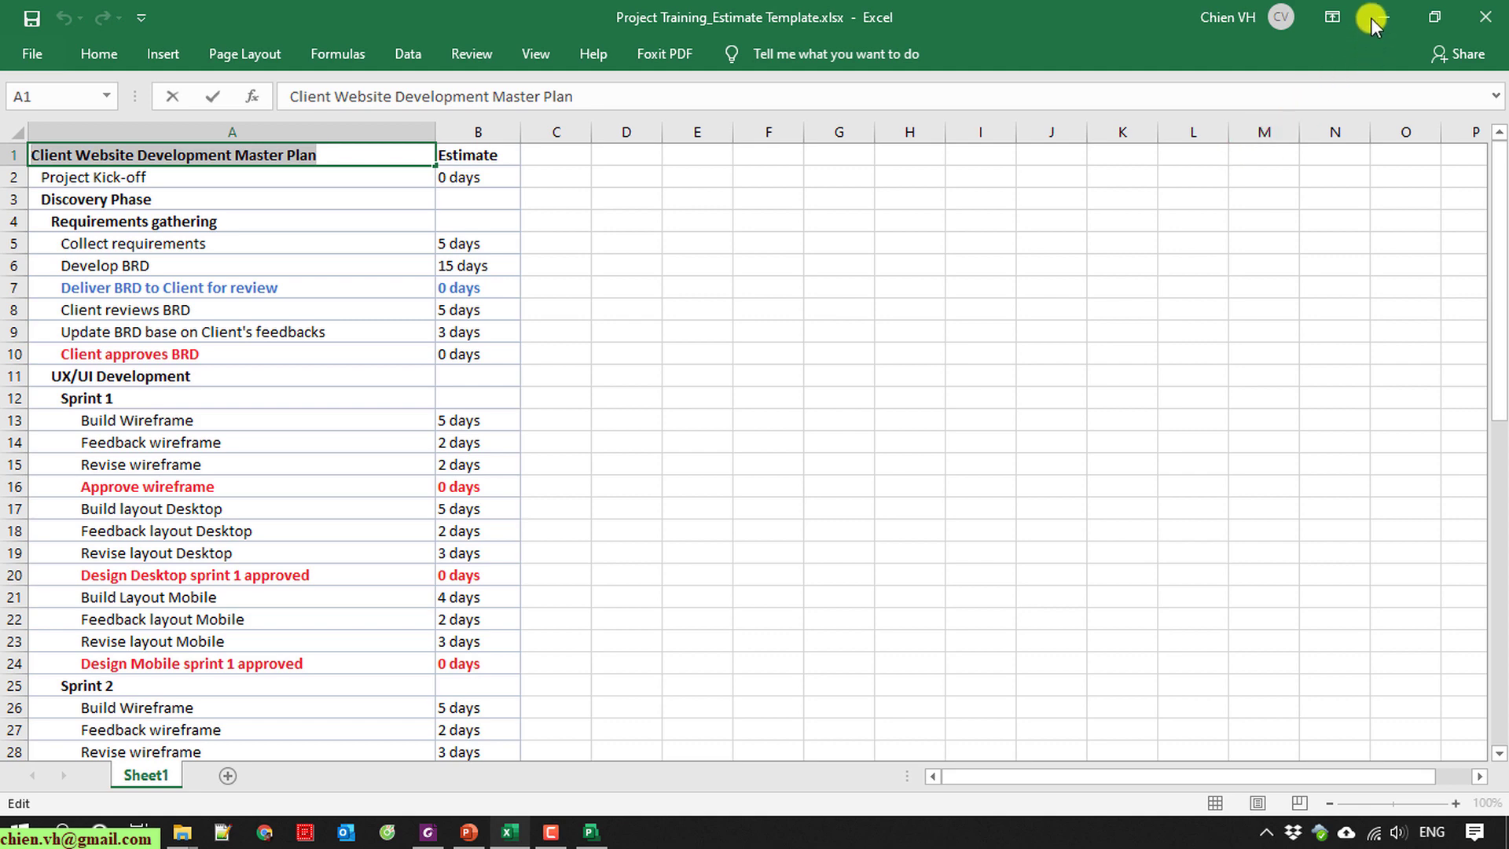
# Return to the project plan and save it in the Dropbox folder as "Client Website Development Master Plan".
pyautogui.click(1373, 17)
pyautogui.click(35, 54)
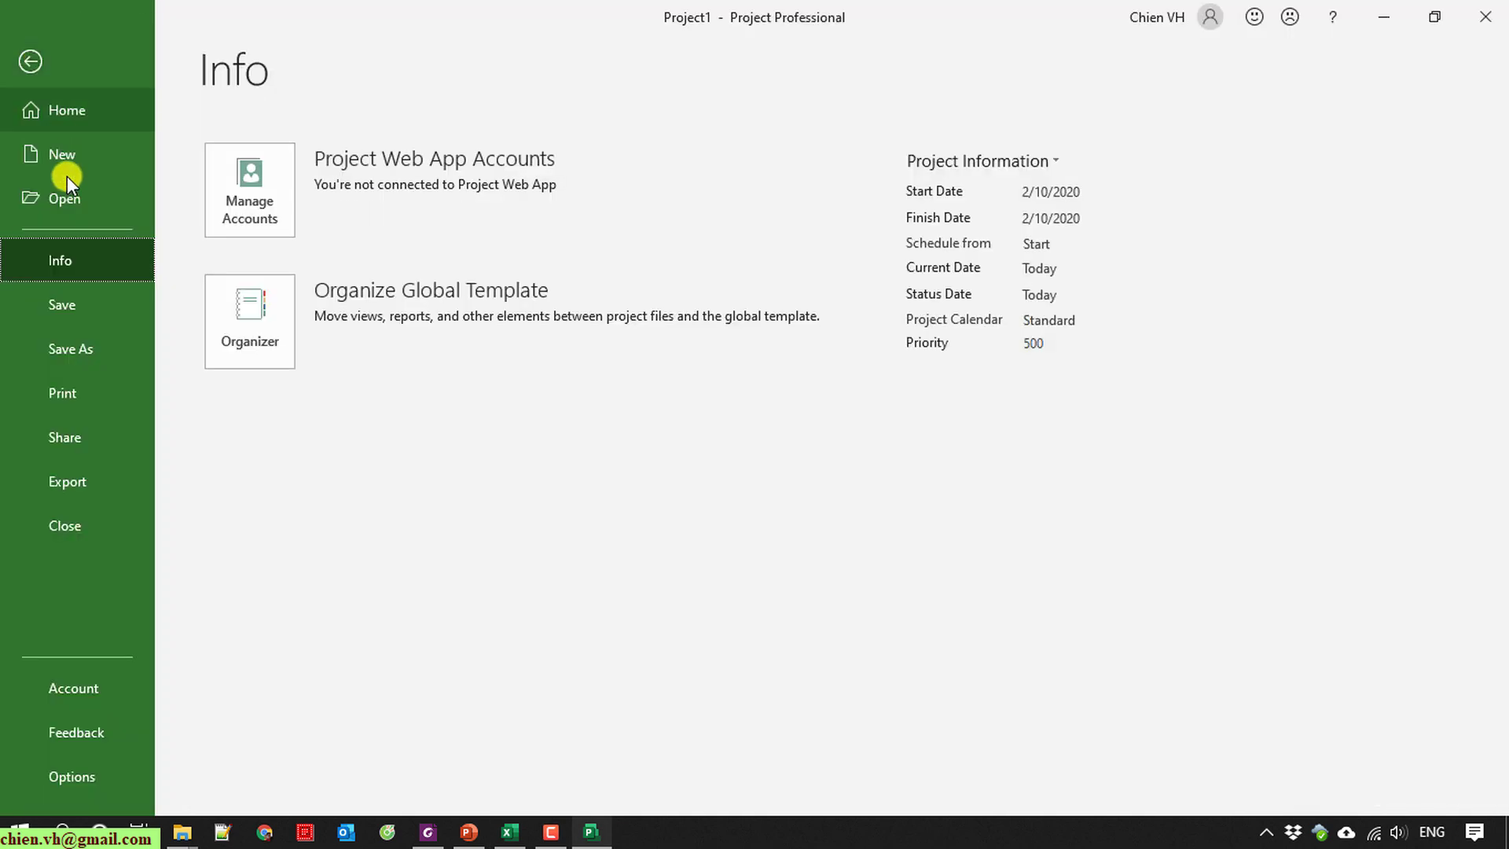
pyautogui.click(62, 308)
pyautogui.click(305, 440)
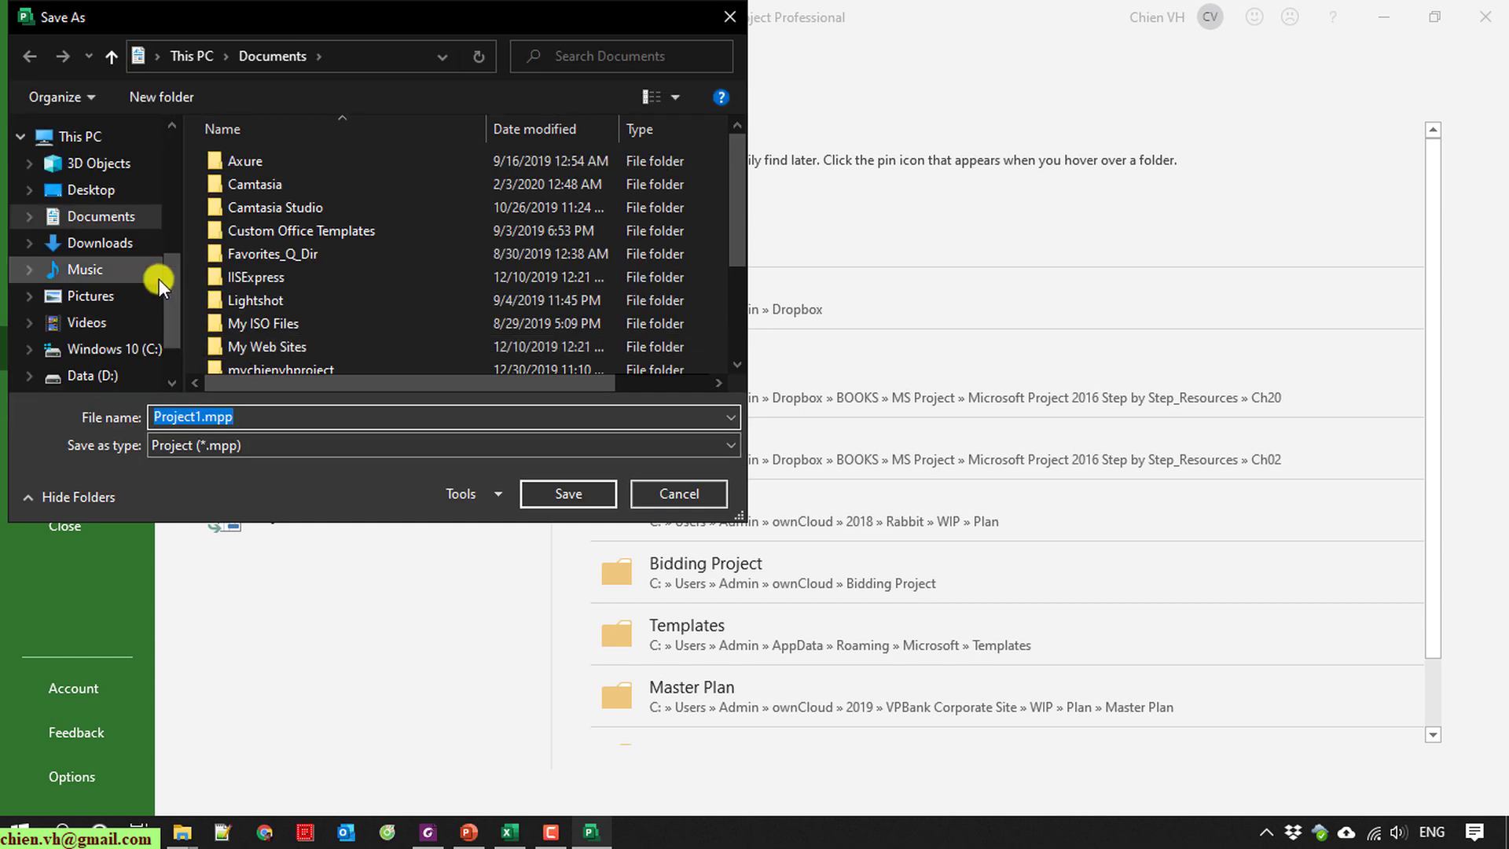
pyautogui.scroll(-1, 159, 280)
pyautogui.scroll(1, 132, 337)
pyautogui.scroll(3, 122, 314)
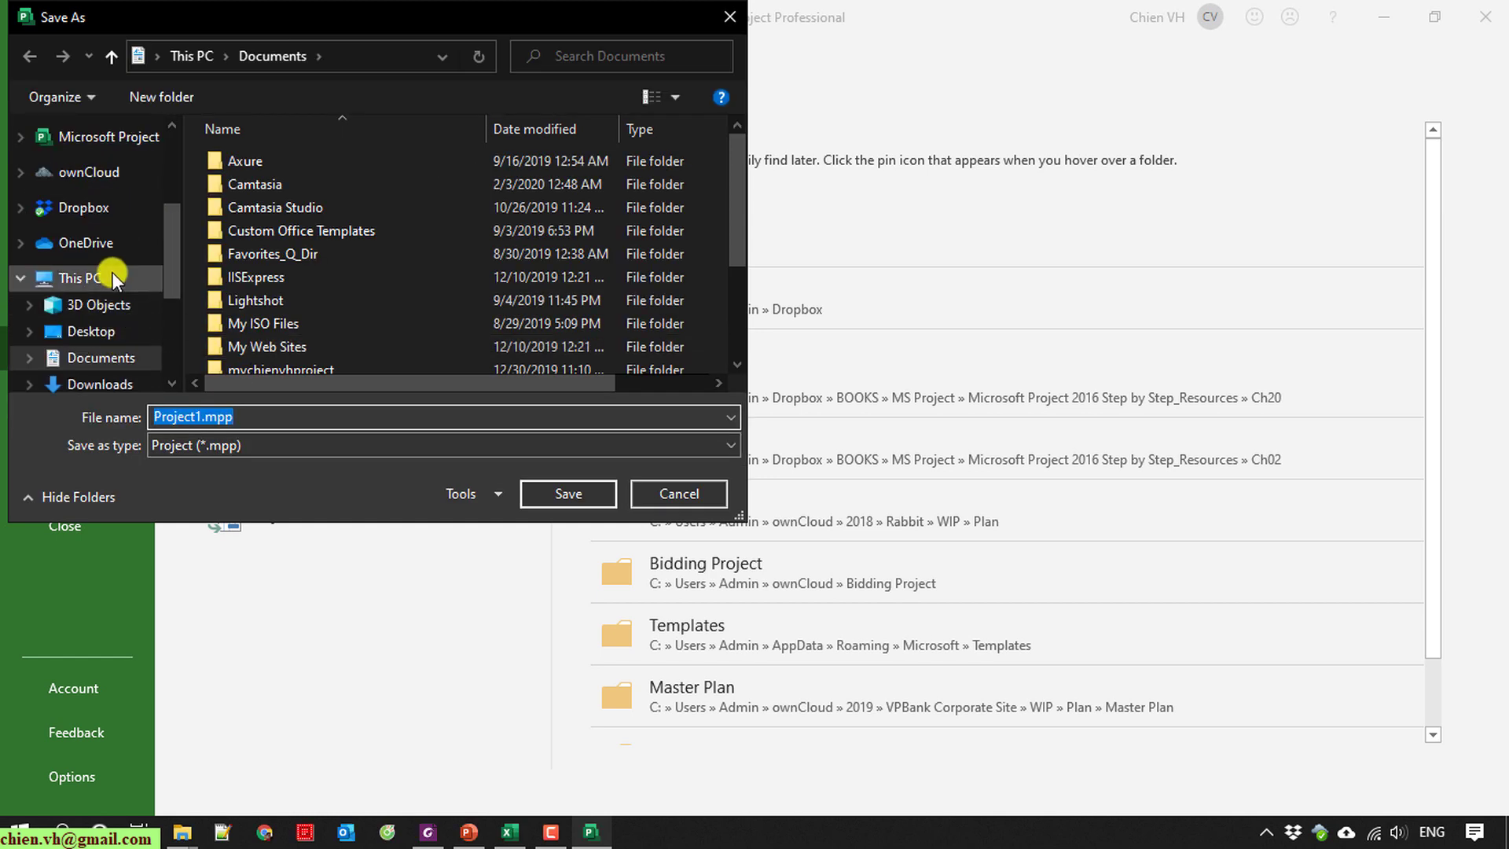
pyautogui.click(87, 207)
pyautogui.doubleClick(276, 409)
pyautogui.hotkey('ctrl', 'v')
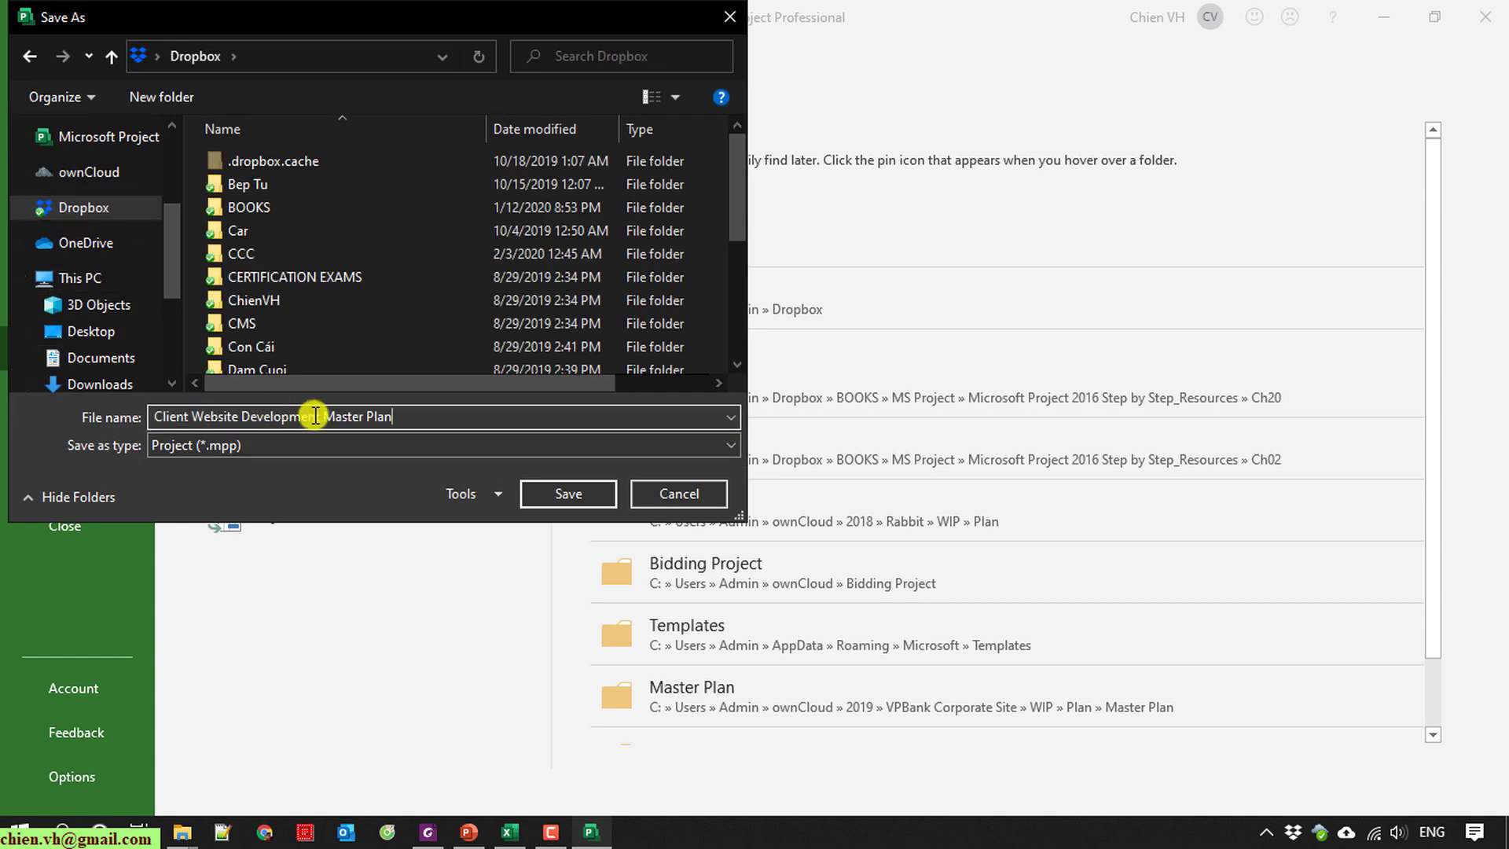
pyautogui.click(568, 493)
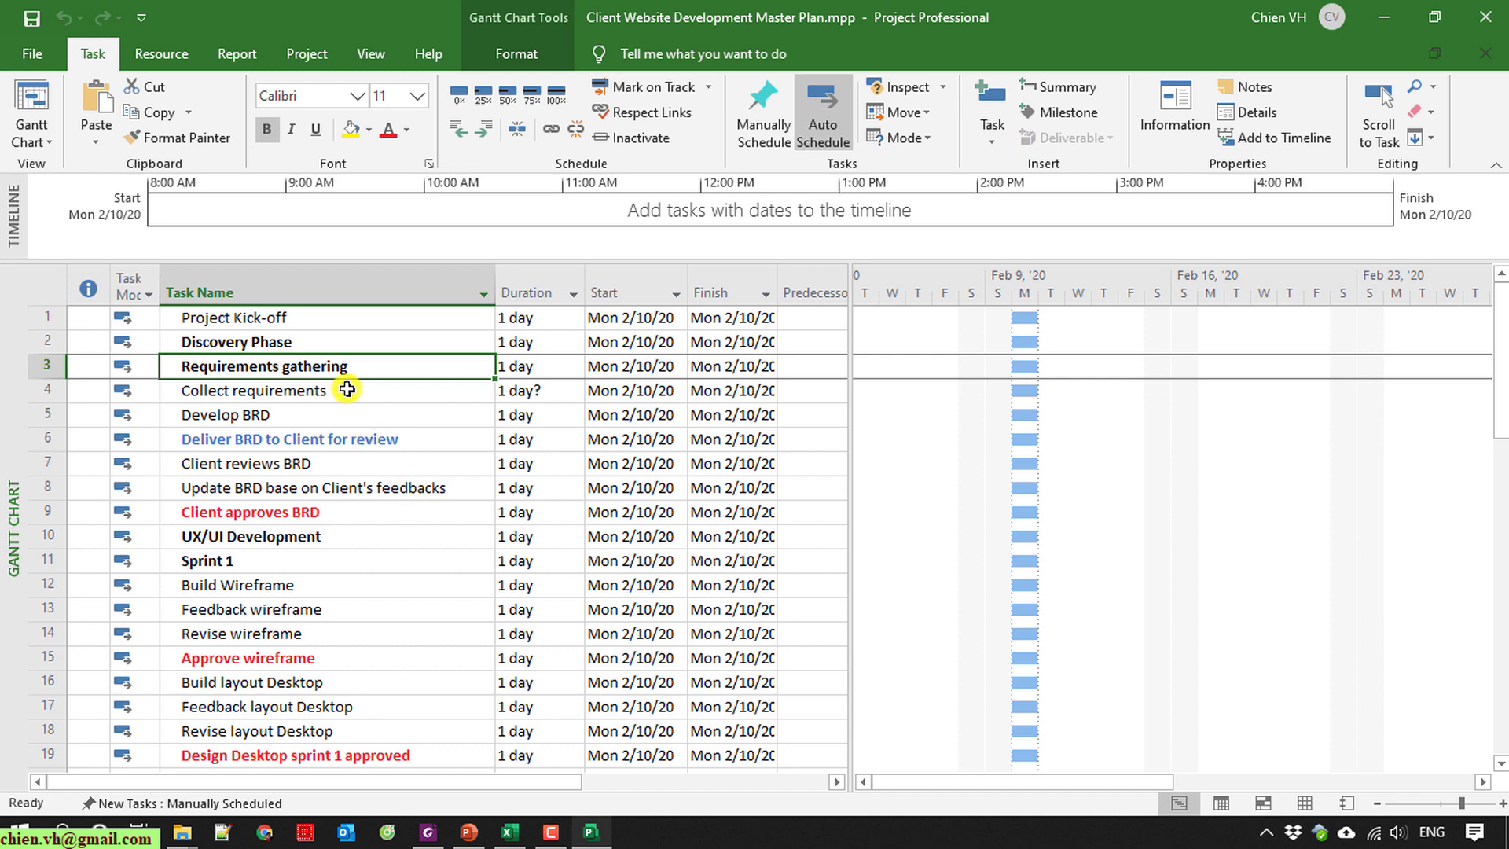
# Enable the project summary task in the advanced display options for this project.
pyautogui.click(301, 56)
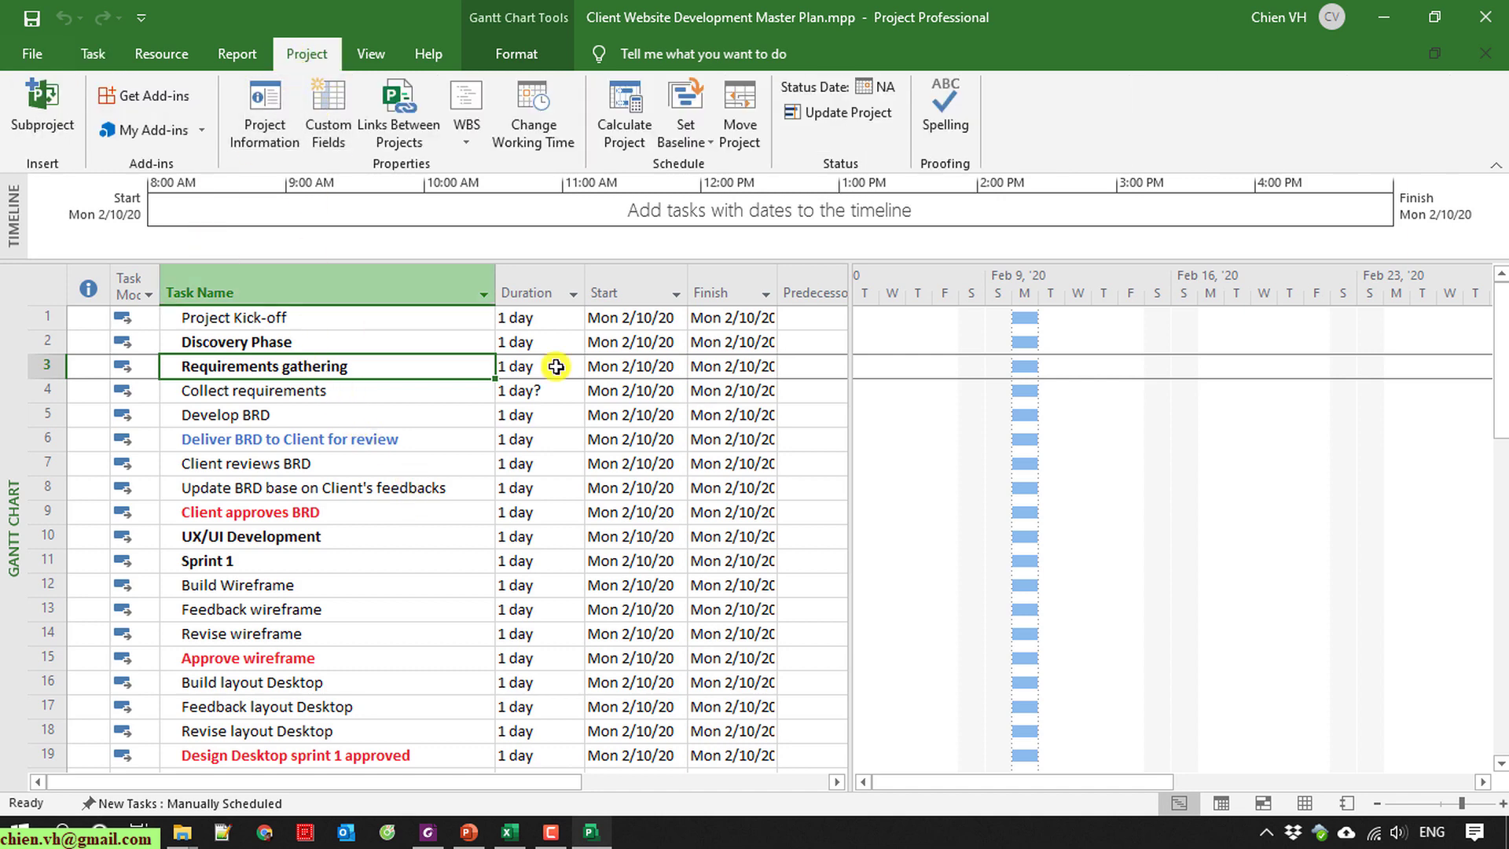
pyautogui.click(30, 56)
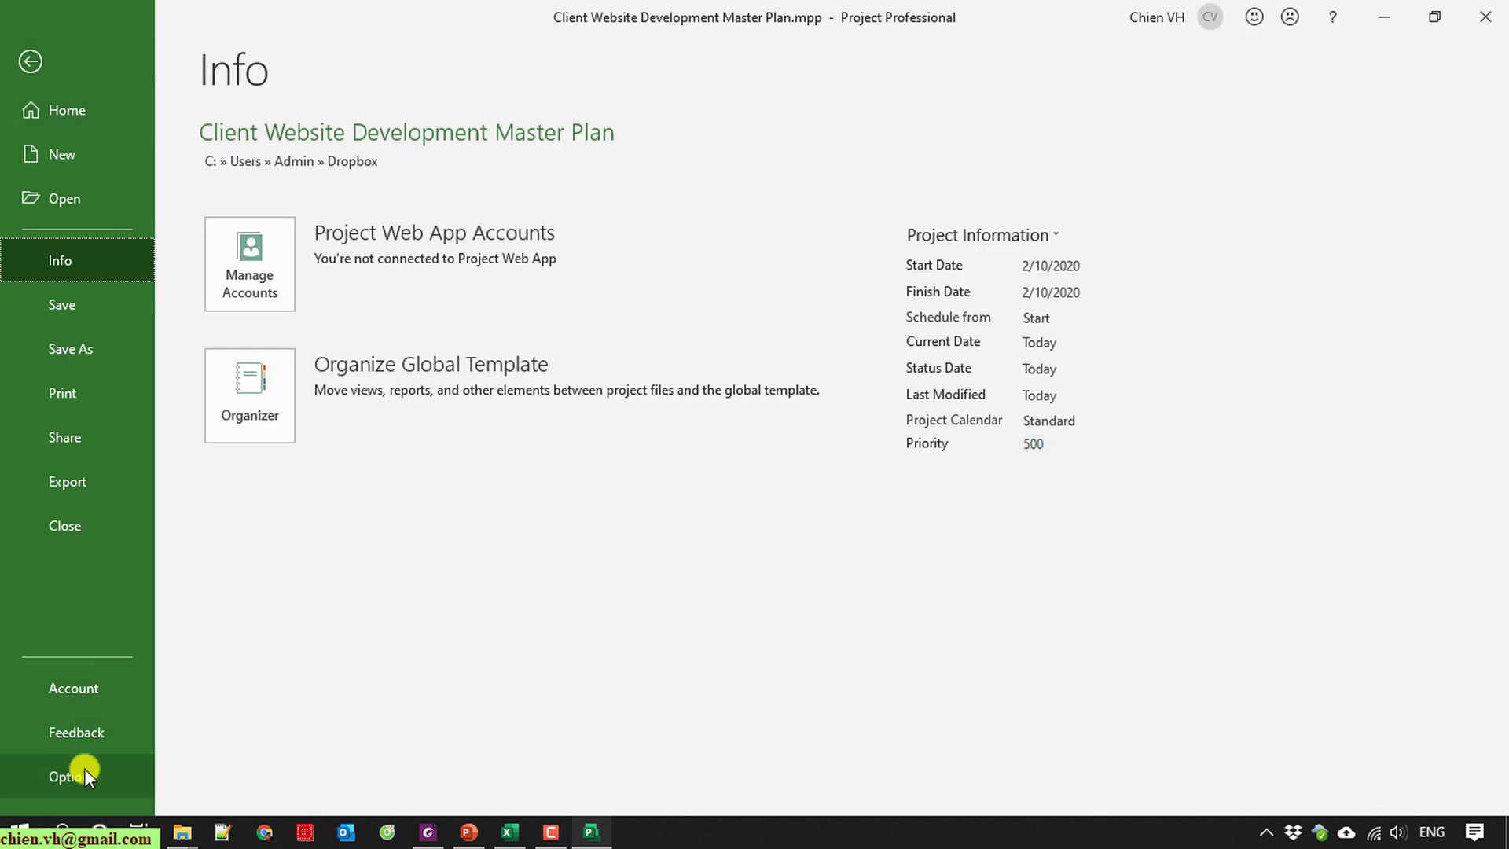
pyautogui.click(82, 774)
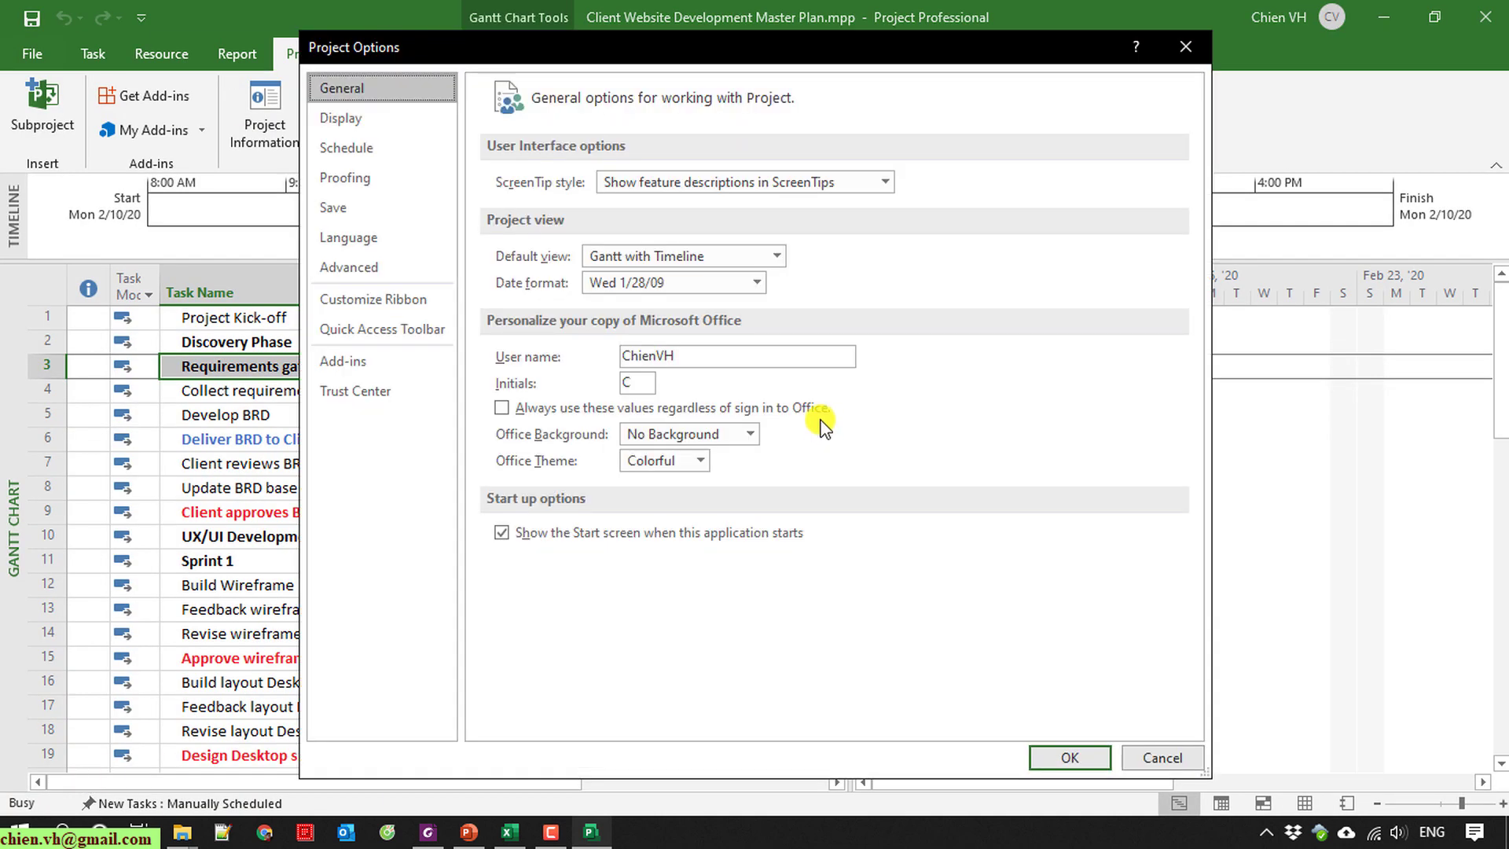
pyautogui.click(366, 267)
pyautogui.scroll(-3, 1207, 307)
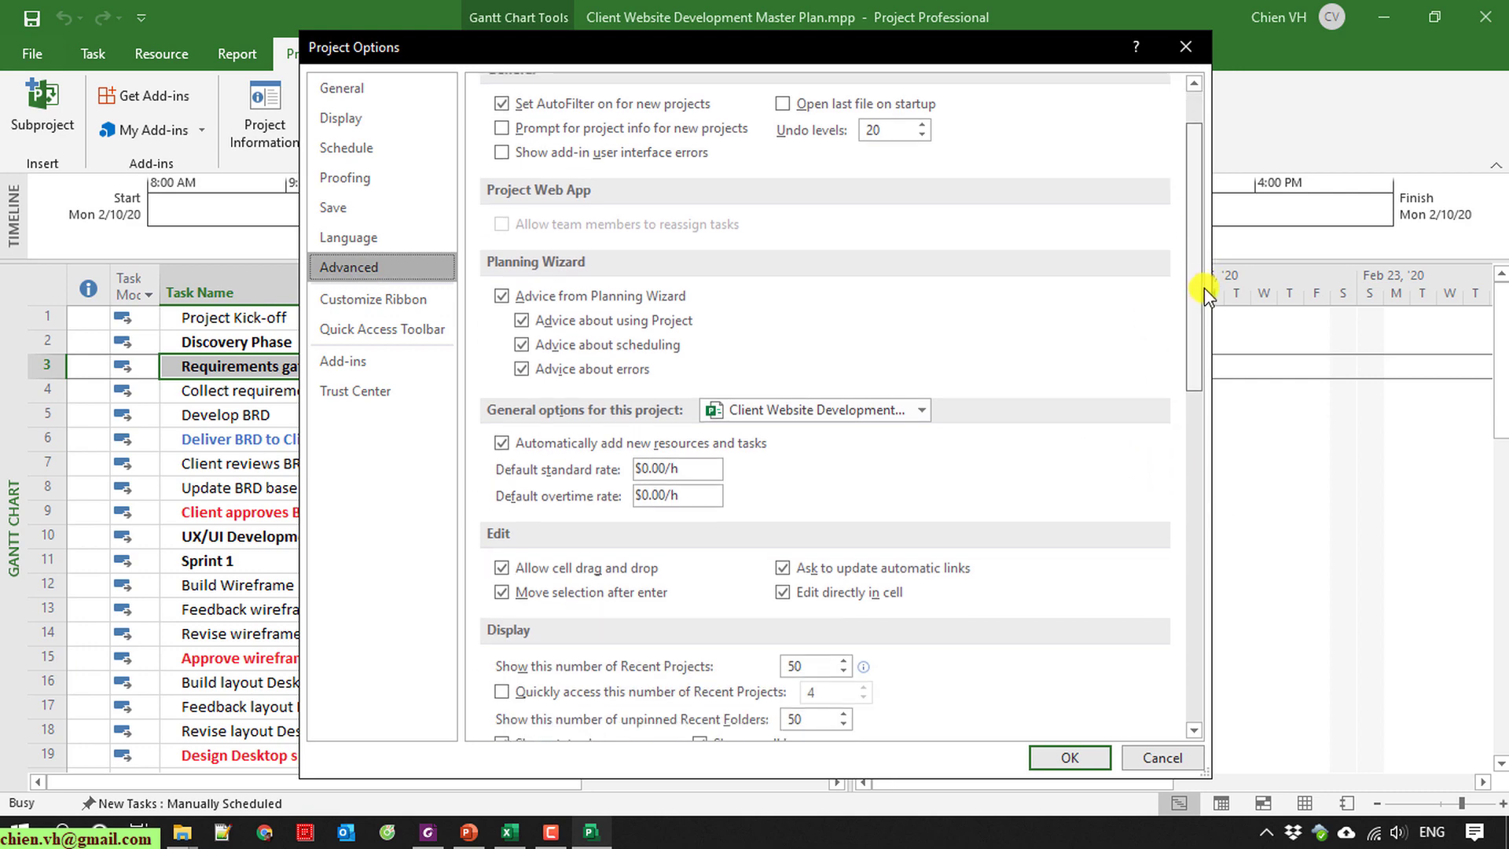
pyautogui.moveTo(1208, 322); pyautogui.dragTo(1222, 578)
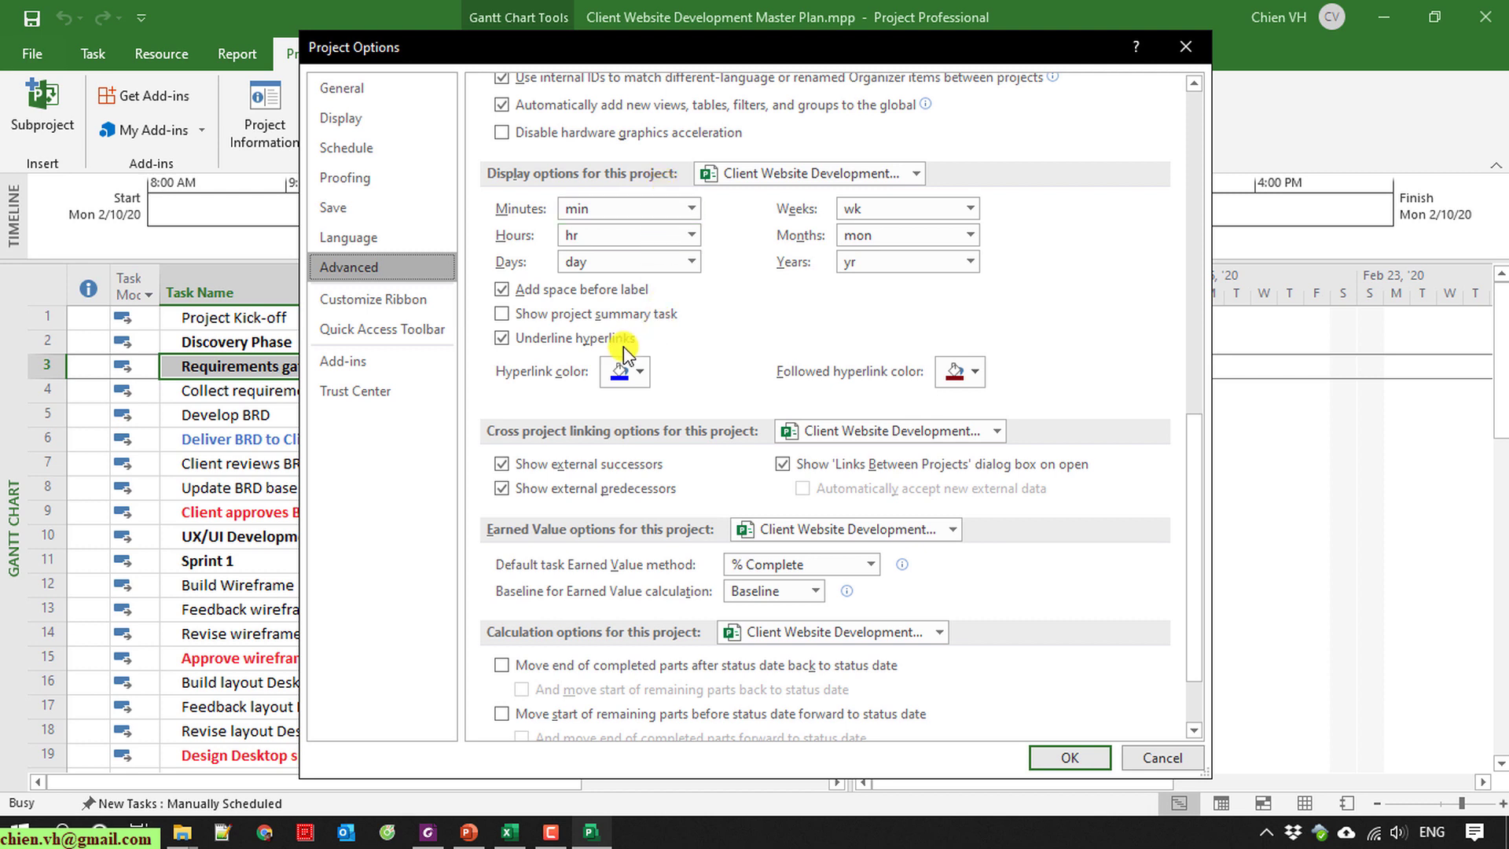
pyautogui.click(504, 314)
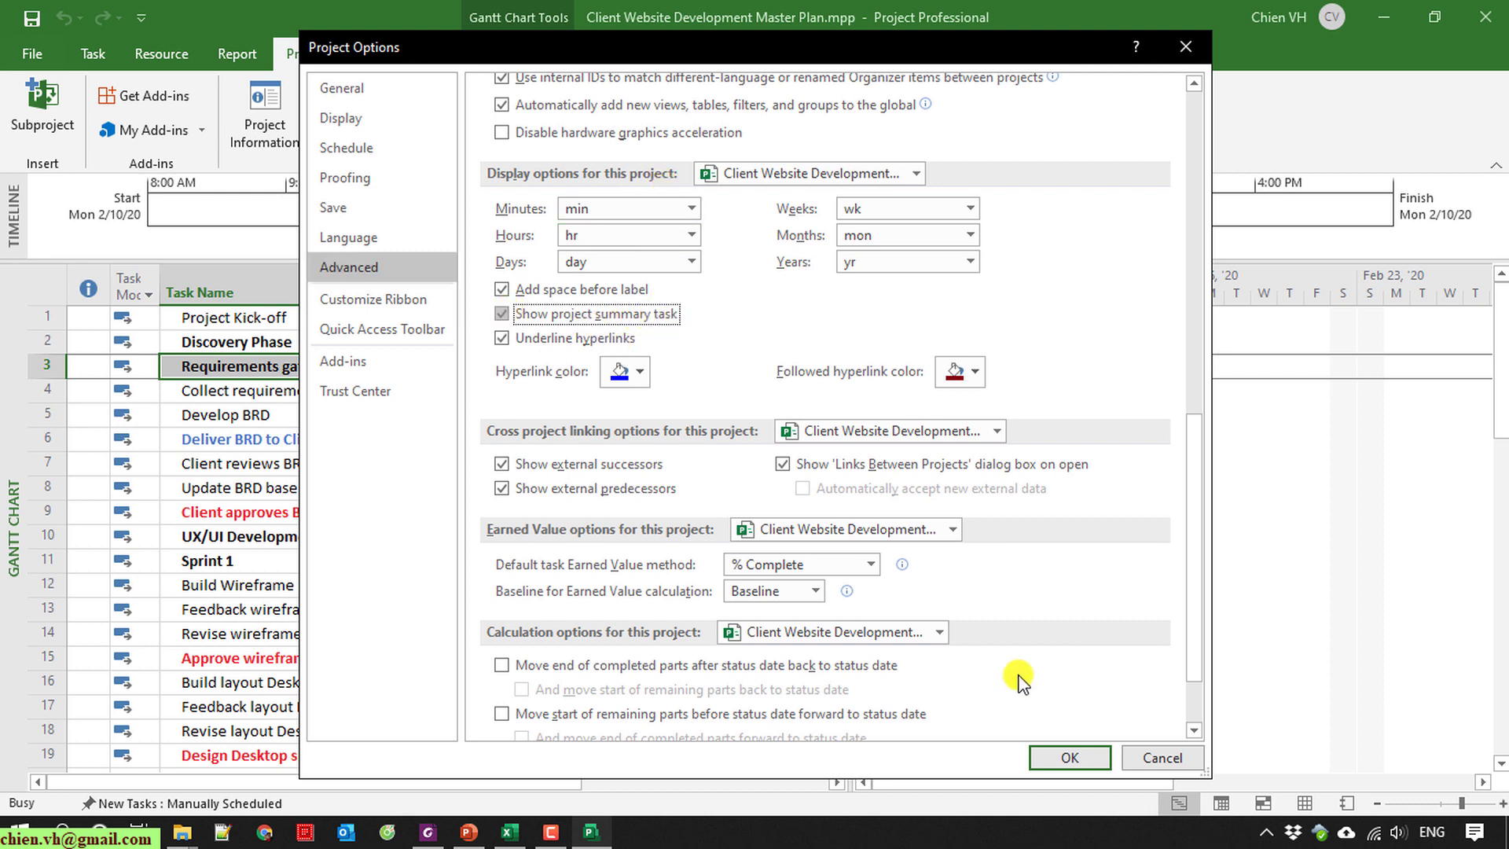
pyautogui.click(1076, 759)
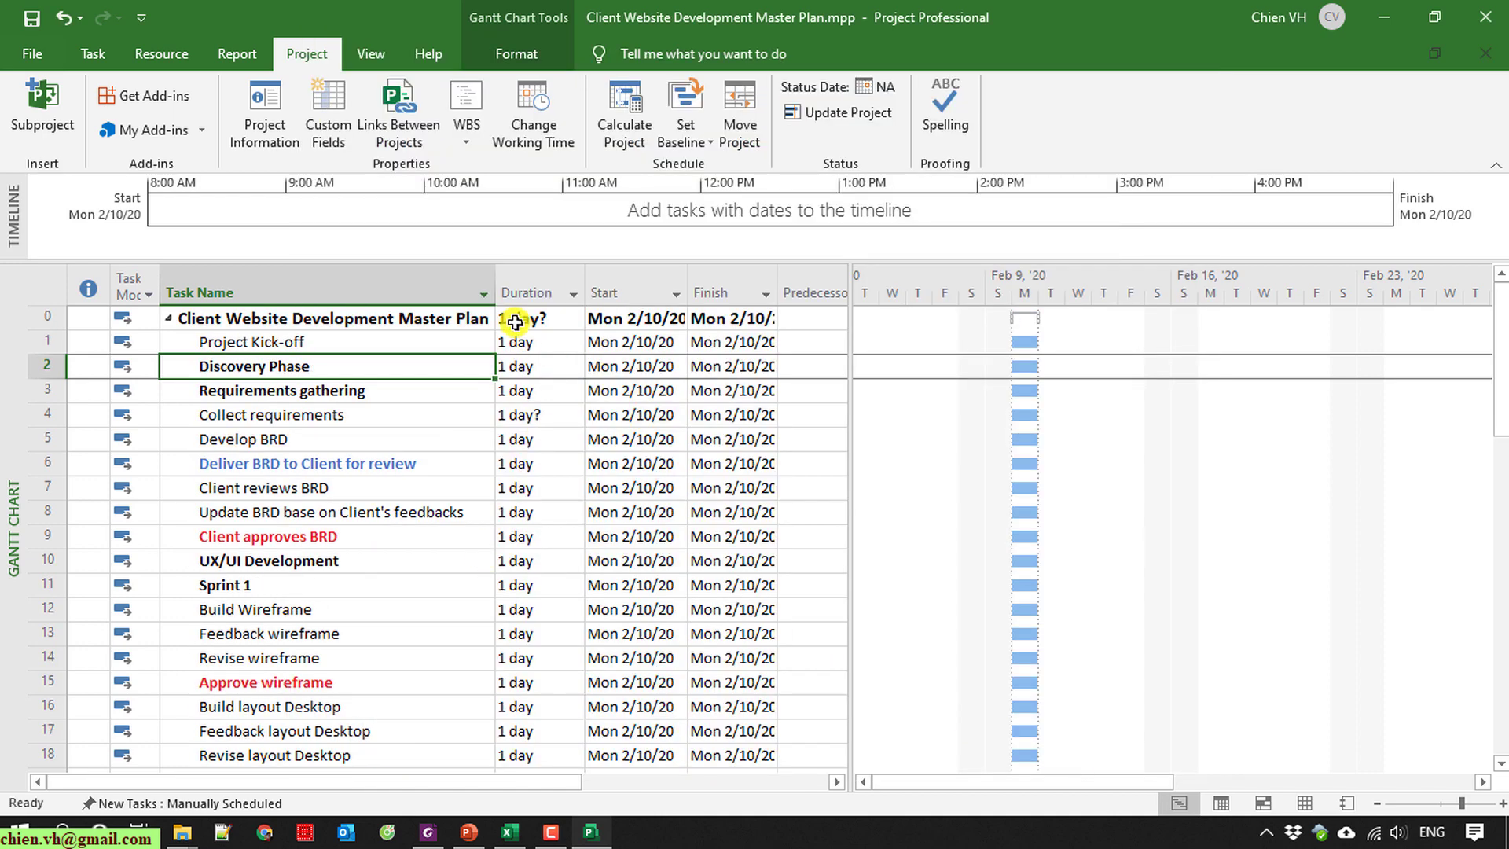
# Widen the Task Name and Finish columns slightly, and check the project summary task by collapsing and re-expanding it.
pyautogui.moveTo(500, 280); pyautogui.dragTo(515, 285)
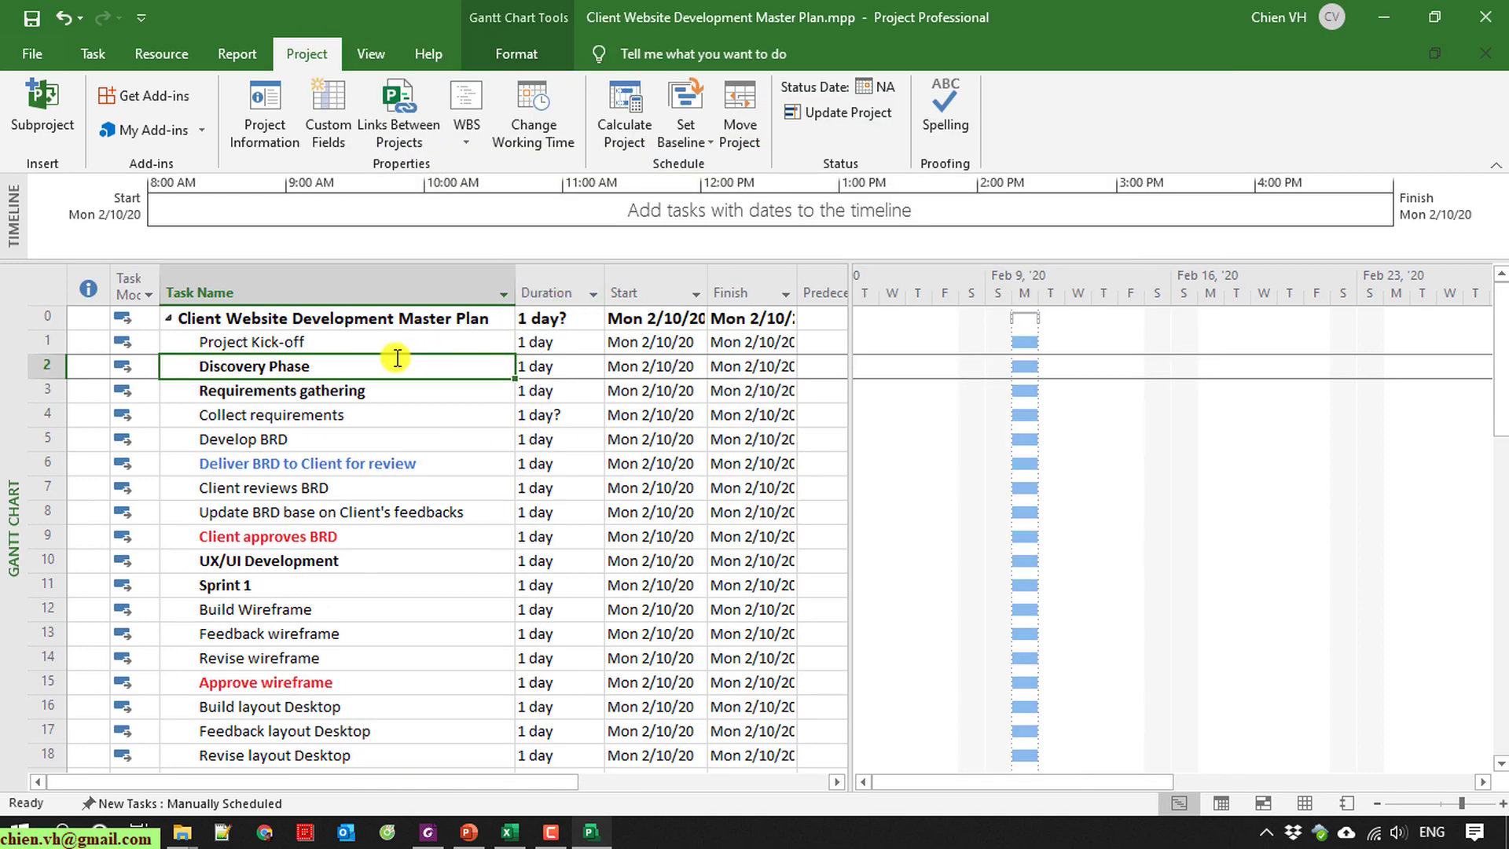
pyautogui.click(362, 318)
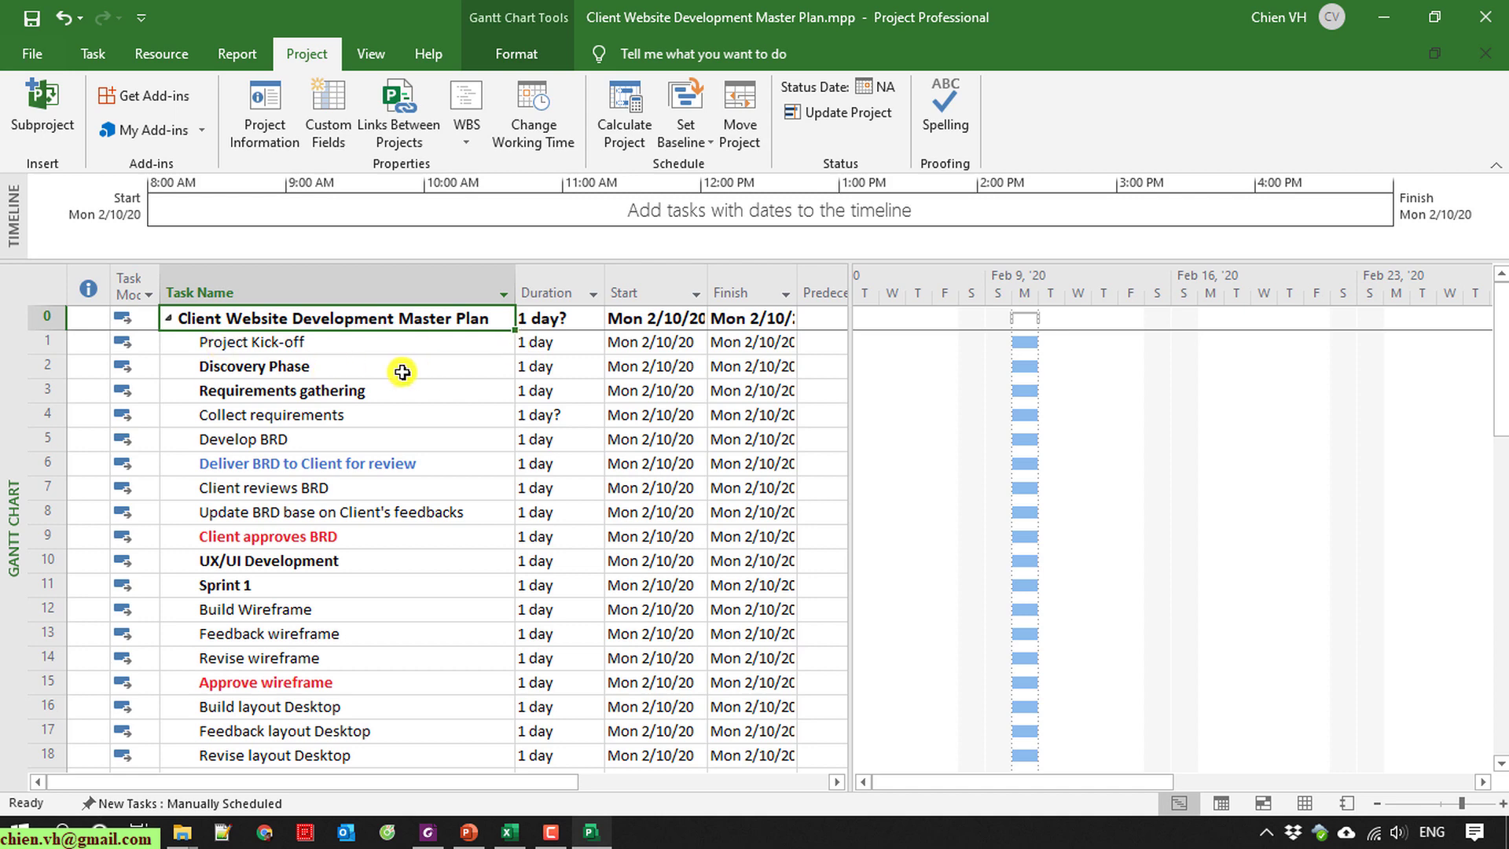
pyautogui.click(169, 318)
pyautogui.click(169, 318)
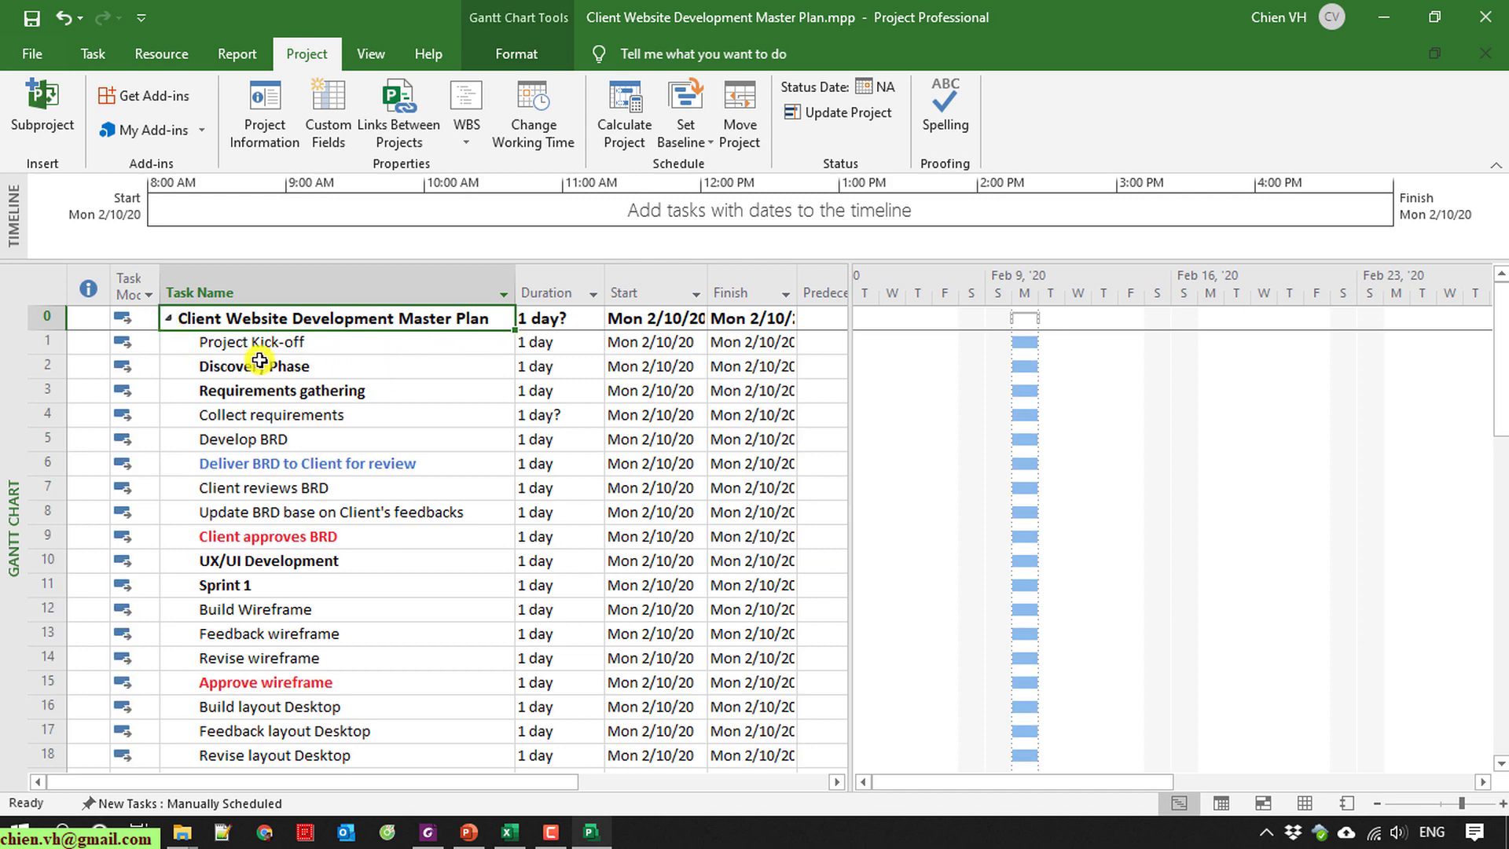
pyautogui.click(38, 340)
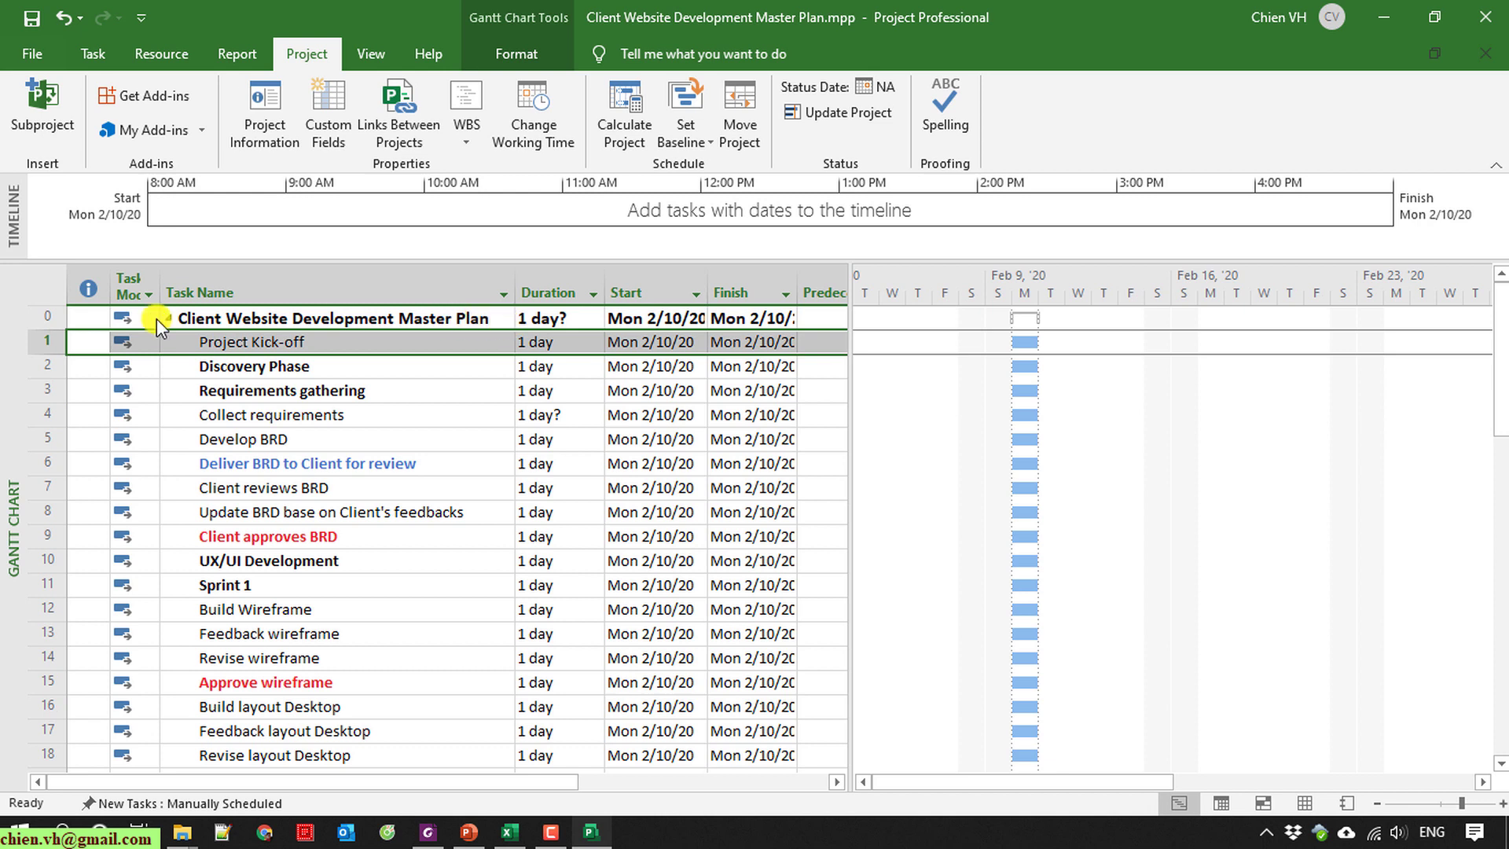
pyautogui.click(39, 312)
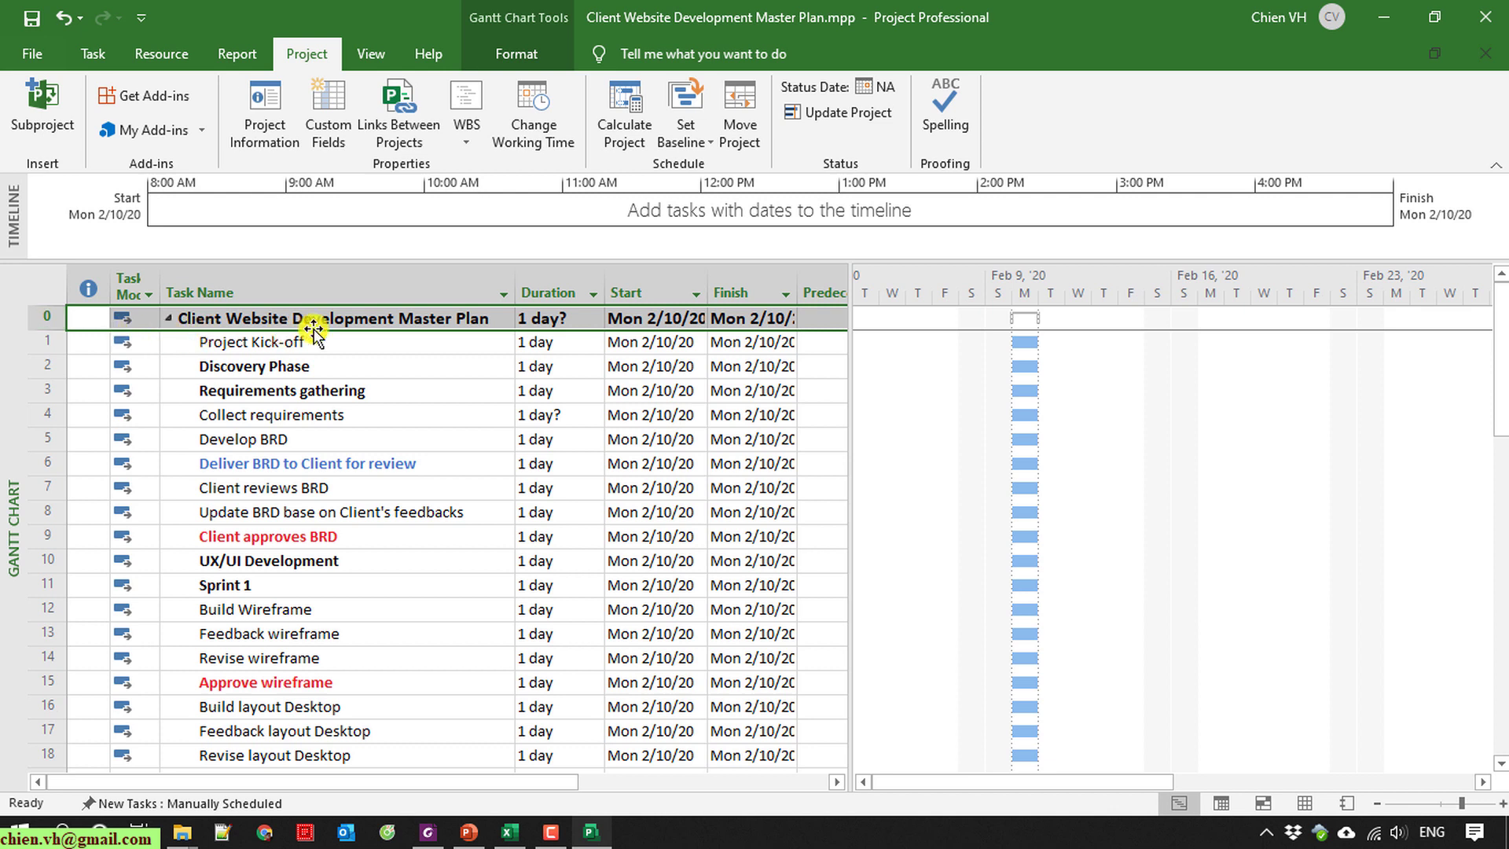
pyautogui.moveTo(797, 289); pyautogui.dragTo(804, 289)
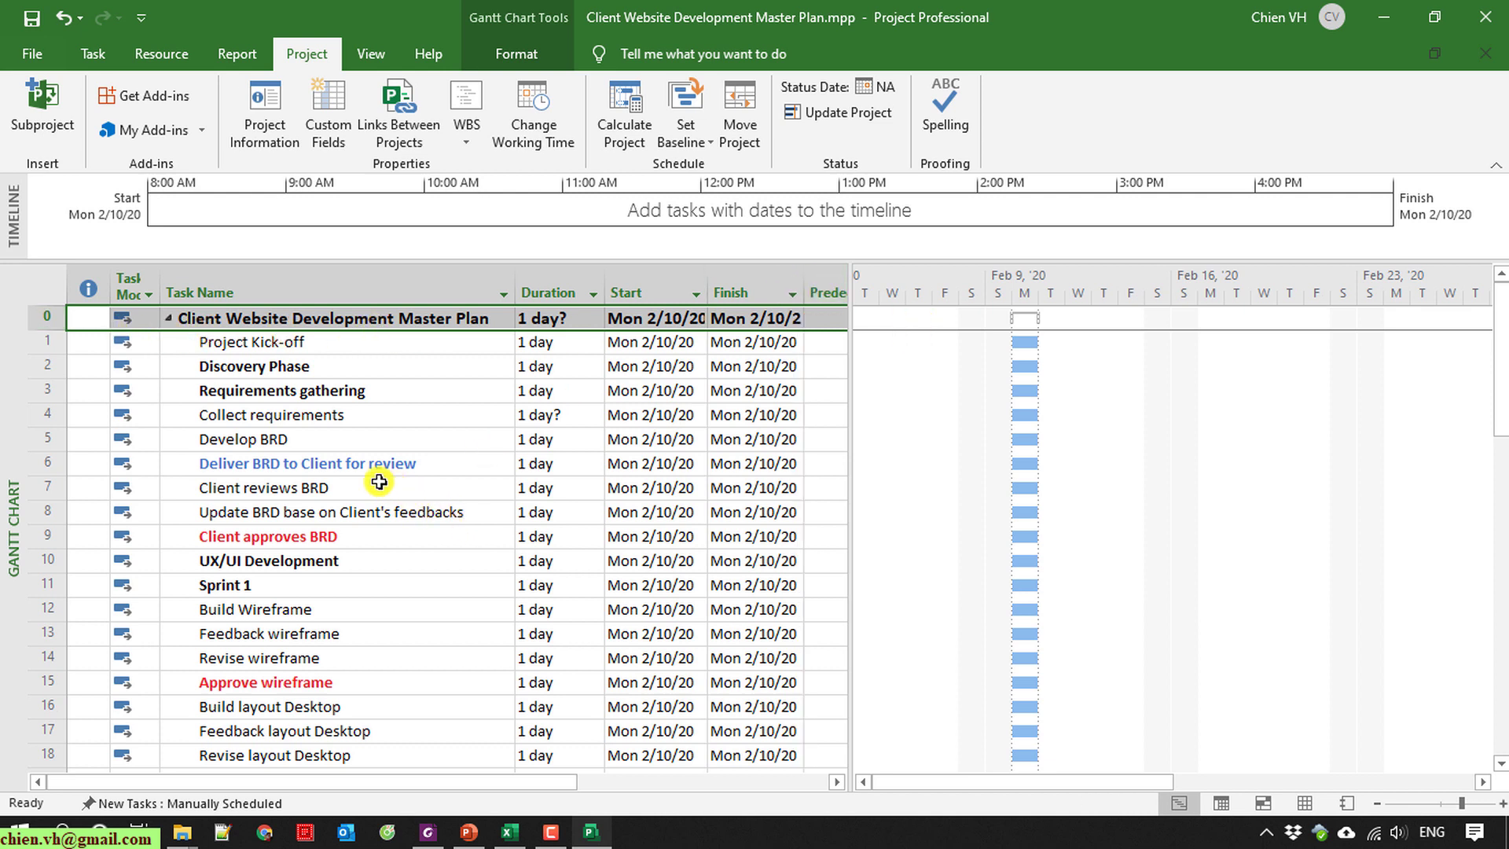
# Switch to the Excel estimate workbook and examine the outline levels from Project Kick-off down to the Requirements gathering subtasks.
pyautogui.click(91, 55)
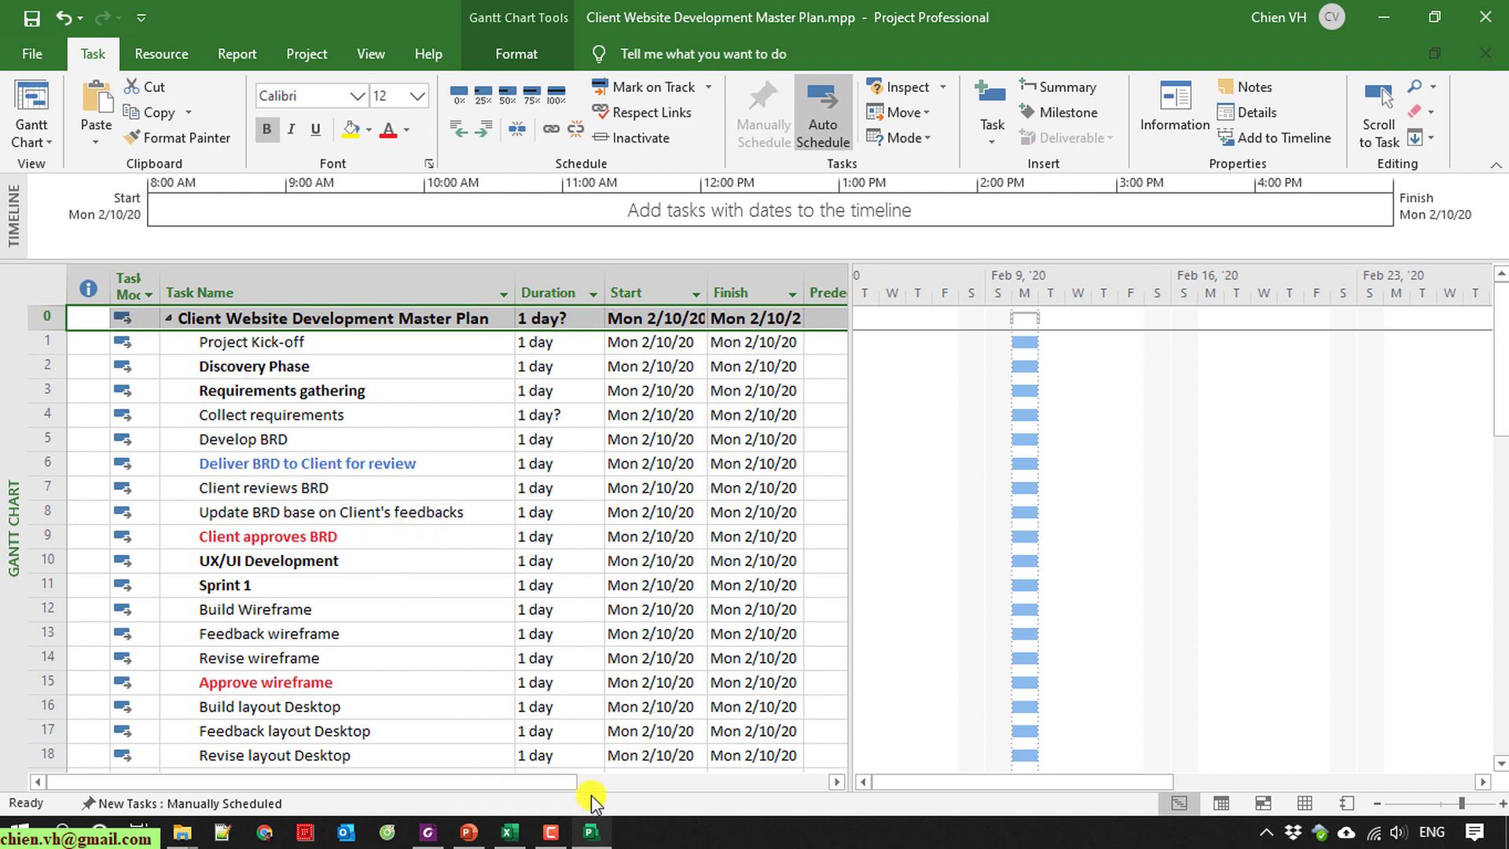
pyautogui.click(509, 831)
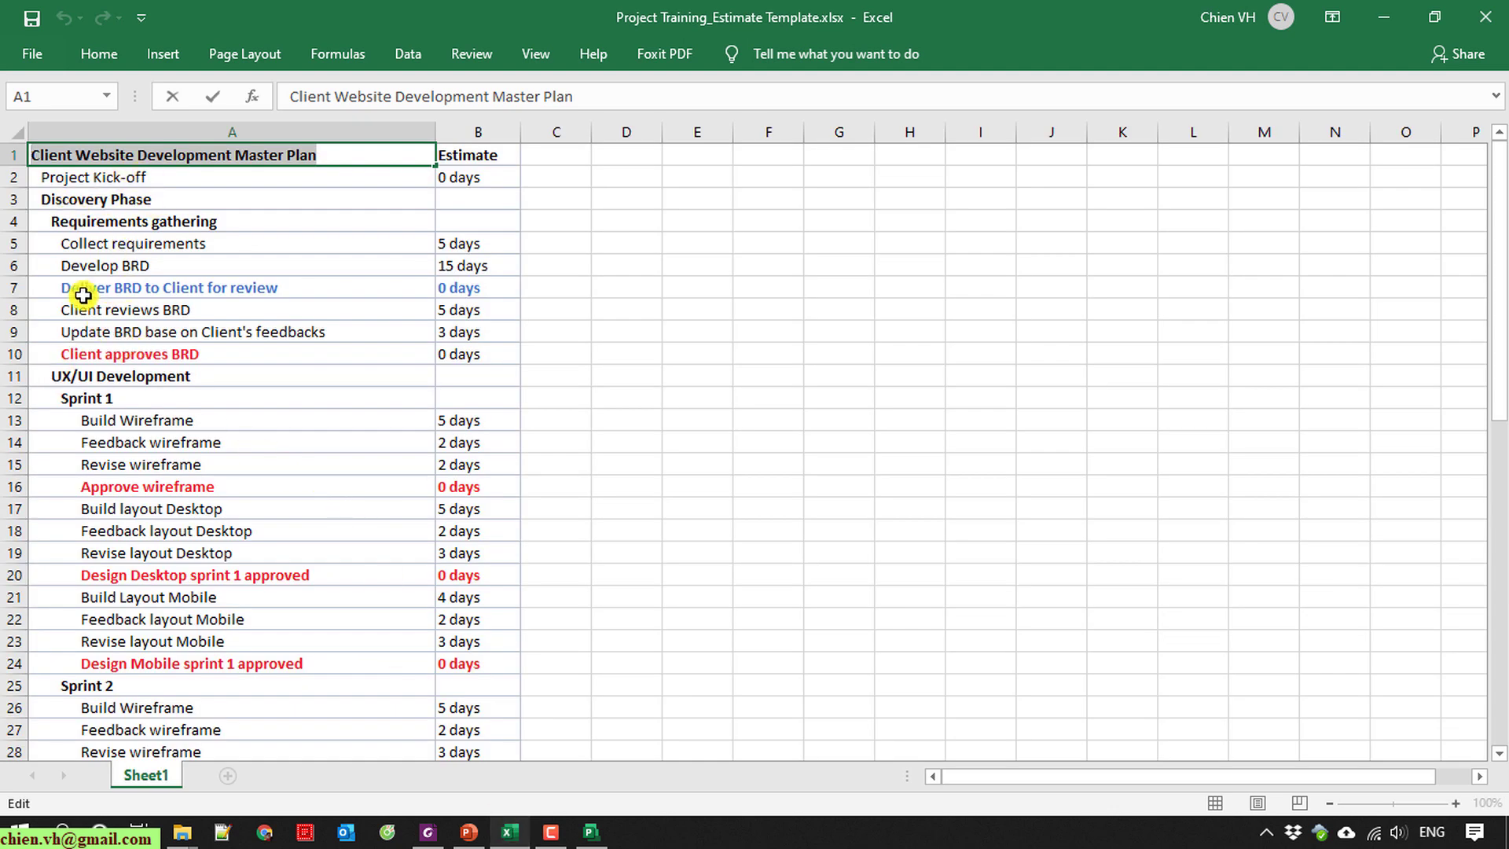
pyautogui.click(84, 178)
pyautogui.click(101, 199)
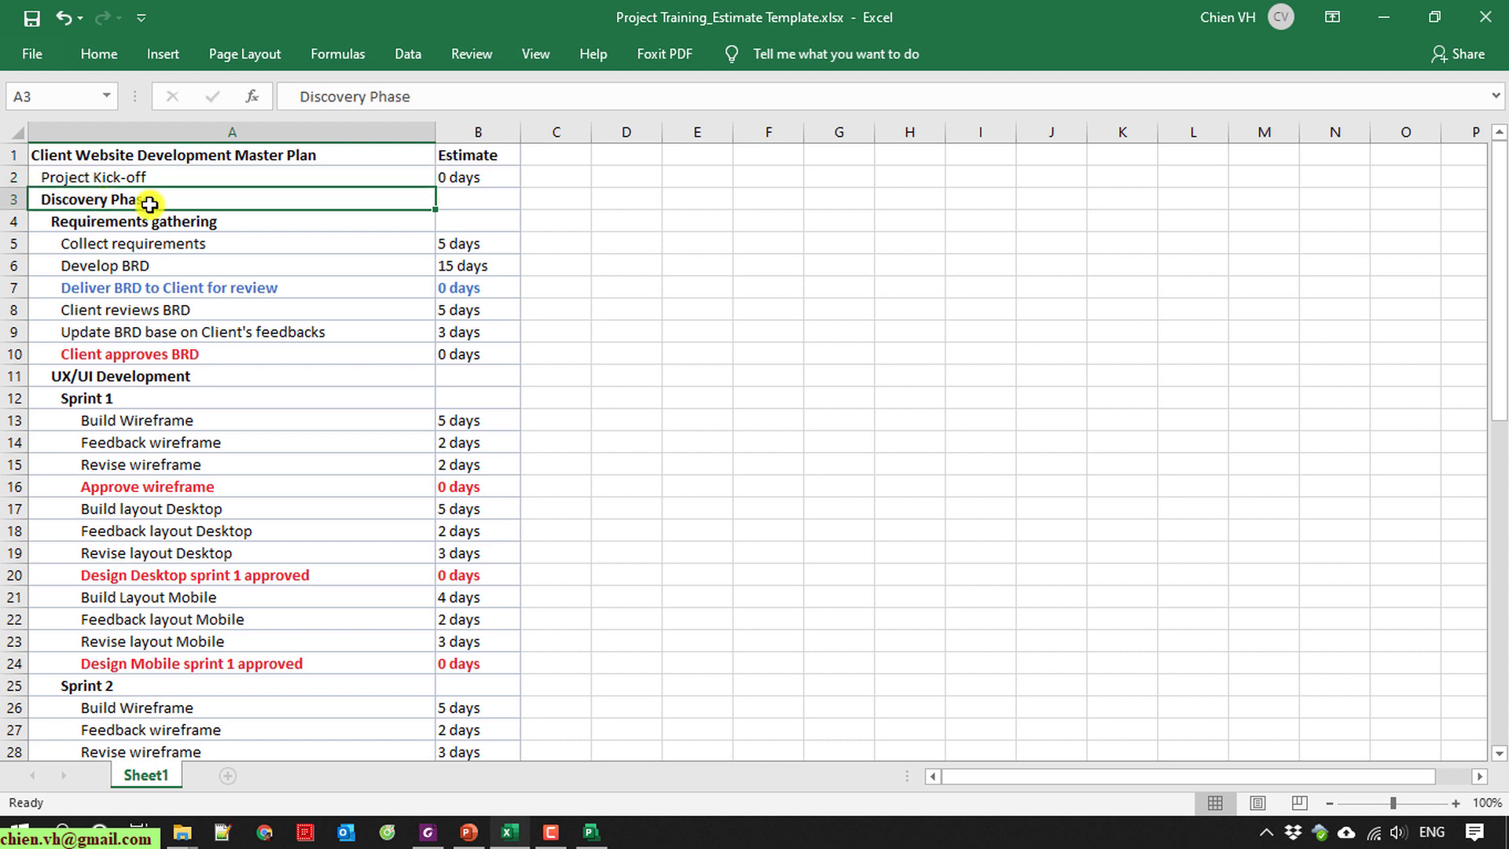
pyautogui.click(78, 223)
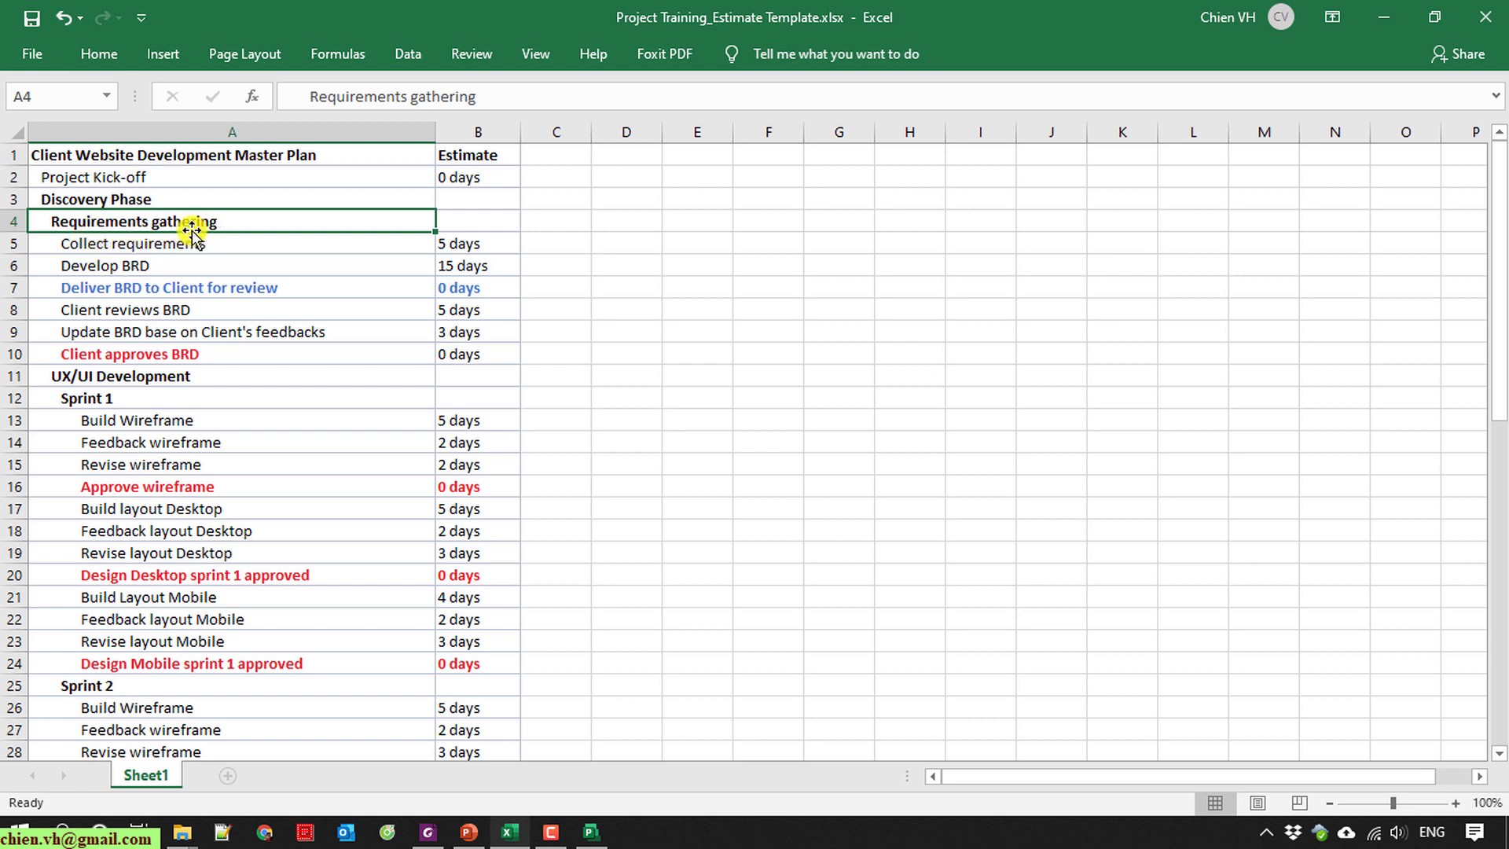
pyautogui.moveTo(111, 240); pyautogui.dragTo(117, 356)
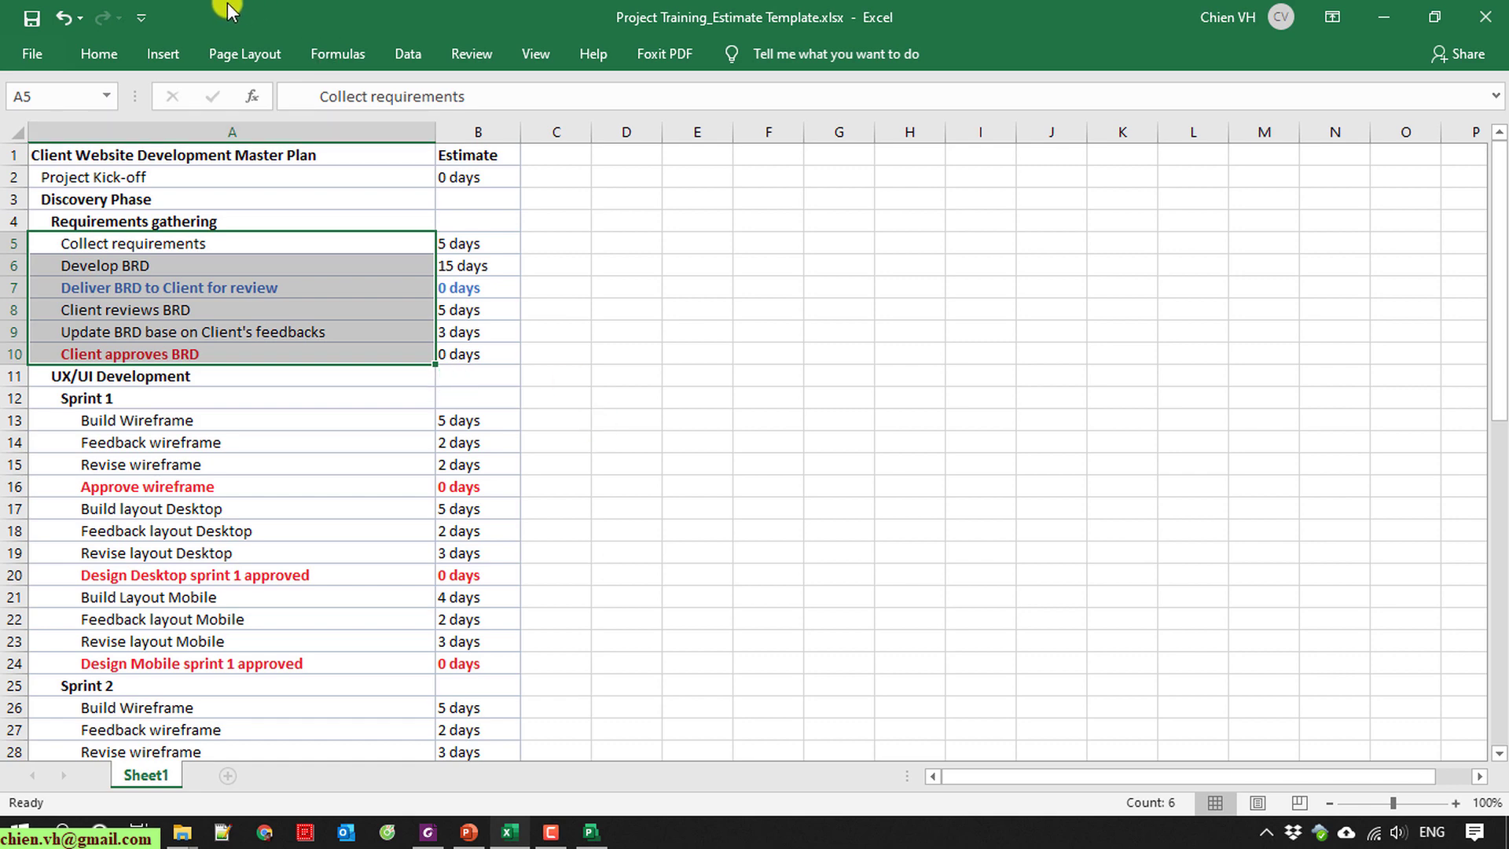
# Place the Excel window beside the project plan, stretch it to full height and narrow it to the task and Estimate columns.
pyautogui.moveTo(224, 16); pyautogui.dragTo(1502, 6)
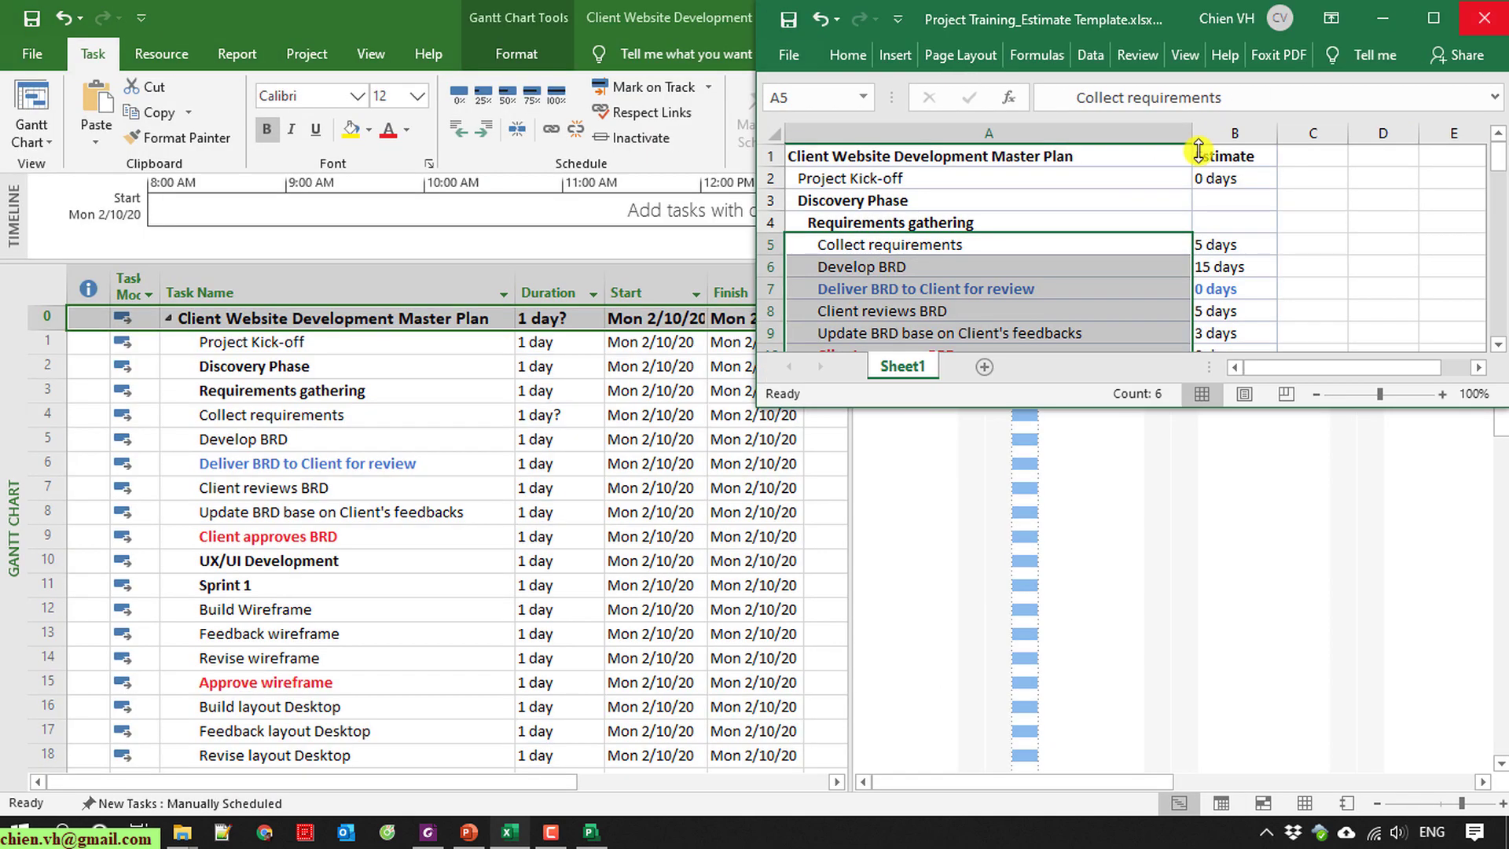
pyautogui.moveTo(1267, 410); pyautogui.dragTo(1336, 817)
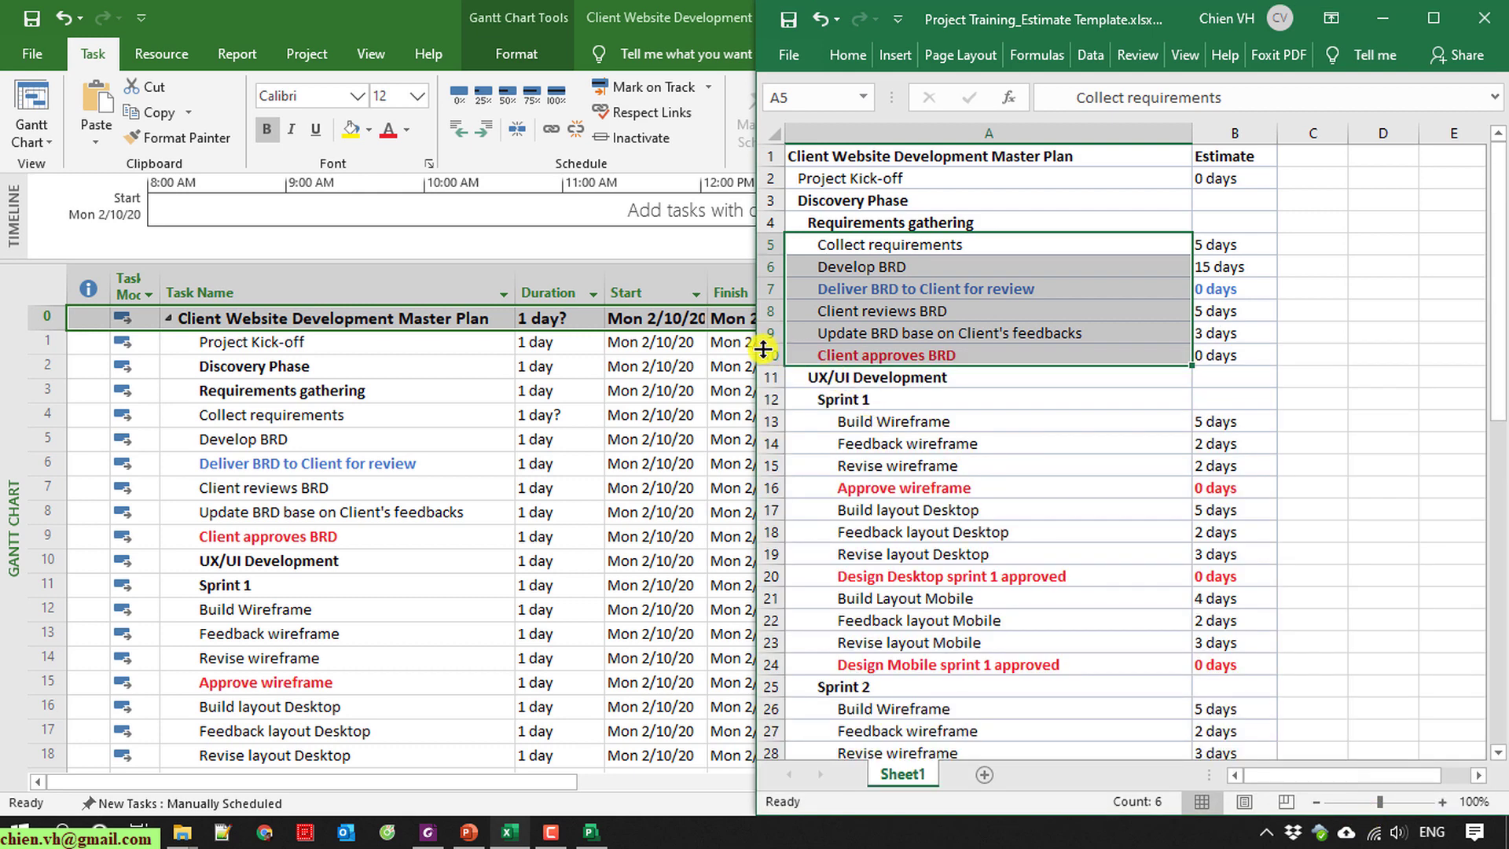
pyautogui.moveTo(753, 346); pyautogui.dragTo(935, 346)
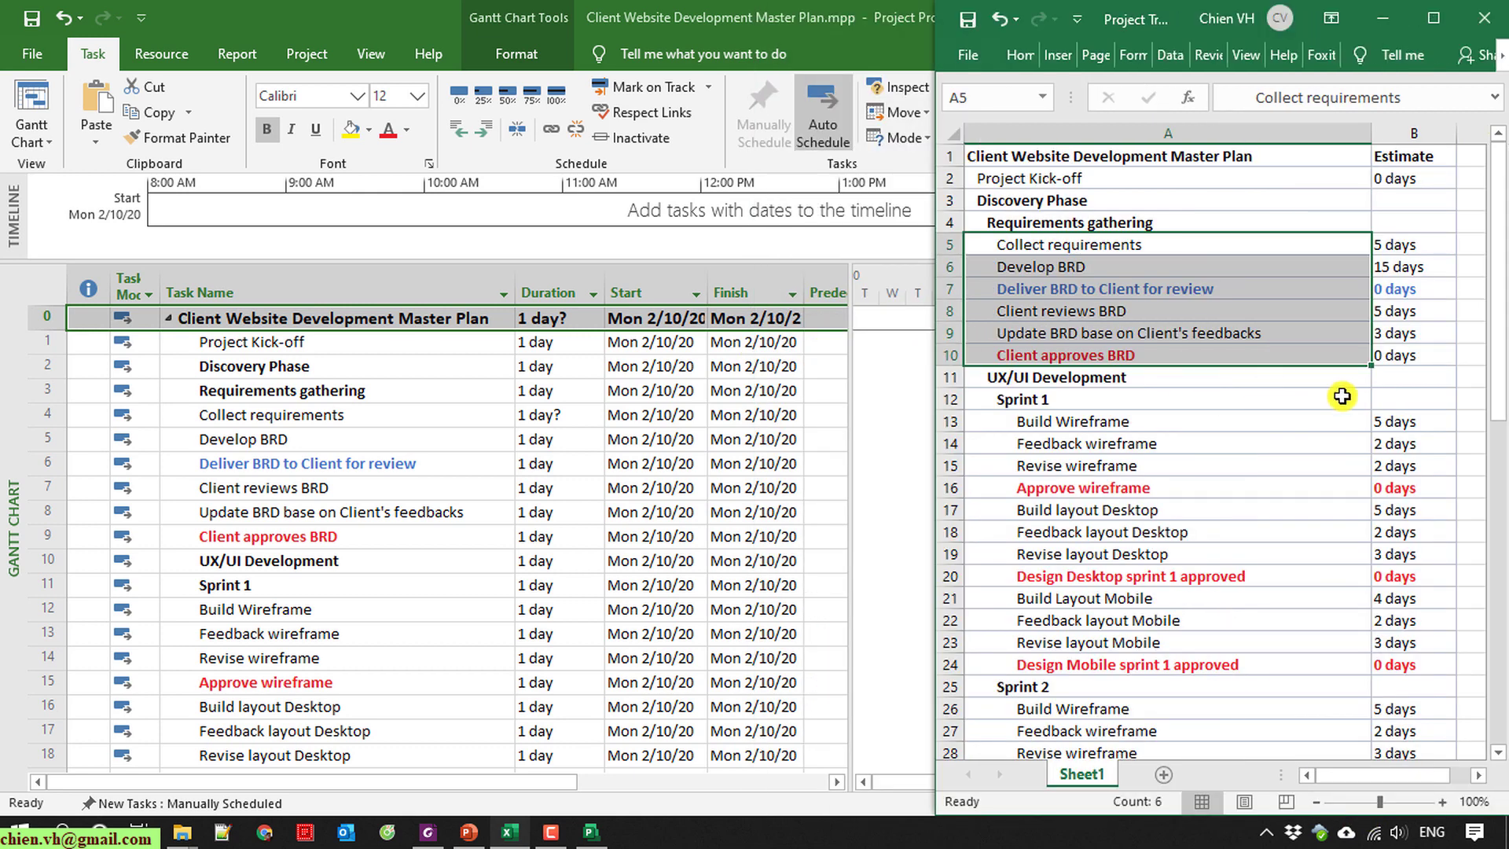
pyautogui.click(1253, 421)
# Restore the Project window from full screen, move it alongside the Excel window, and widen its task table through the Add New Column column.
pyautogui.click(865, 11)
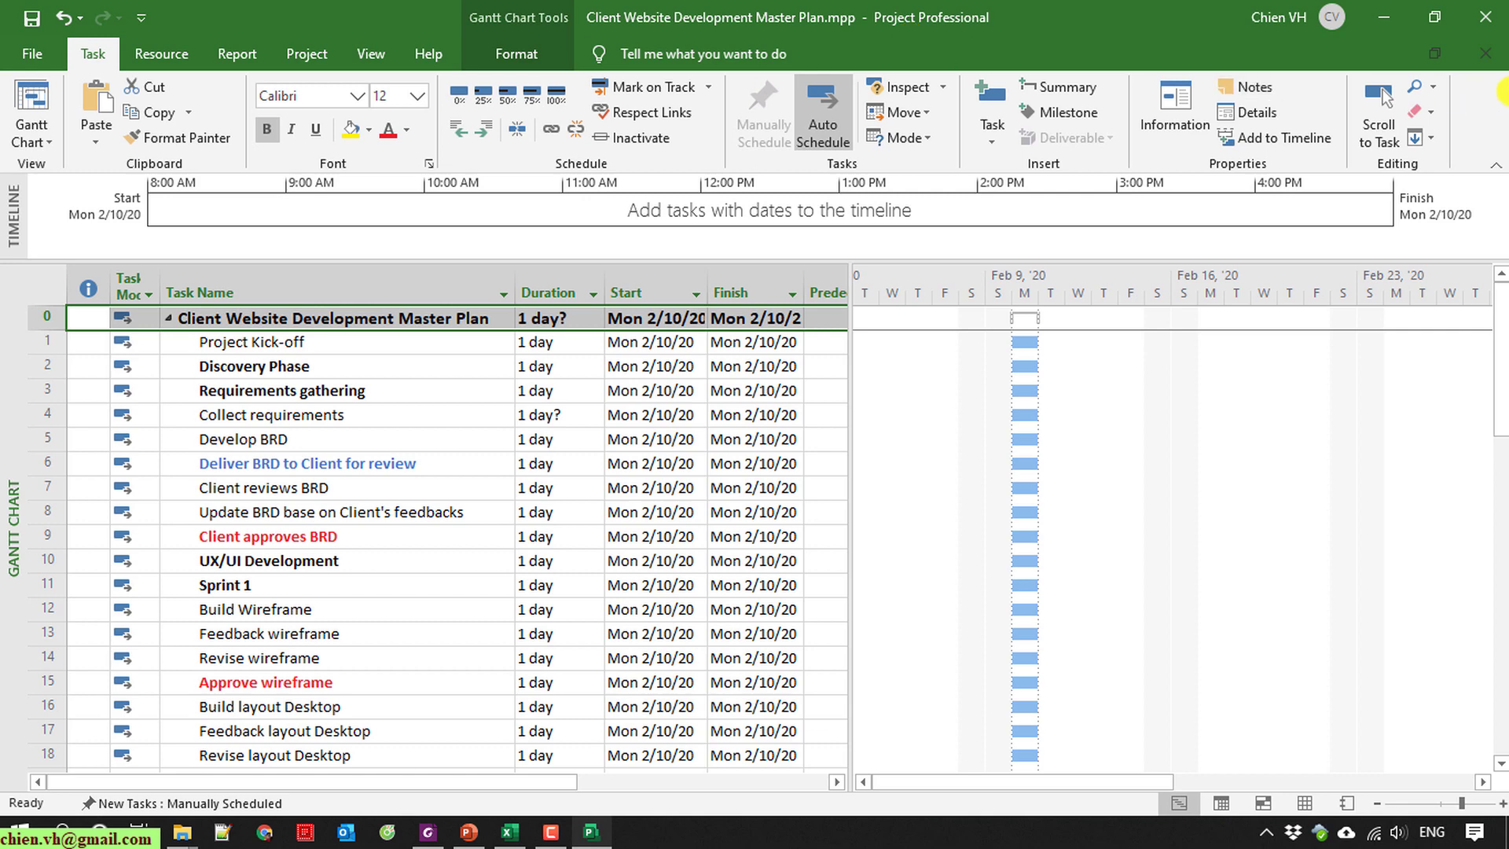
pyautogui.moveTo(210, 11); pyautogui.dragTo(329, 18)
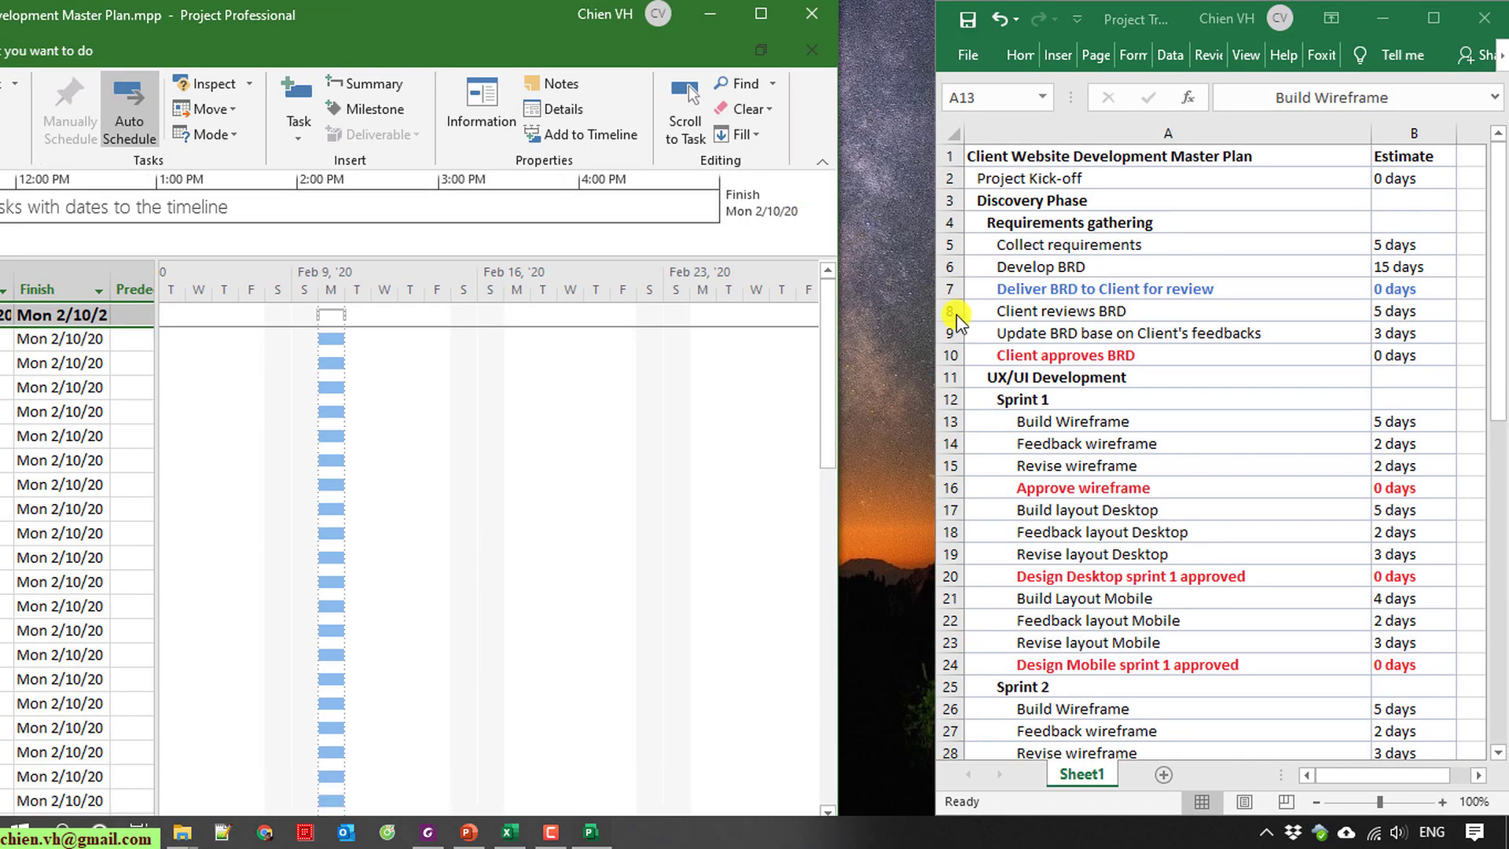
pyautogui.moveTo(441, 13); pyautogui.dragTo(535, 17)
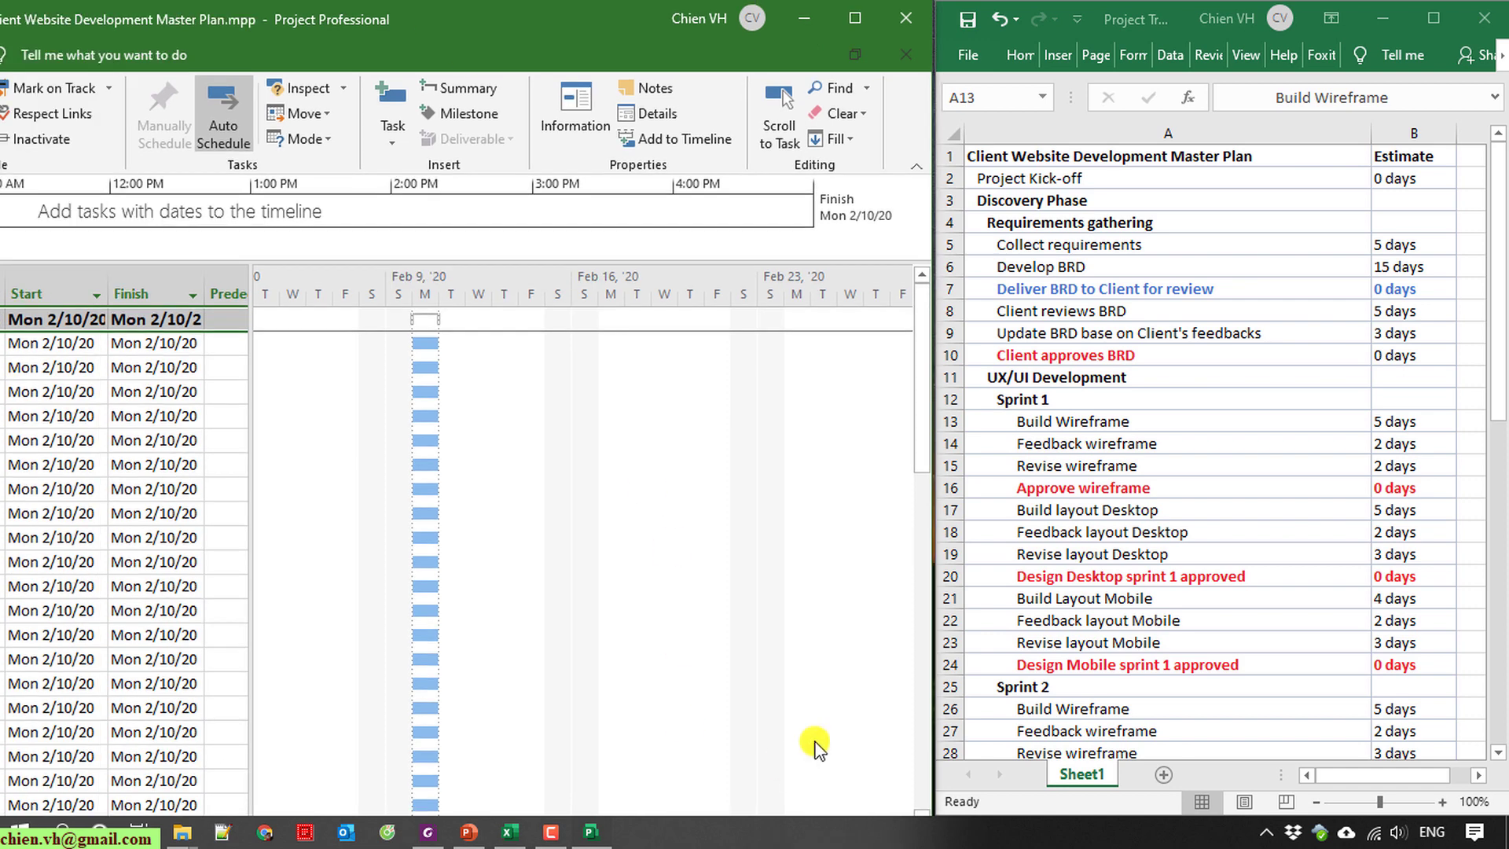
pyautogui.click(149, 514)
pyautogui.moveTo(352, 388); pyautogui.dragTo(835, 417)
pyautogui.scroll(-2, 590, 585)
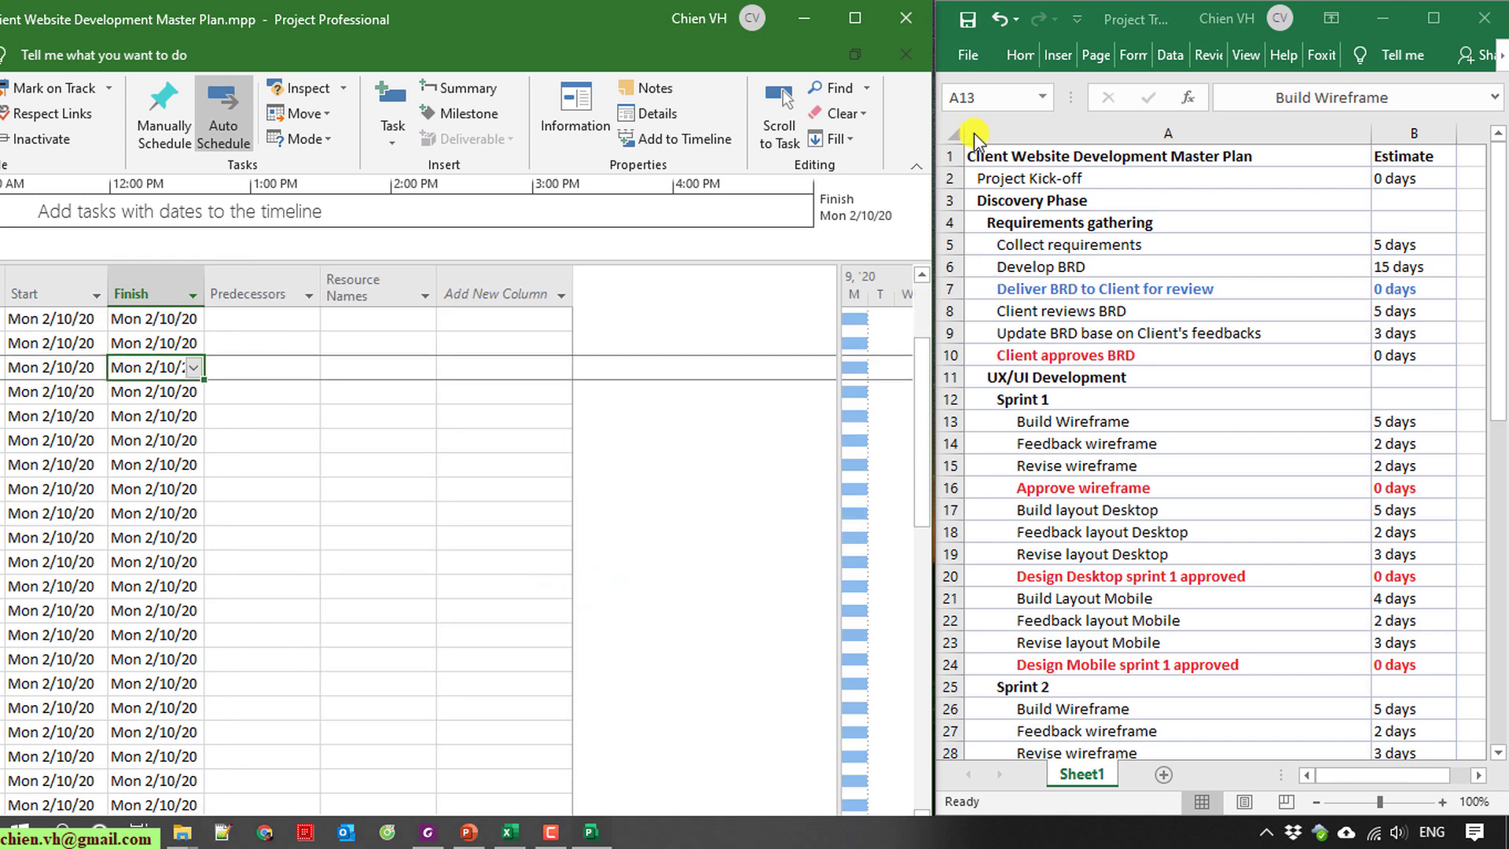
pyautogui.doubleClick(579, 25)
pyautogui.click(1434, 18)
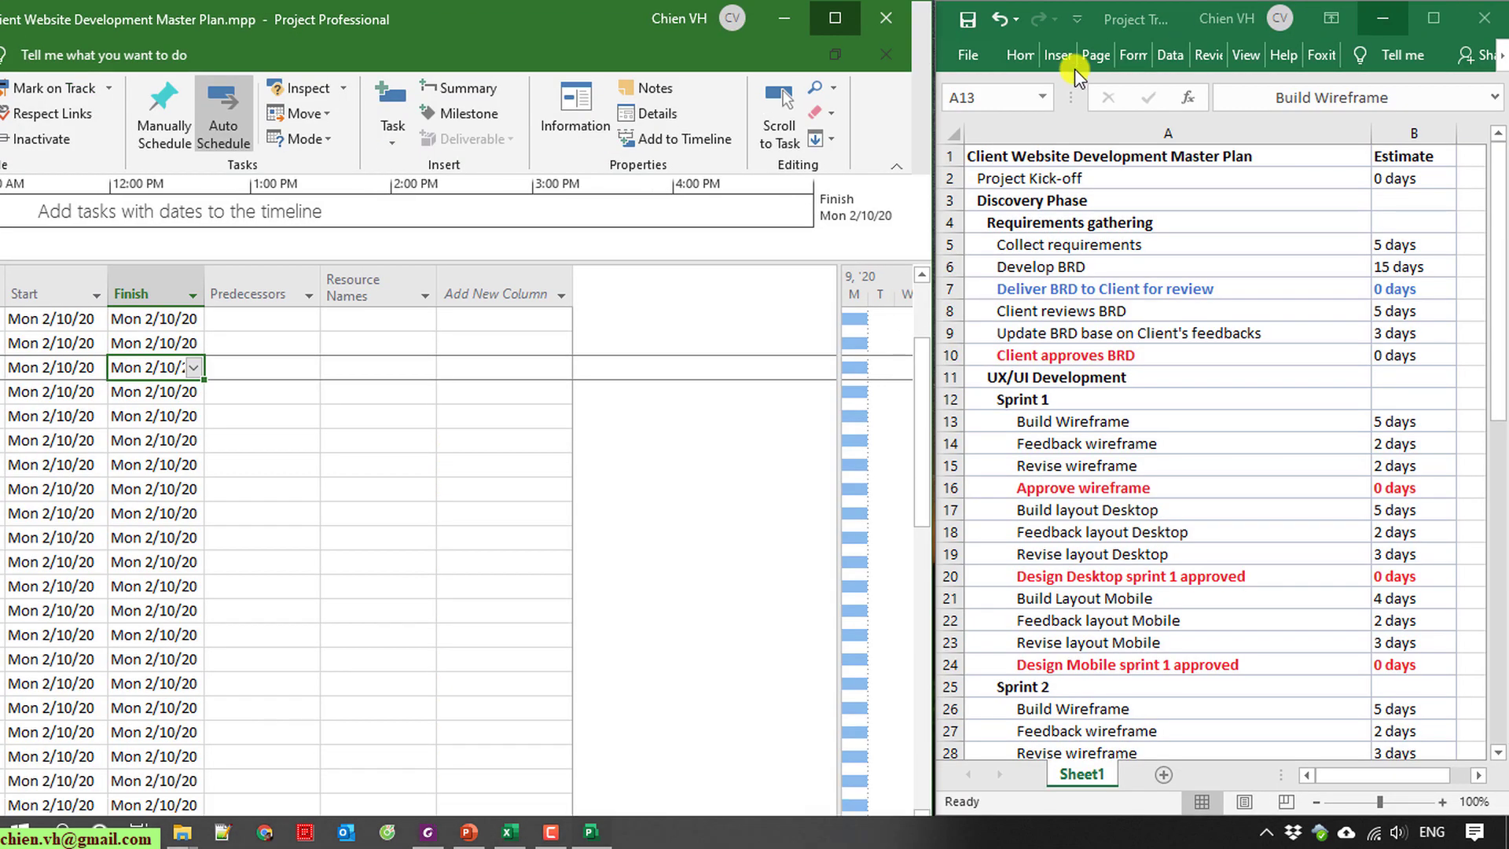
pyautogui.moveTo(594, 4)
pyautogui.mouseDown()
pyautogui.moveTo(586, 33)
pyautogui.moveTo(606, 41)
pyautogui.moveTo(607, 73)
pyautogui.moveTo(607, 30)
pyautogui.mouseUp()
pyautogui.doubleClick(585, 30)
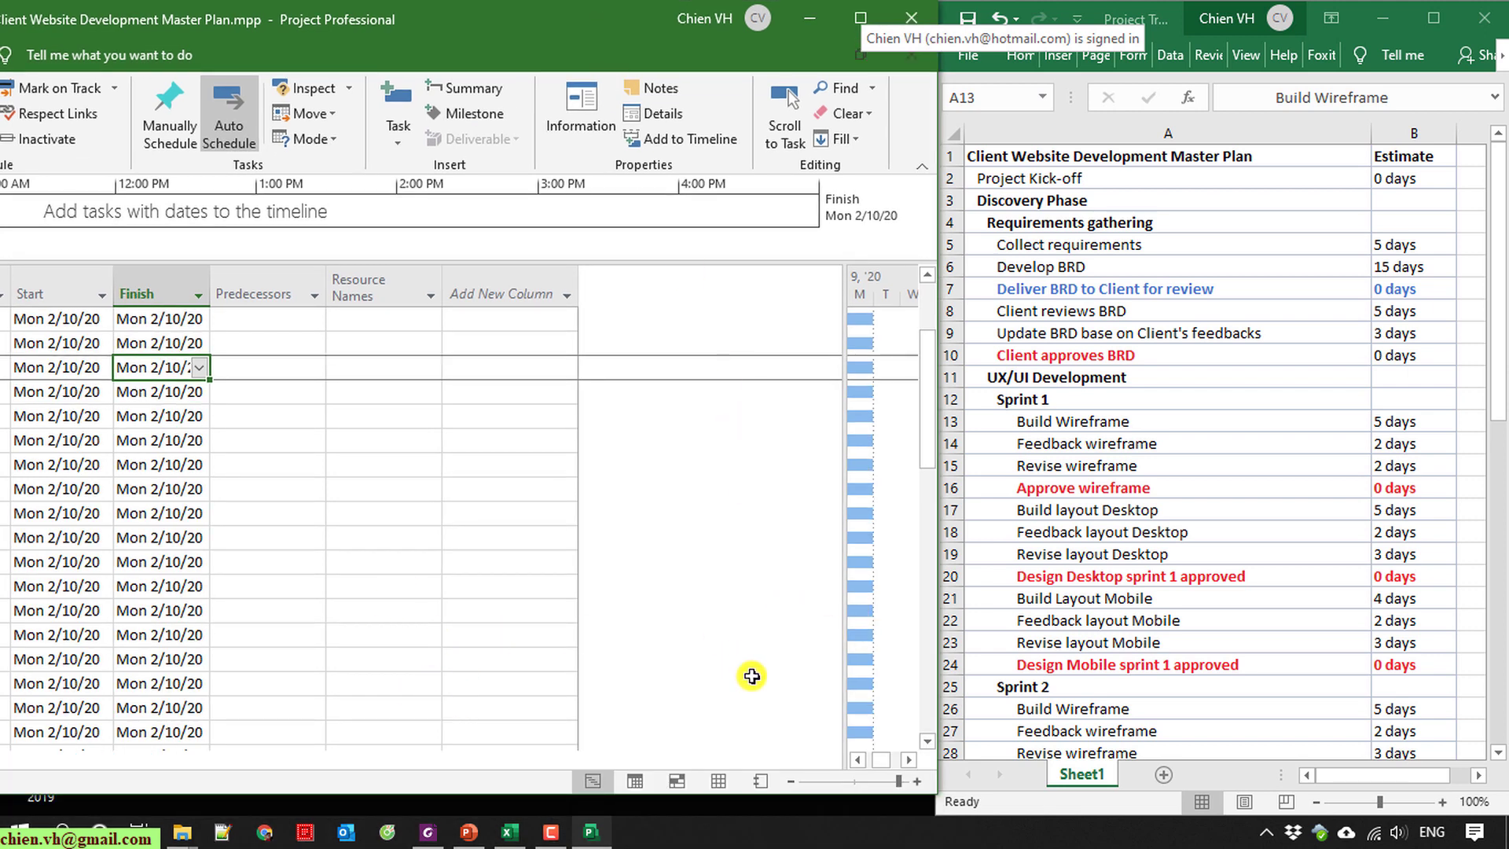
pyautogui.click(408, 582)
pyautogui.scroll(-2, 758, 610)
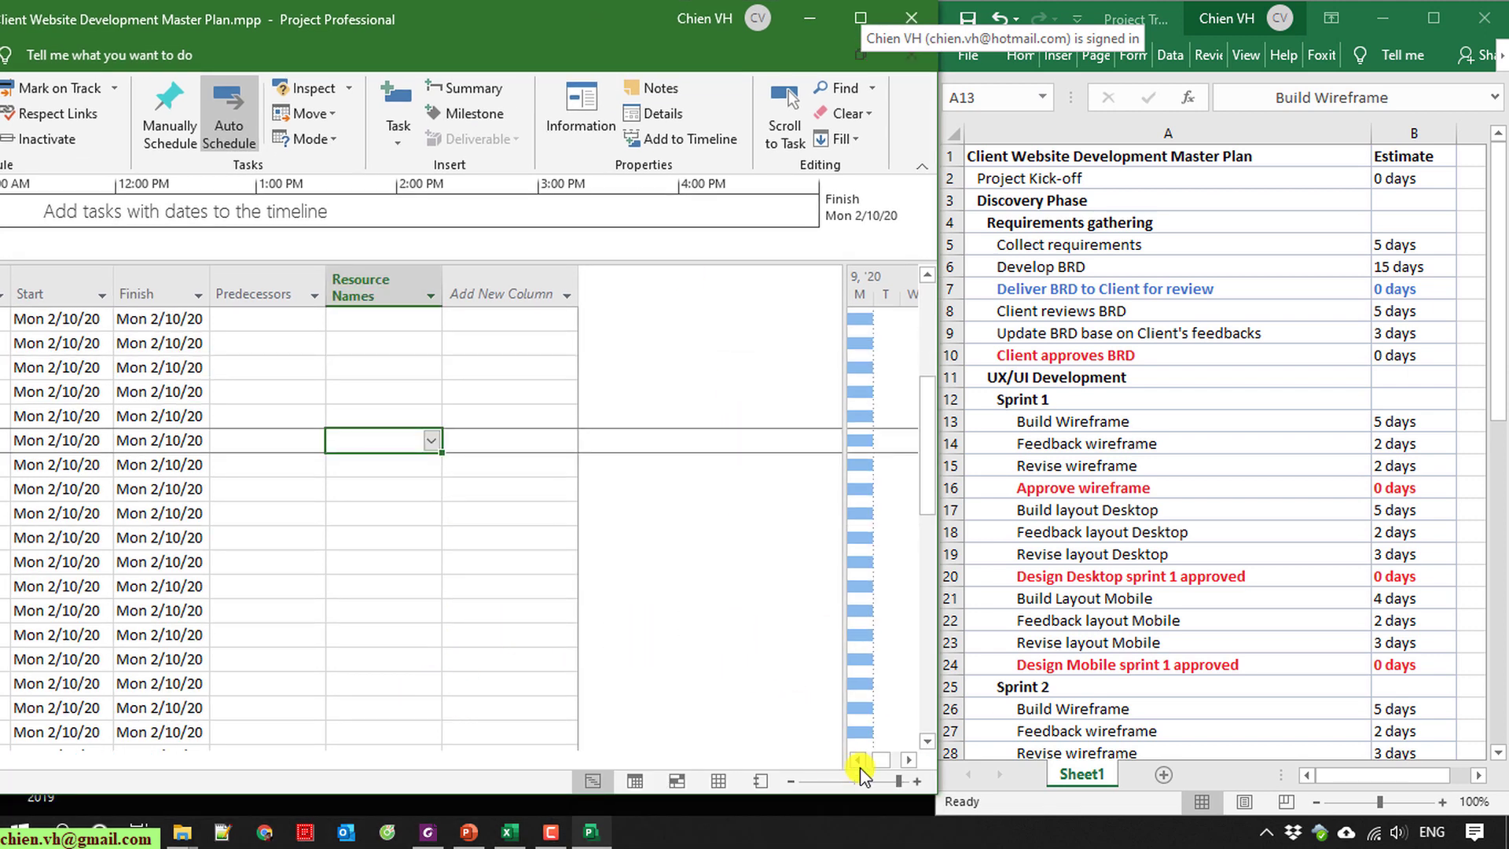
pyautogui.moveTo(884, 762); pyautogui.dragTo(753, 762)
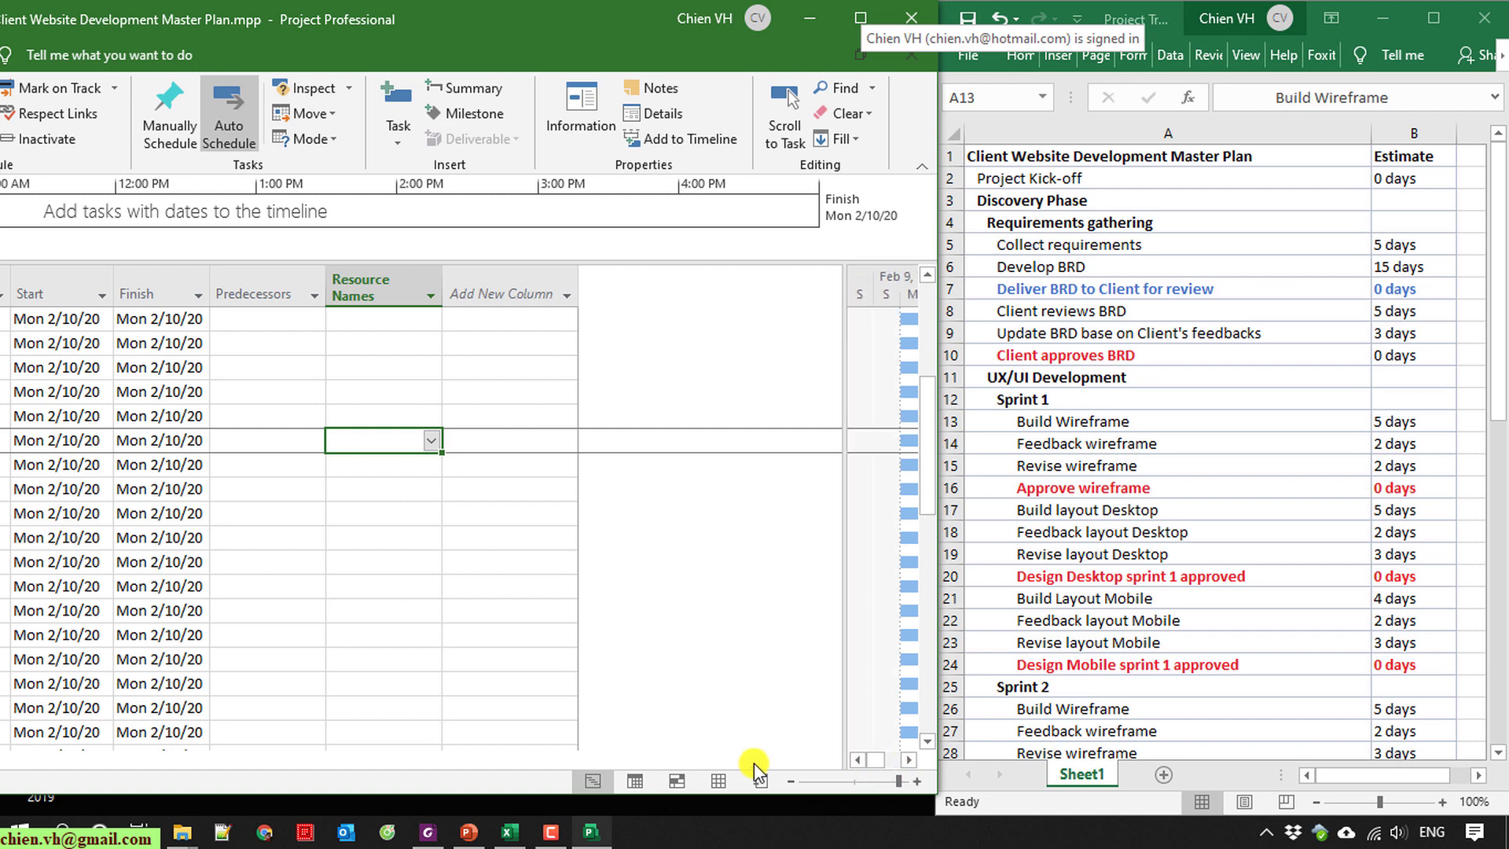
pyautogui.click(51, 523)
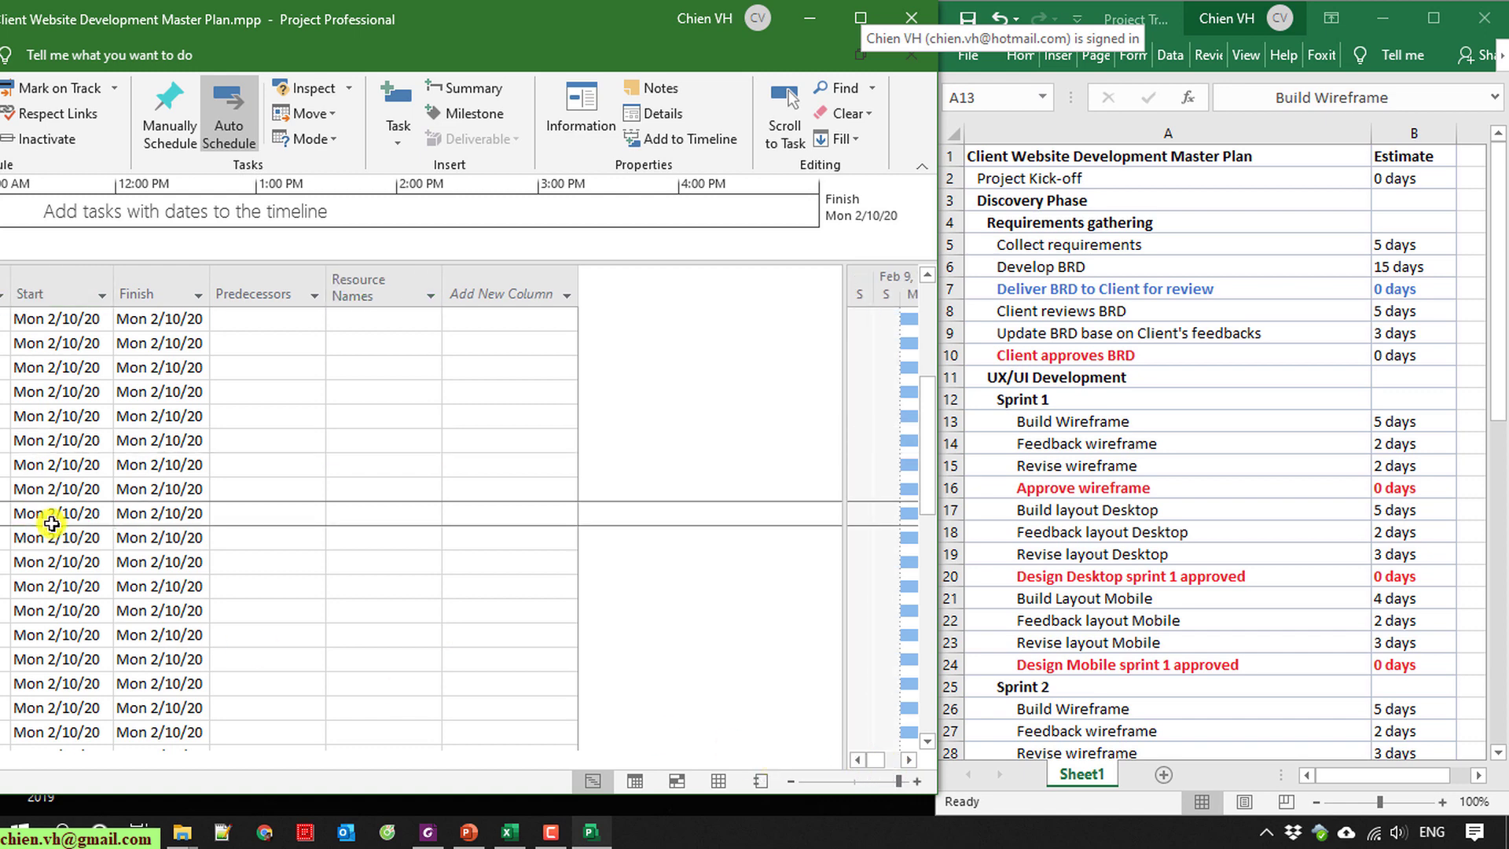
# Move the Project window fully on screen and resize both windows so Project and Excel sit side by side.
pyautogui.moveTo(936, 212); pyautogui.dragTo(640, 246)
pyautogui.moveTo(254, 13); pyautogui.dragTo(723, 11)
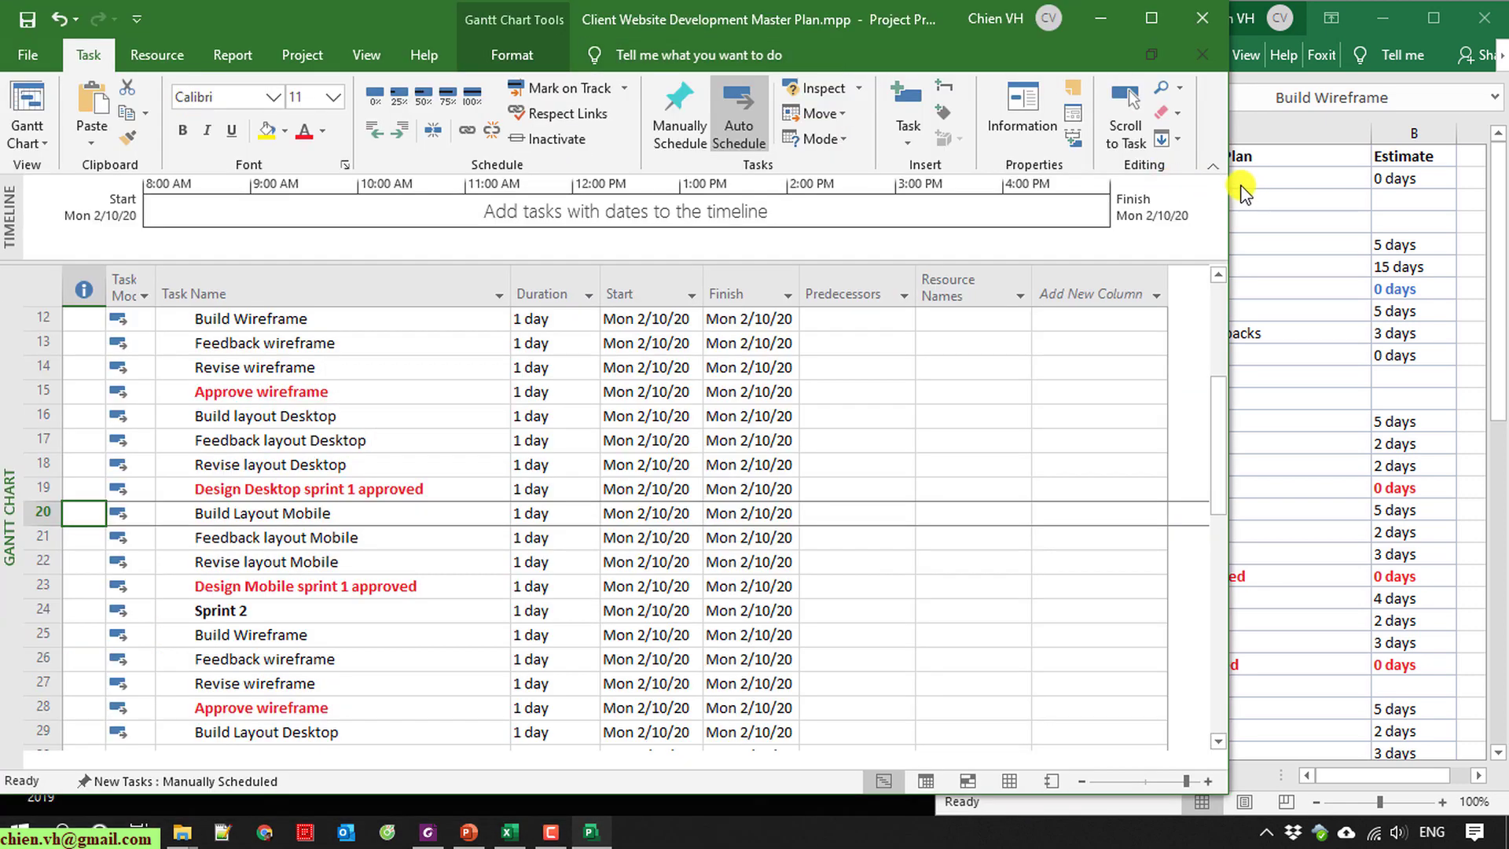
pyautogui.moveTo(1230, 196); pyautogui.dragTo(909, 314)
pyautogui.moveTo(748, 818); pyautogui.dragTo(752, 815)
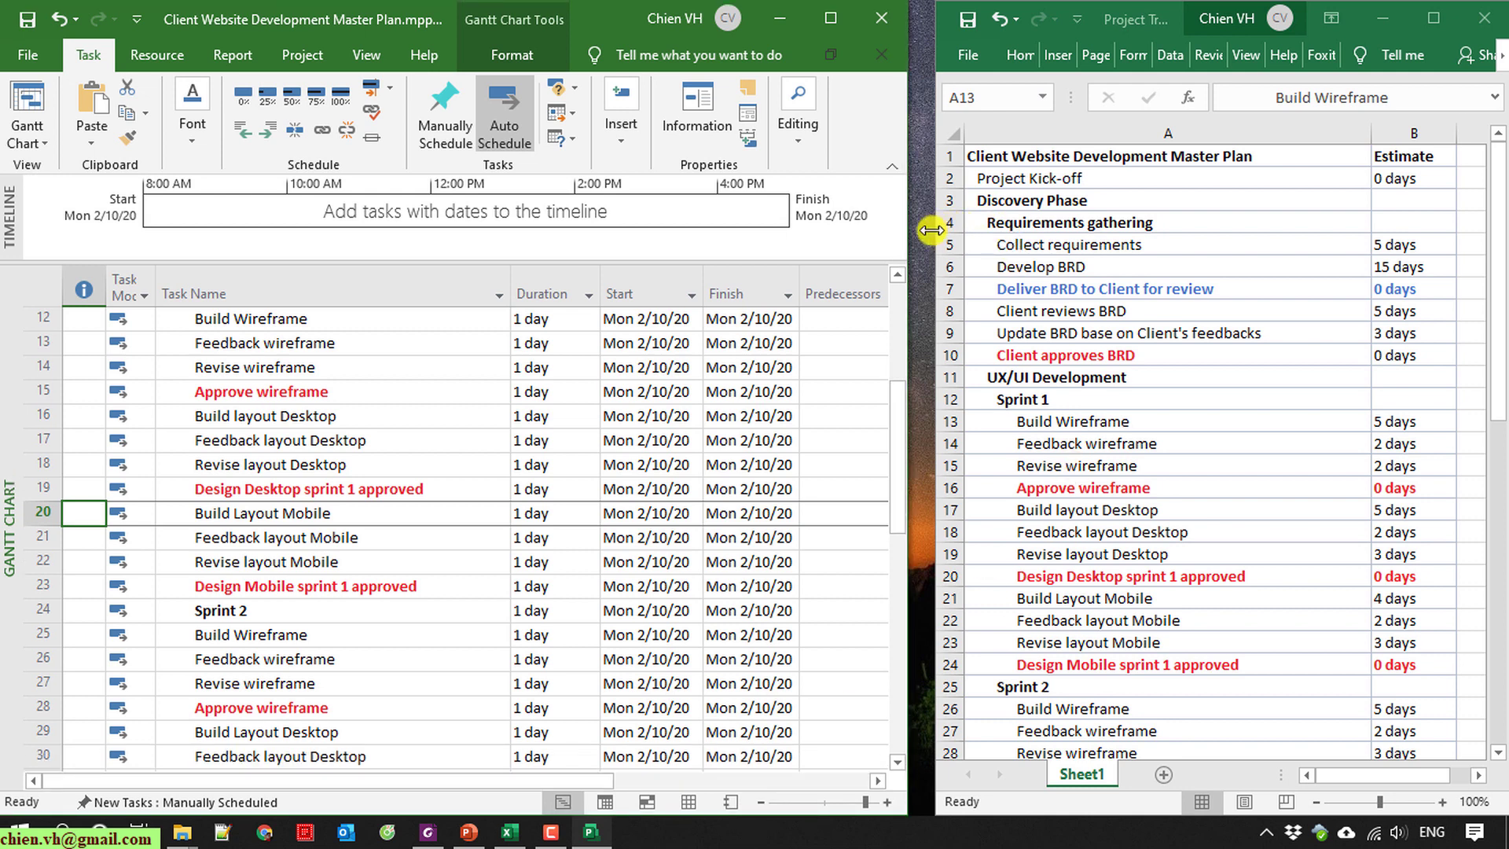
pyautogui.moveTo(935, 229); pyautogui.dragTo(909, 231)
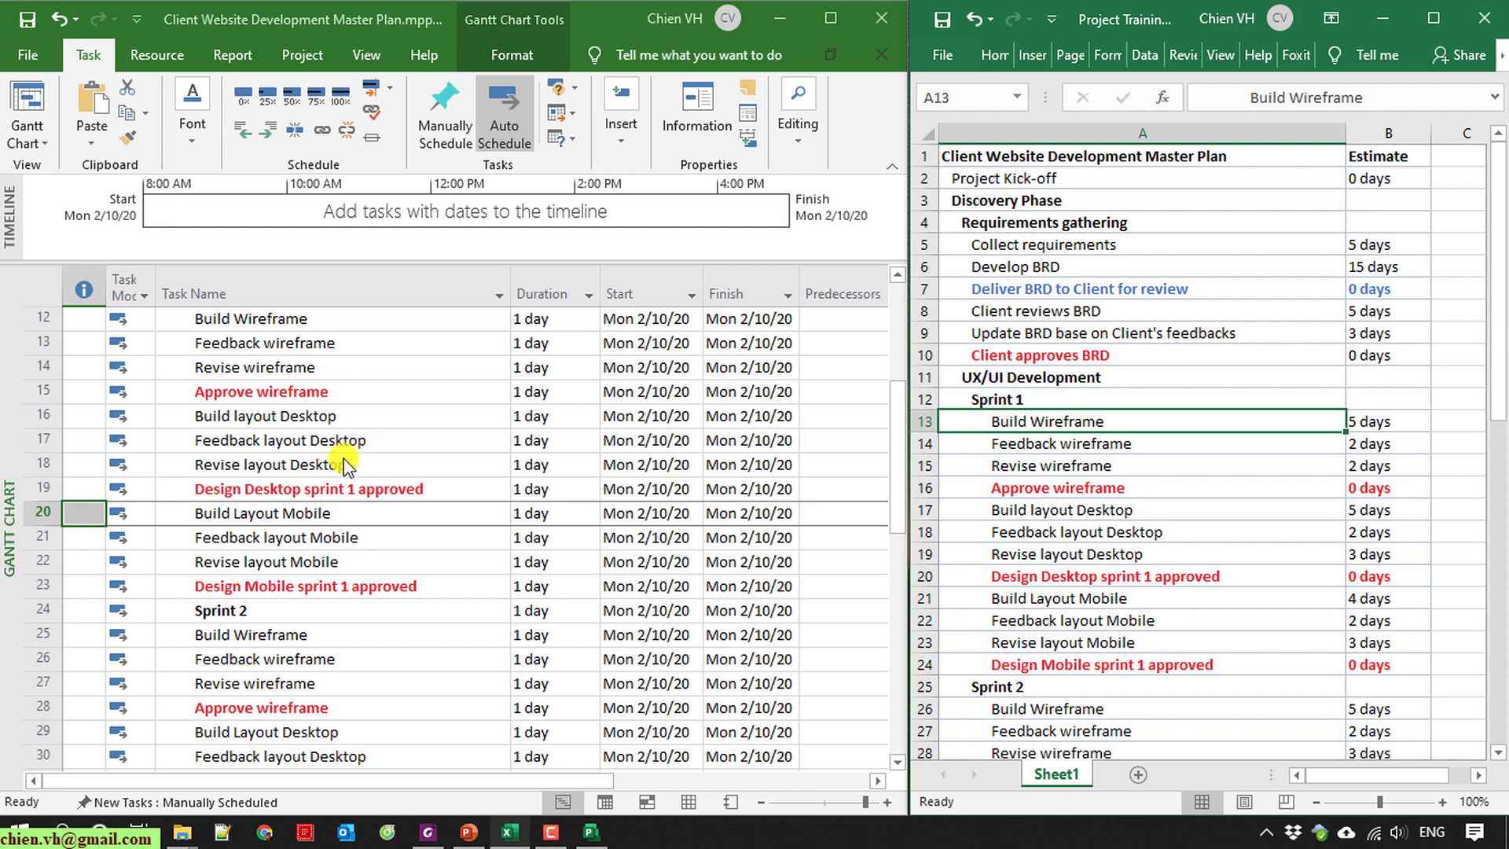
# Indent the six tasks from Collect requirements through Client approves BRD to make them subtasks of Requirements gathering.
pyautogui.scroll(4, 343, 465)
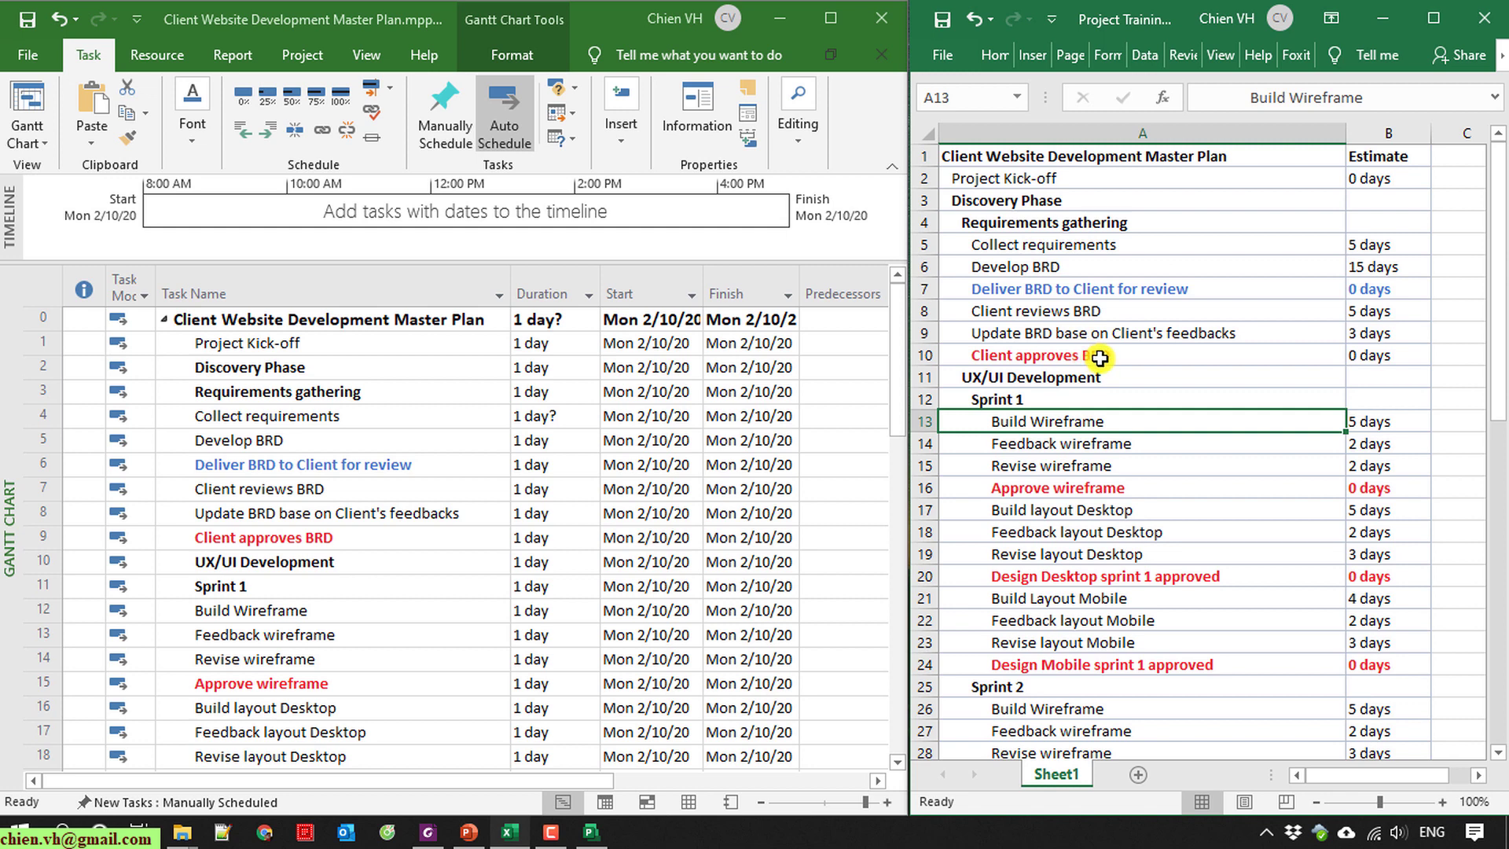
pyautogui.click(259, 416)
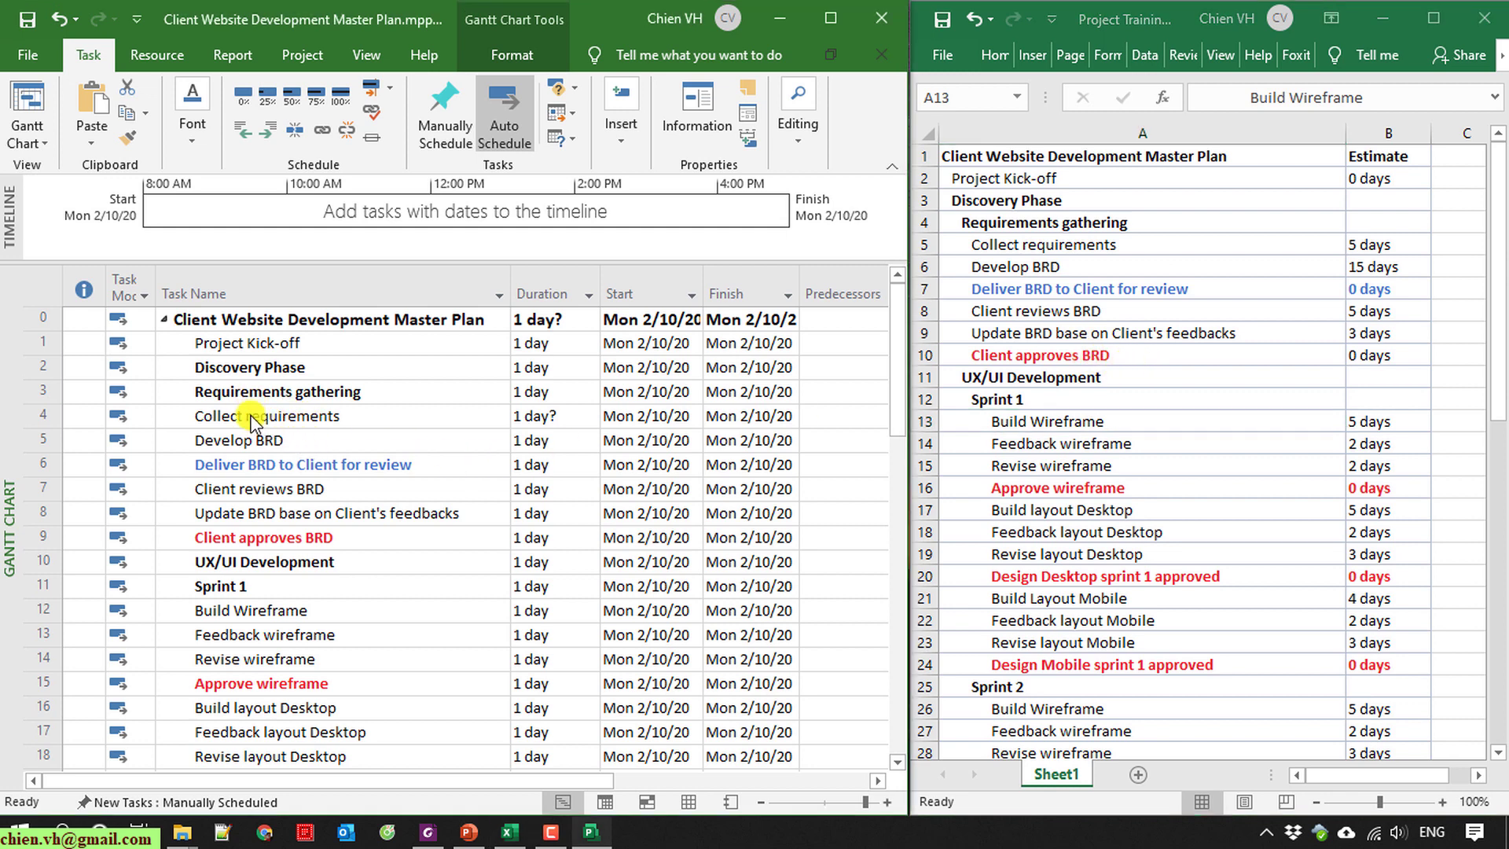
pyautogui.moveTo(253, 448); pyautogui.dragTo(266, 535)
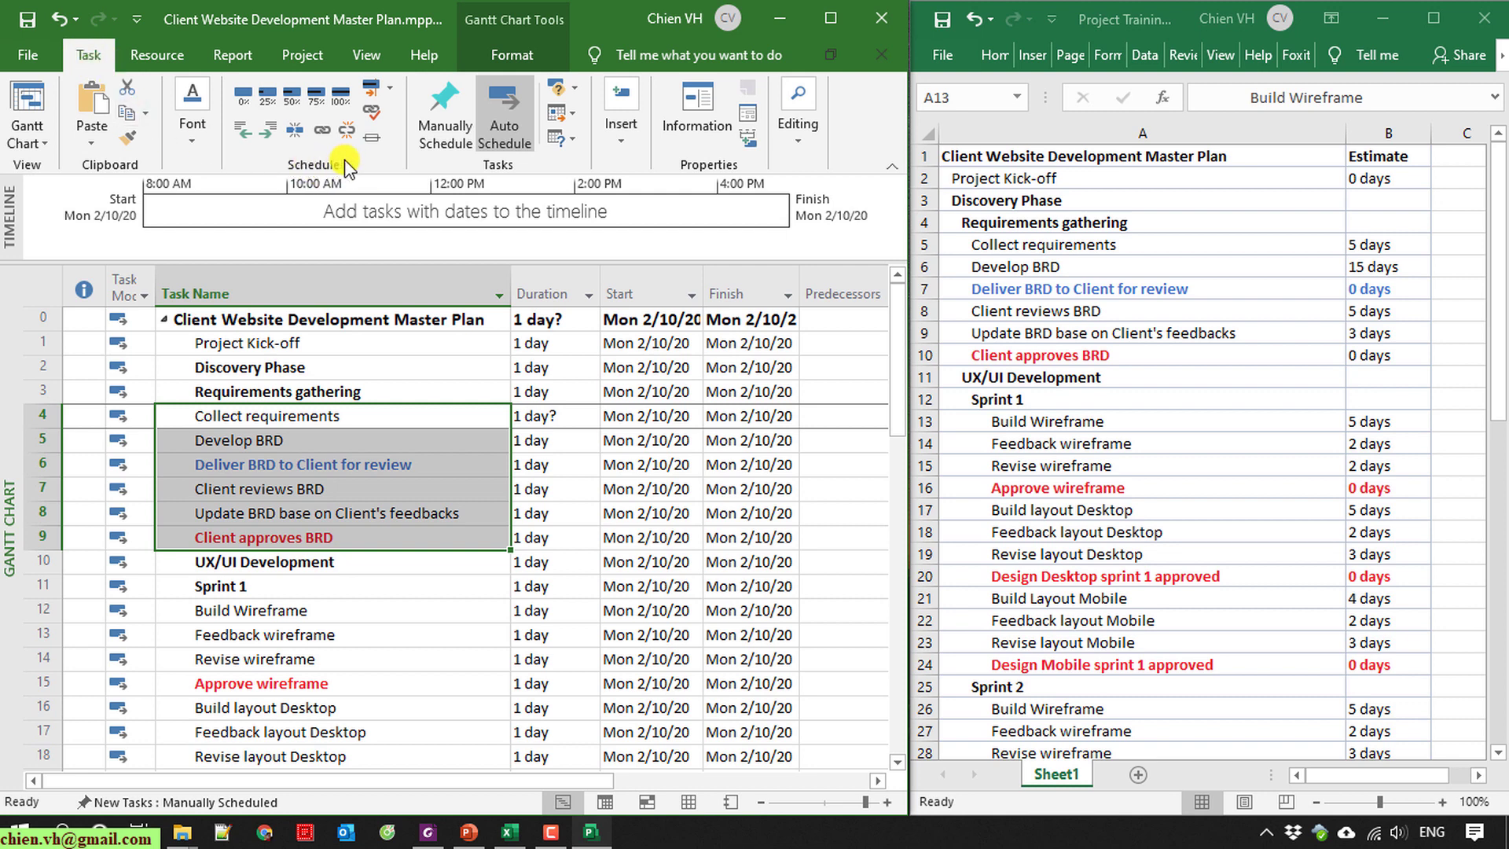
pyautogui.click(271, 129)
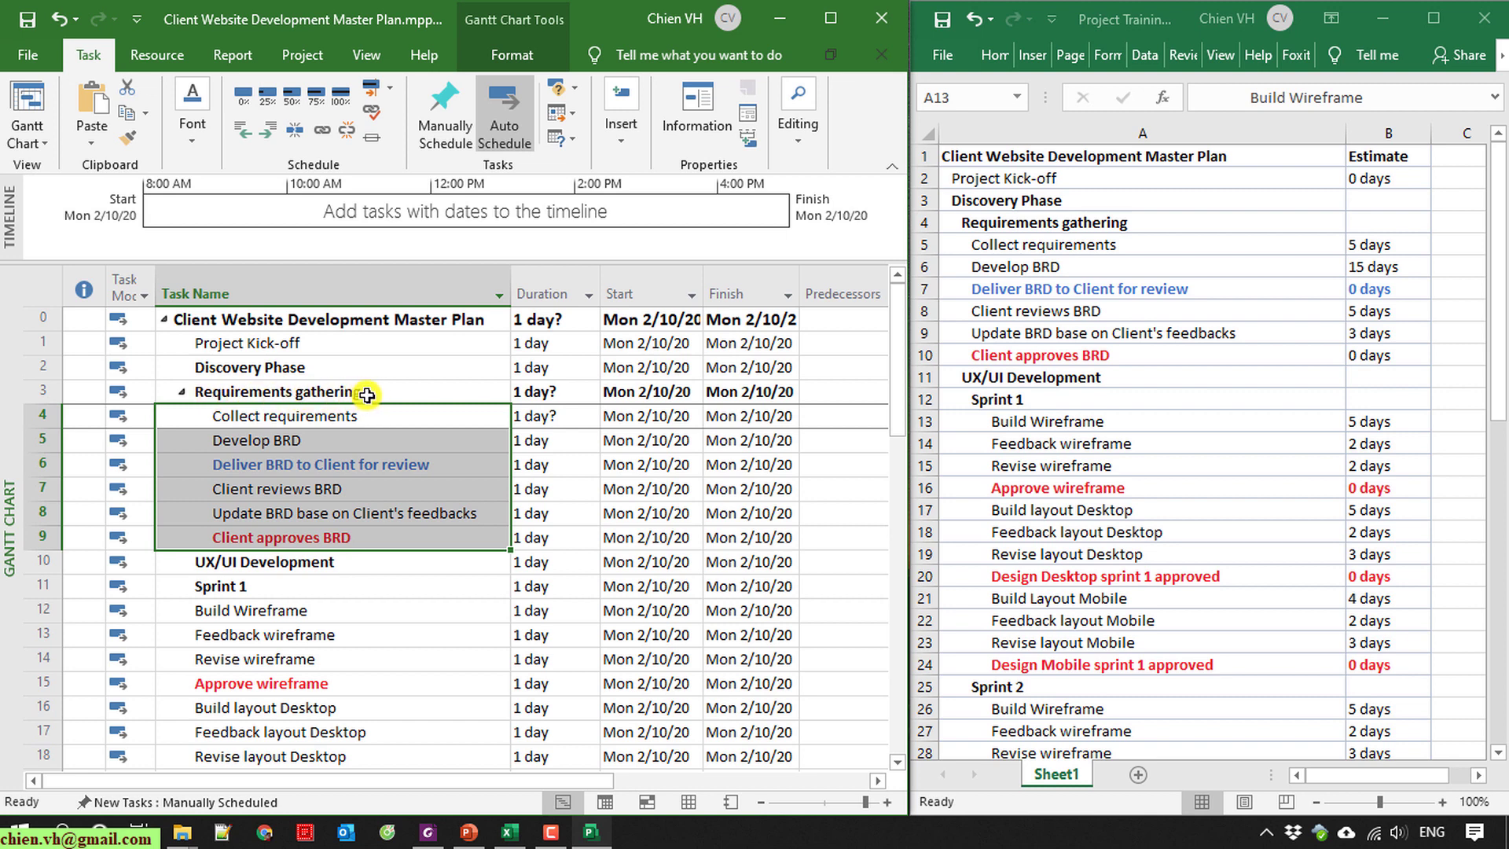
# Indent Requirements gathering under Discovery Phase, and check the phase by collapsing and re-expanding it.
pyautogui.click(241, 391)
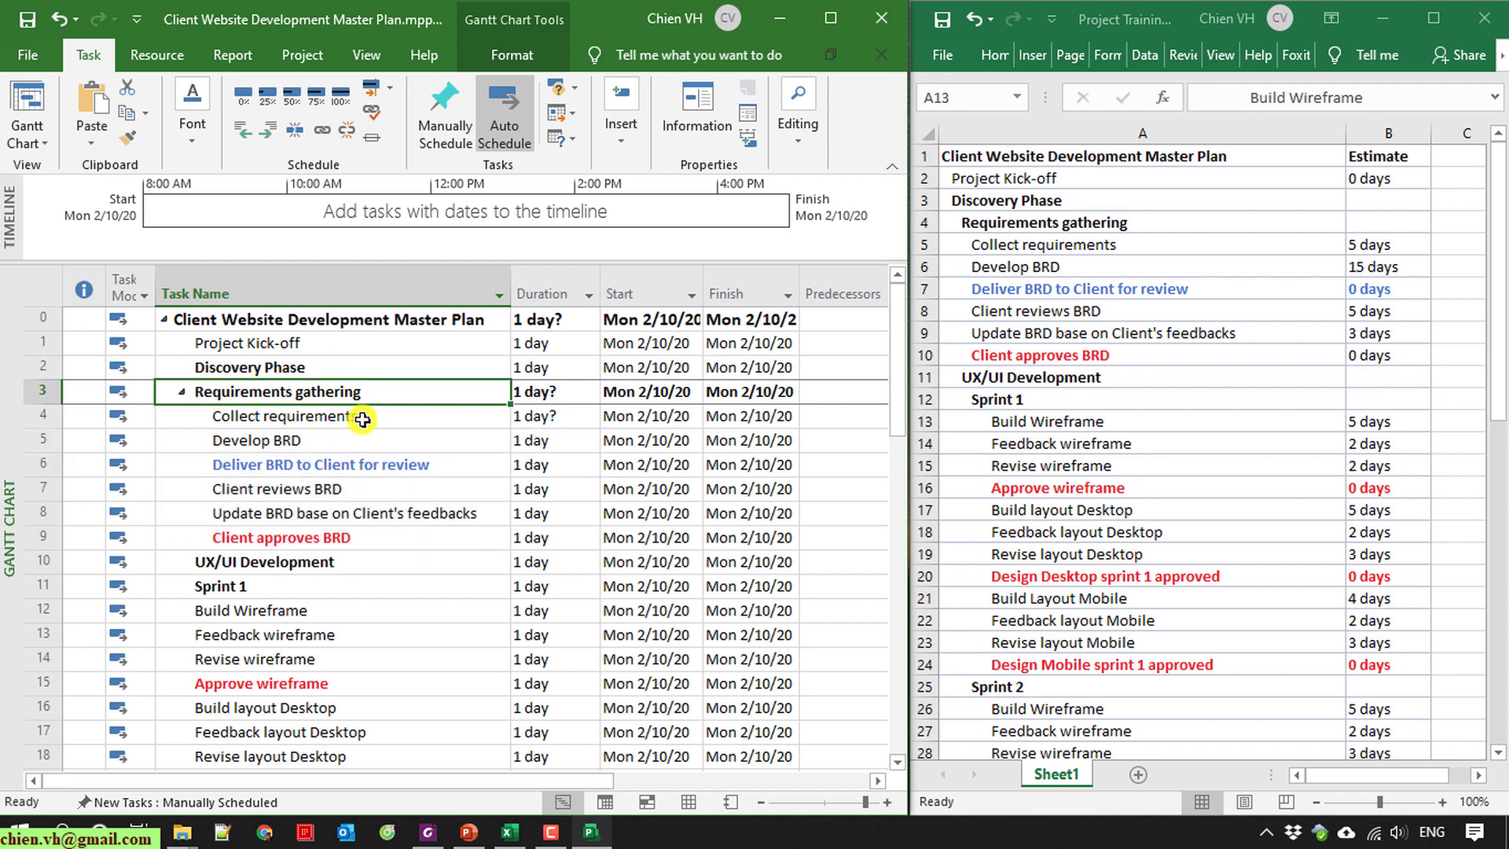
pyautogui.click(270, 130)
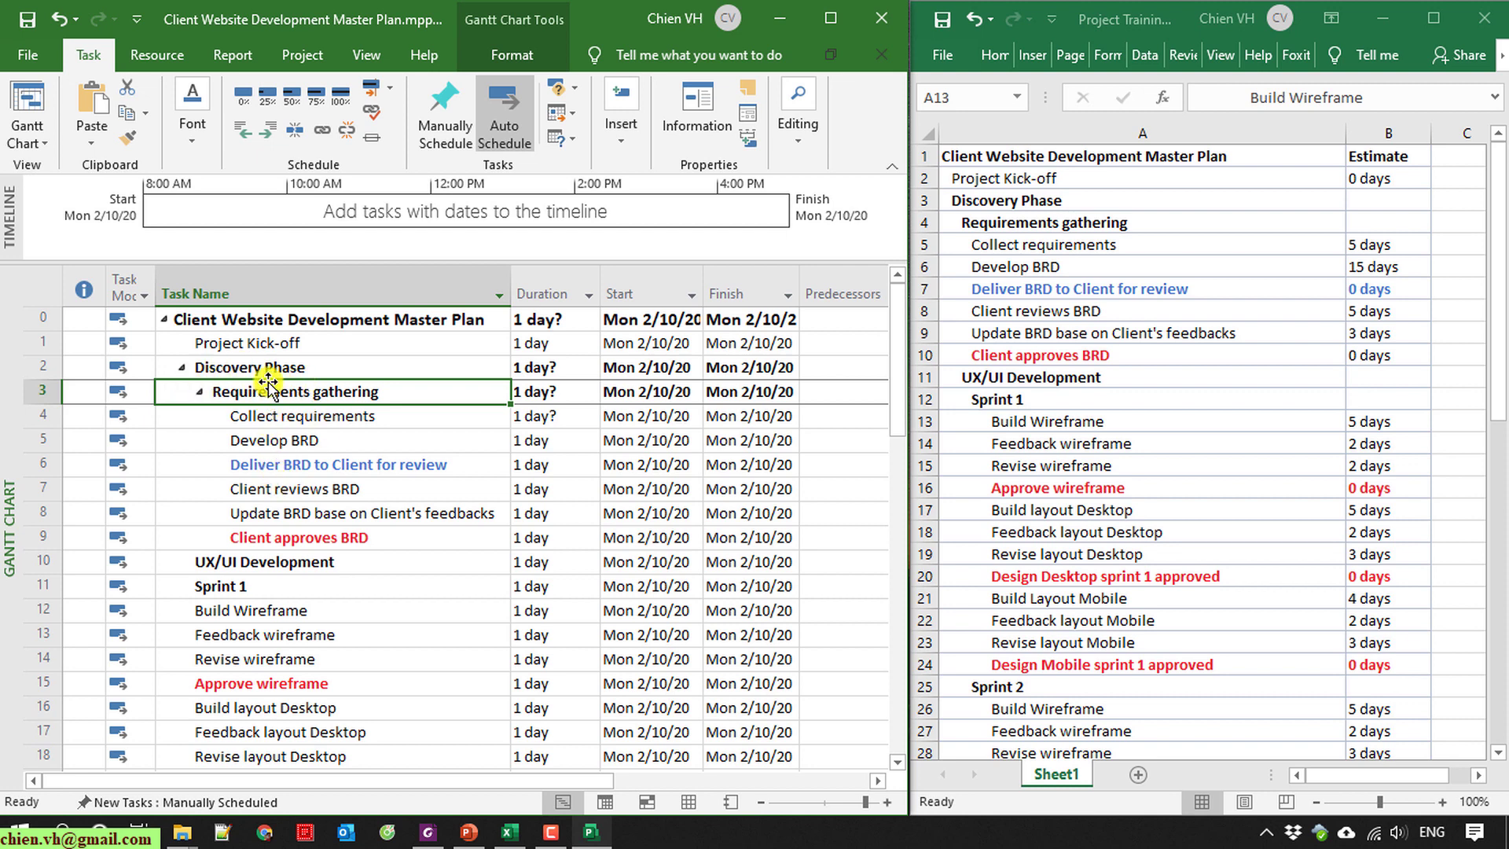
pyautogui.click(184, 368)
pyautogui.click(183, 368)
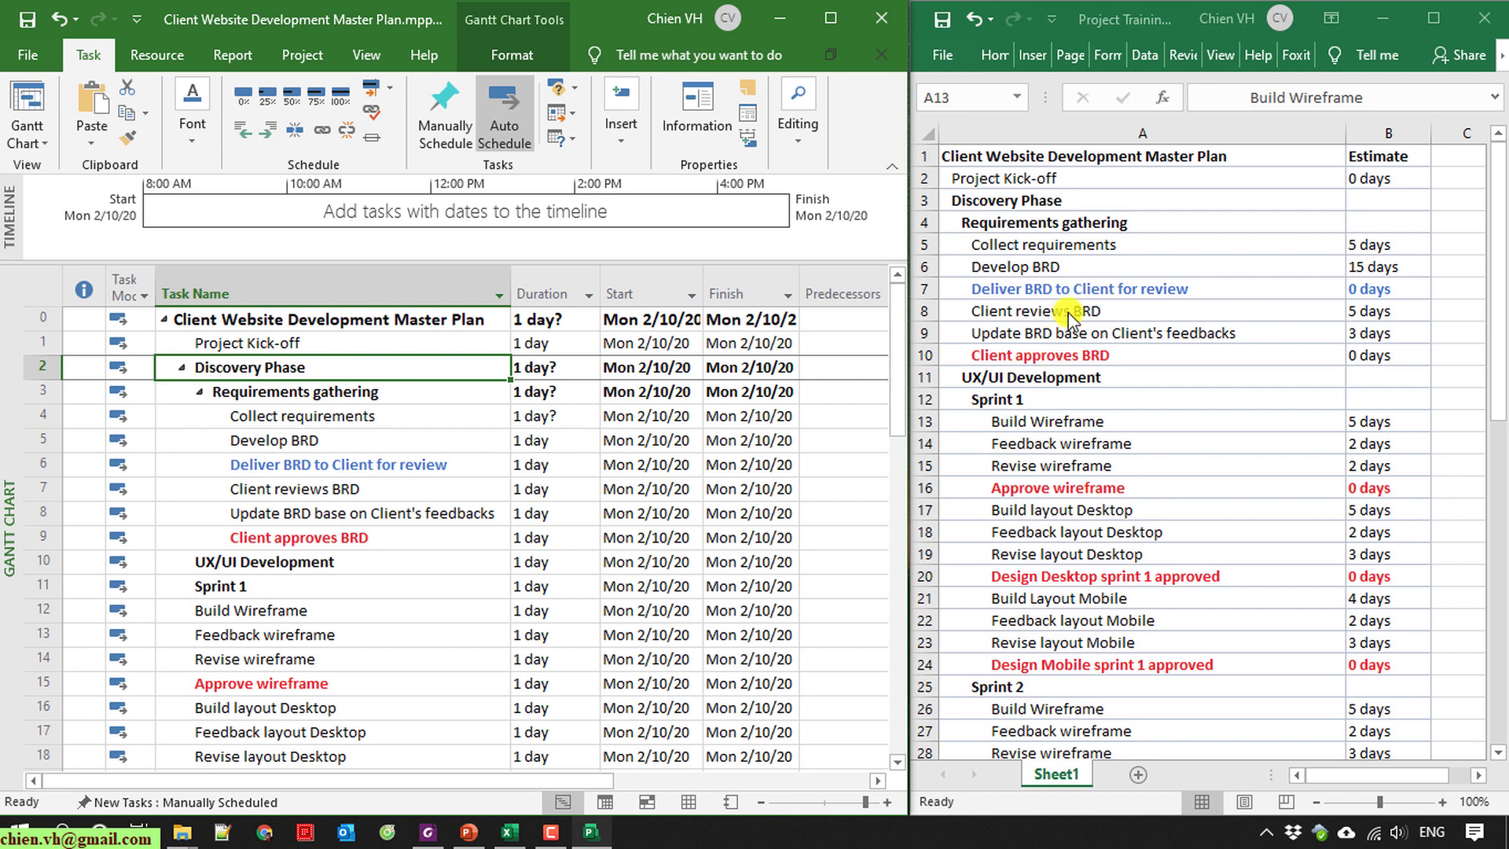
# Examine the outline levels of UX/UI Development, Sprint 1 and its tasks in the Excel list.
pyautogui.click(996, 379)
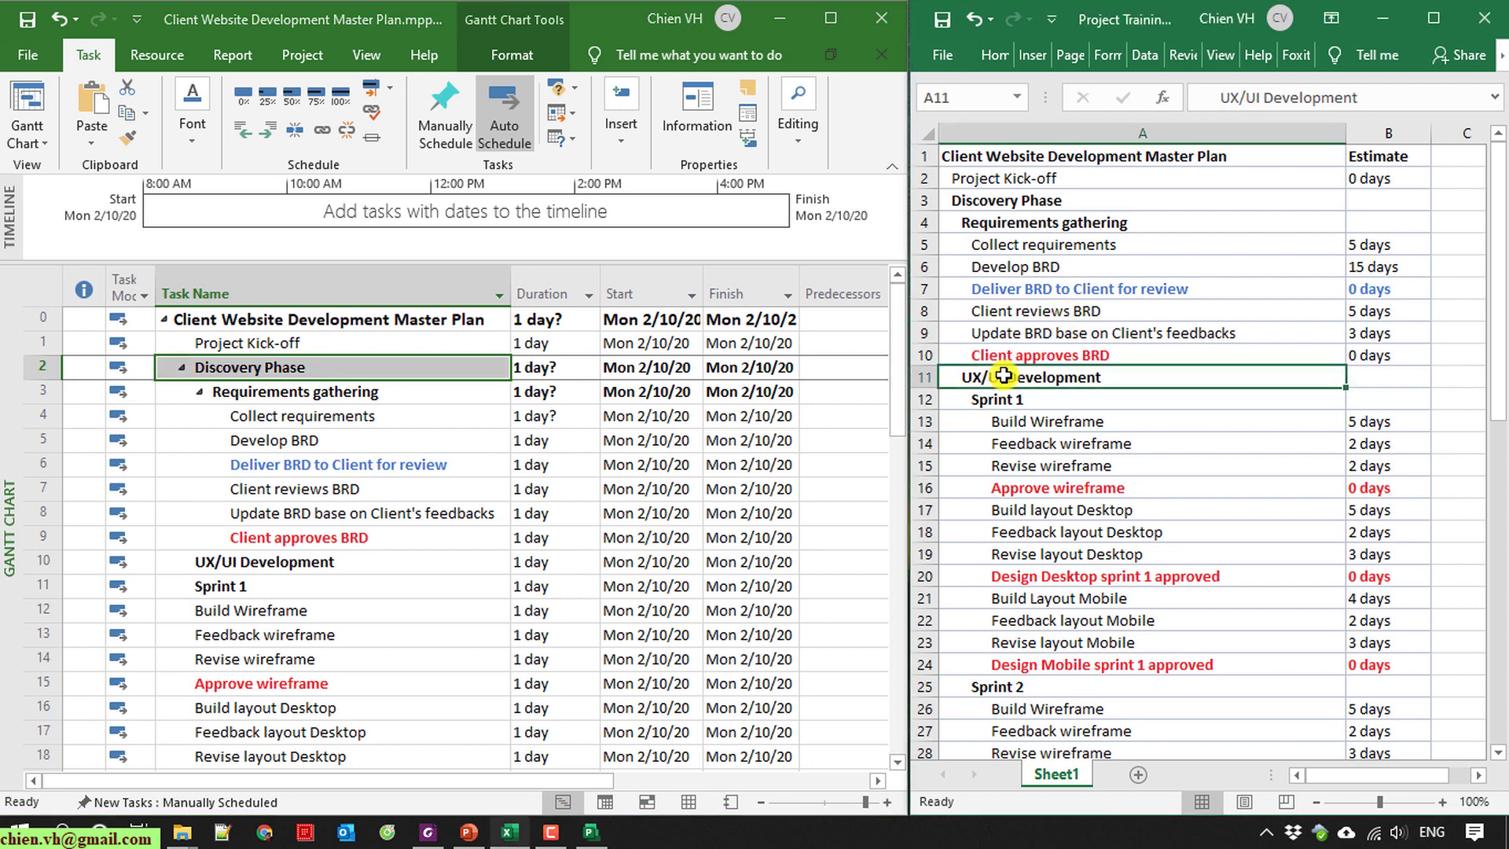
pyautogui.scroll(-4, 1005, 381)
pyautogui.scroll(-2, 1013, 385)
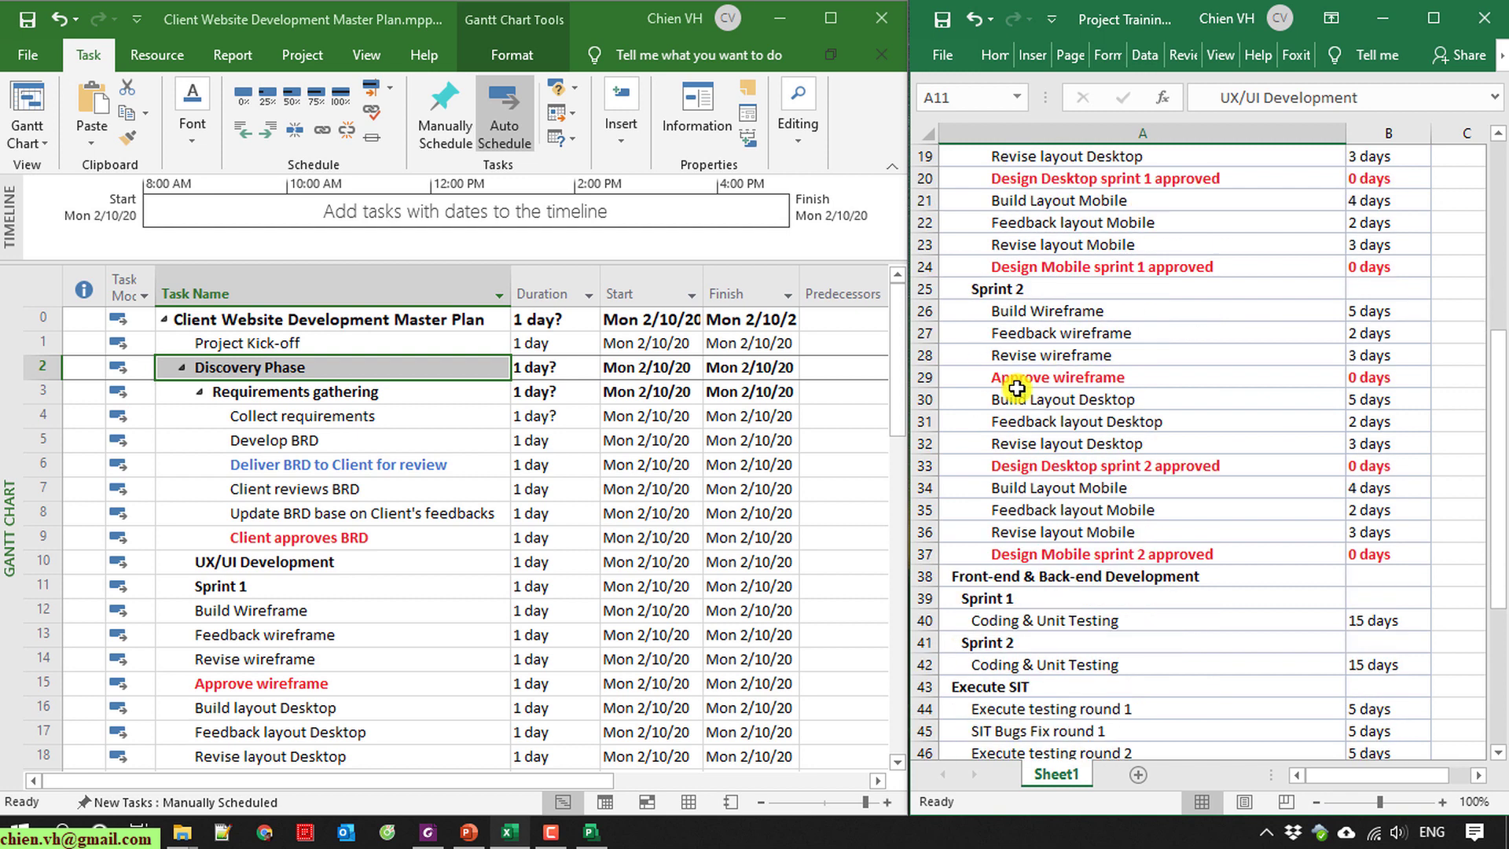
pyautogui.scroll(4, 1016, 387)
pyautogui.scroll(2, 1021, 386)
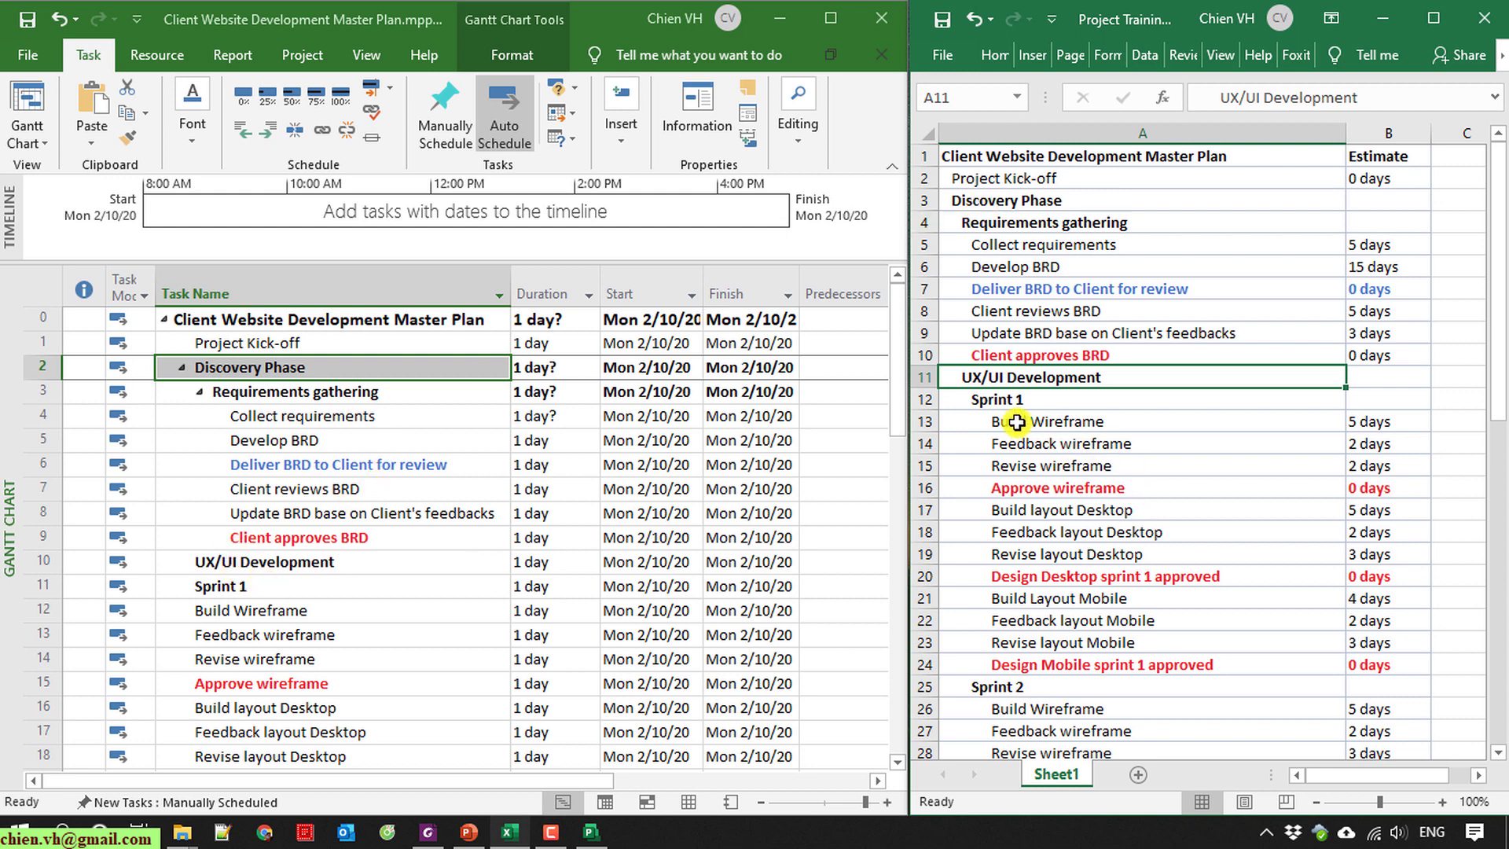
pyautogui.scroll(-1, 1067, 447)
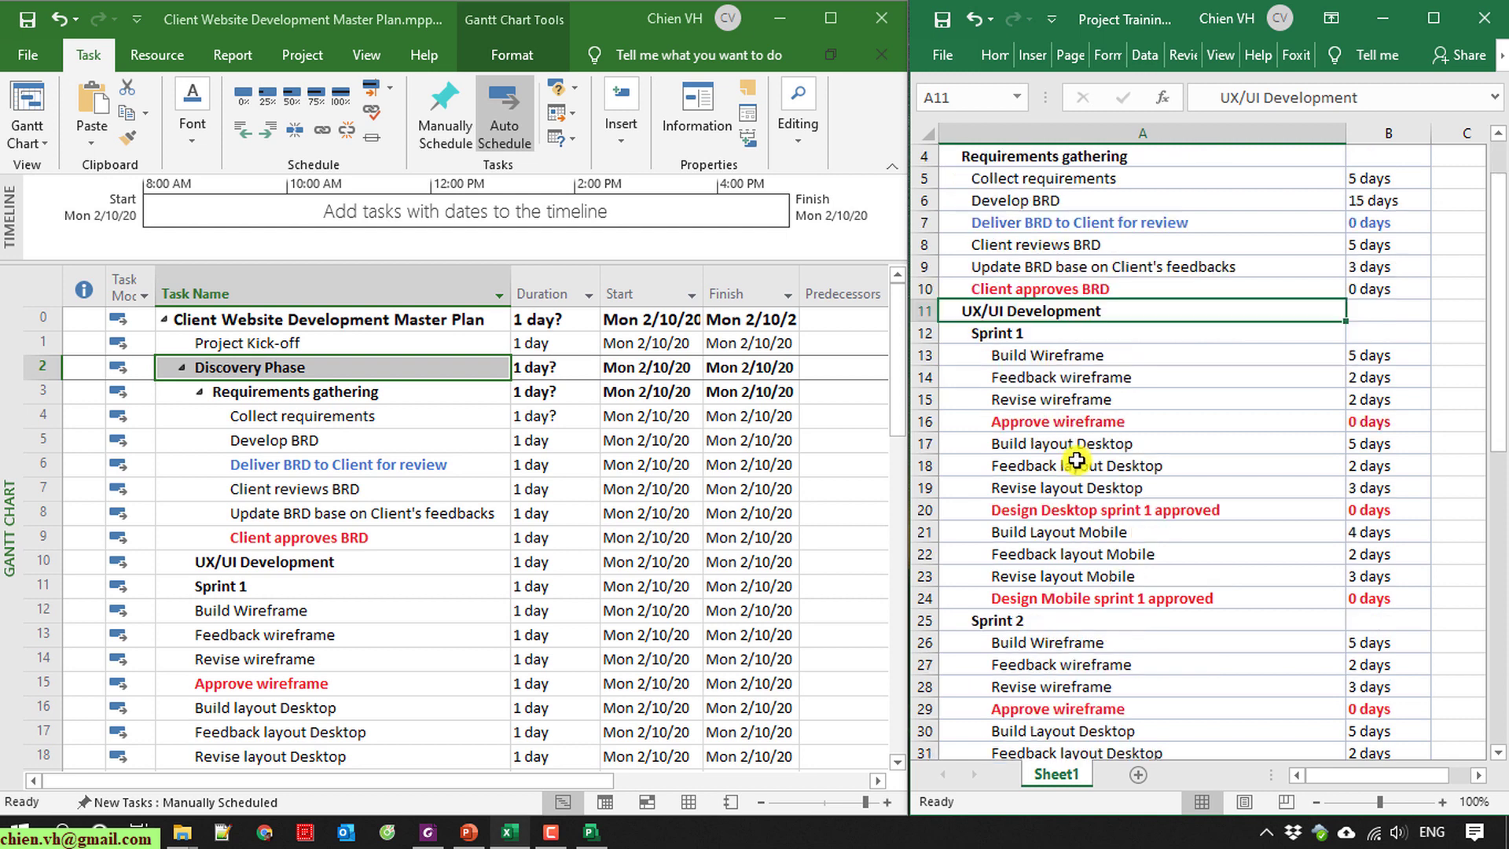
pyautogui.click(1035, 355)
pyautogui.moveTo(1036, 354); pyautogui.dragTo(1122, 598)
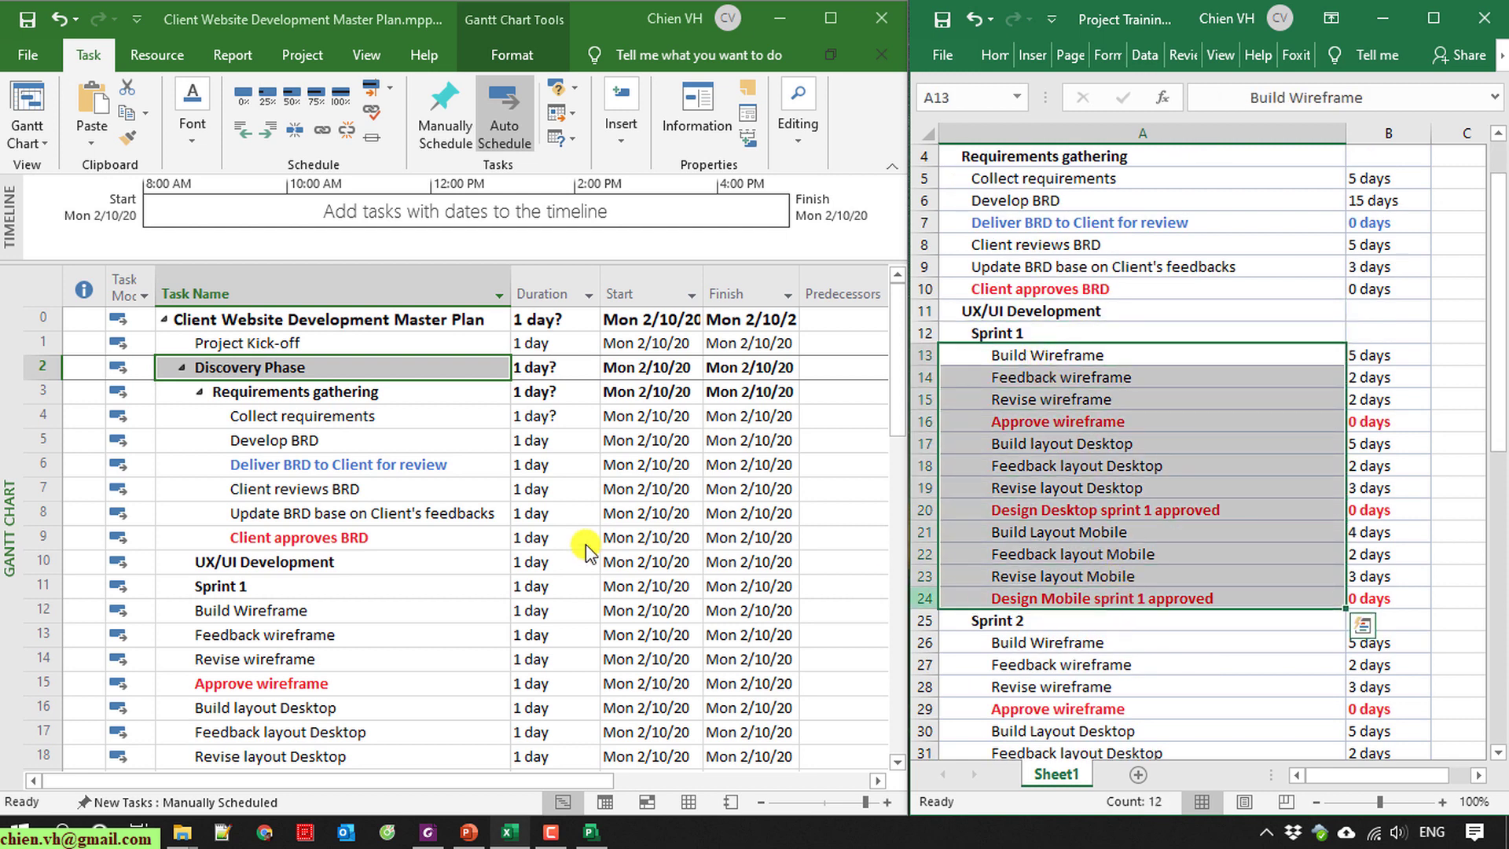
# Indent the tasks from Build Wireframe through Design Mobile sprint 1 approved under Sprint 1 in the project plan.
pyautogui.click(259, 613)
pyautogui.scroll(-4, 301, 605)
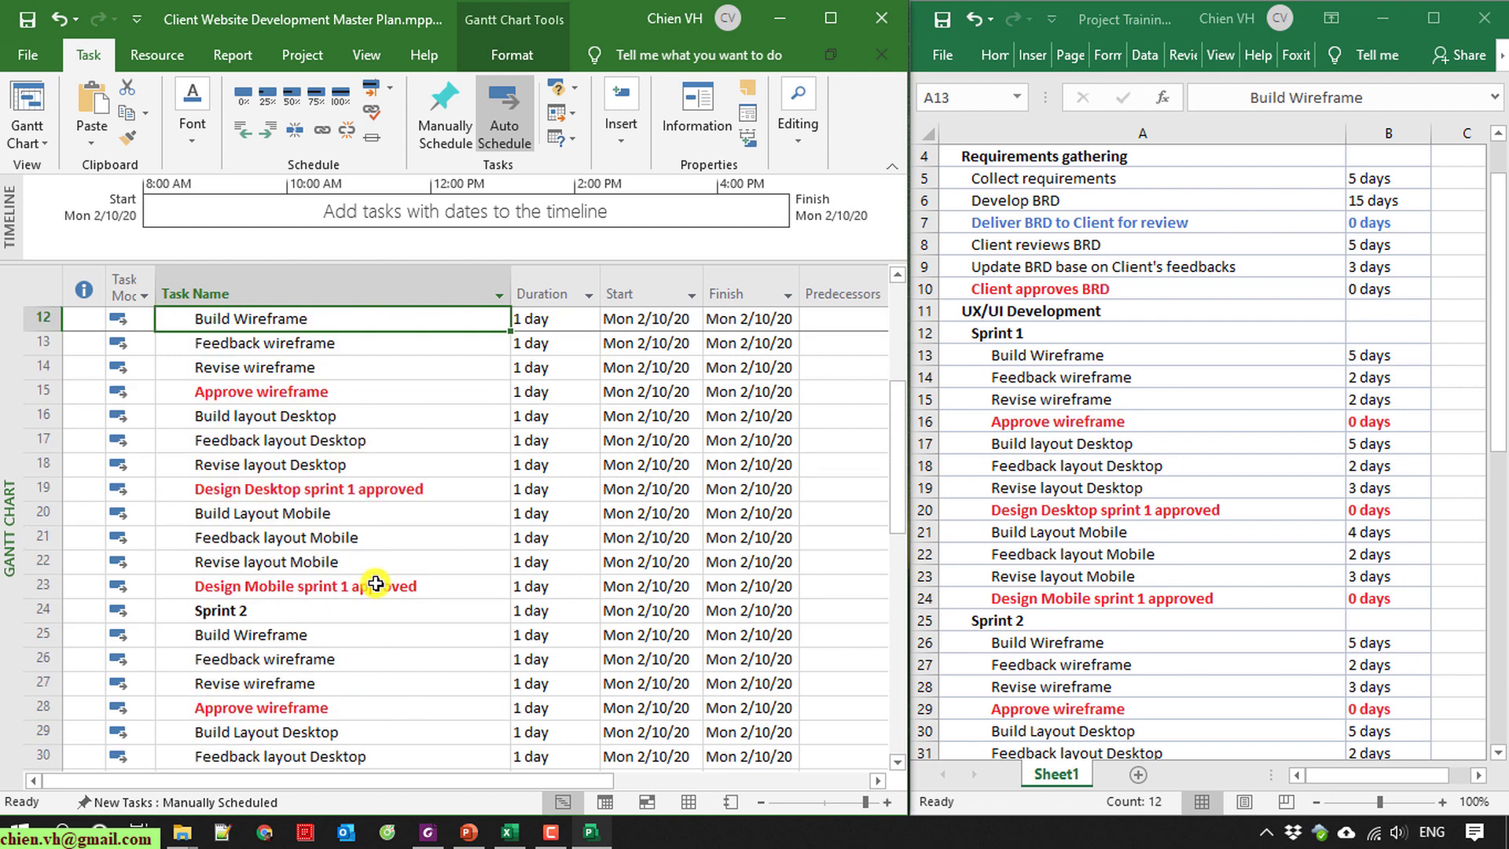
pyautogui.keyDown('shift'); pyautogui.click(385, 591); pyautogui.keyUp('shift')
pyautogui.scroll(1, 380, 579)
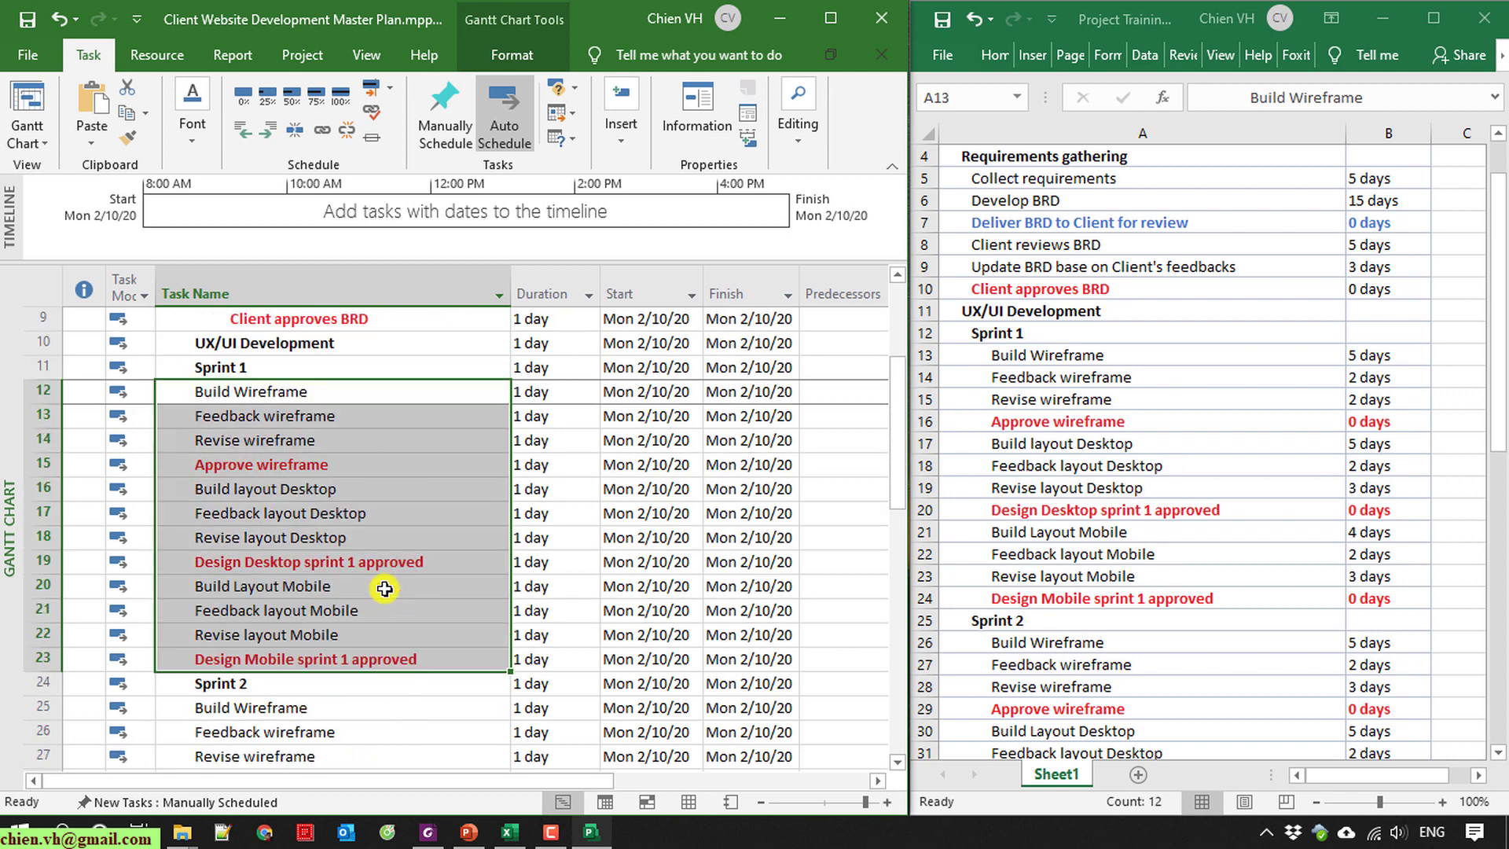
pyautogui.click(265, 128)
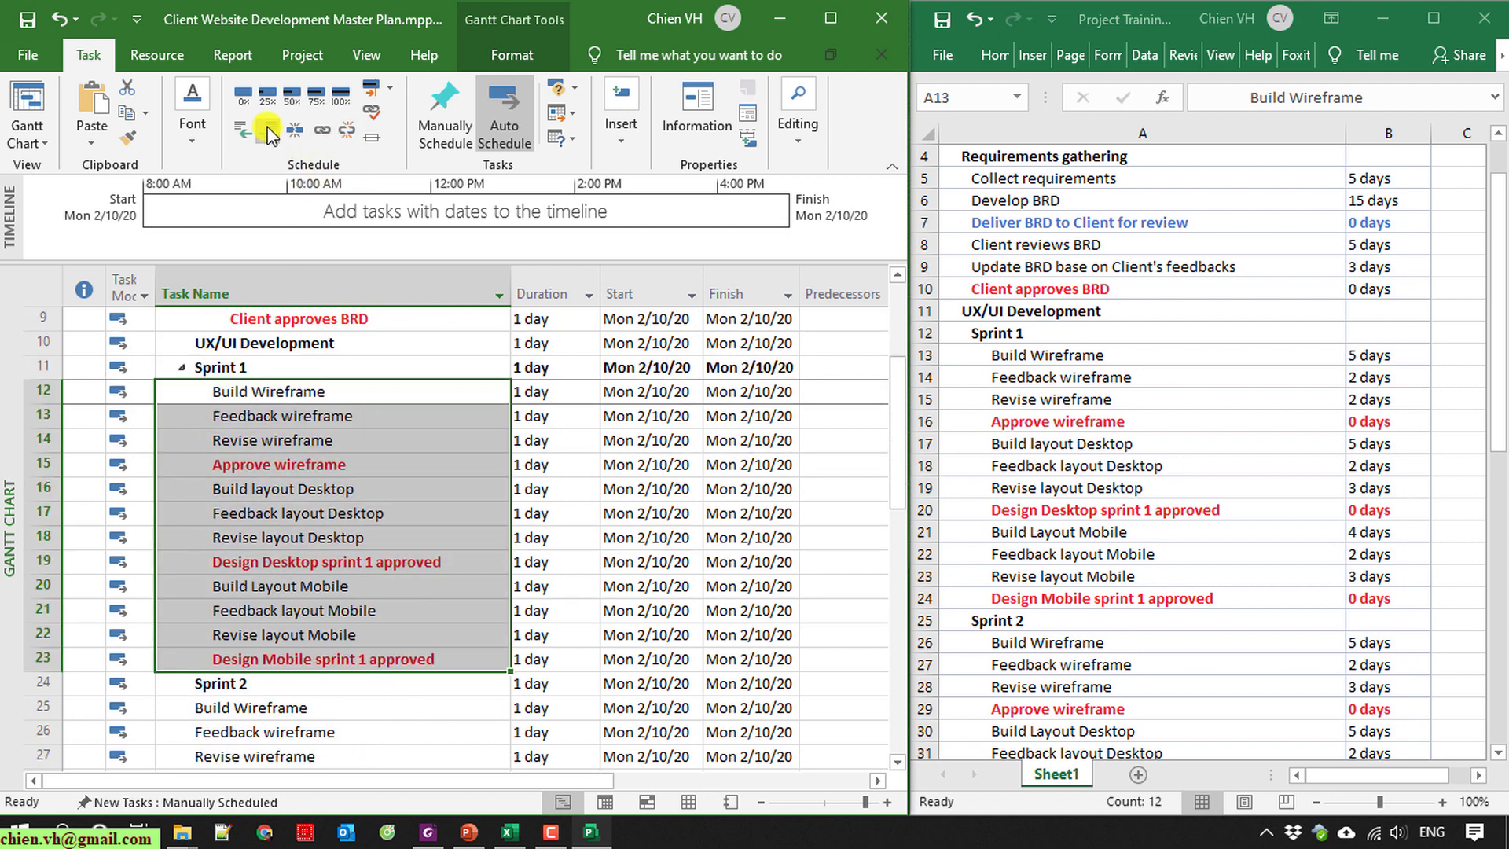
# Indent Sprint 1 under UX/UI Development and collapse its subtasks.
pyautogui.click(265, 371)
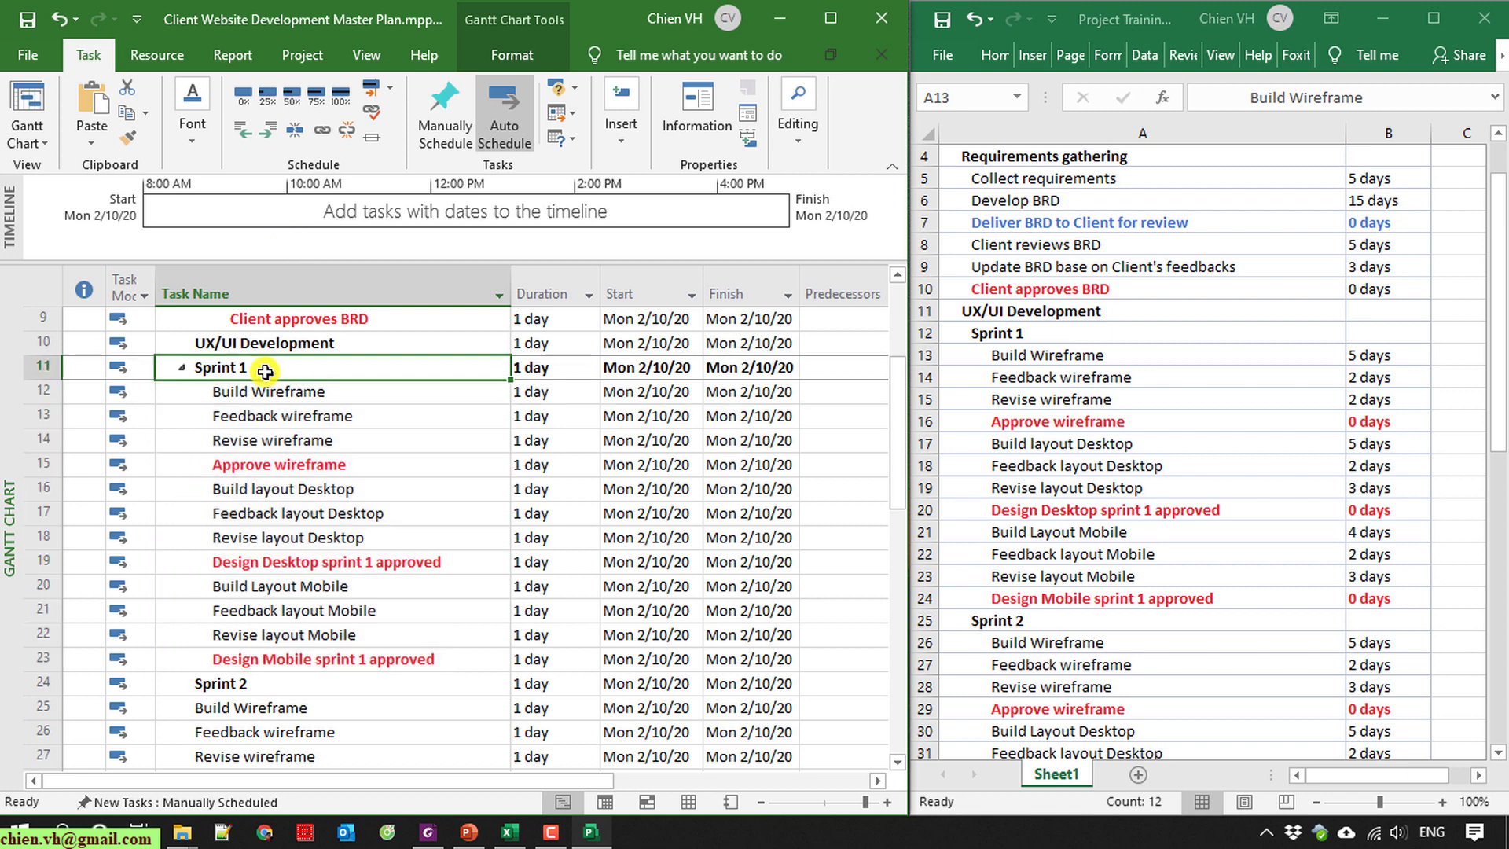
pyautogui.click(267, 129)
pyautogui.click(198, 367)
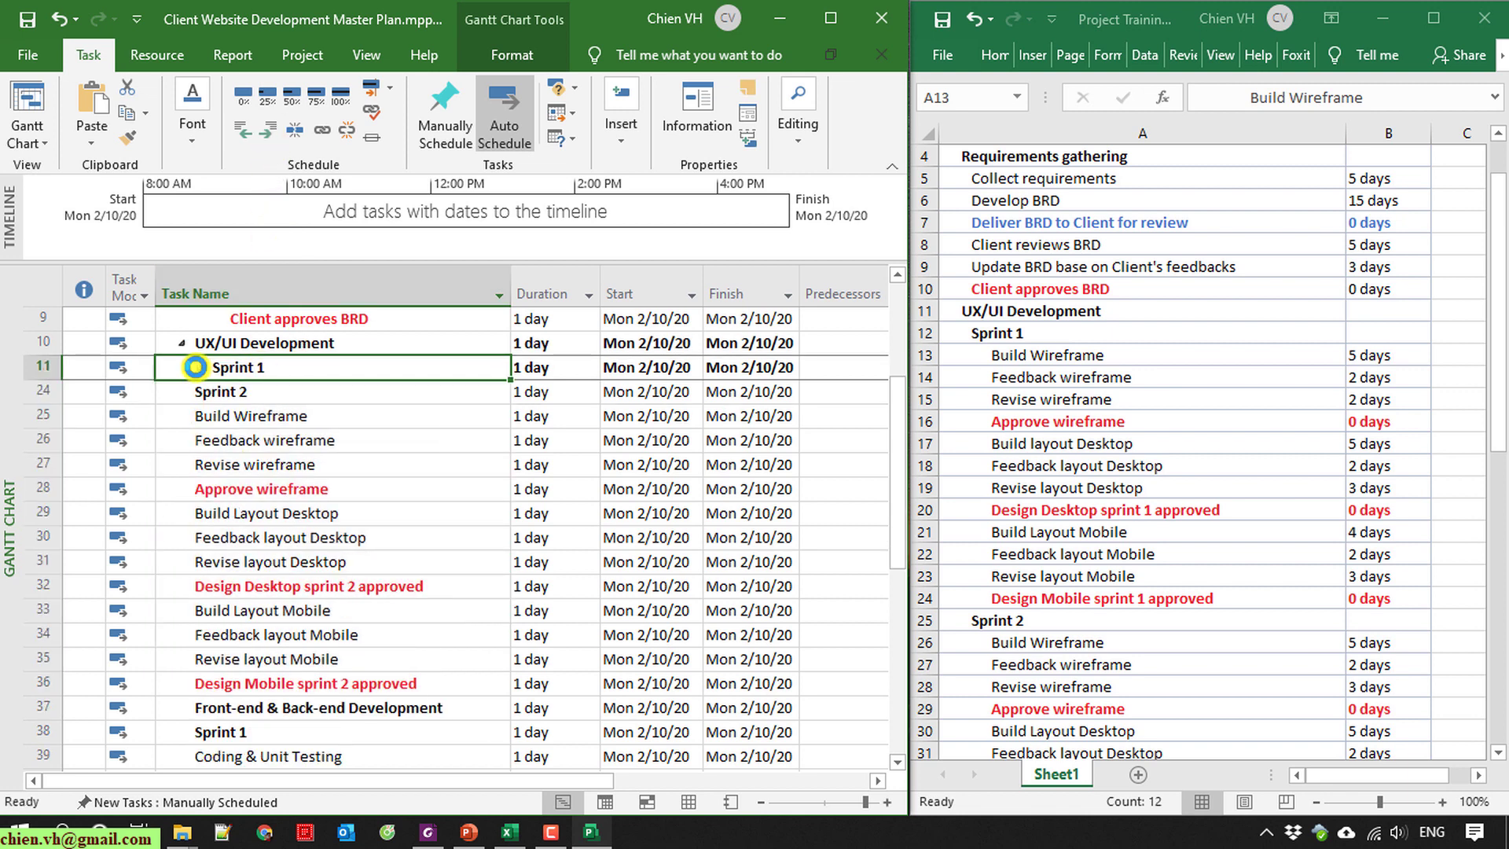
# Indent Build Wireframe through Design Mobile sprint 2 approved under Sprint 2, and place Sprint 2 collapsed under UX/UI Development.
pyautogui.moveTo(251, 415); pyautogui.dragTo(333, 689)
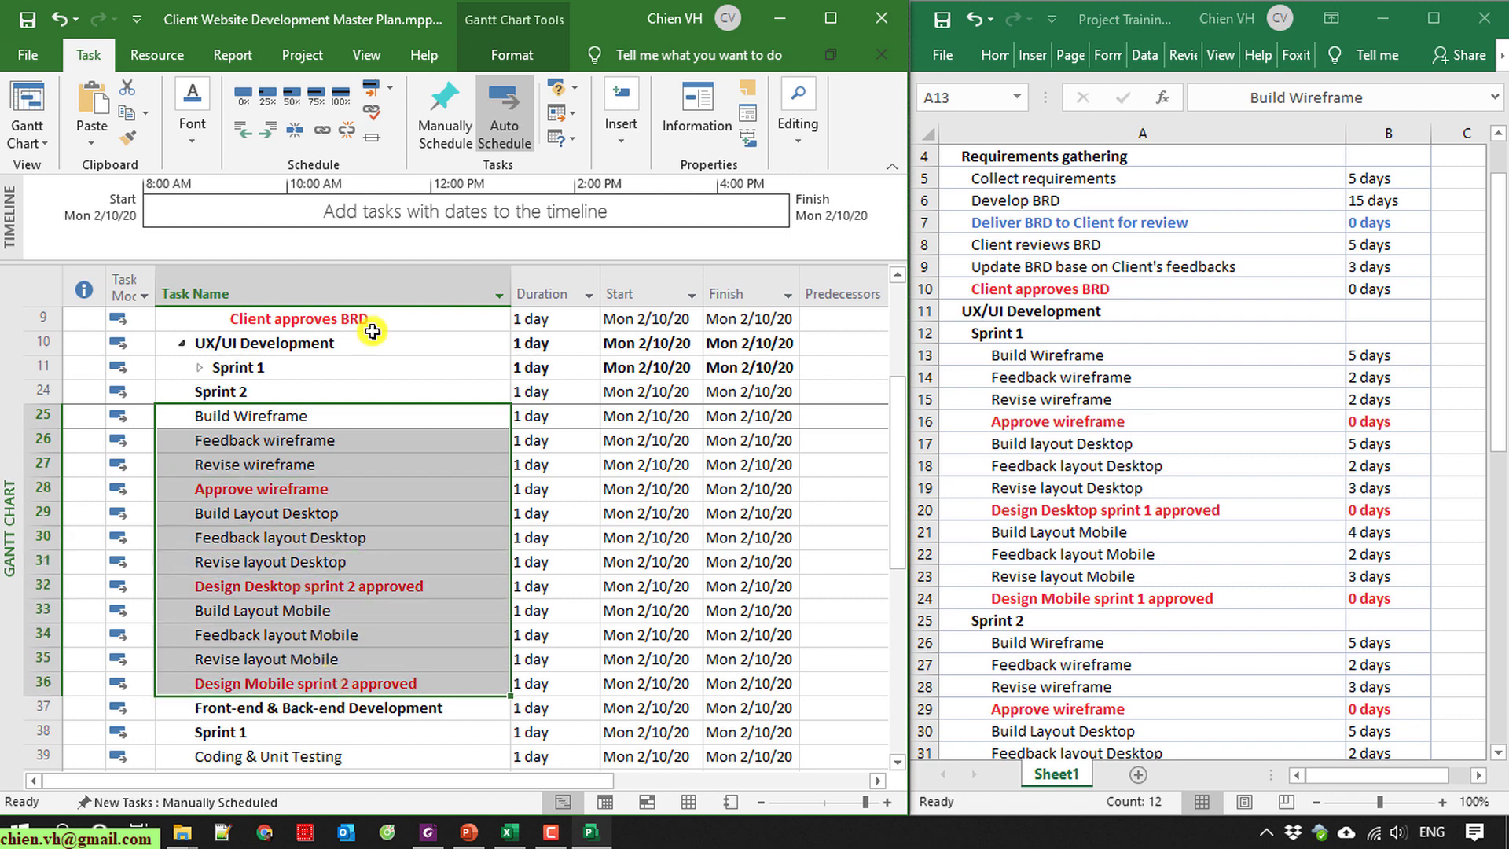
pyautogui.click(267, 130)
pyautogui.click(212, 391)
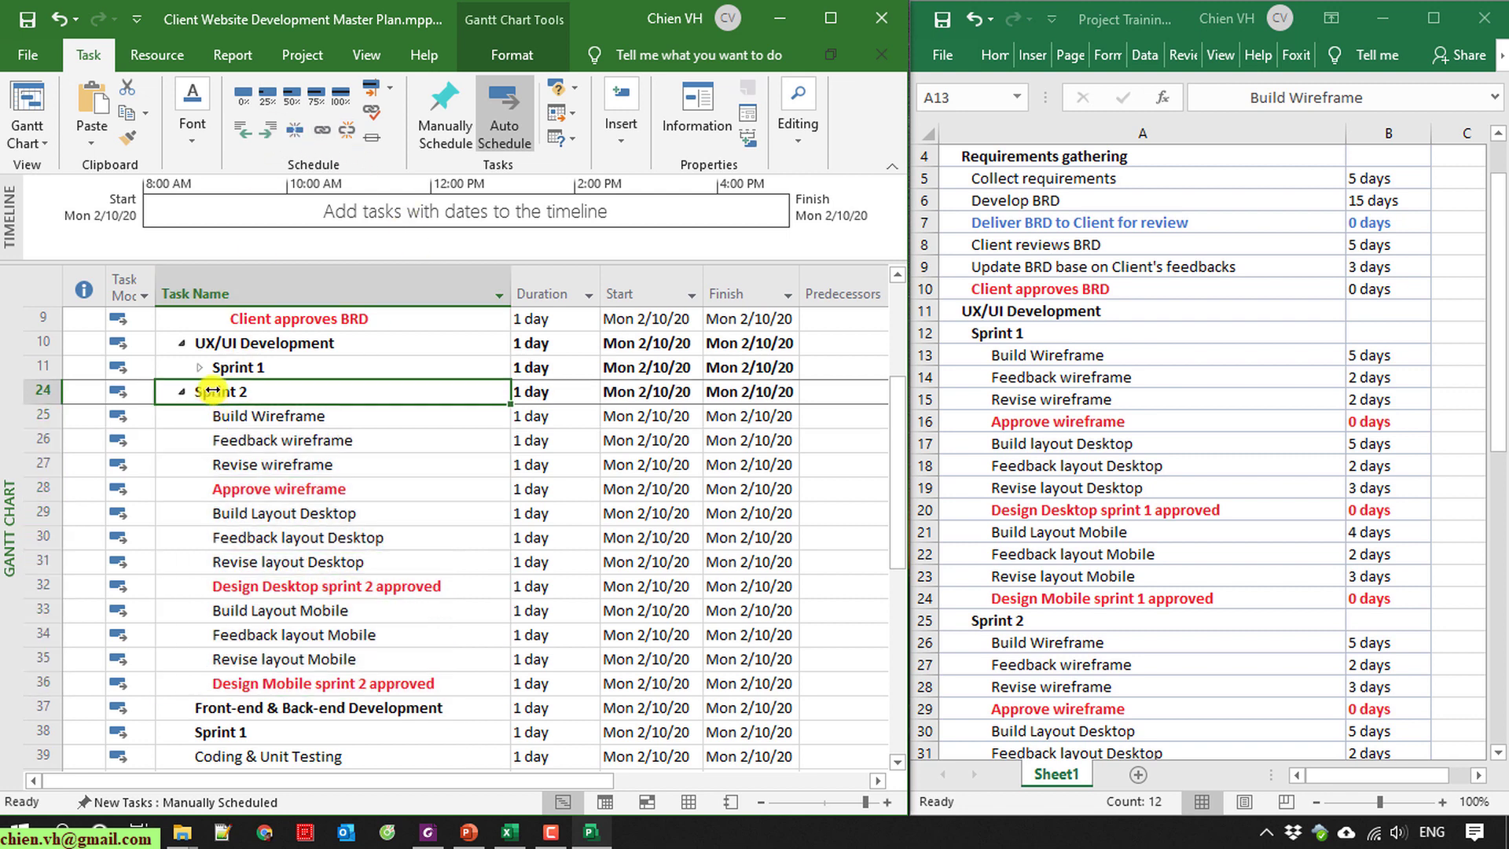
pyautogui.click(267, 130)
pyautogui.click(200, 392)
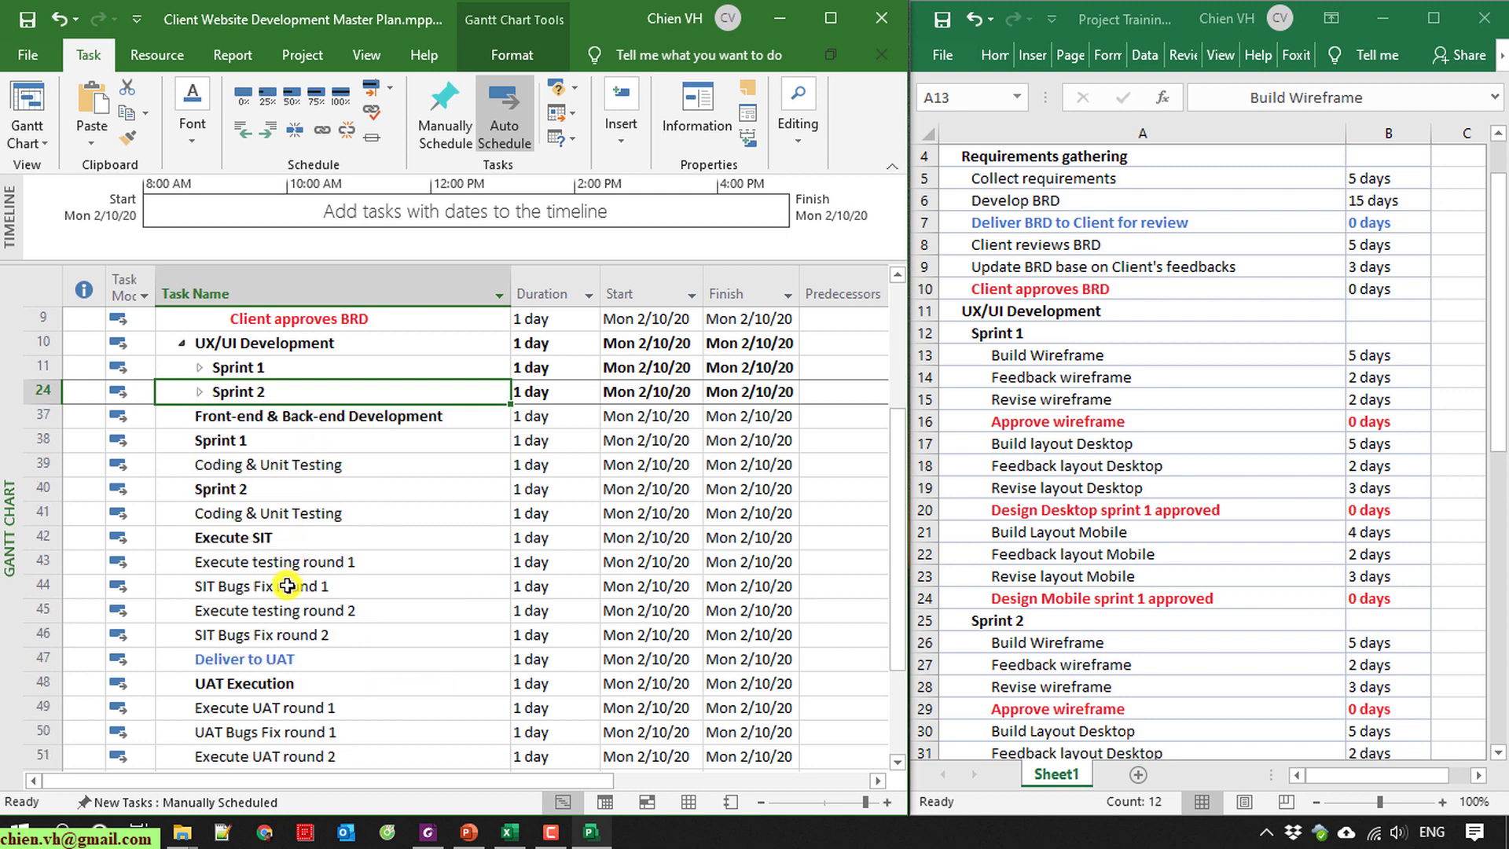
# Collapse Requirements gathering and UX/UI Development, indent UX/UI Development under Discovery Phase, and check the phase by collapsing and re-expanding it.
pyautogui.scroll(3, 287, 585)
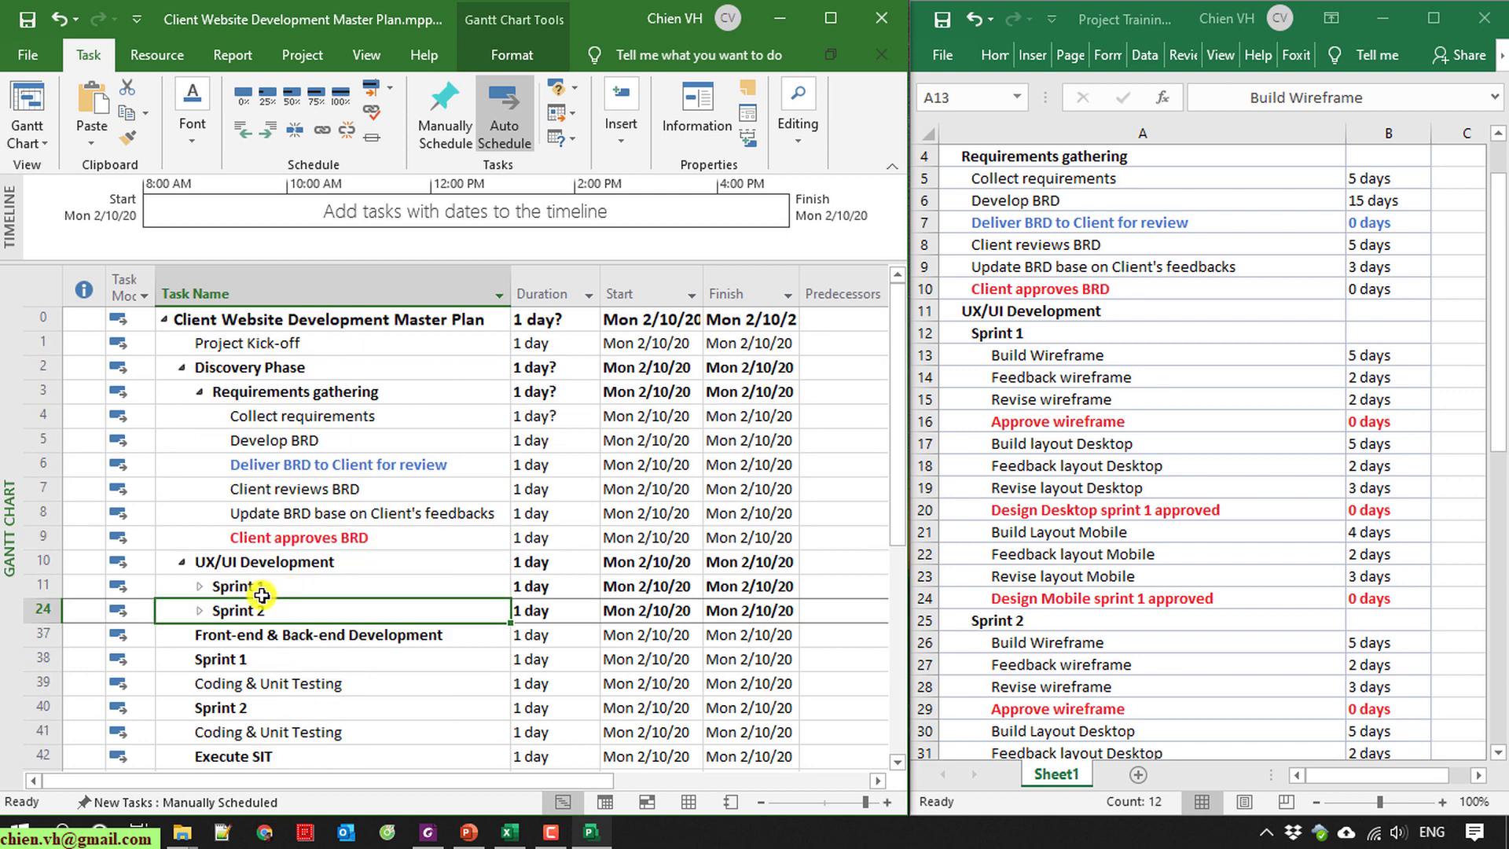
pyautogui.click(199, 391)
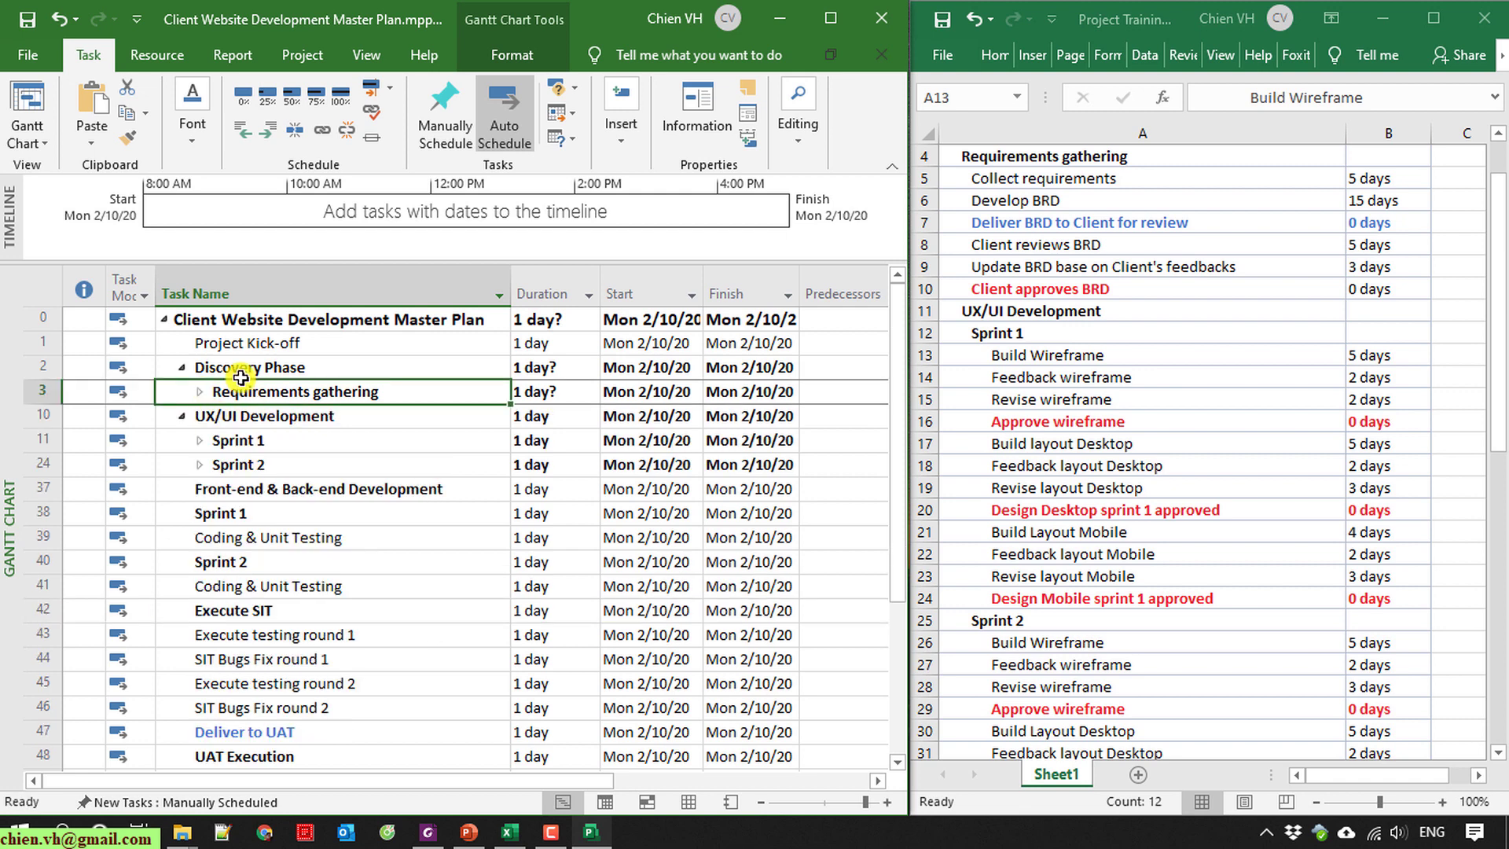
pyautogui.click(181, 415)
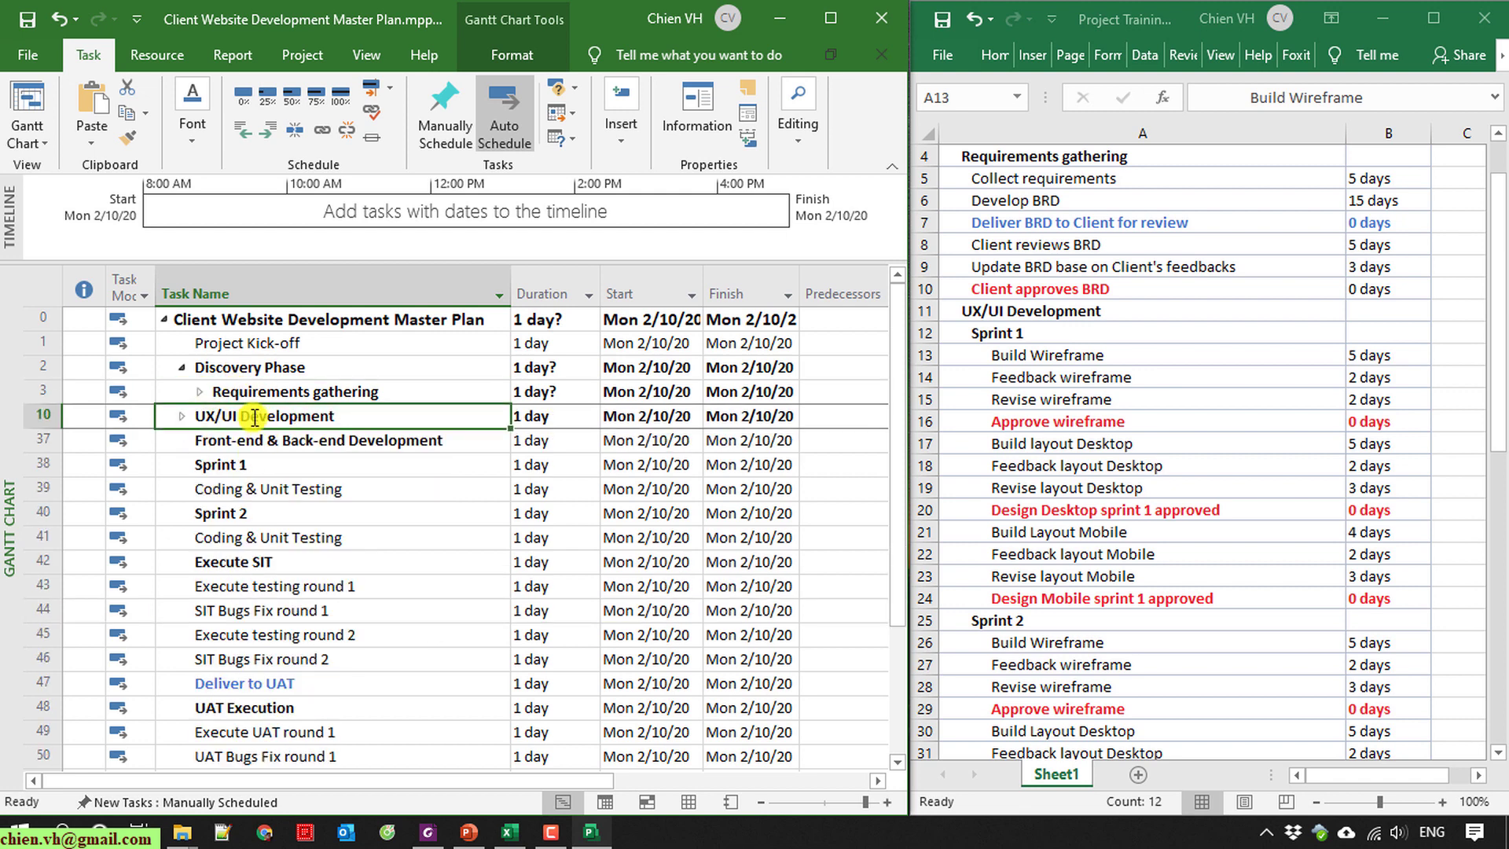
pyautogui.click(250, 484)
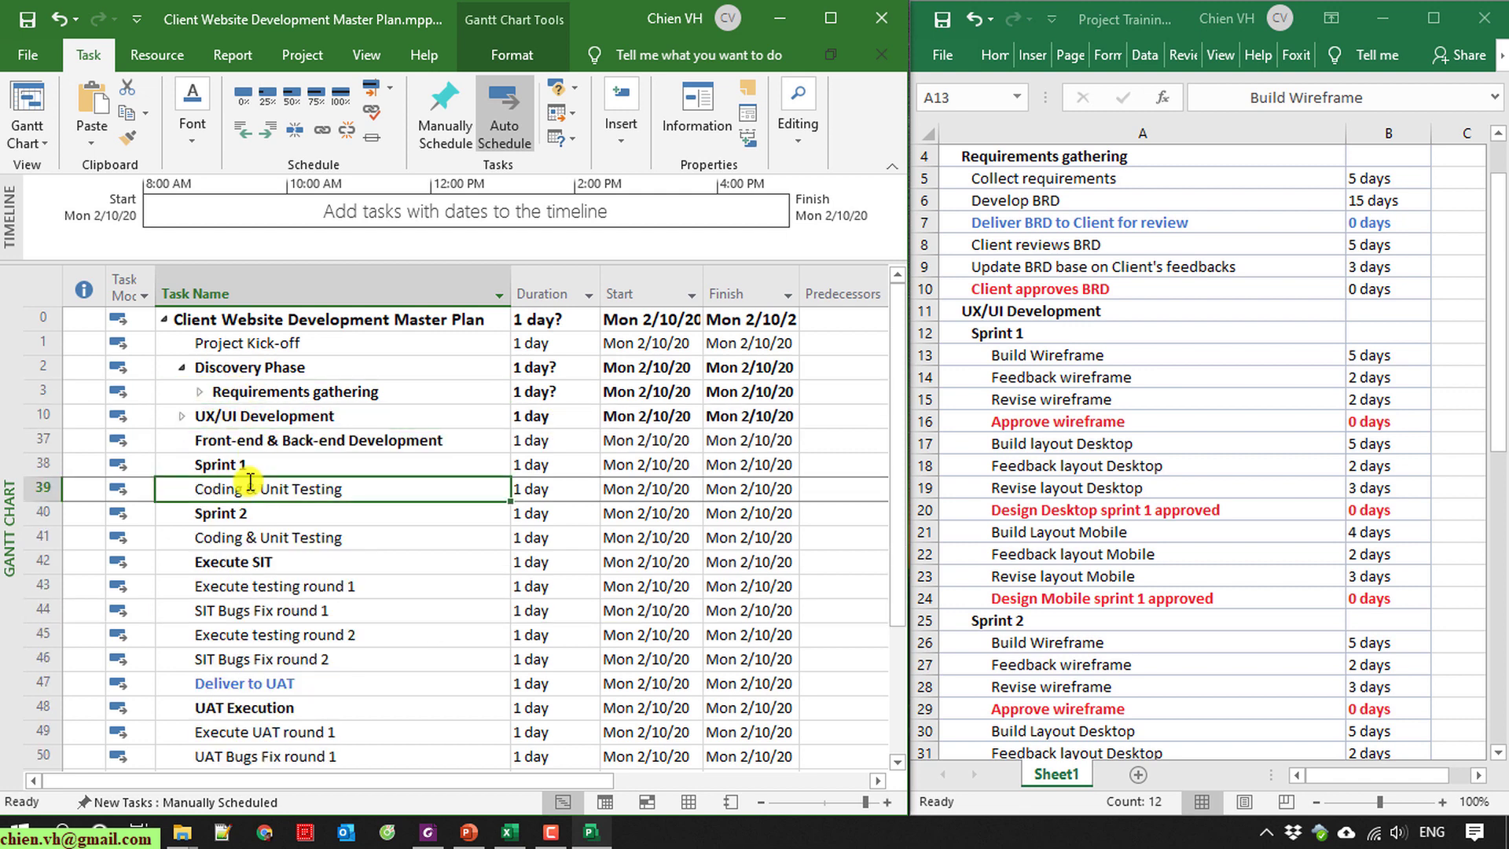
pyautogui.click(267, 128)
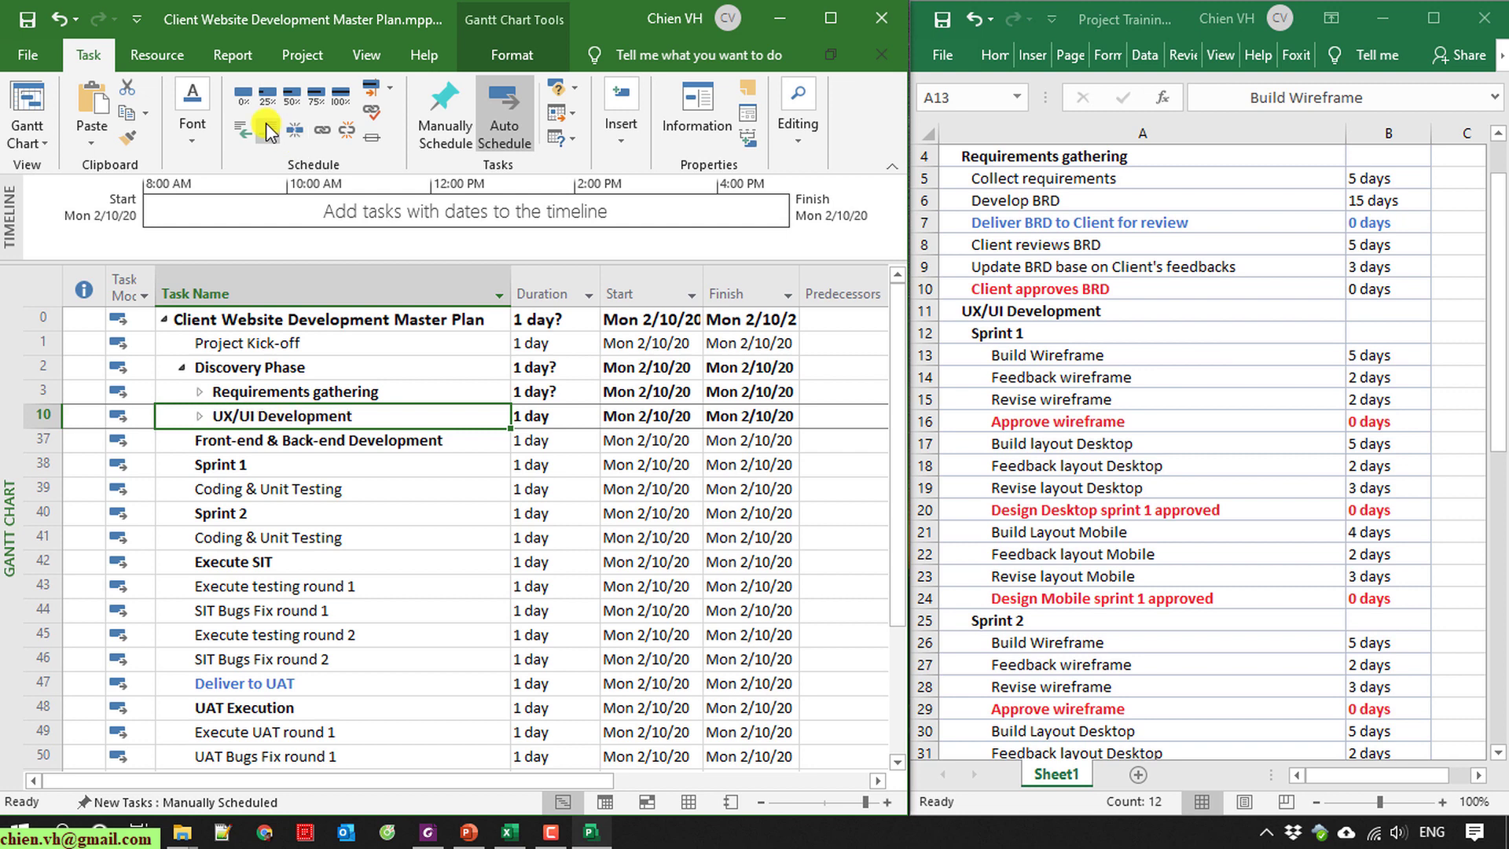
pyautogui.click(181, 367)
pyautogui.click(181, 367)
pyautogui.click(181, 367)
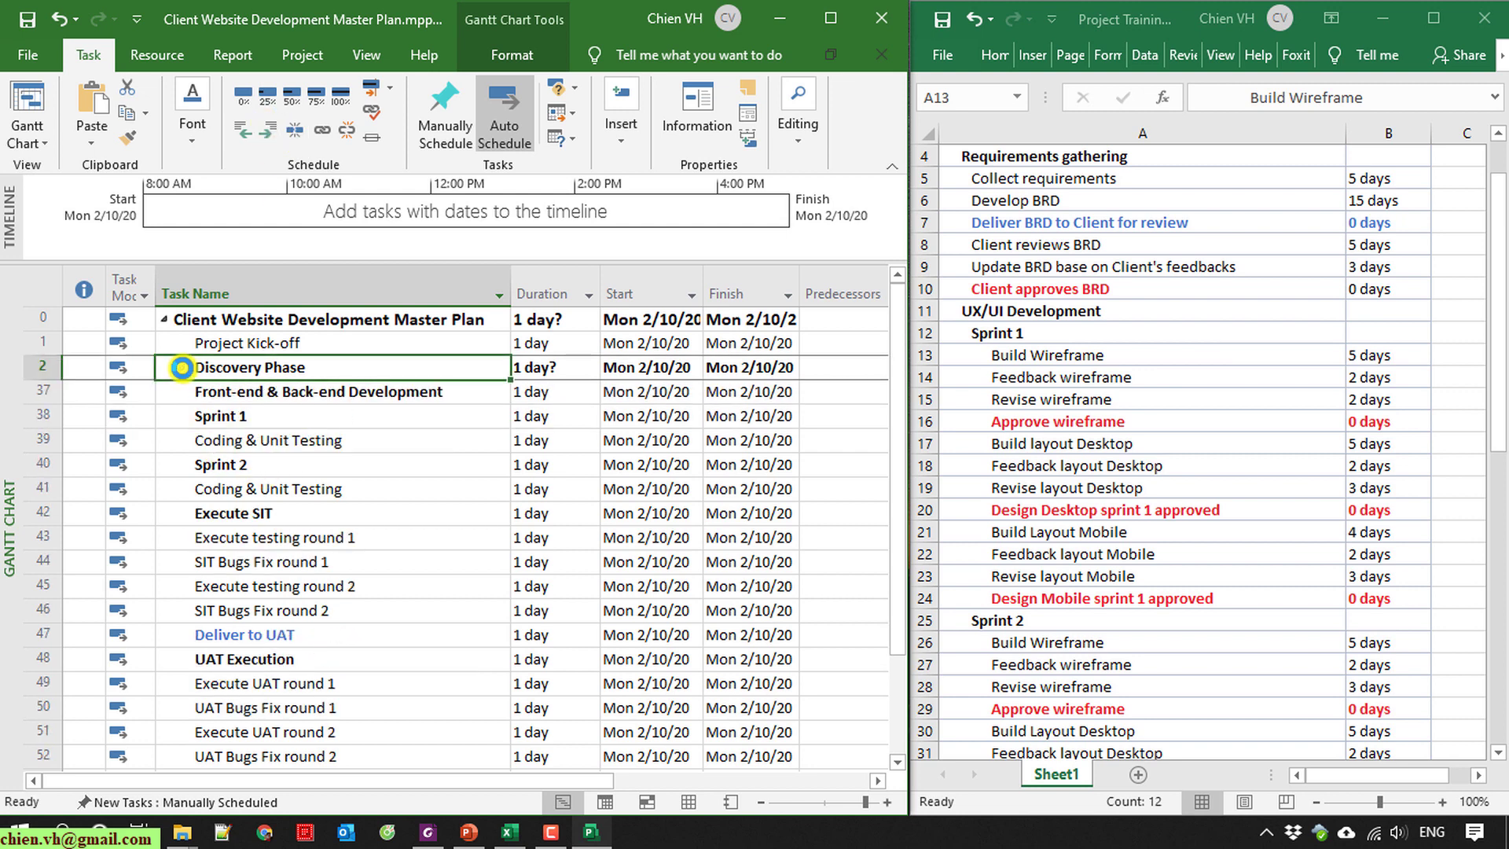
pyautogui.click(182, 367)
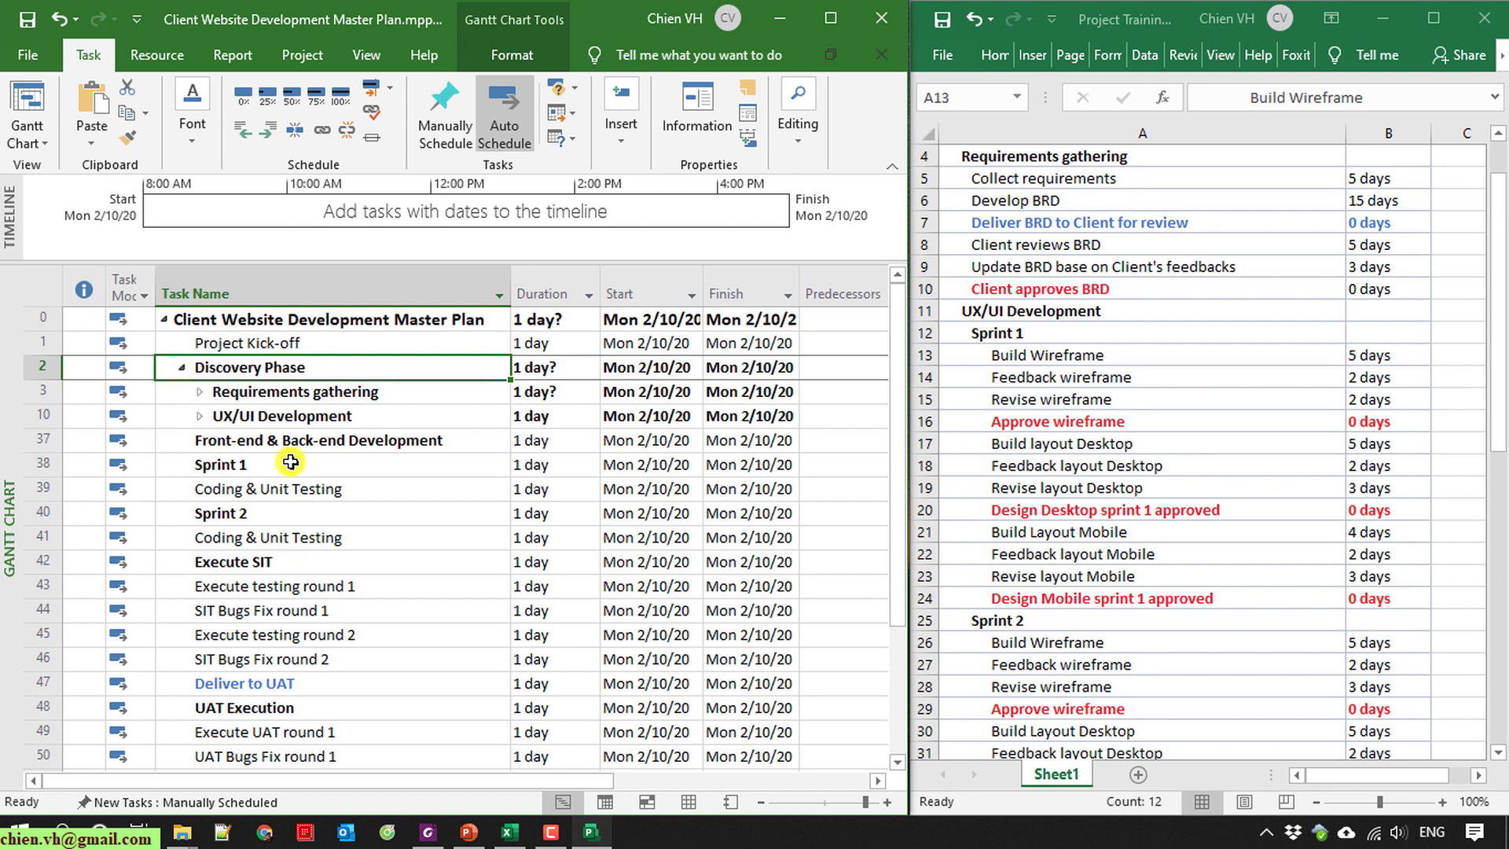
# Consult the Excel outline under Front-end & Back-end Development and indent each Coding & Unit Testing task under its Sprint 1 and Sprint 2.
pyautogui.click(356, 440)
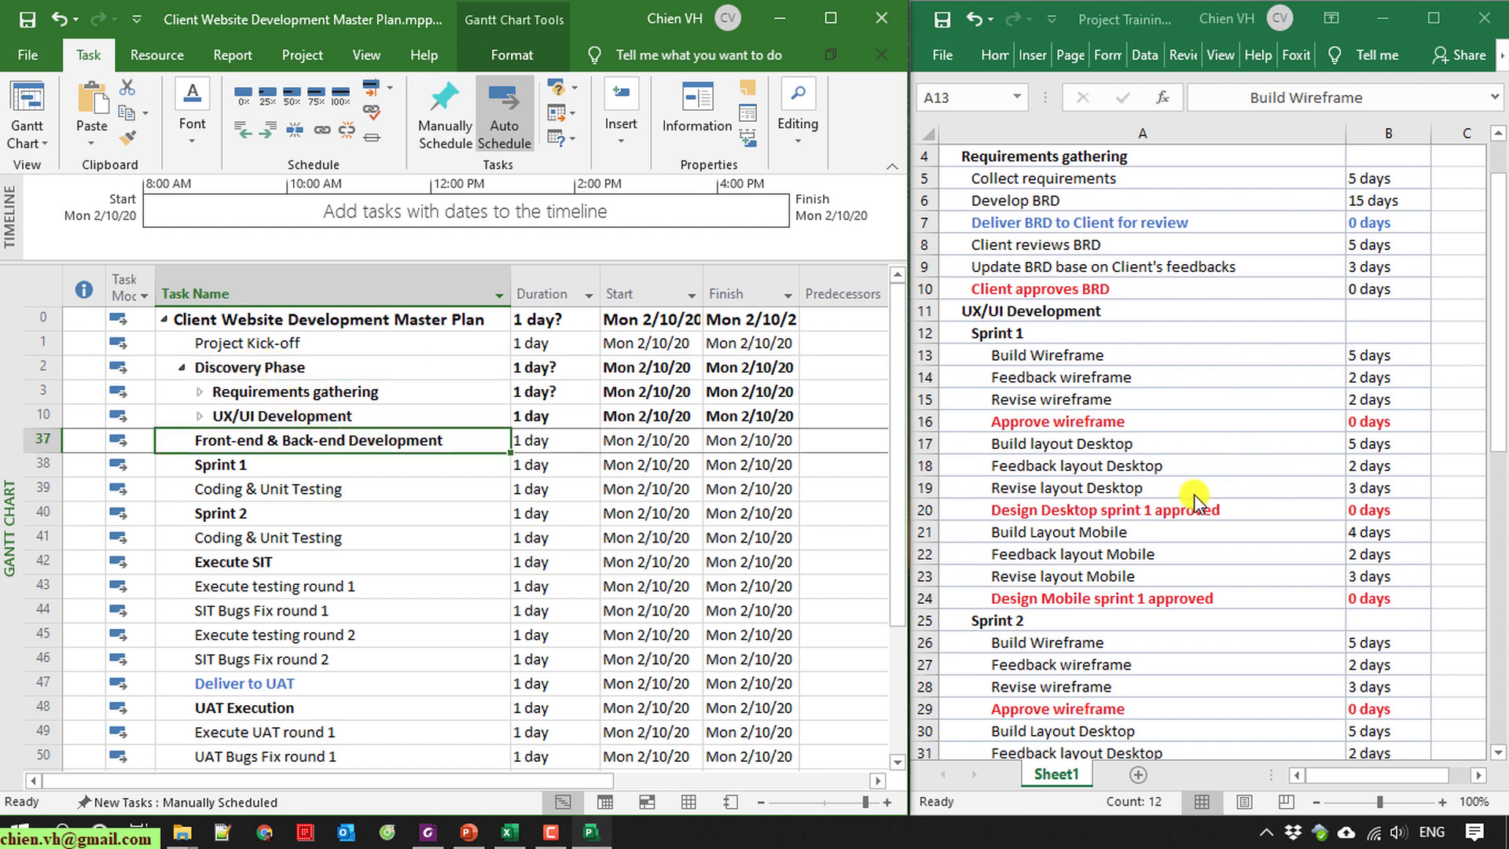
pyautogui.click(1171, 506)
pyautogui.scroll(-6, 1174, 519)
pyautogui.scroll(-2, 1174, 523)
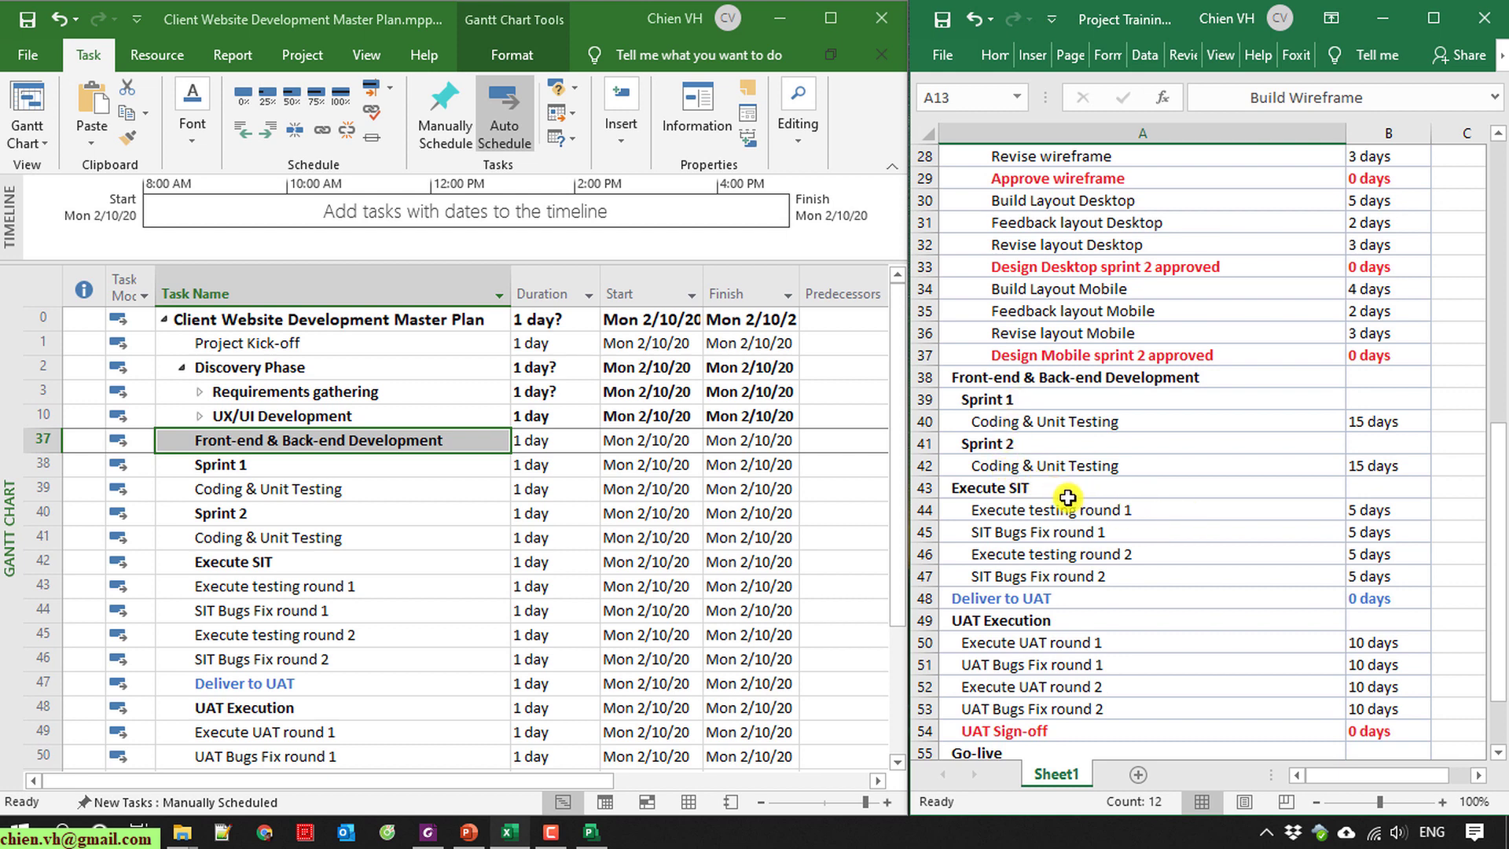
pyautogui.click(1094, 488)
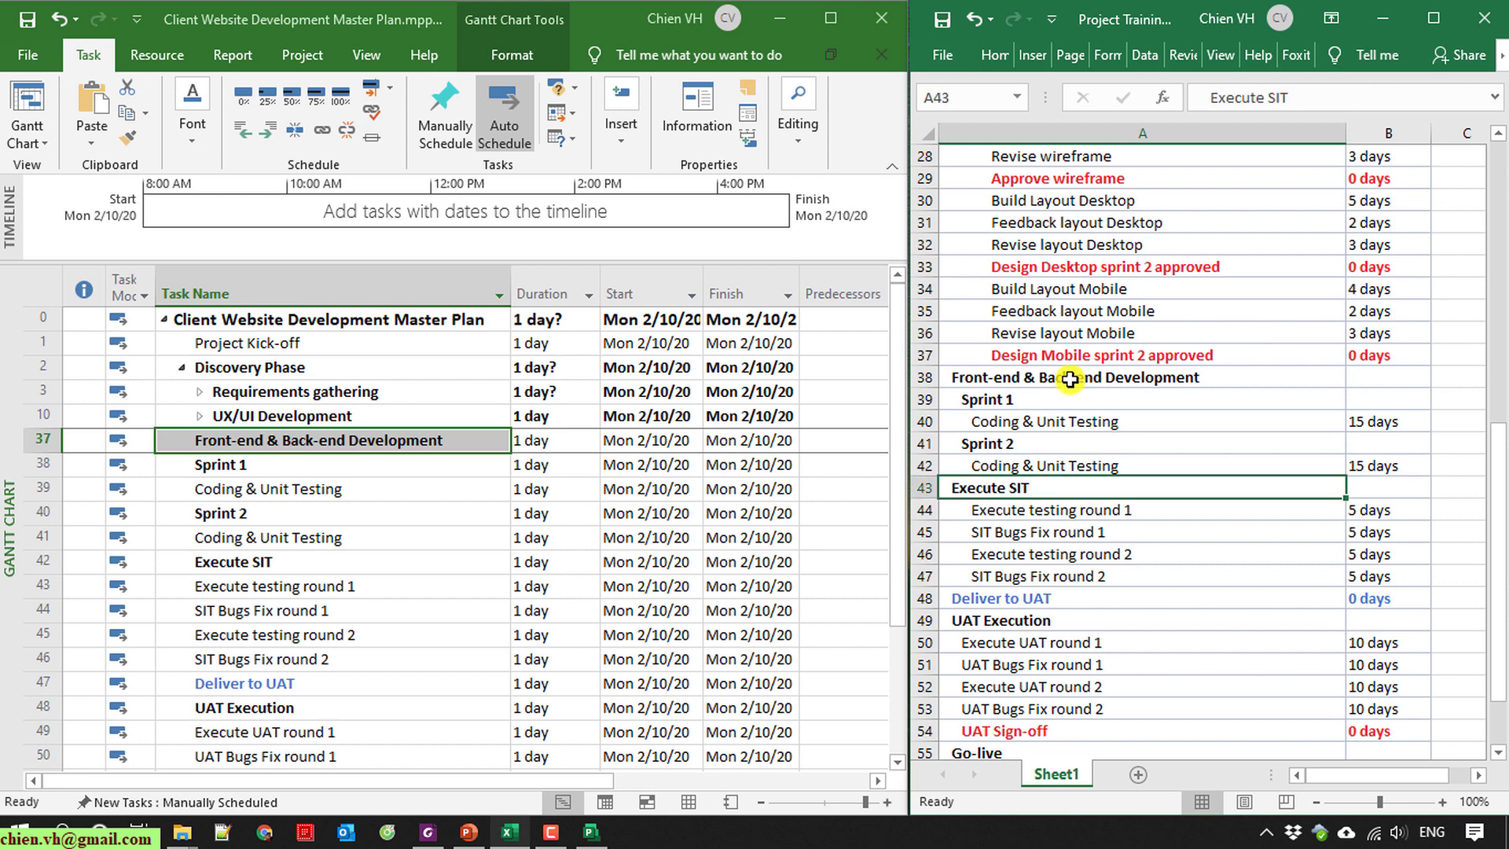
pyautogui.click(1070, 377)
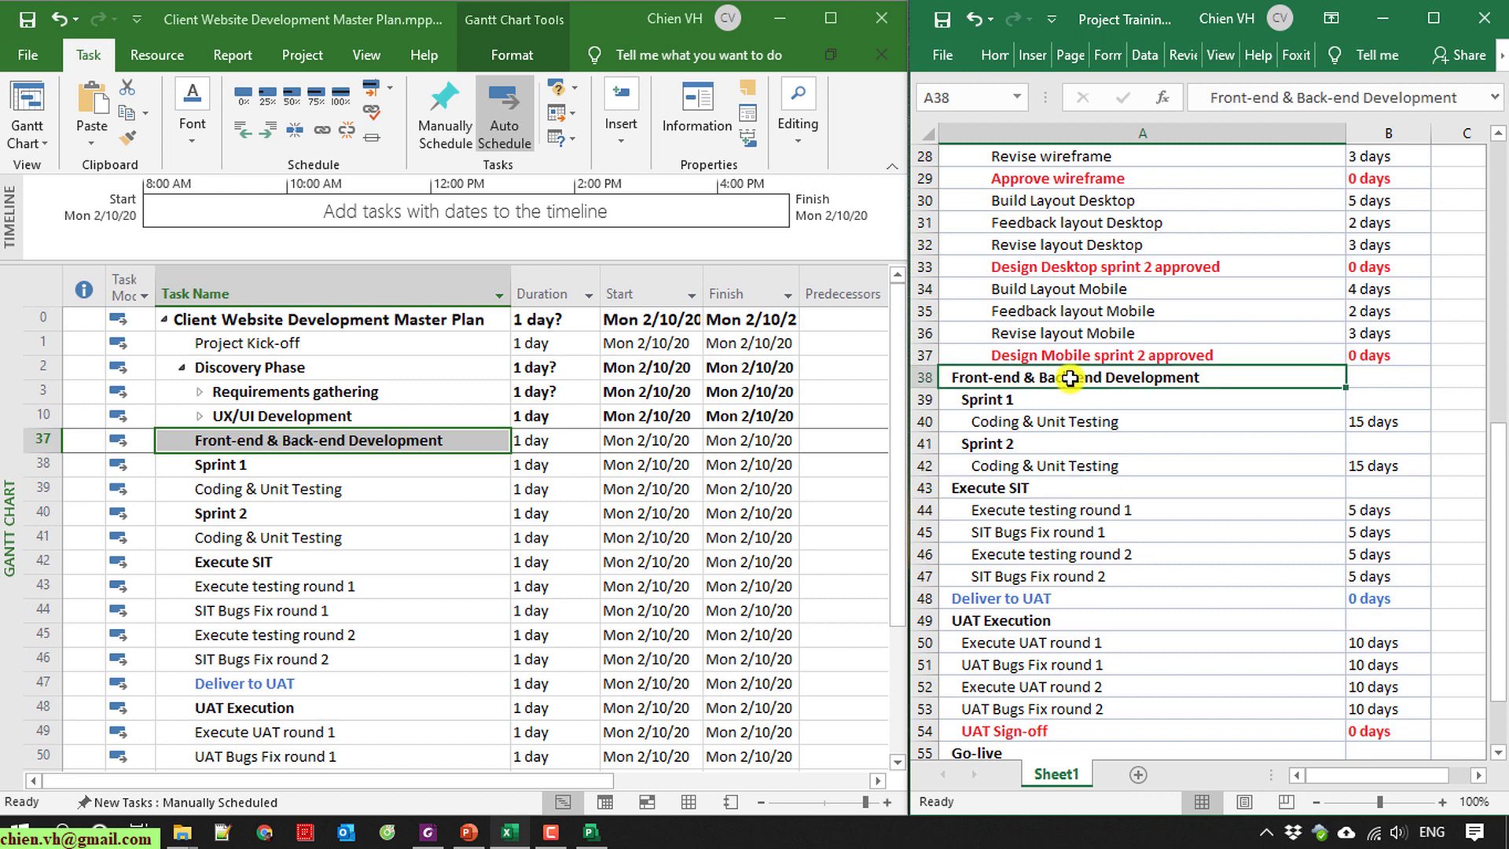
pyautogui.click(328, 491)
pyautogui.click(268, 130)
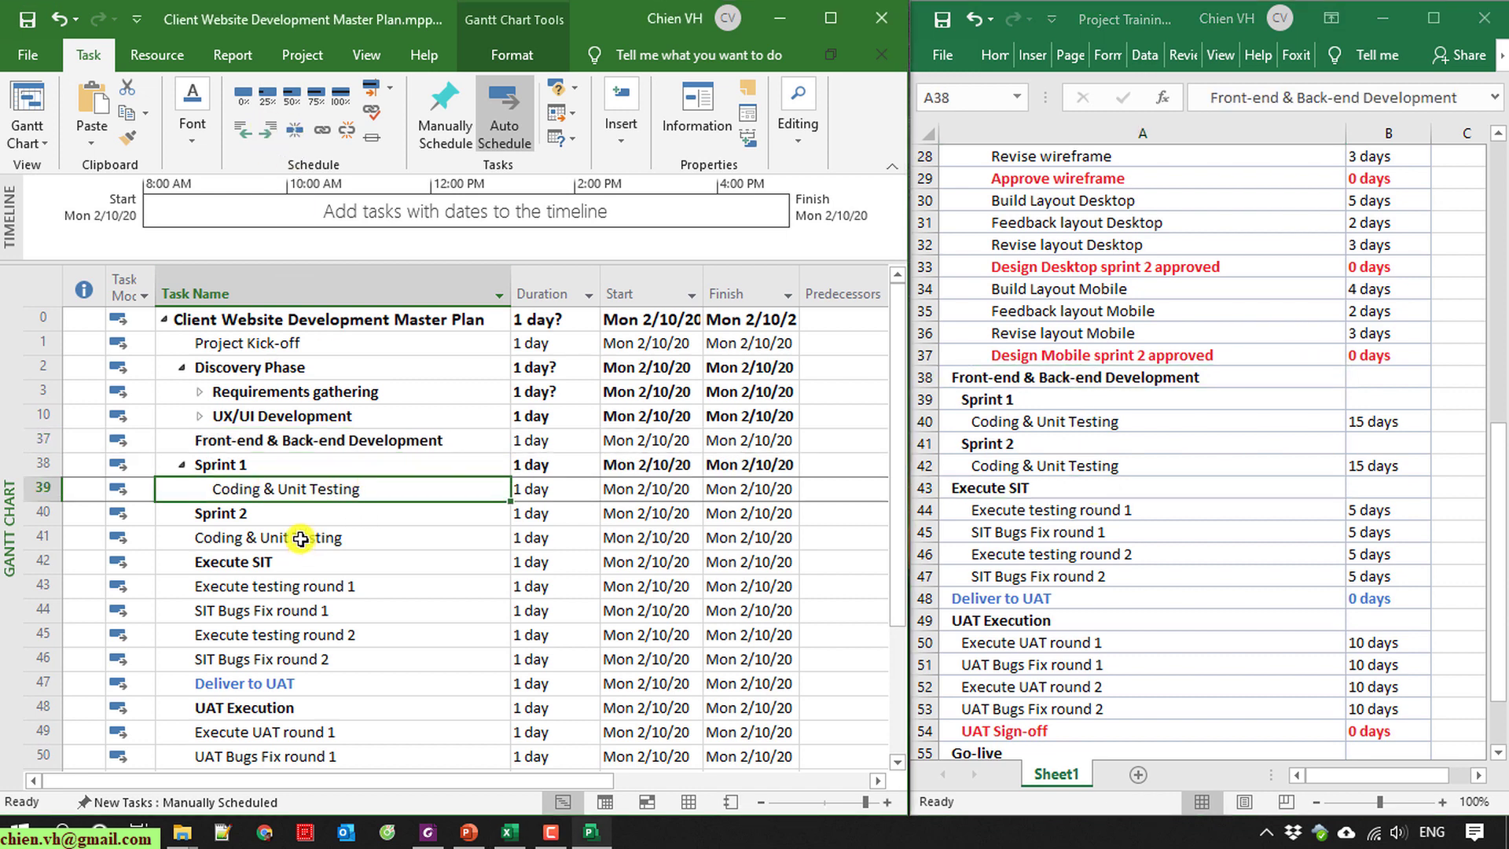
pyautogui.click(303, 536)
pyautogui.click(268, 129)
# Indent Sprint 1 and Sprint 2 under Front-end & Back-end Development, and collapse that phase and Discovery Phase.
pyautogui.click(214, 464)
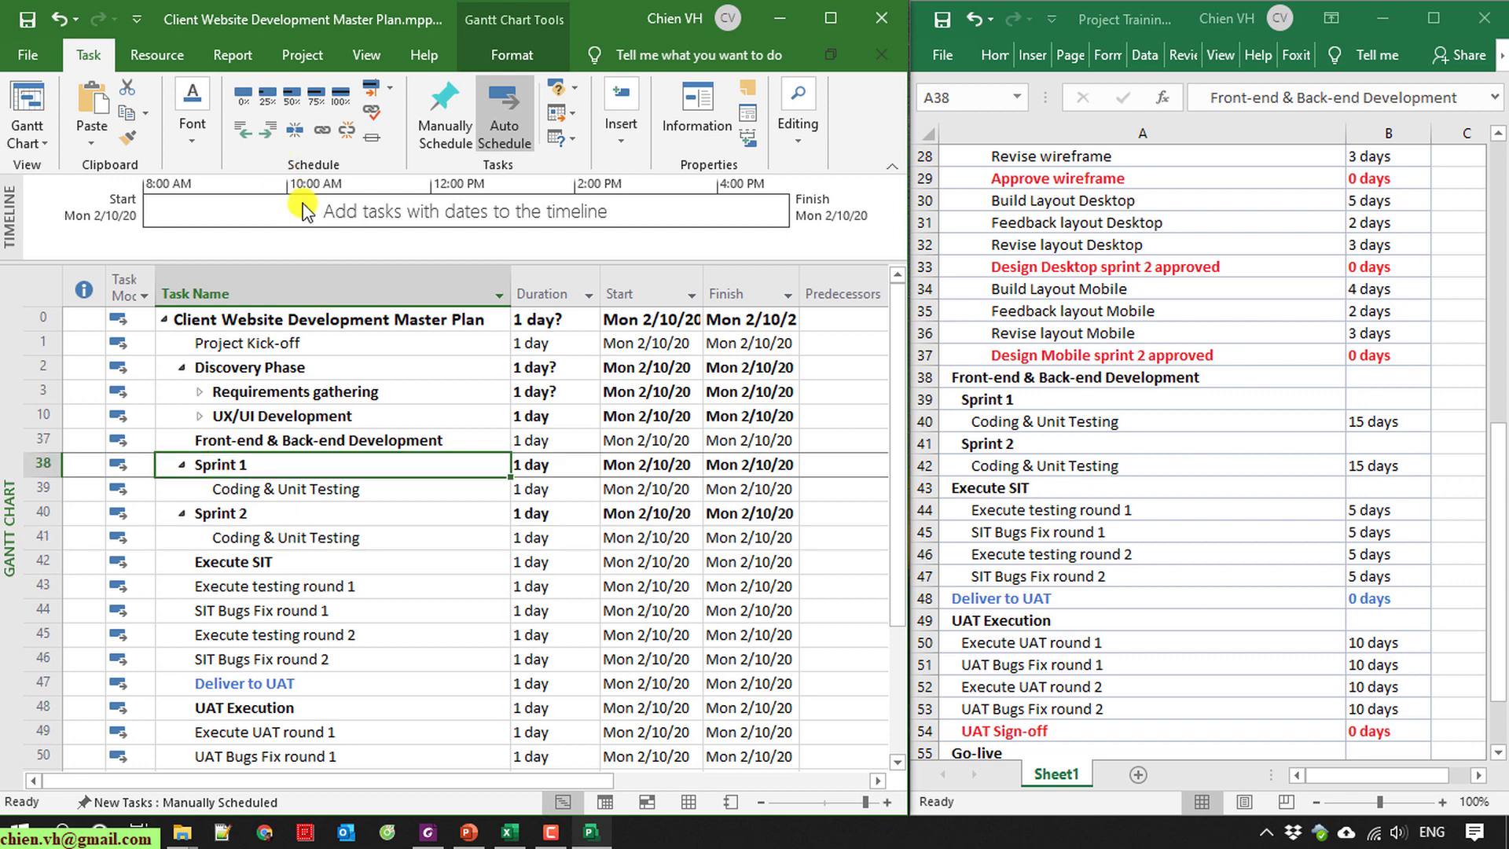
pyautogui.click(266, 130)
pyautogui.click(249, 515)
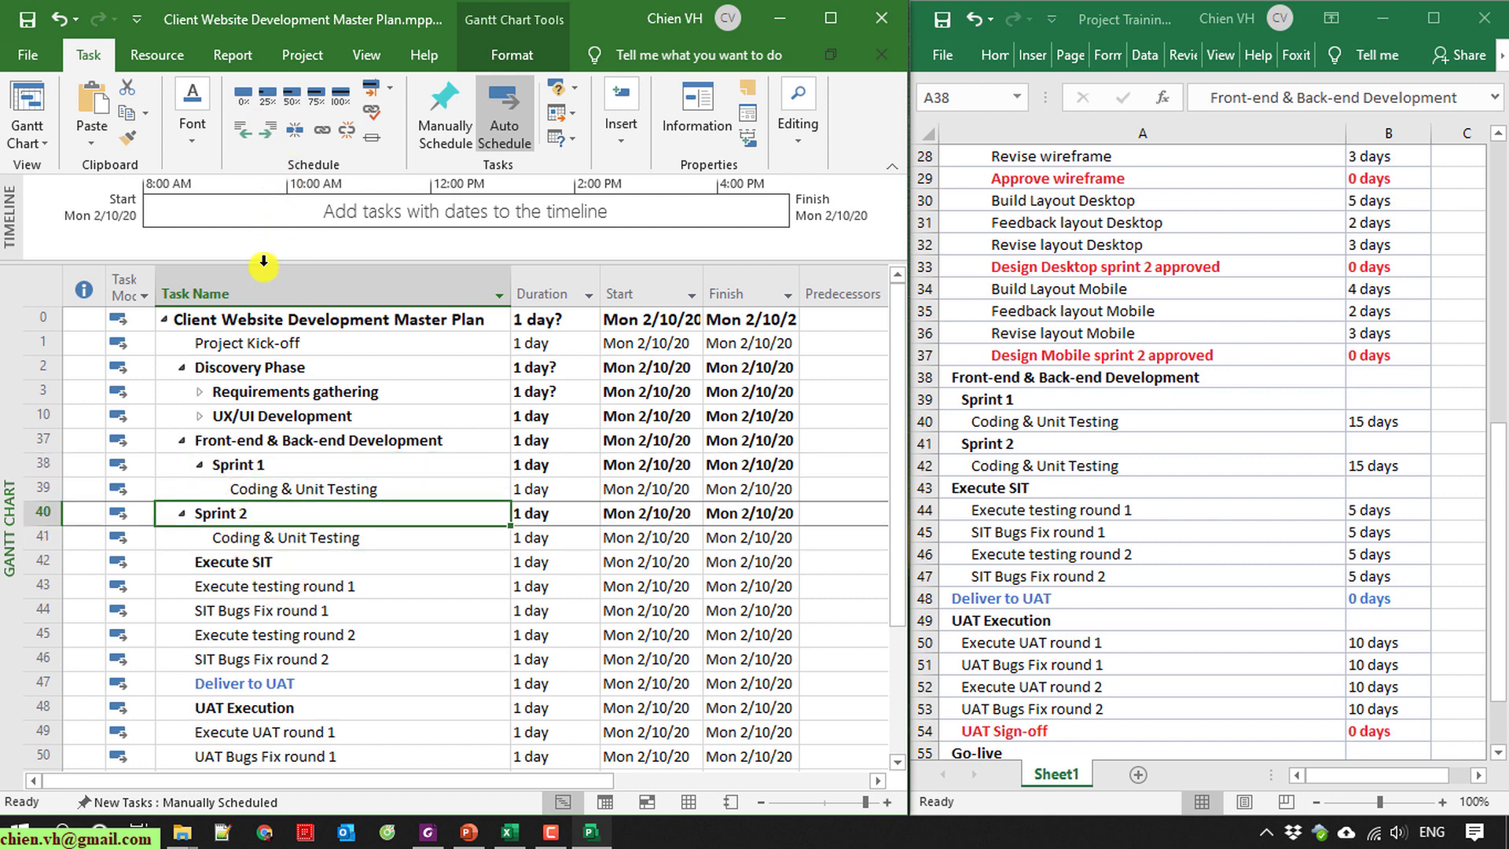
pyautogui.click(266, 132)
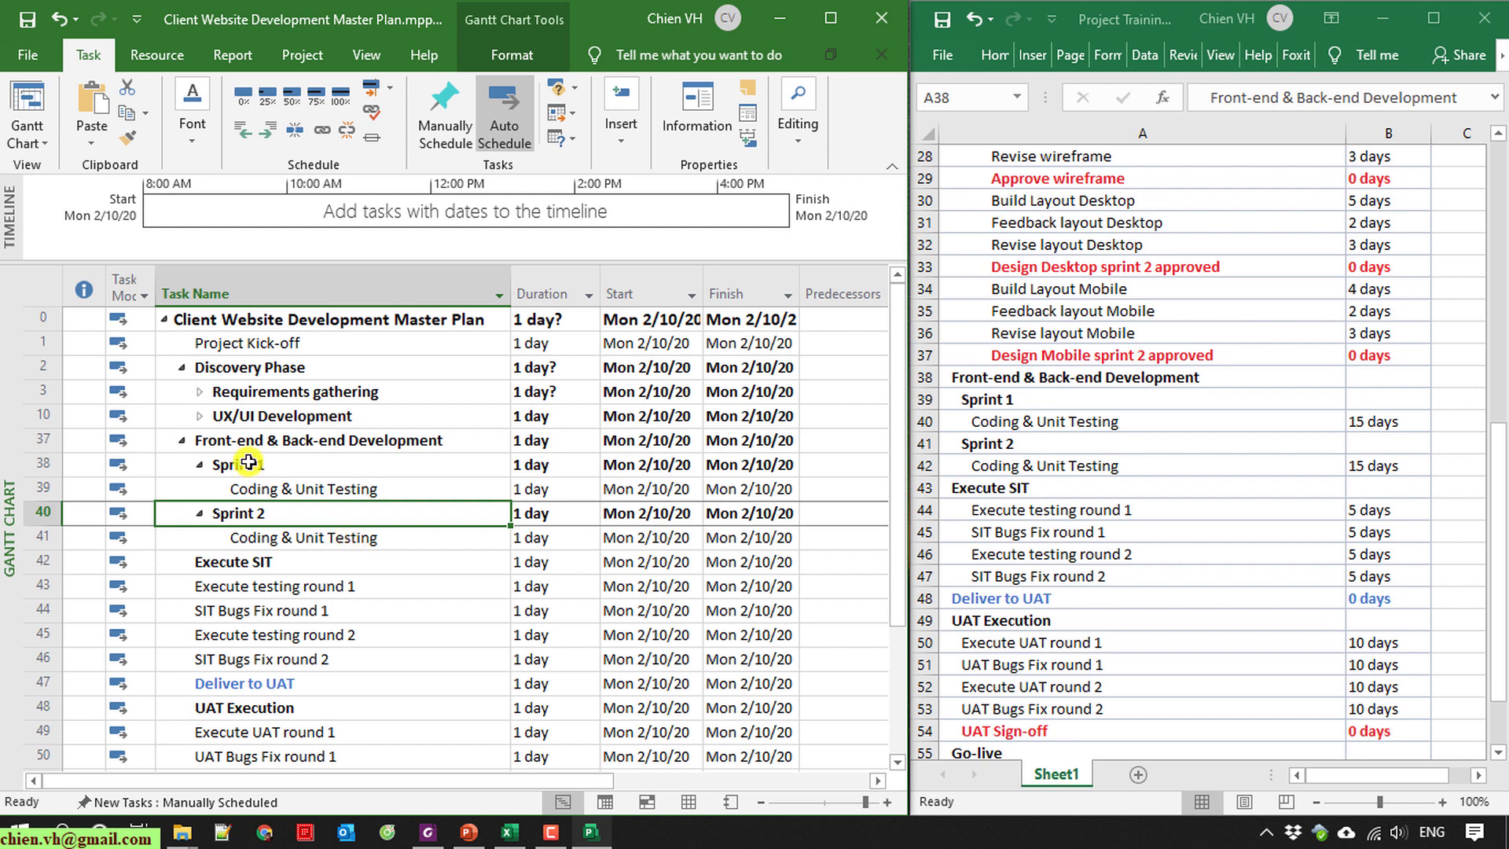
pyautogui.click(183, 366)
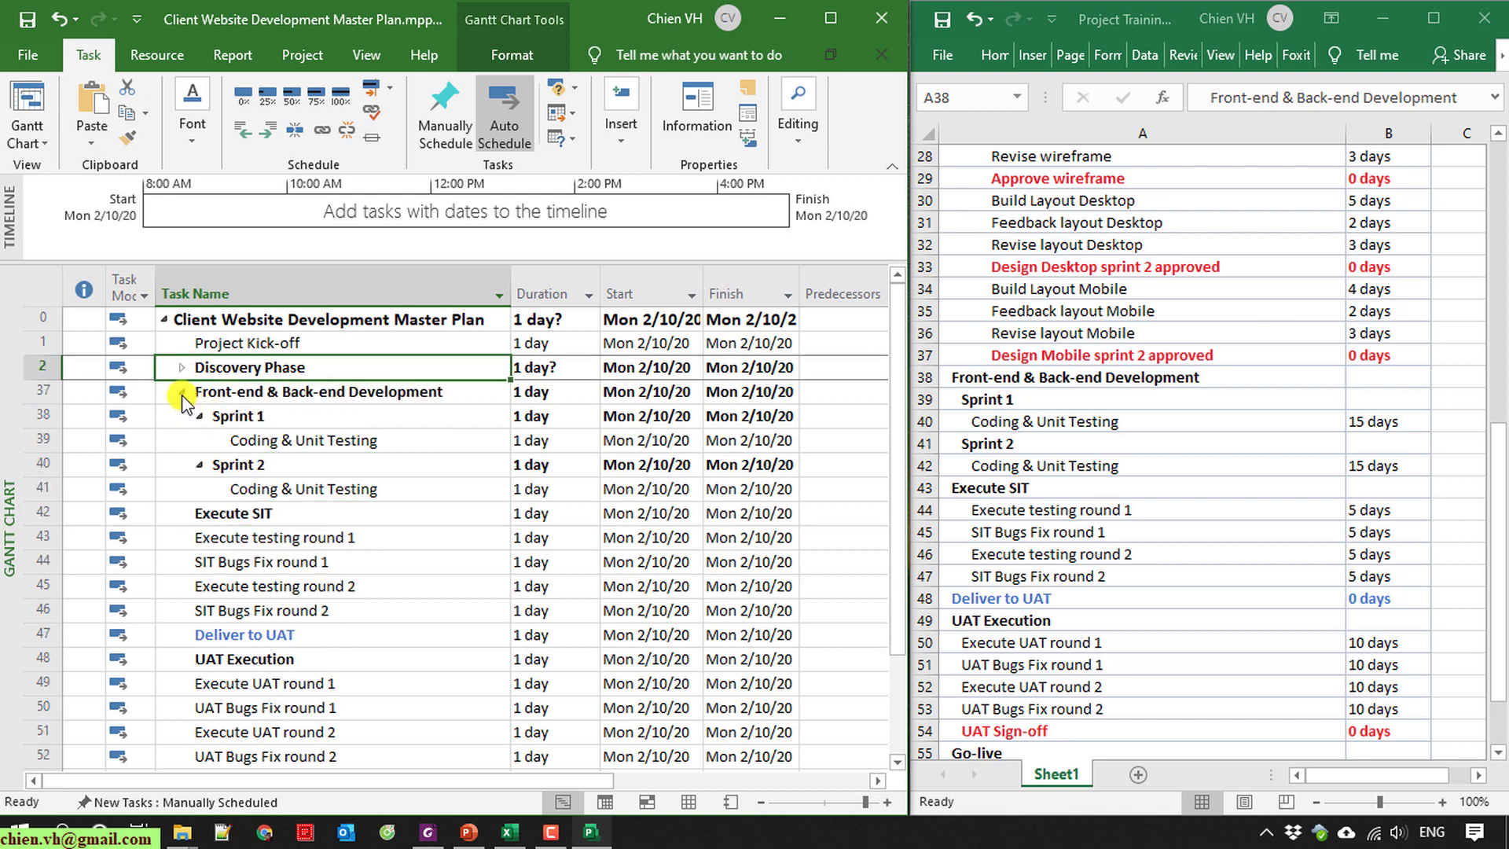
pyautogui.click(182, 392)
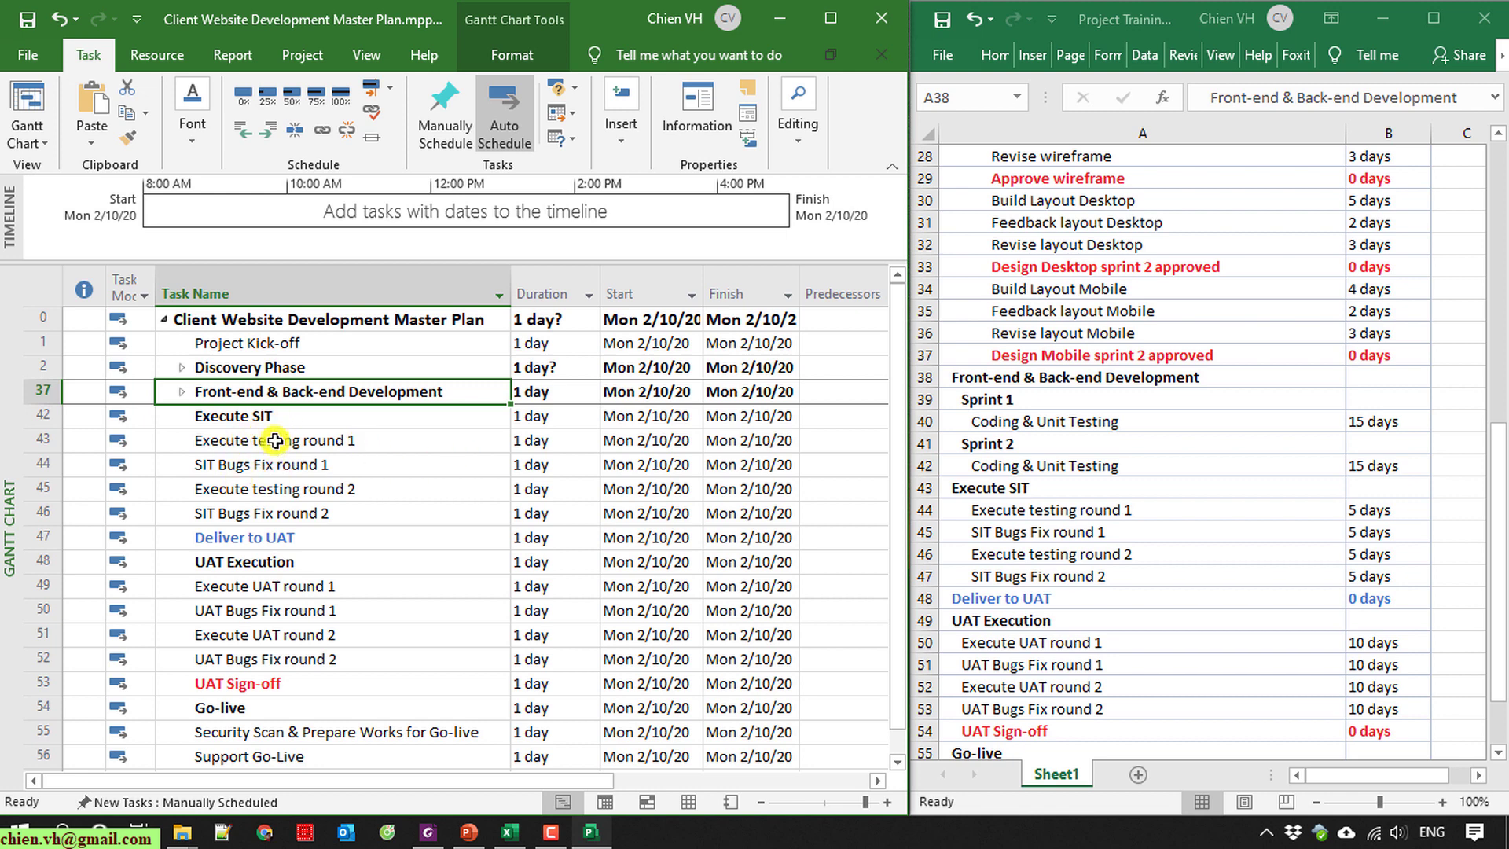
# Indent Execute testing round 1 through SIT Bugs Fix round 2 under Execute SIT and collapse that group.
pyautogui.moveTo(275, 441); pyautogui.dragTo(279, 514)
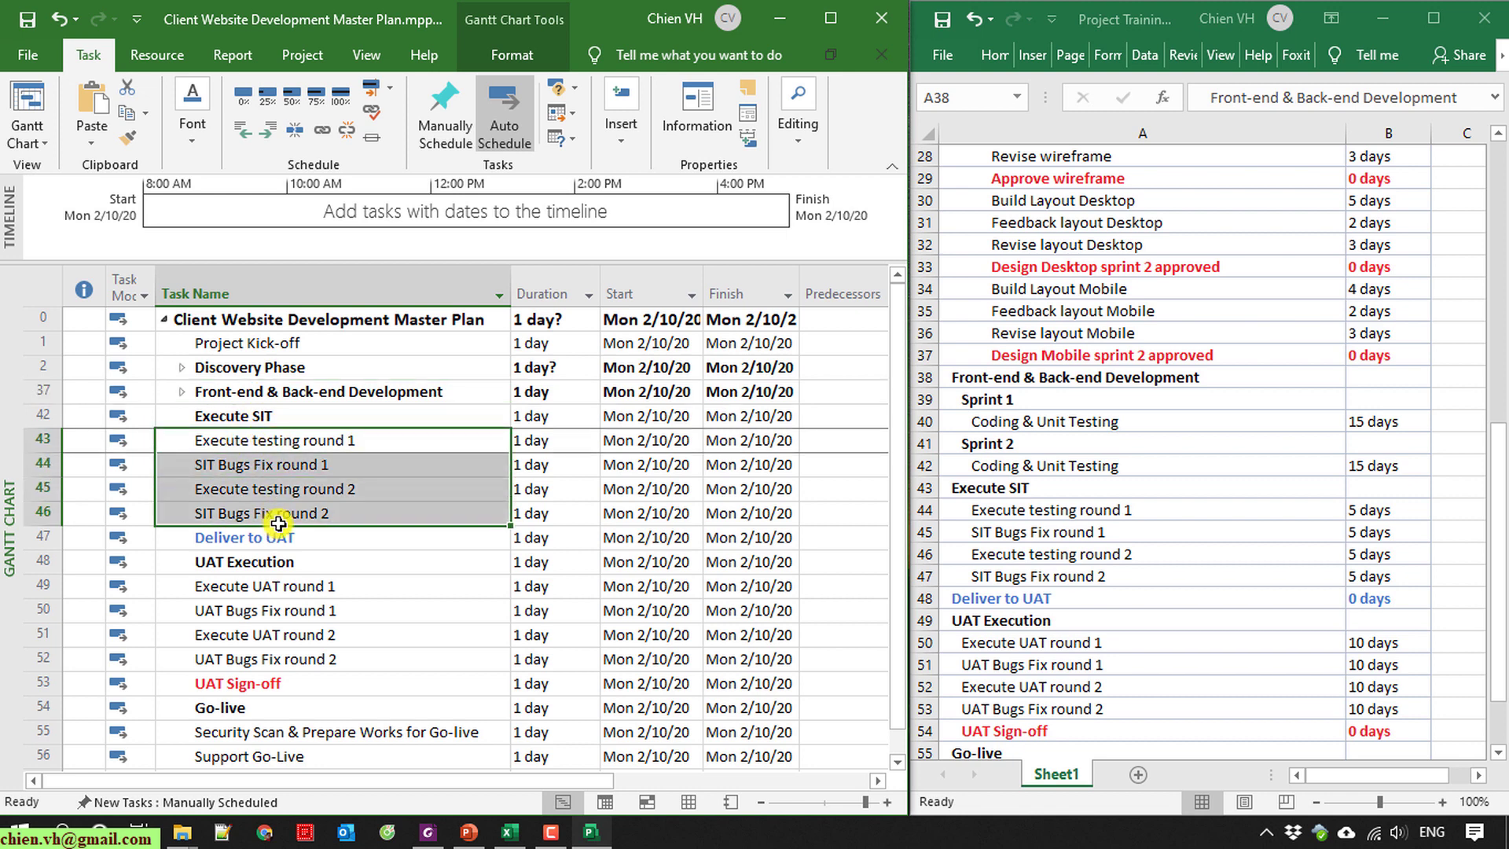
pyautogui.click(270, 132)
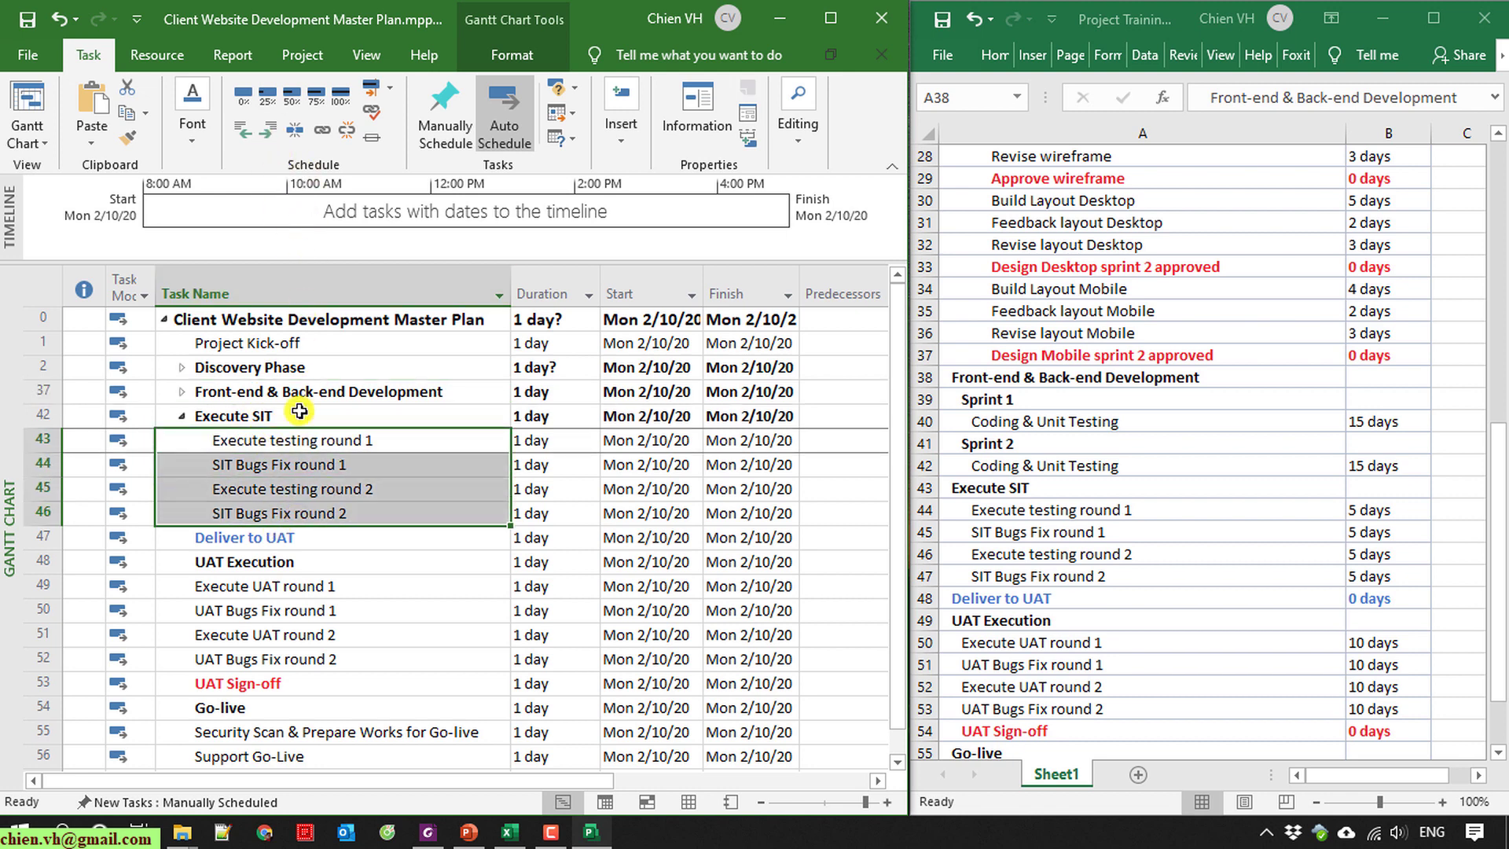
pyautogui.click(182, 417)
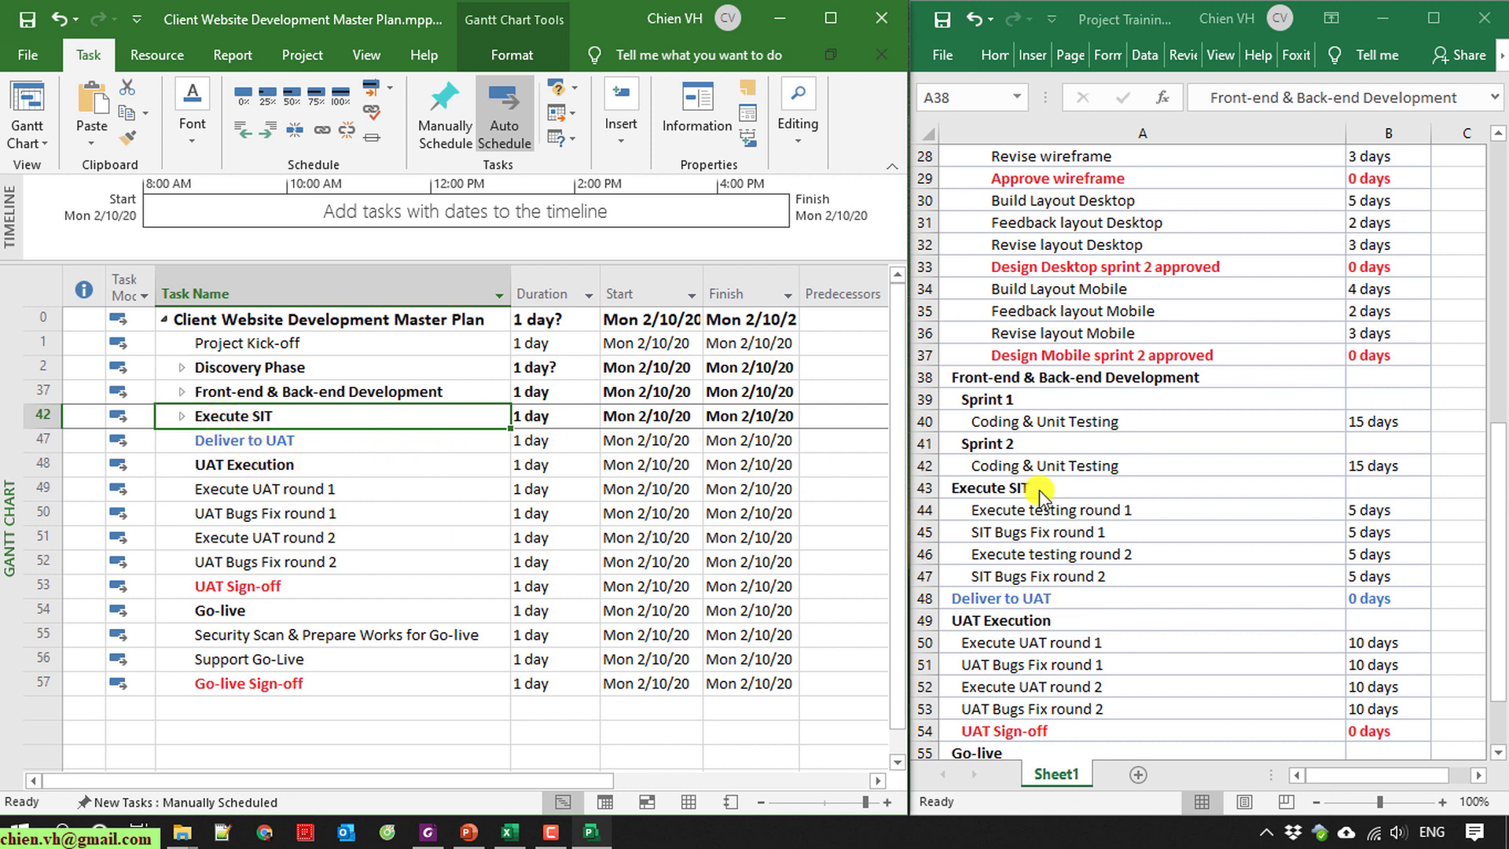
# Set the duration of Deliver to UAT to 0 days.
pyautogui.click(538, 438)
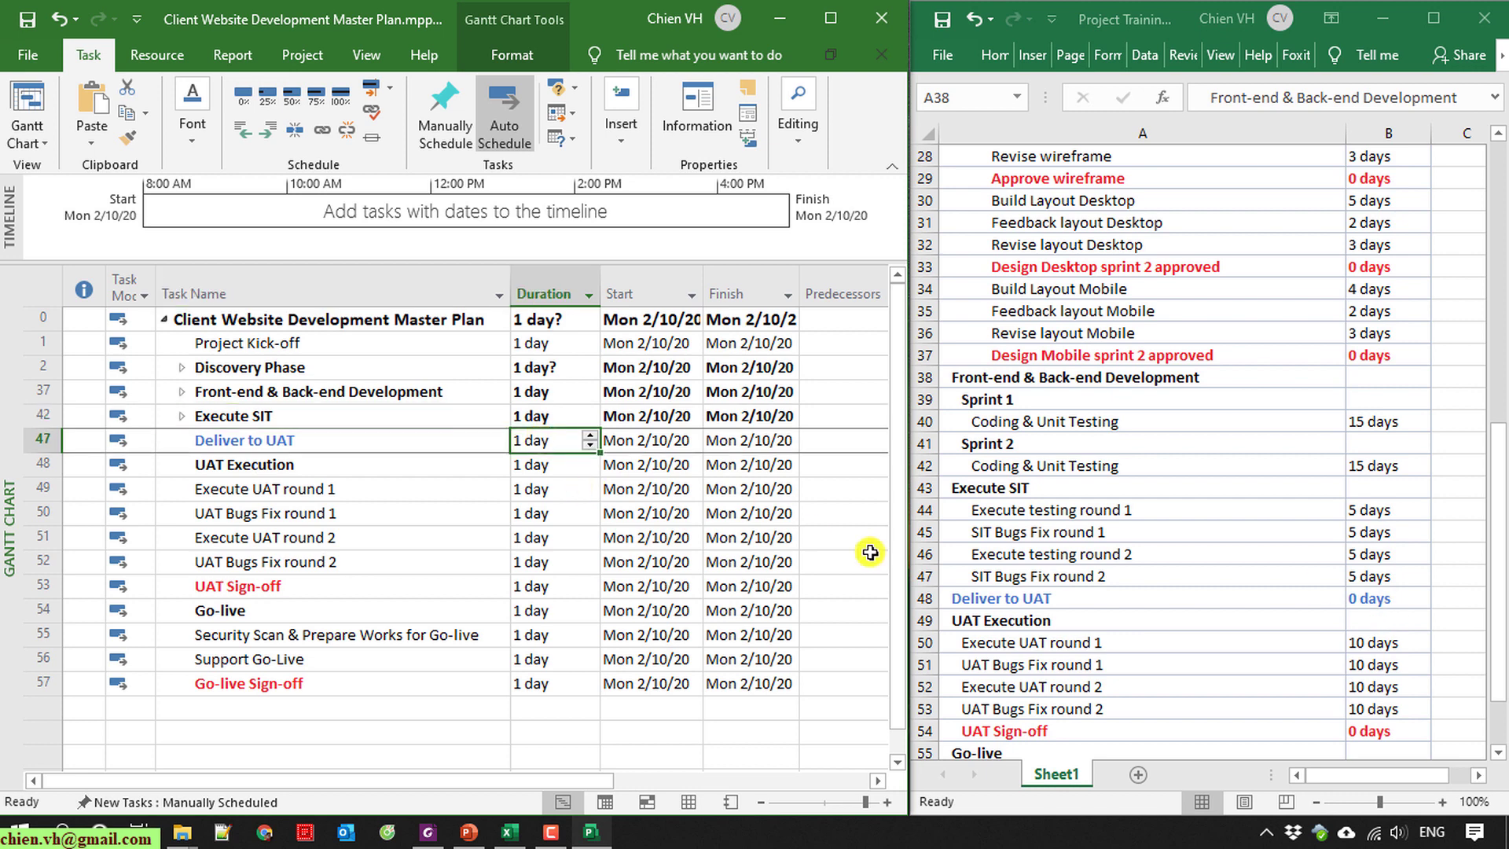
pyautogui.write('0')
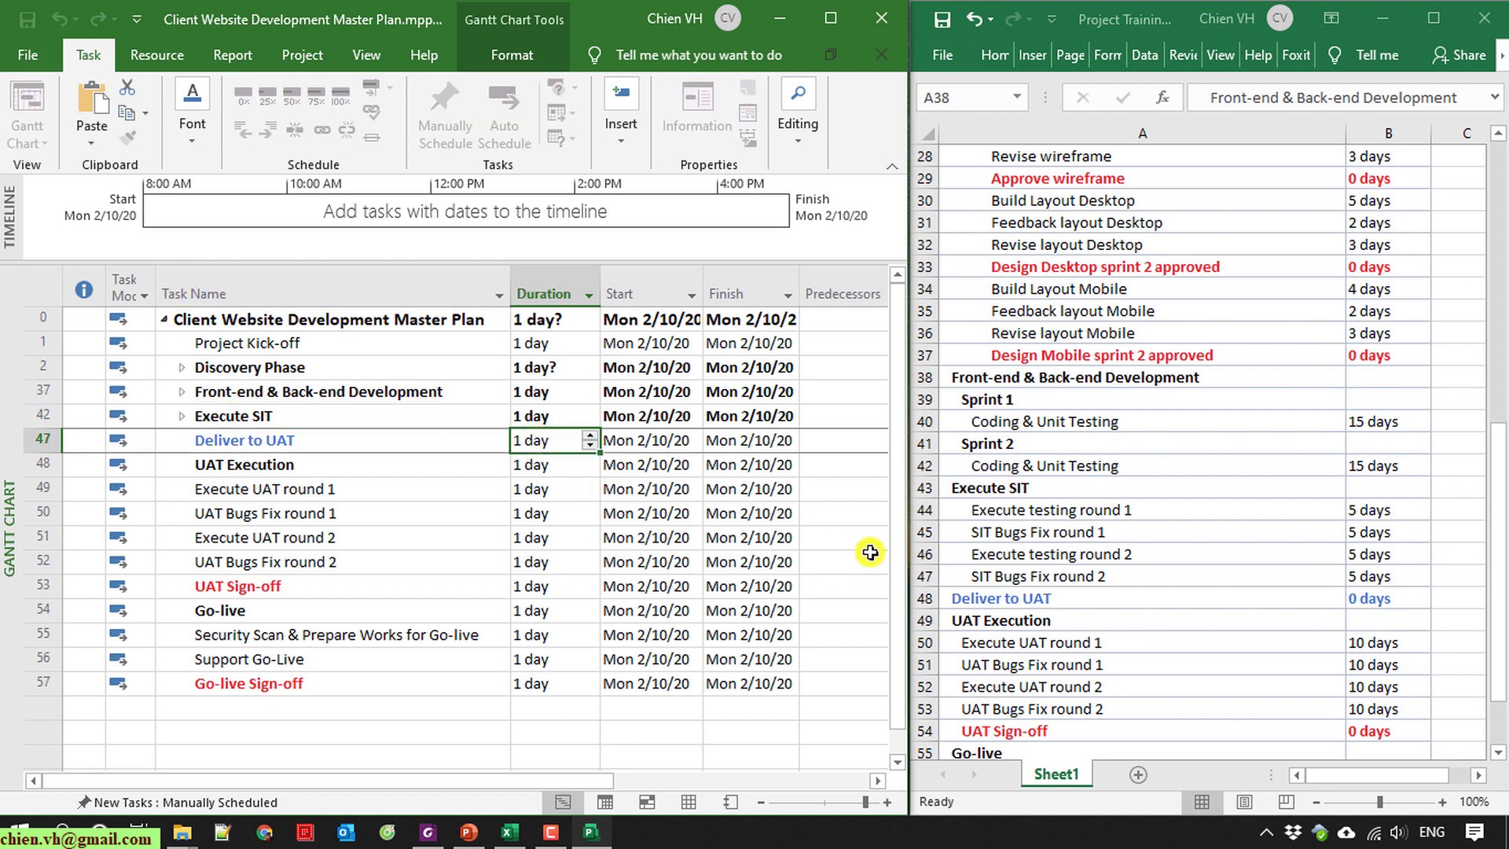
pyautogui.press('Return')
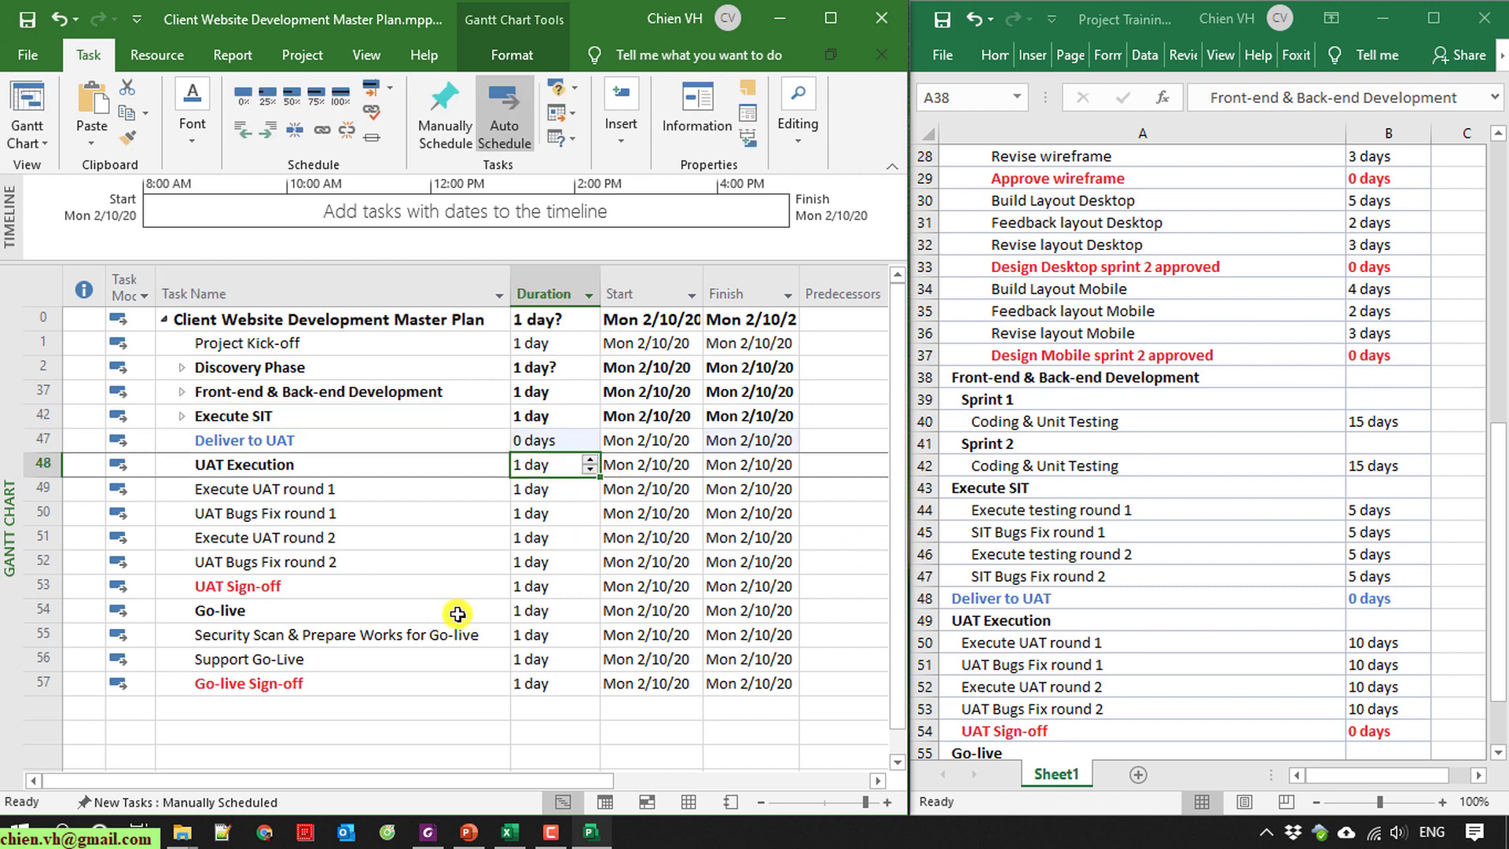
# Indent Execute UAT round 1 through UAT Sign-off under UAT Execution as in the Excel list, and collapse that group.
pyautogui.click(1132, 623)
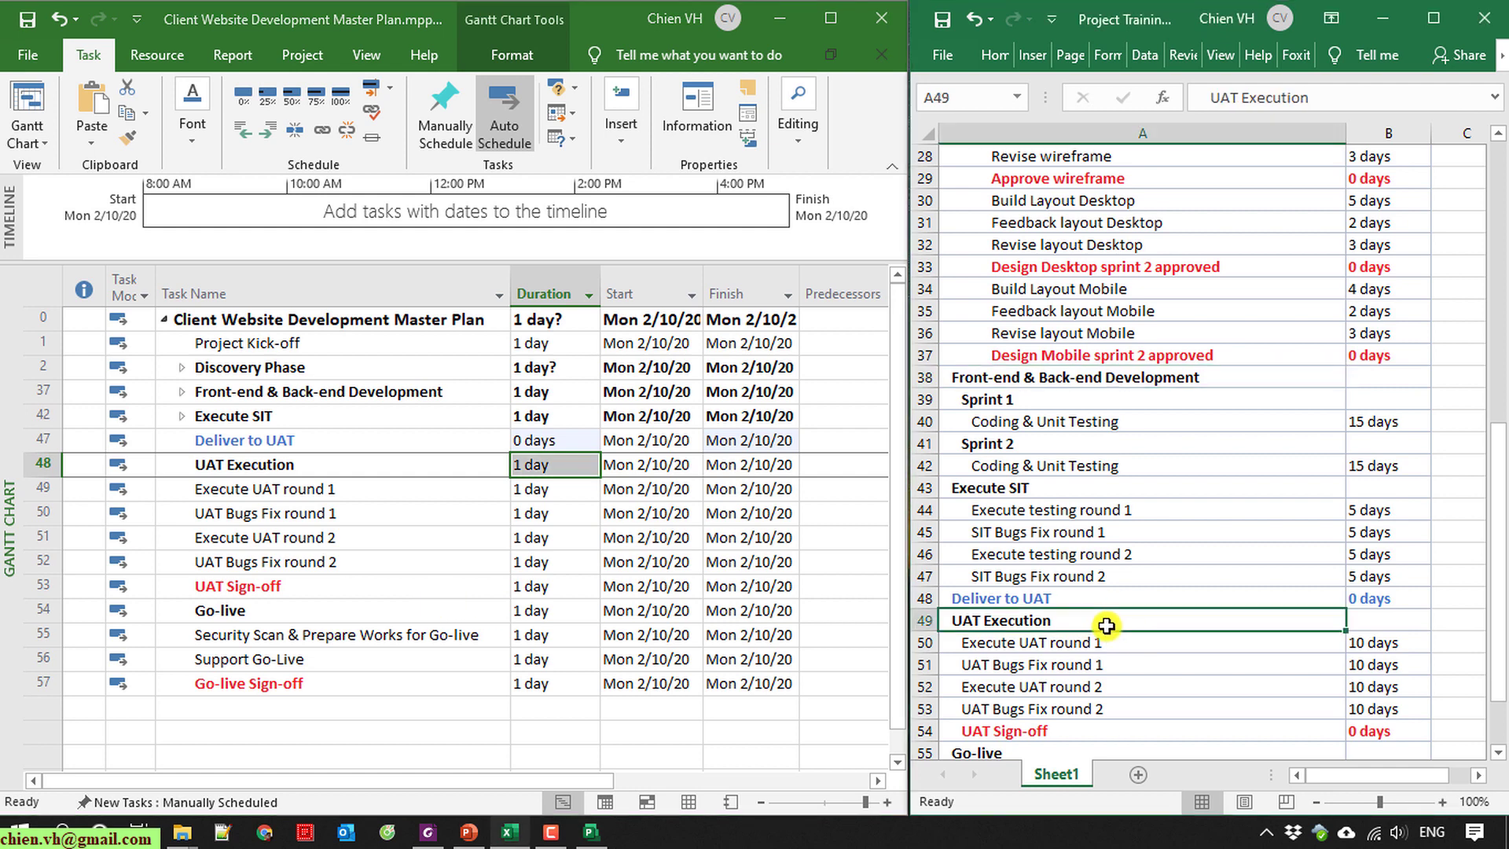
pyautogui.scroll(-2, 1108, 623)
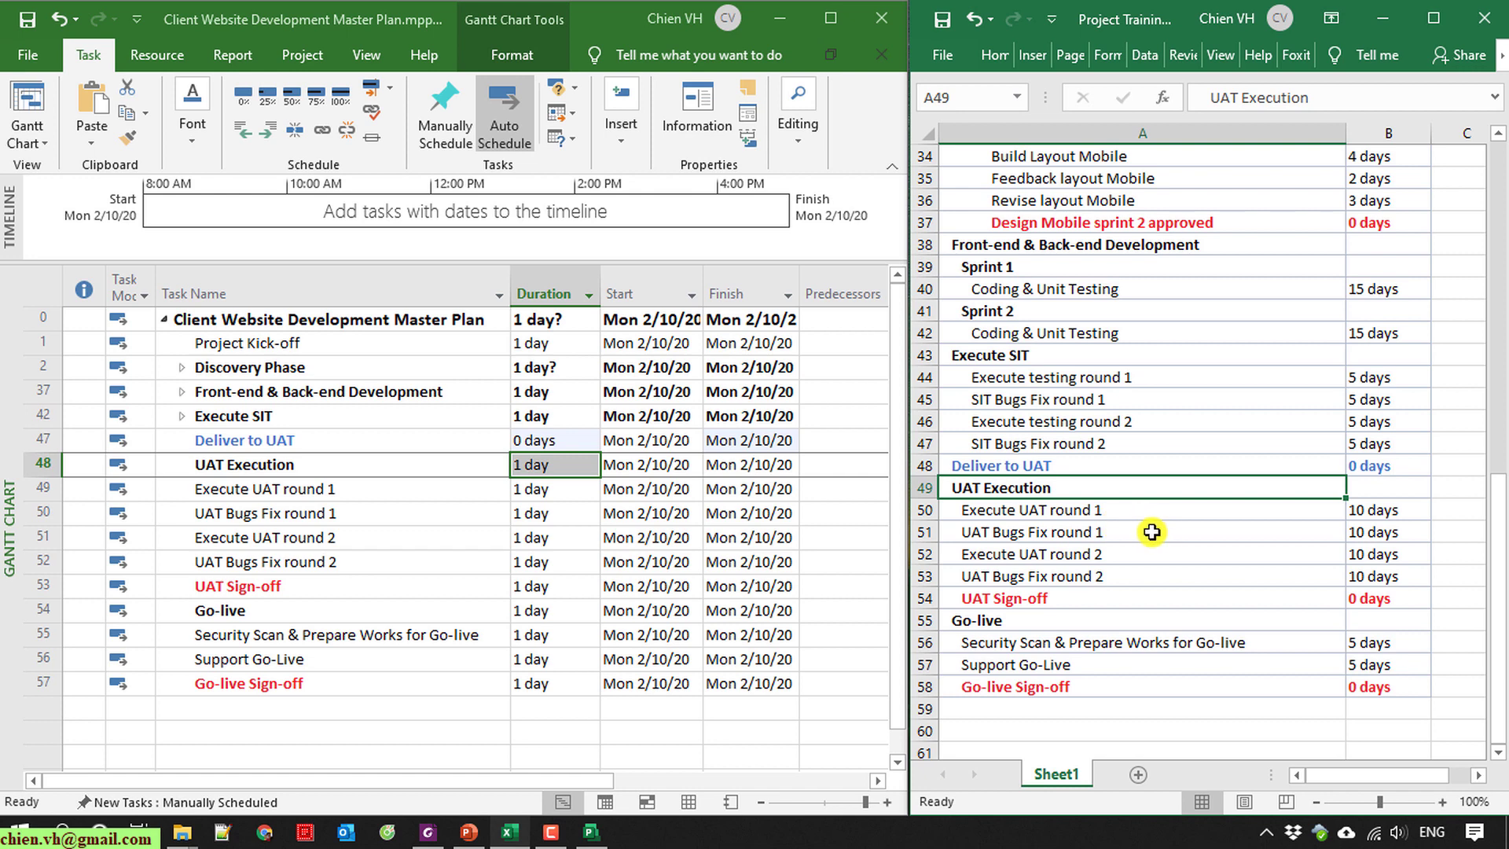
pyautogui.moveTo(268, 489); pyautogui.dragTo(263, 587)
pyautogui.click(268, 129)
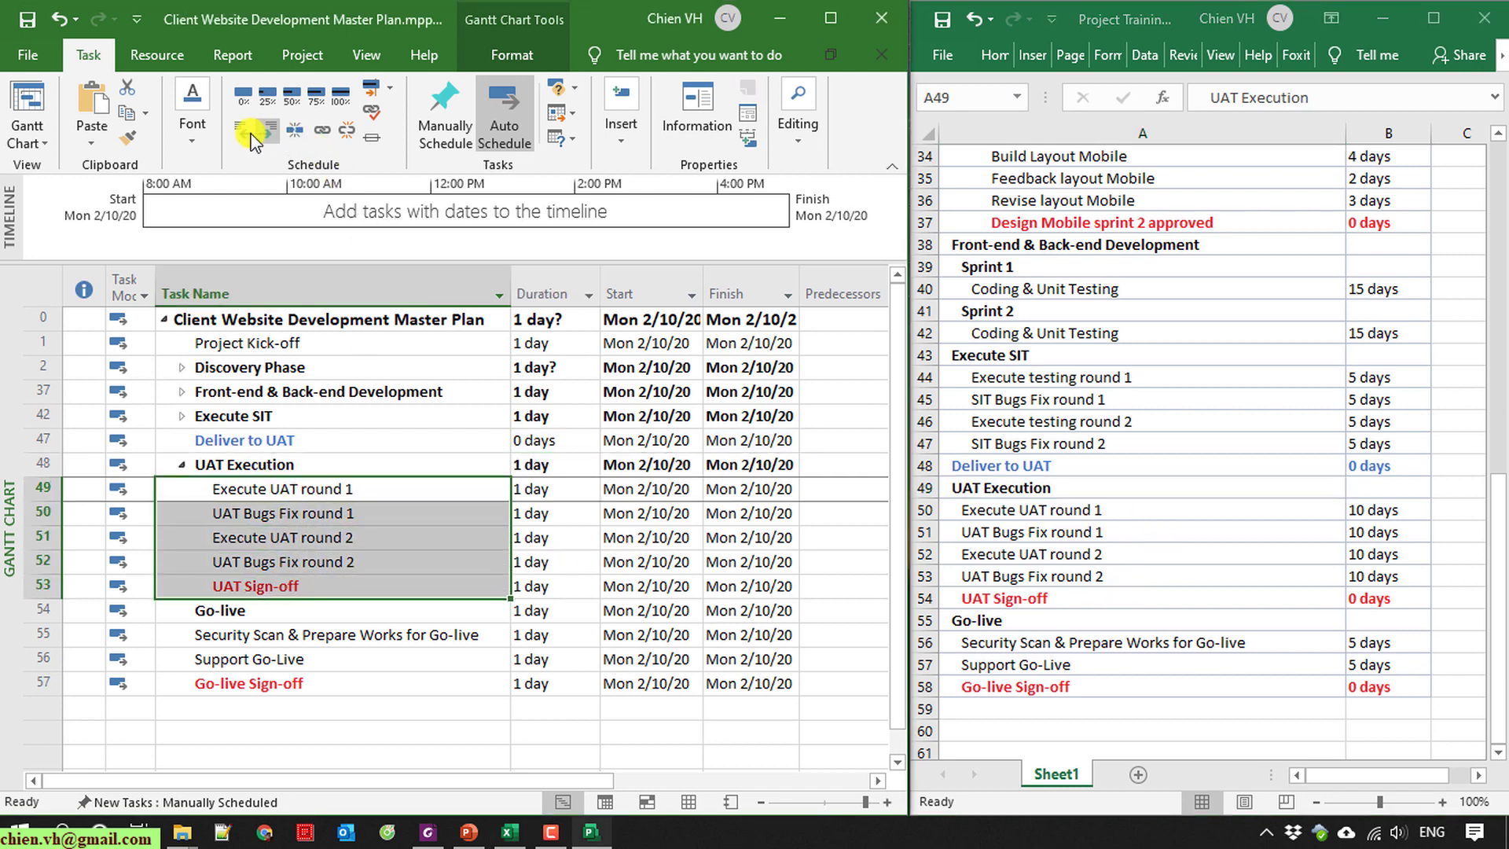
pyautogui.click(182, 466)
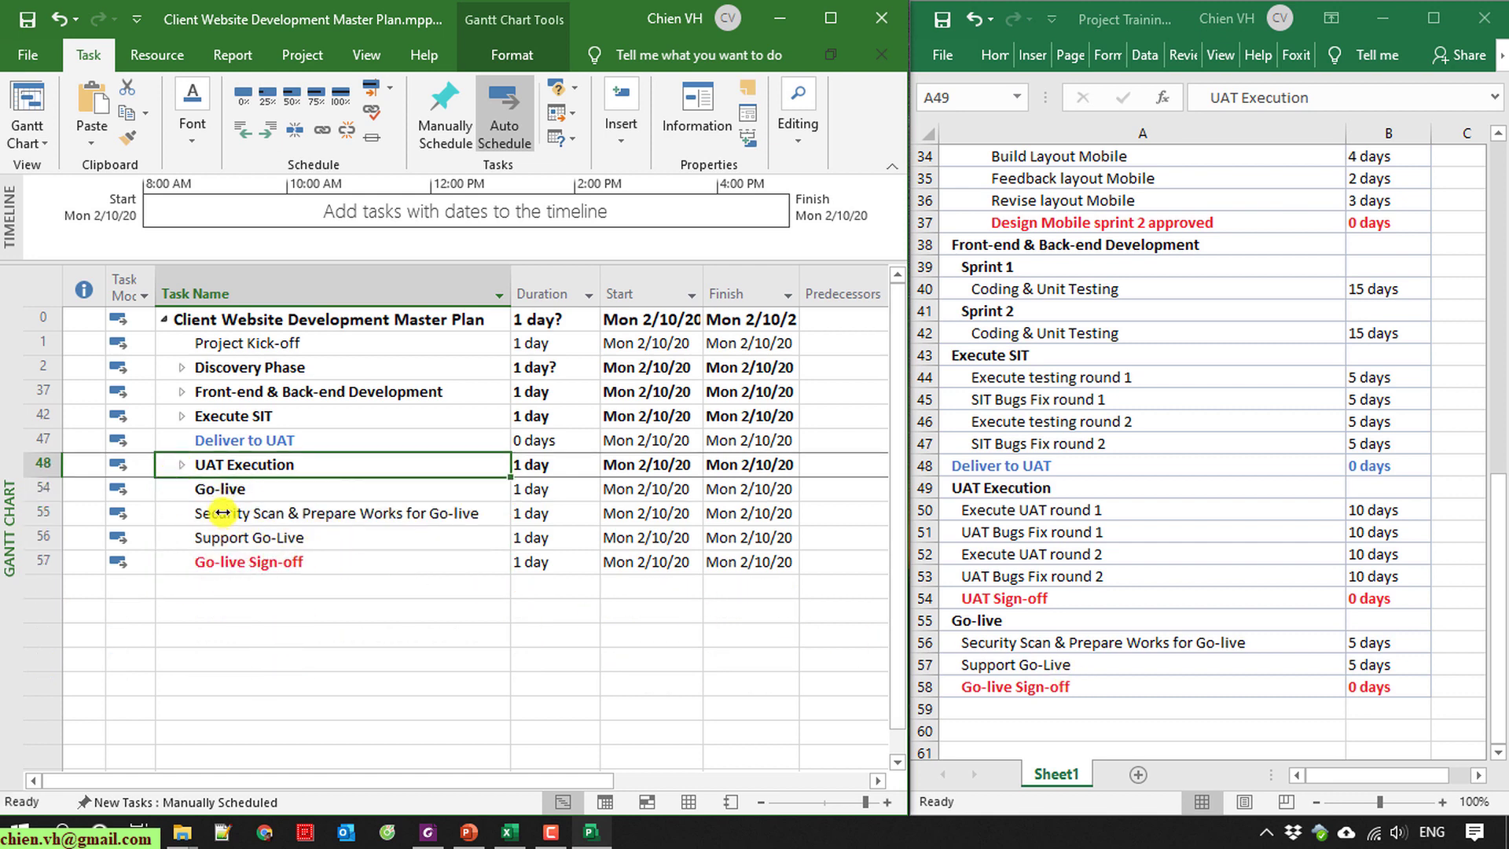
# Indent Security Scan & Prepare Works for Go-live through Go-live Sign-off under Go-live and collapse that group.
pyautogui.moveTo(222, 513); pyautogui.dragTo(296, 566)
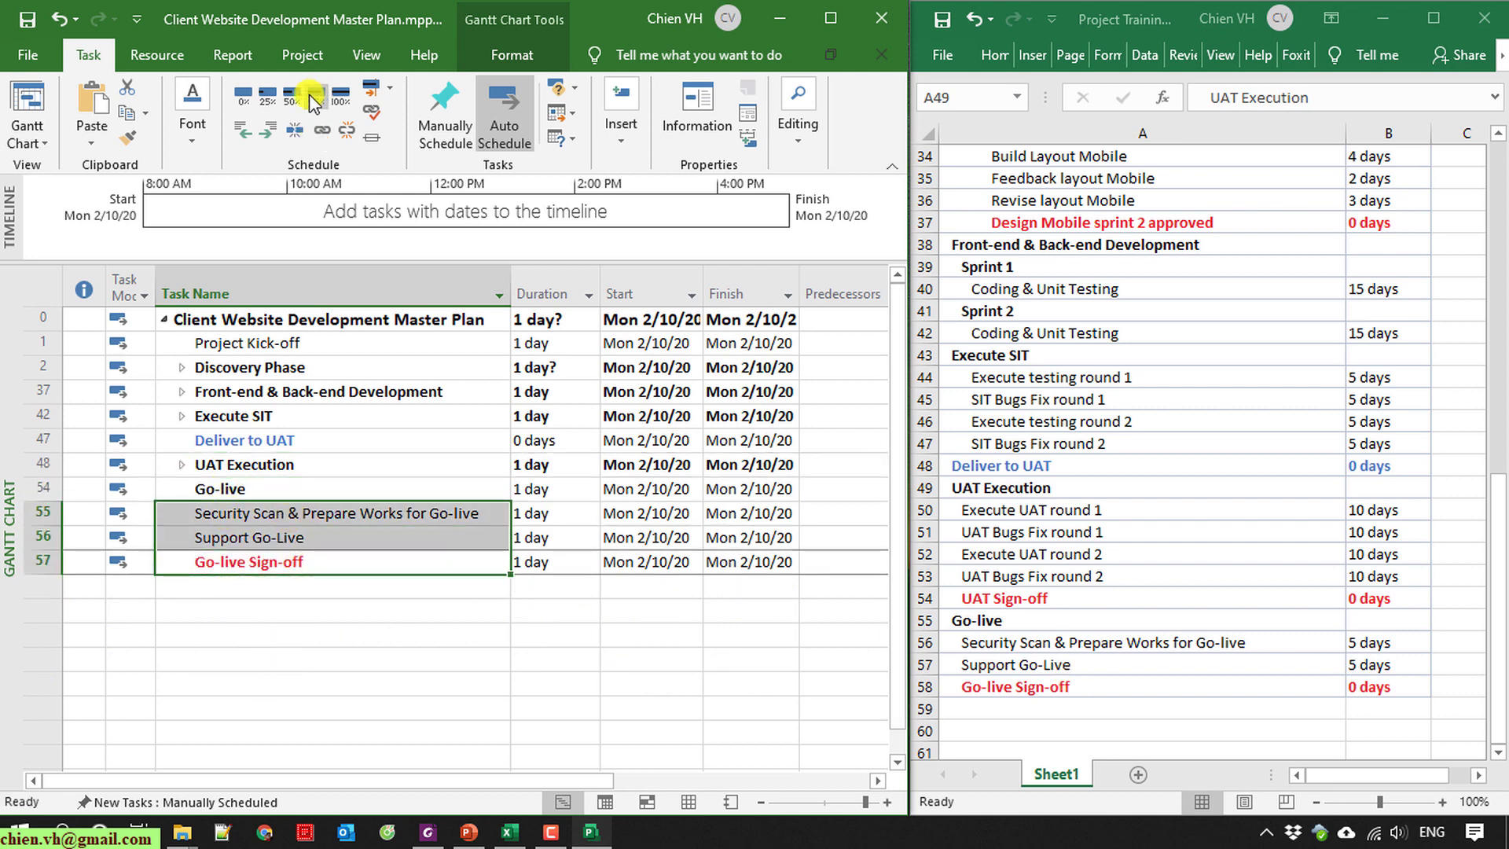
pyautogui.click(268, 129)
pyautogui.click(328, 657)
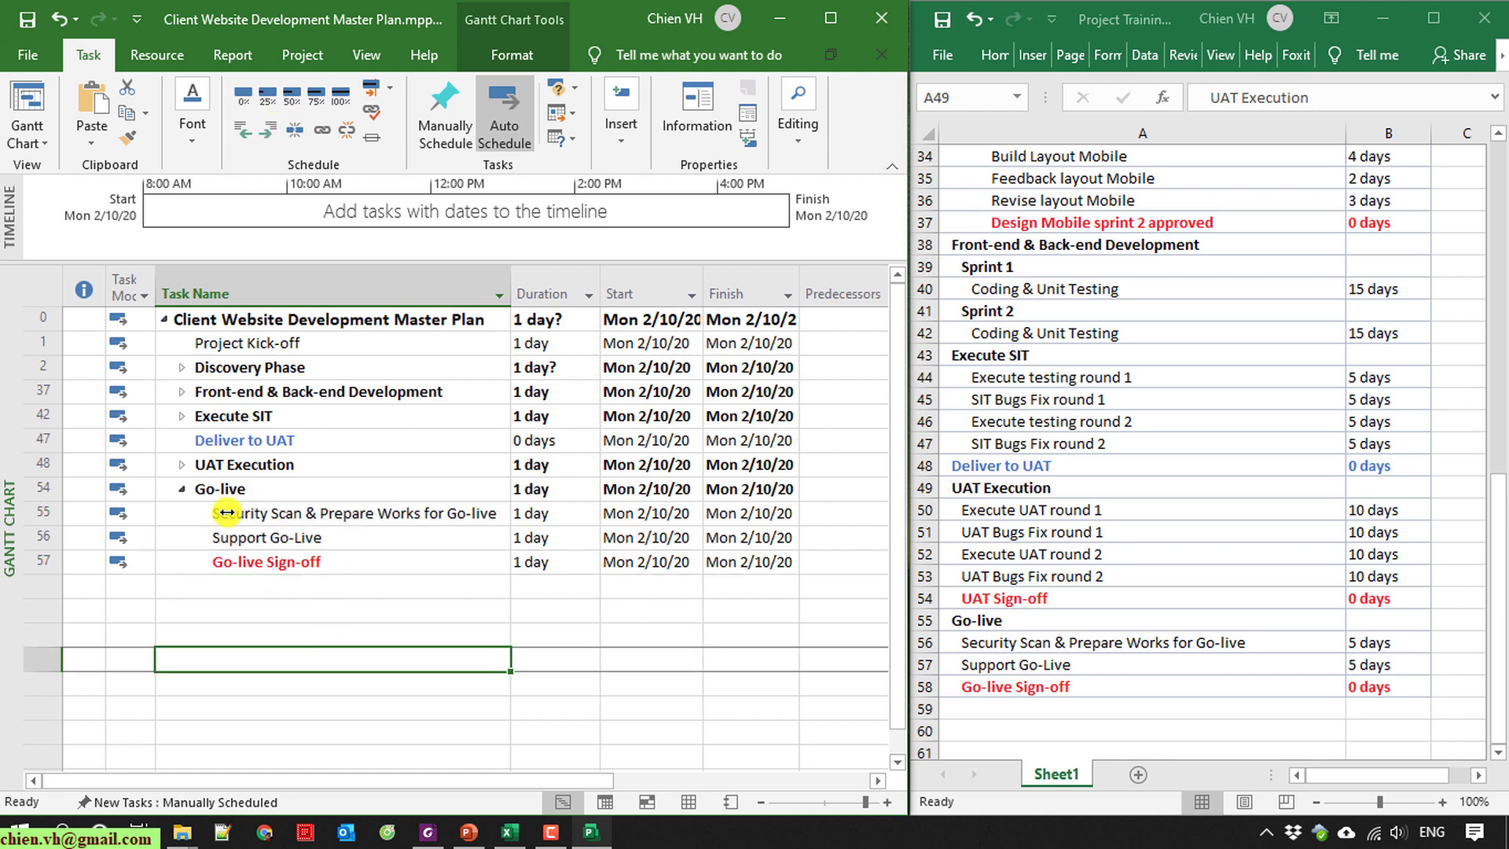
pyautogui.click(182, 489)
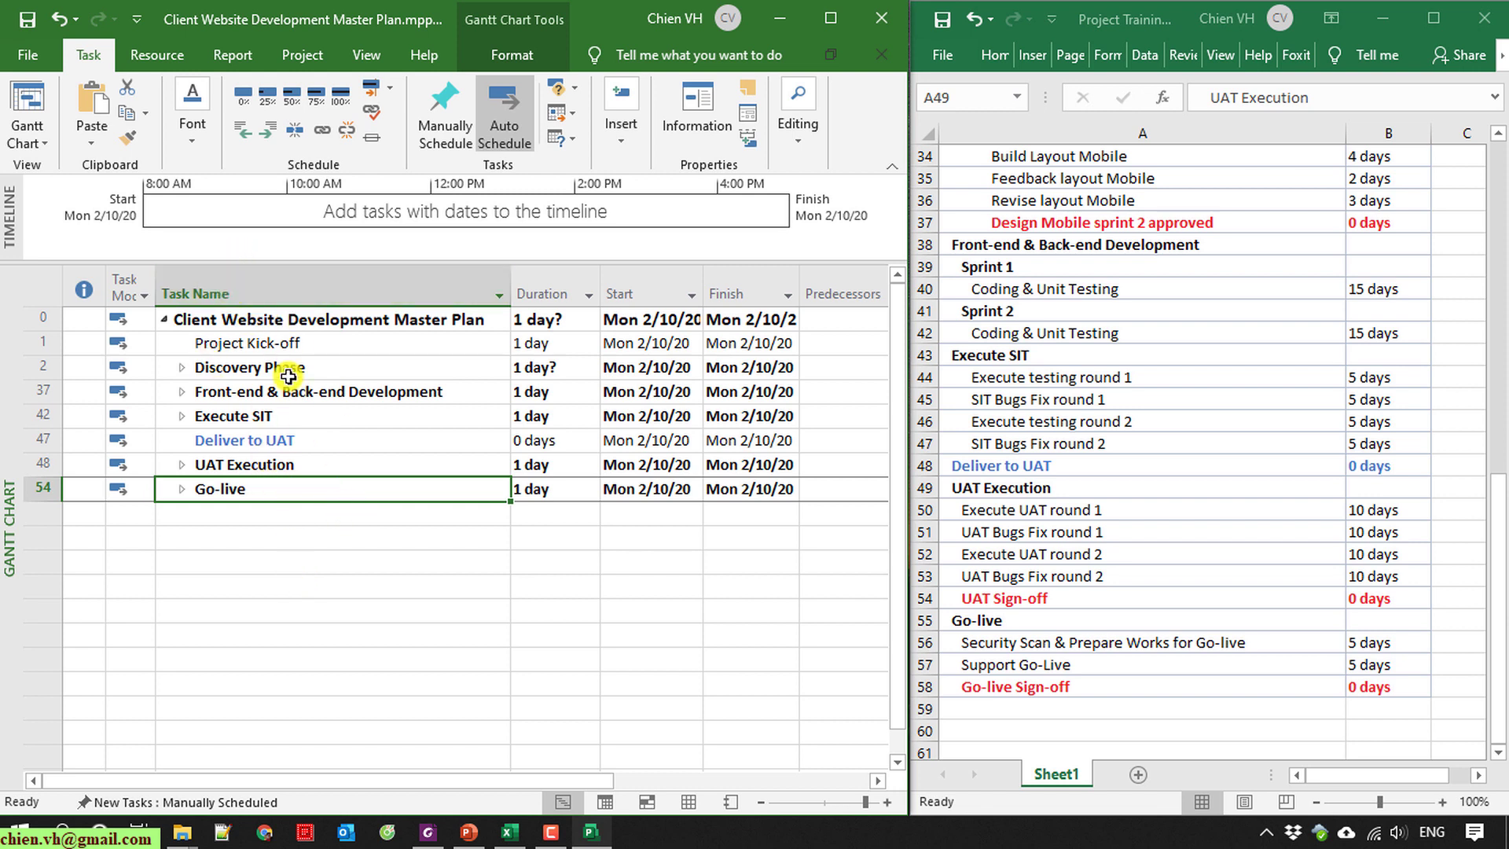
# Check the plan's outline against the Excel task list, expanding Discovery Phase with Requirements gathering and UX/UI Development and collapsing the phase again.
pyautogui.click(293, 342)
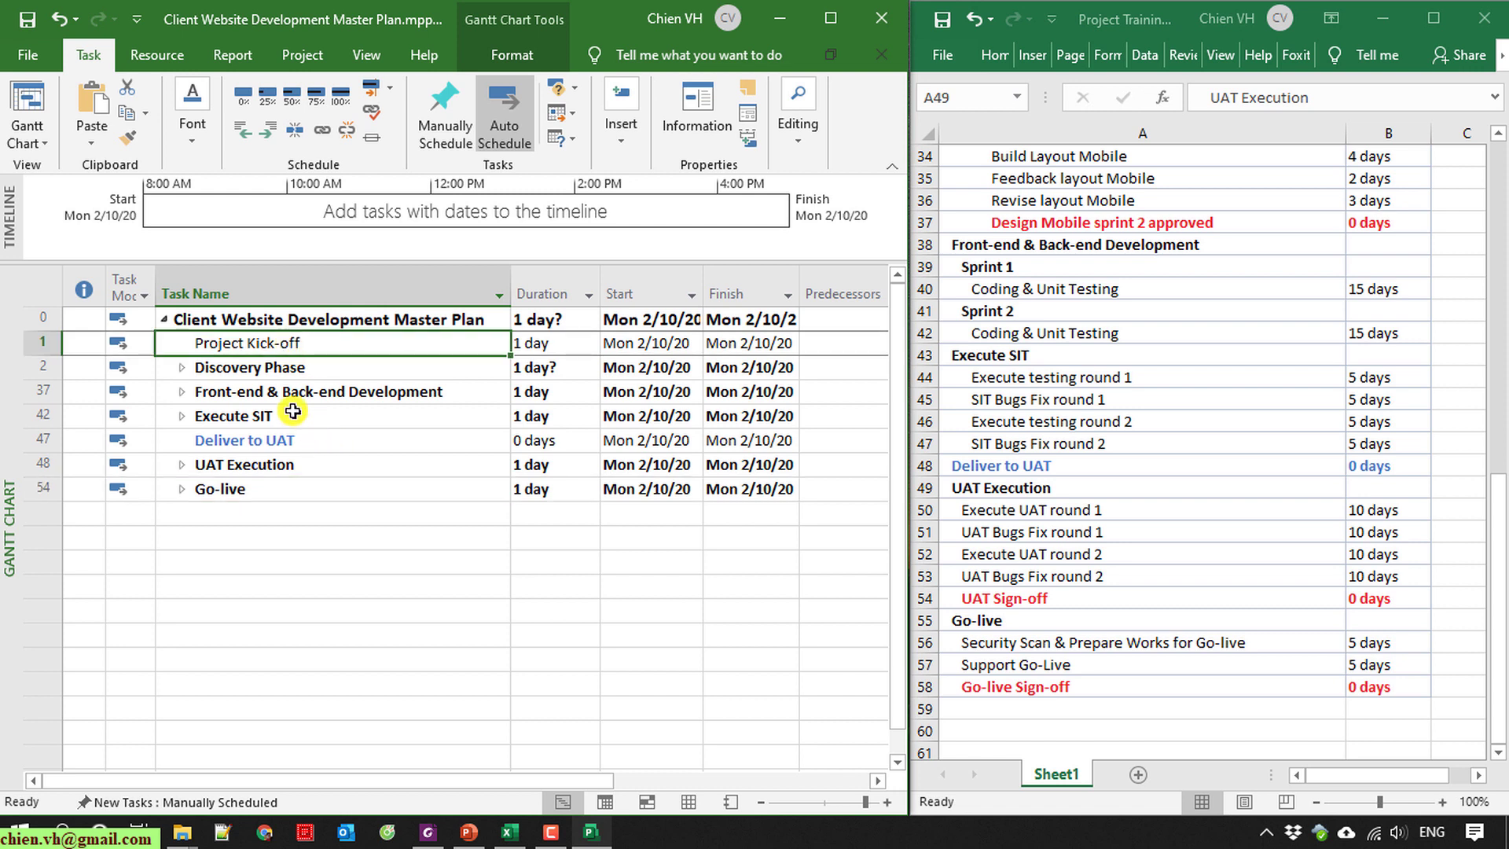
pyautogui.click(255, 370)
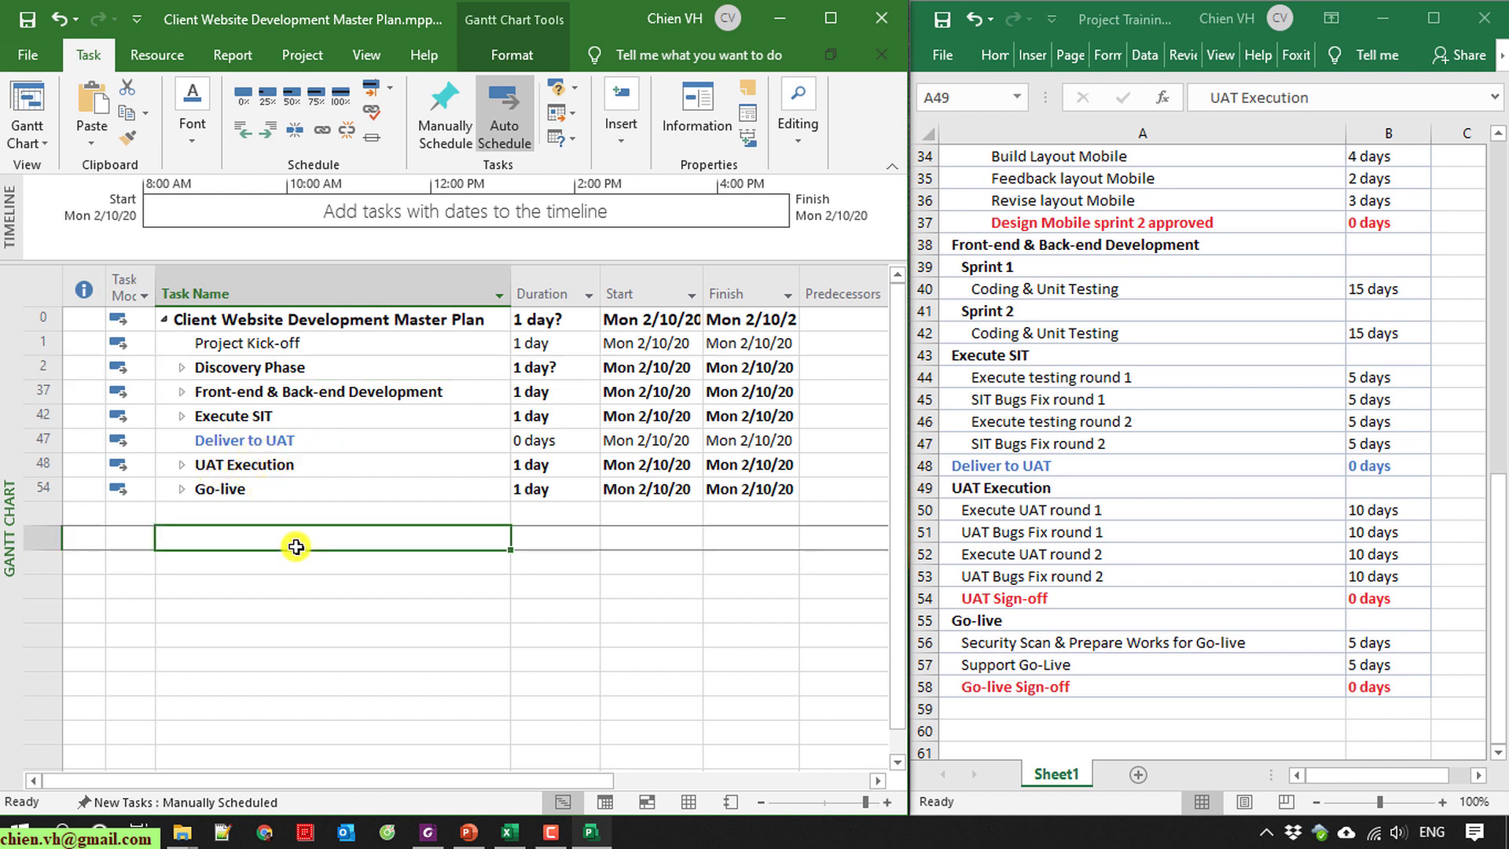
pyautogui.moveTo(296, 542); pyautogui.dragTo(290, 343)
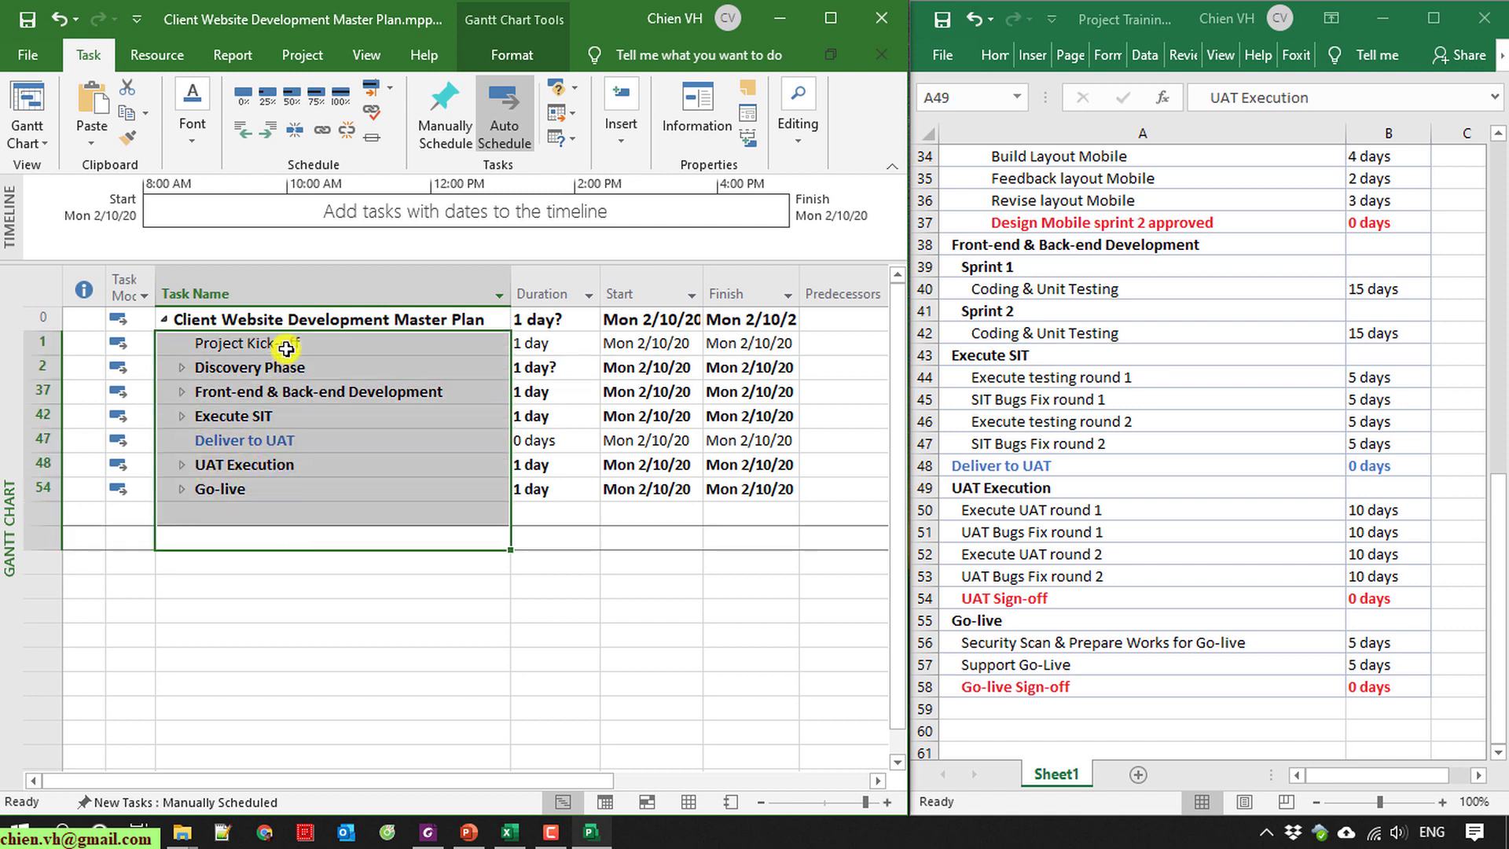
pyautogui.click(380, 602)
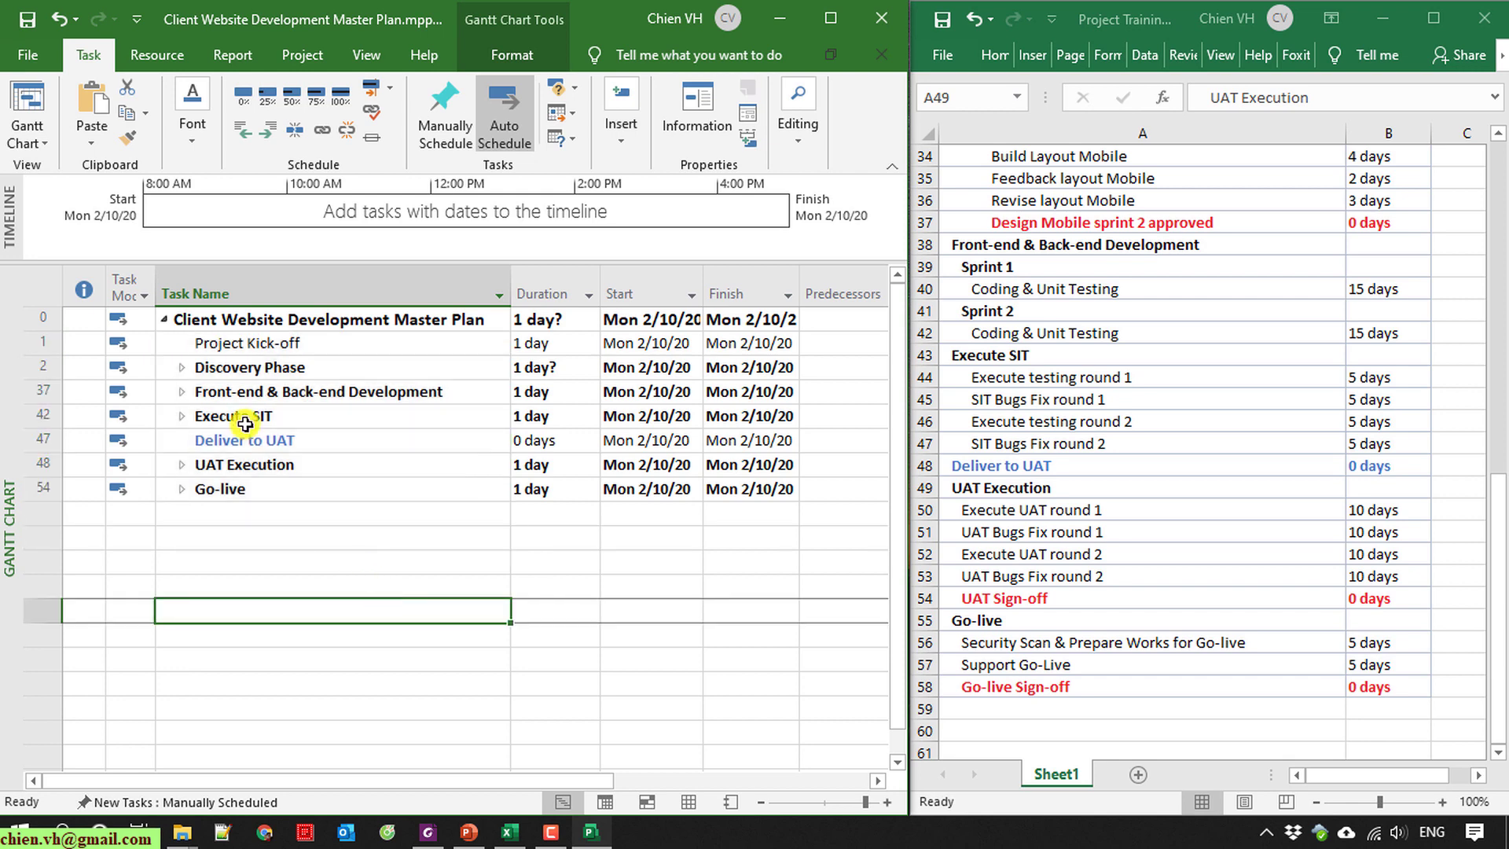
pyautogui.click(182, 369)
pyautogui.click(197, 391)
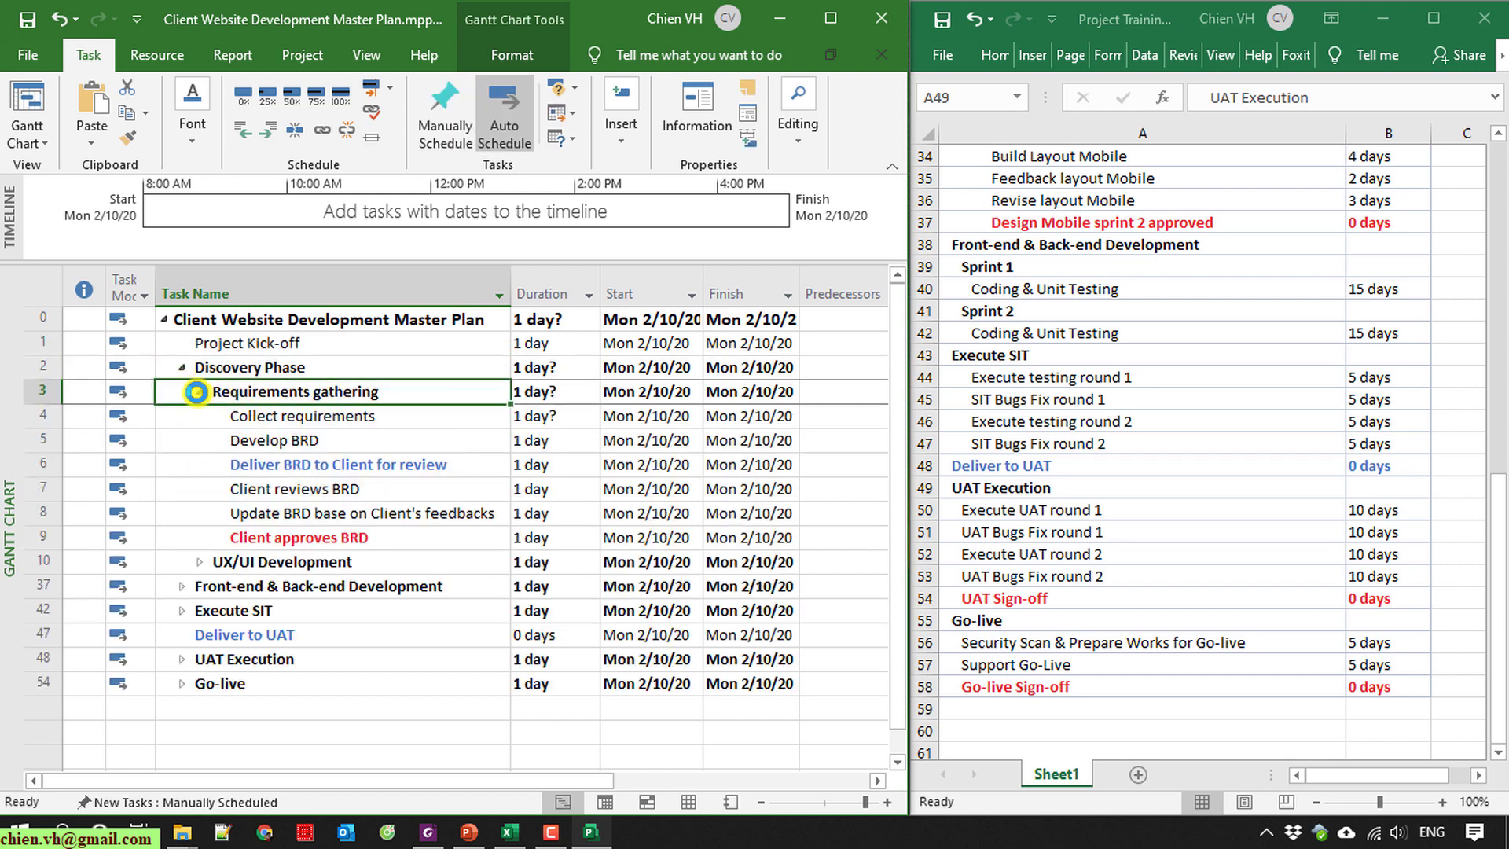
pyautogui.click(198, 561)
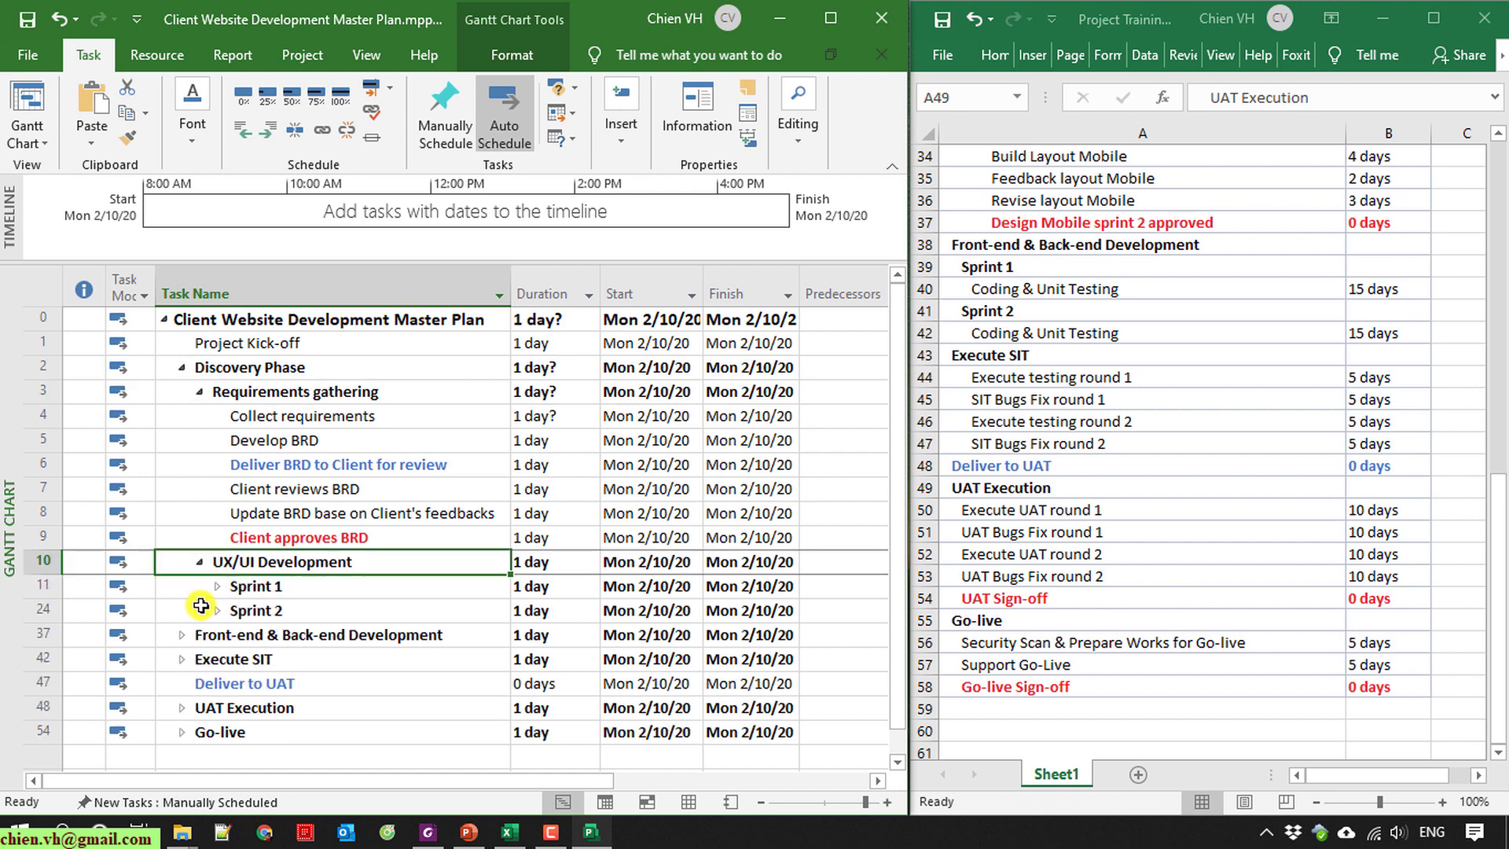
pyautogui.click(182, 369)
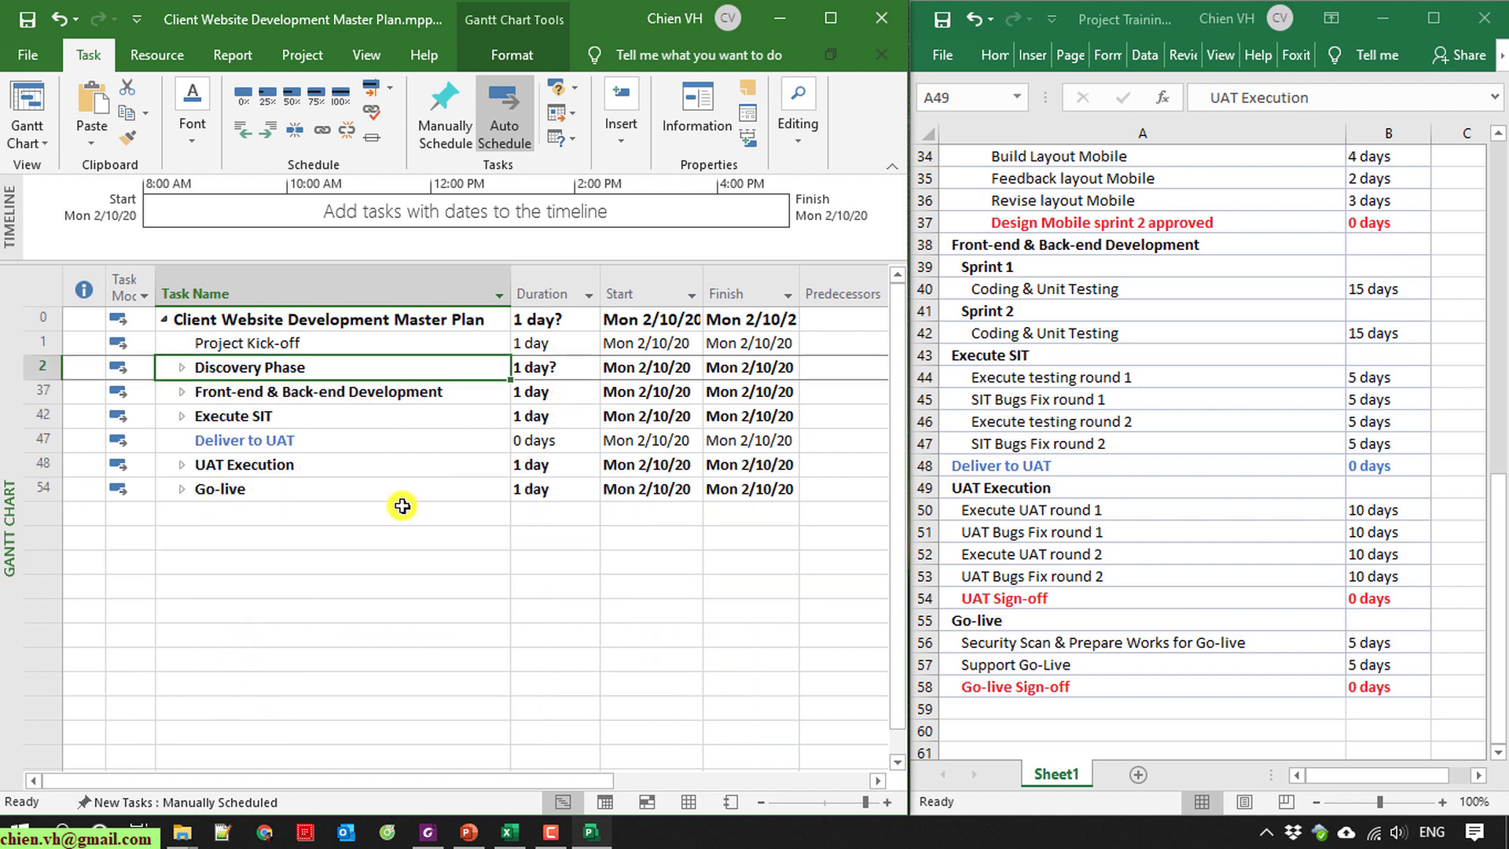
pyautogui.click(383, 536)
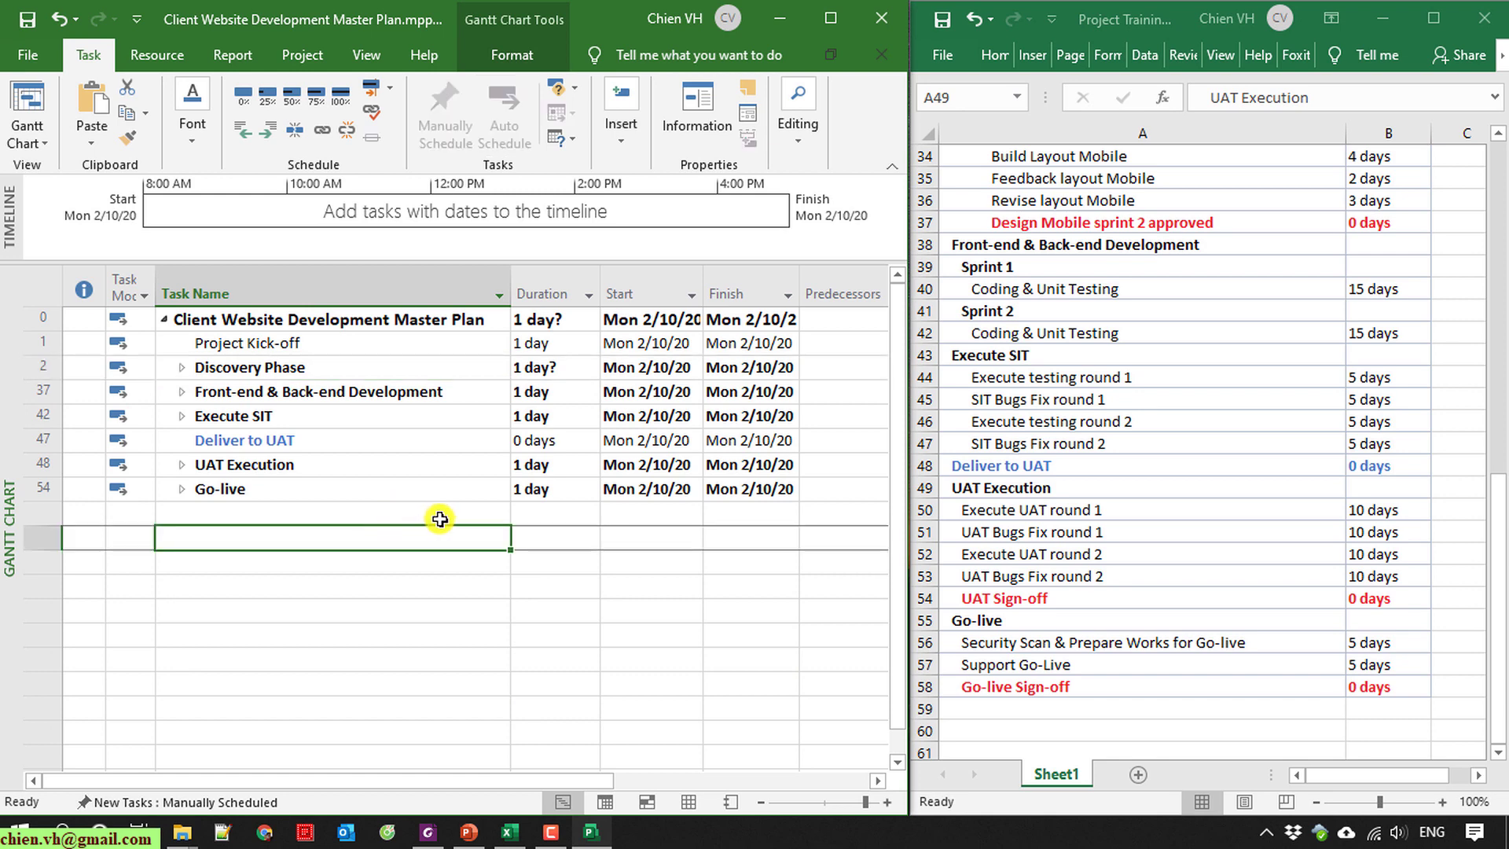
pyautogui.scroll(-2, 1175, 573)
pyautogui.scroll(3, 1179, 573)
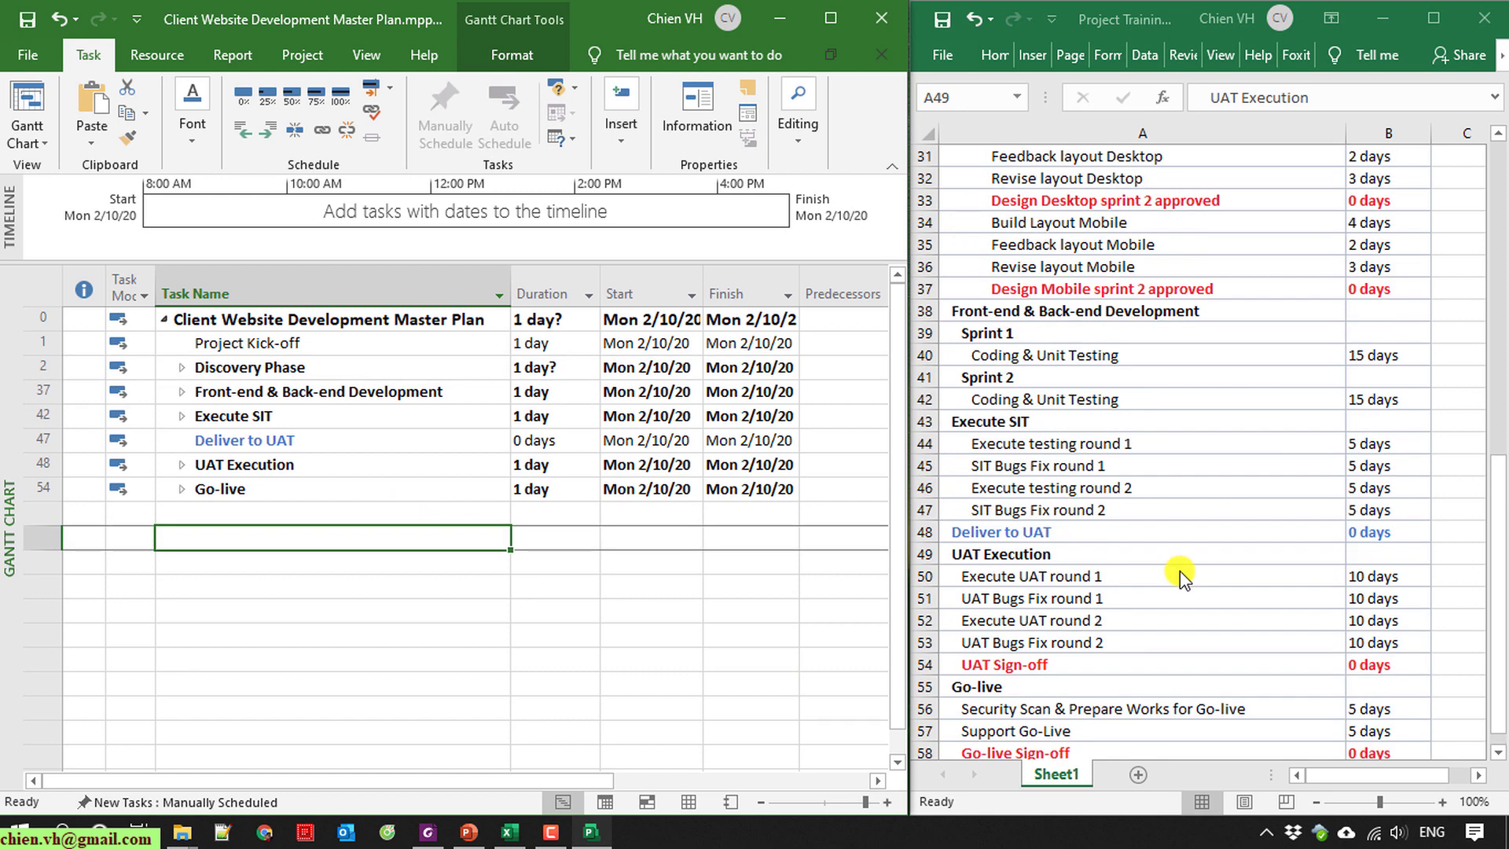
pyautogui.scroll(10, 1194, 566)
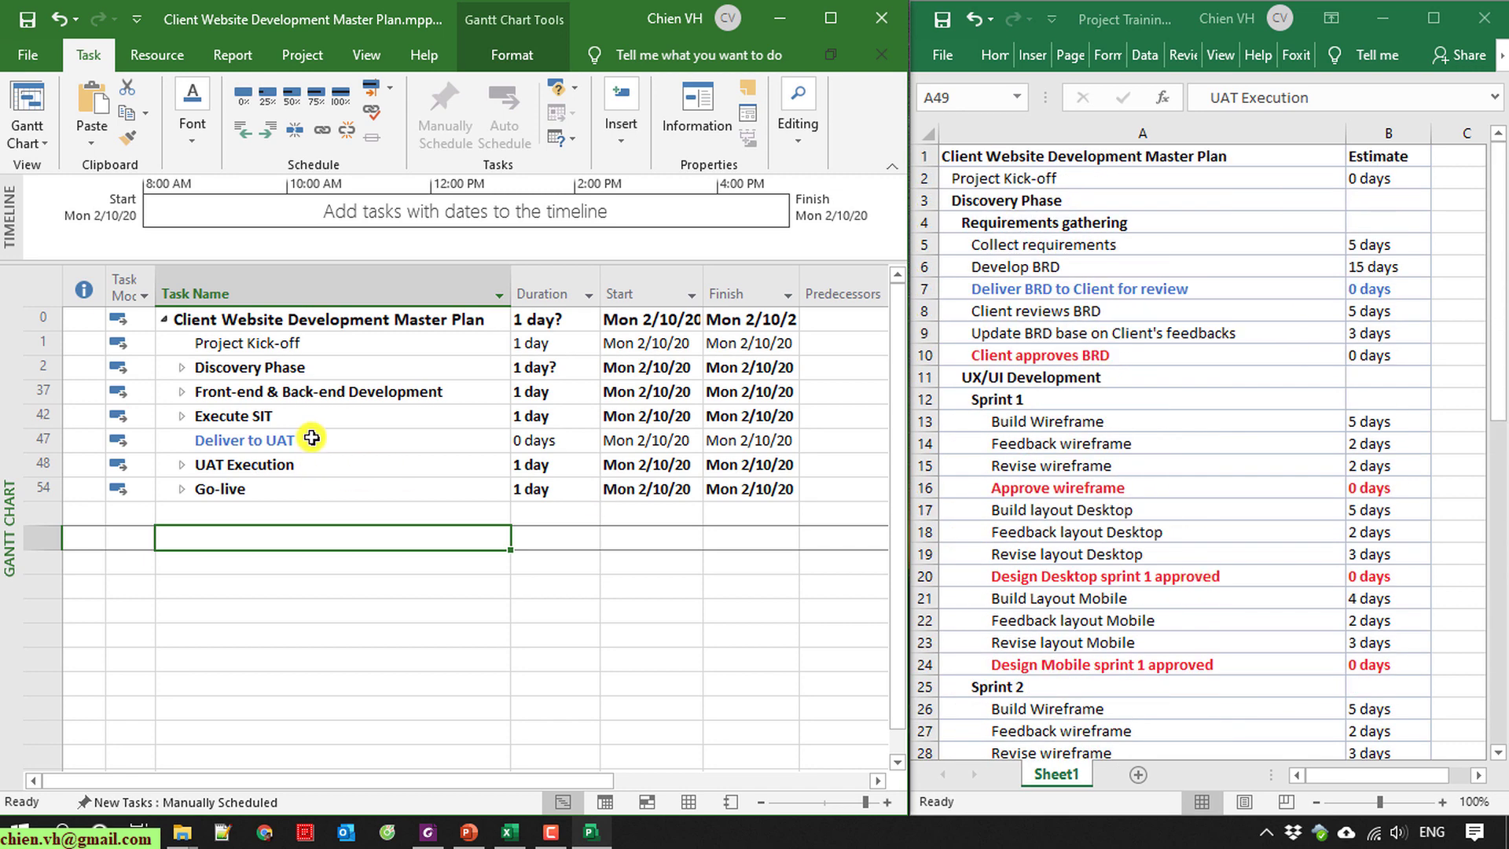
# Select the whole Task Name column and expand the plan to show all subtasks.
pyautogui.click(259, 276)
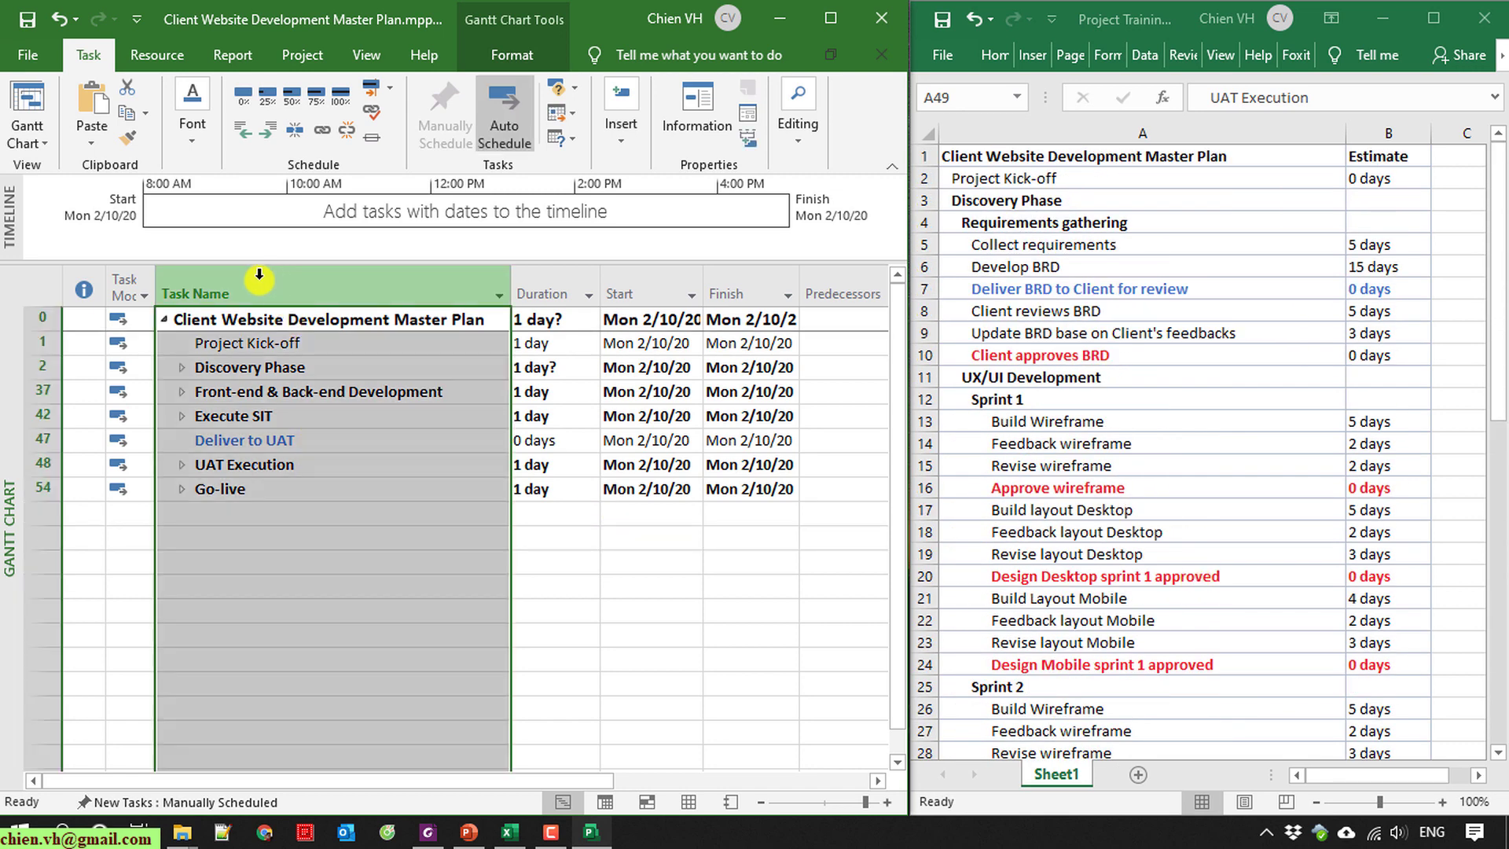
pyautogui.click(363, 57)
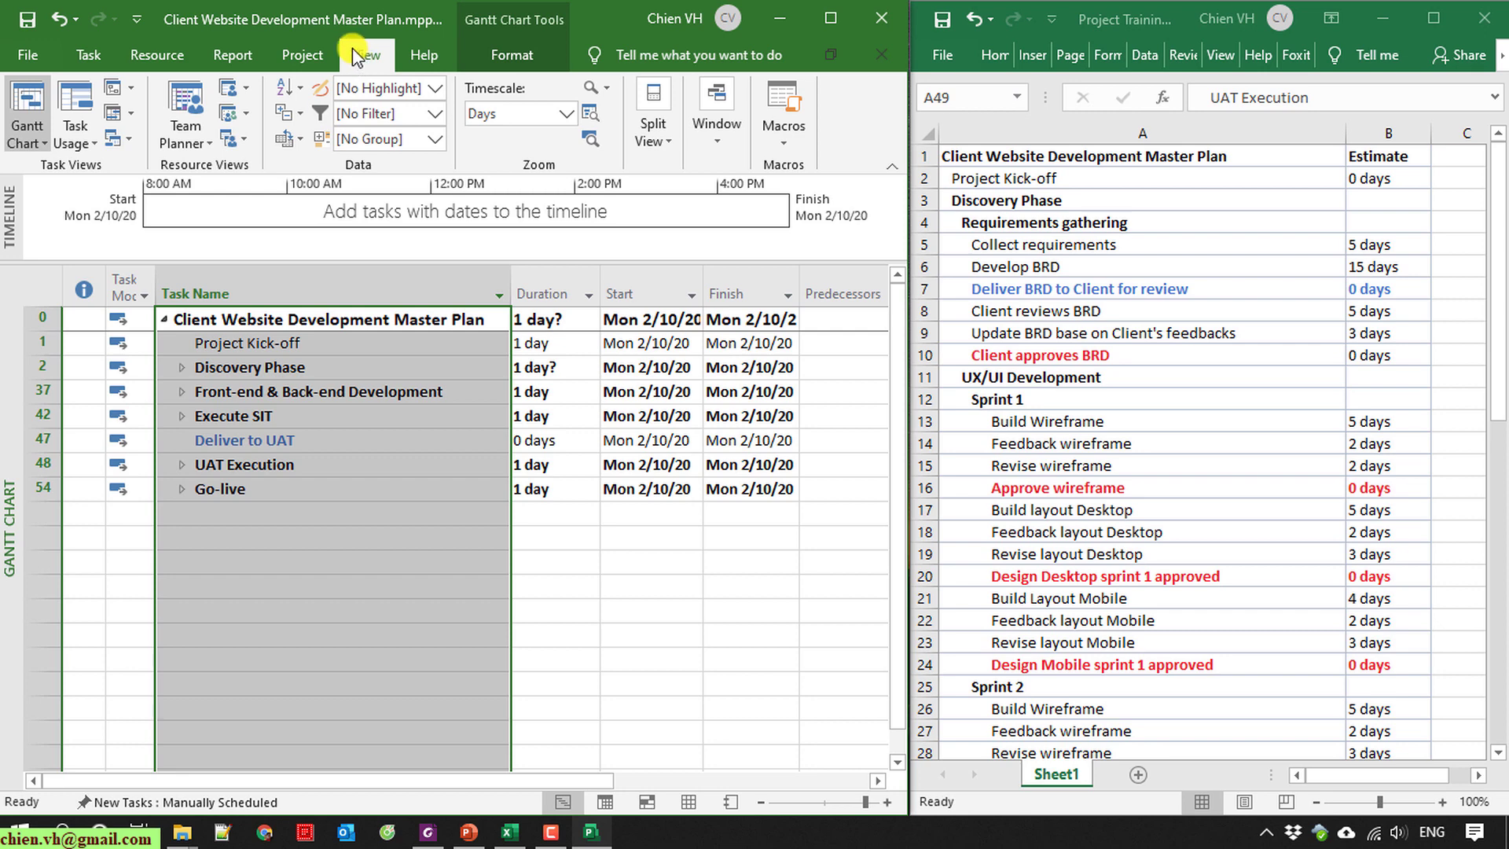
pyautogui.click(298, 116)
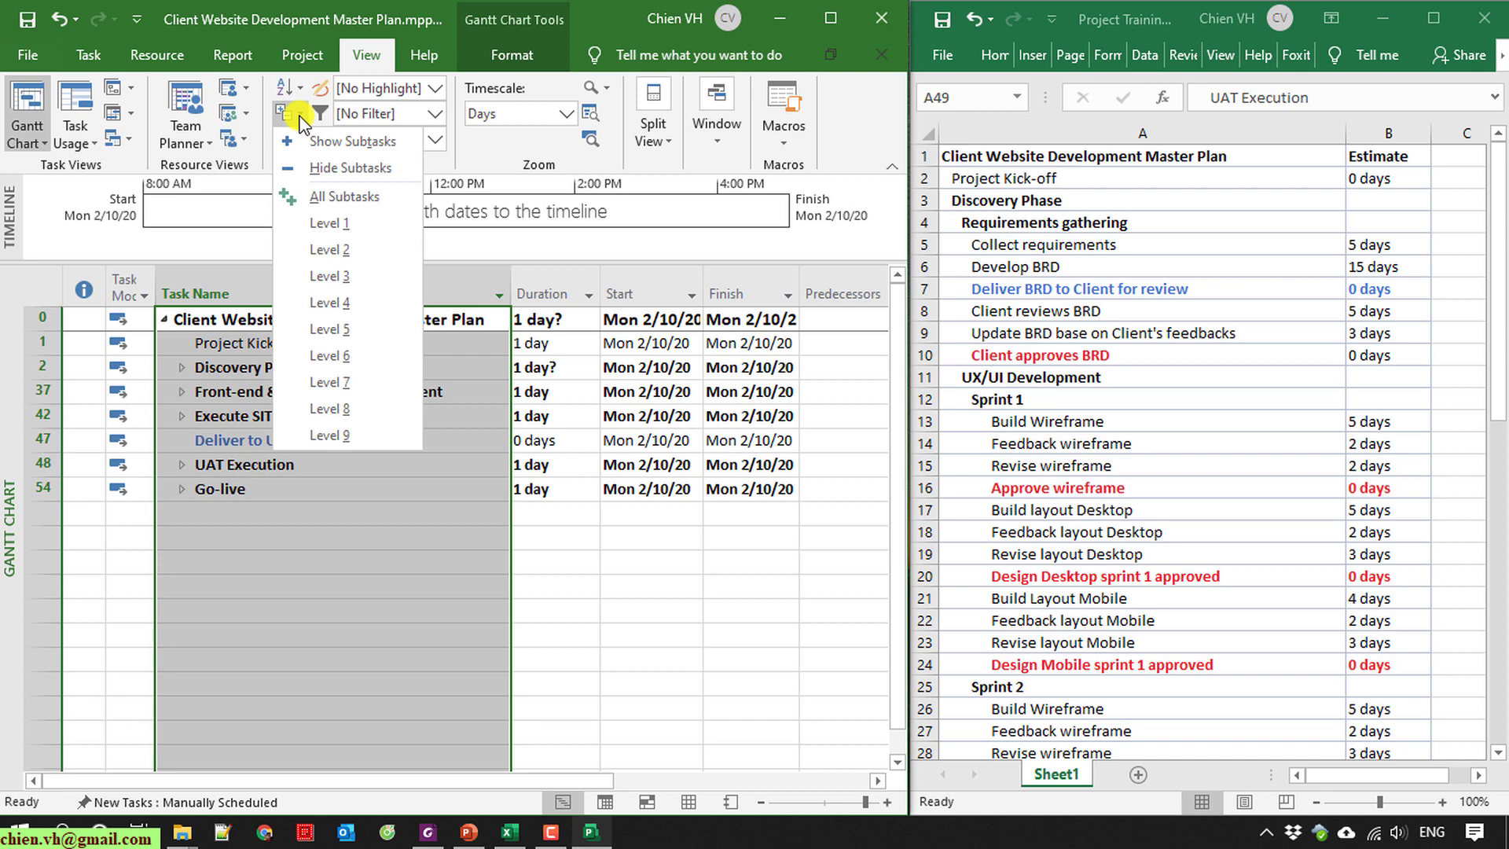
pyautogui.click(341, 206)
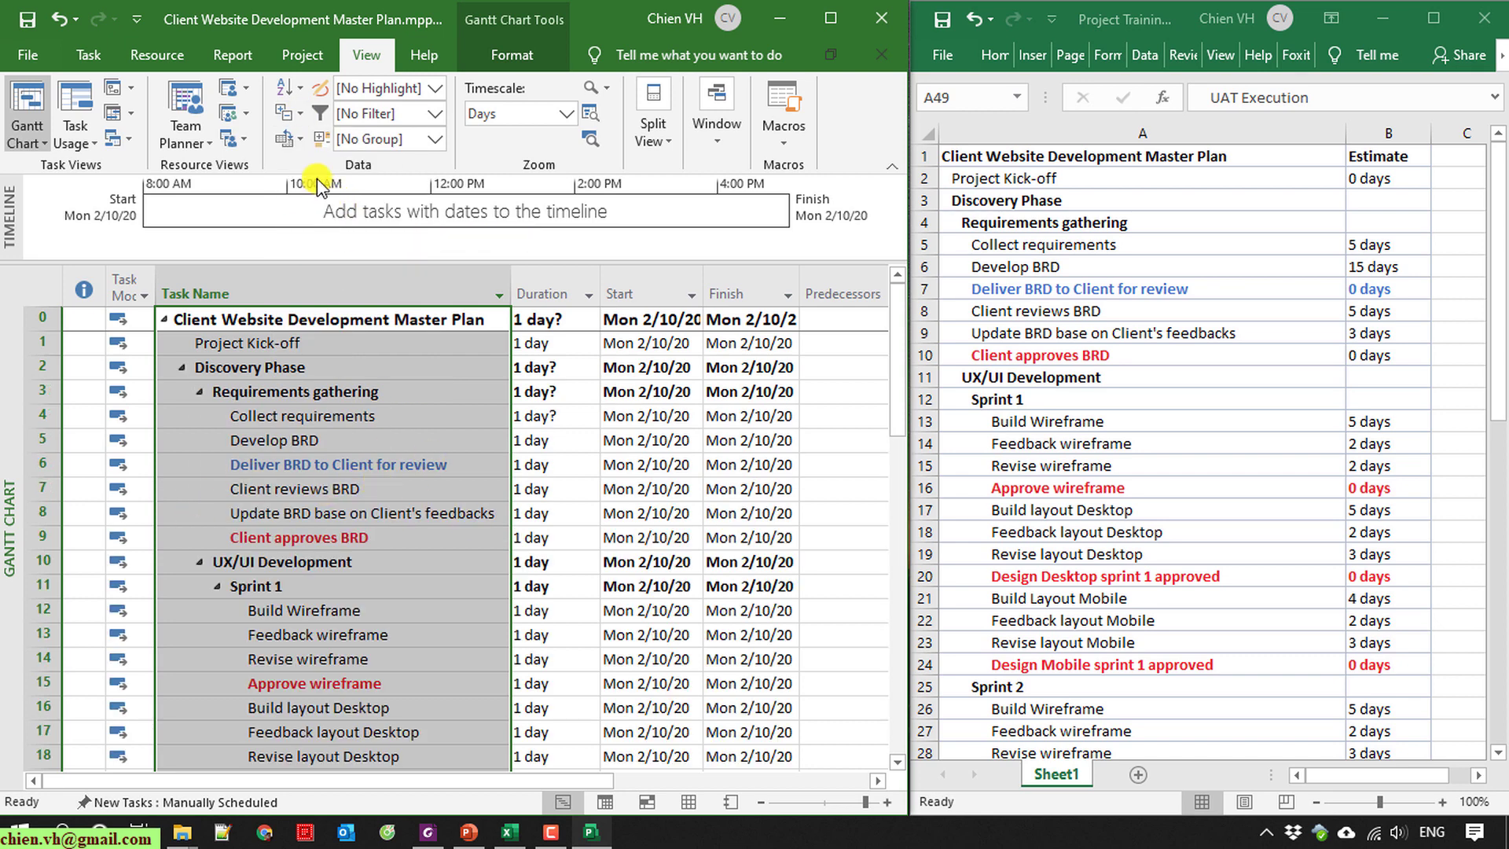
# Hide all subtasks under the project summary task, and expand the full outline again.
pyautogui.click(299, 115)
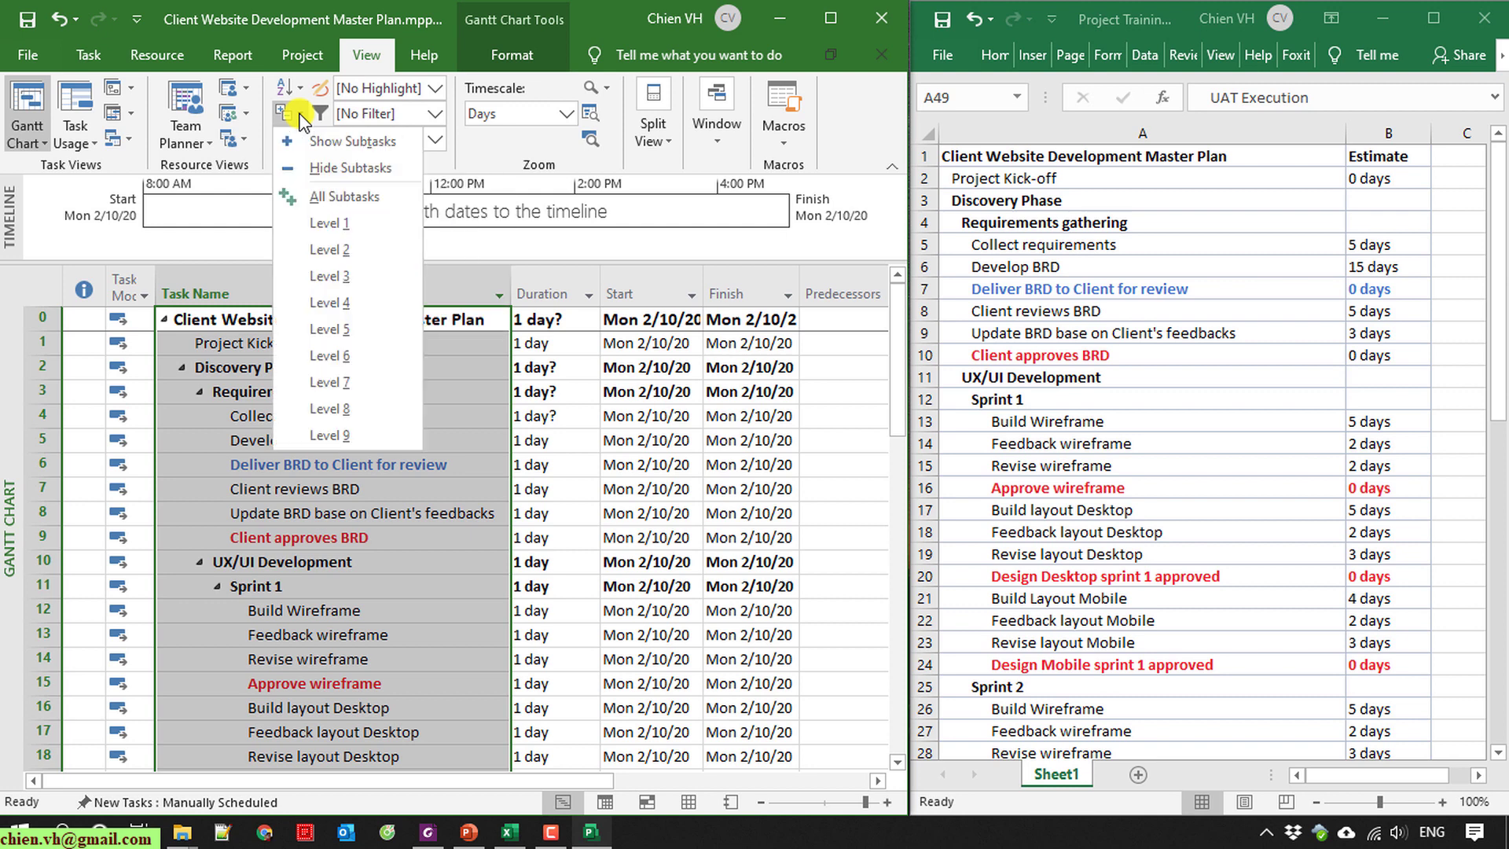
pyautogui.click(348, 174)
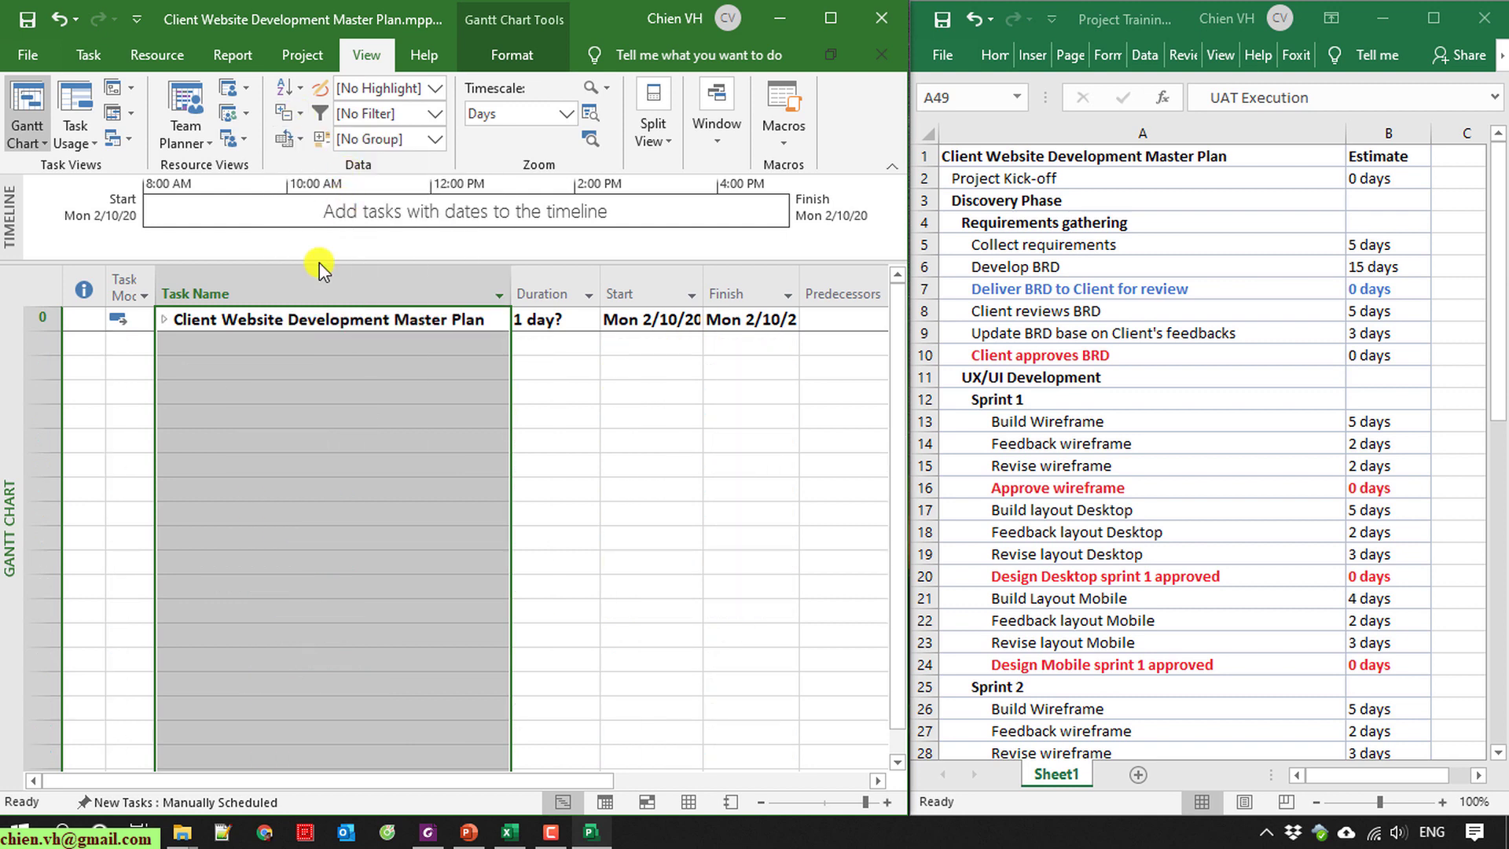
pyautogui.click(304, 115)
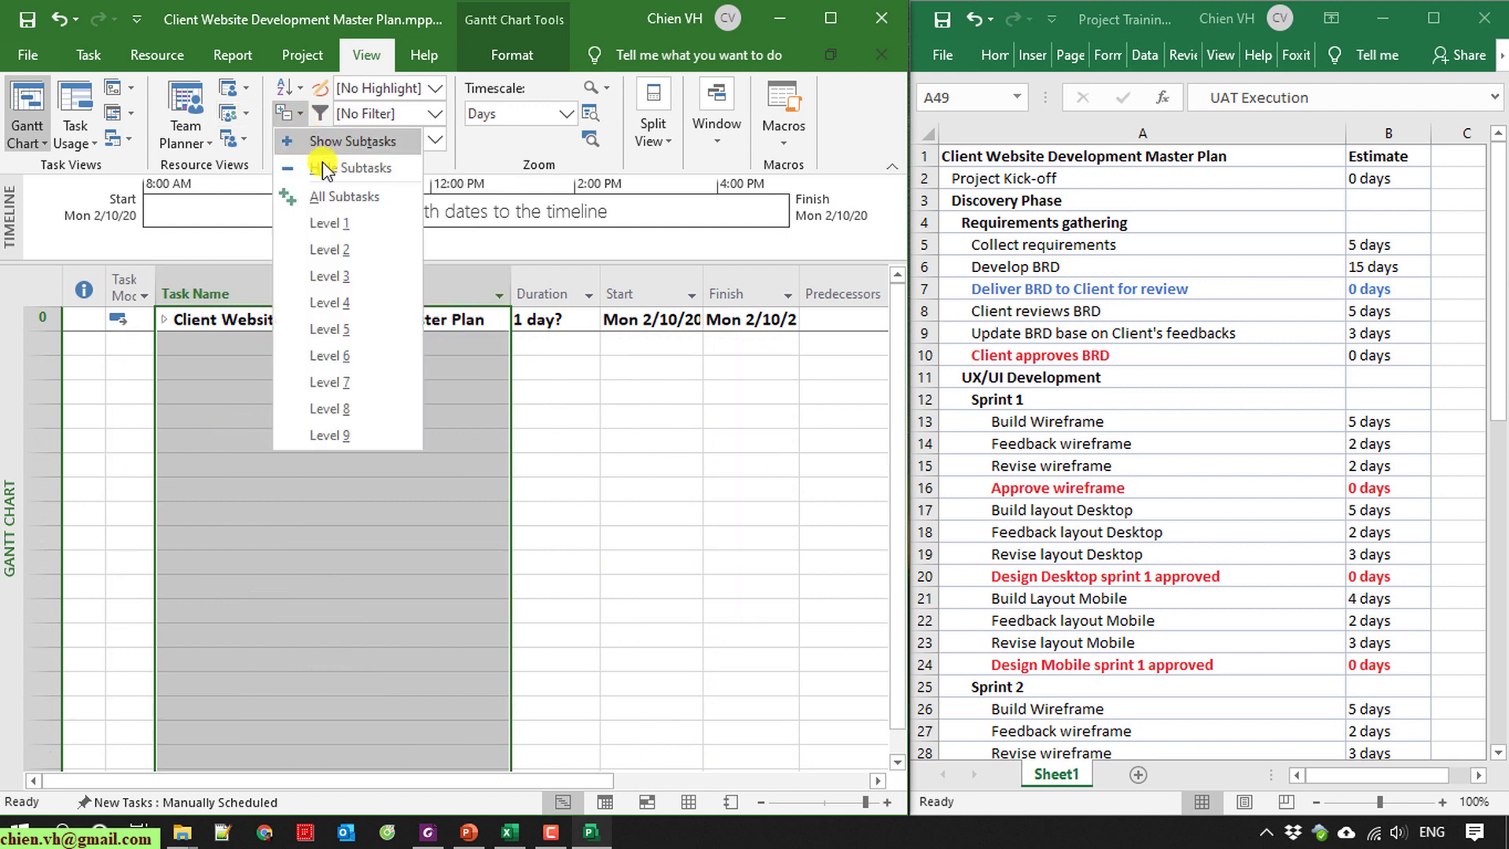
pyautogui.click(338, 202)
# Limit the displayed outline to Level 1, Level 2 and Level 3 in turn, reviewing the tasks at each level.
pyautogui.click(297, 113)
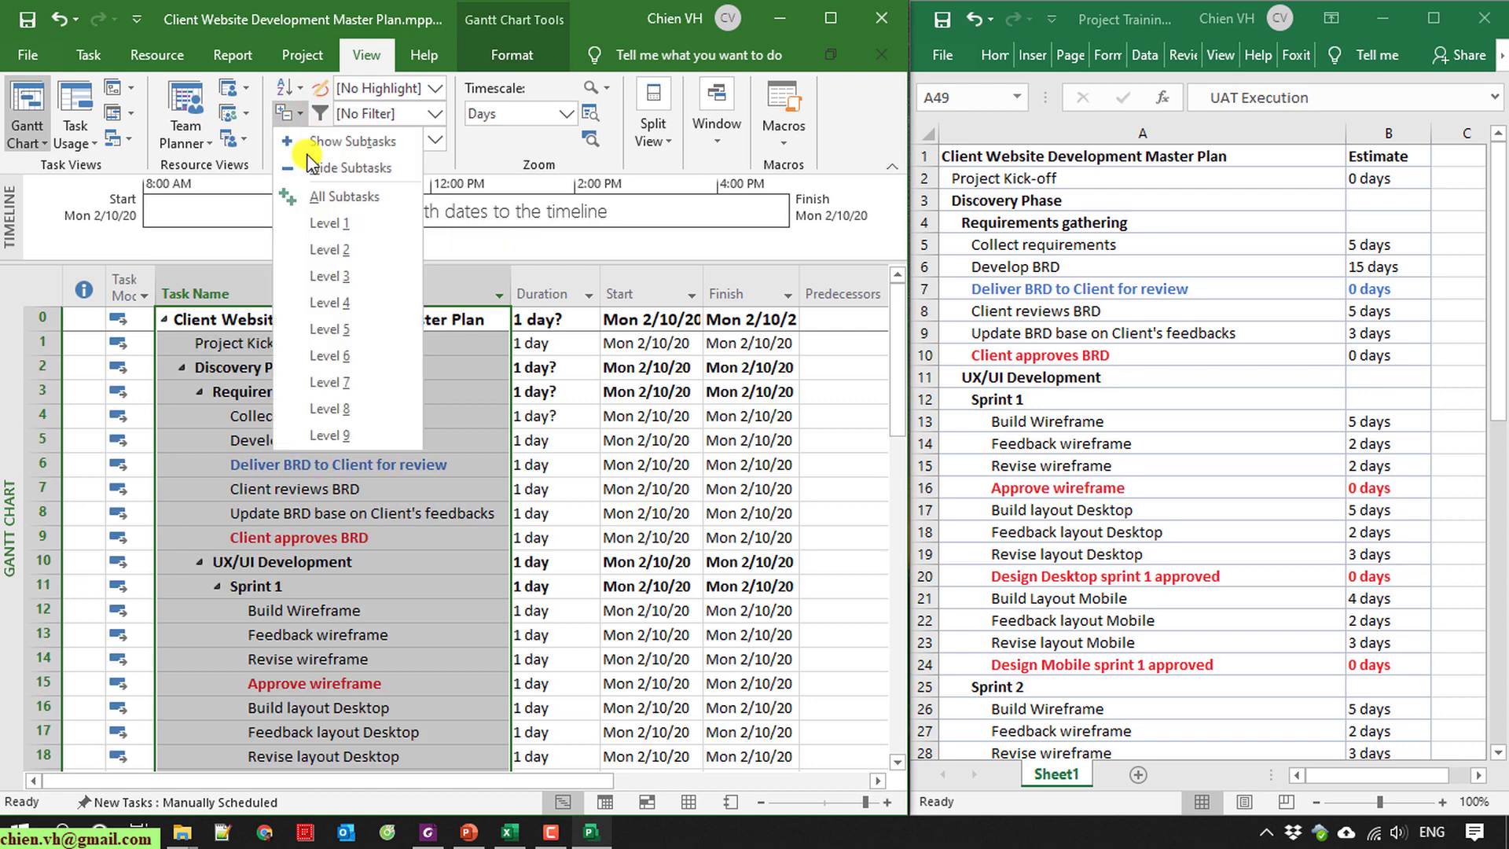
pyautogui.click(332, 225)
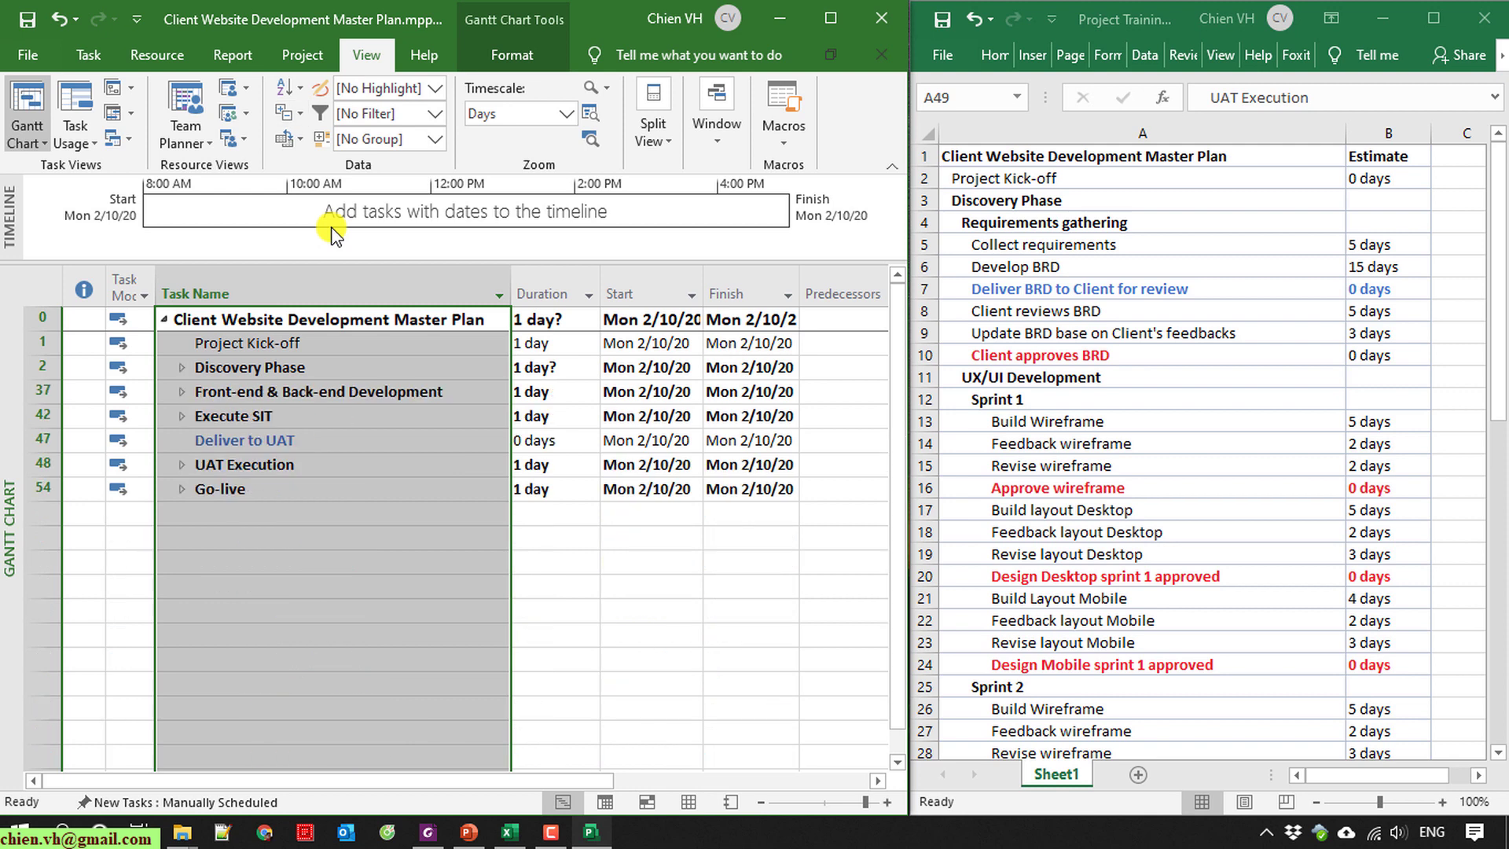
pyautogui.click(303, 115)
pyautogui.click(330, 250)
pyautogui.scroll(-3, 297, 479)
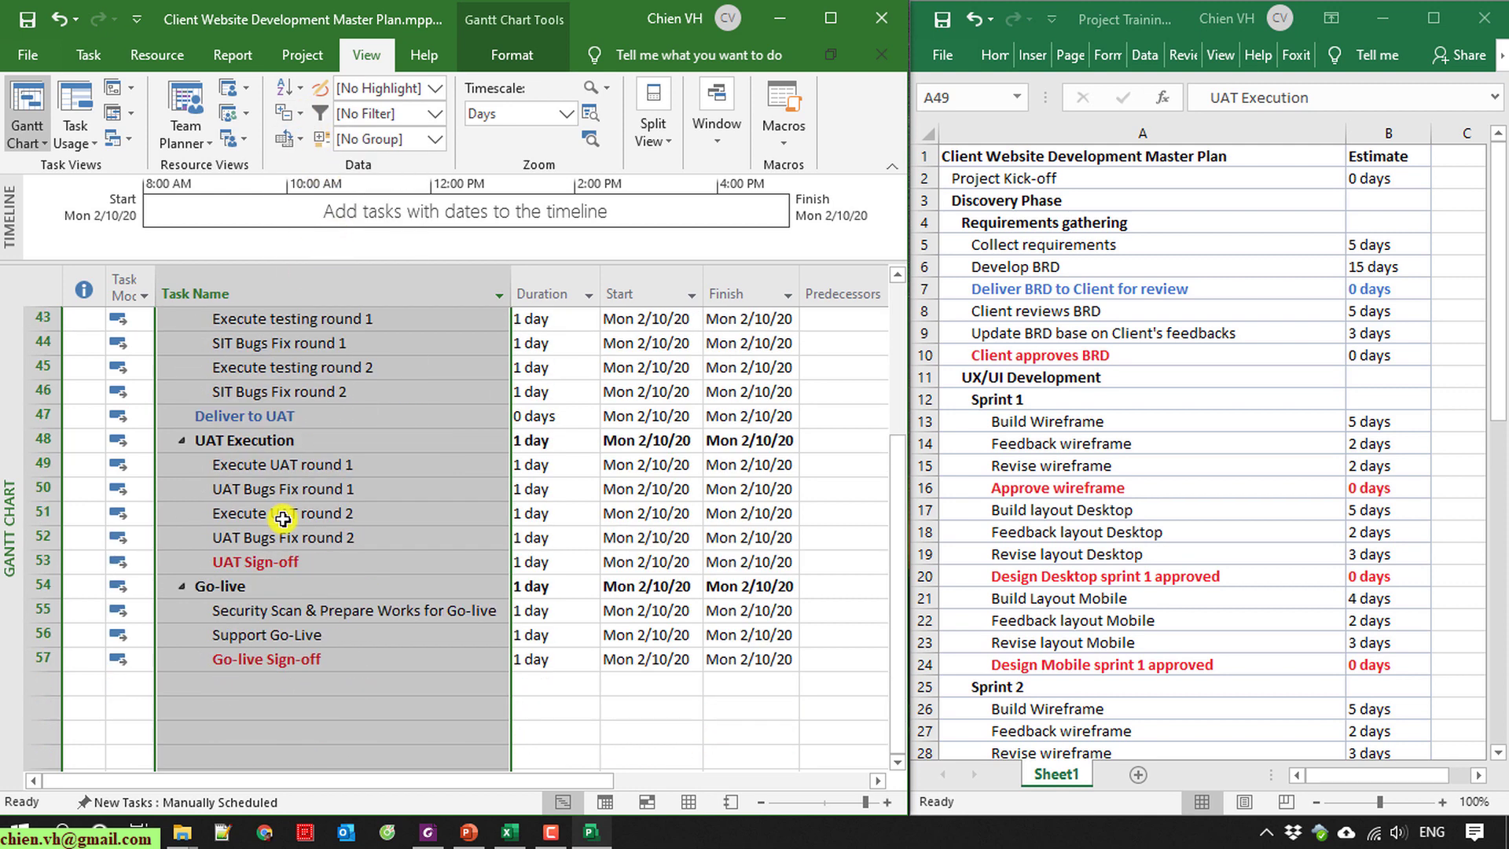
pyautogui.scroll(4, 293, 472)
pyautogui.click(300, 119)
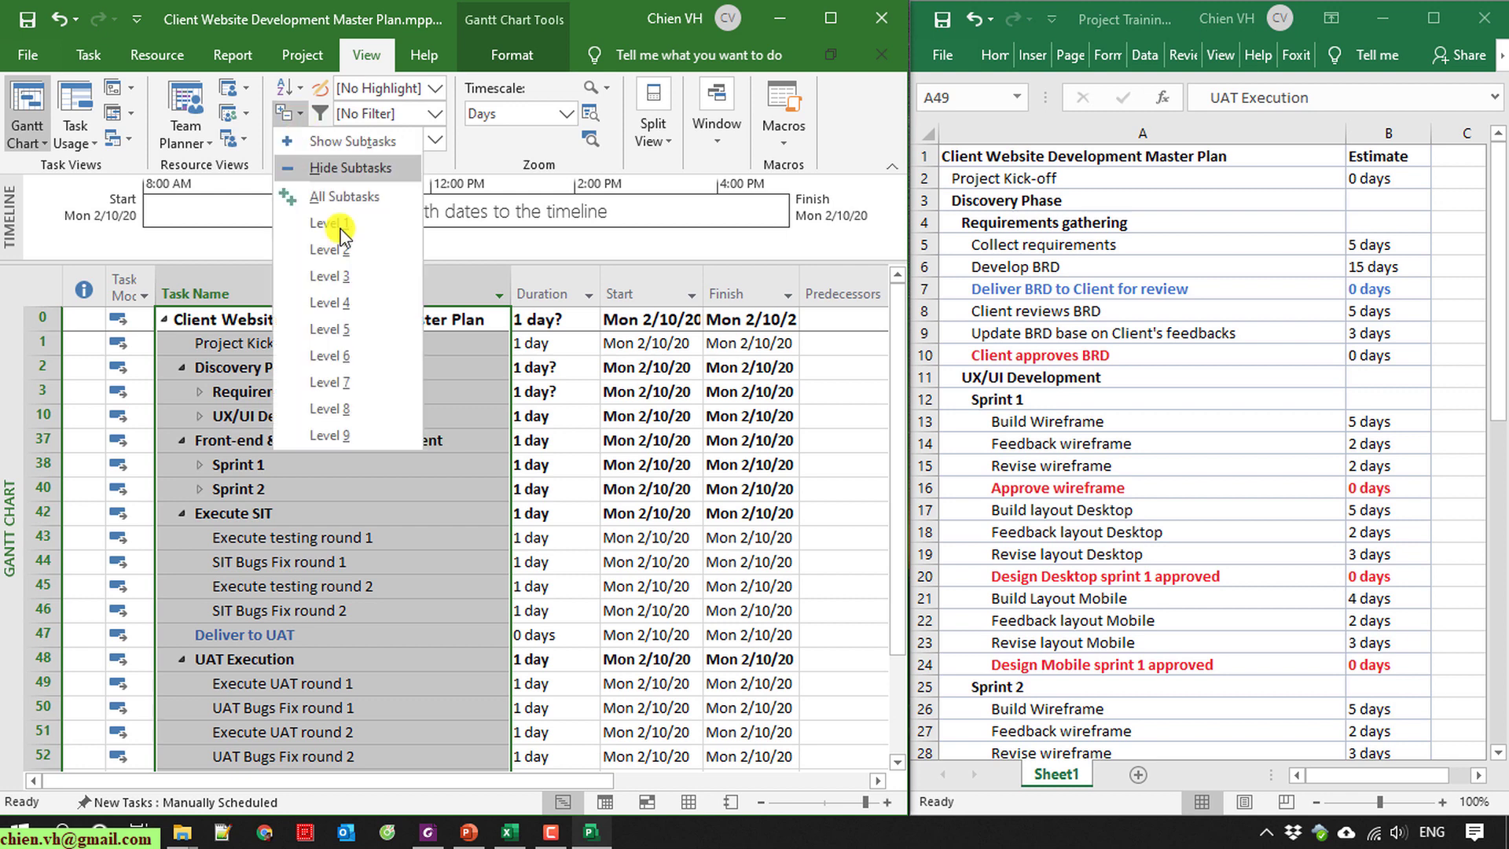
pyautogui.click(346, 277)
pyautogui.scroll(-1, 274, 521)
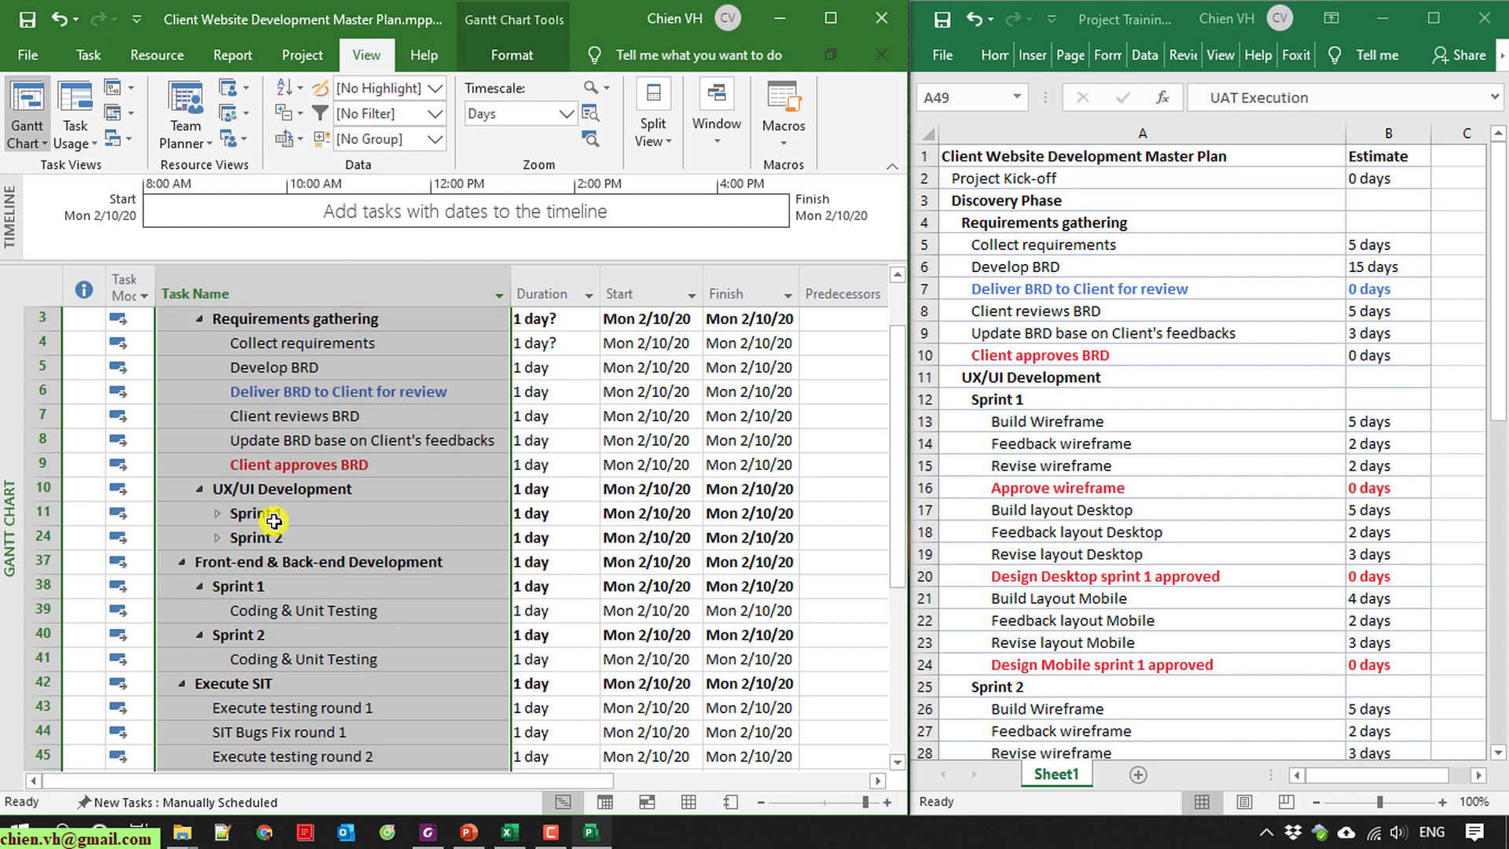
# Restore the display of all subtasks in the plan and clear the column selection.
pyautogui.click(297, 114)
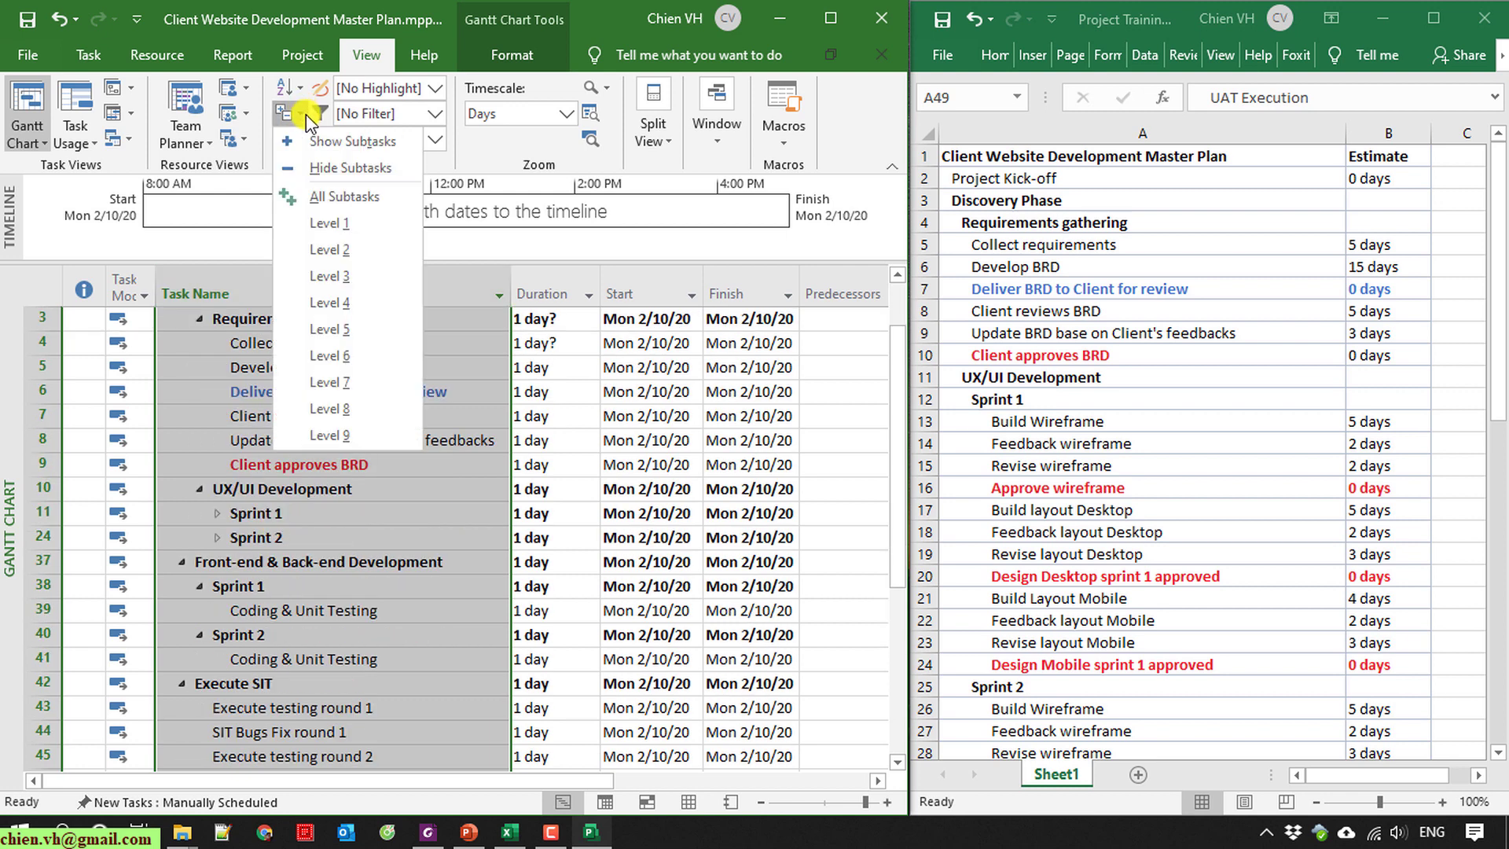
pyautogui.click(350, 196)
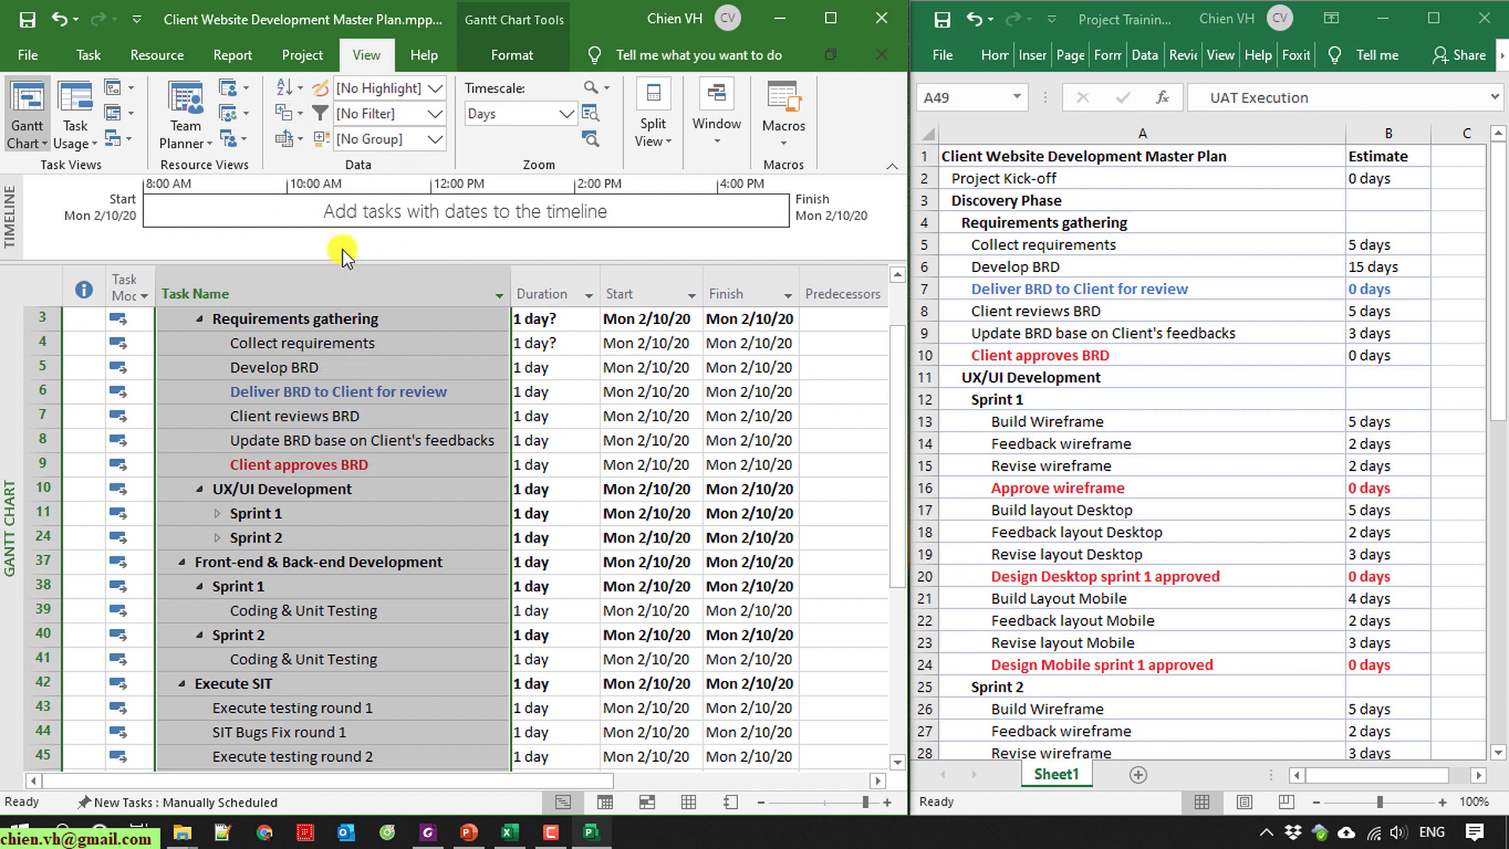
pyautogui.scroll(1, 372, 468)
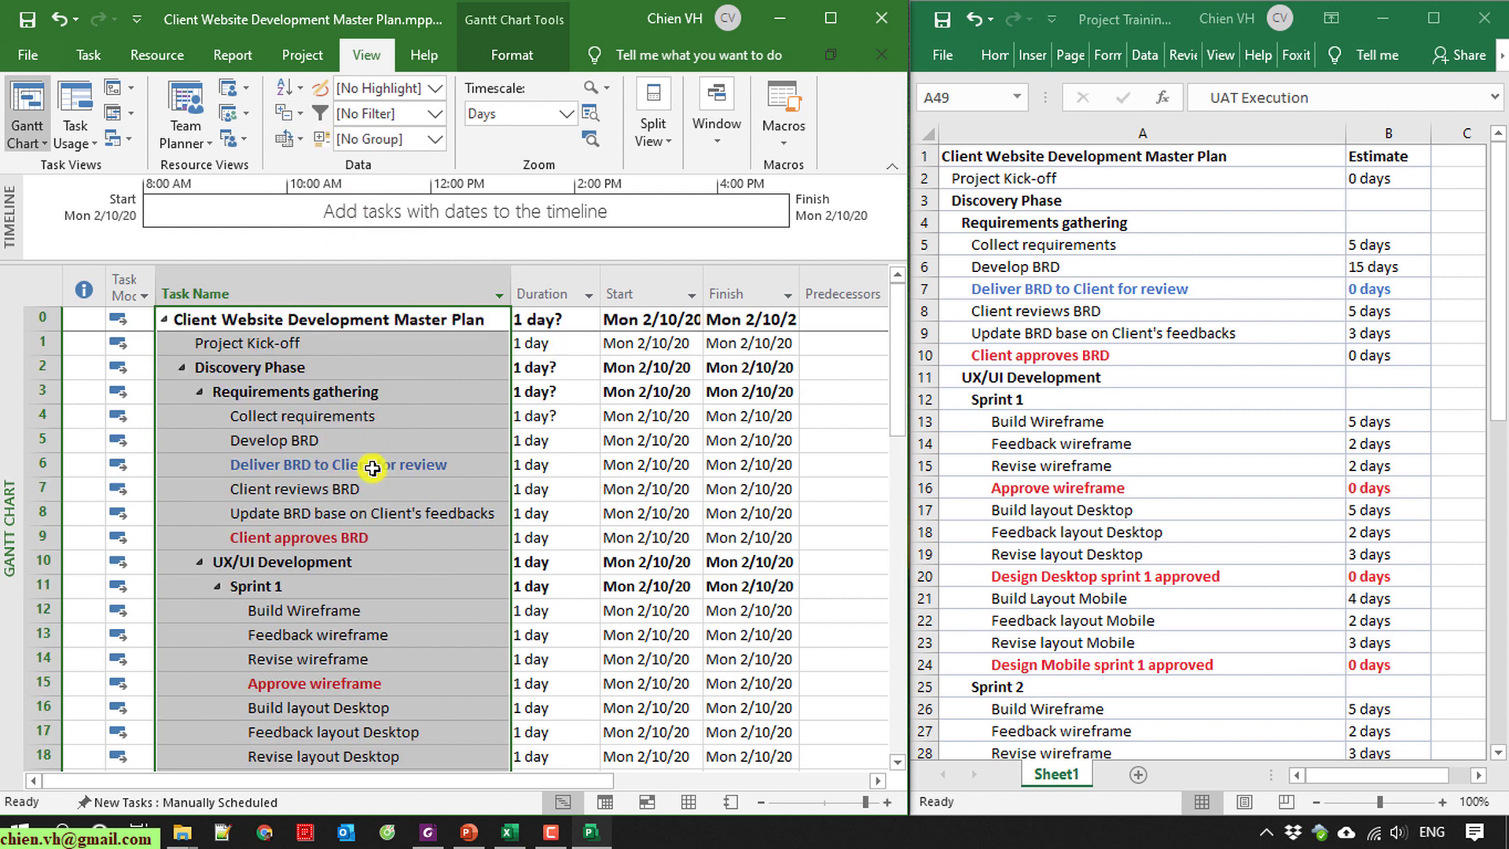
pyautogui.scroll(-1, 372, 469)
pyautogui.click(385, 511)
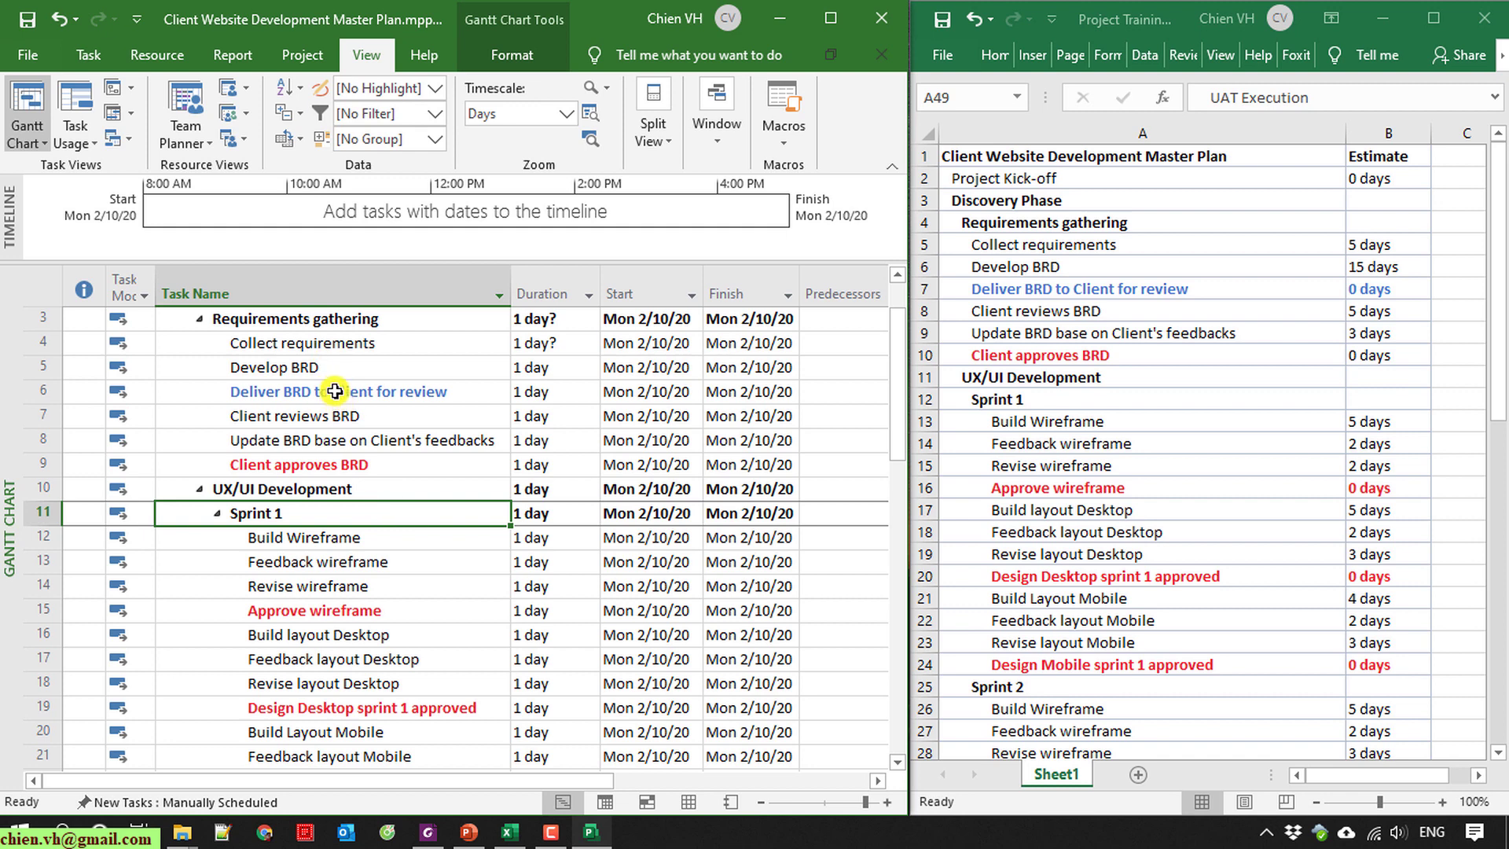
pyautogui.scroll(1, 334, 391)
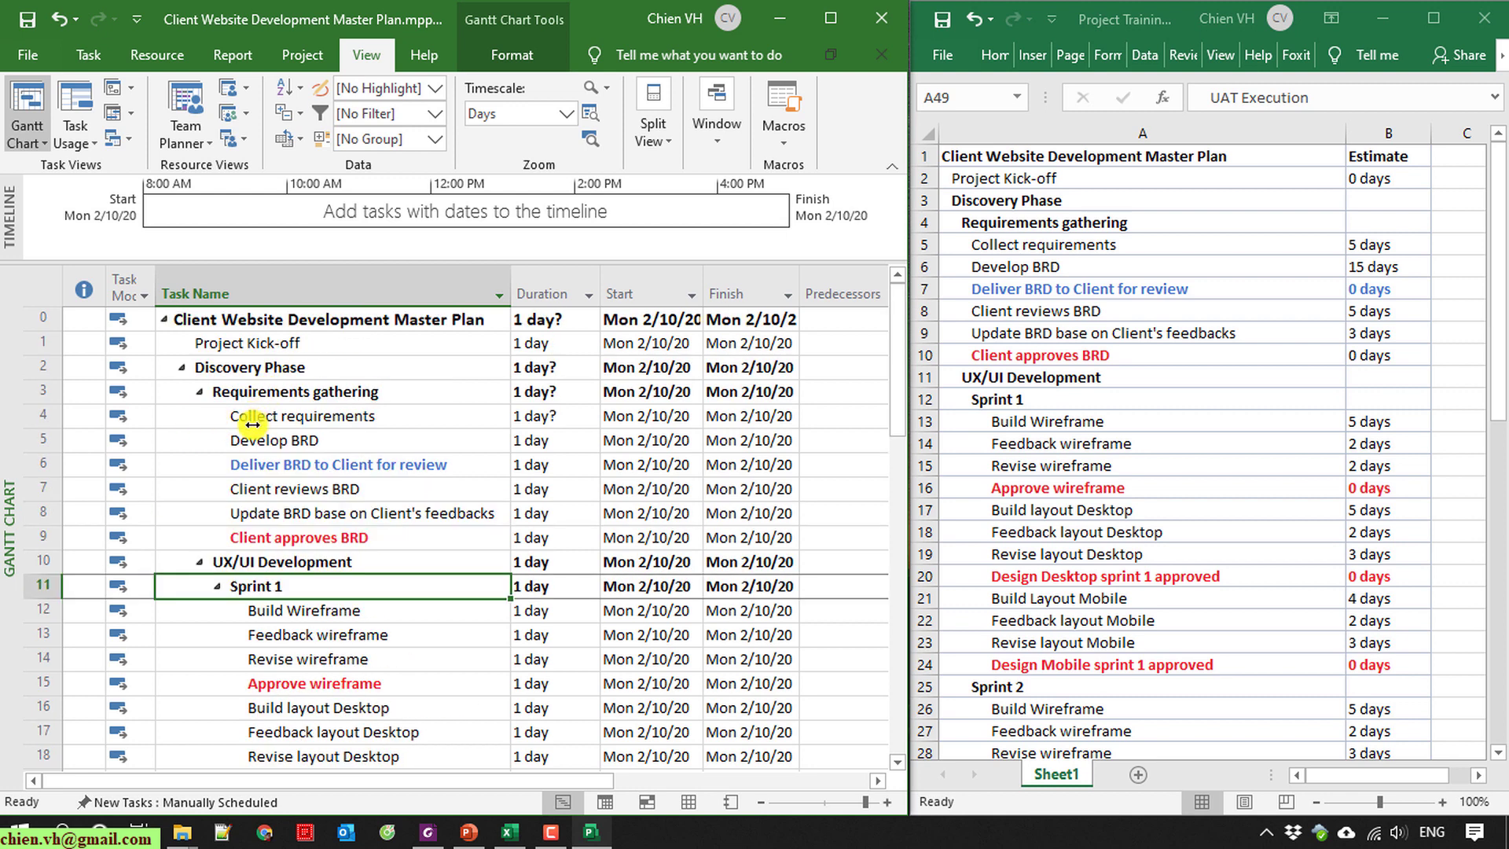
# Turn on outline numbers for the task names and widen the Task Name column to fit the longer text.
pyautogui.click(513, 57)
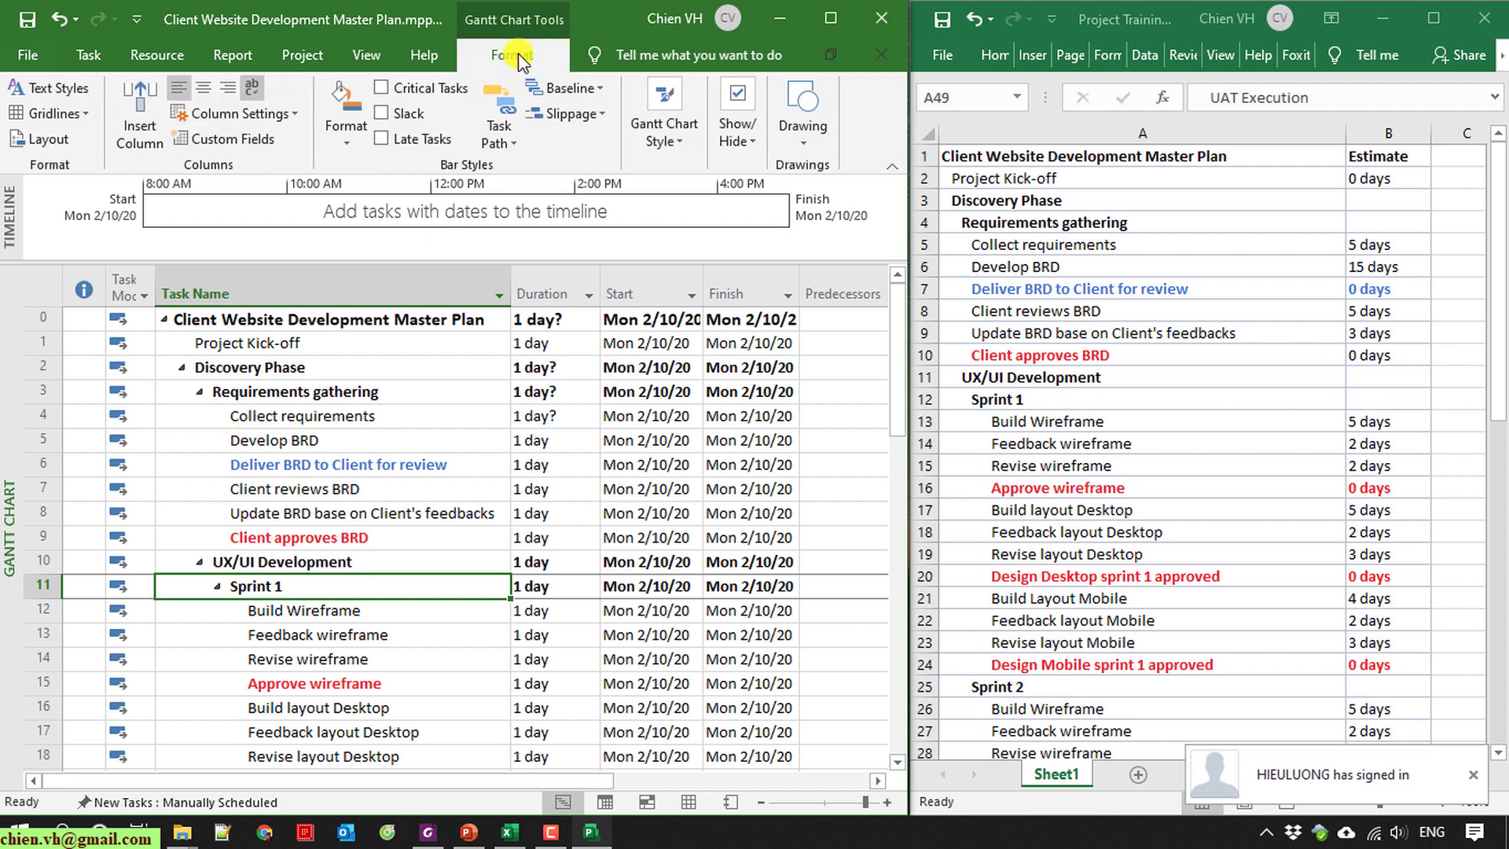
pyautogui.click(832, 17)
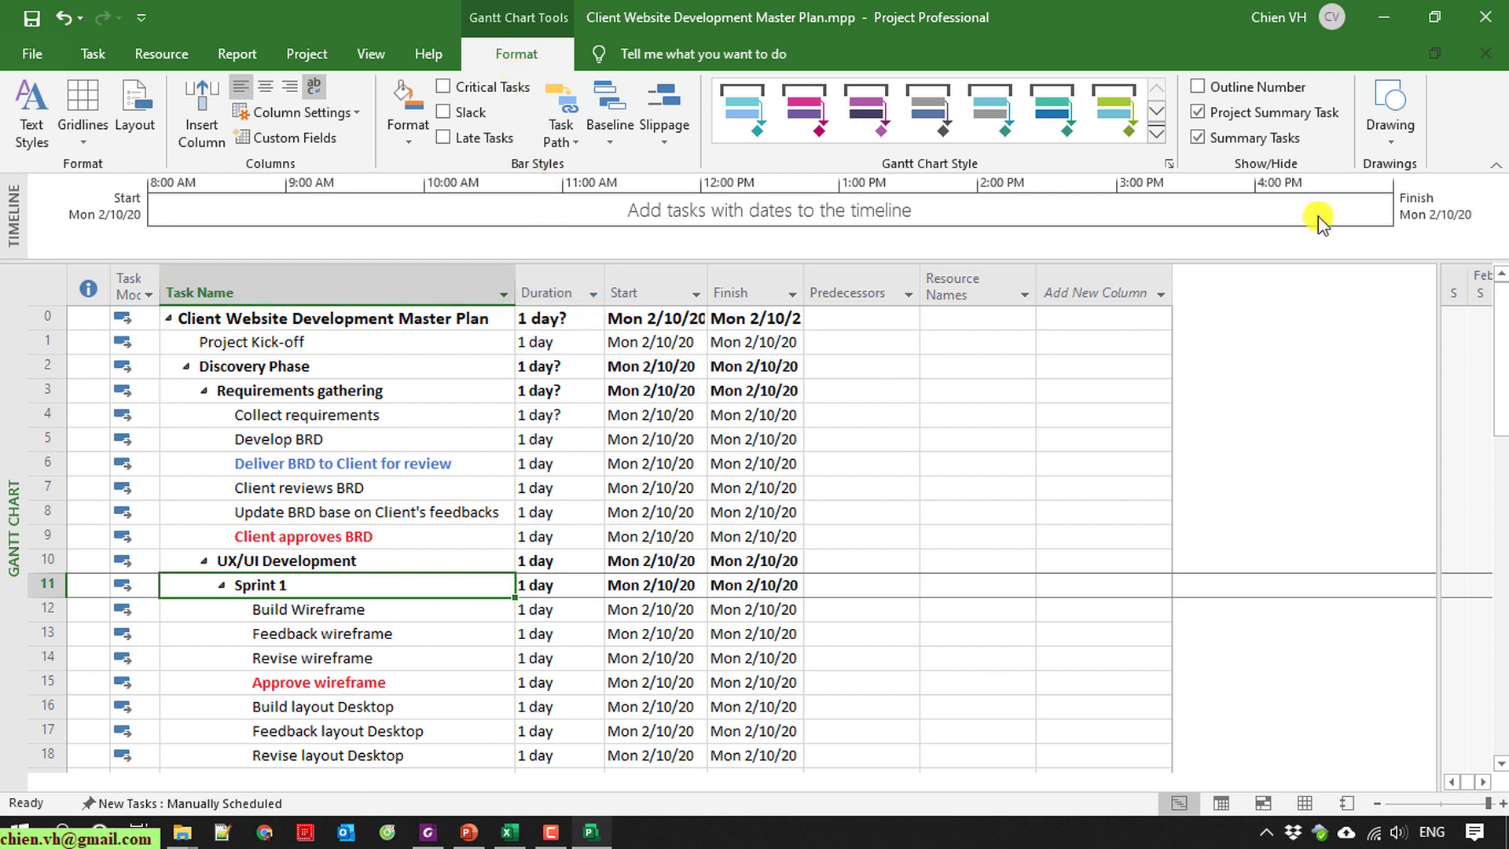
pyautogui.click(1198, 87)
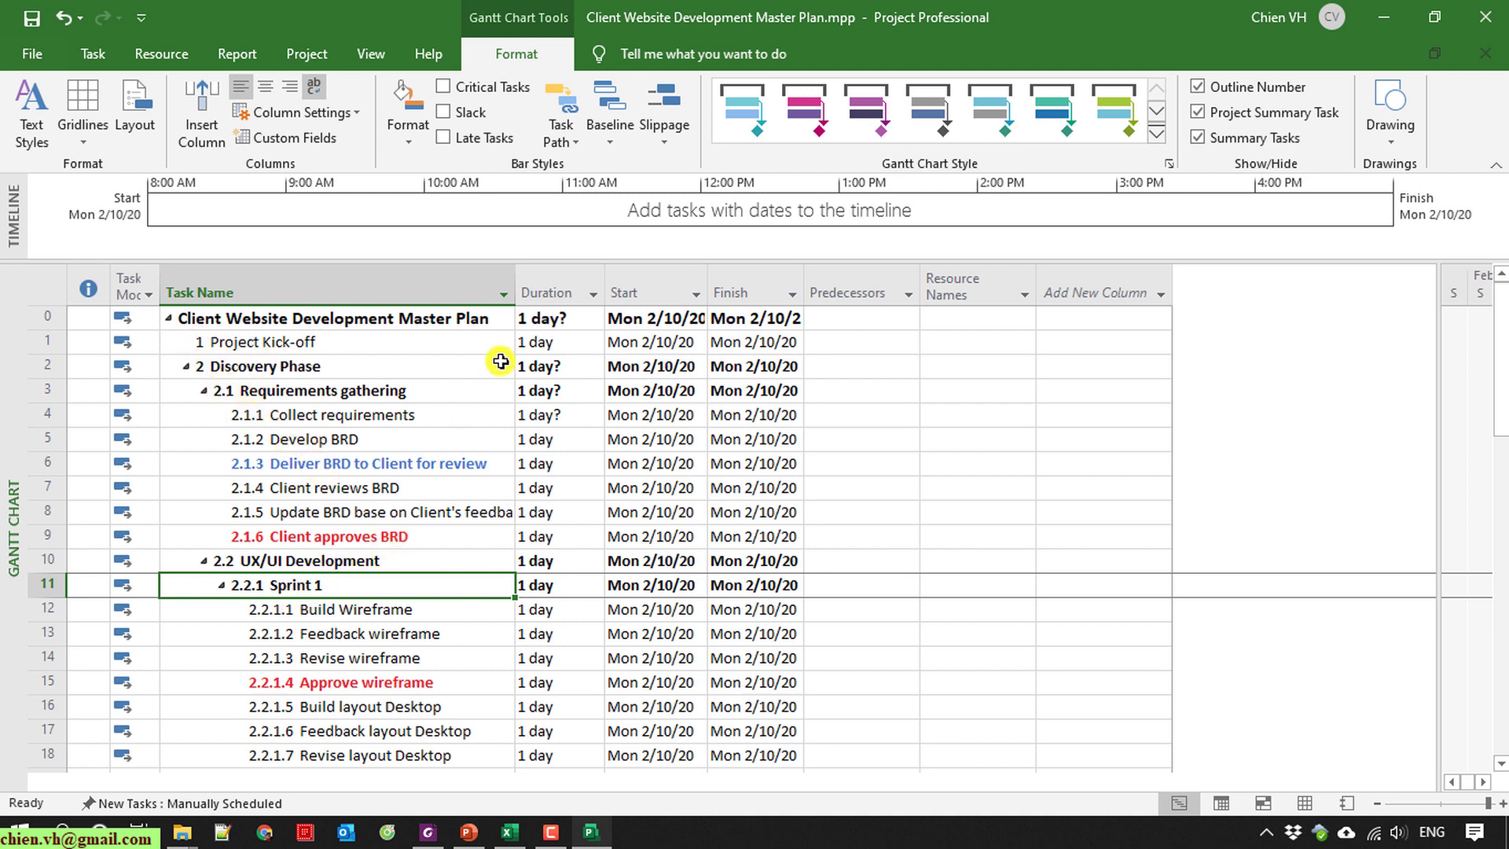
pyautogui.moveTo(515, 283); pyautogui.dragTo(560, 279)
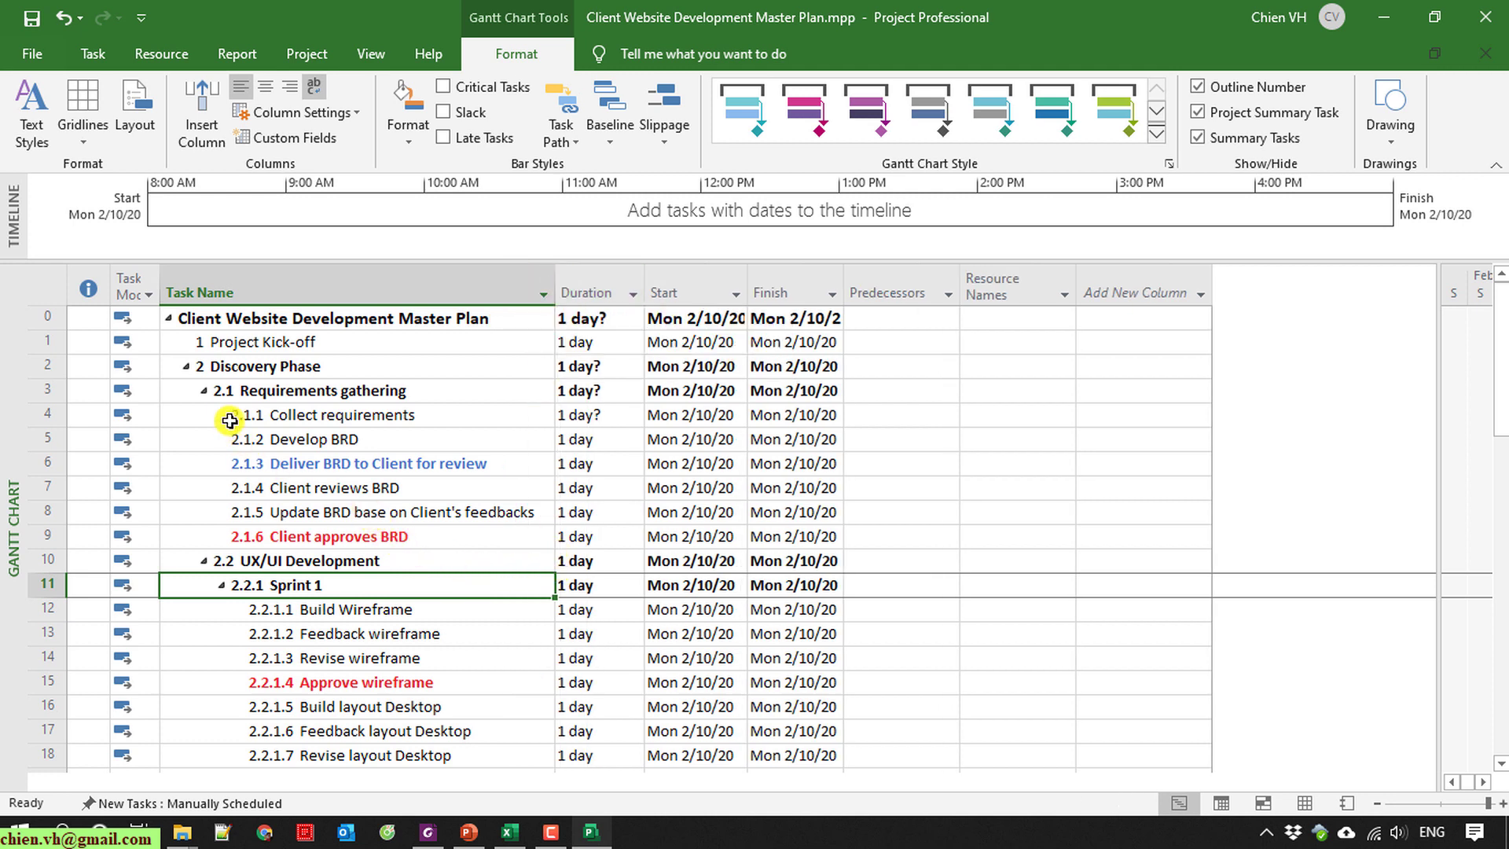
# Examine the outline numbering of the tasks from Project Kick-off and Discovery Phase down to Front-end & Back-end Development and Execute SIT.
pyautogui.click(234, 343)
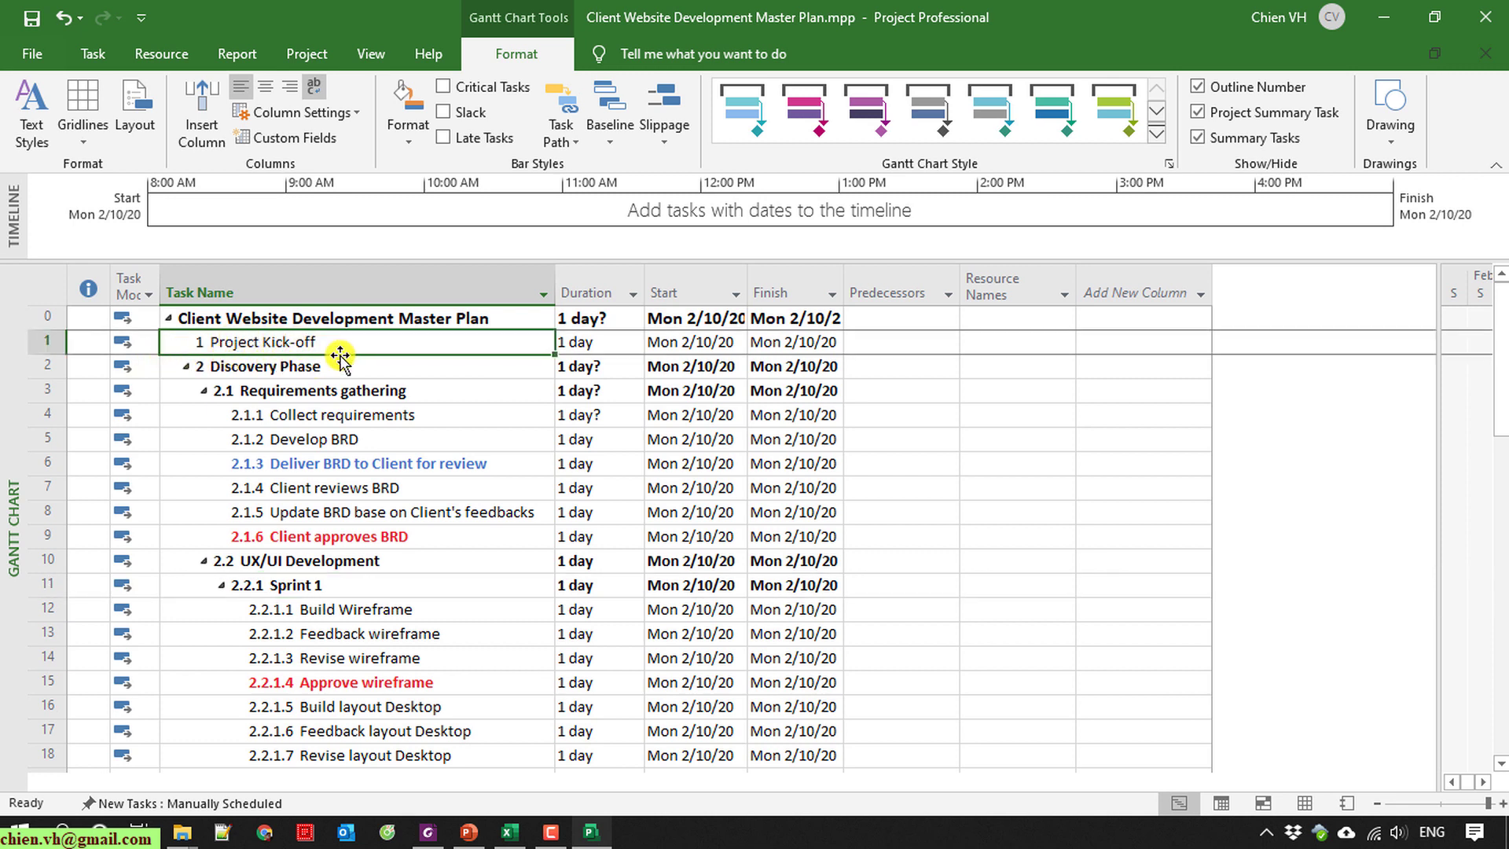
pyautogui.click(259, 370)
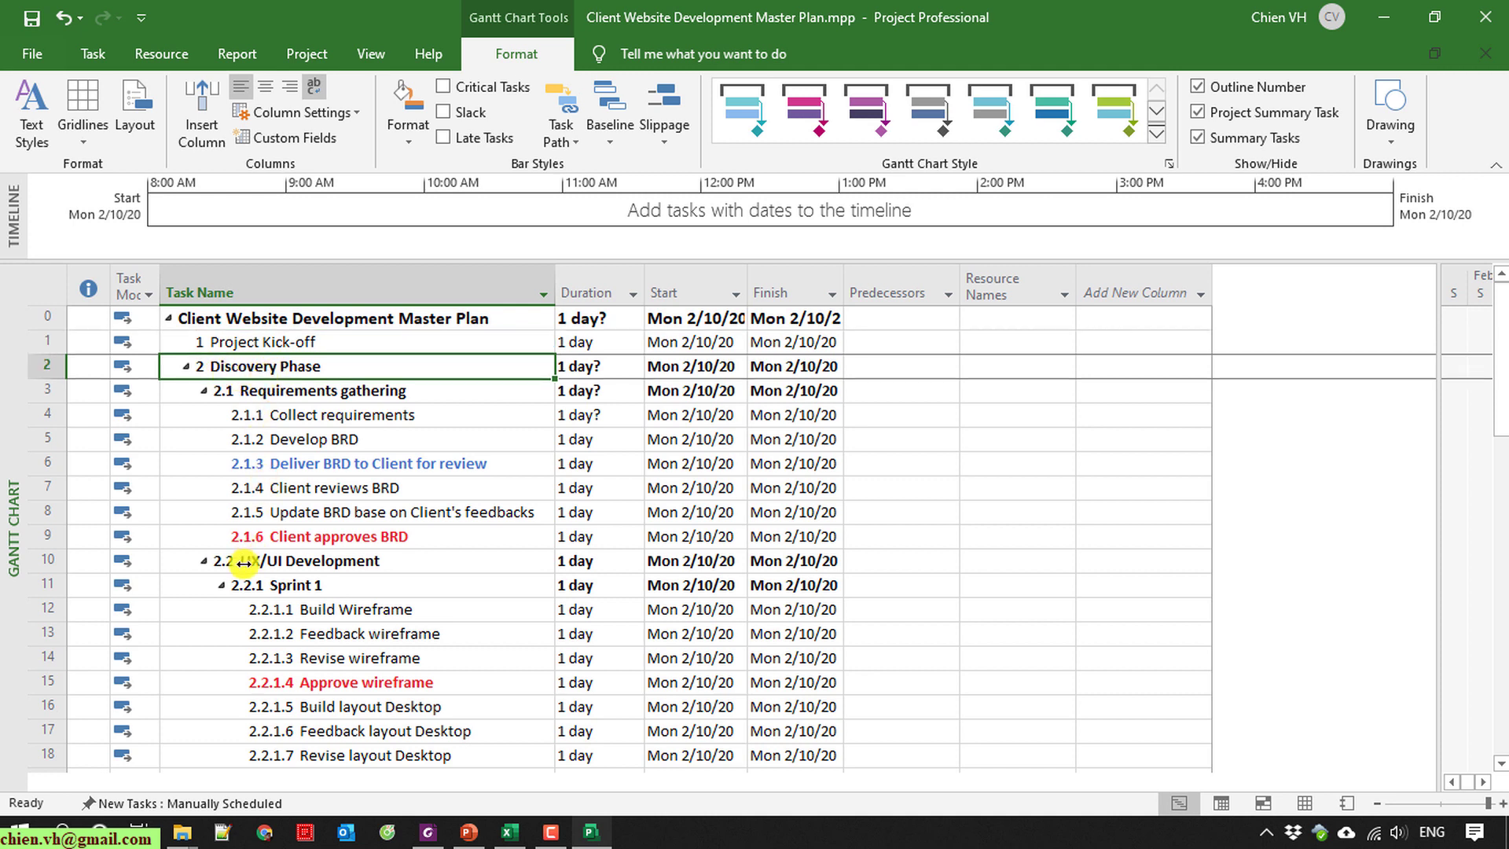
pyautogui.click(245, 391)
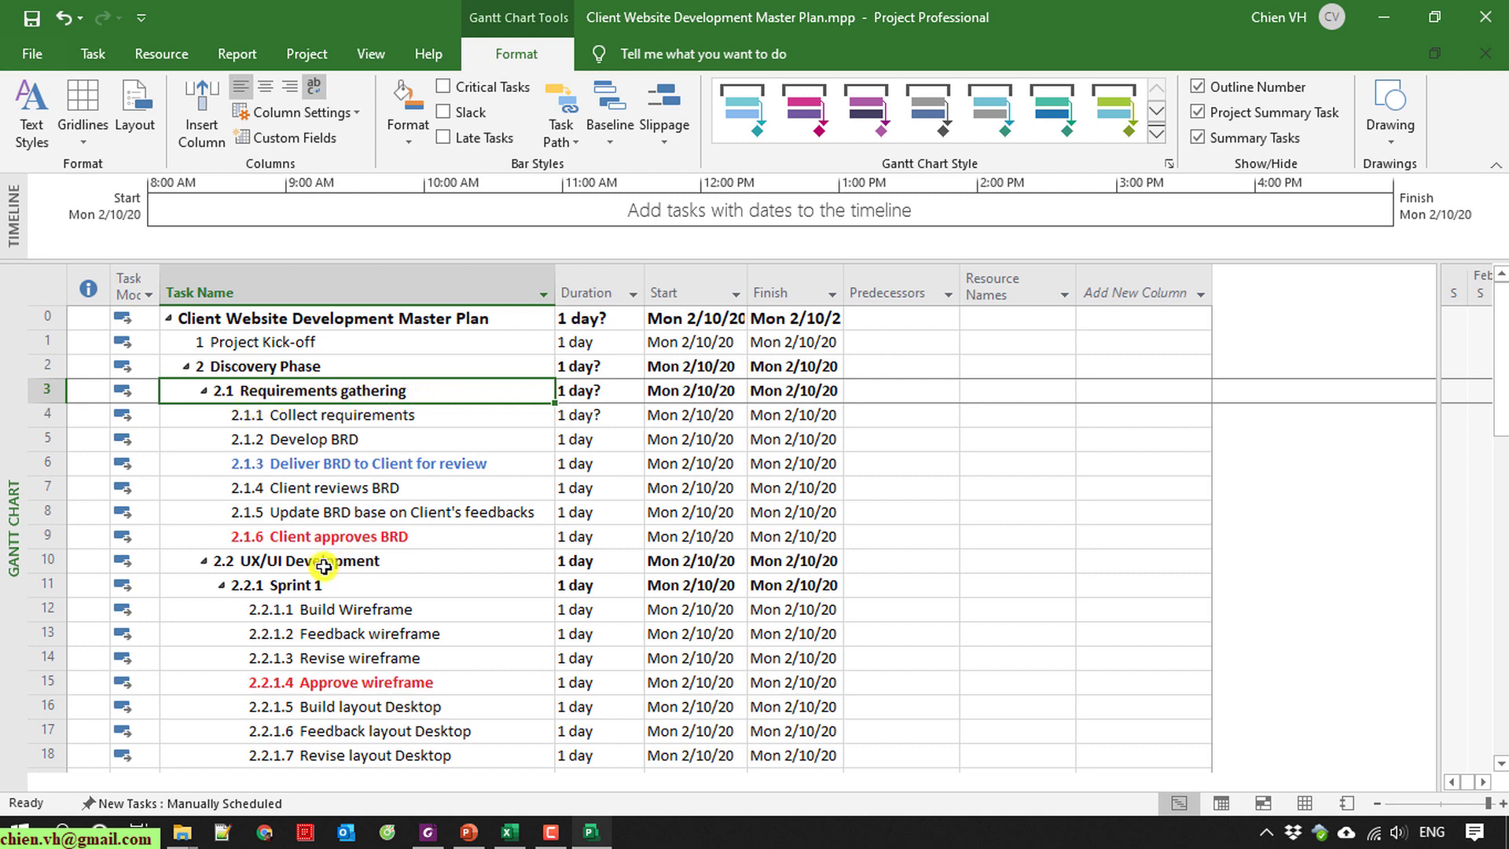
pyautogui.scroll(-13, 332, 558)
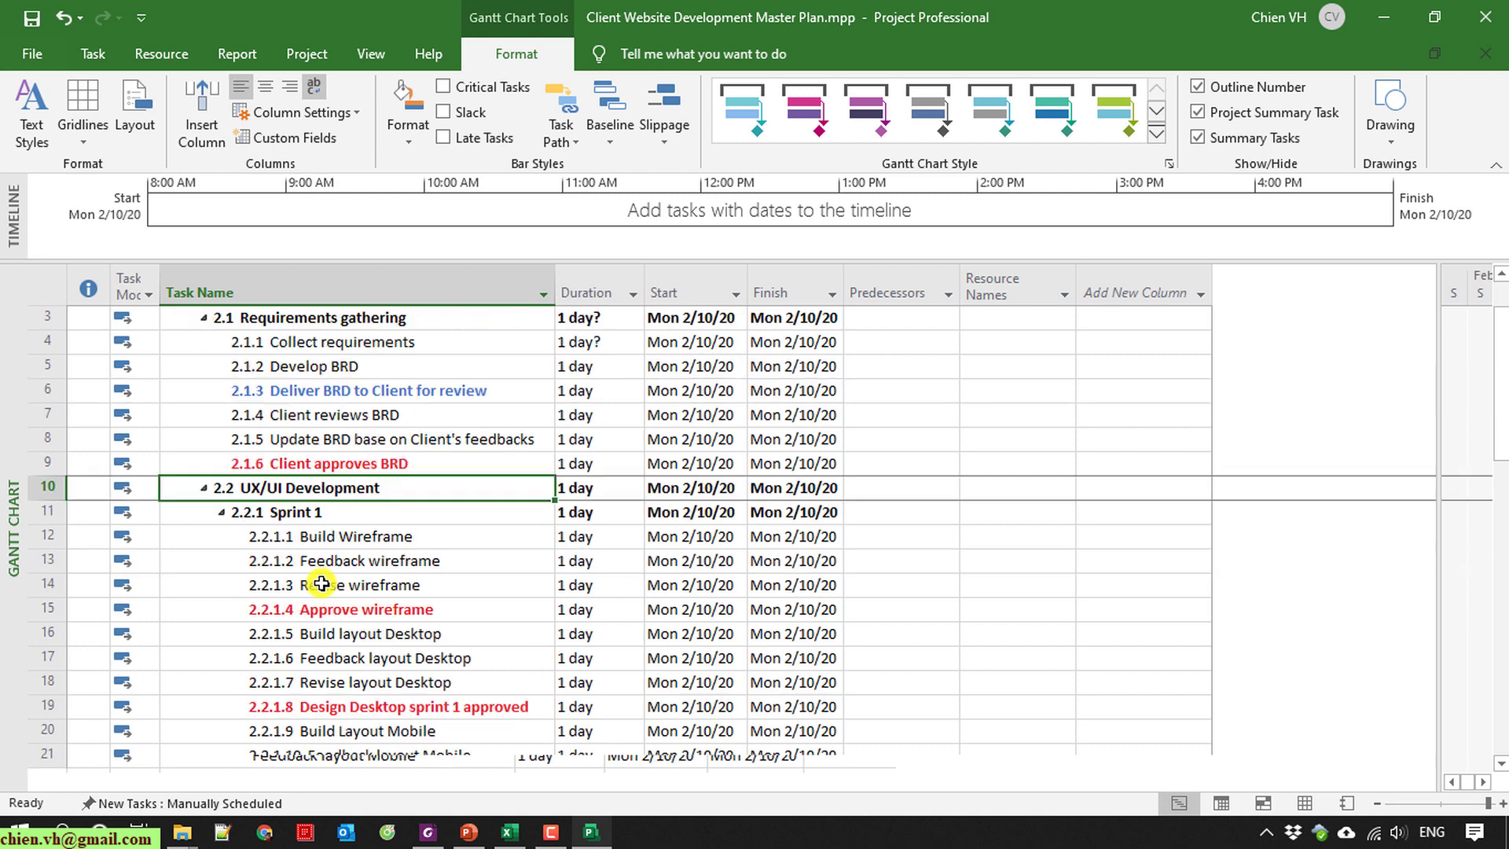
pyautogui.scroll(3, 319, 598)
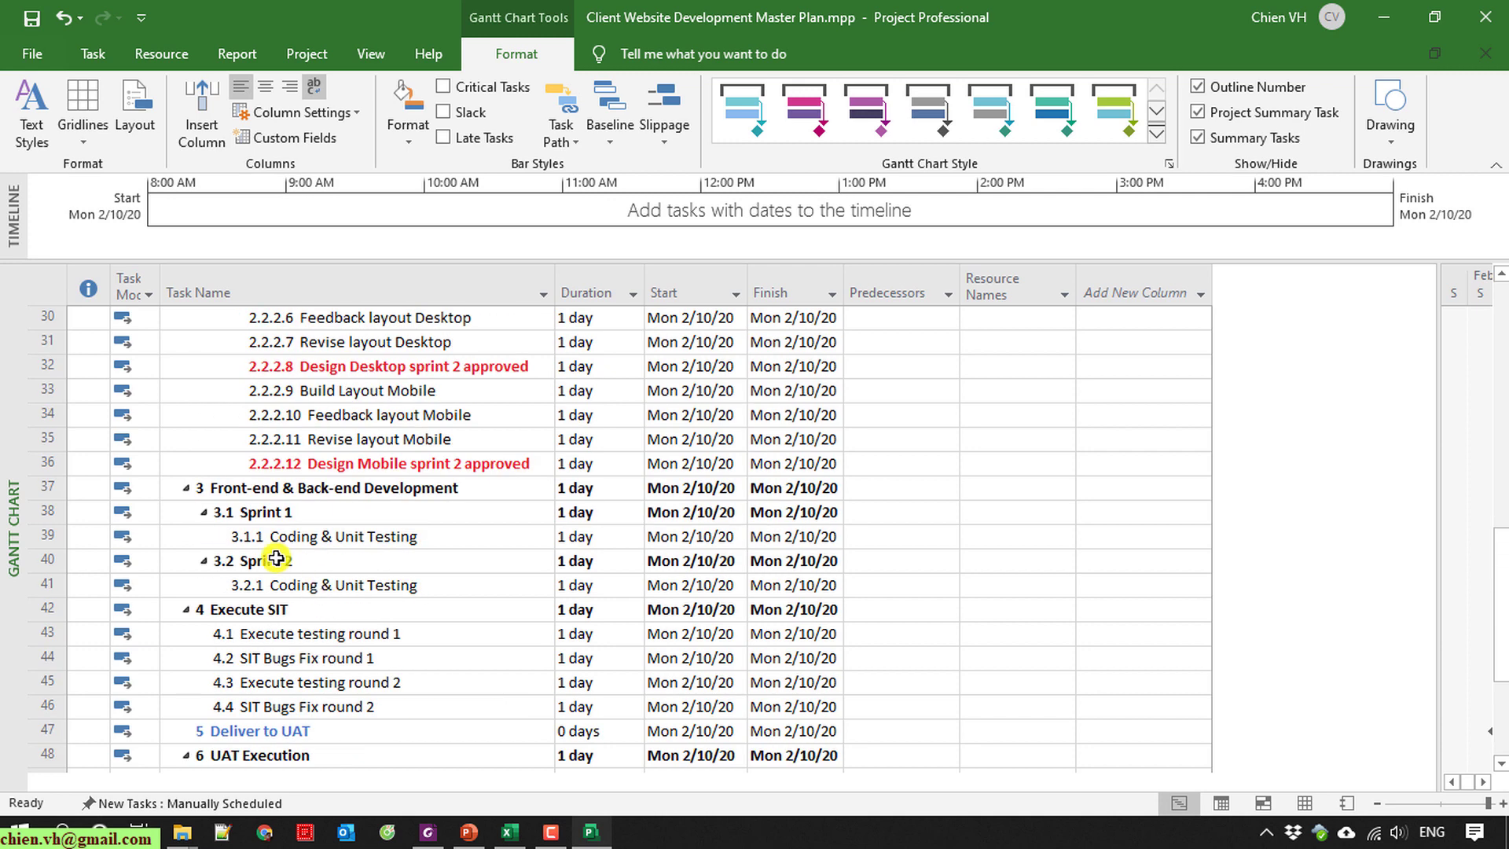
pyautogui.click(231, 512)
pyautogui.click(243, 471)
pyautogui.scroll(10, 267, 534)
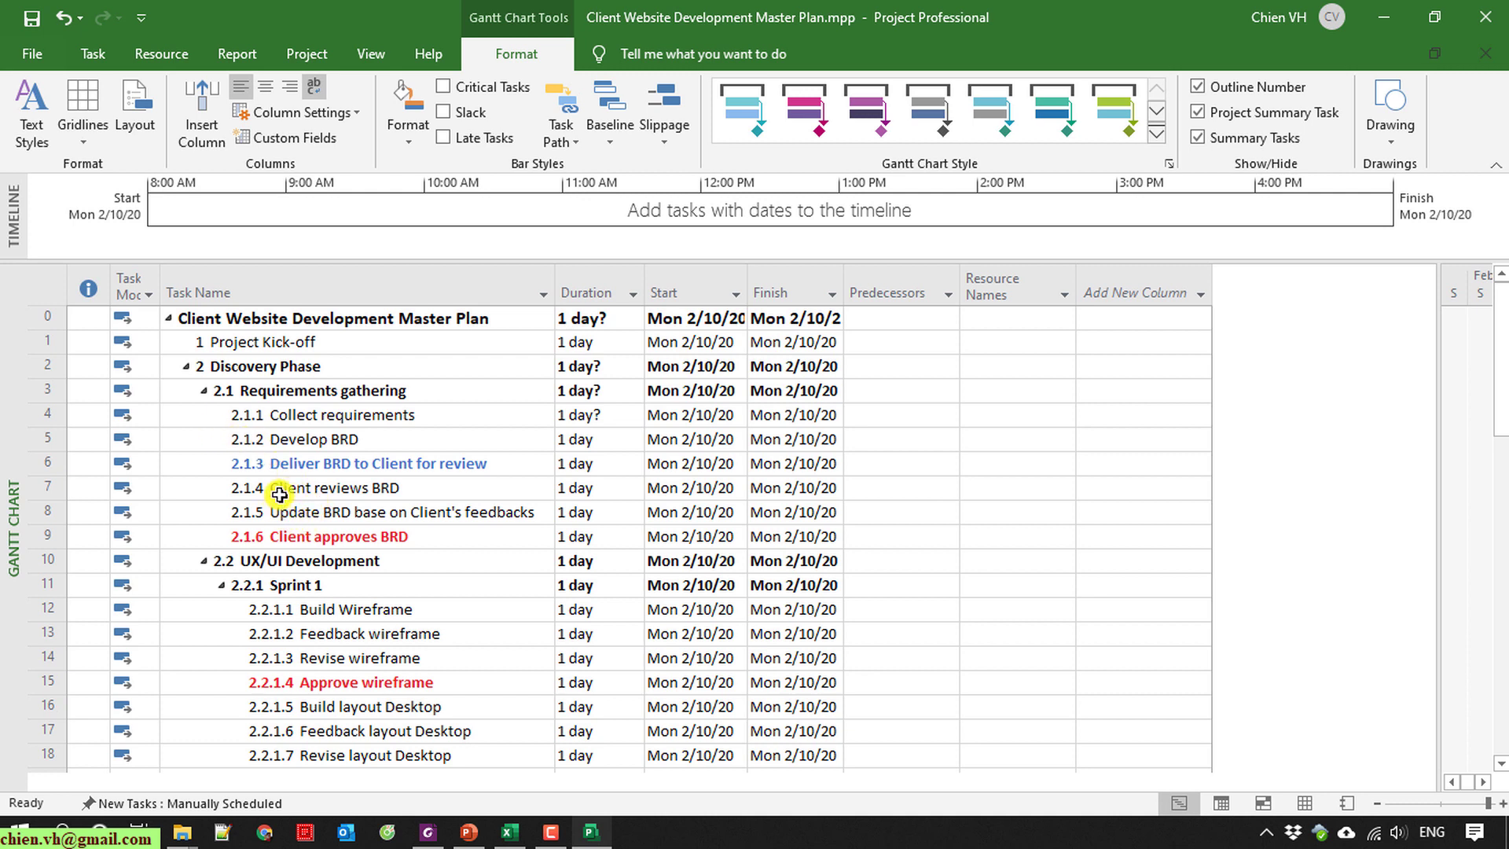
# Open the project's WBS code definition and set the level 1 sequence to Numbers (ordered).
pyautogui.click(89, 55)
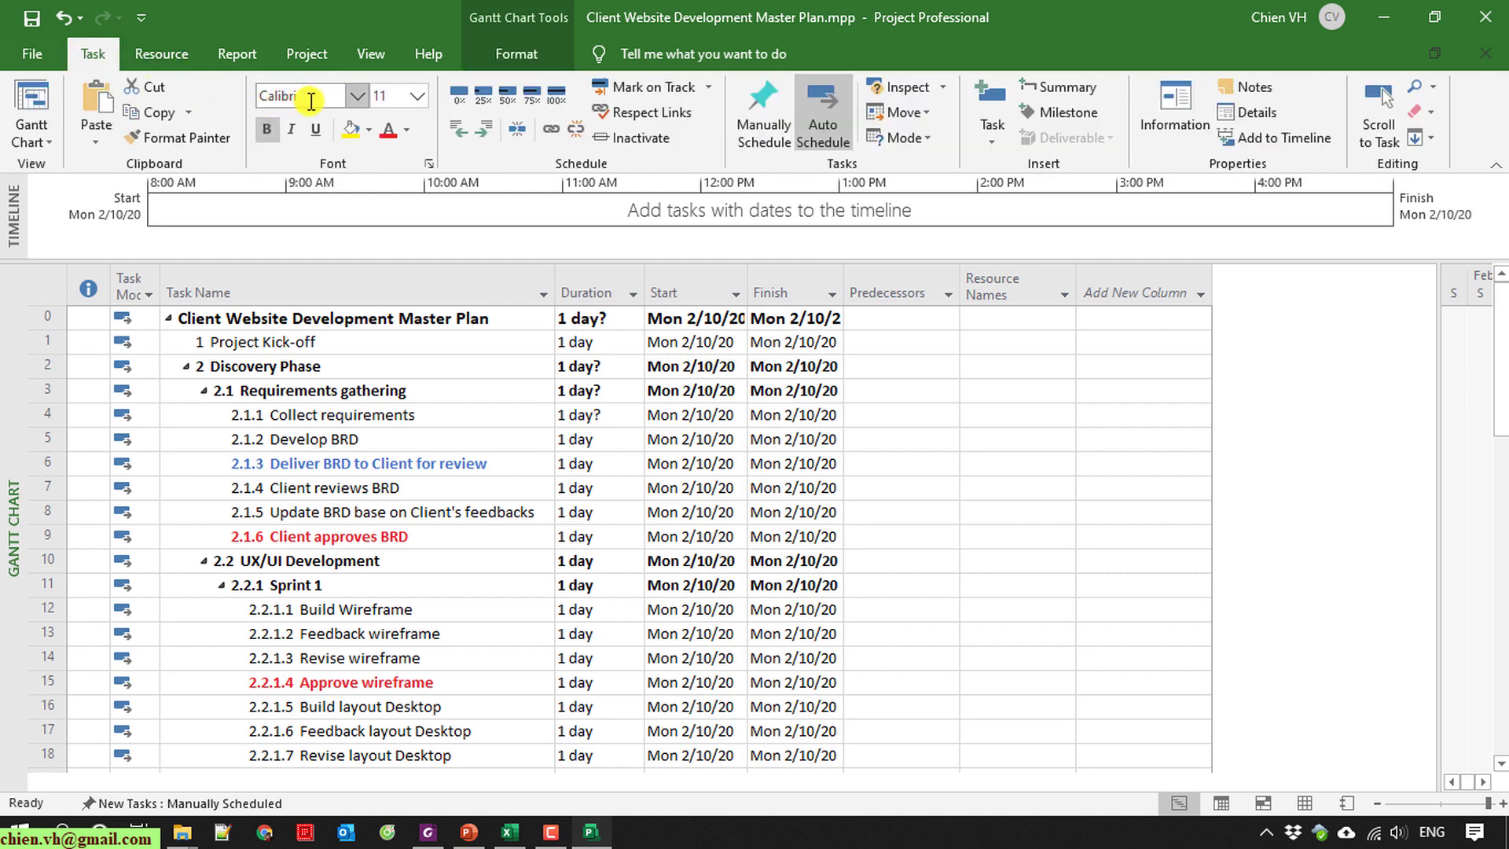
pyautogui.click(299, 45)
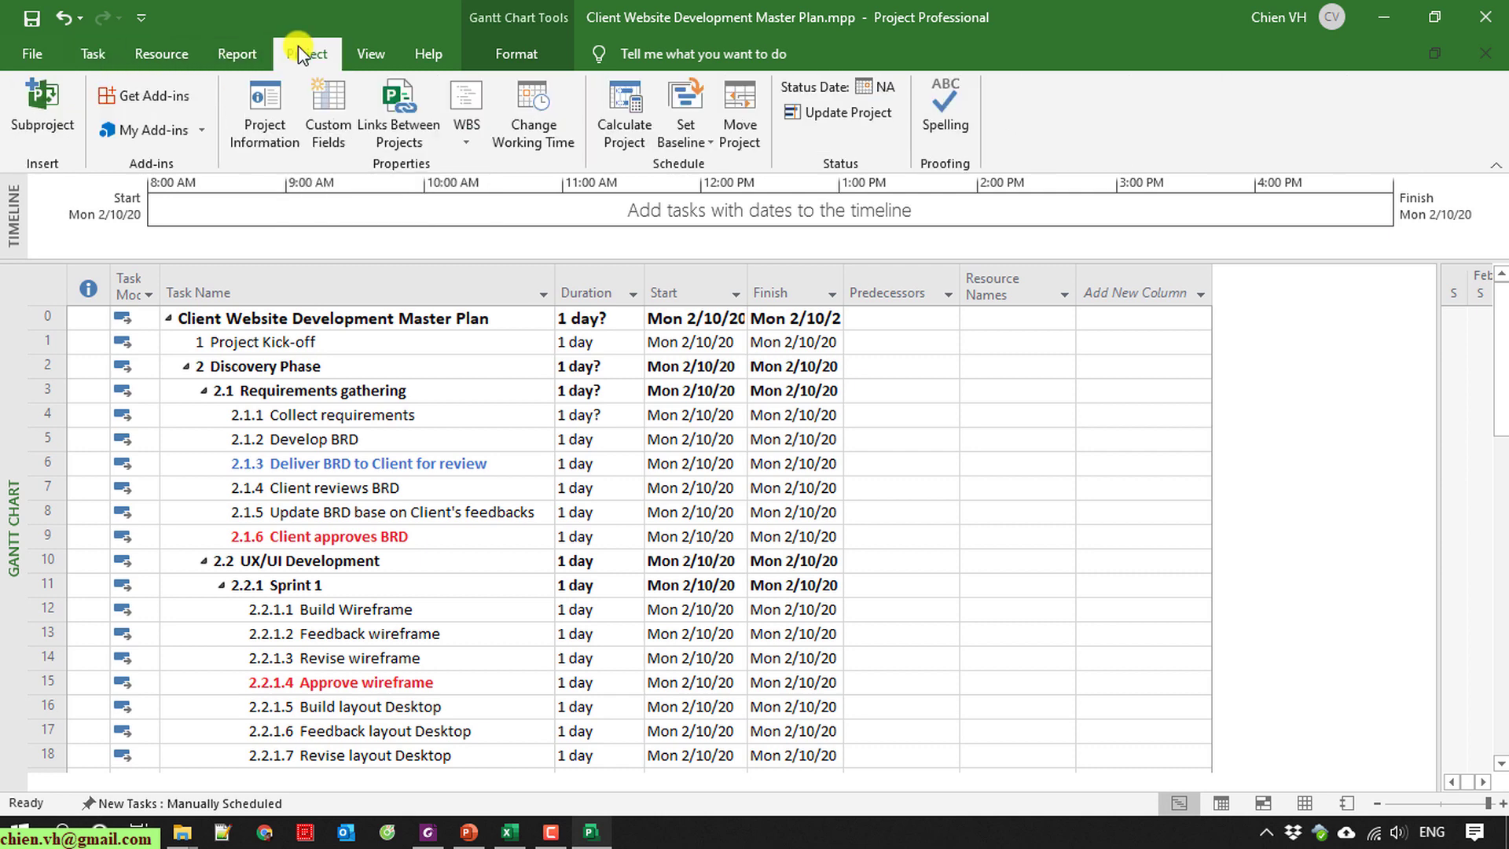
pyautogui.click(463, 140)
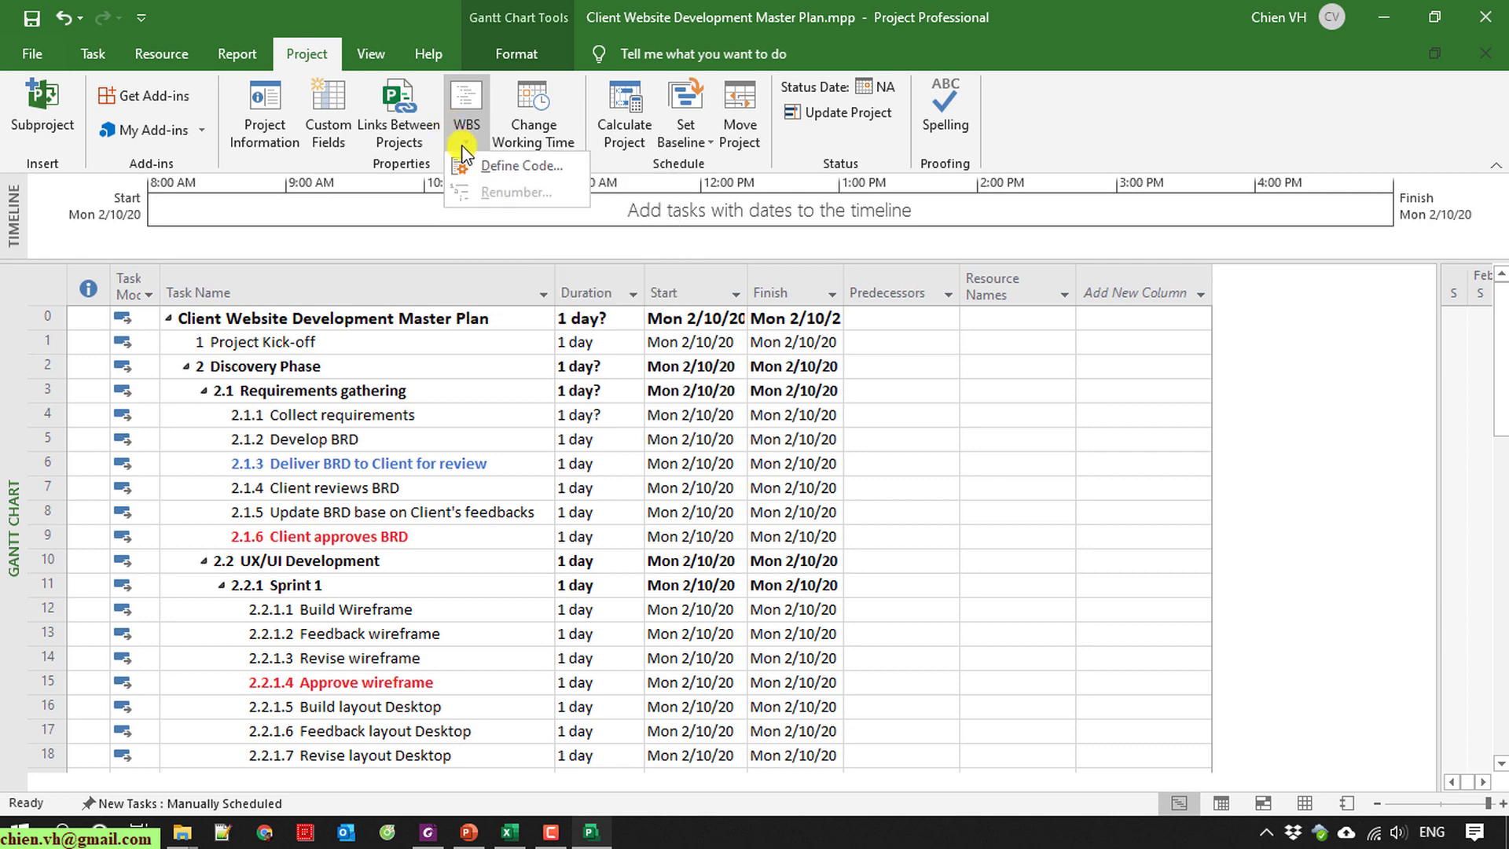
pyautogui.click(504, 167)
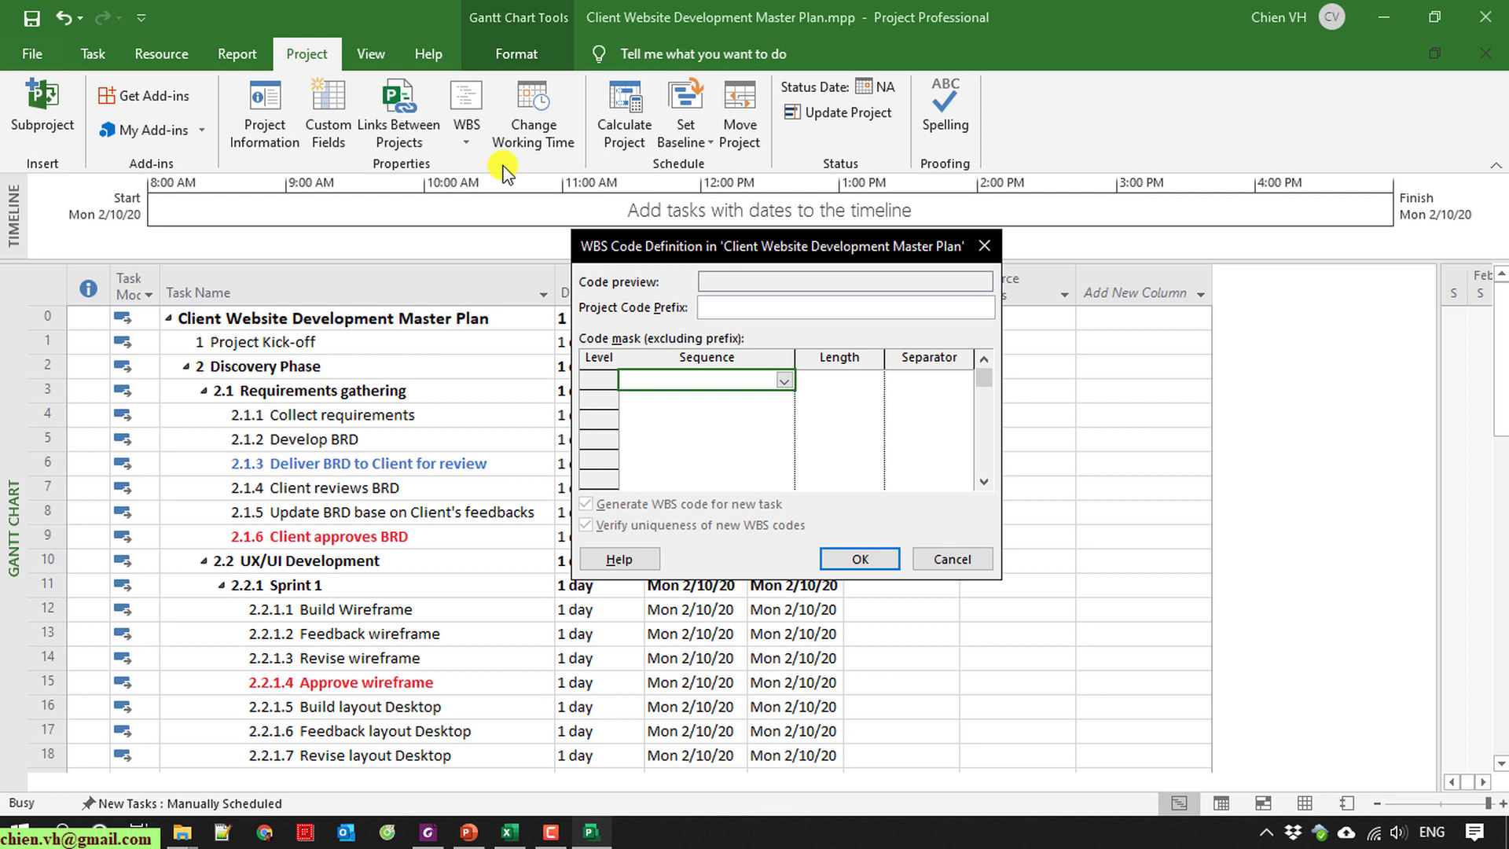
pyautogui.click(787, 381)
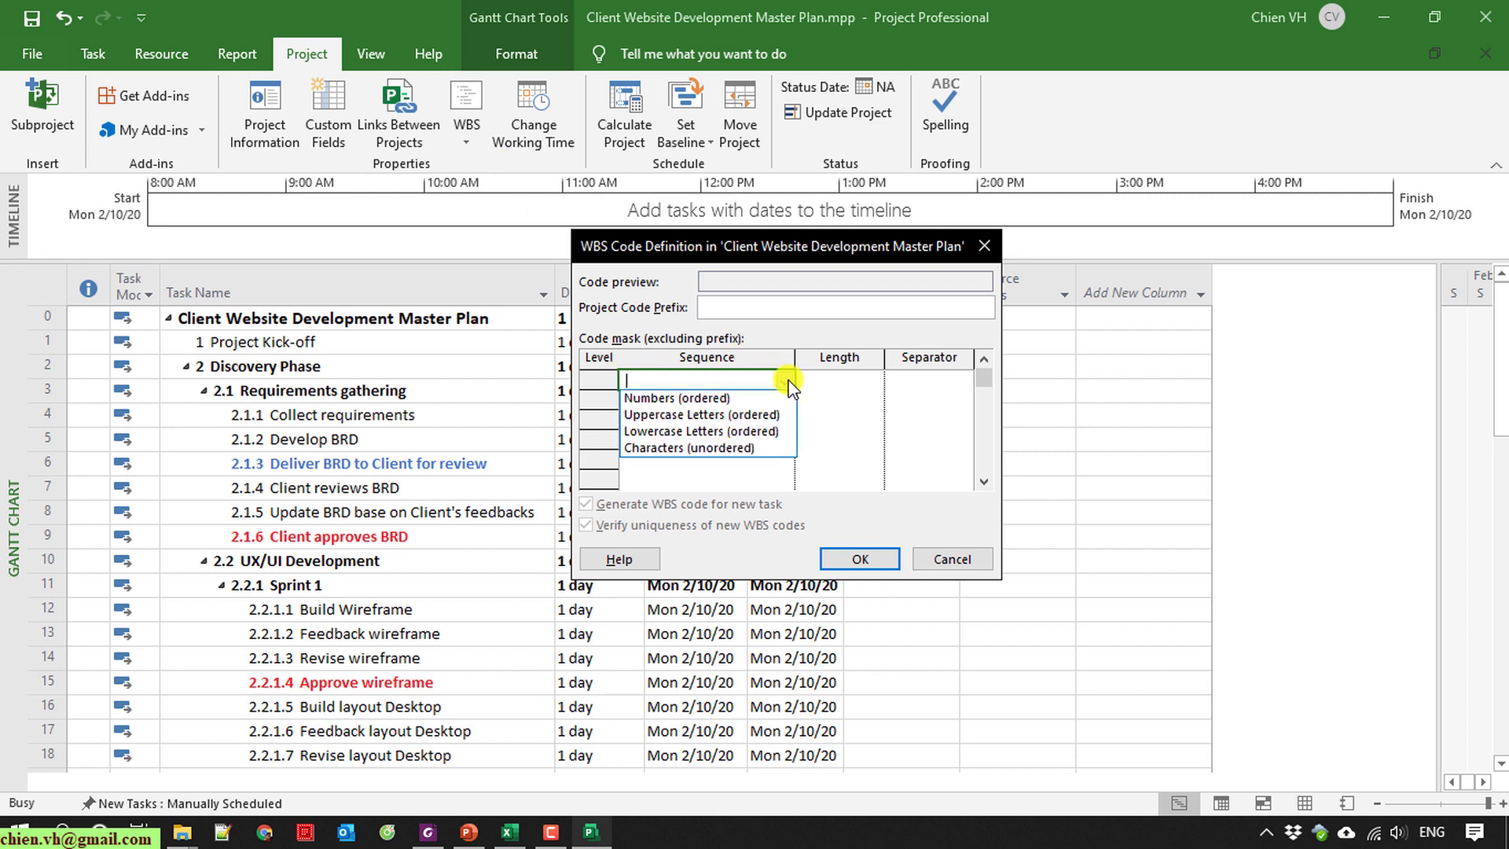
pyautogui.click(786, 381)
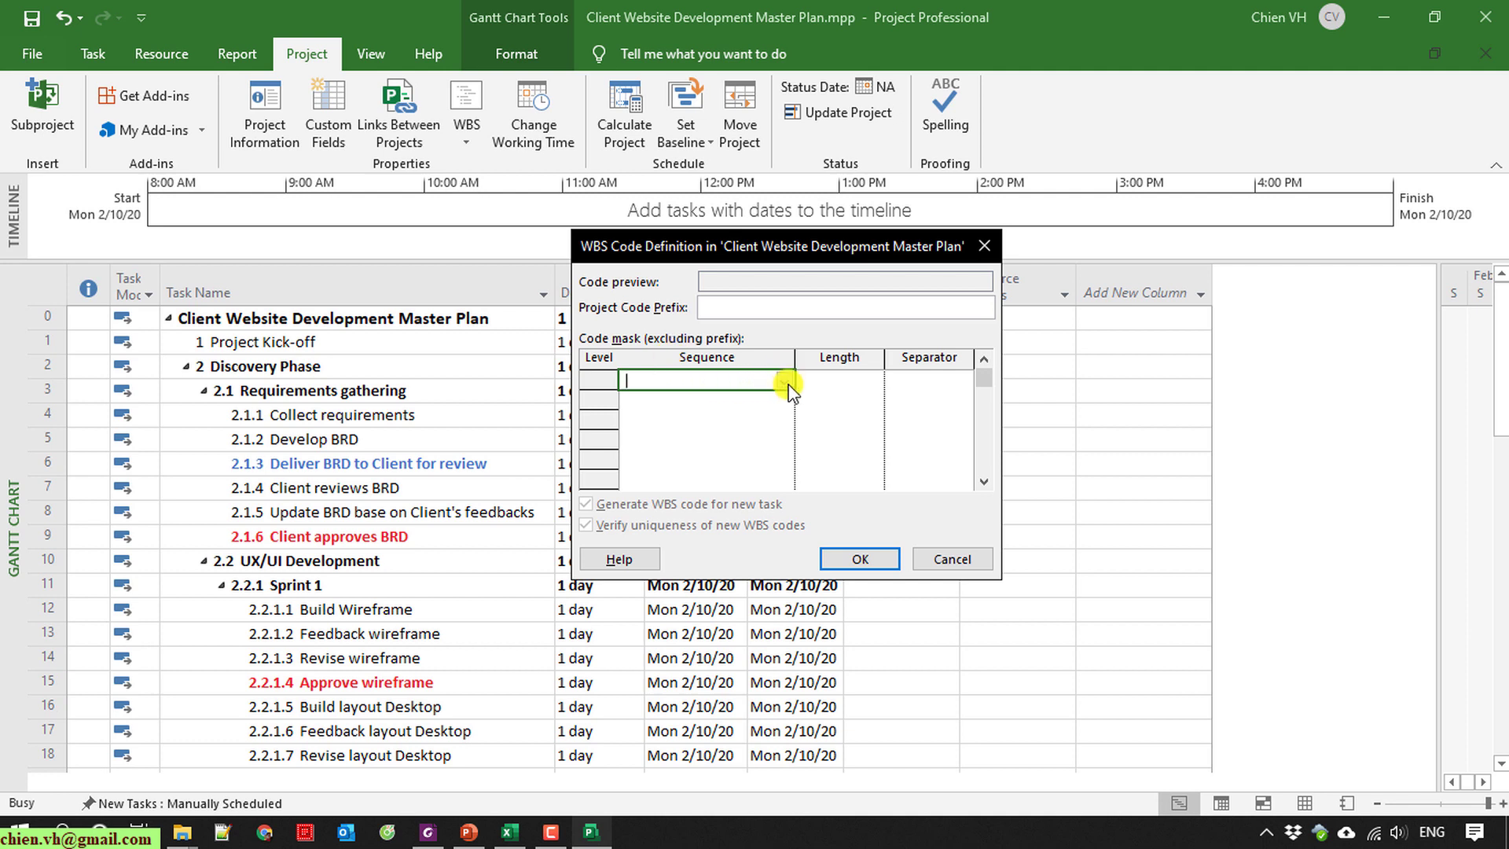
pyautogui.click(713, 389)
pyautogui.click(785, 380)
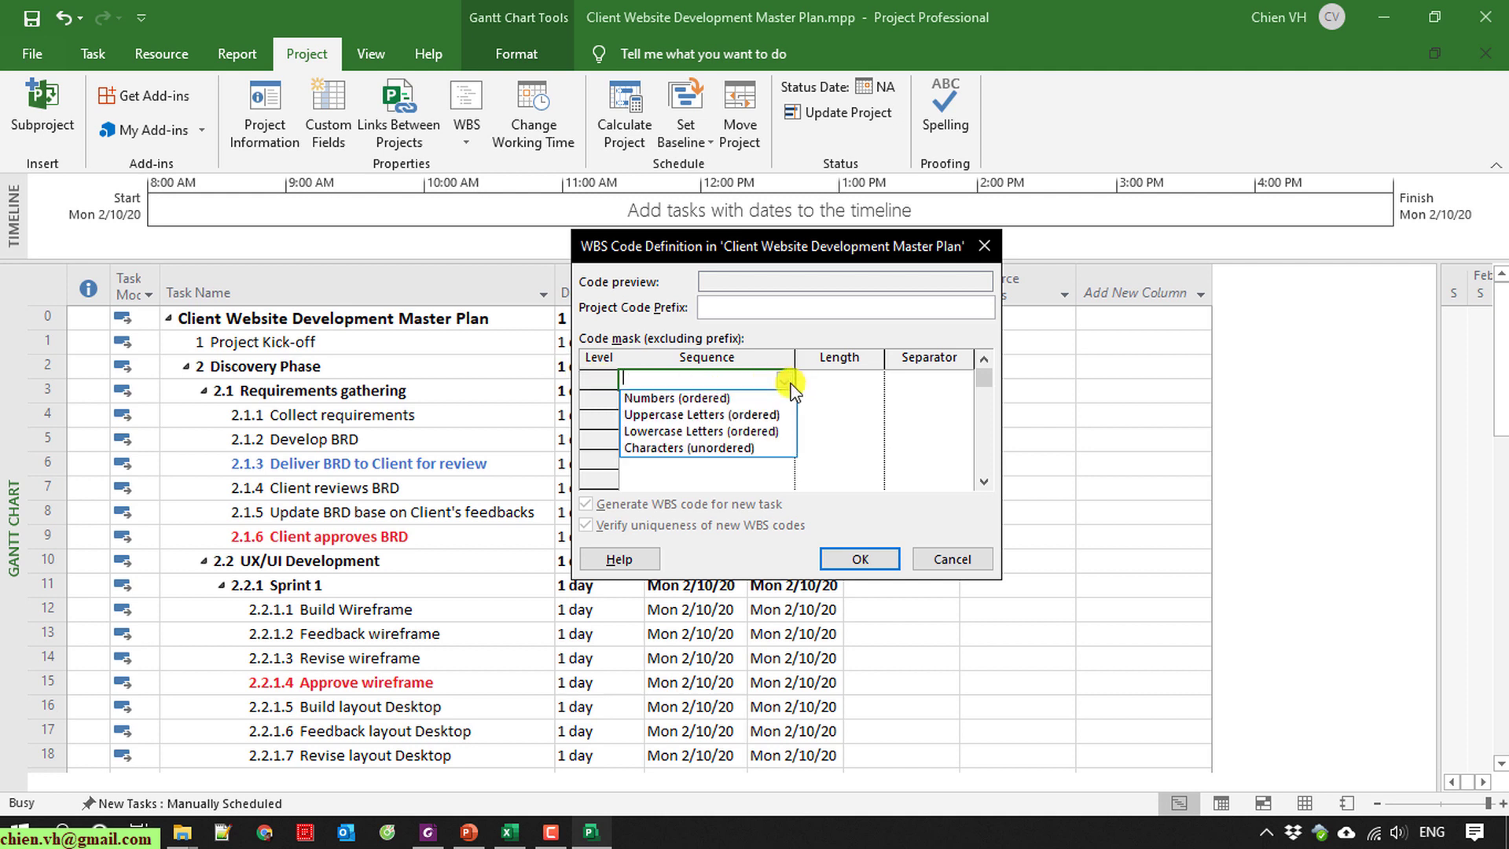
pyautogui.click(733, 399)
pyautogui.click(739, 401)
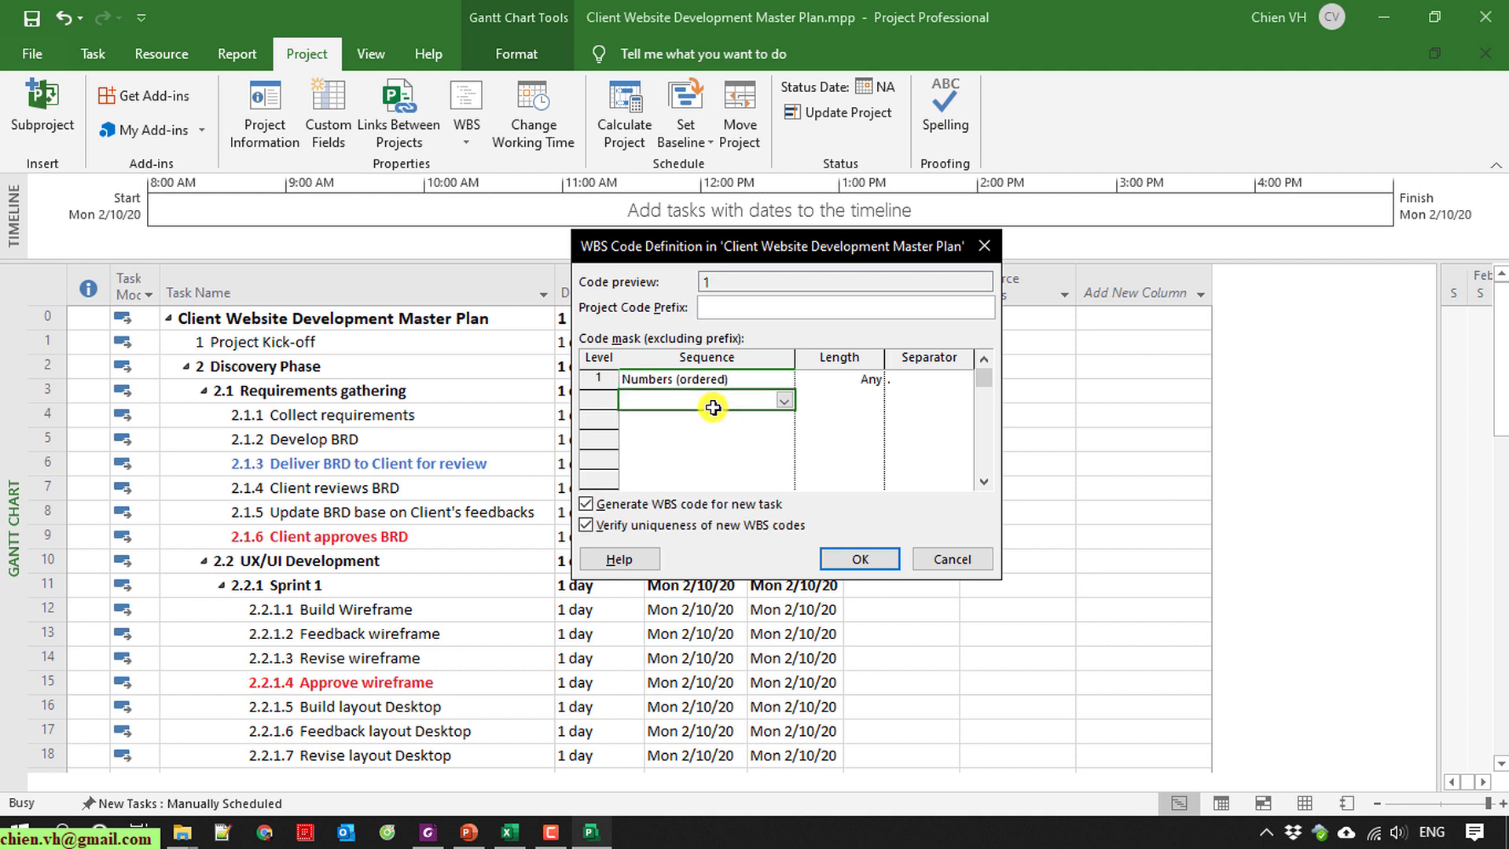
# Set the sequence of WBS code levels 2, 3 and 4 to Numbers (ordered) and apply the definition.
pyautogui.click(786, 403)
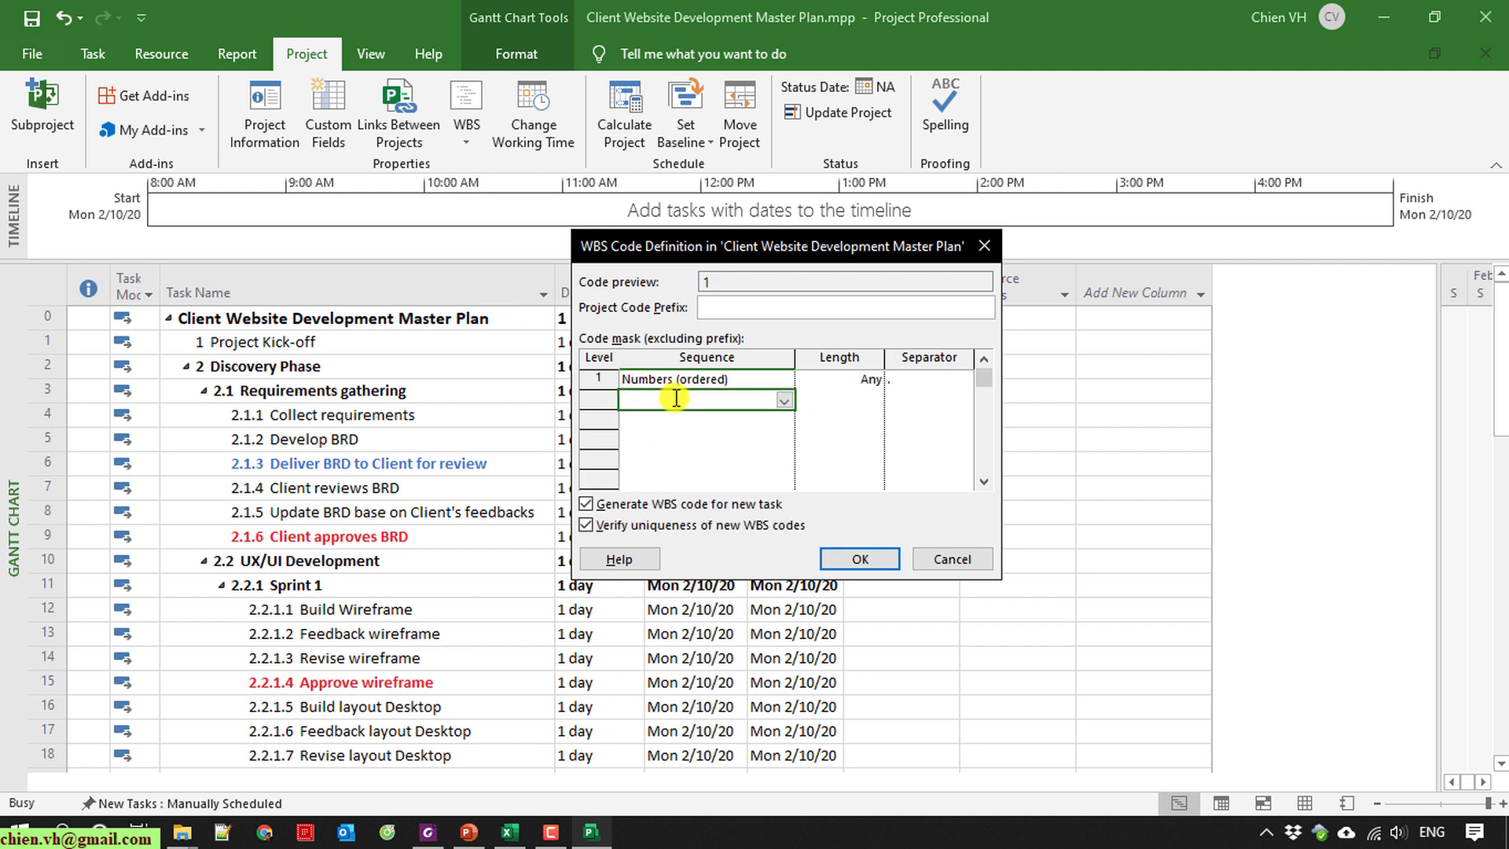
pyautogui.click(786, 402)
pyautogui.click(724, 418)
pyautogui.click(762, 424)
pyautogui.click(784, 422)
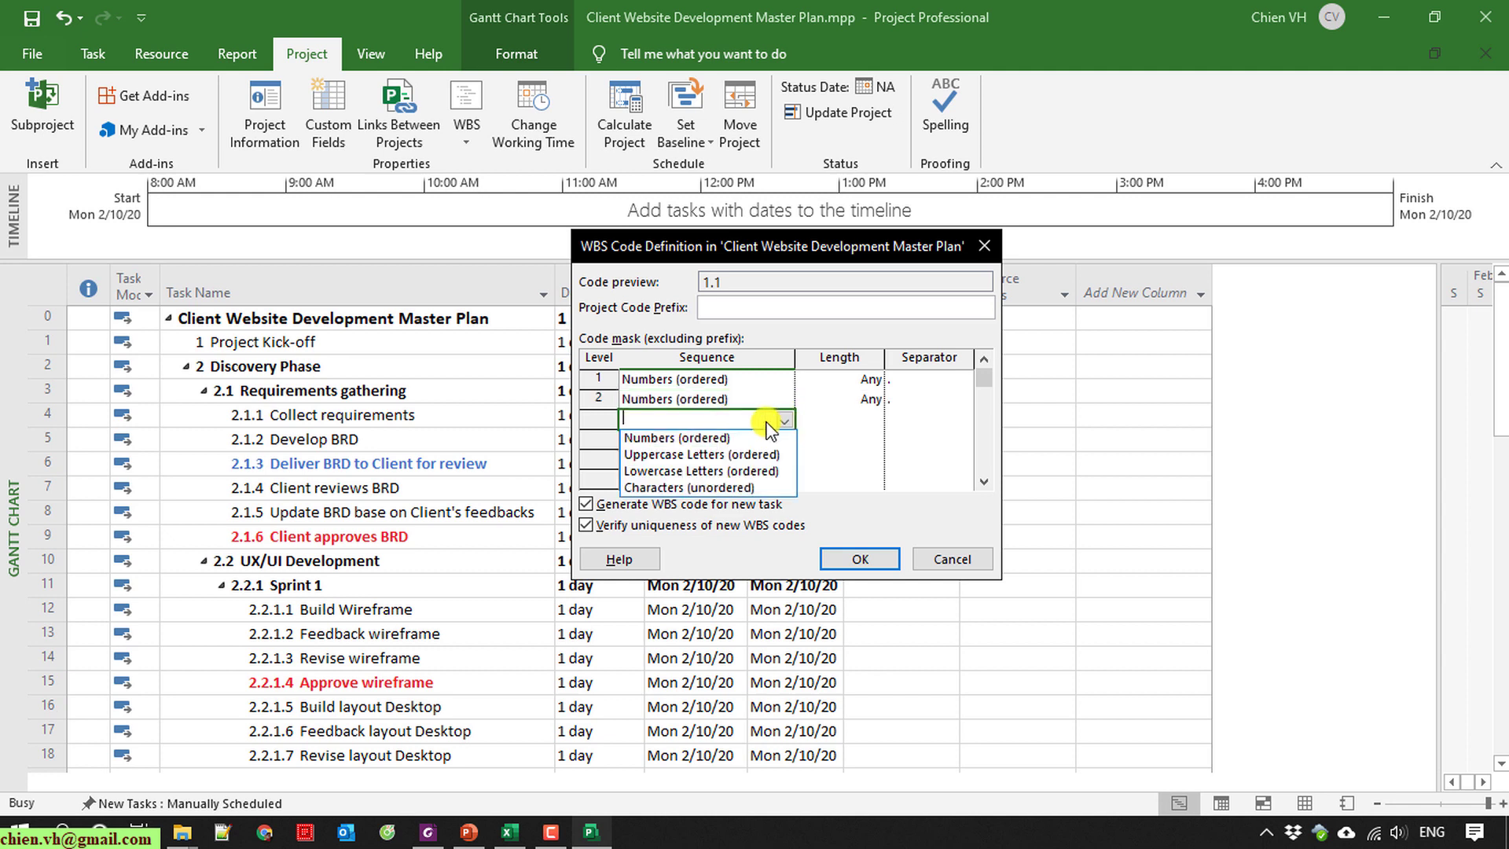
pyautogui.click(774, 435)
pyautogui.click(790, 439)
pyautogui.click(787, 438)
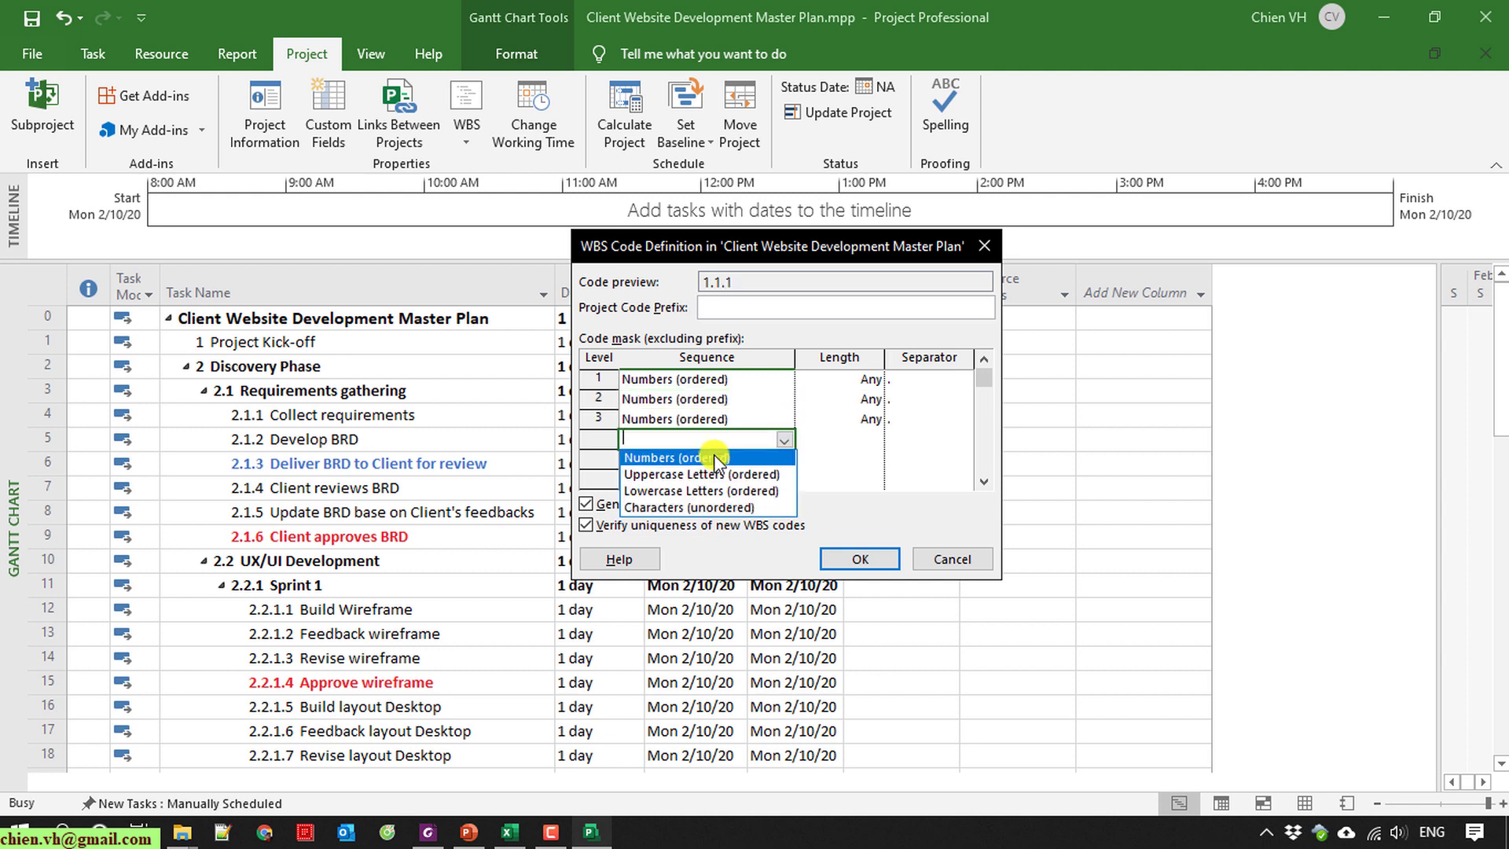
pyautogui.click(766, 458)
pyautogui.click(722, 464)
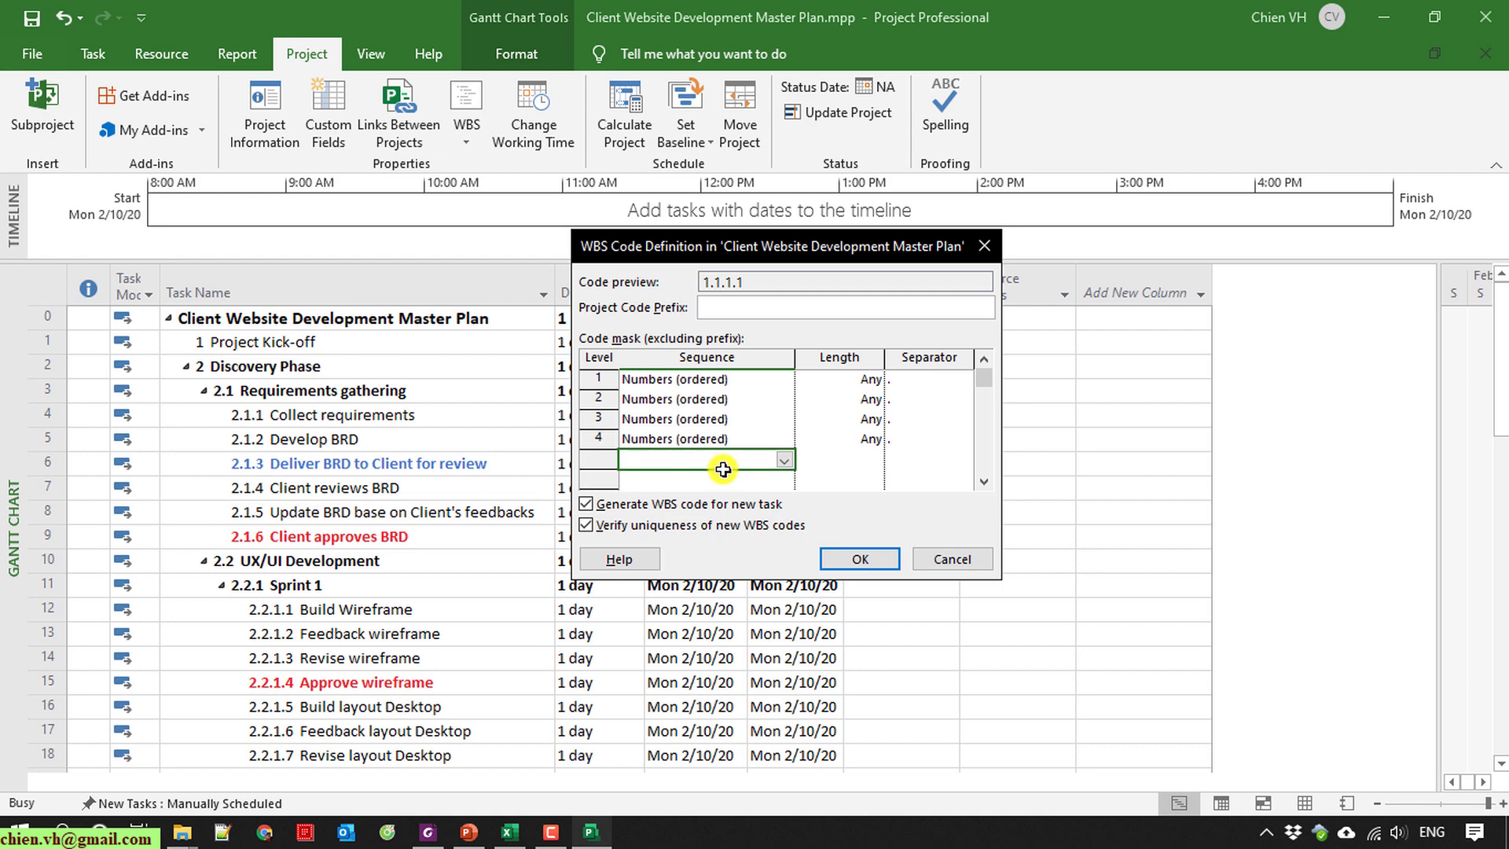
pyautogui.click(861, 559)
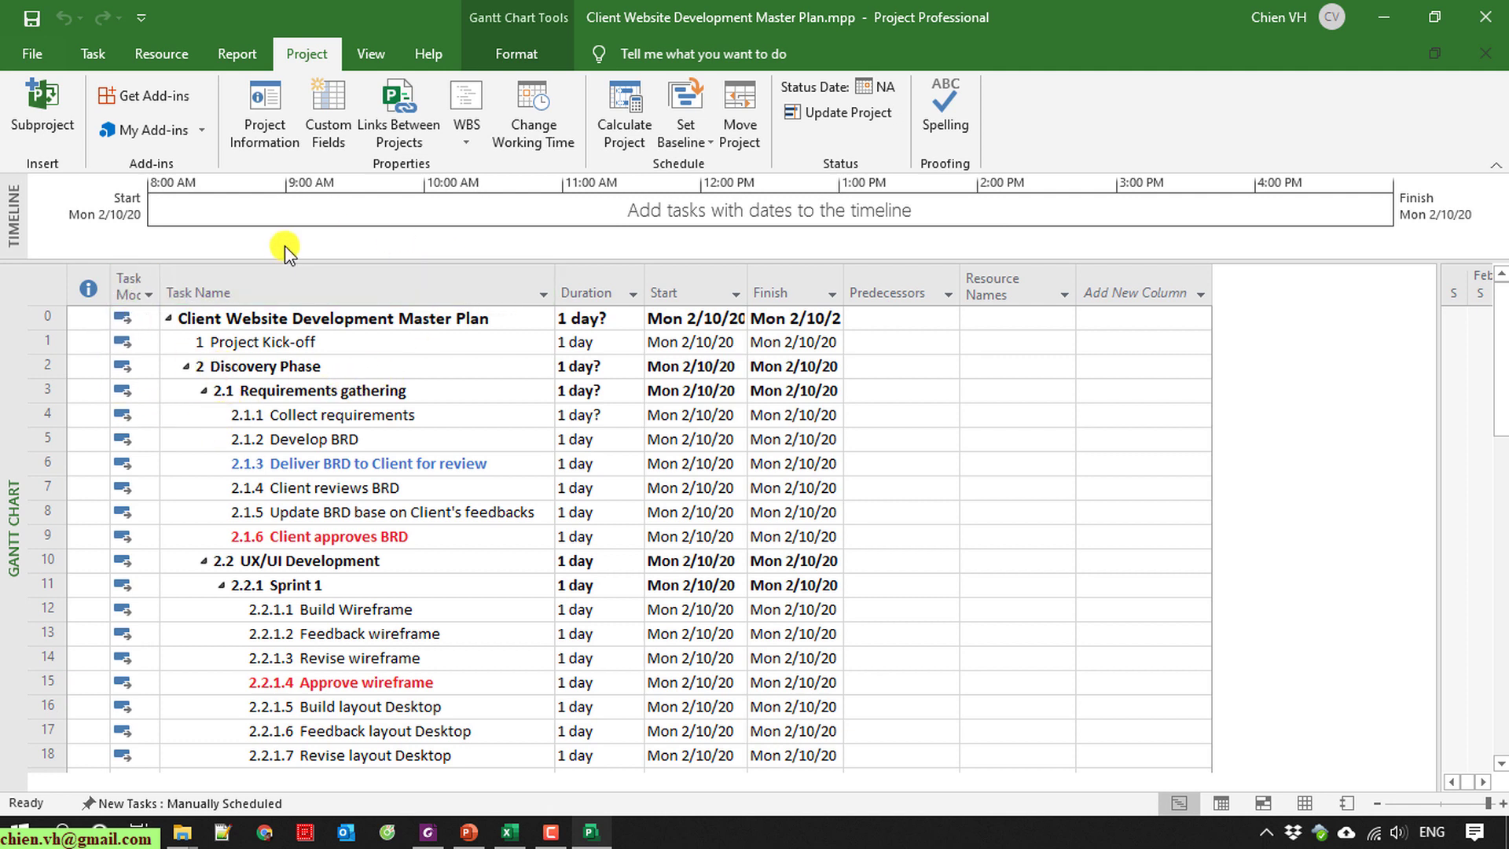
# Add a WBS column to the task table and move it directly before the Task Name column.
pyautogui.click(1202, 293)
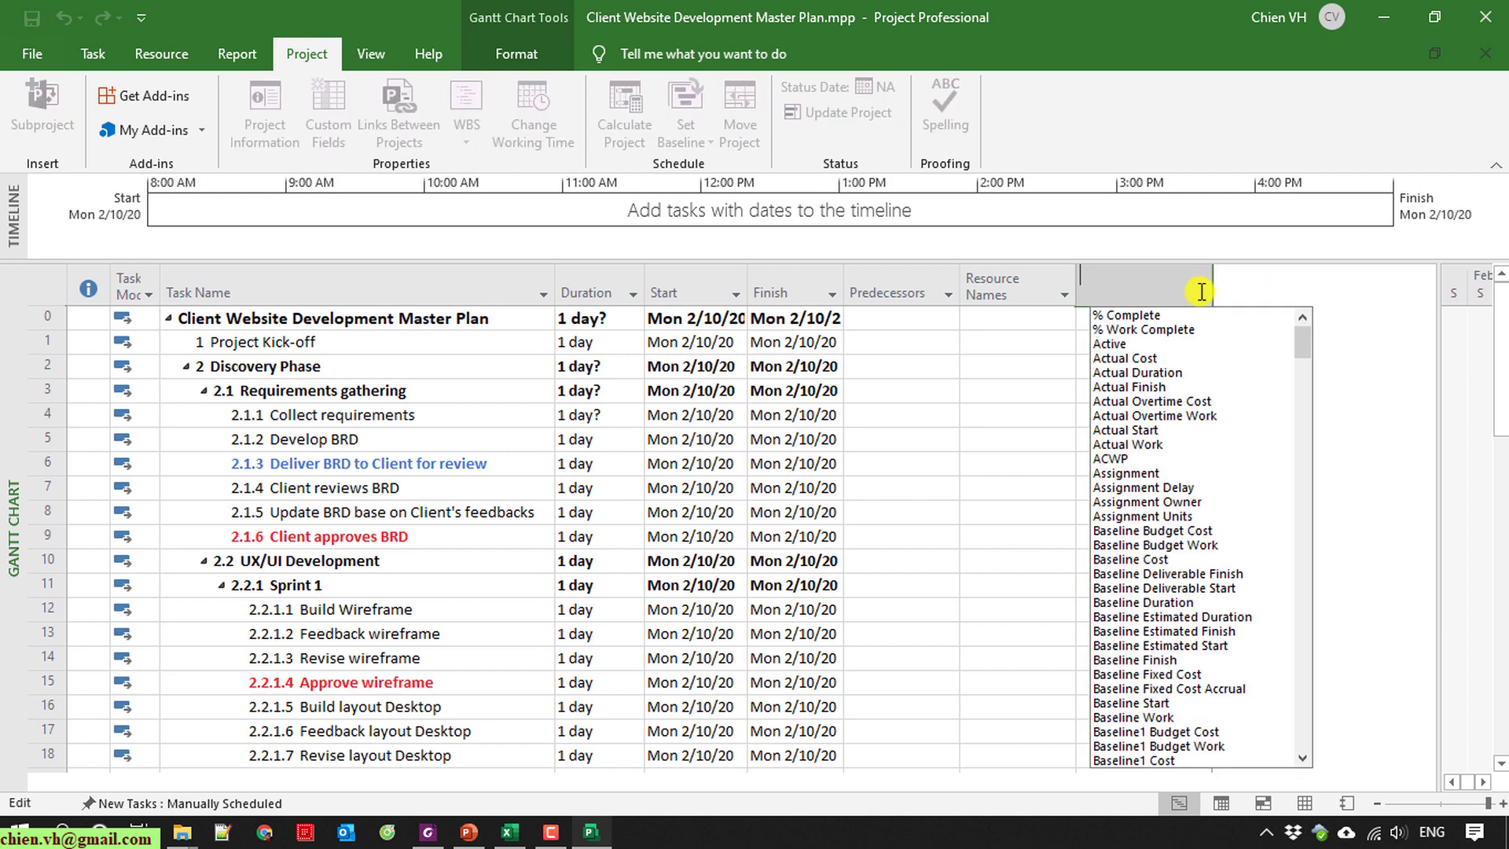
pyautogui.write('wbs')
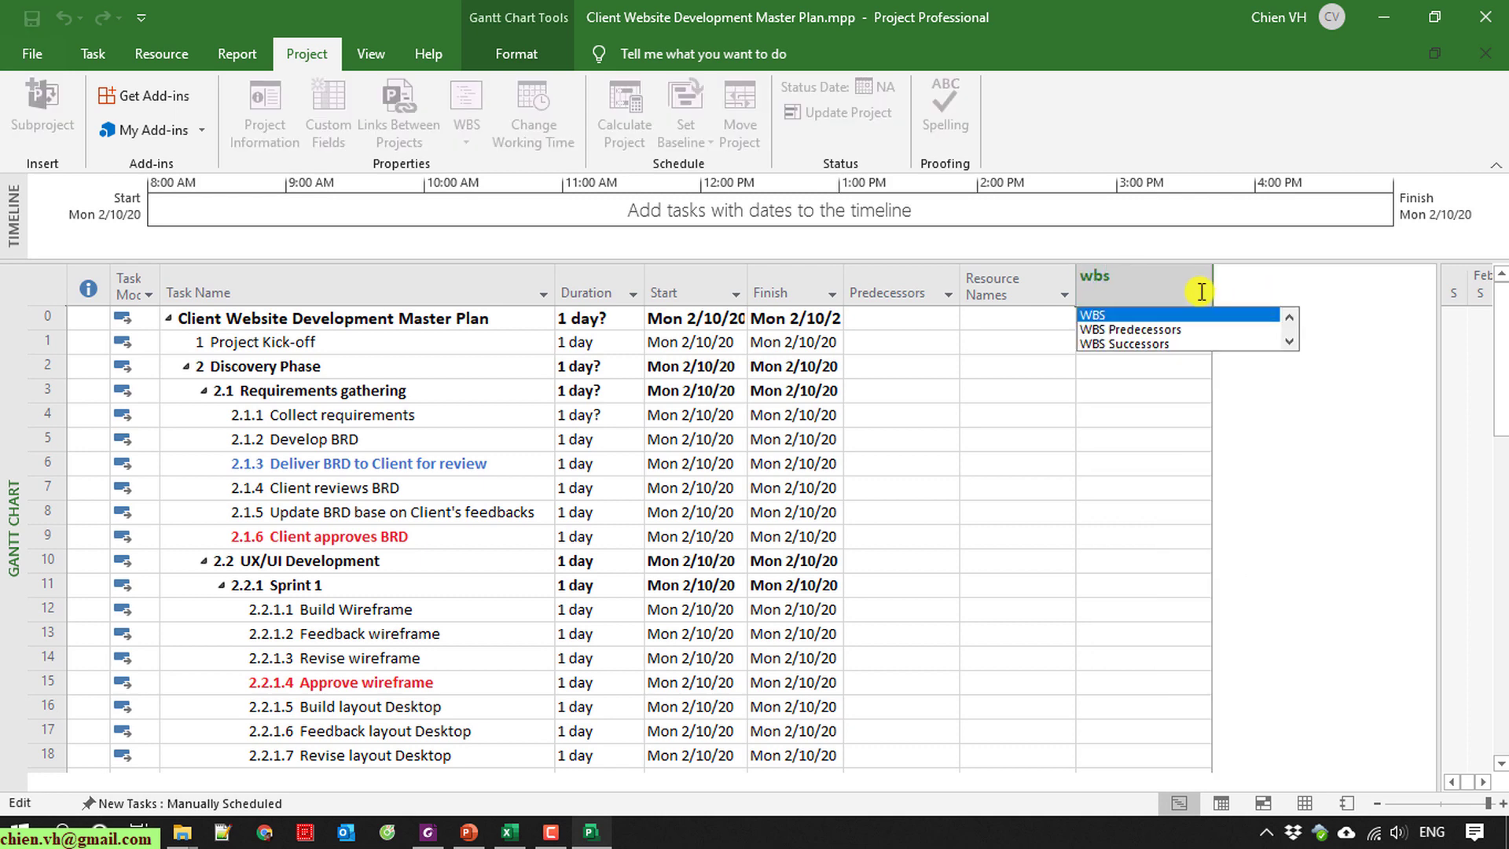
pyautogui.press('Return')
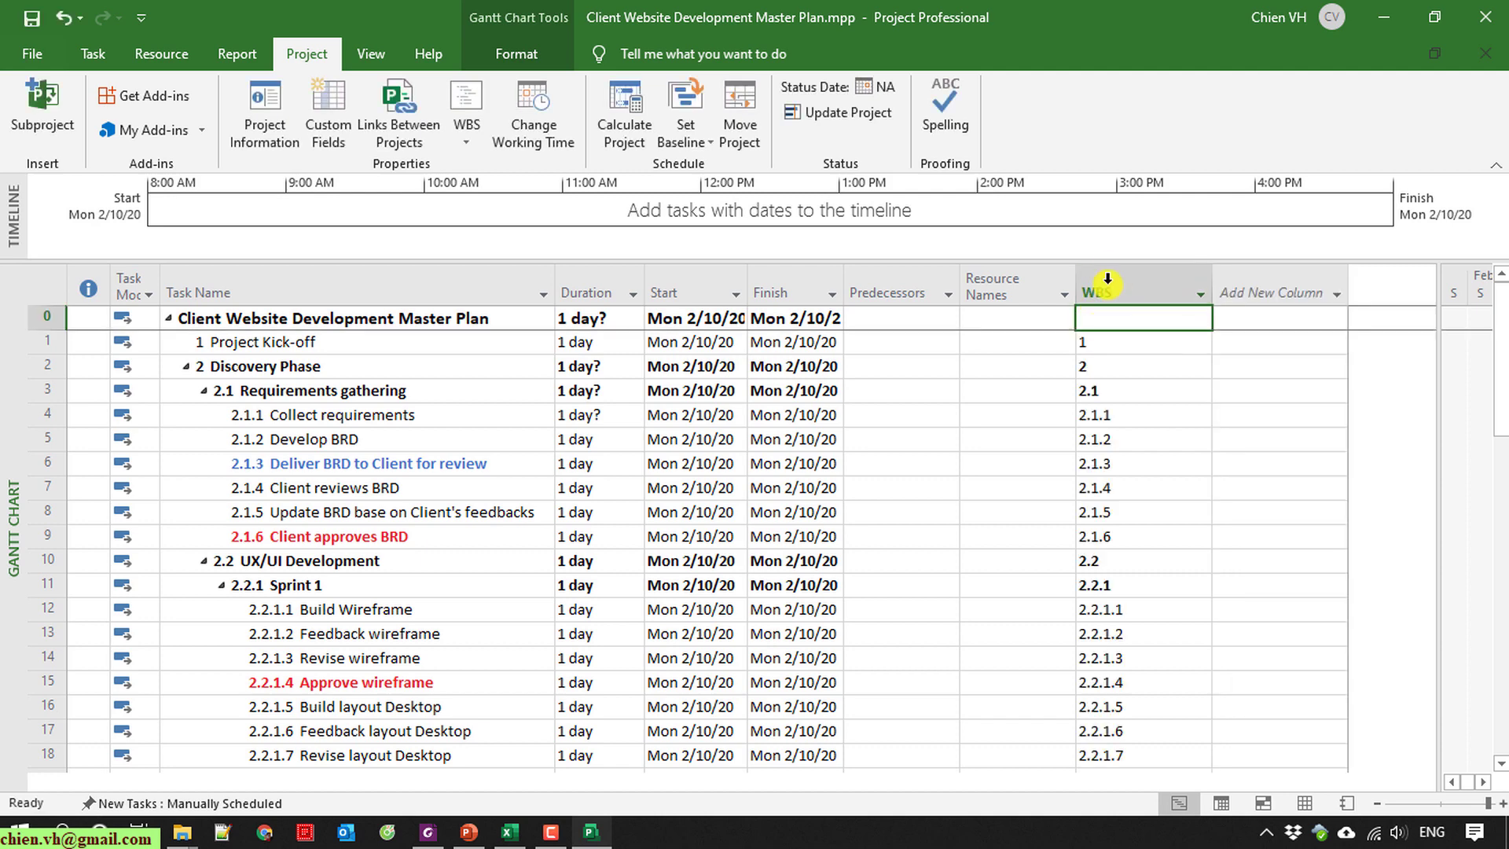
pyautogui.click(1108, 285)
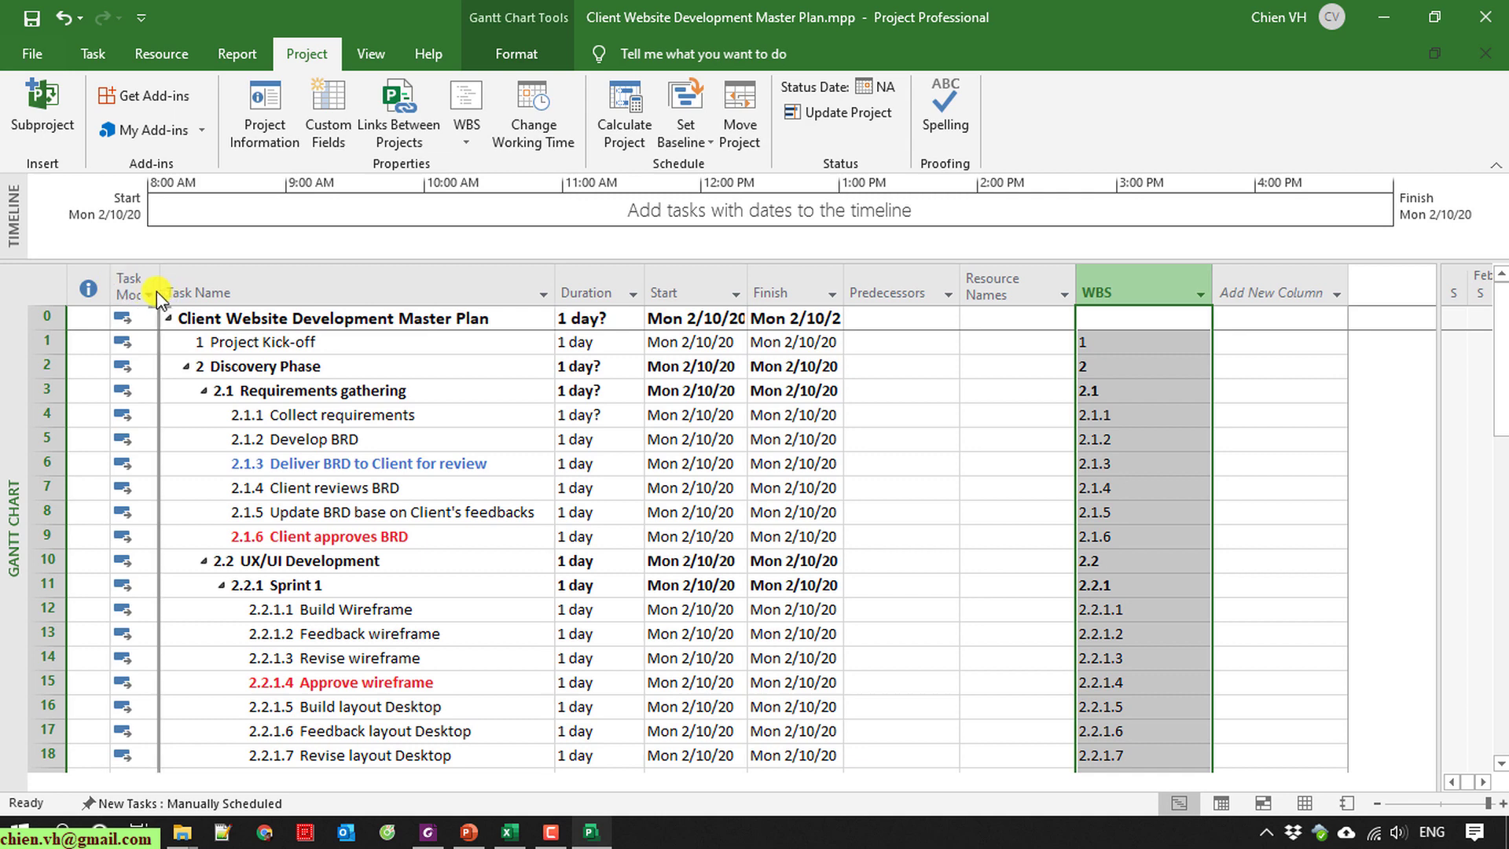
pyautogui.moveTo(160, 298); pyautogui.dragTo(159, 299)
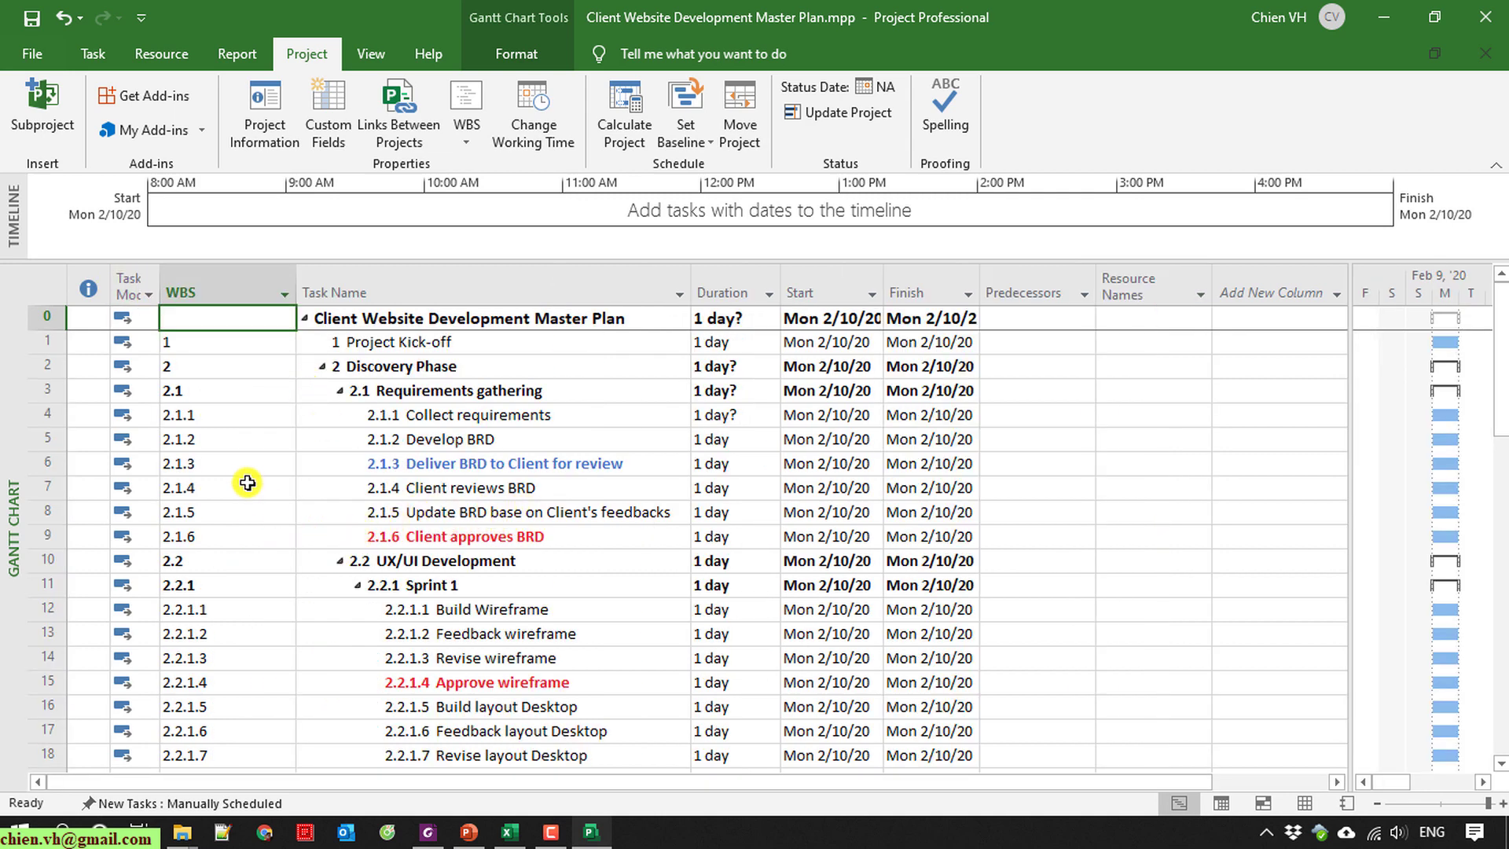
# Examine the WBS codes against the outline numbers from Discovery Phase down to Execute SIT.
pyautogui.scroll(-2, 246, 527)
pyautogui.scroll(-1, 275, 562)
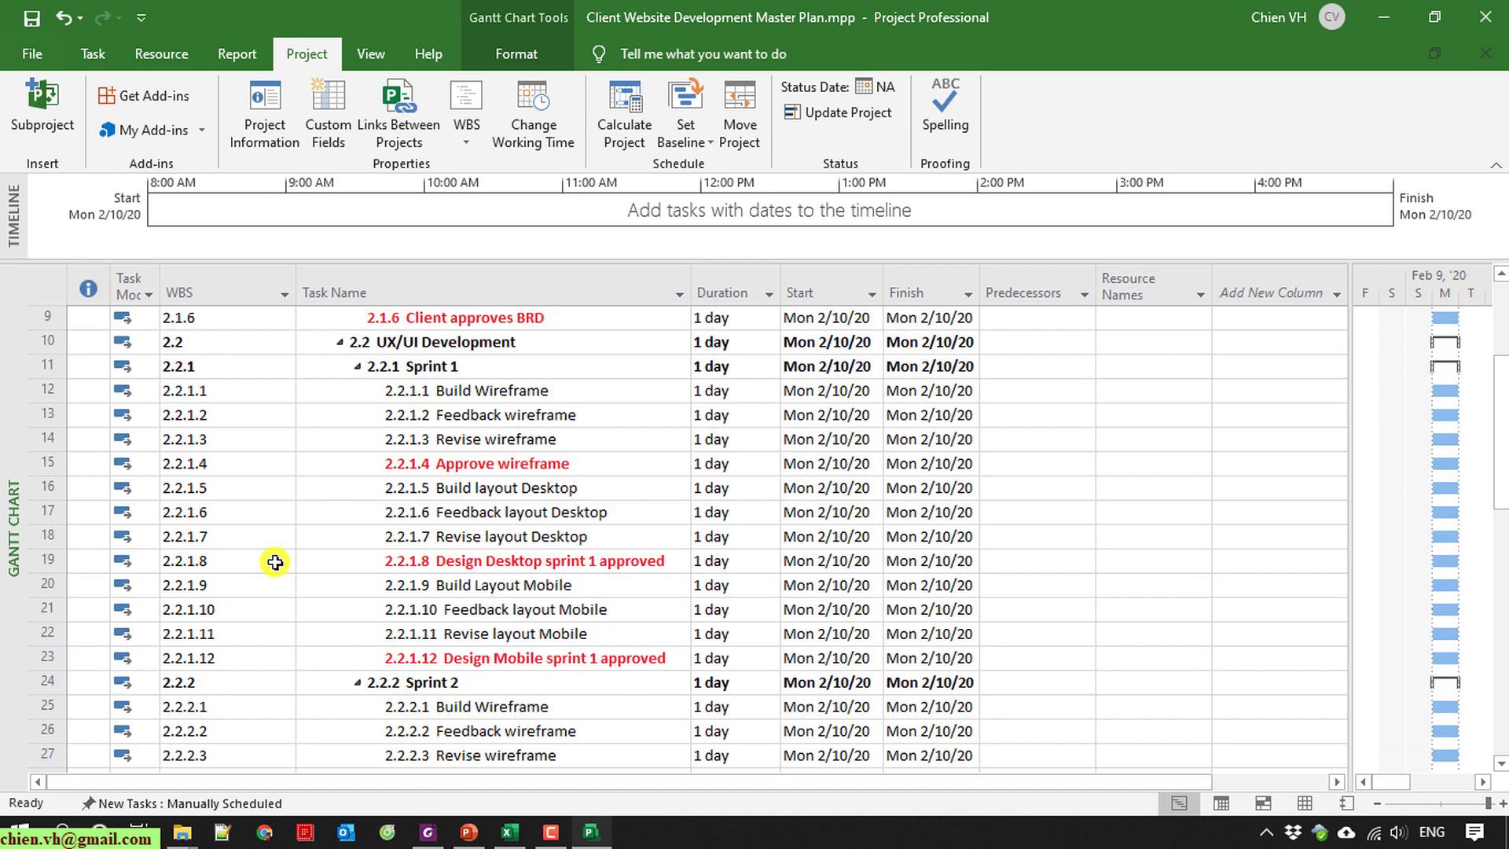
pyautogui.scroll(-1, 275, 562)
pyautogui.scroll(-2, 237, 591)
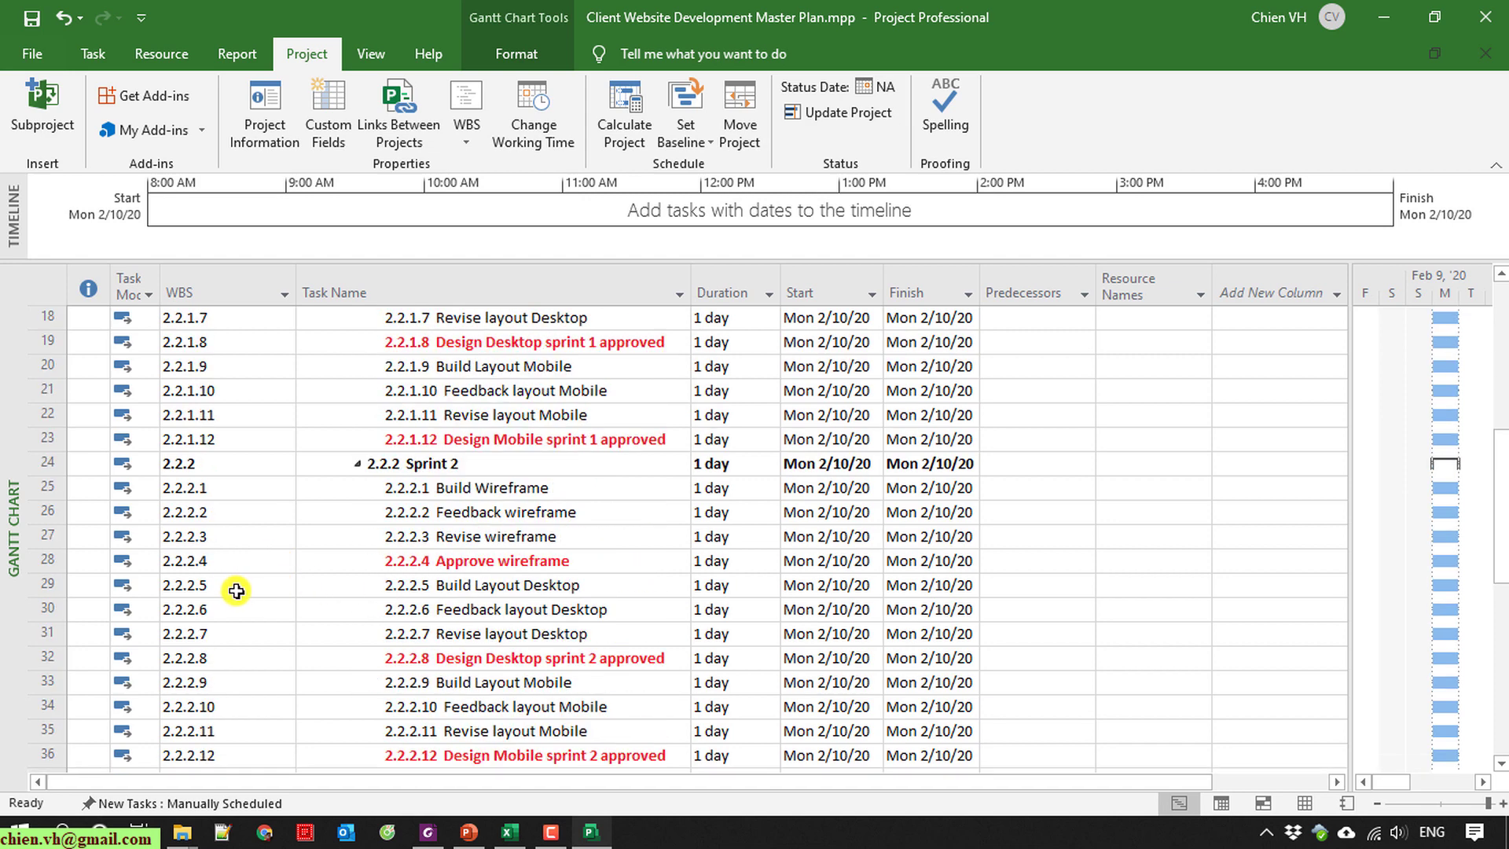
pyautogui.scroll(-3, 237, 591)
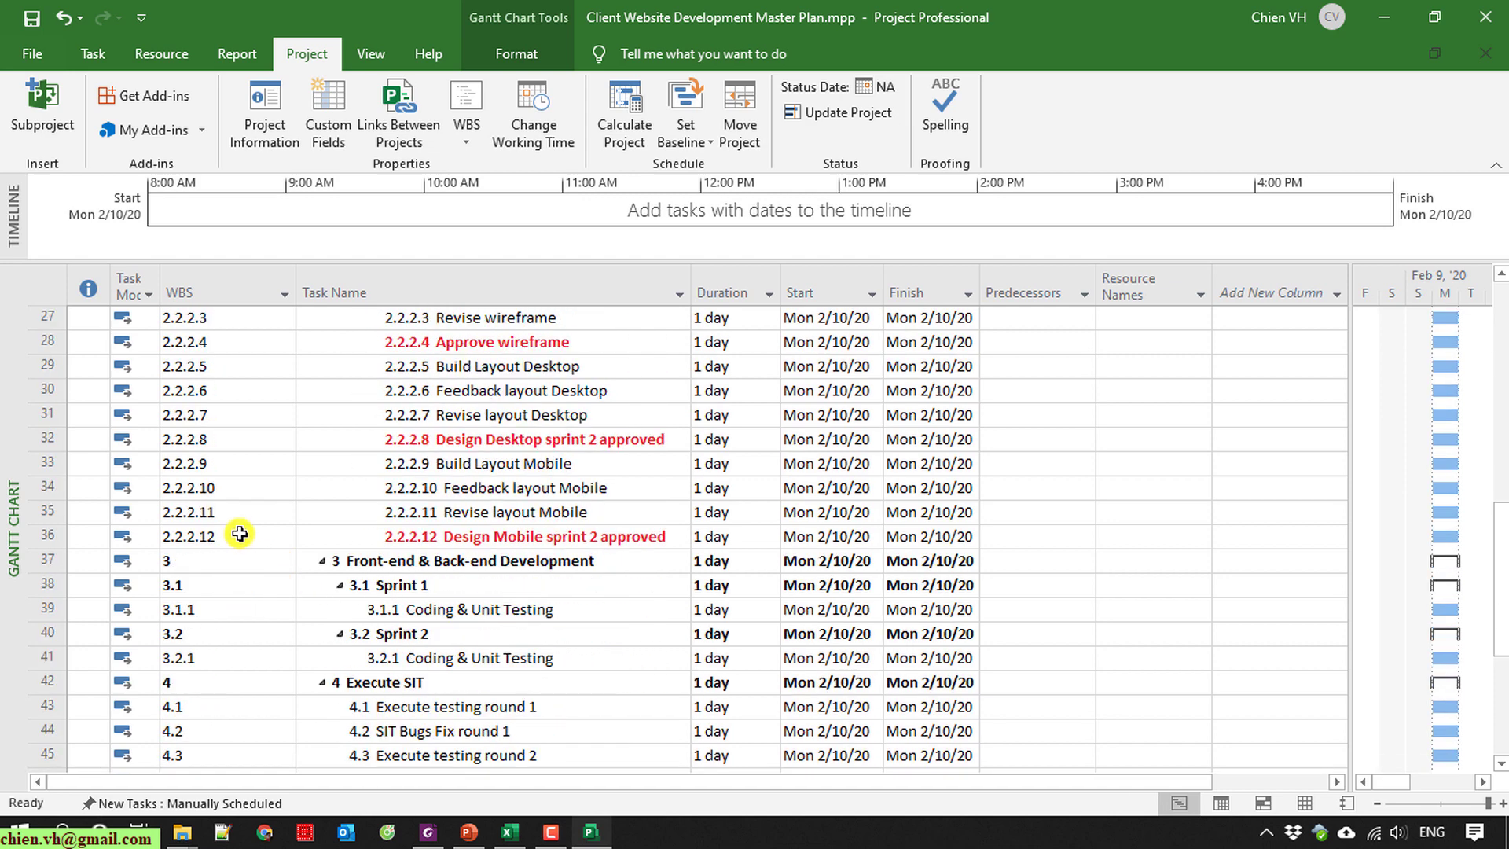
pyautogui.scroll(-2, 228, 597)
pyautogui.scroll(4, 250, 594)
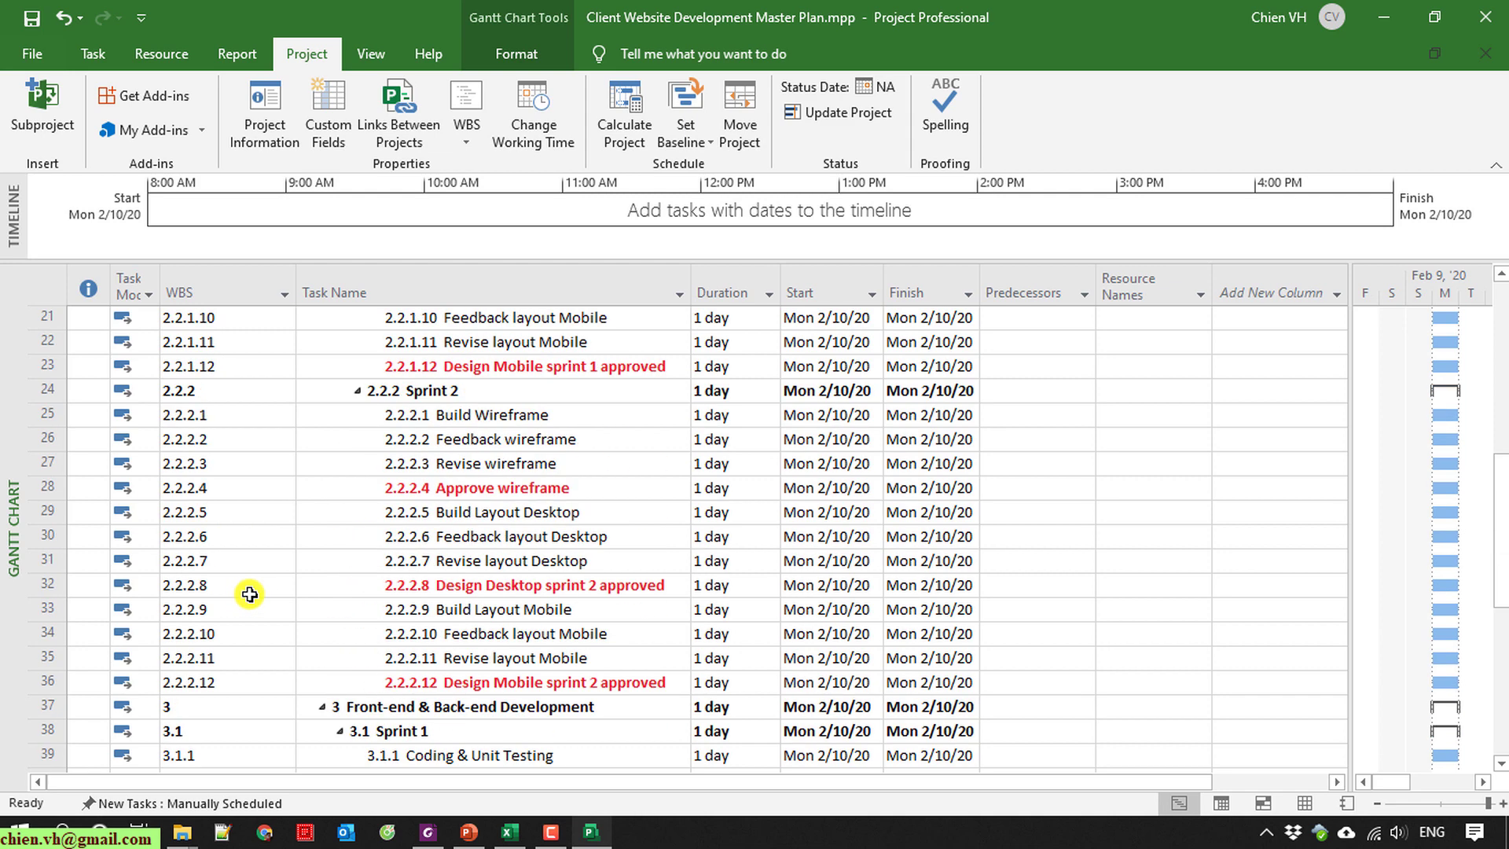
pyautogui.scroll(7, 260, 582)
# Narrow the WBS column to fit its longest codes, such as 2.2.1.12.
pyautogui.moveTo(298, 289); pyautogui.dragTo(222, 291)
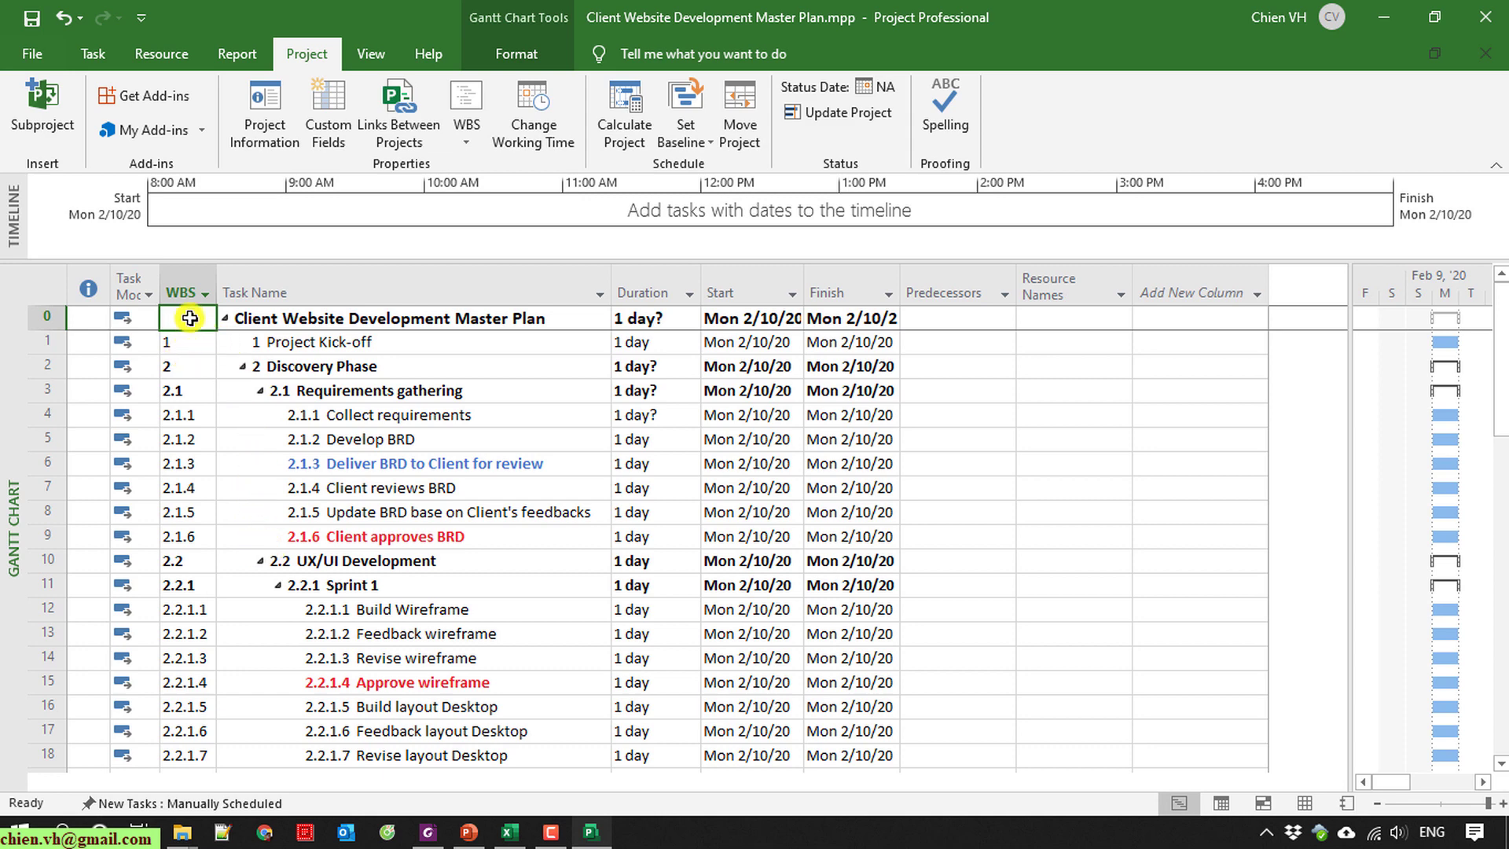
pyautogui.scroll(-4, 200, 550)
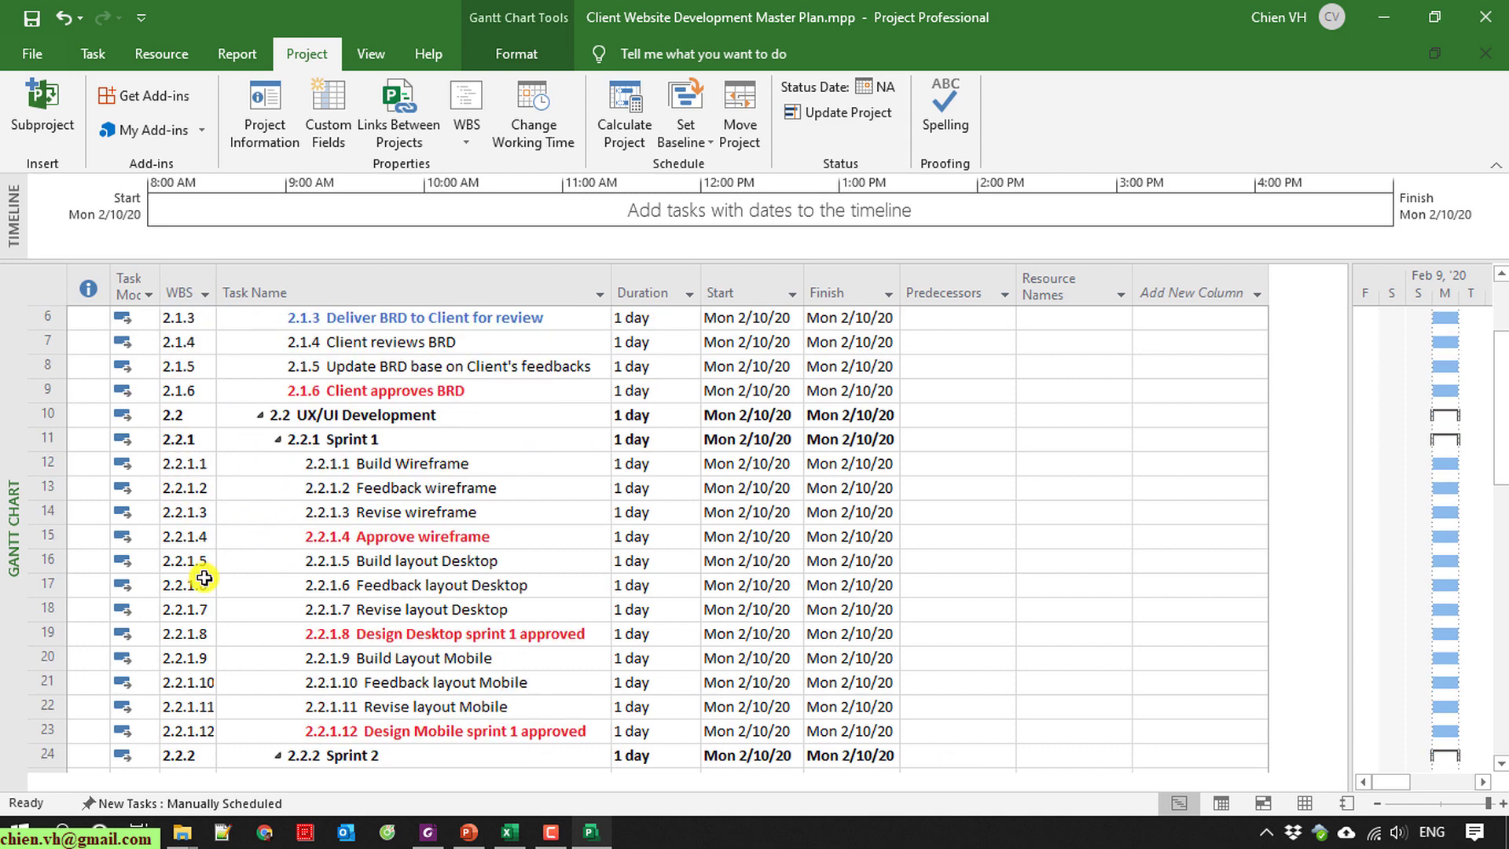
pyautogui.moveTo(215, 296); pyautogui.dragTo(230, 295)
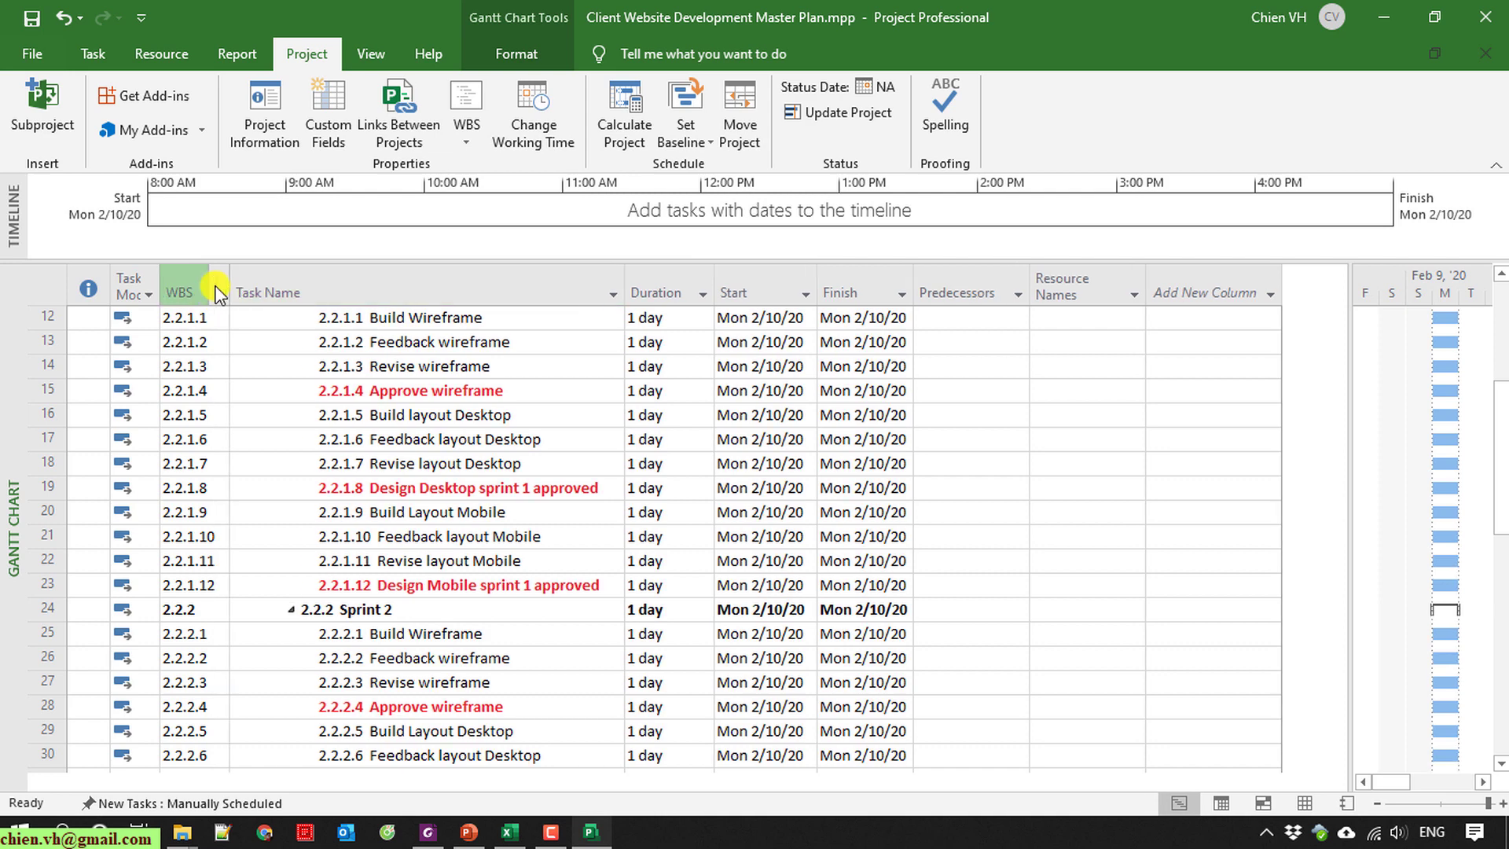
pyautogui.scroll(4, 233, 535)
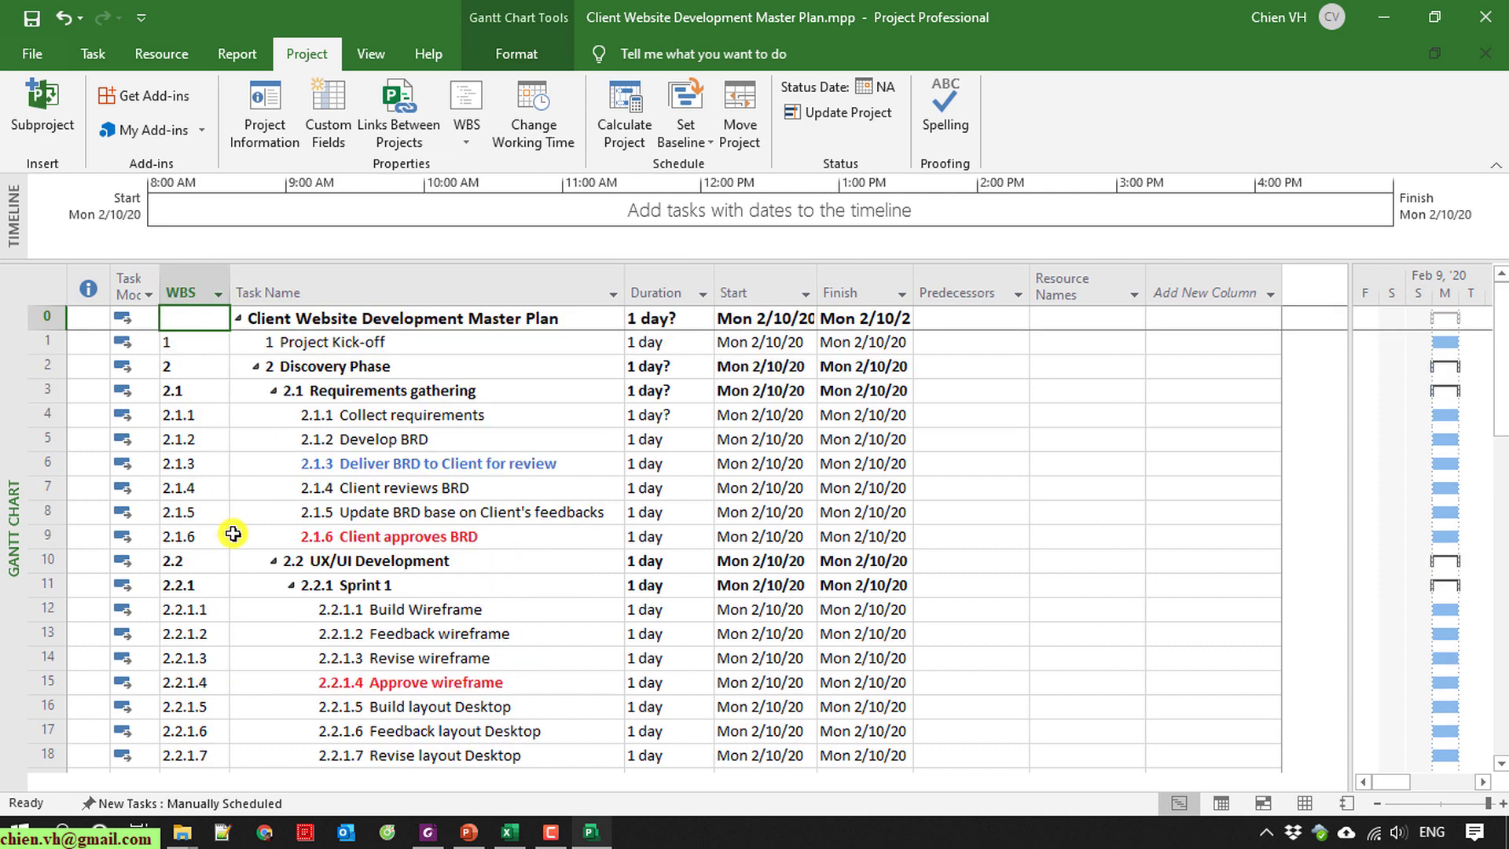
# Review the outline numbers and WBS codes of the tasks under Requirements gathering and Sprint 1.
pyautogui.click(281, 439)
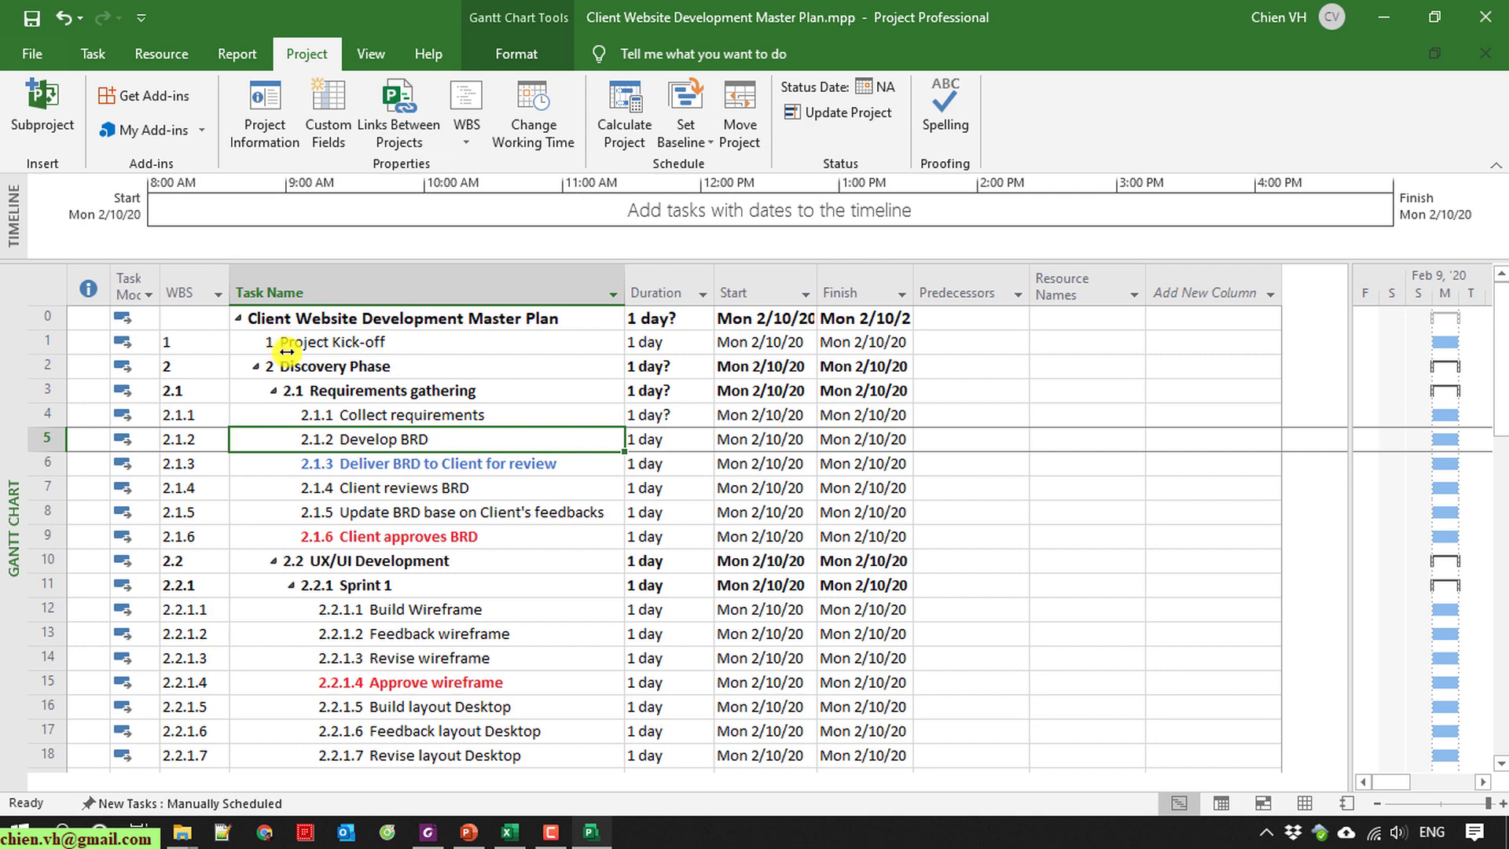
pyautogui.click(324, 391)
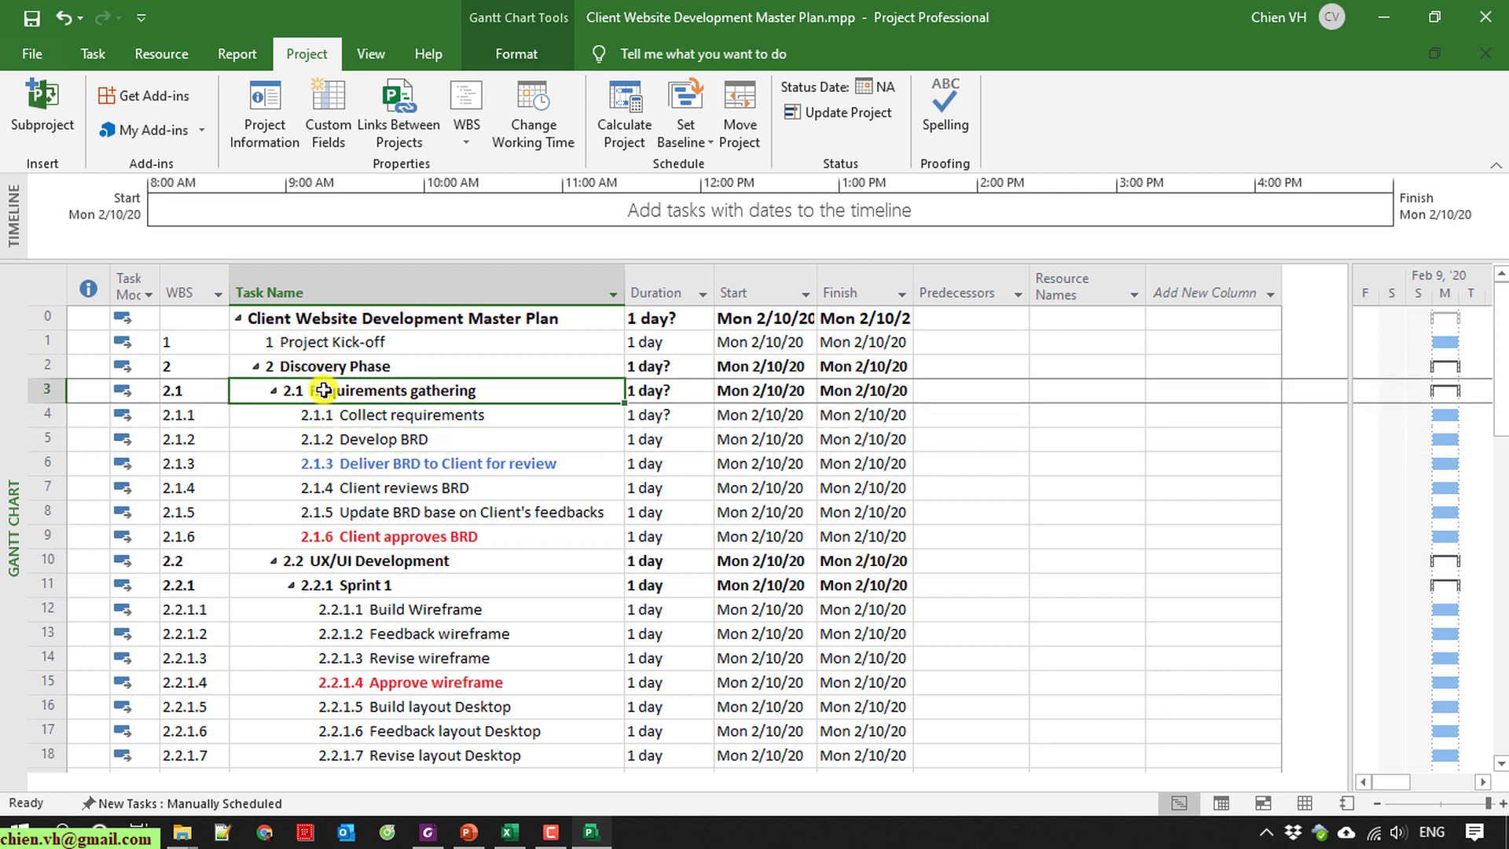
pyautogui.click(328, 418)
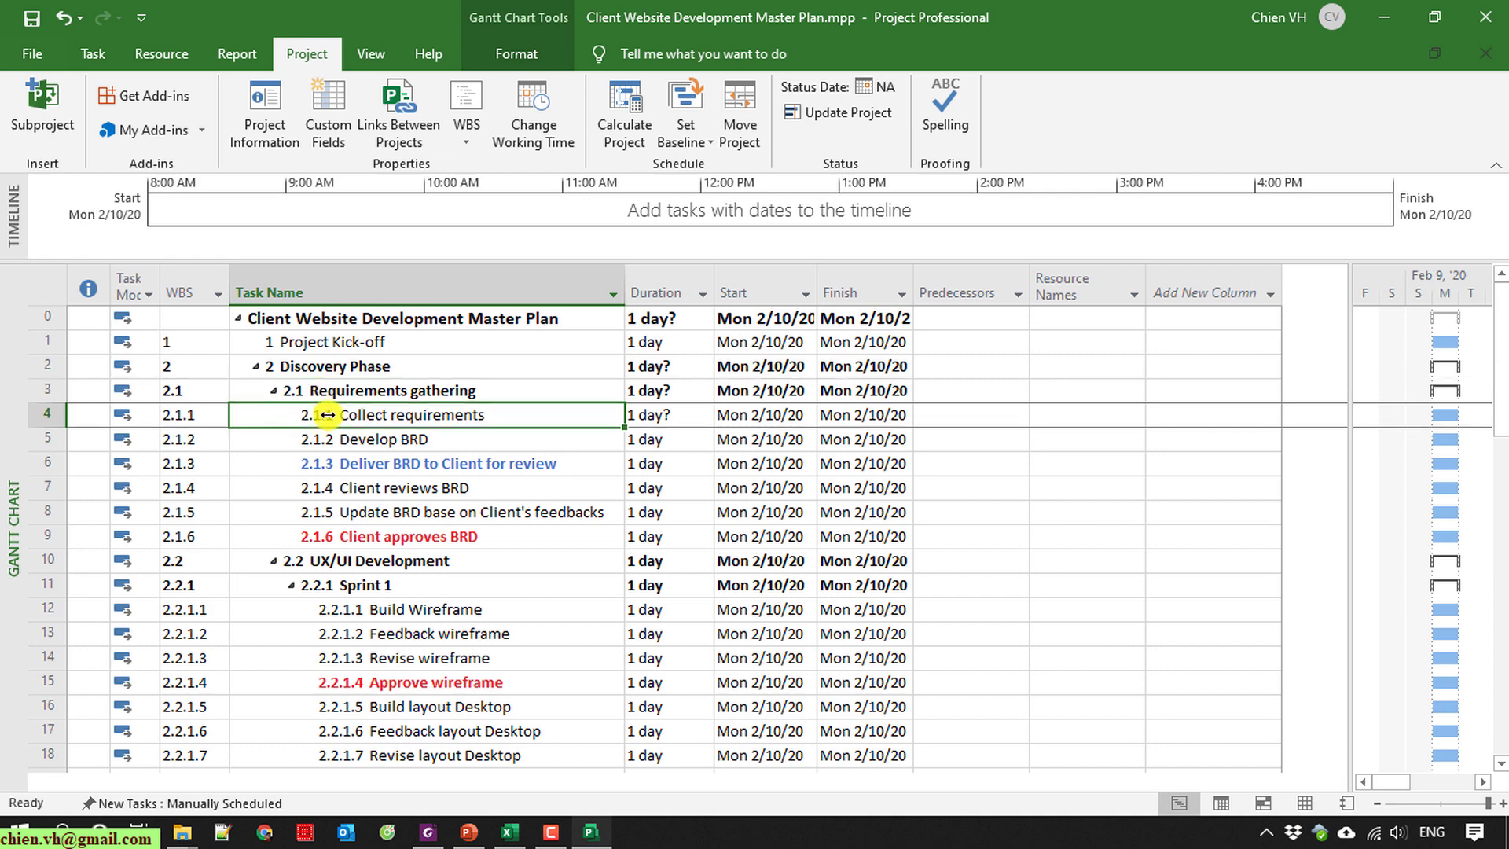
pyautogui.scroll(-4, 337, 492)
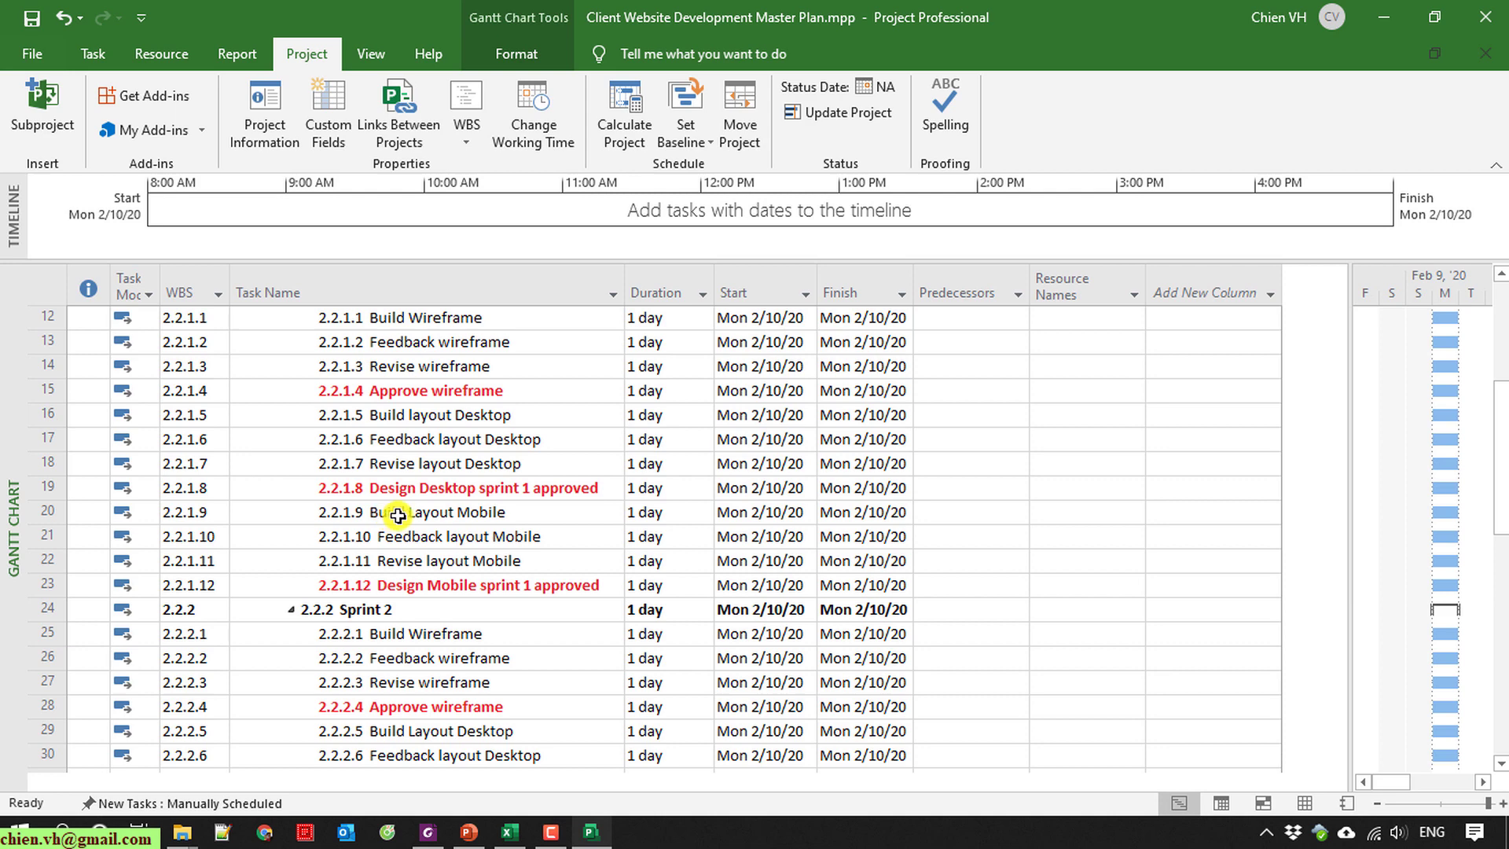
pyautogui.scroll(3, 398, 514)
pyautogui.click(404, 558)
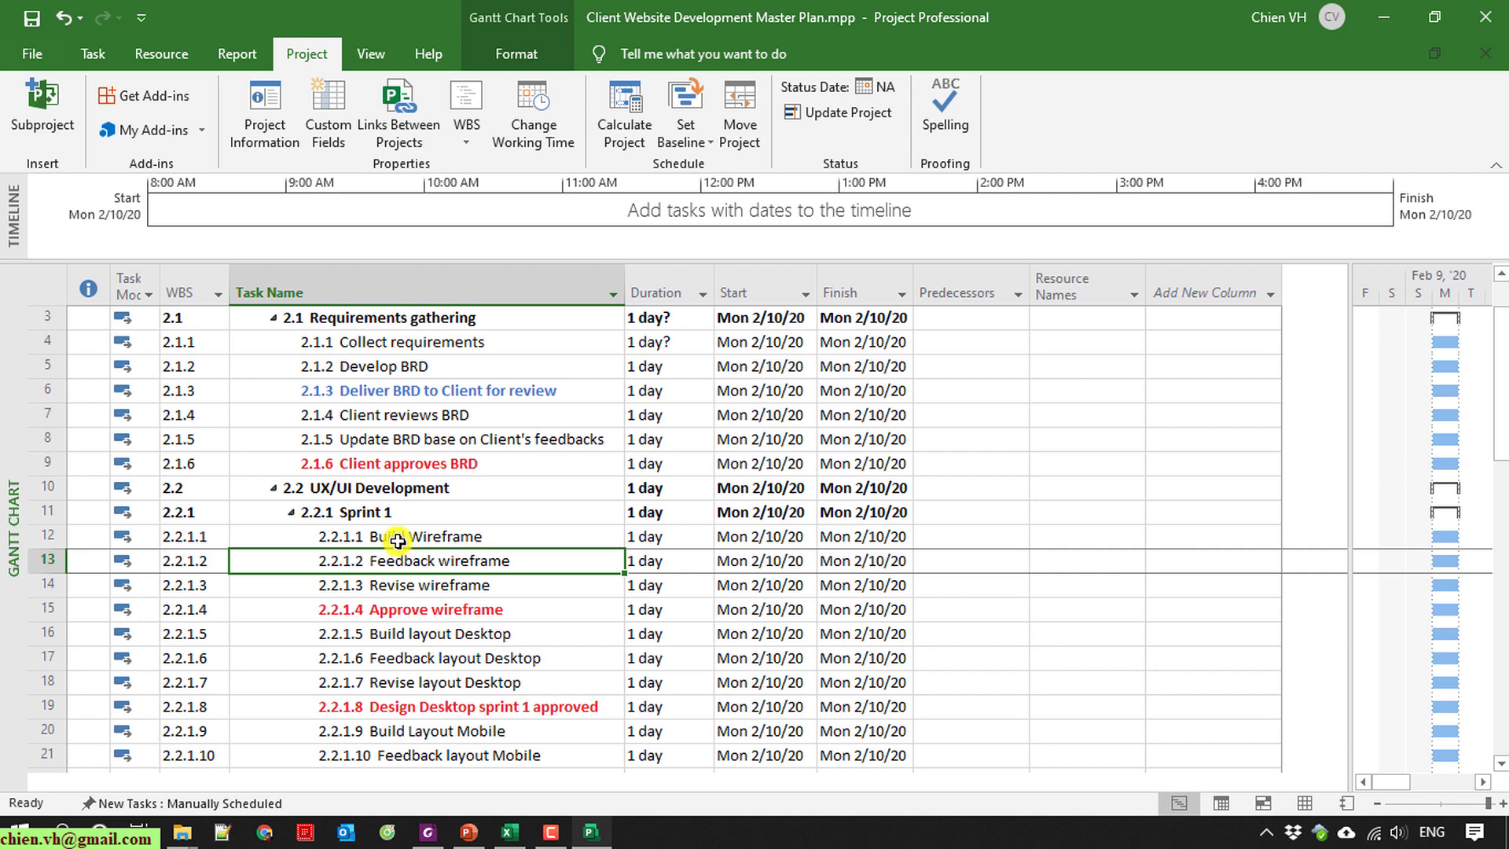
# Save the plan and restore its window beside the Excel task list, extending the window's height down to the taskbar.
pyautogui.click(32, 17)
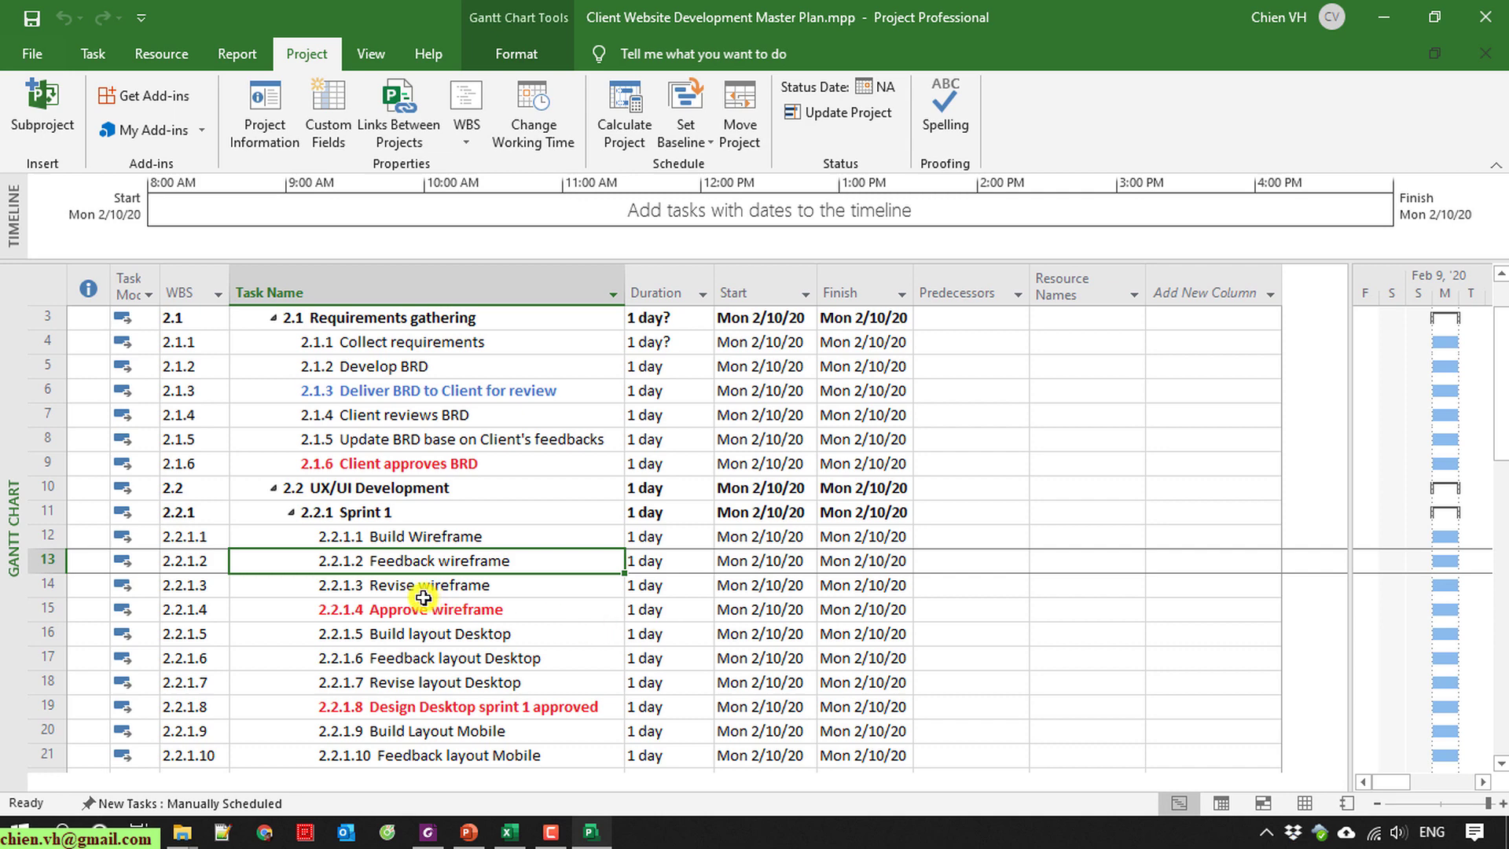
pyautogui.scroll(-4, 408, 589)
pyautogui.scroll(4, 431, 592)
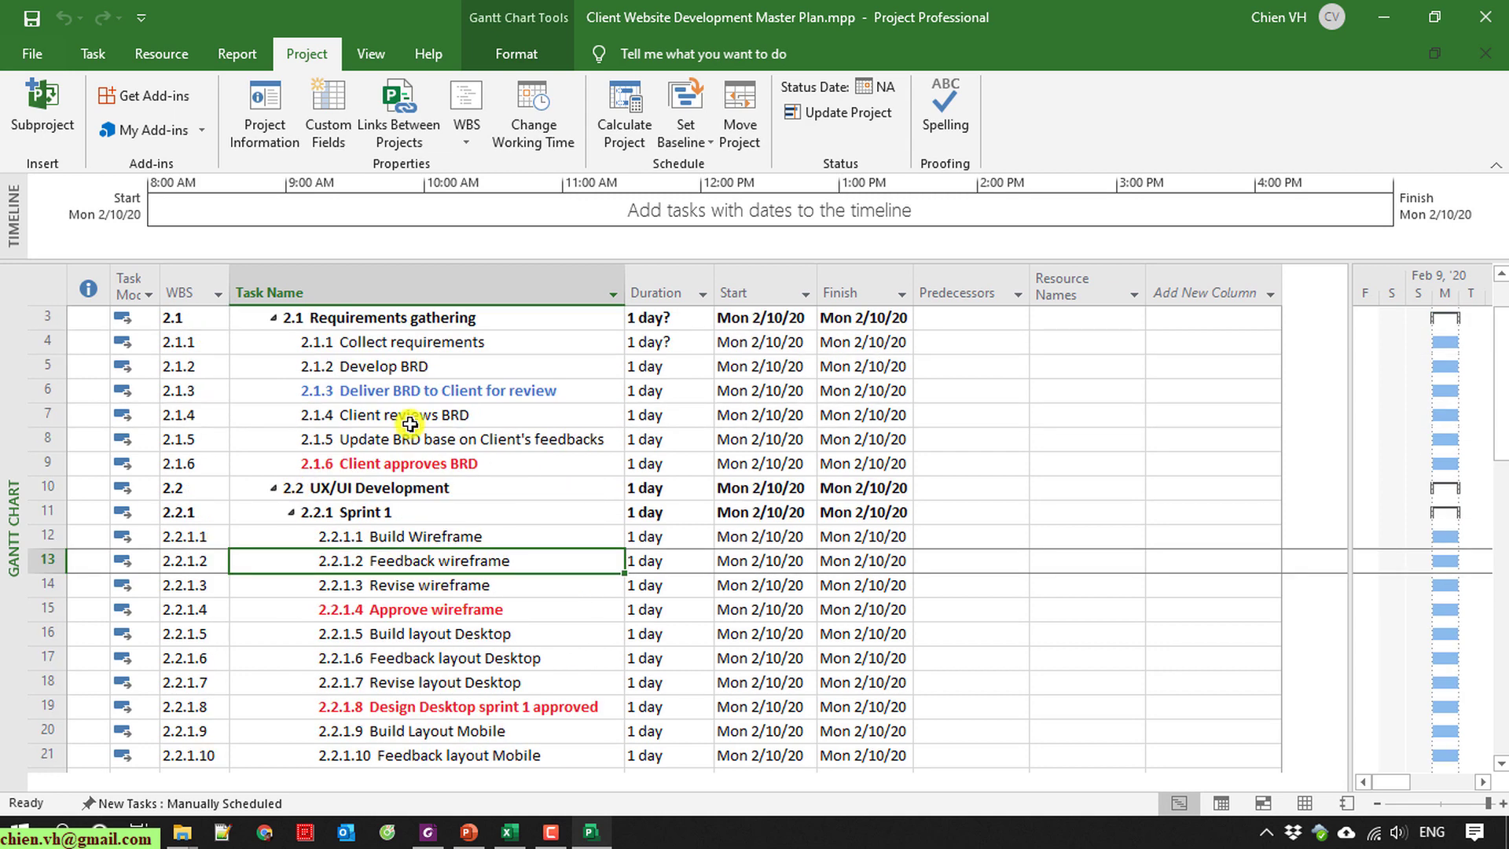
pyautogui.click(1434, 17)
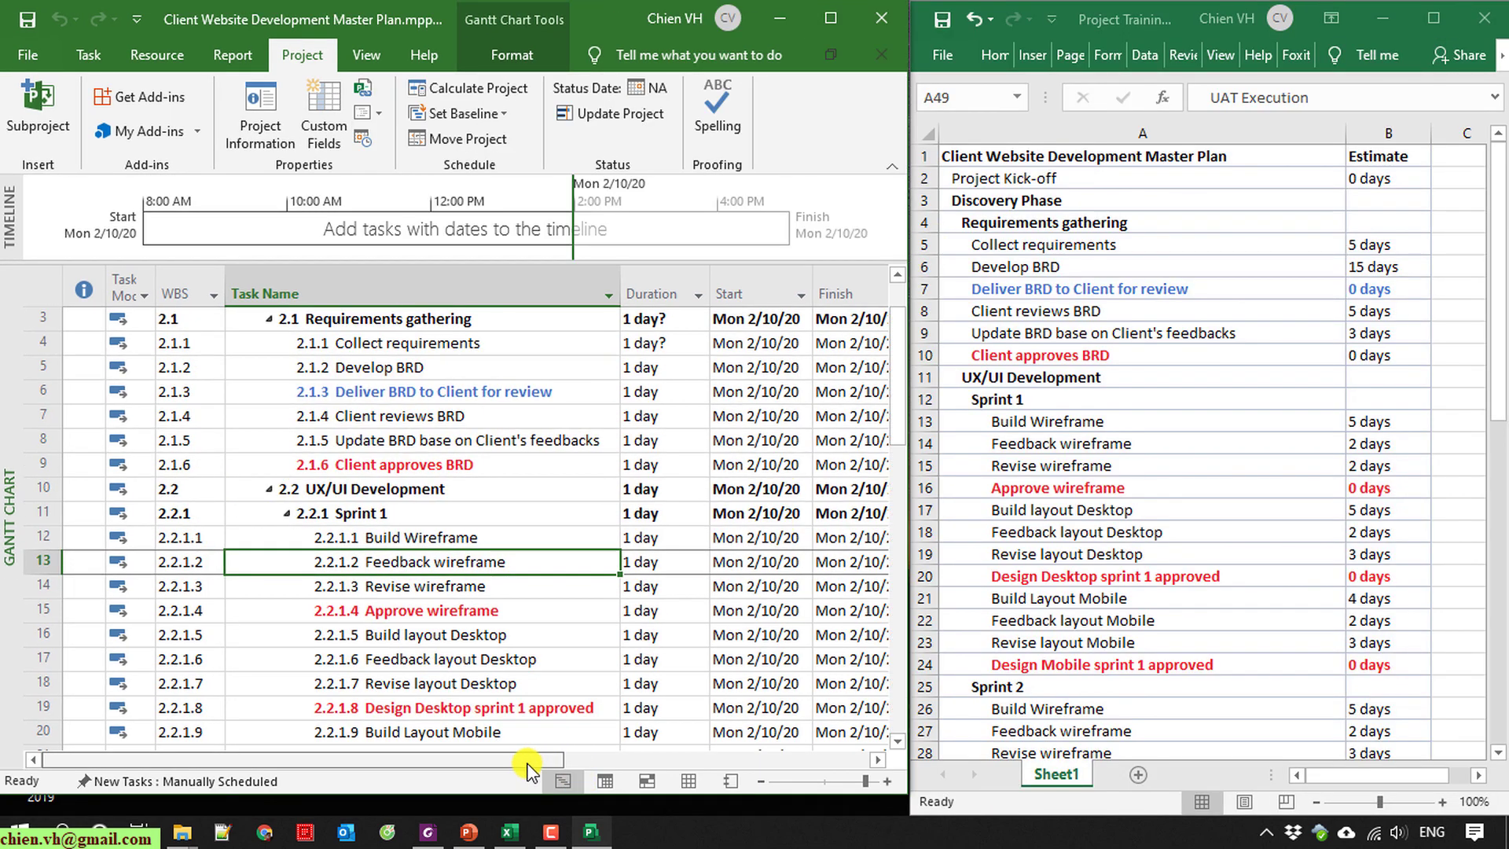
pyautogui.moveTo(536, 795); pyautogui.dragTo(539, 817)
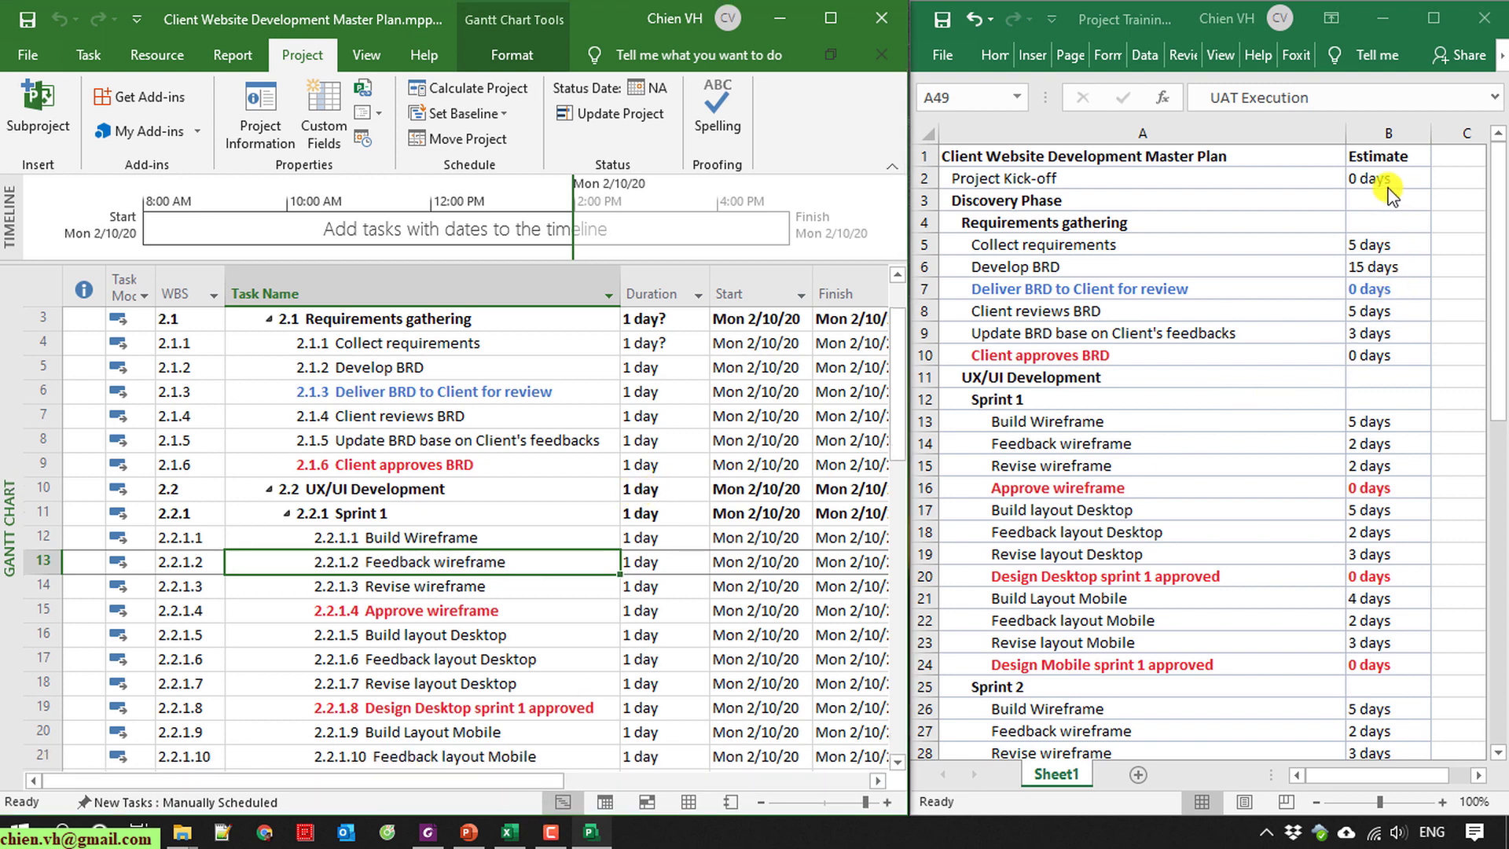
# Set the durations under Requirements gathering to 5 days for Collect requirements and 15 days for Develop BRD.
pyautogui.click(1380, 244)
pyautogui.click(1383, 289)
pyautogui.click(1389, 390)
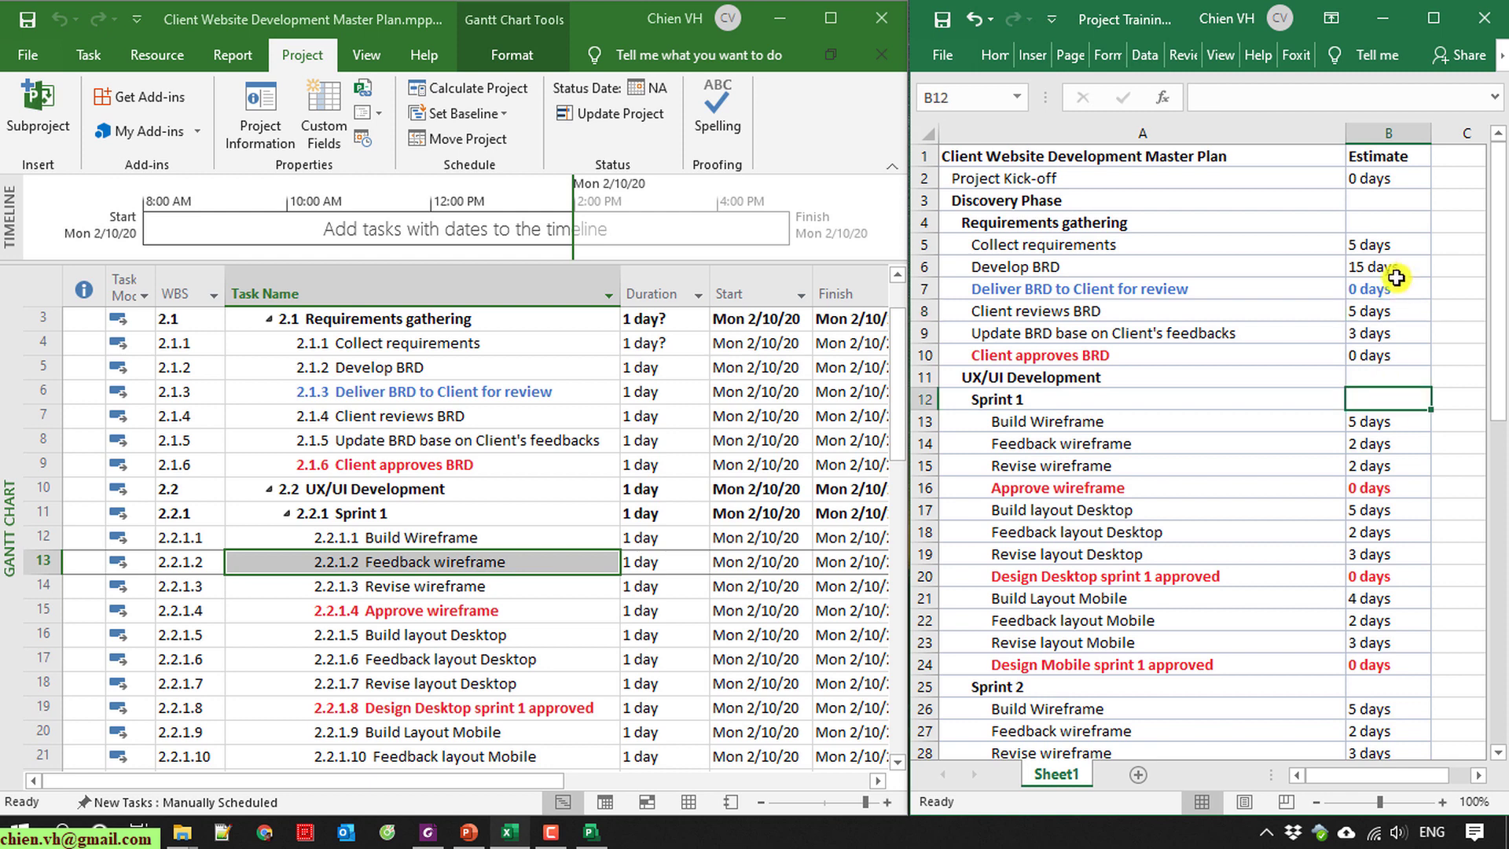
pyautogui.click(1395, 272)
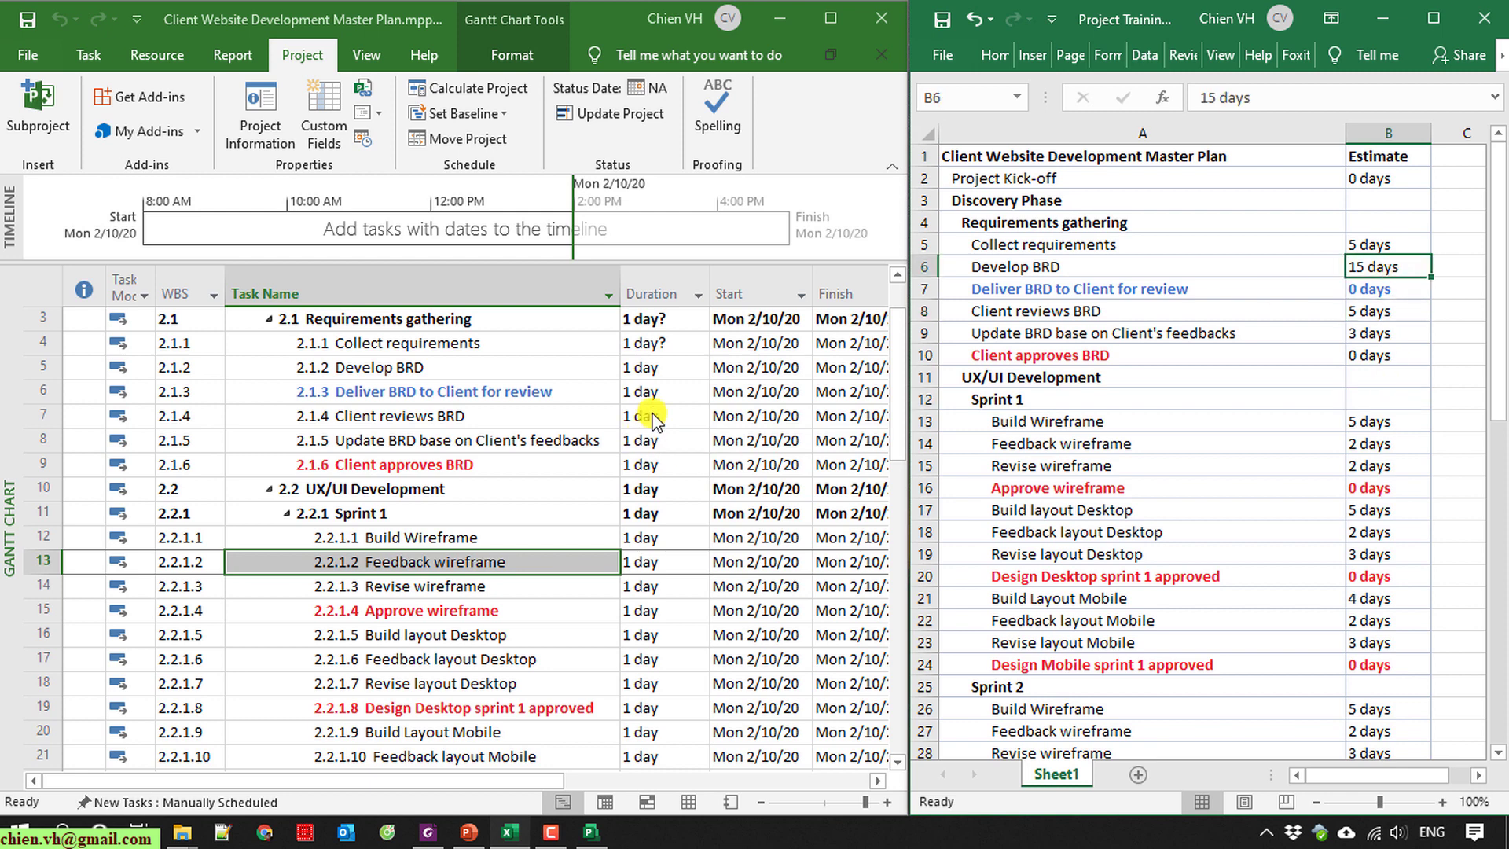
pyautogui.click(662, 343)
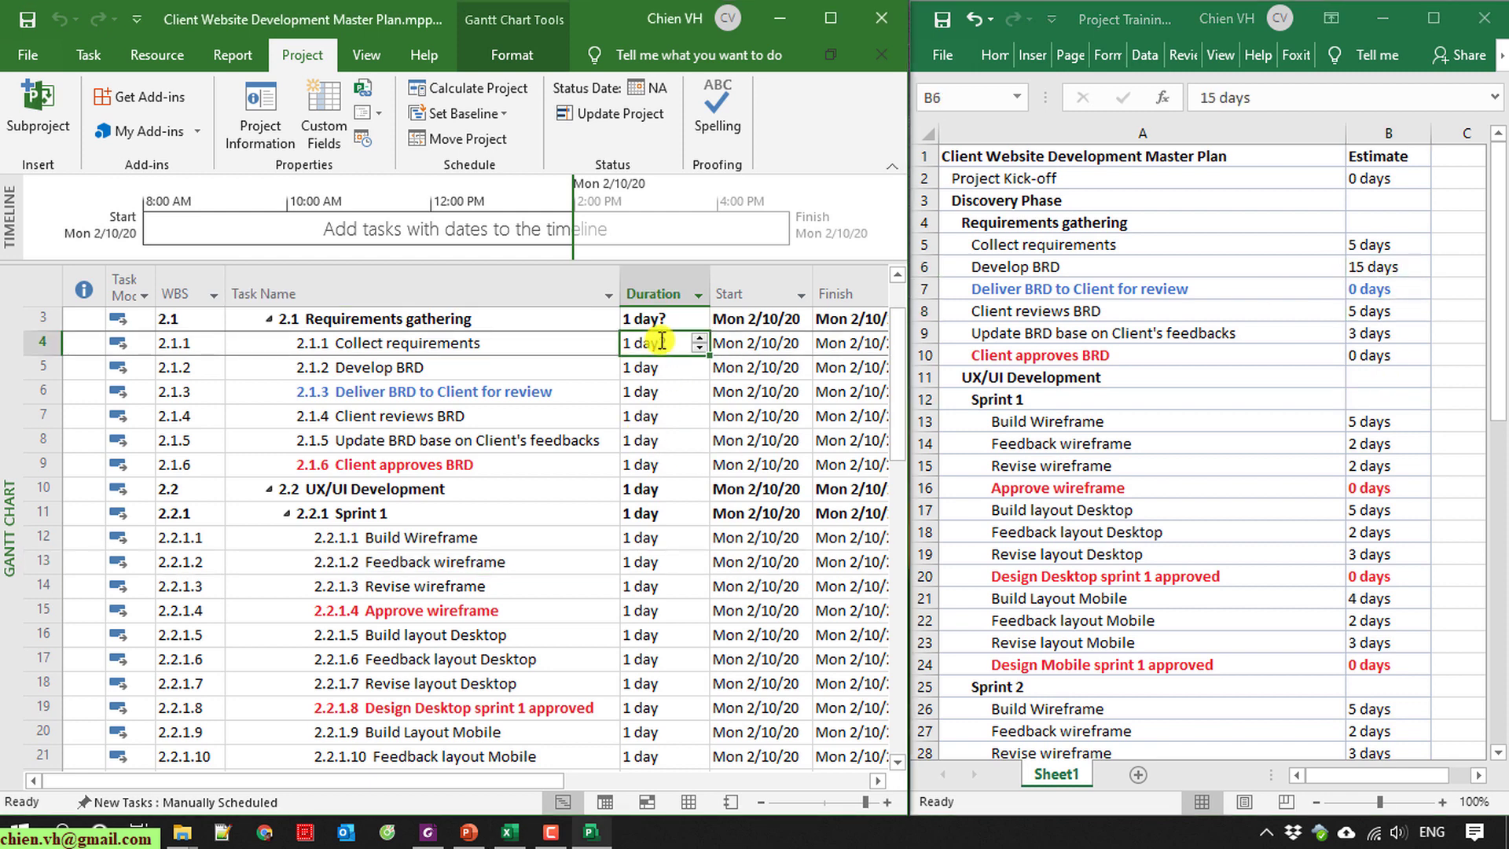
pyautogui.write('5')
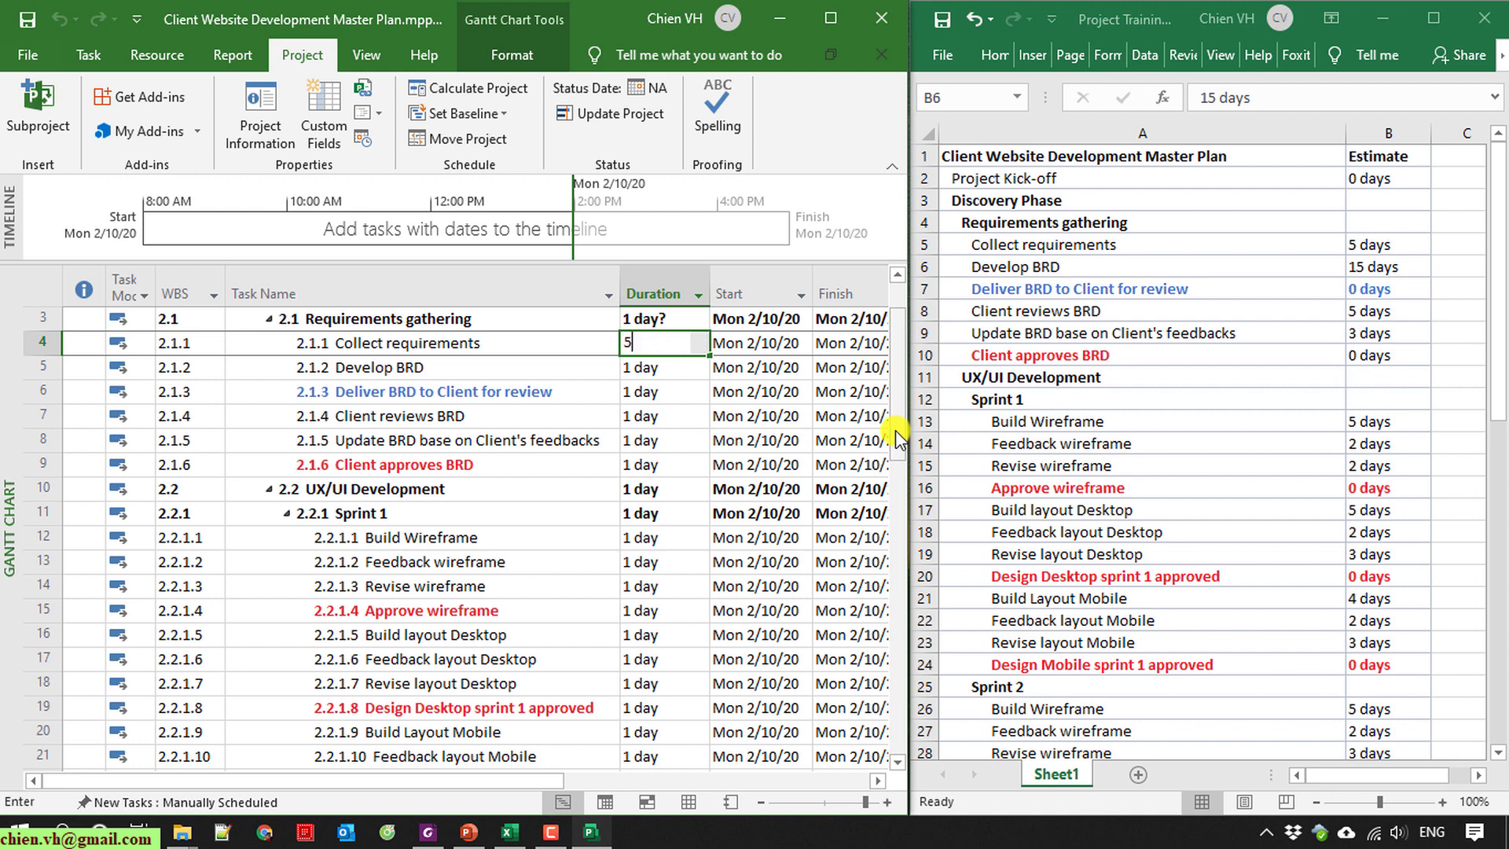
pyautogui.press('Return')
pyautogui.press('F2')
pyautogui.write('15')
pyautogui.press('Return')
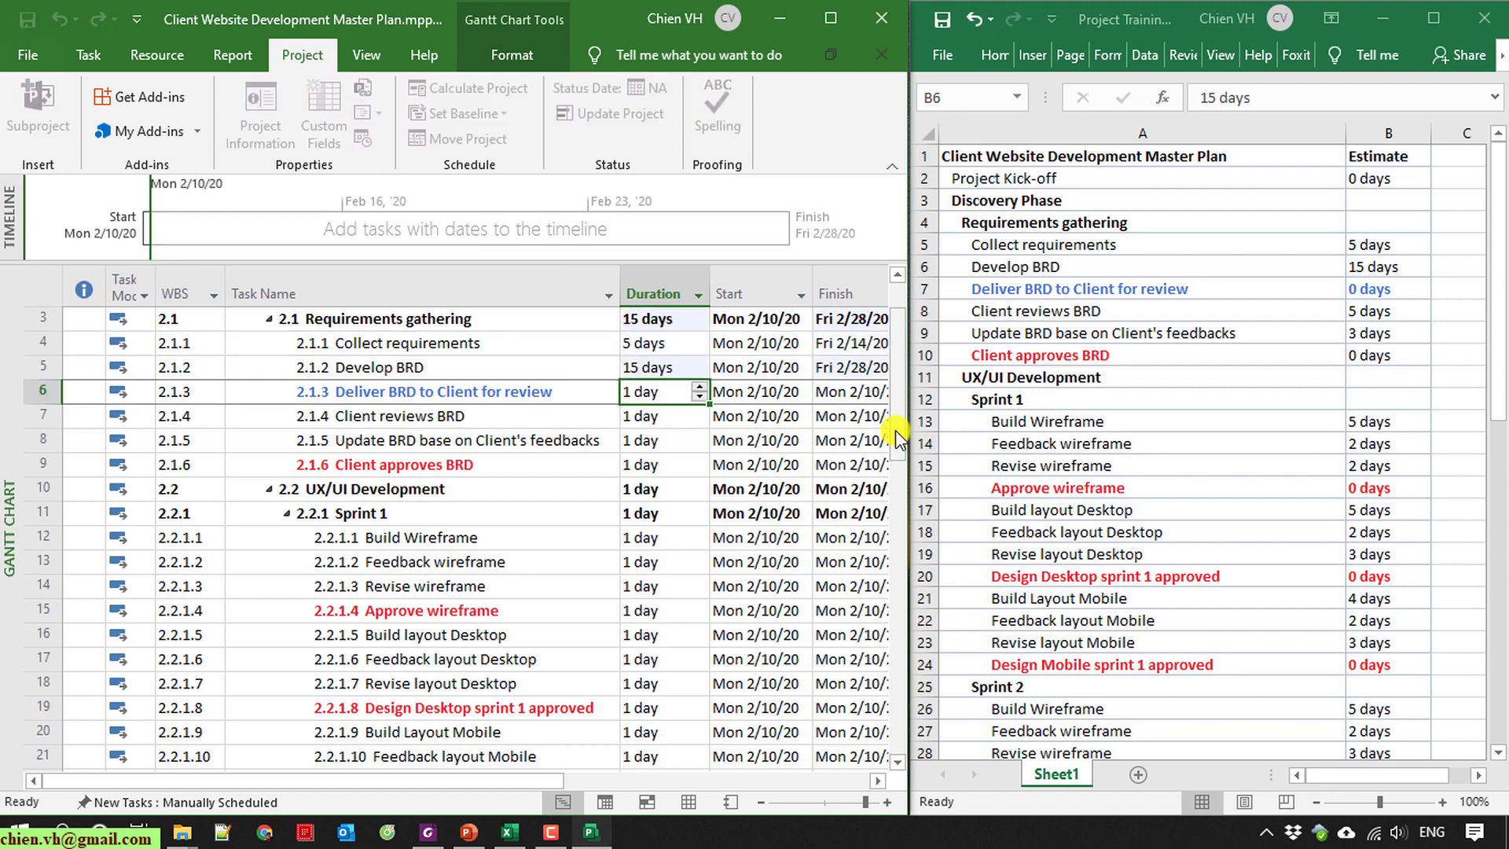
# Set the duration of Deliver BRD to Client for review to 0 days, Client reviews BRD to 3 days and Update BRD to 0 days.
pyautogui.write('0')
pyautogui.press('Return')
pyautogui.write('3')
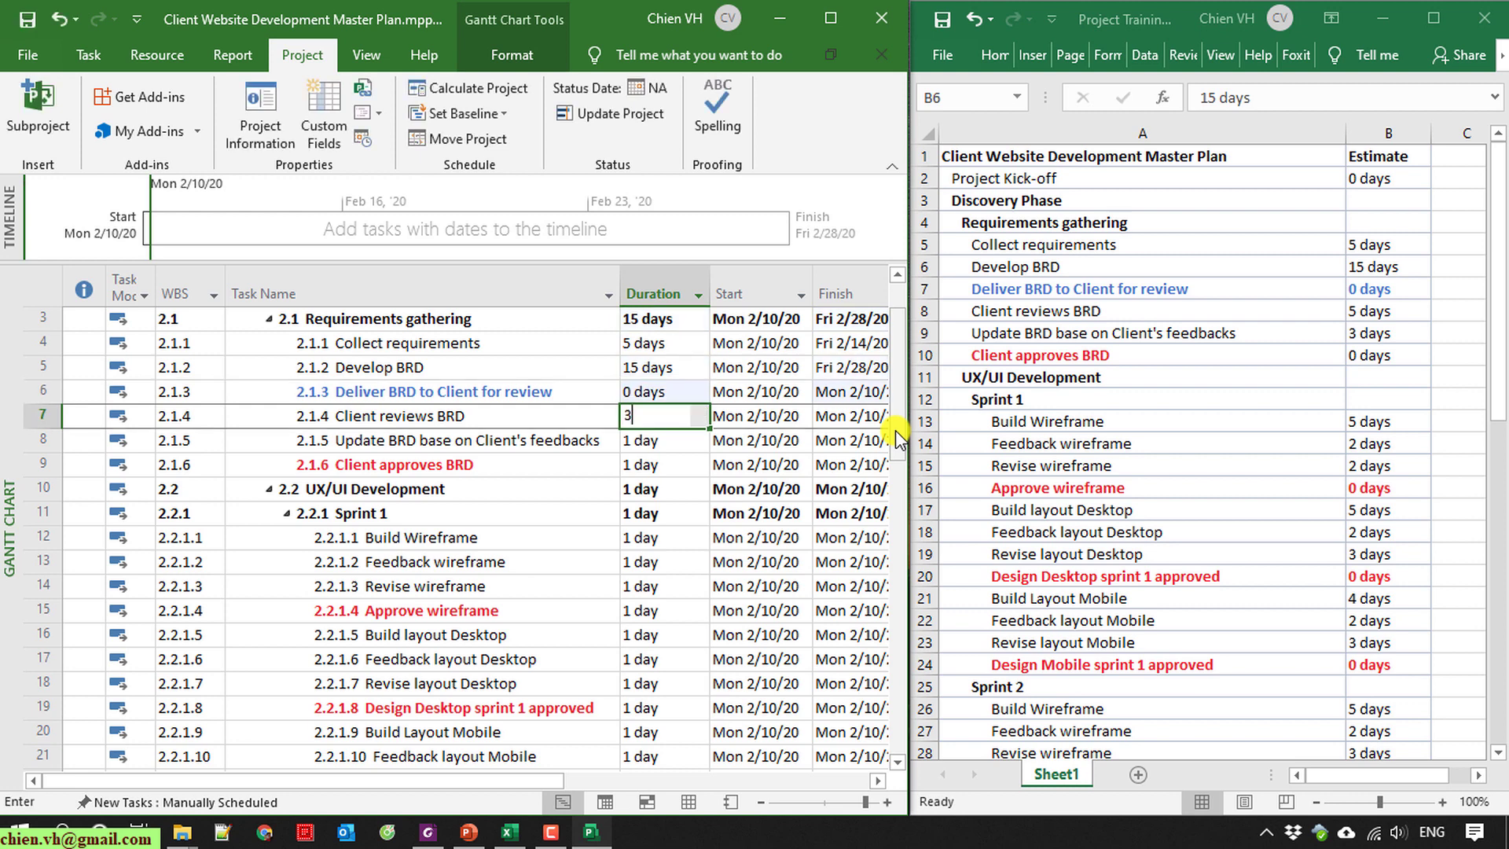
pyautogui.press('Return')
pyautogui.write('0')
pyautogui.press('Return')
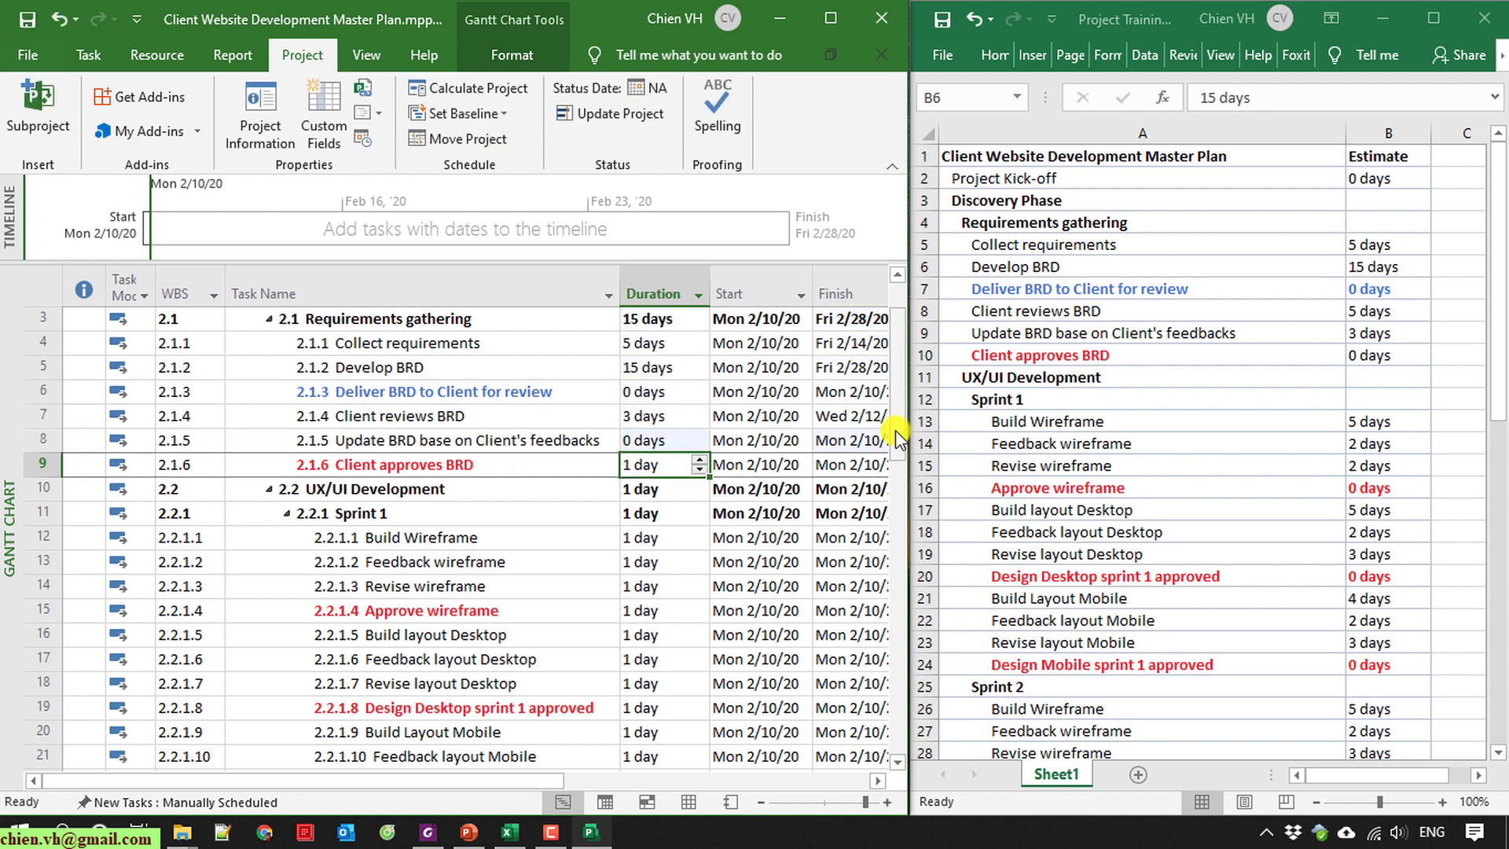
pyautogui.rightClick(602, 400)
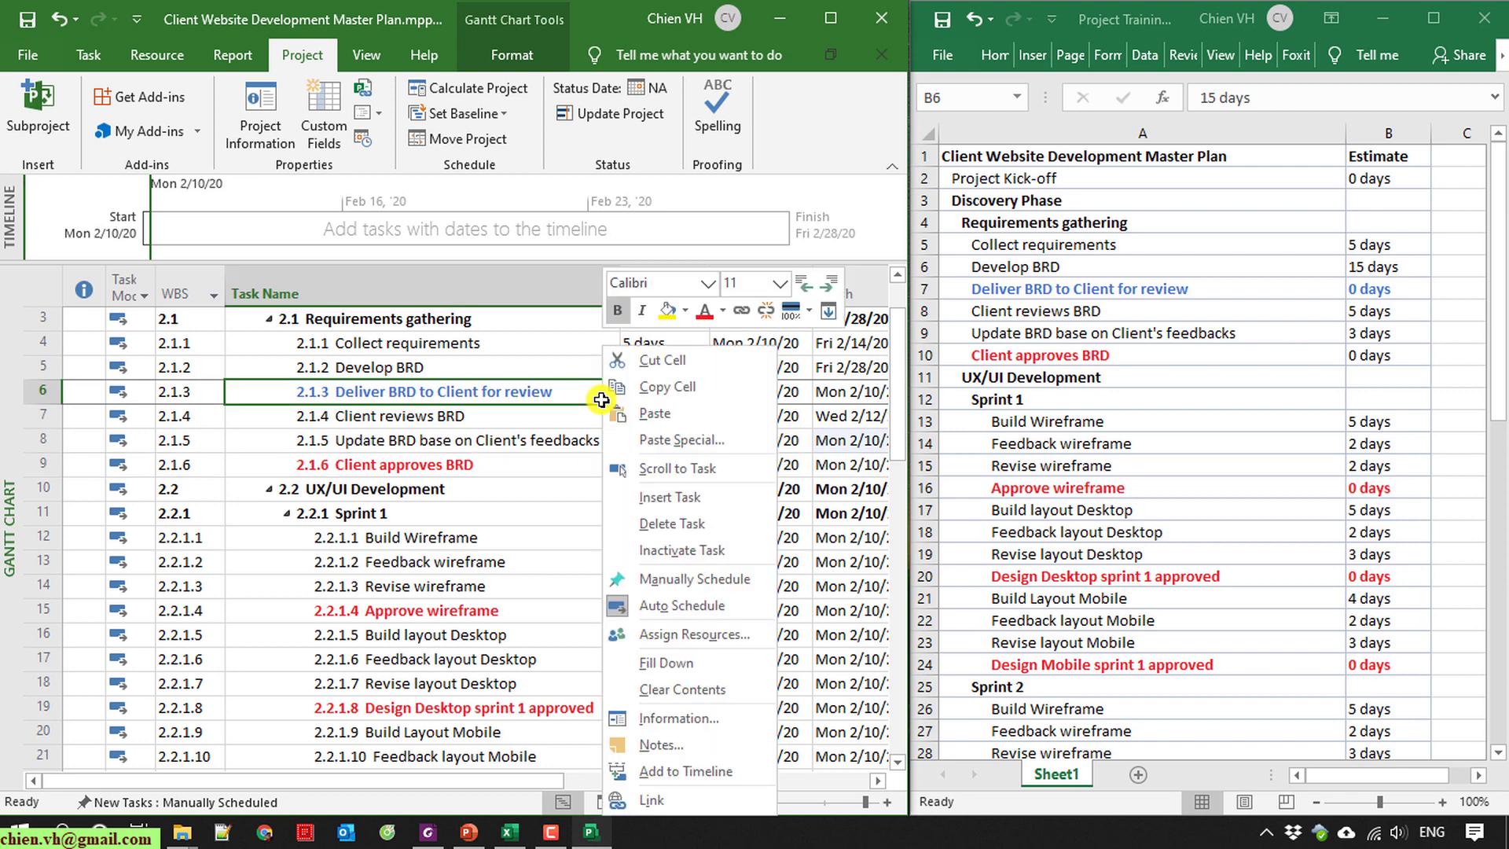
pyautogui.click(517, 417)
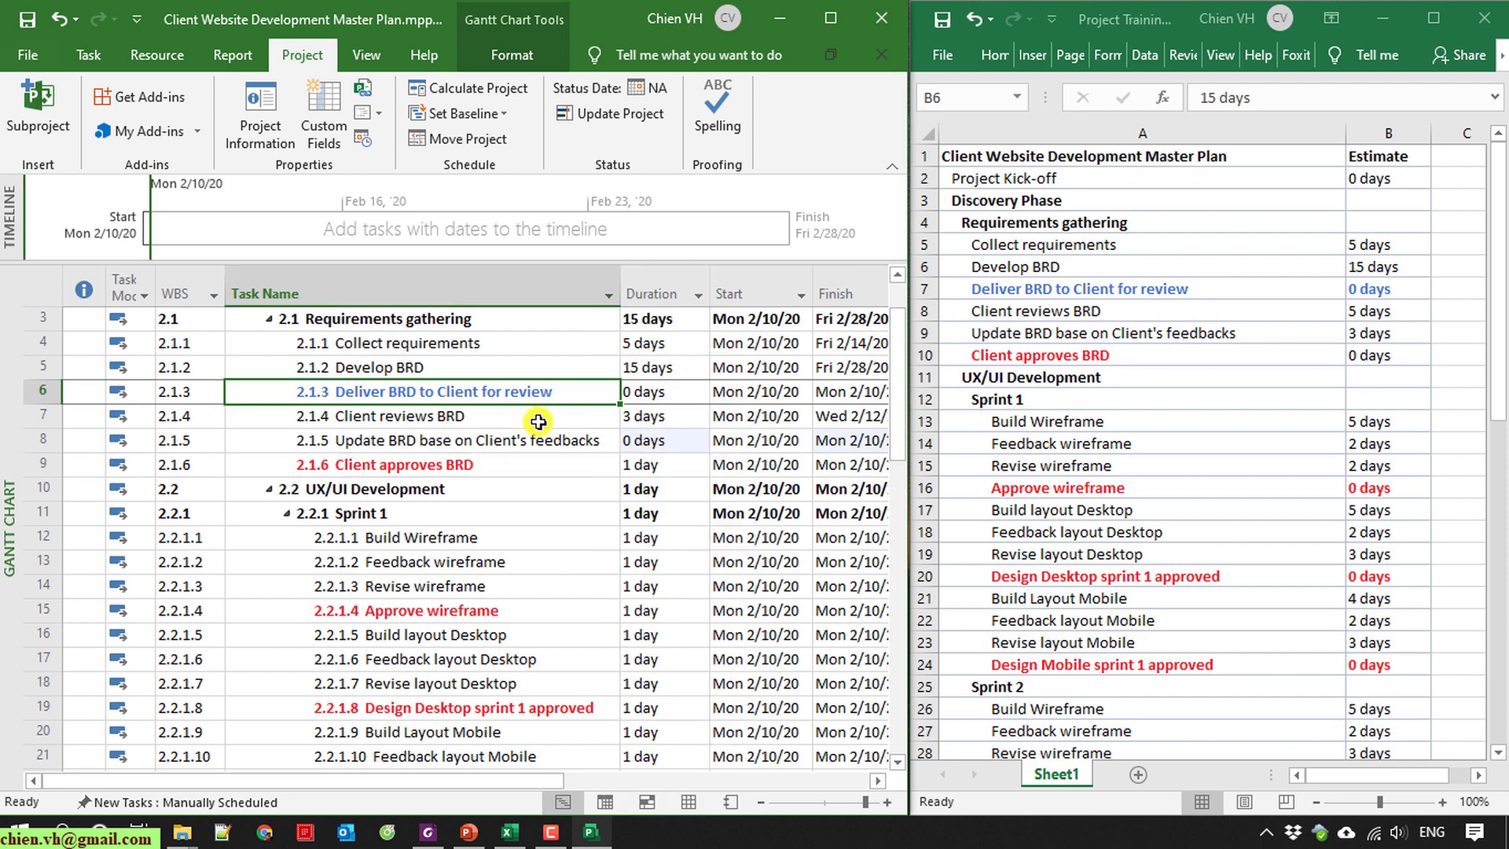
pyautogui.click(538, 422)
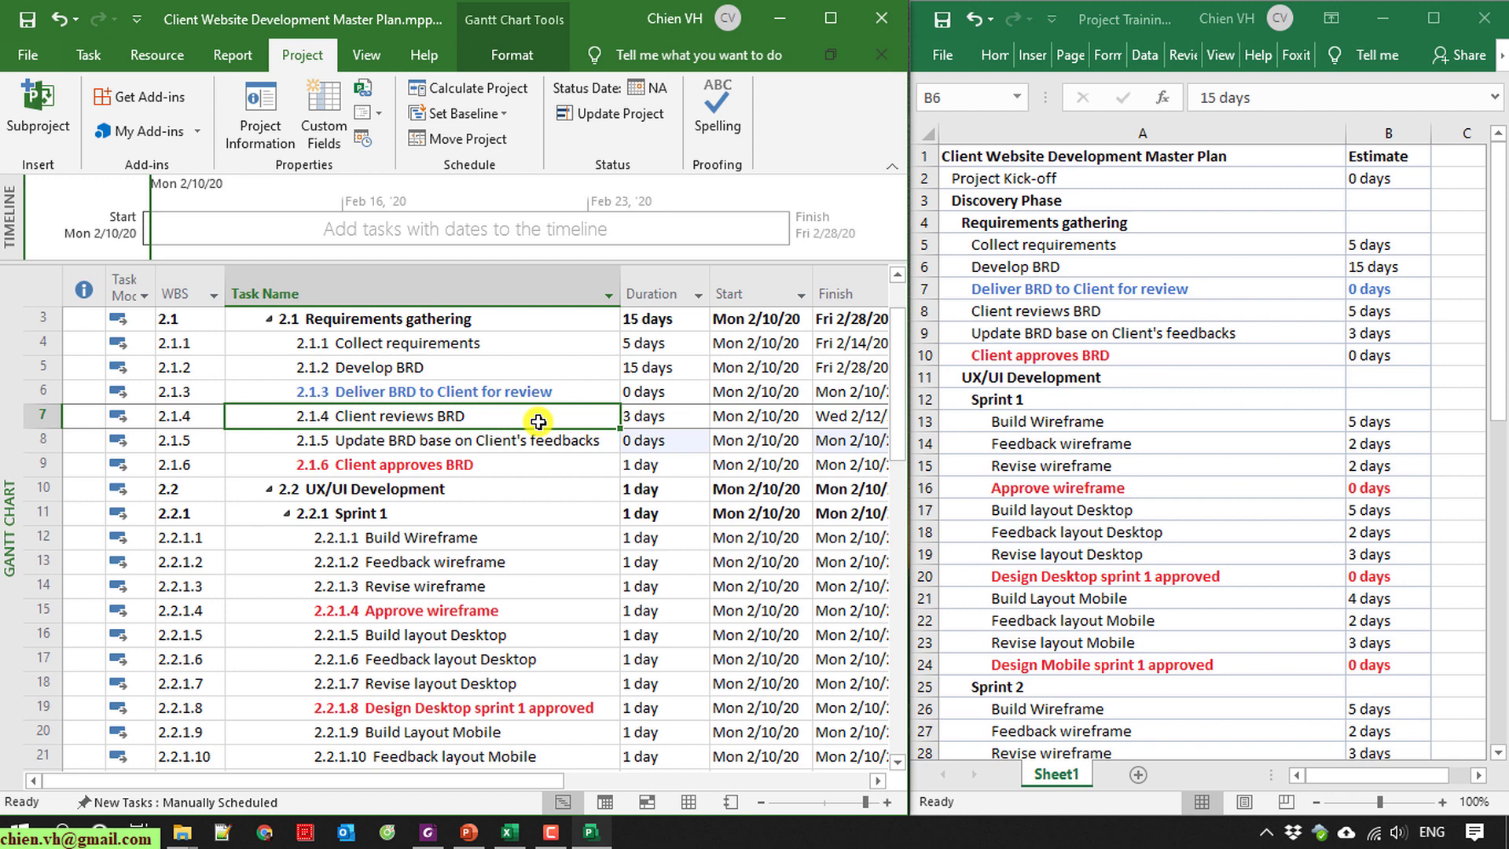
pyautogui.click(505, 392)
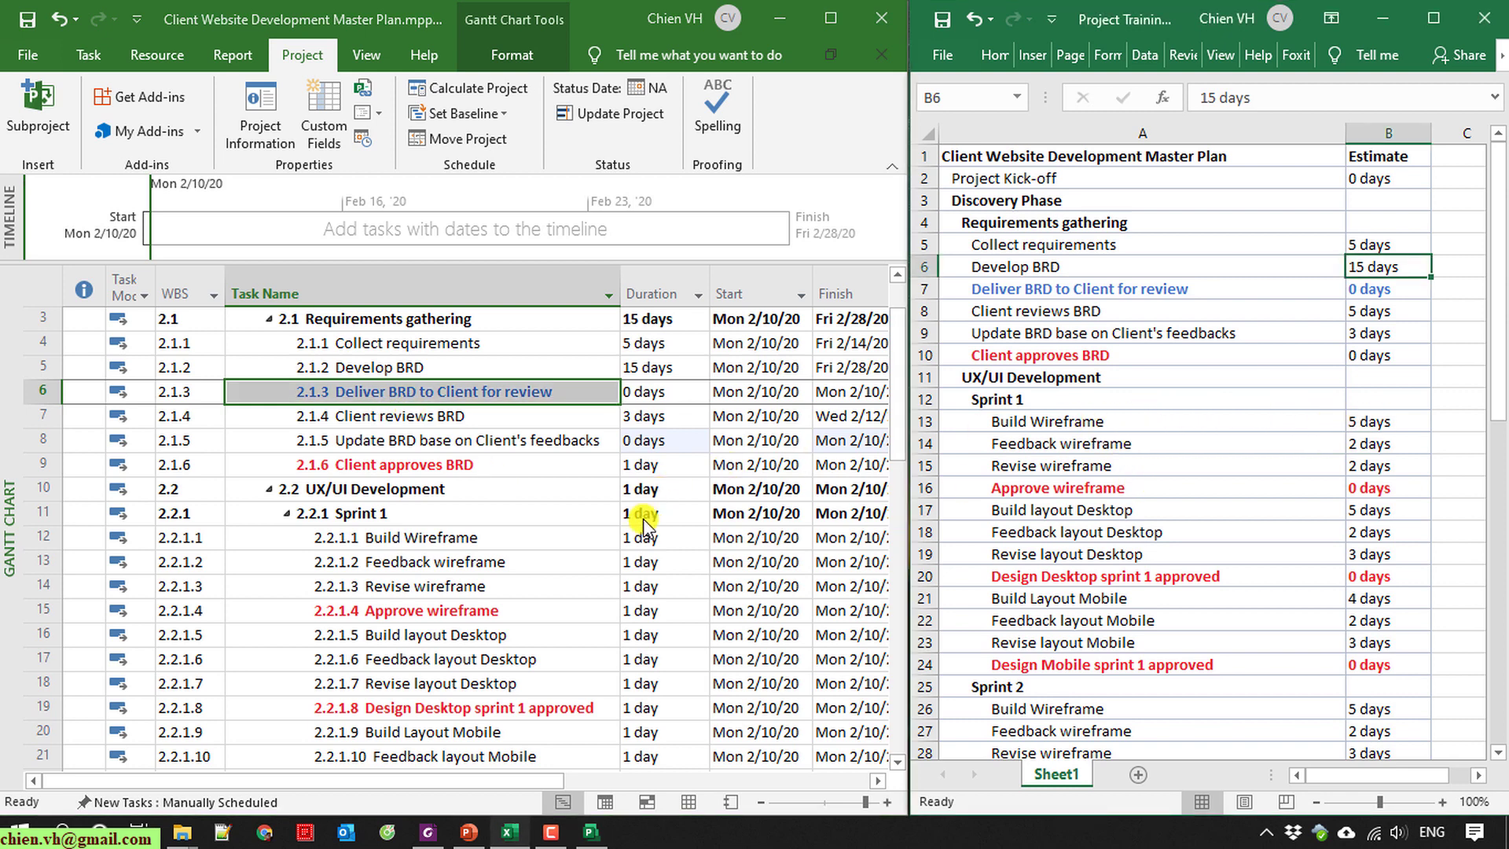
# Set the Sprint 1 wireframe durations under UX/UI Development: Build 5 days, Feedback 2 days, Revise 2 days and Approve 0 days.
pyautogui.click(660, 538)
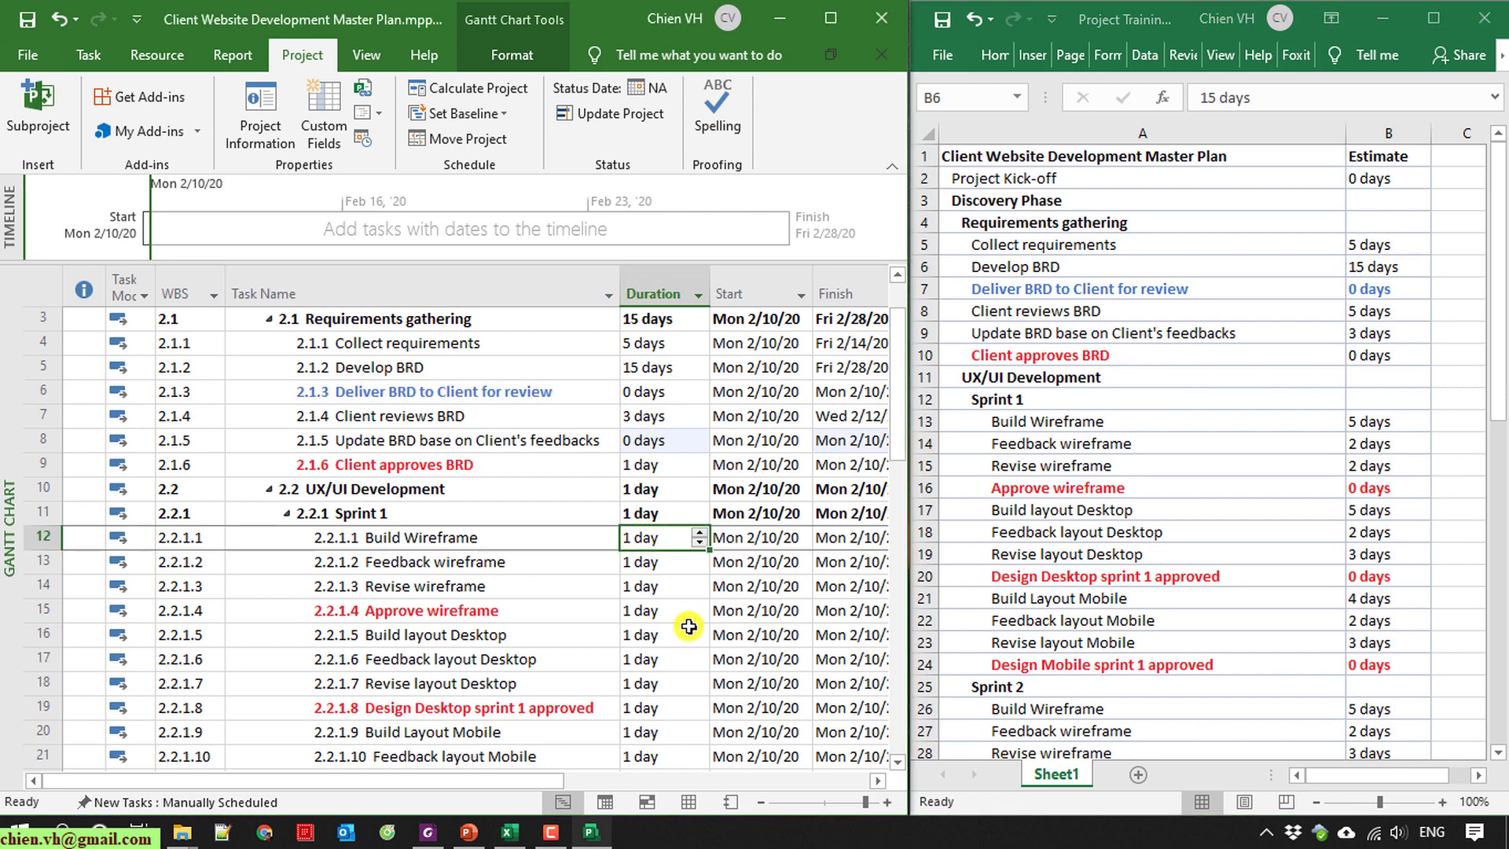
pyautogui.scroll(-1, 691, 628)
pyautogui.write('5')
pyautogui.press('Return')
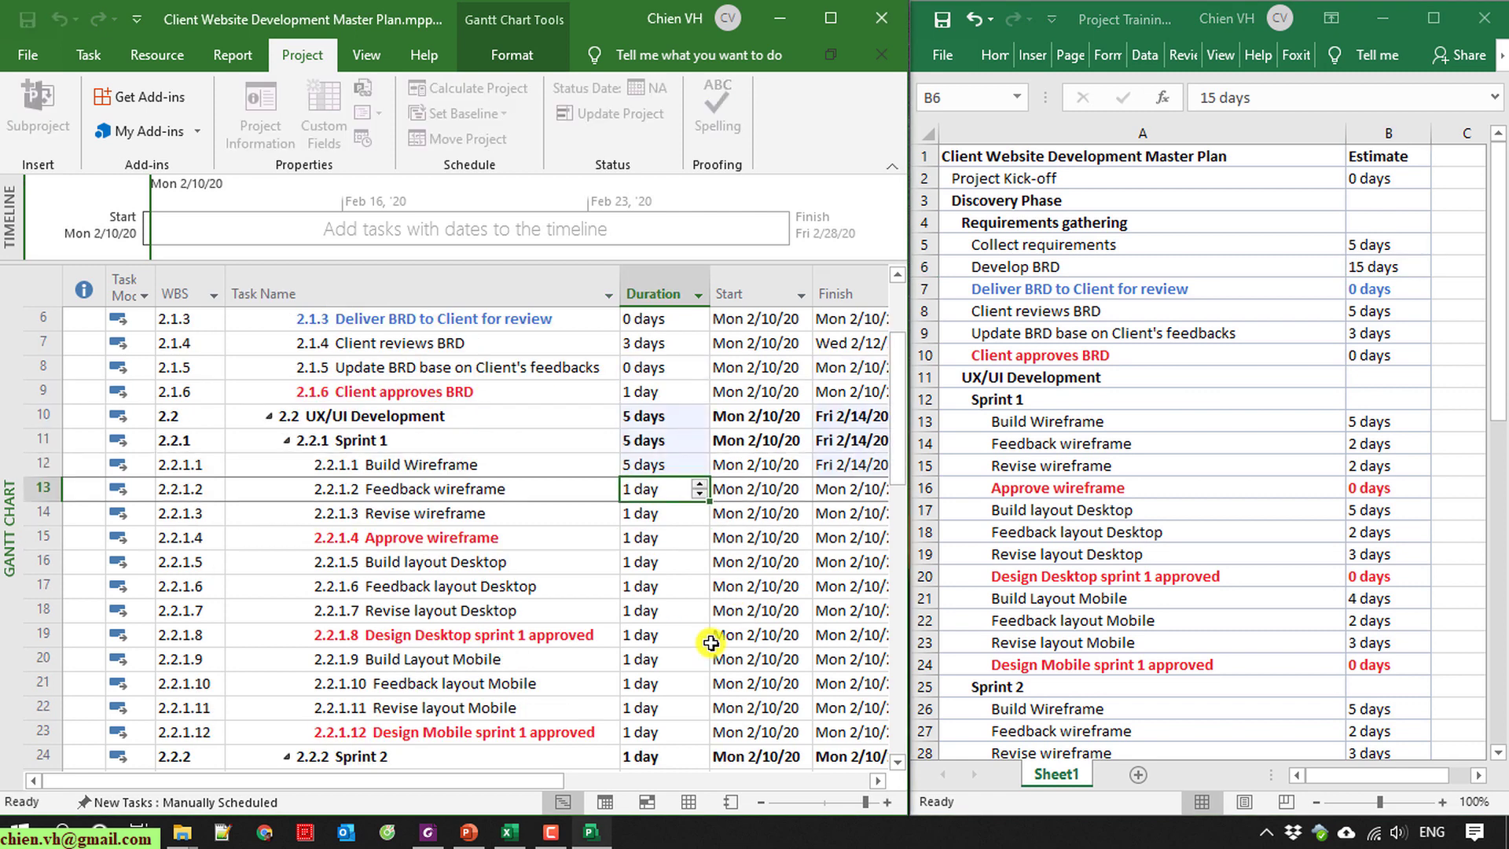
pyautogui.write('2')
pyautogui.press('Return')
pyautogui.write('2')
pyautogui.press('Return')
pyautogui.write('0')
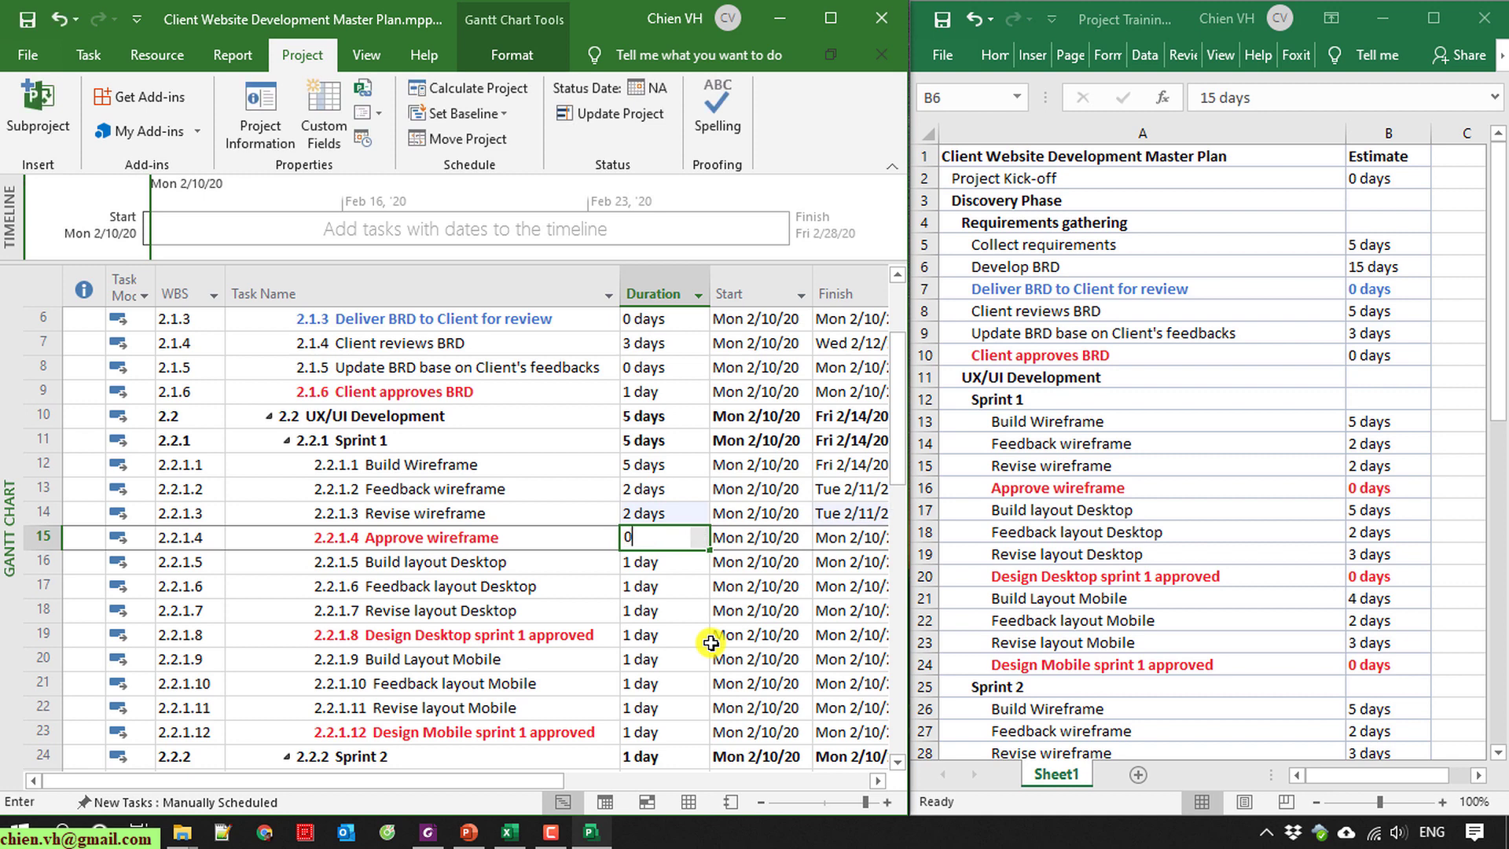
pyautogui.press('Return')
# Set the Sprint 1 Desktop layout durations: Build 5 days, Feedback 2 days, Revise 3 days and Design Desktop sprint 1 approved 0 days.
pyautogui.write('5')
pyautogui.press('Return')
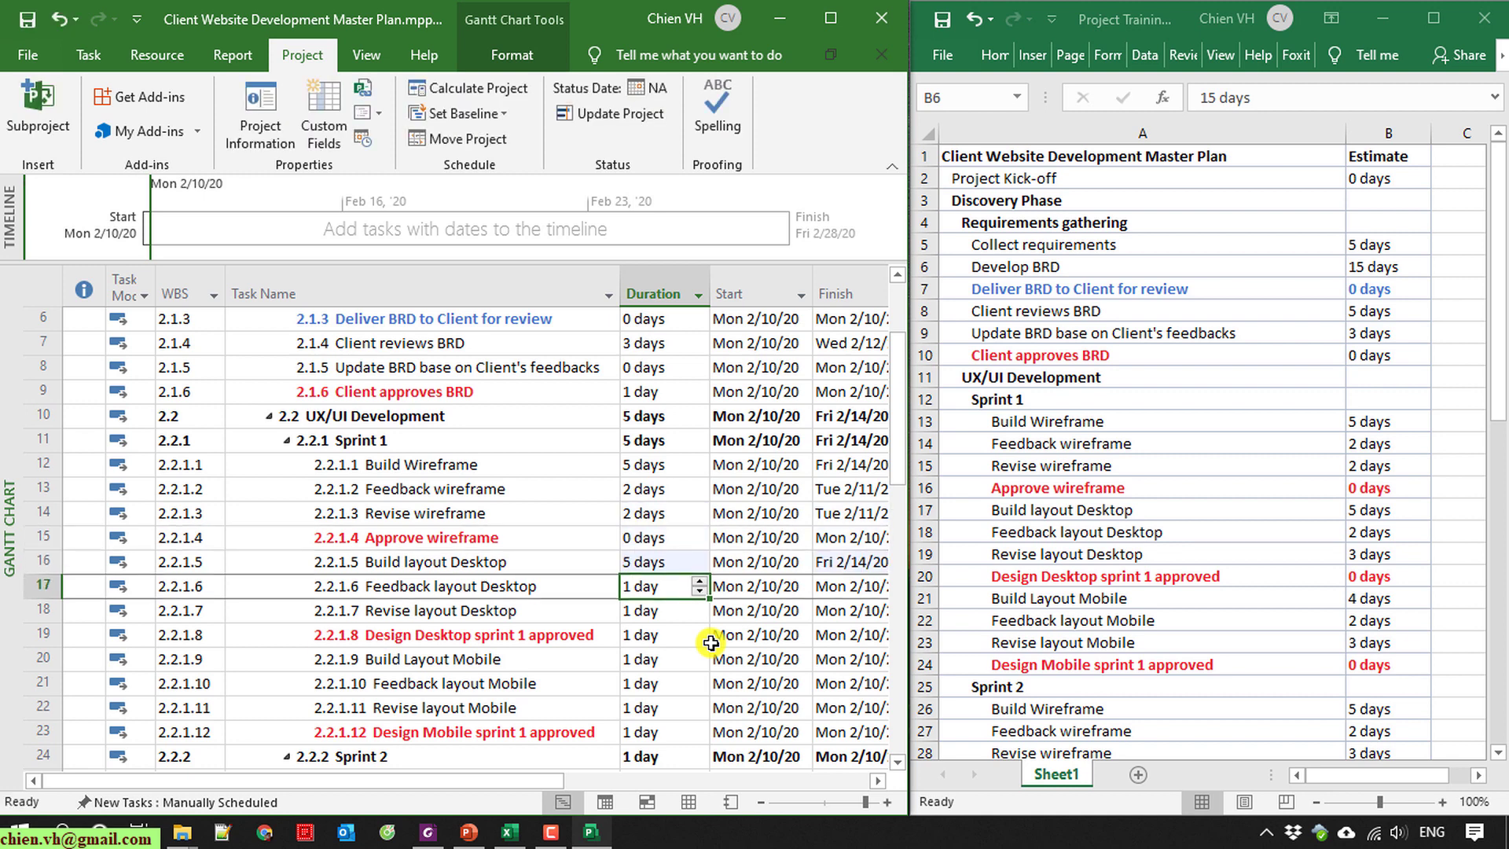
pyautogui.write('2')
pyautogui.press('Return')
pyautogui.write('3')
pyautogui.press('Return')
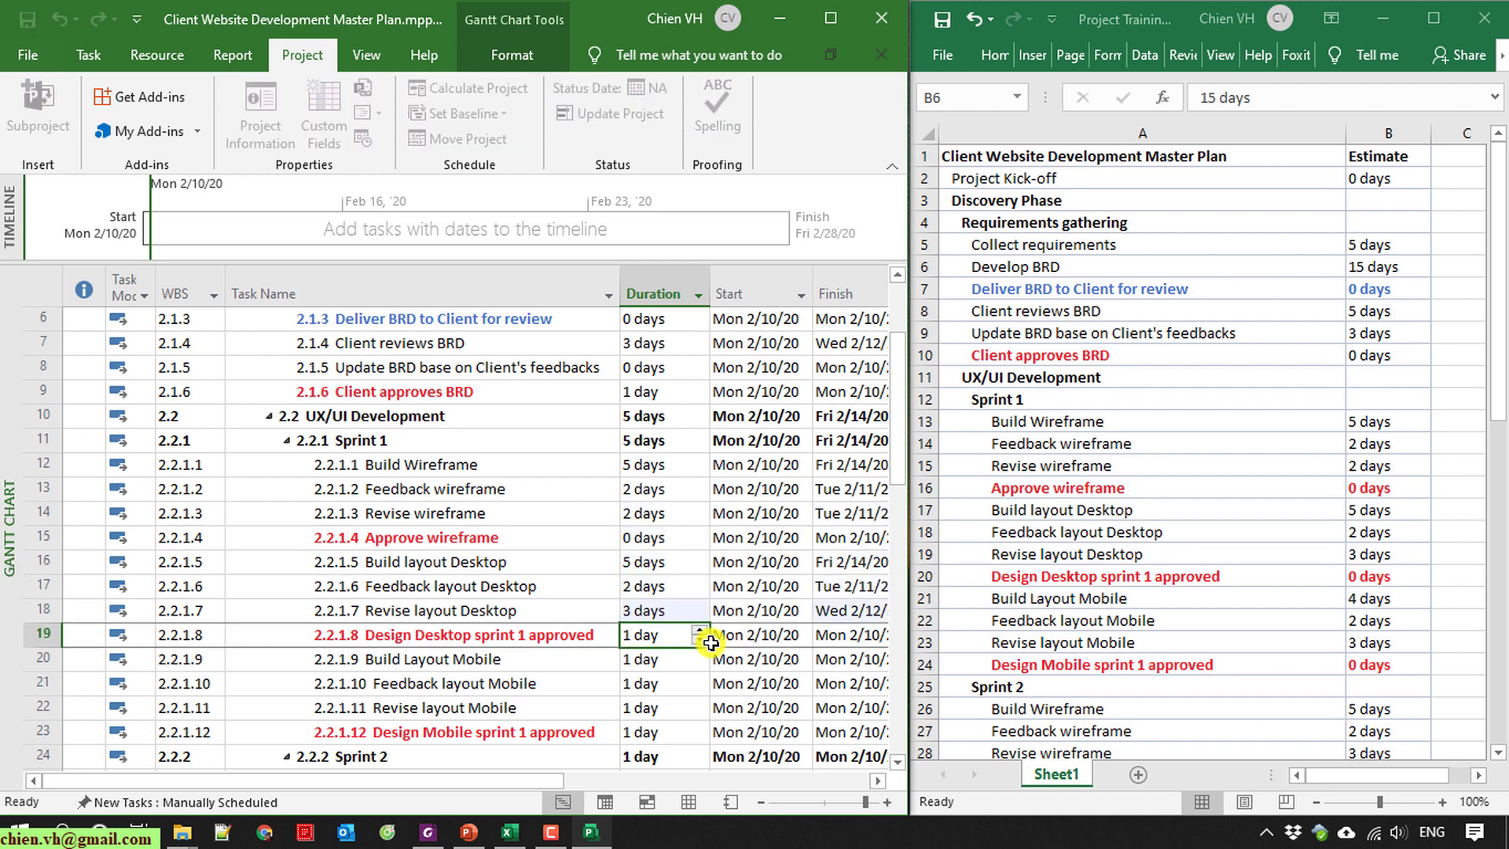
pyautogui.write('0')
pyautogui.press('Return')
# Set the Sprint 1 Mobile layout durations: Build 4 days, Feedback 2 days, Revise 3 days and Design Mobile sprint 1 approved 0 days.
pyautogui.write('4')
pyautogui.press('Return')
pyautogui.write('2')
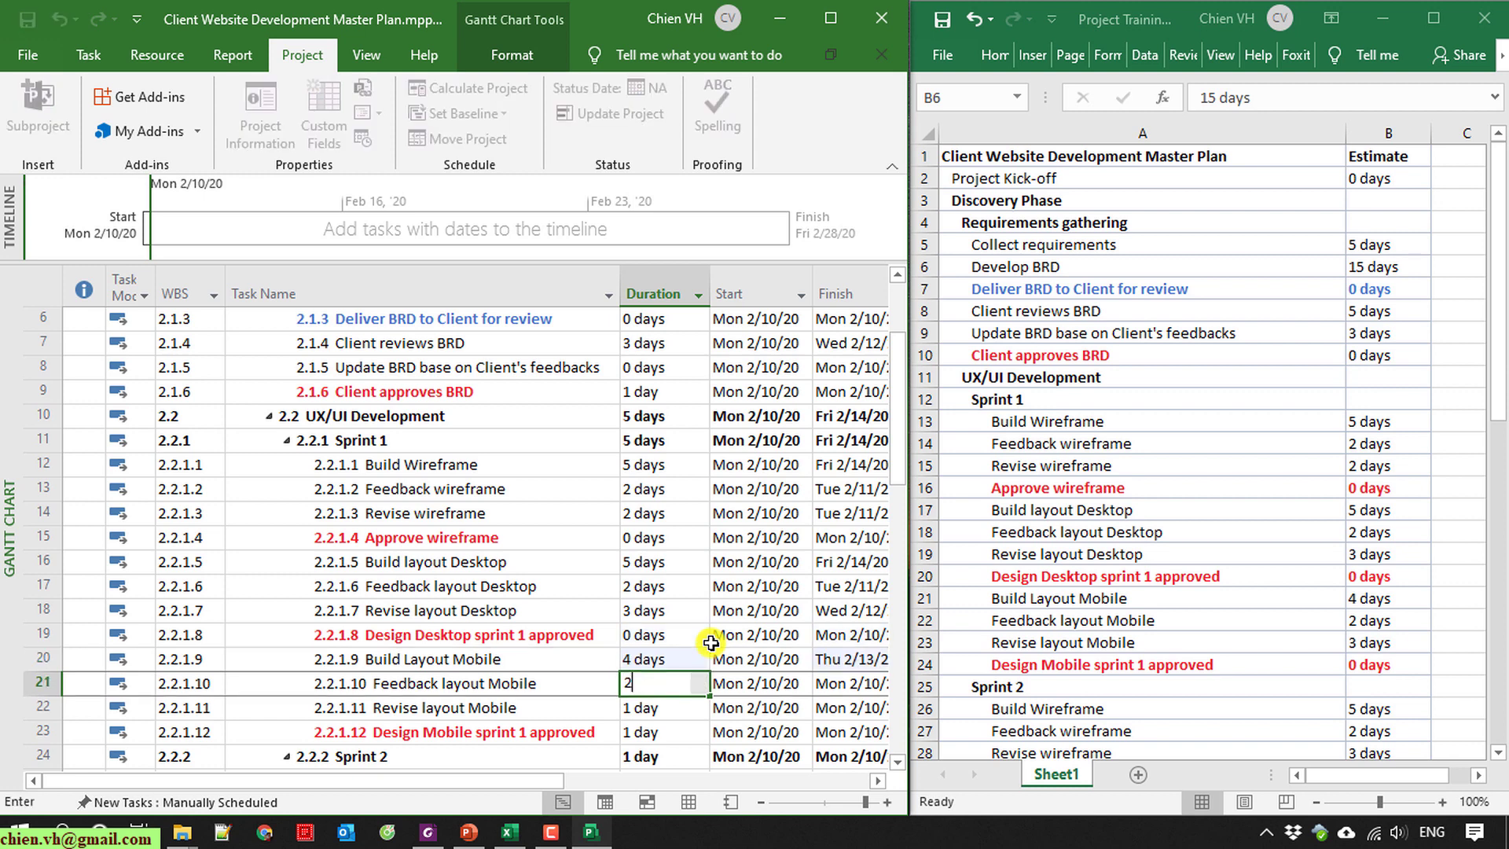
pyautogui.press('Return')
pyautogui.write('3')
pyautogui.press('Return')
pyautogui.write('0')
pyautogui.press('Return')
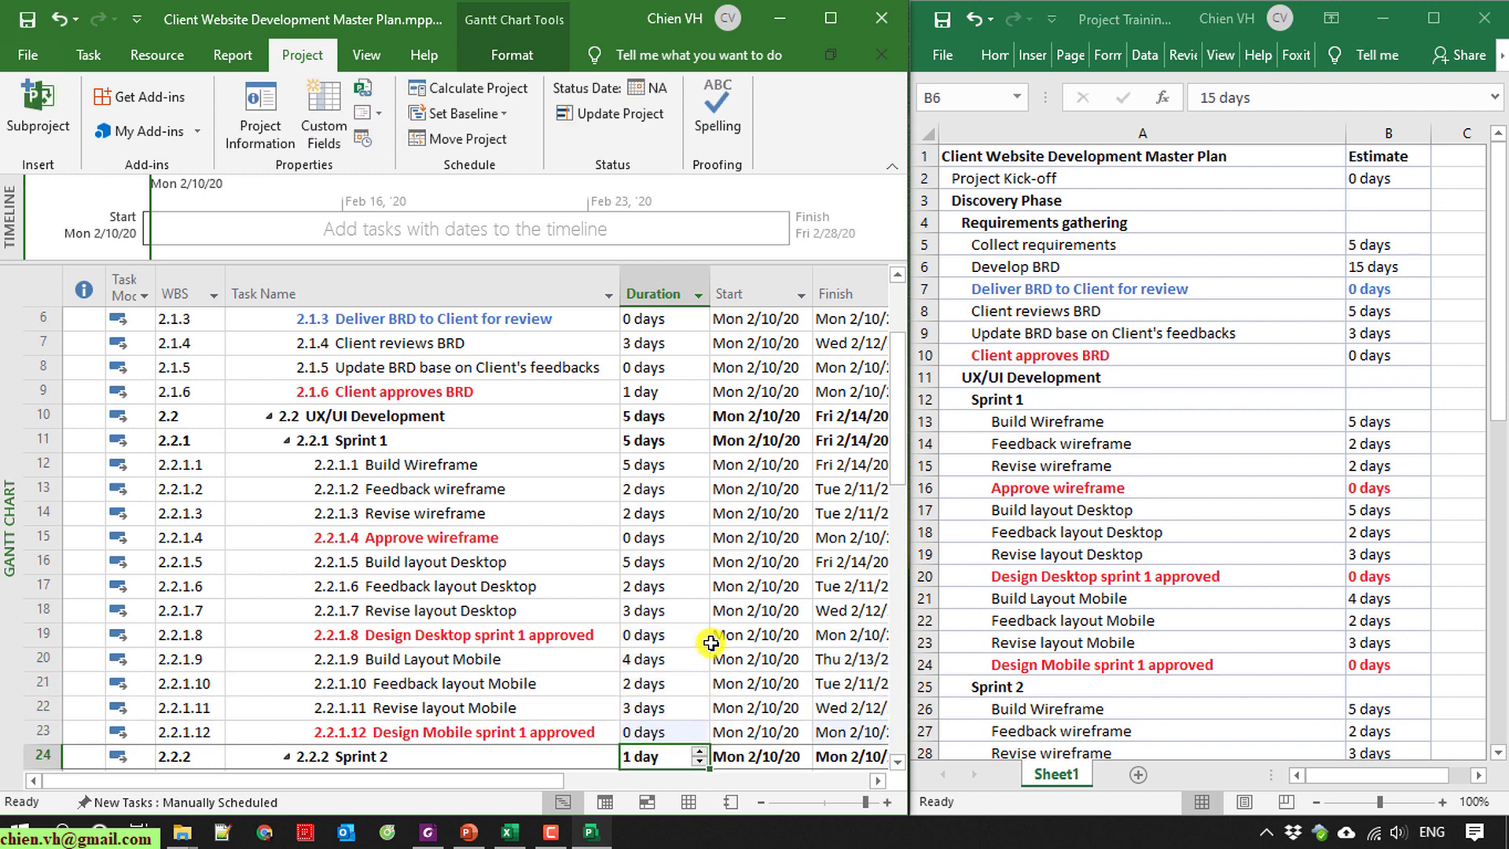
# Set the Sprint 2 wireframe durations under UX/UI Development: Build 5 days, Feedback 2 days, Revise 3 days and Approve 0 days.
pyautogui.scroll(-3, 620, 550)
pyautogui.scroll(-6, 1277, 578)
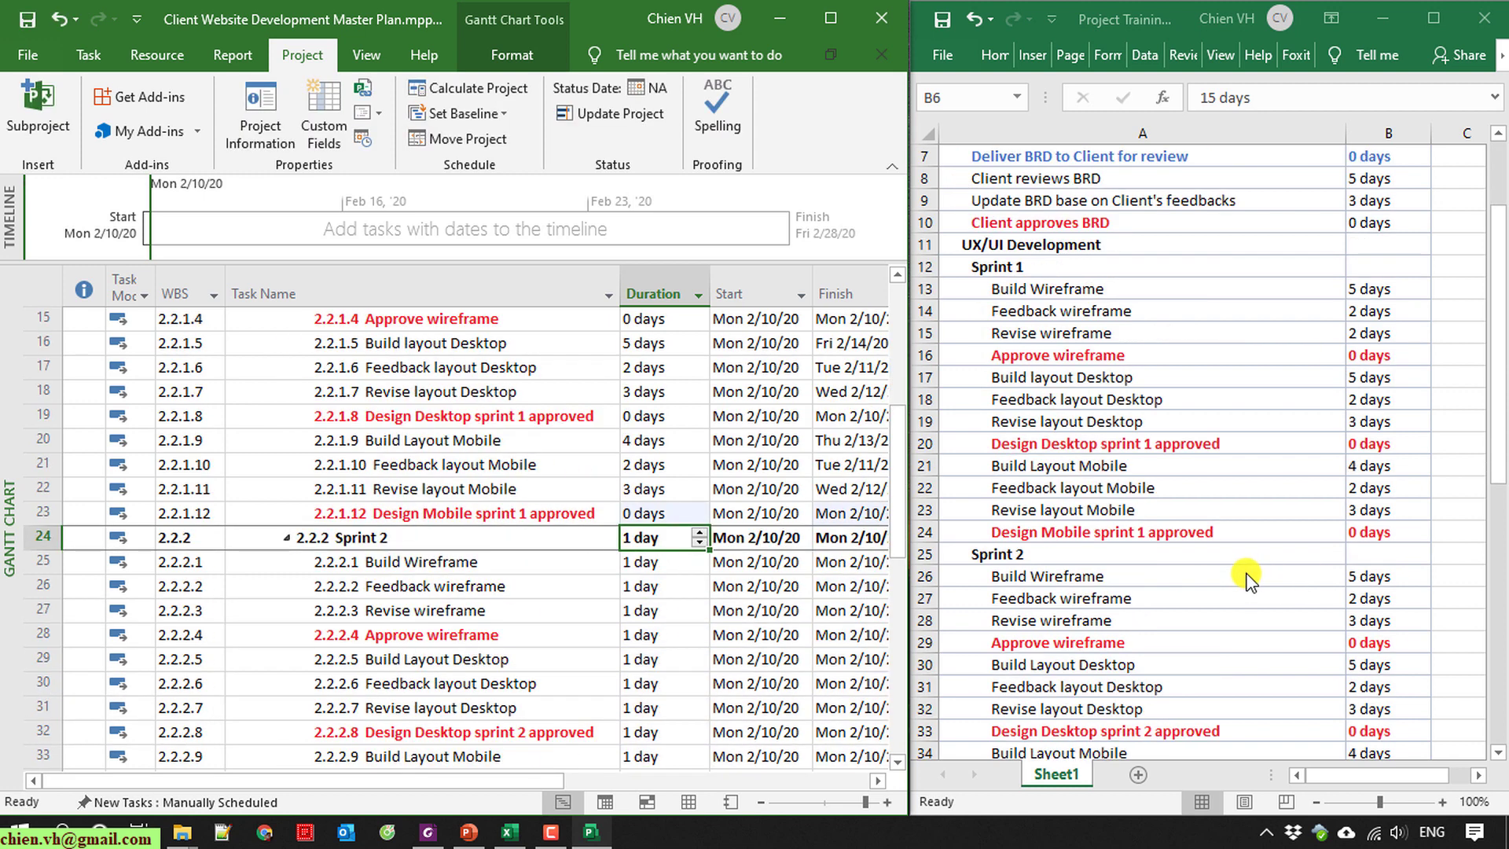
pyautogui.click(662, 563)
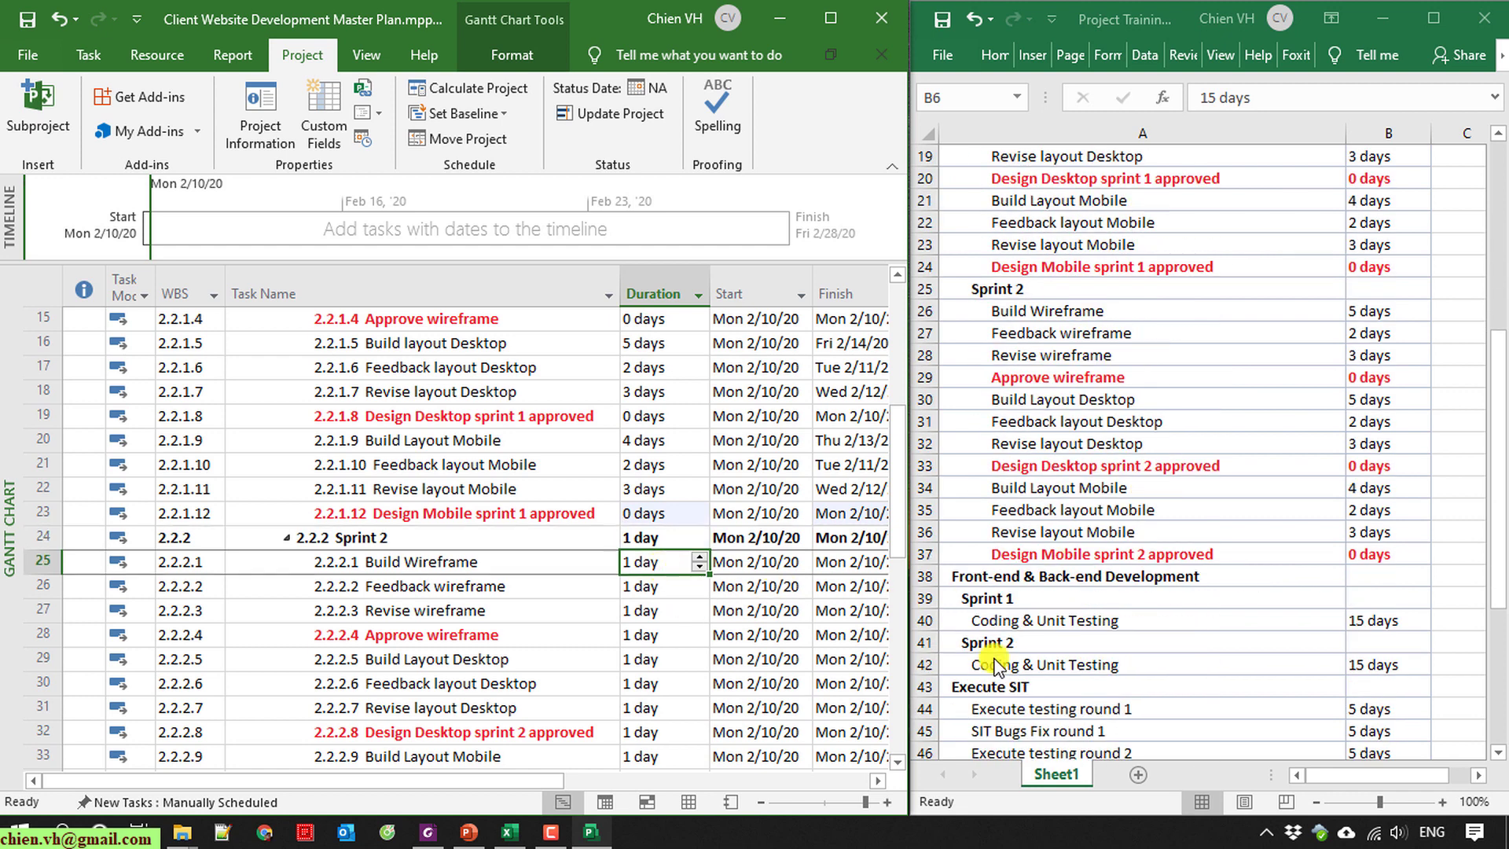
pyautogui.write('5')
pyautogui.press('Return')
pyautogui.write('2')
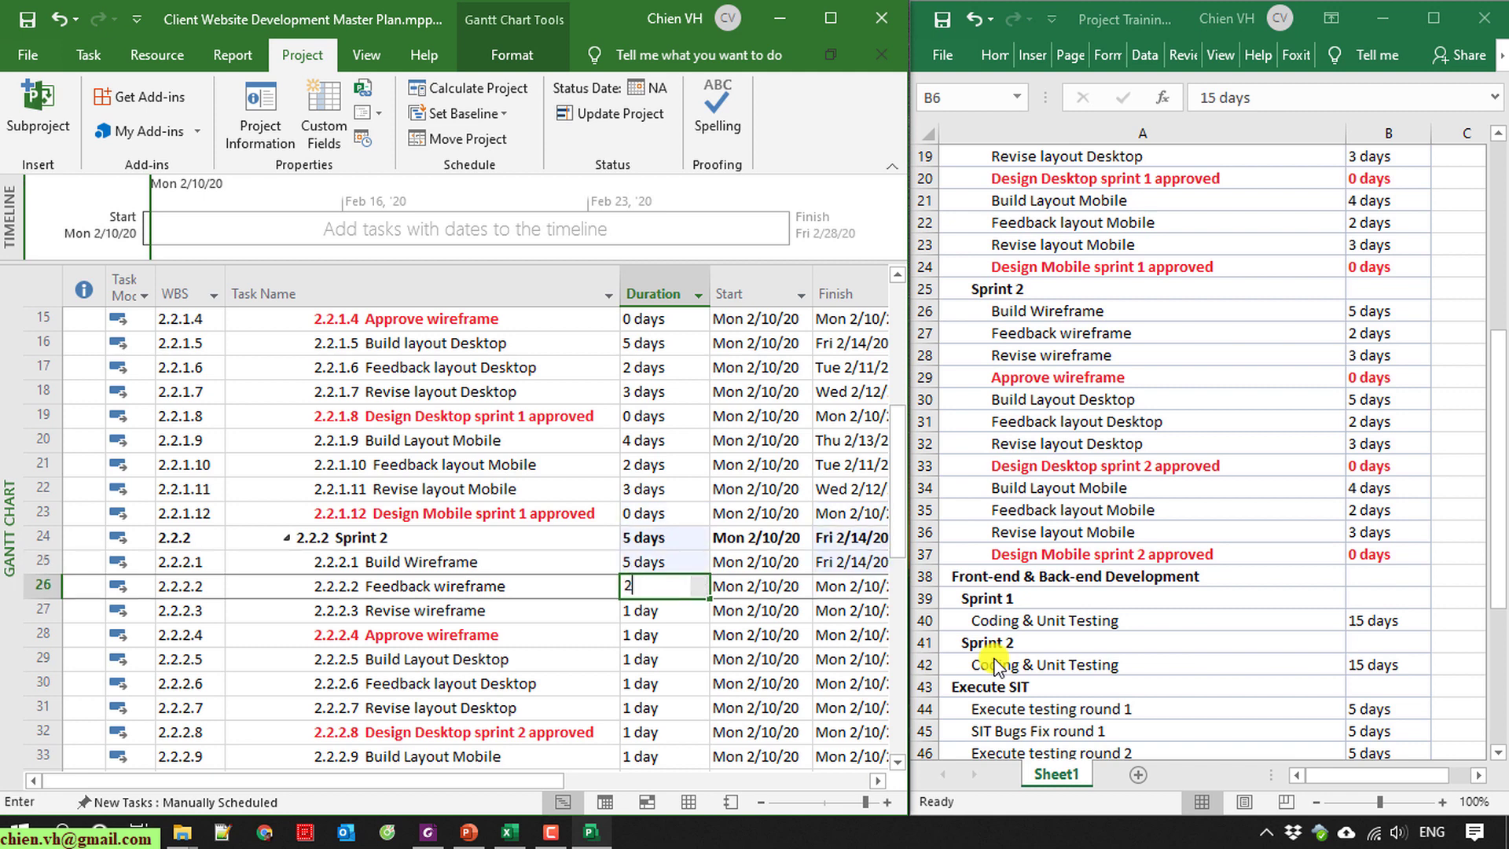
pyautogui.press('Return')
pyautogui.write('3')
pyautogui.press('Return')
pyautogui.write('0')
pyautogui.press('Return')
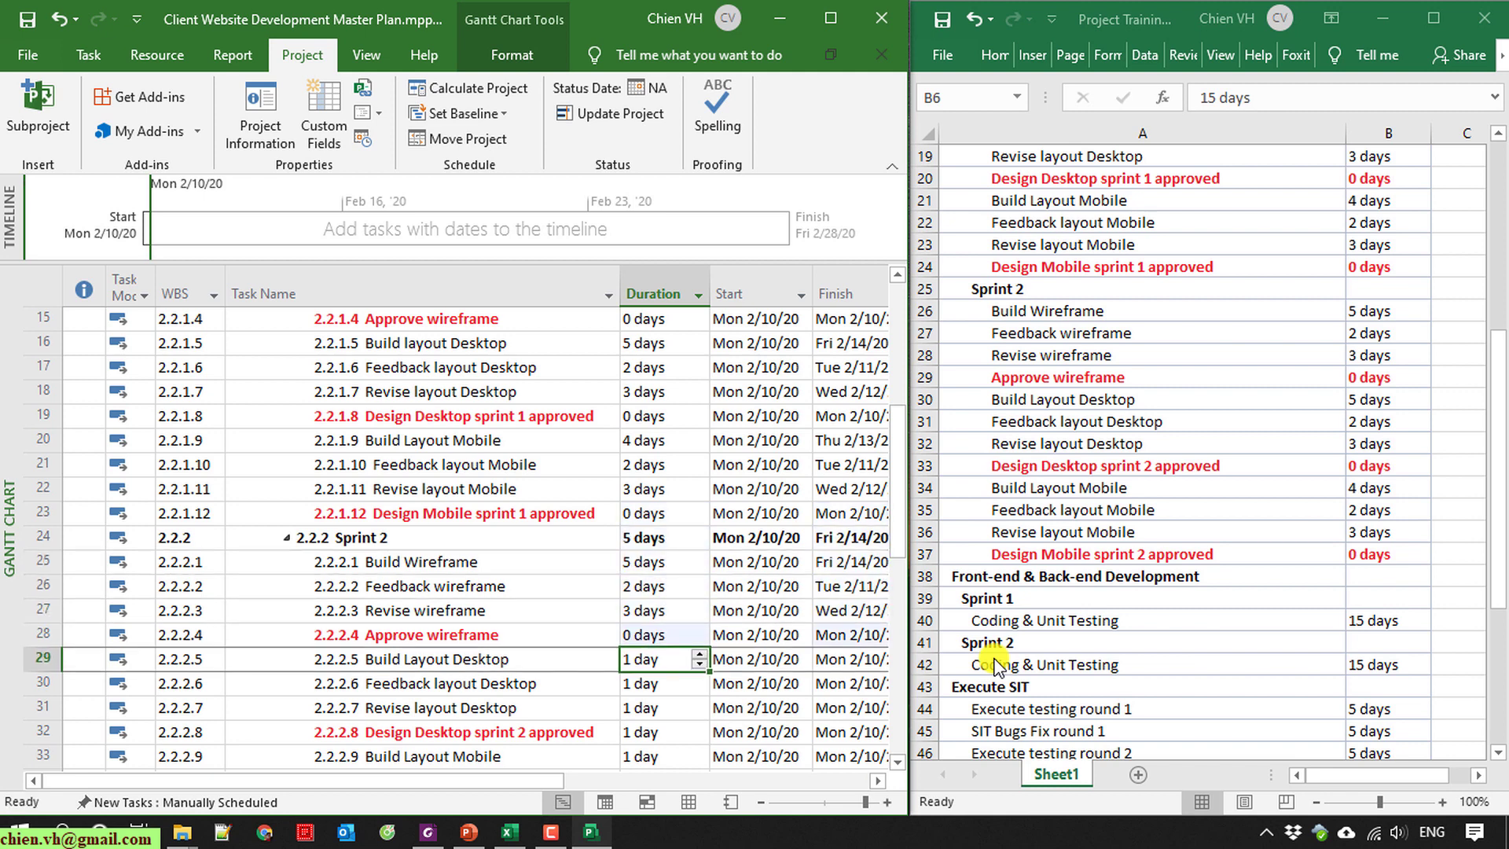
# Set the Sprint 2 Desktop layout durations: Build 5 days, Feedback 2 days, Revise 3 days and Design Desktop sprint 2 approved 0 days.
pyautogui.write('5')
pyautogui.press('Return')
pyautogui.write('2')
pyautogui.press('Return')
pyautogui.write('3')
pyautogui.press('Return')
pyautogui.write('0')
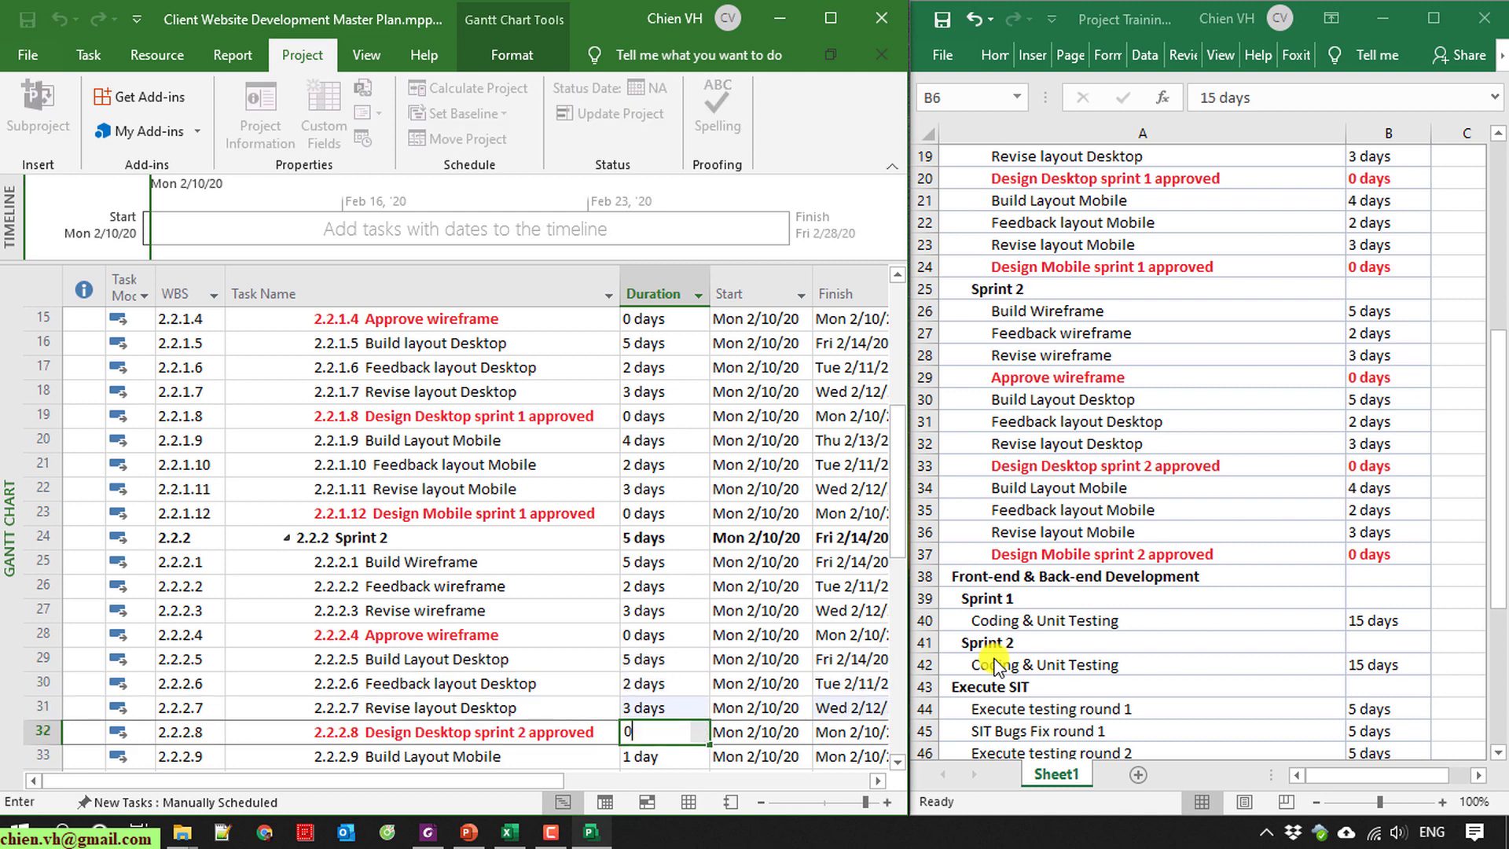
pyautogui.press('Return')
# Set the Sprint 2 Mobile layout durations: Build 4 days, Feedback 2 days, Revise 3 days and Design Mobile sprint 2 approved 0 days.
pyautogui.scroll(-2, 670, 537)
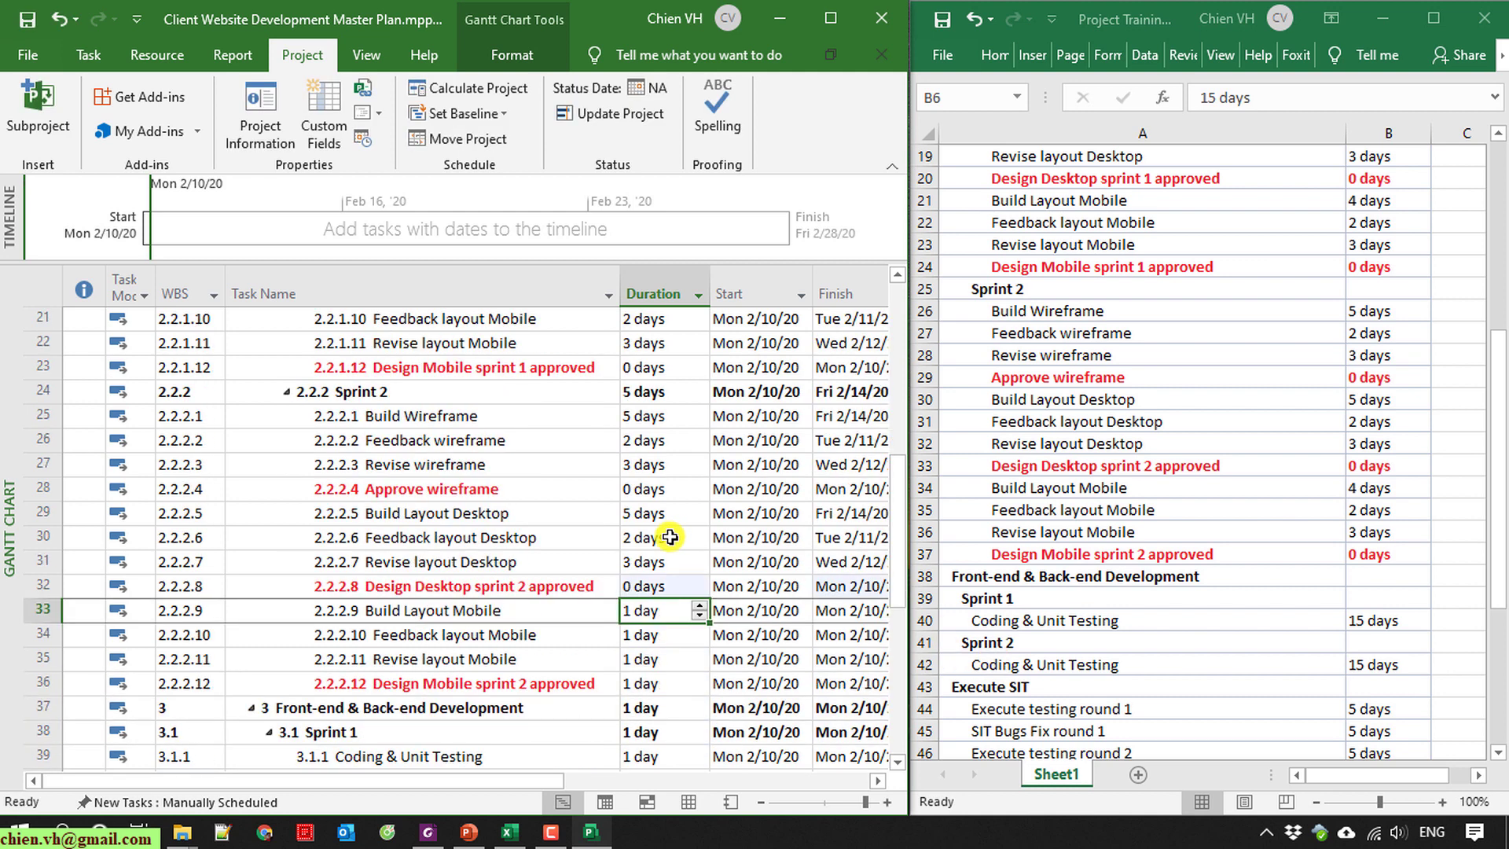
pyautogui.scroll(-1, 670, 537)
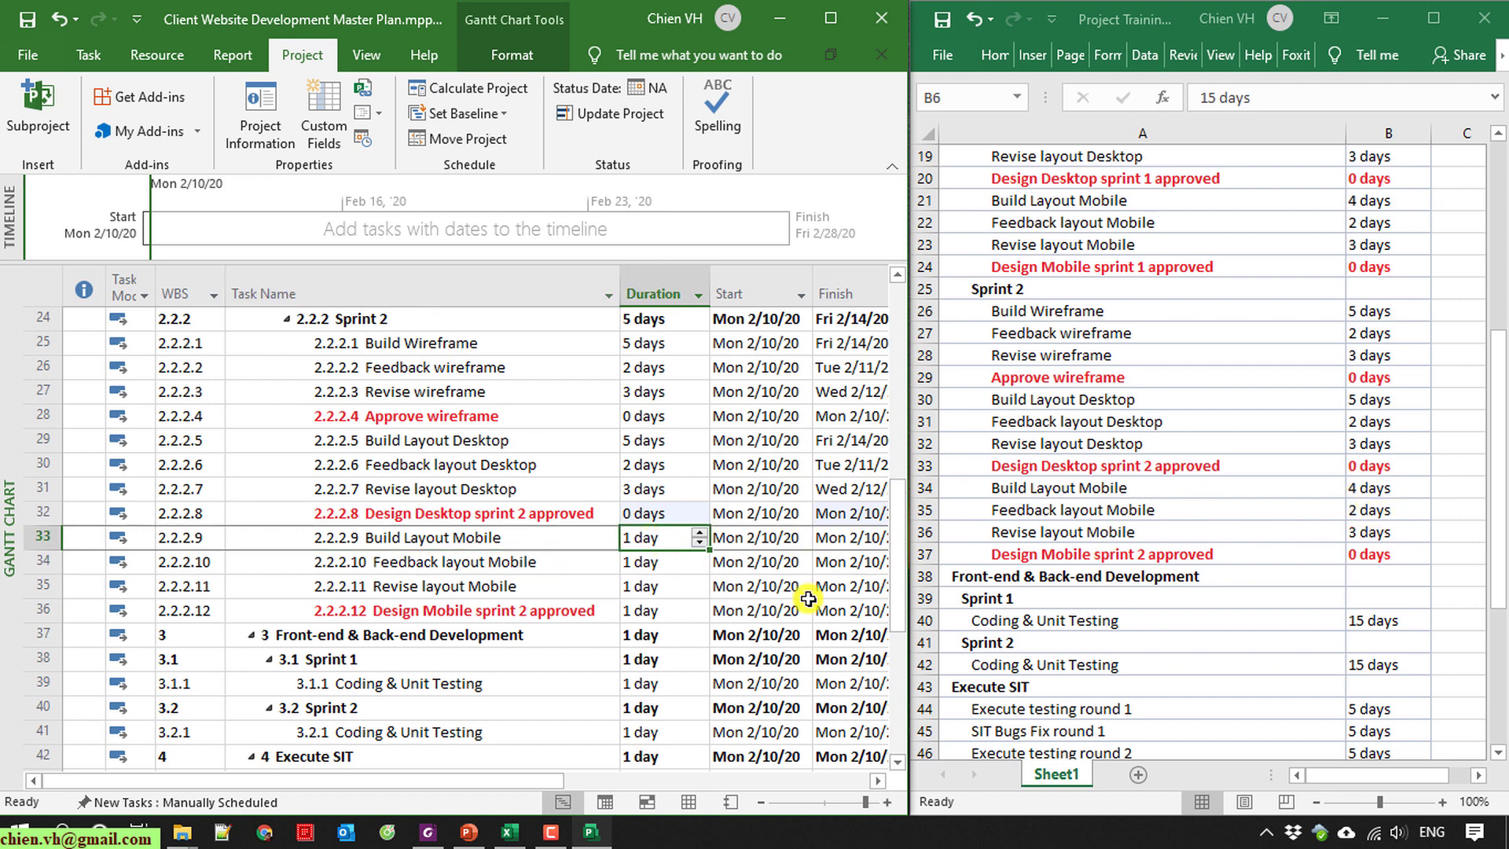
pyautogui.write('4')
pyautogui.press('Return')
pyautogui.write('2')
pyautogui.press('Return')
pyautogui.write('3')
pyautogui.press('Return')
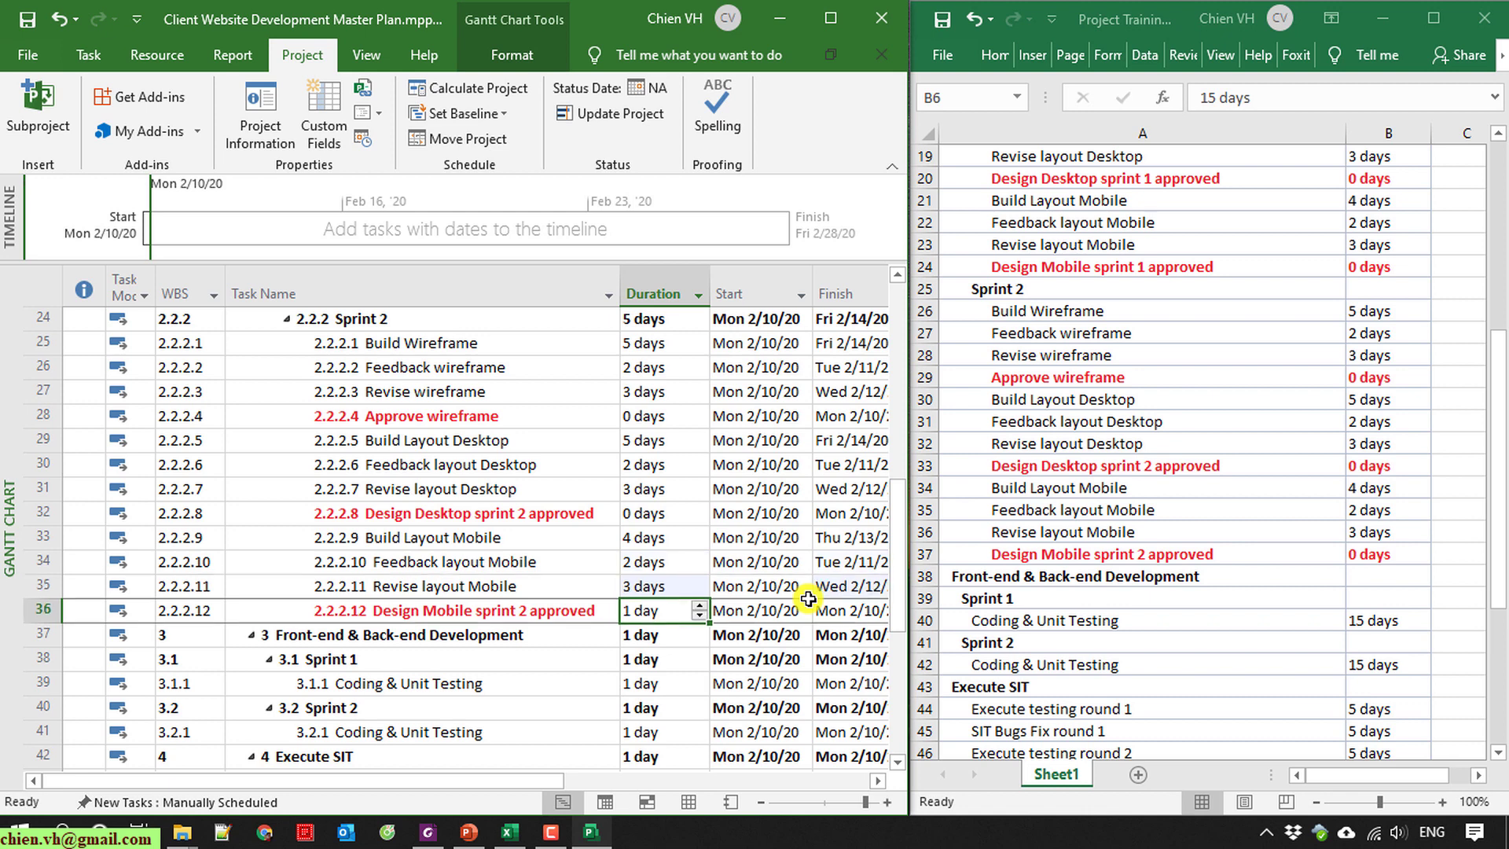
pyautogui.write('0')
pyautogui.press('Return')
# Set the duration of Coding & Unit Testing to 15 days in both sprints of Front-end & Back-end Development.
pyautogui.scroll(-2, 401, 597)
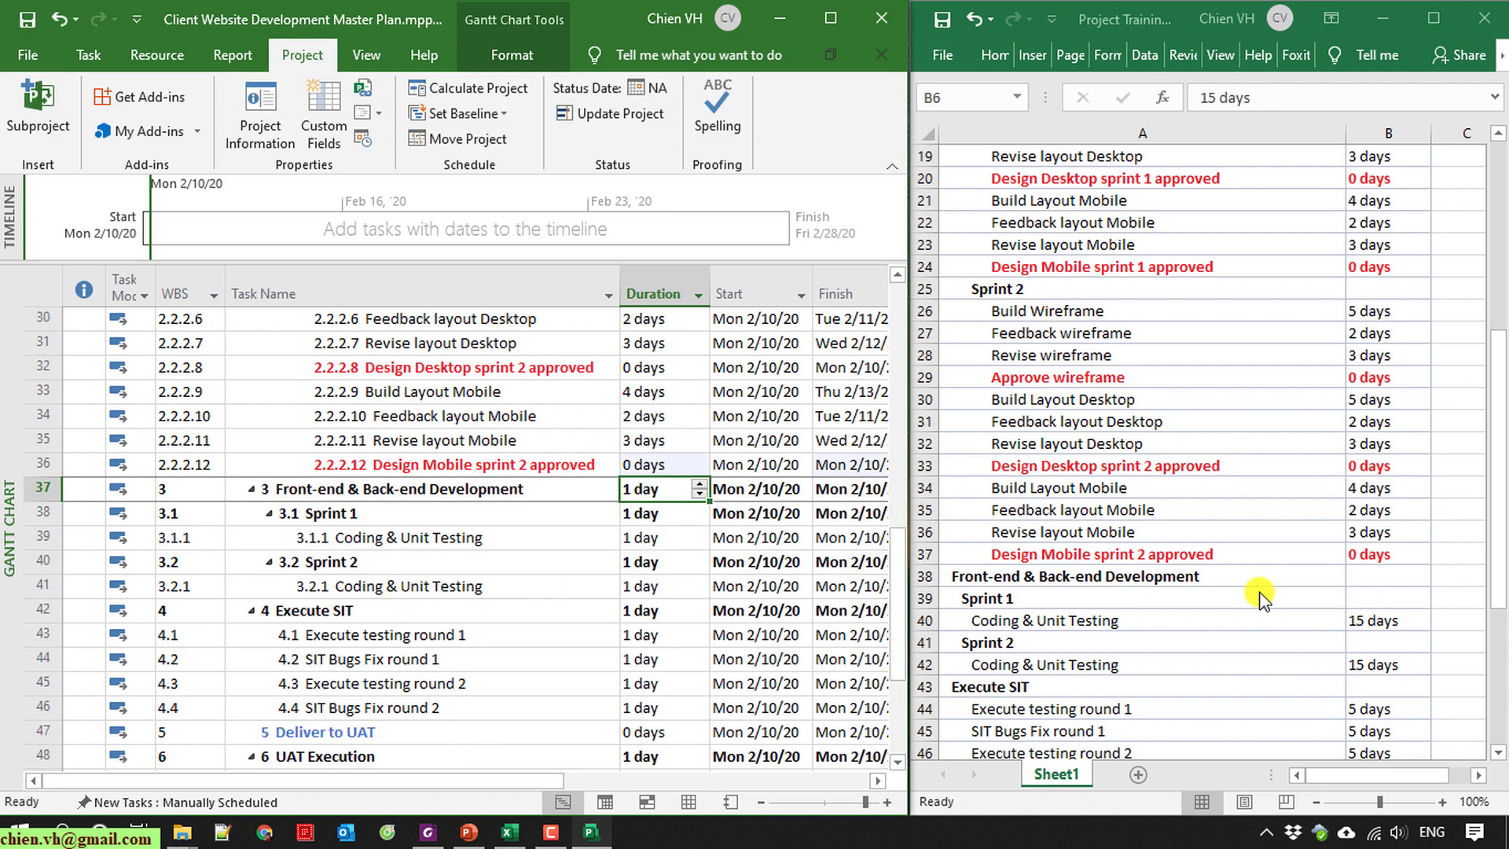
pyautogui.scroll(-3, 1239, 592)
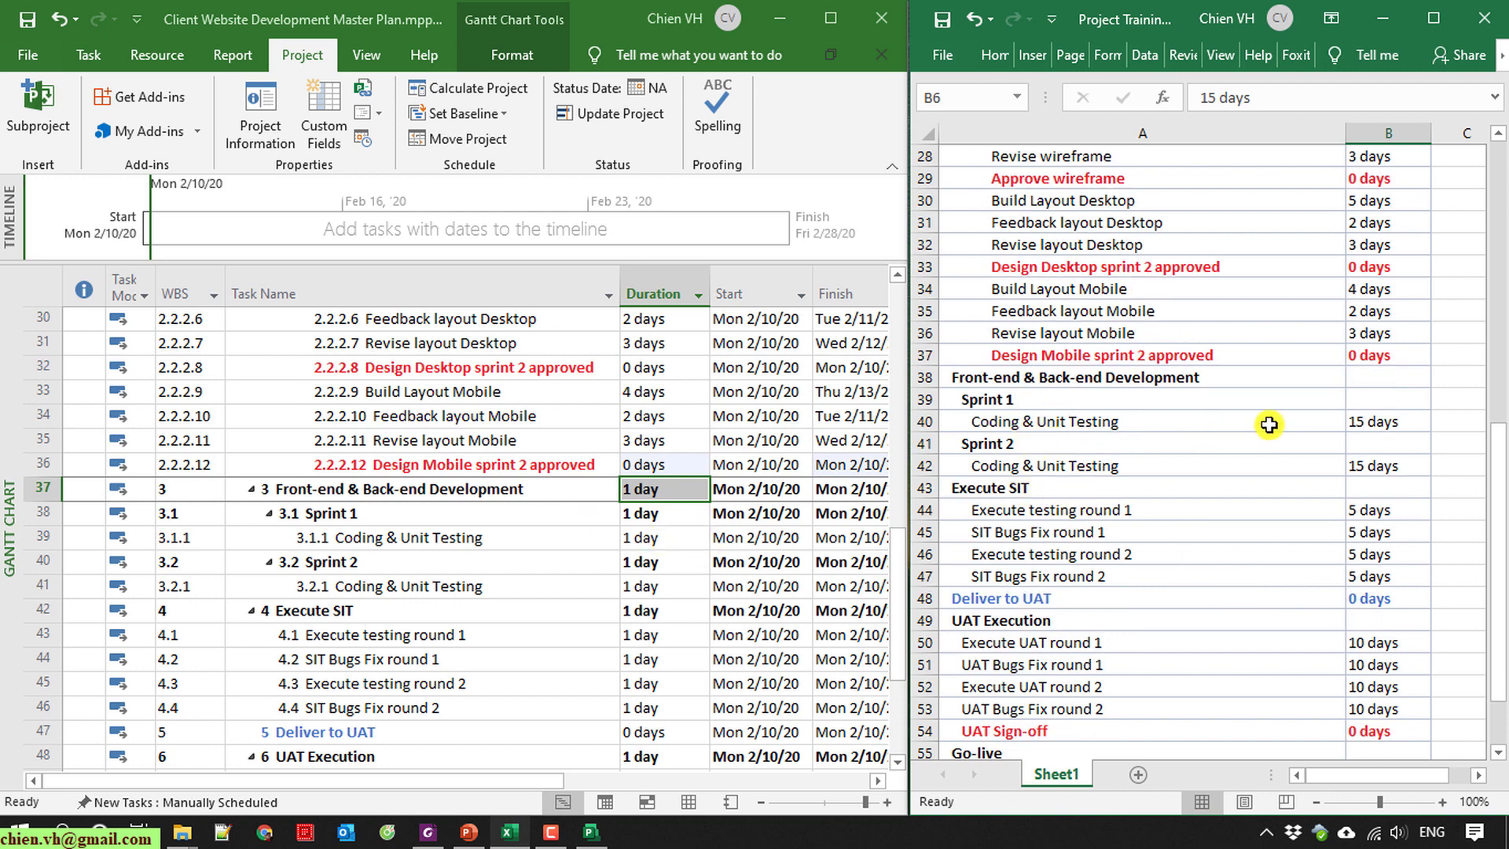
pyautogui.click(660, 539)
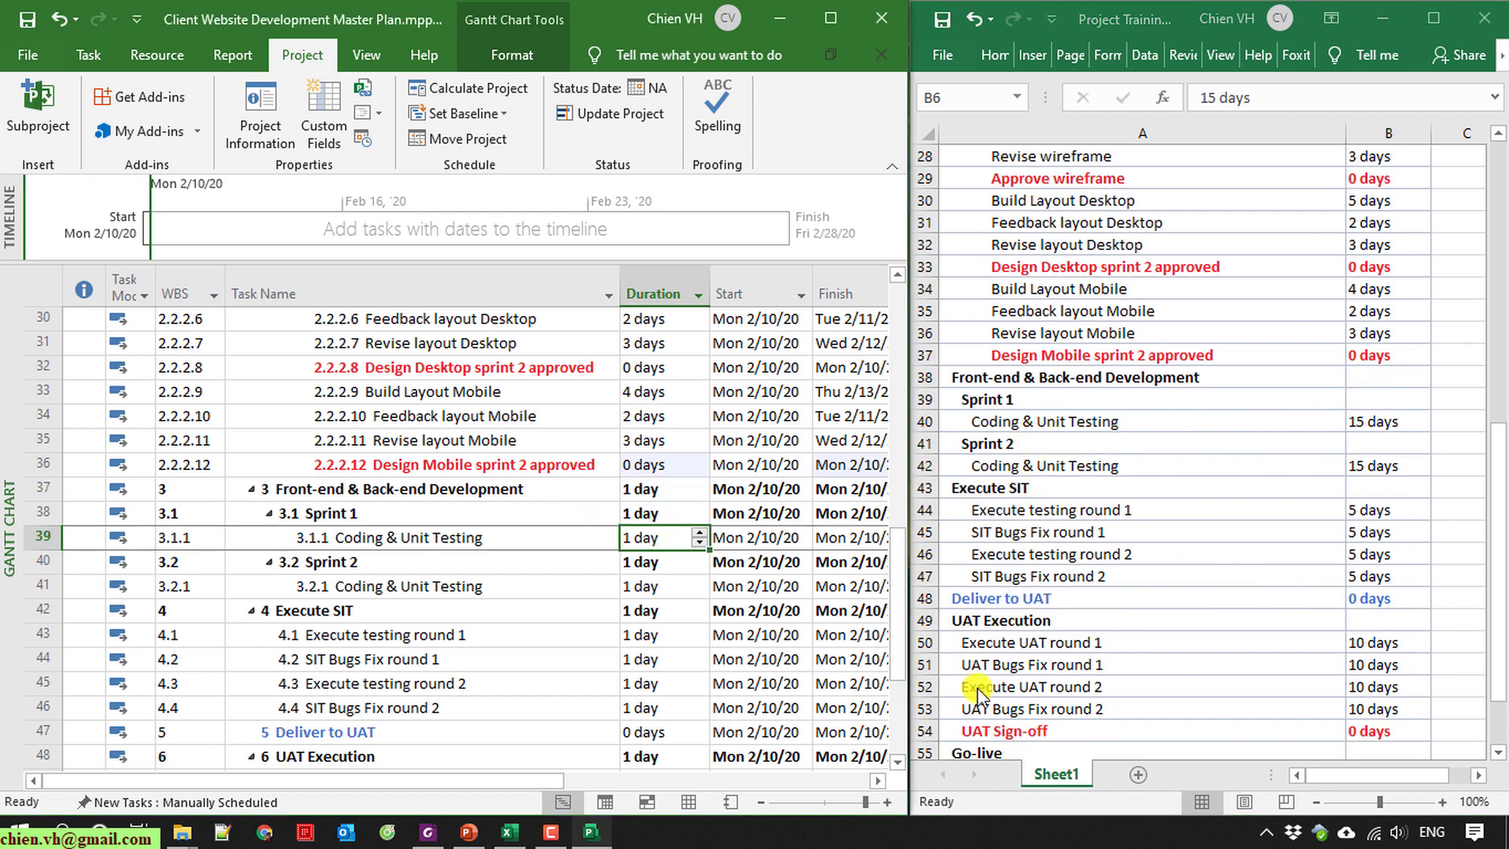
pyautogui.write('15')
pyautogui.press('Return')
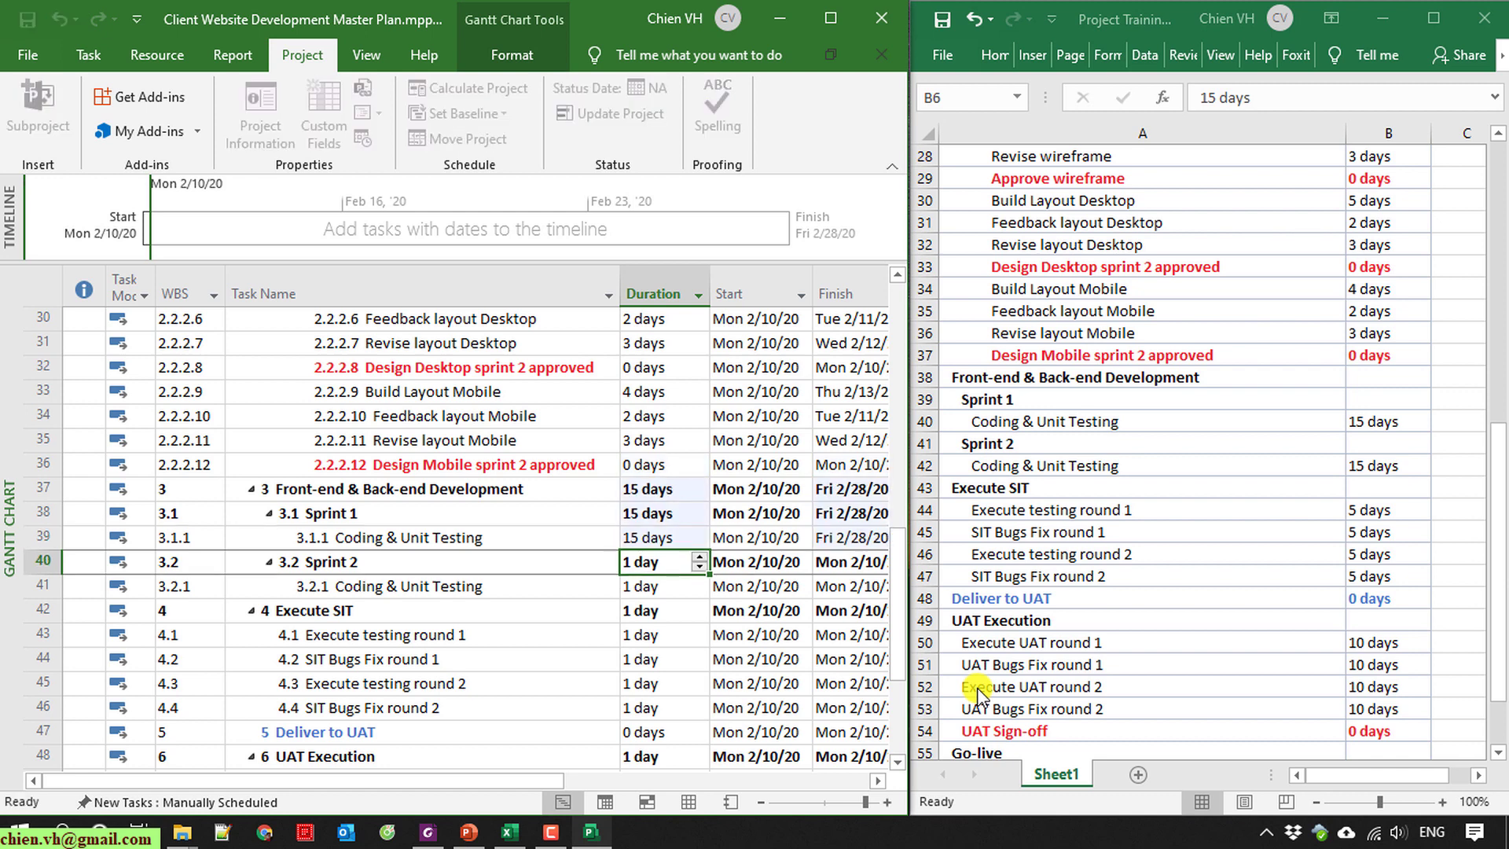
pyautogui.press('Up')
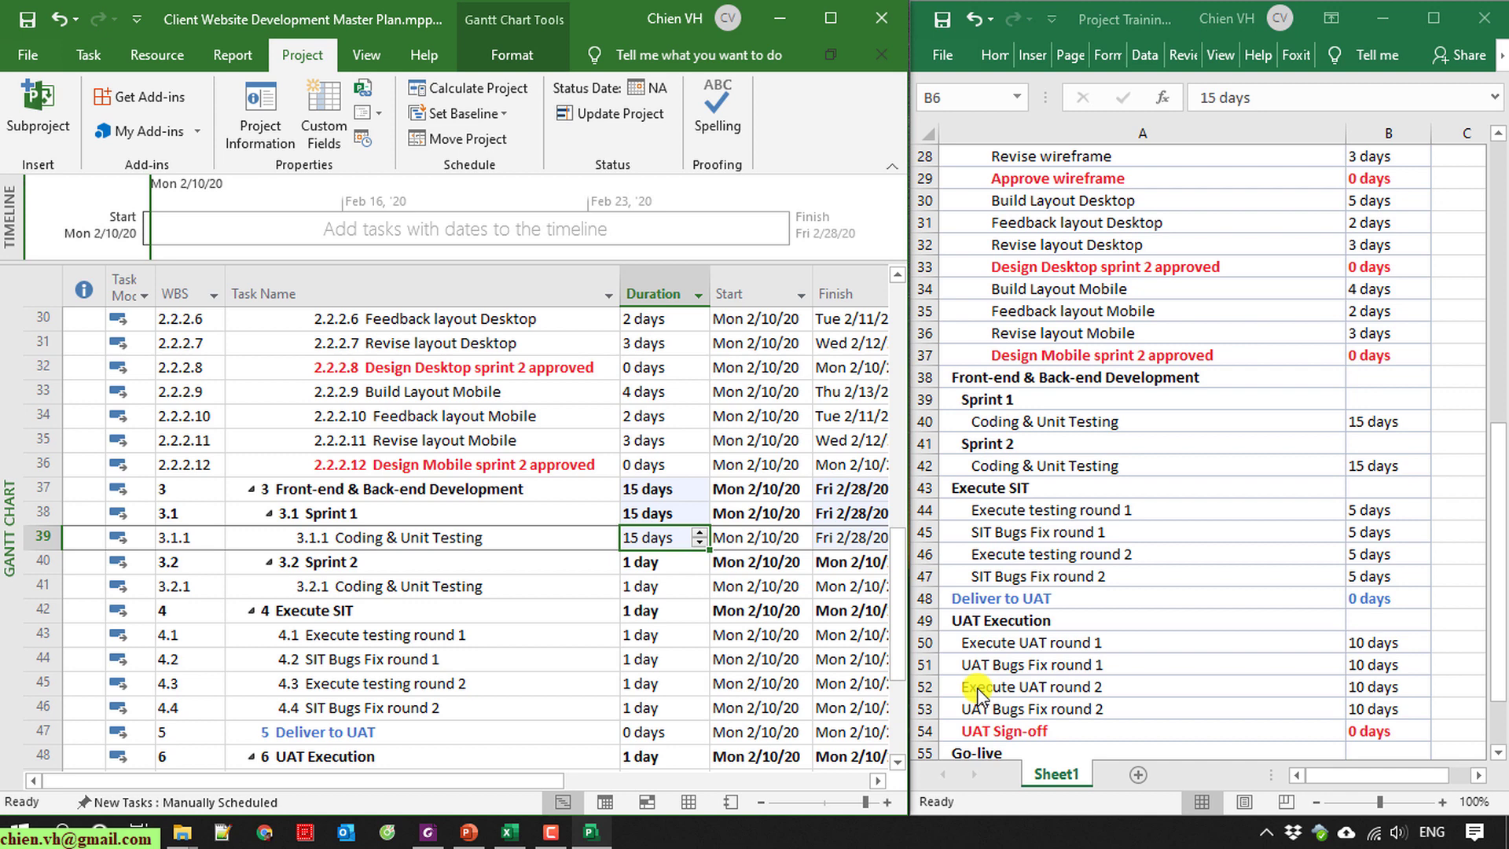
pyautogui.click(640, 586)
pyautogui.write('15')
pyautogui.press('Return')
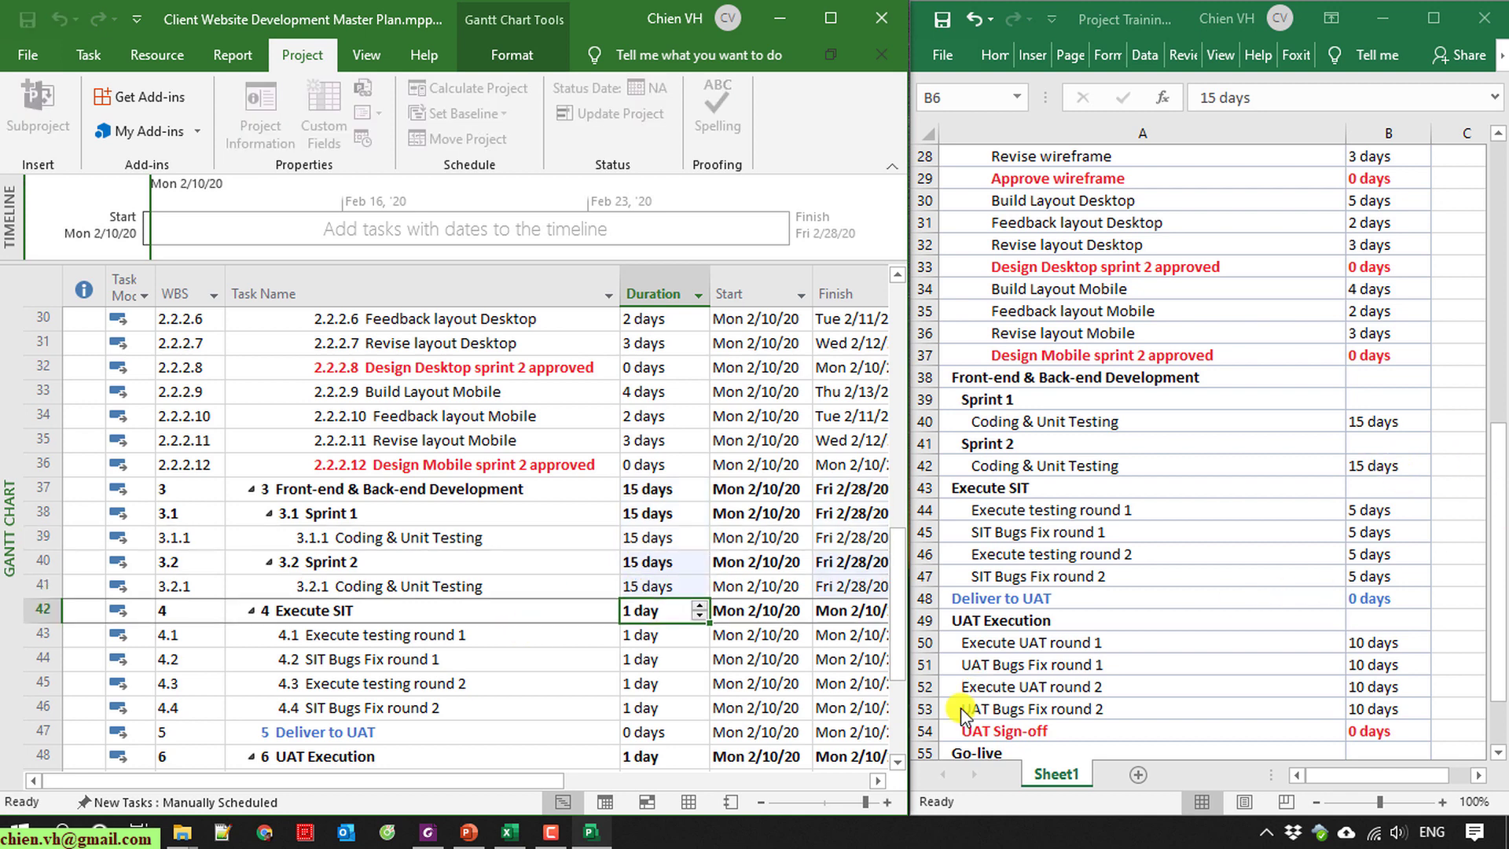
# Set the duration of Execute testing round 1 under Execute SIT to 5 days, matching the Excel estimate.
pyautogui.scroll(-3, 468, 668)
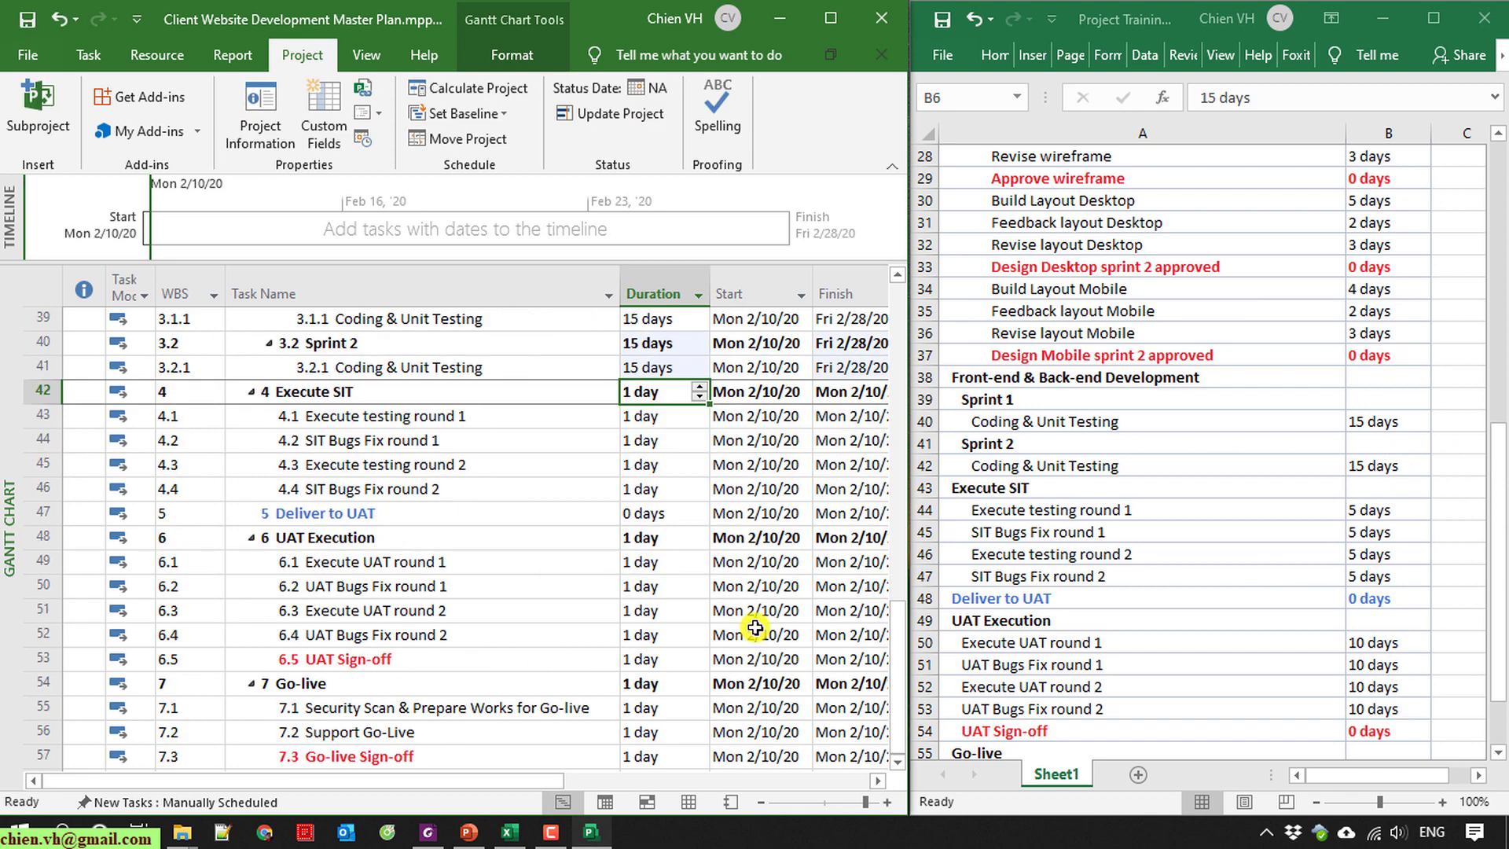
pyautogui.click(1218, 510)
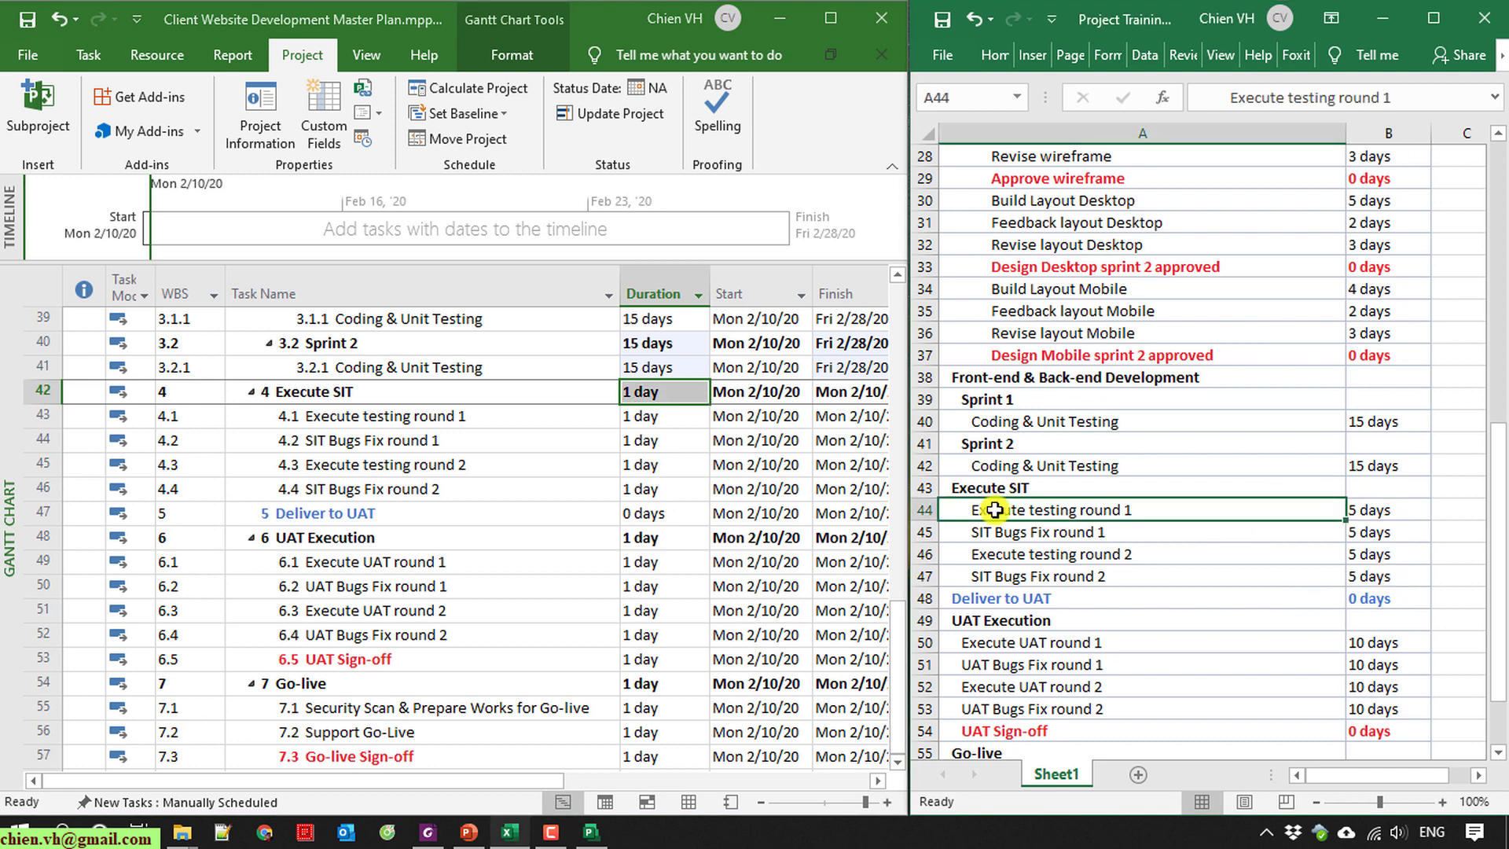
pyautogui.click(640, 418)
pyautogui.write('5')
pyautogui.press('Return')
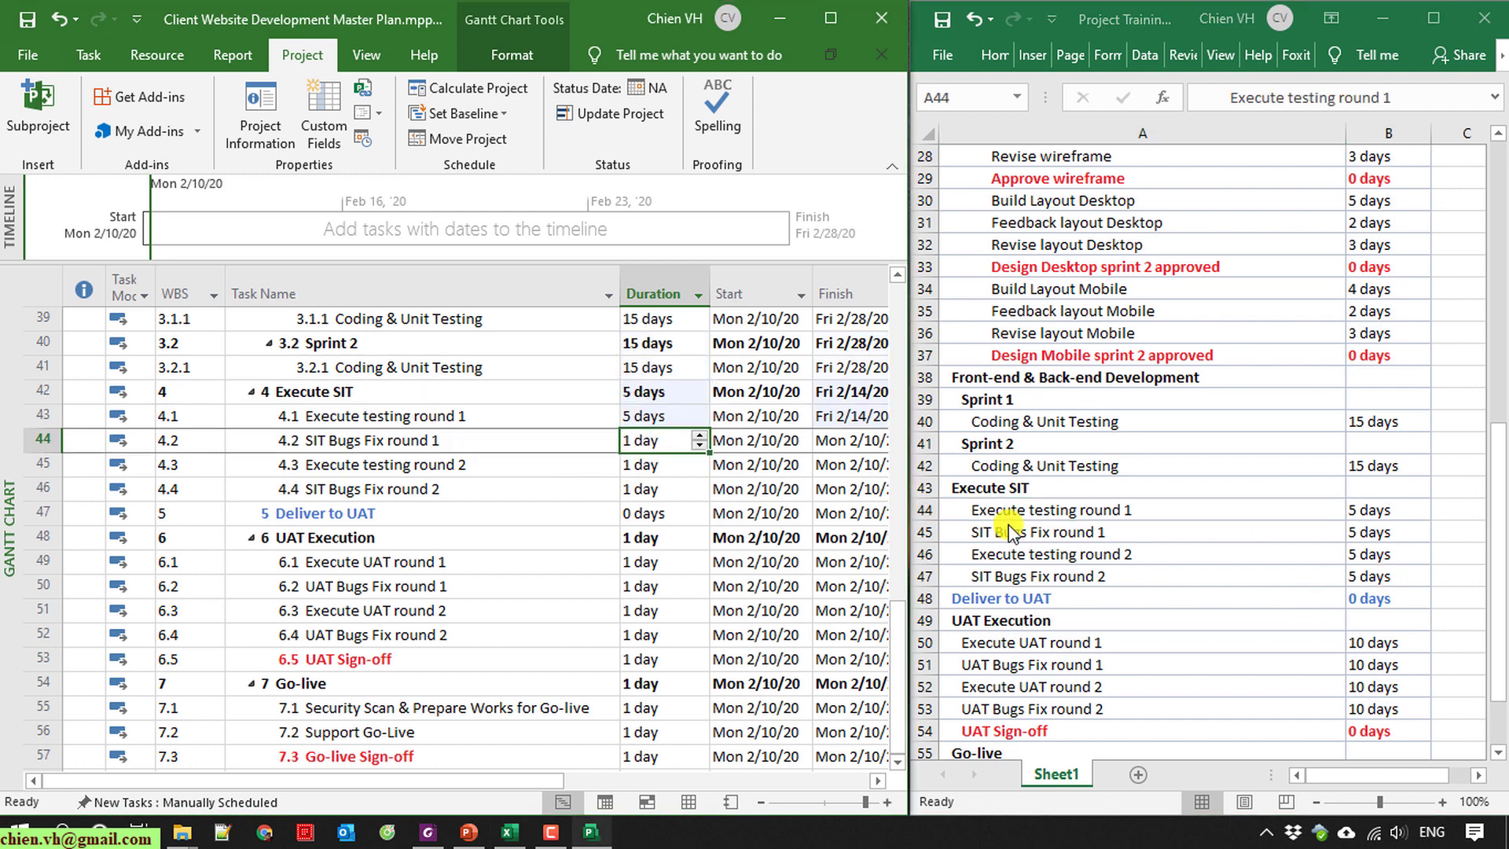
# Set the durations of SIT Bugs Fix round 1, Execute testing round 2 and SIT Bugs Fix round 2 to 5 days.
pyautogui.write('5')
pyautogui.press('Return')
pyautogui.write('5')
pyautogui.press('Return')
pyautogui.press('Return')
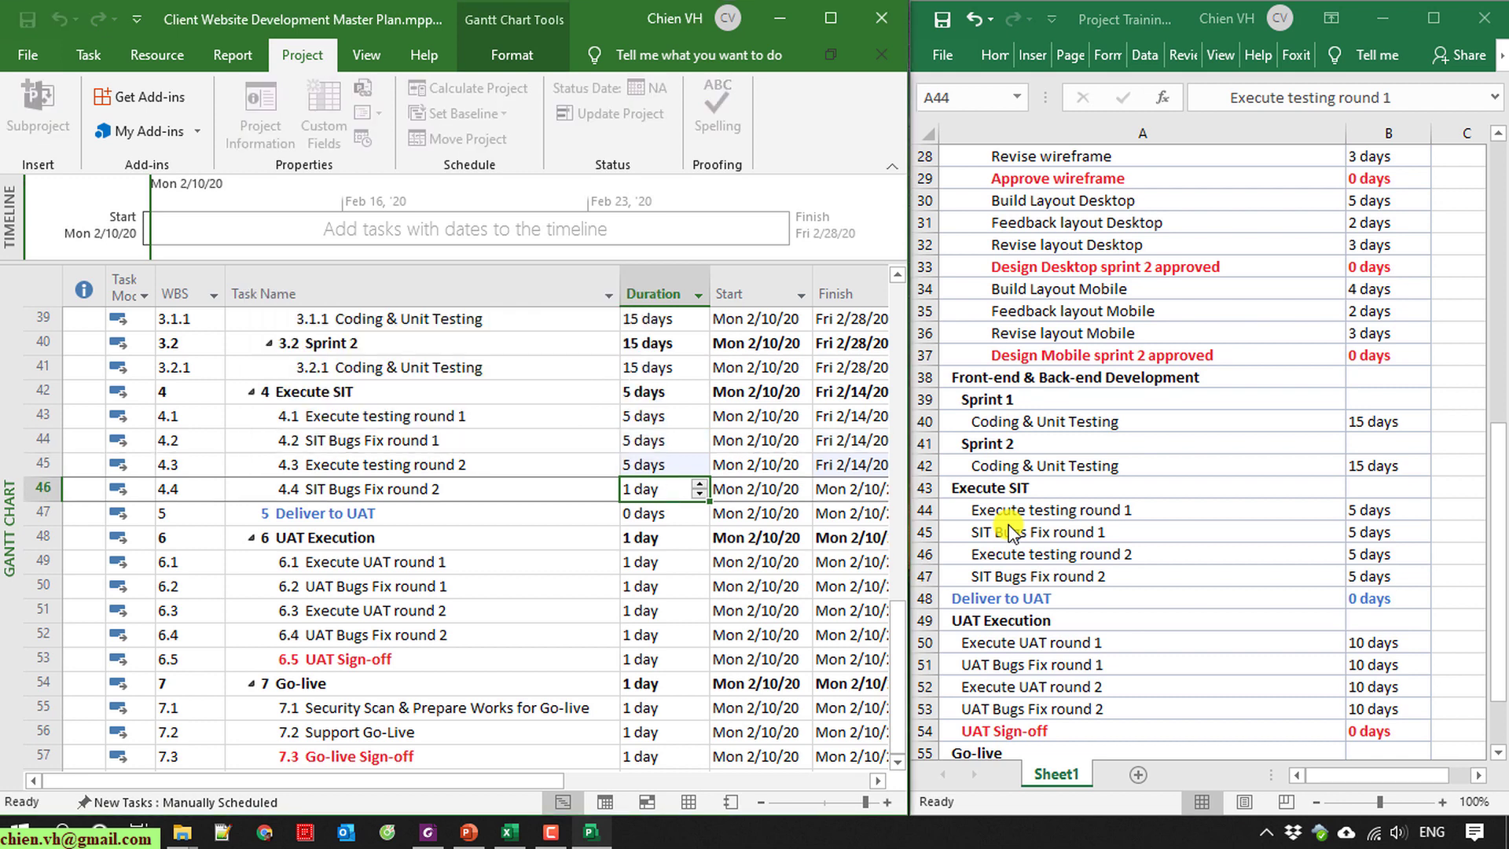
pyautogui.write('5')
pyautogui.press('Return')
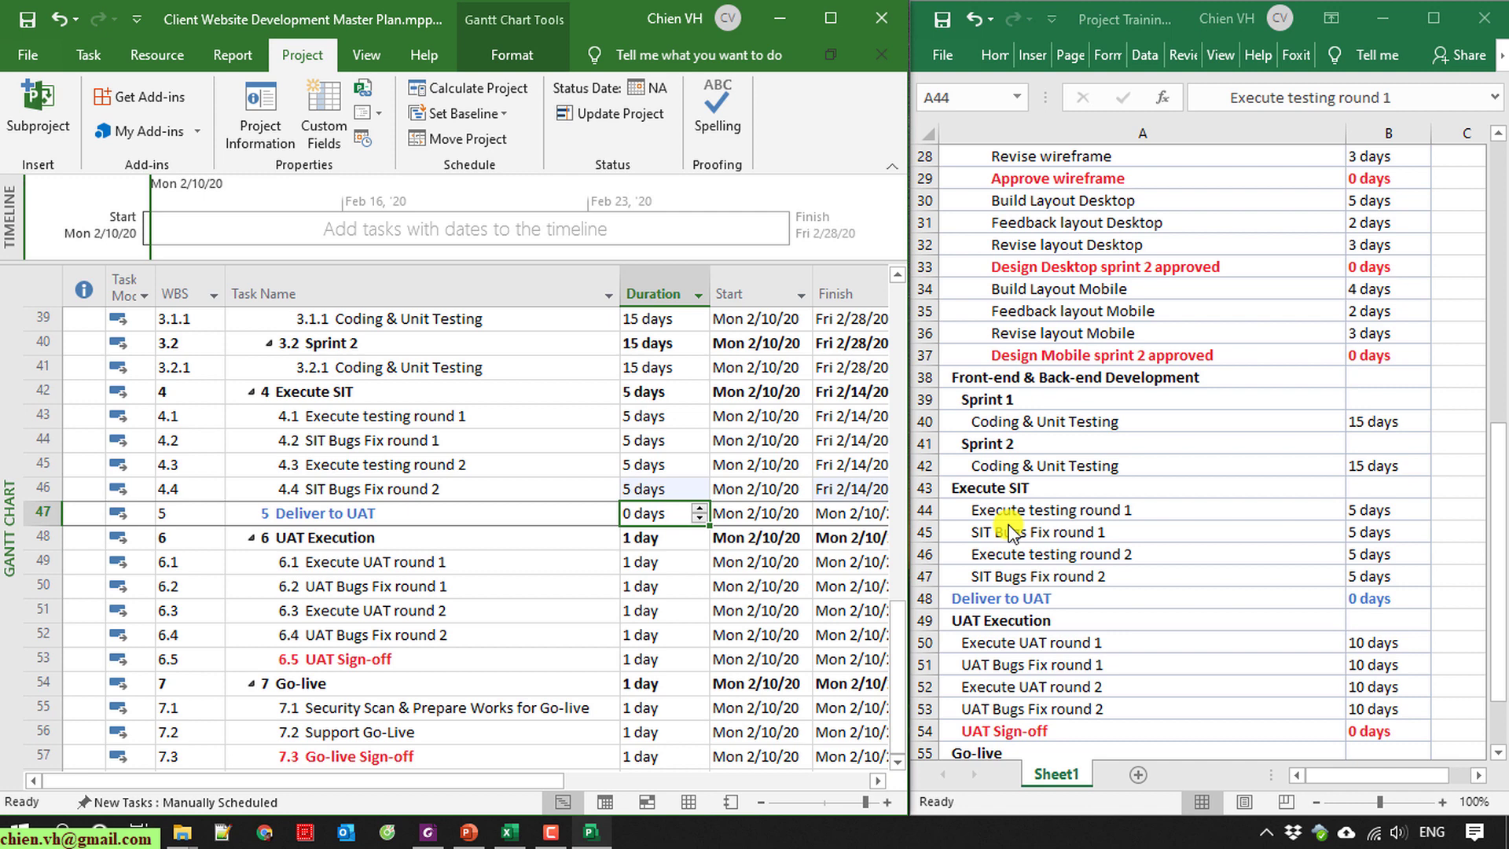
# Set all four UAT Execution testing and bug-fix rounds to 10 days and UAT Sign-off to 0 days.
pyautogui.press('Return')
pyautogui.press('Return')
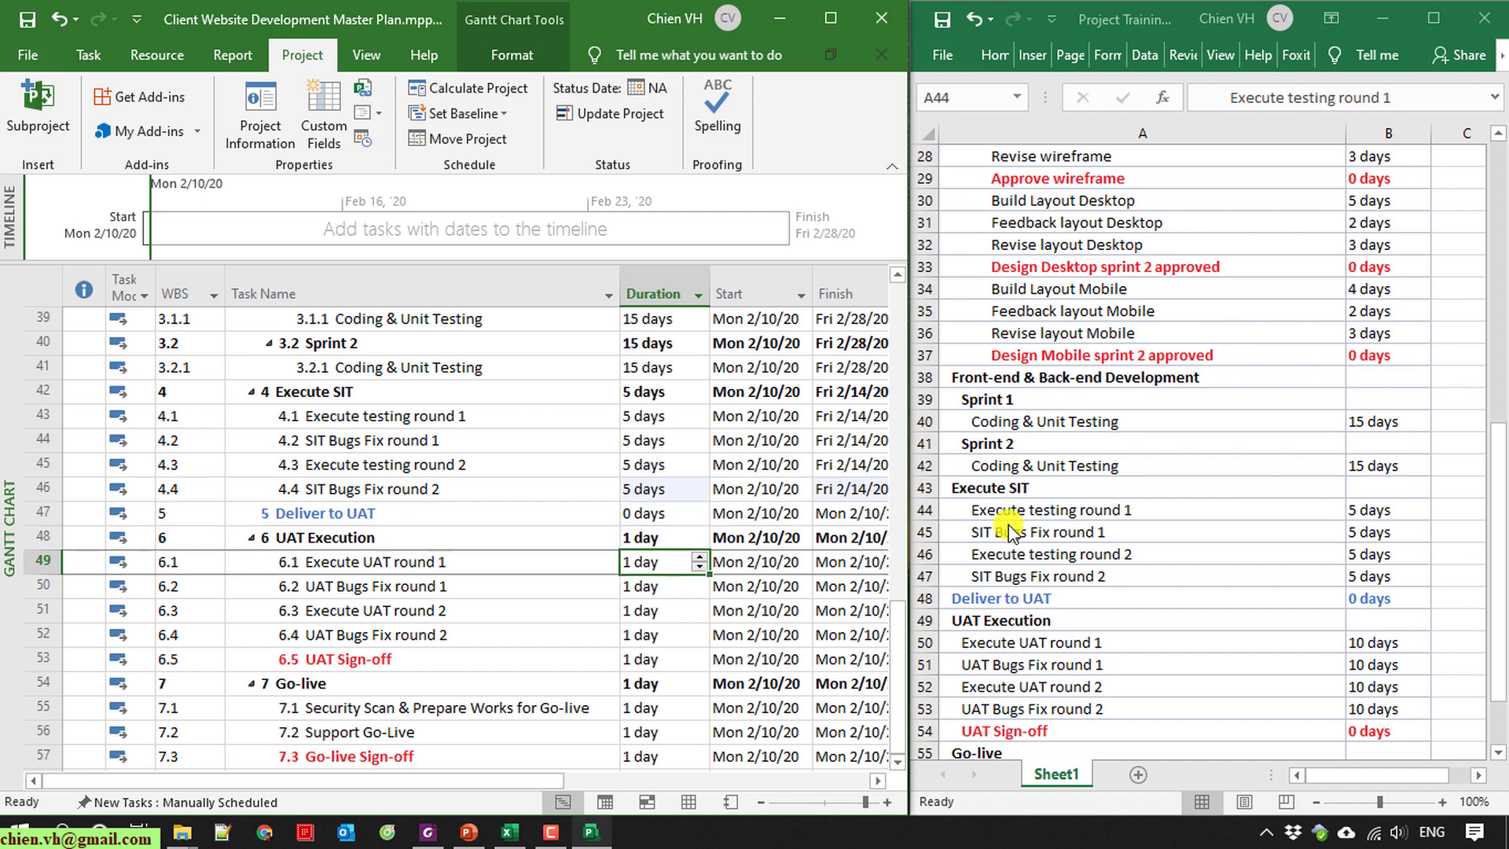
pyautogui.write('10')
pyautogui.press('Return')
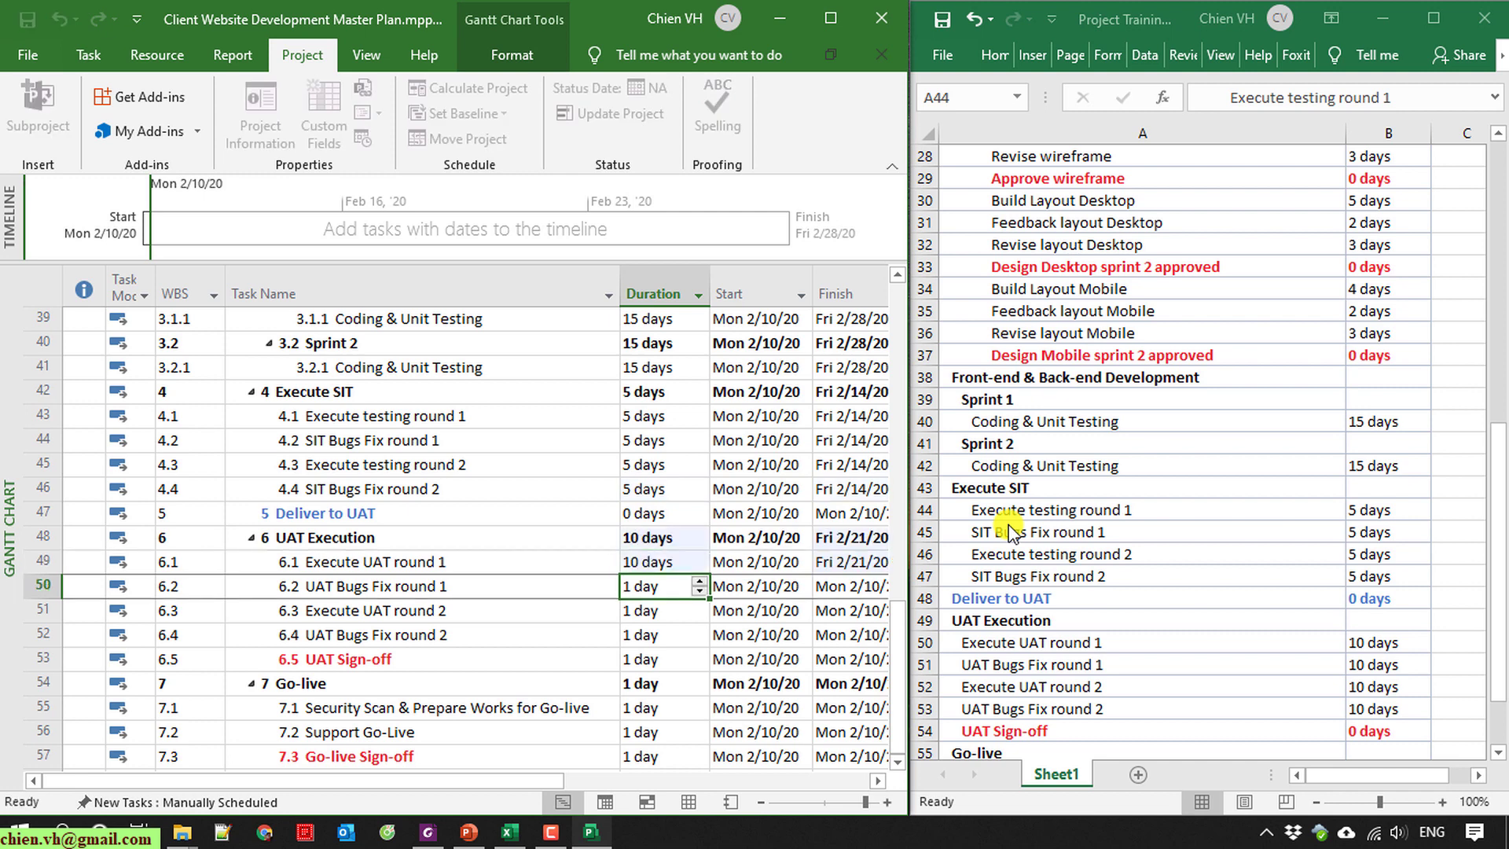
pyautogui.write('10')
pyautogui.press('Return')
pyautogui.write('10')
pyautogui.press('Return')
pyautogui.press('Return')
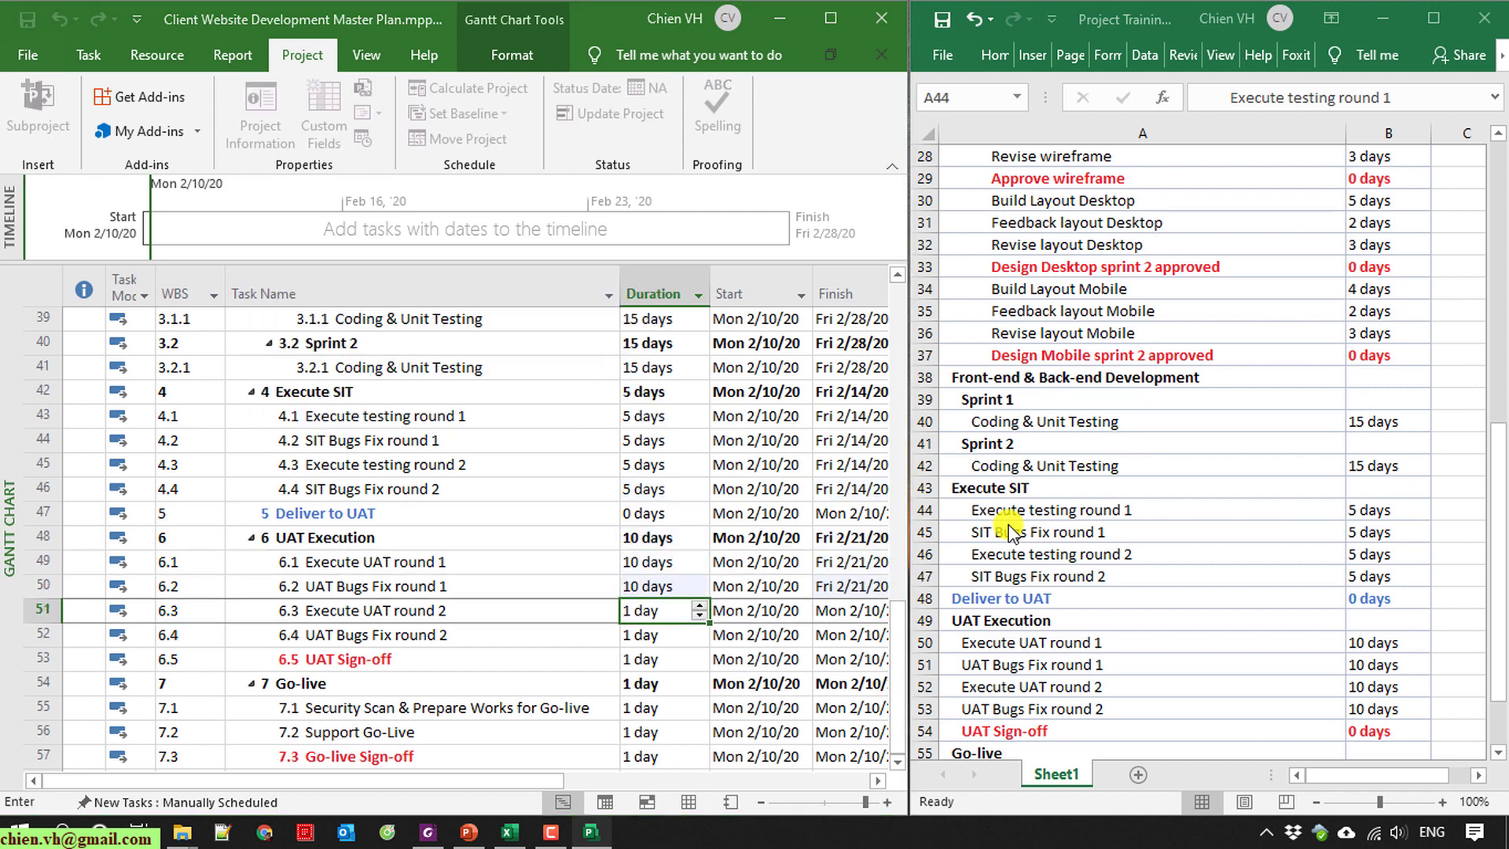
pyautogui.write('10')
pyautogui.press('Return')
pyautogui.write('0')
pyautogui.press('Return')
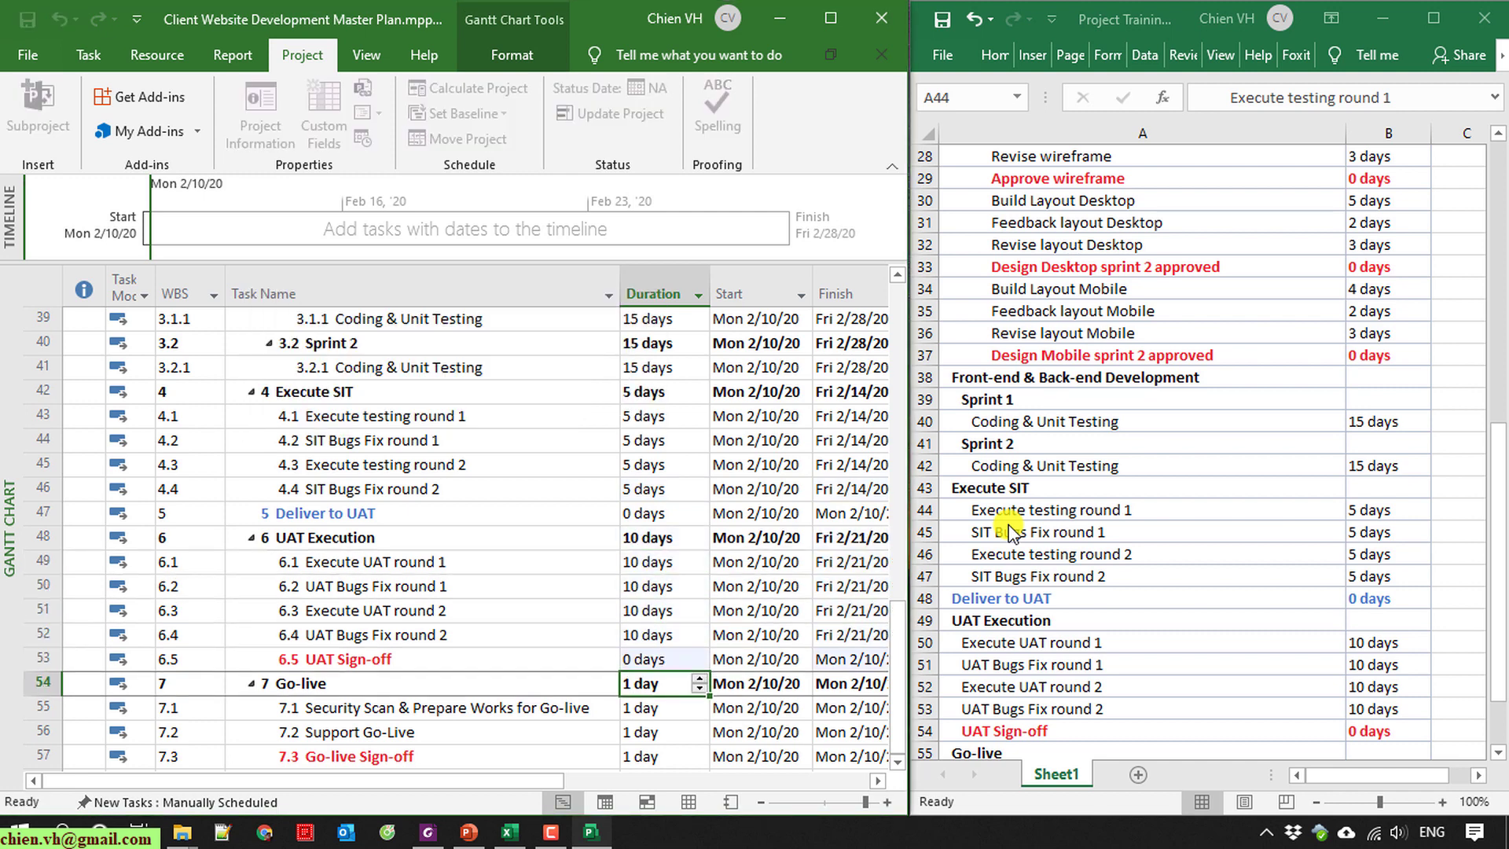
# Set the Go-live durations: Security Scan & Prepare Works for Go-live 5 days, Support Go-Live 5 days and Go-live Sign-off 0 days.
pyautogui.scroll(-2, 1116, 507)
pyautogui.scroll(-1, 1140, 507)
pyautogui.scroll(-2, 531, 602)
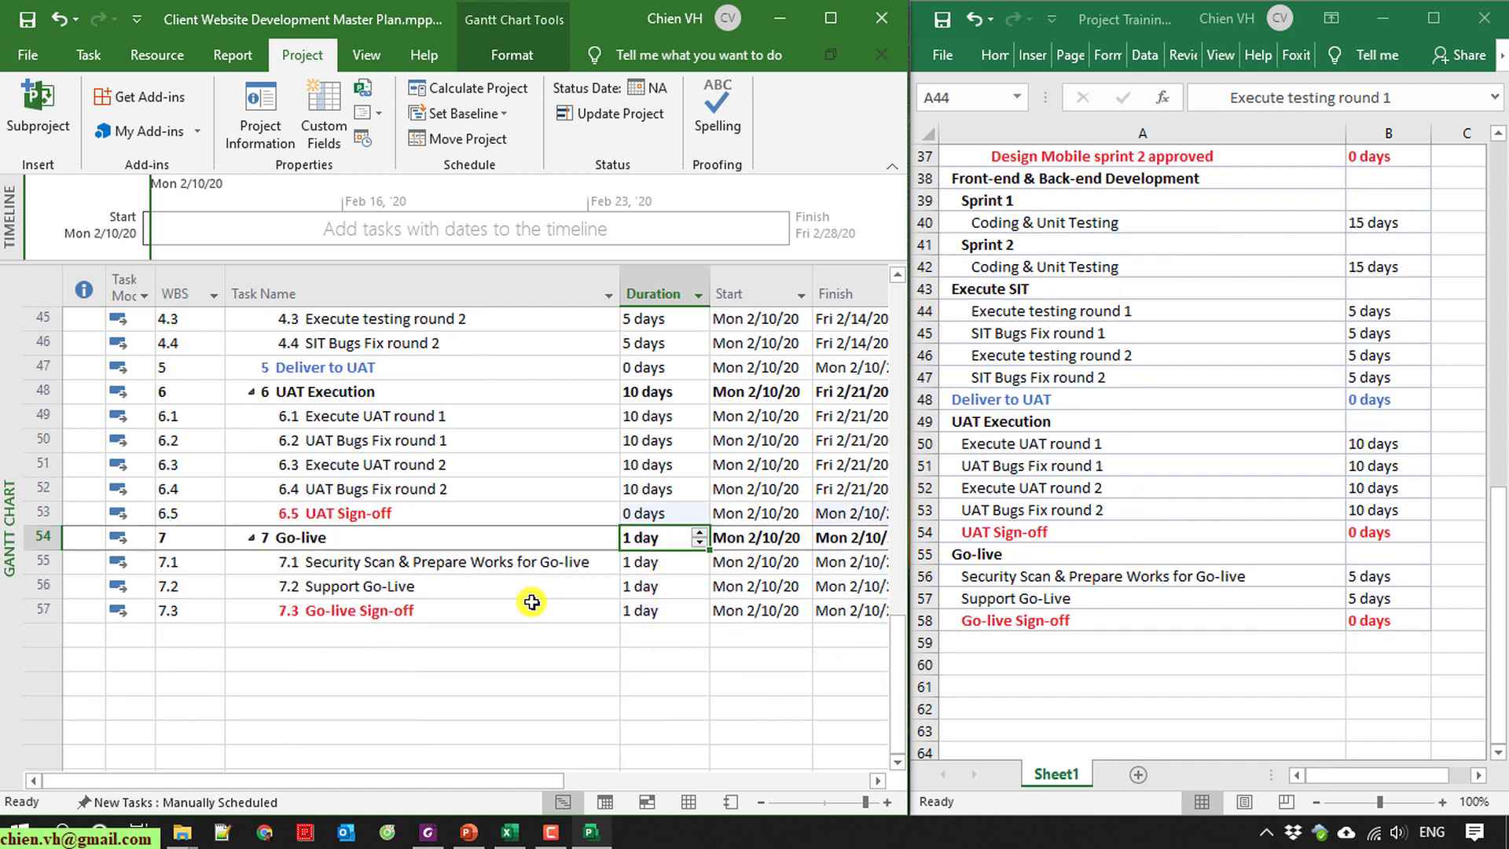
pyautogui.click(659, 568)
pyautogui.write('5')
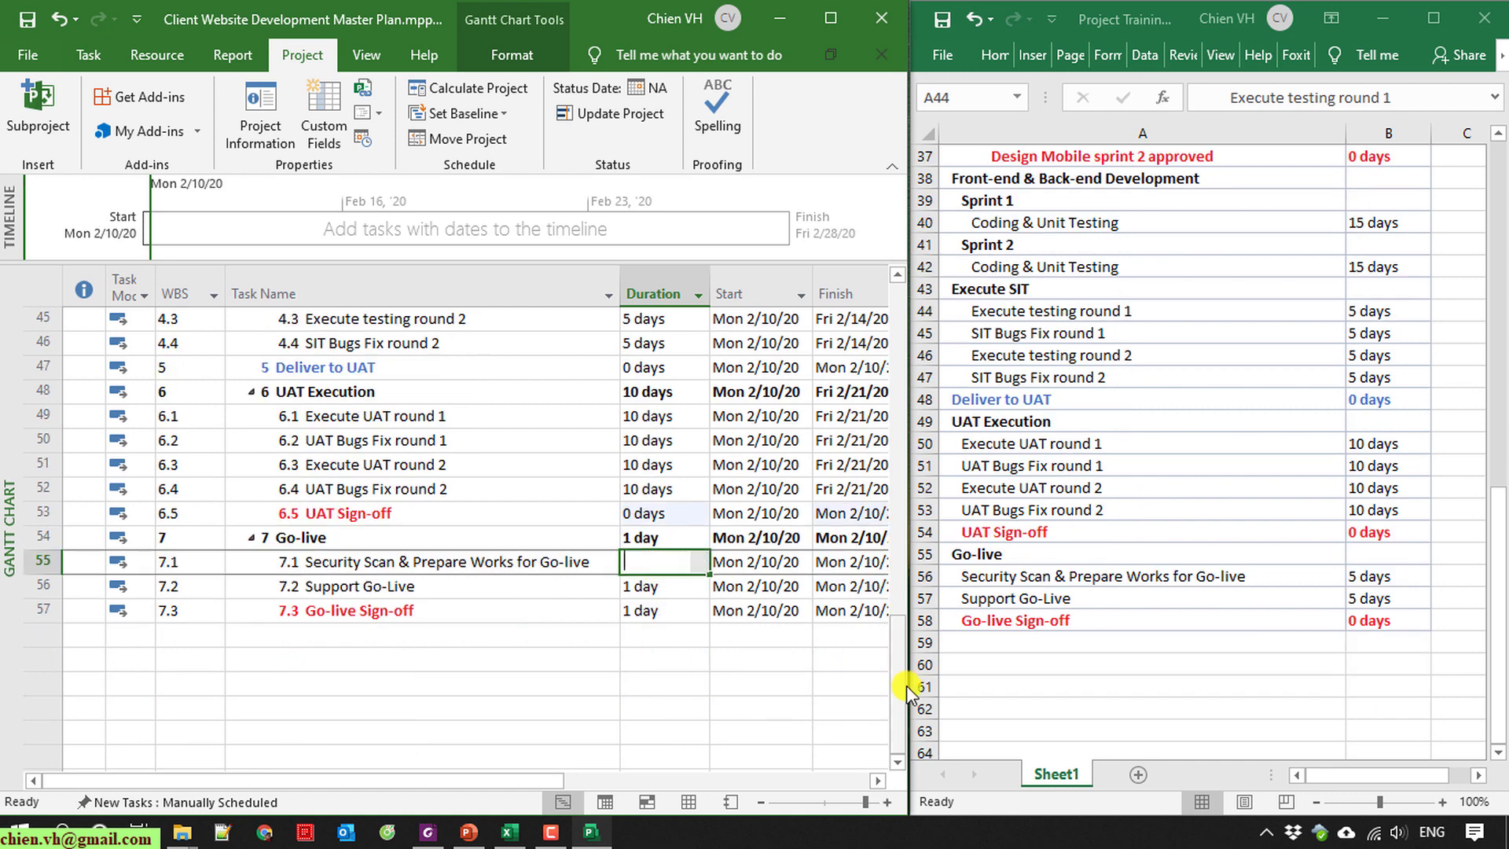
pyautogui.press('Return')
pyautogui.write('5 days')
pyautogui.press('Return')
pyautogui.write('0')
pyautogui.press('Return')
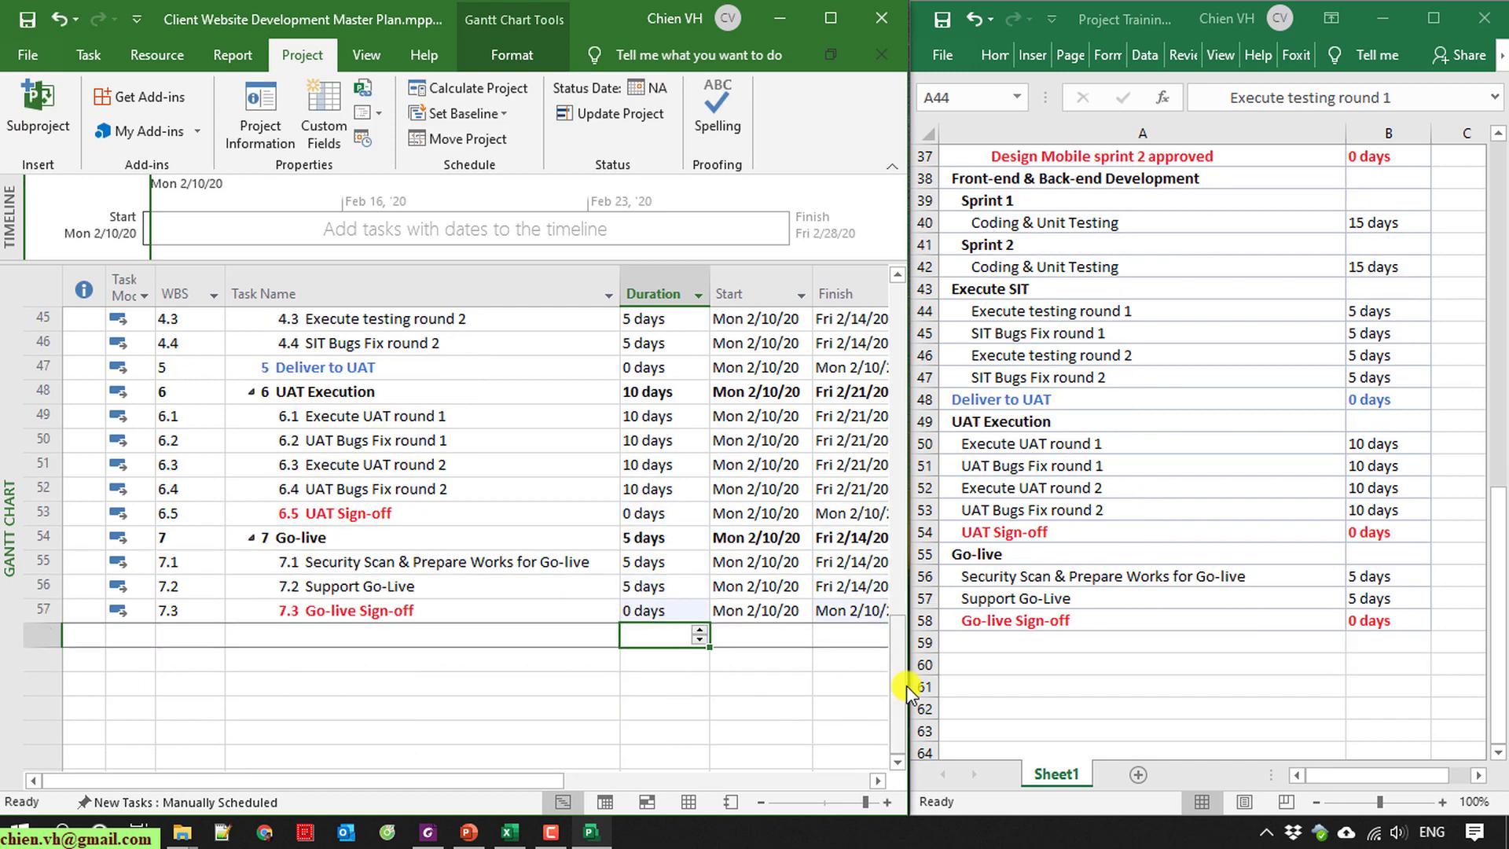
# Minimize the Excel task list and maximize the Microsoft Project window.
pyautogui.scroll(1, 1218, 518)
pyautogui.click(1468, 772)
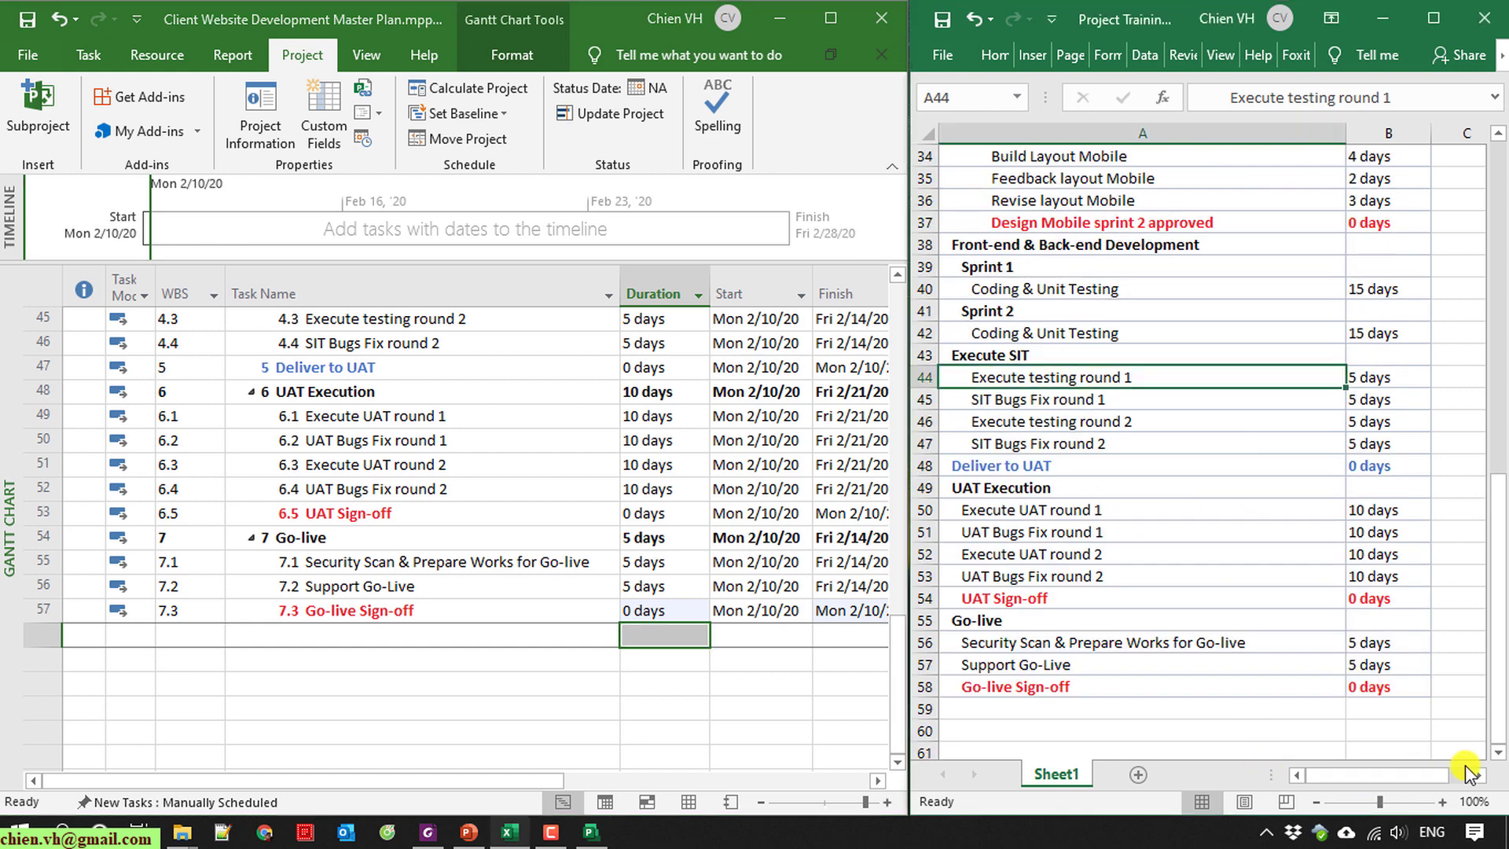
pyautogui.moveTo(1413, 775); pyautogui.dragTo(1364, 784)
pyautogui.scroll(11, 1192, 706)
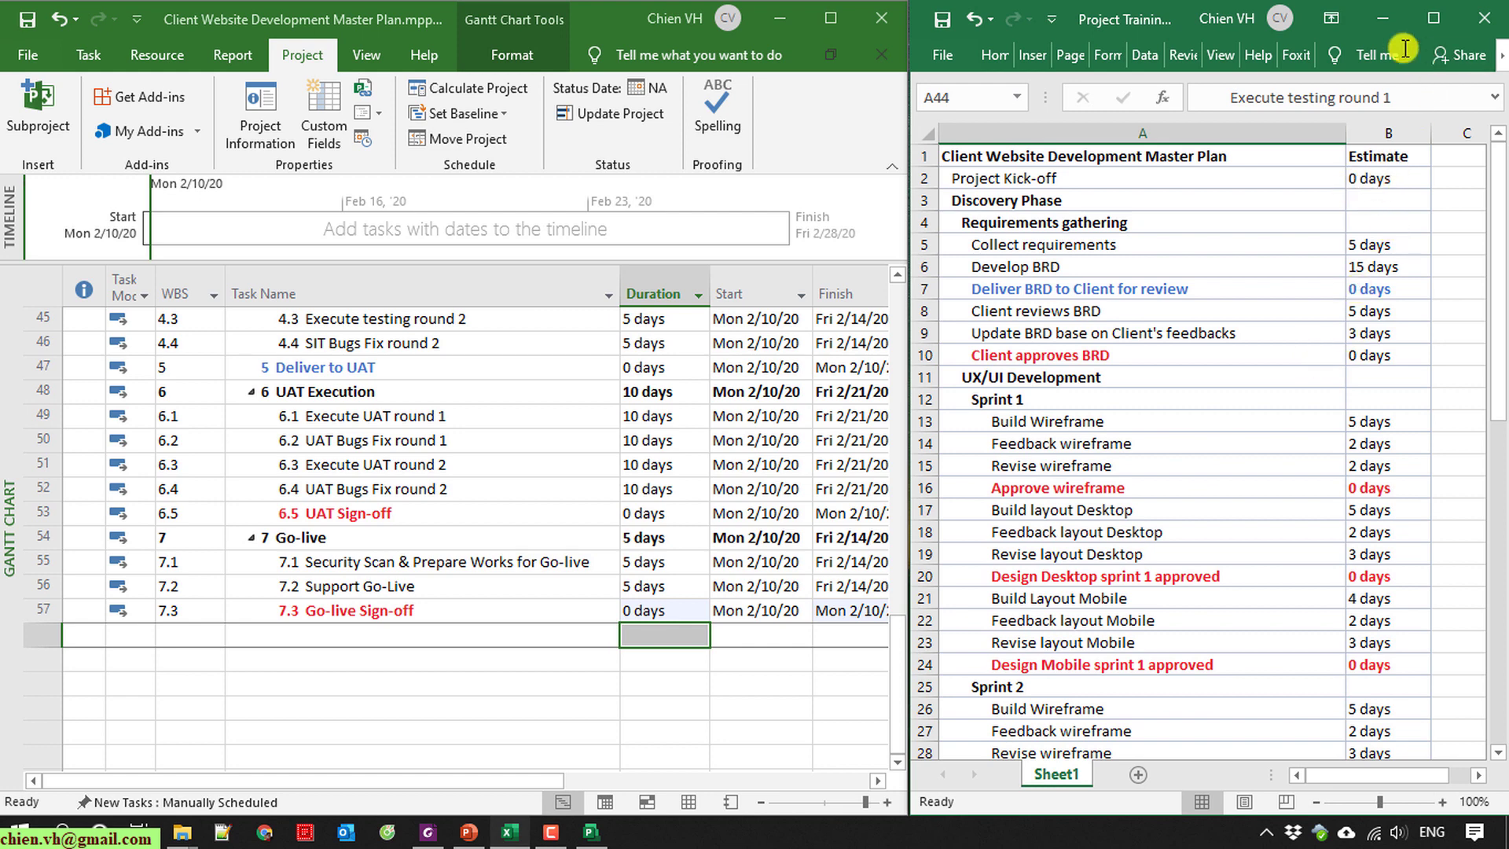
pyautogui.click(1383, 17)
pyautogui.doubleClick(837, 11)
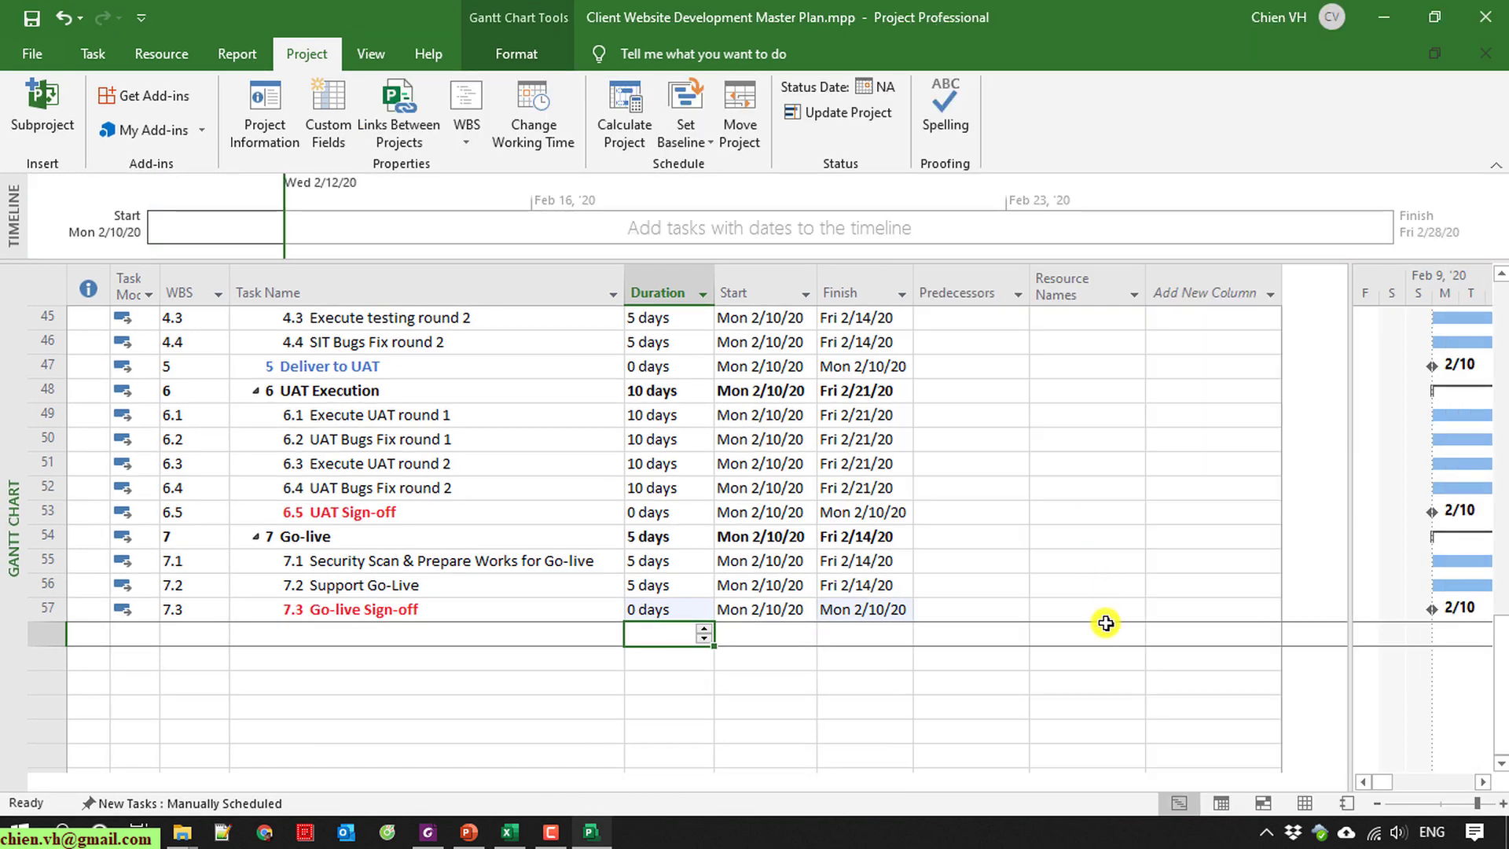
# Enlarge the Gantt chart area beside the task table and bring the start of the task bars into view.
pyautogui.scroll(1, 998, 652)
pyautogui.scroll(4, 629, 707)
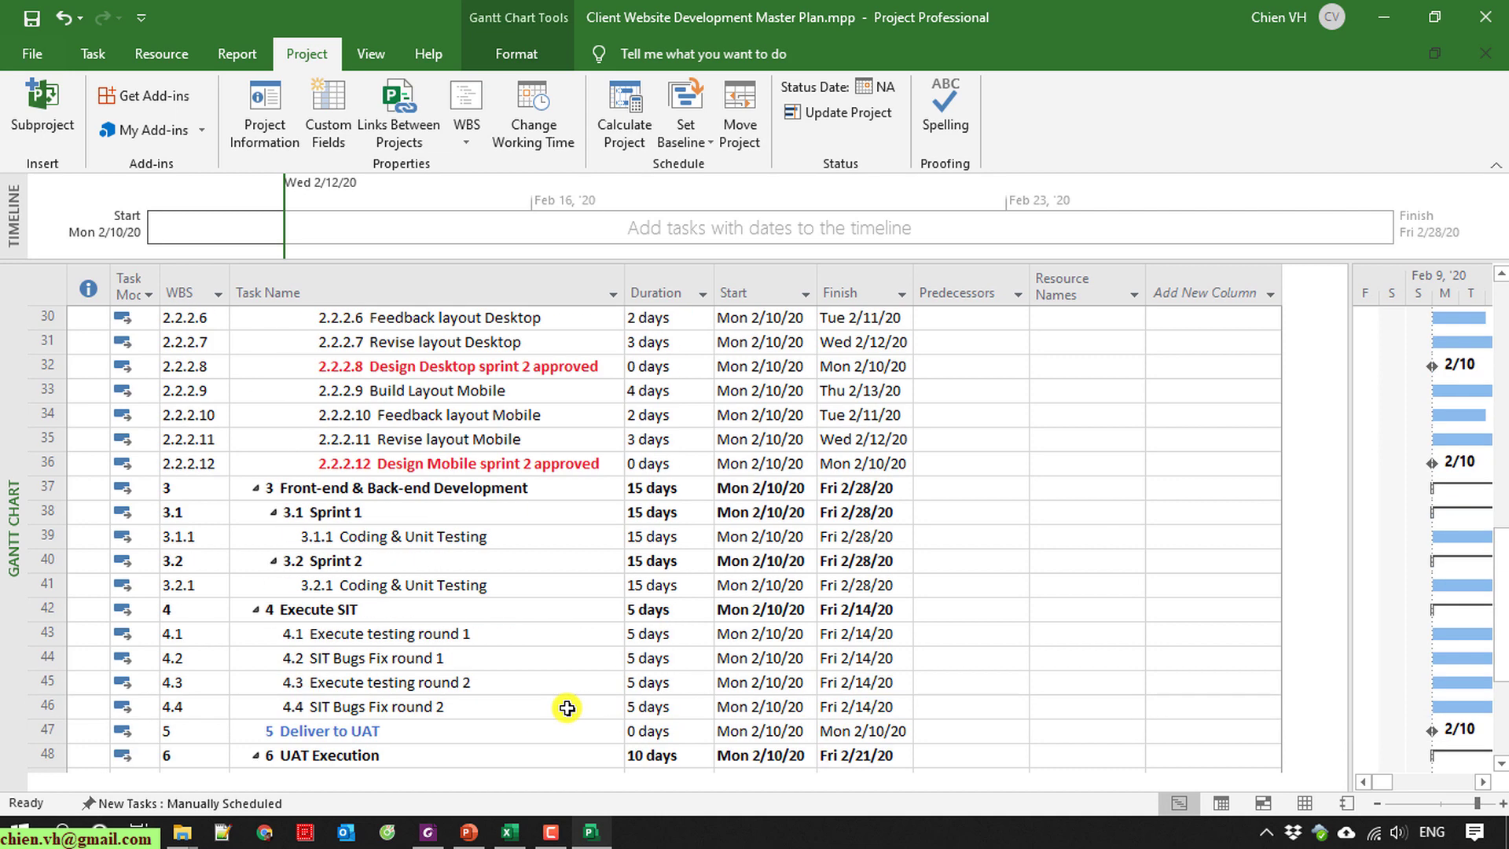
pyautogui.scroll(4, 567, 707)
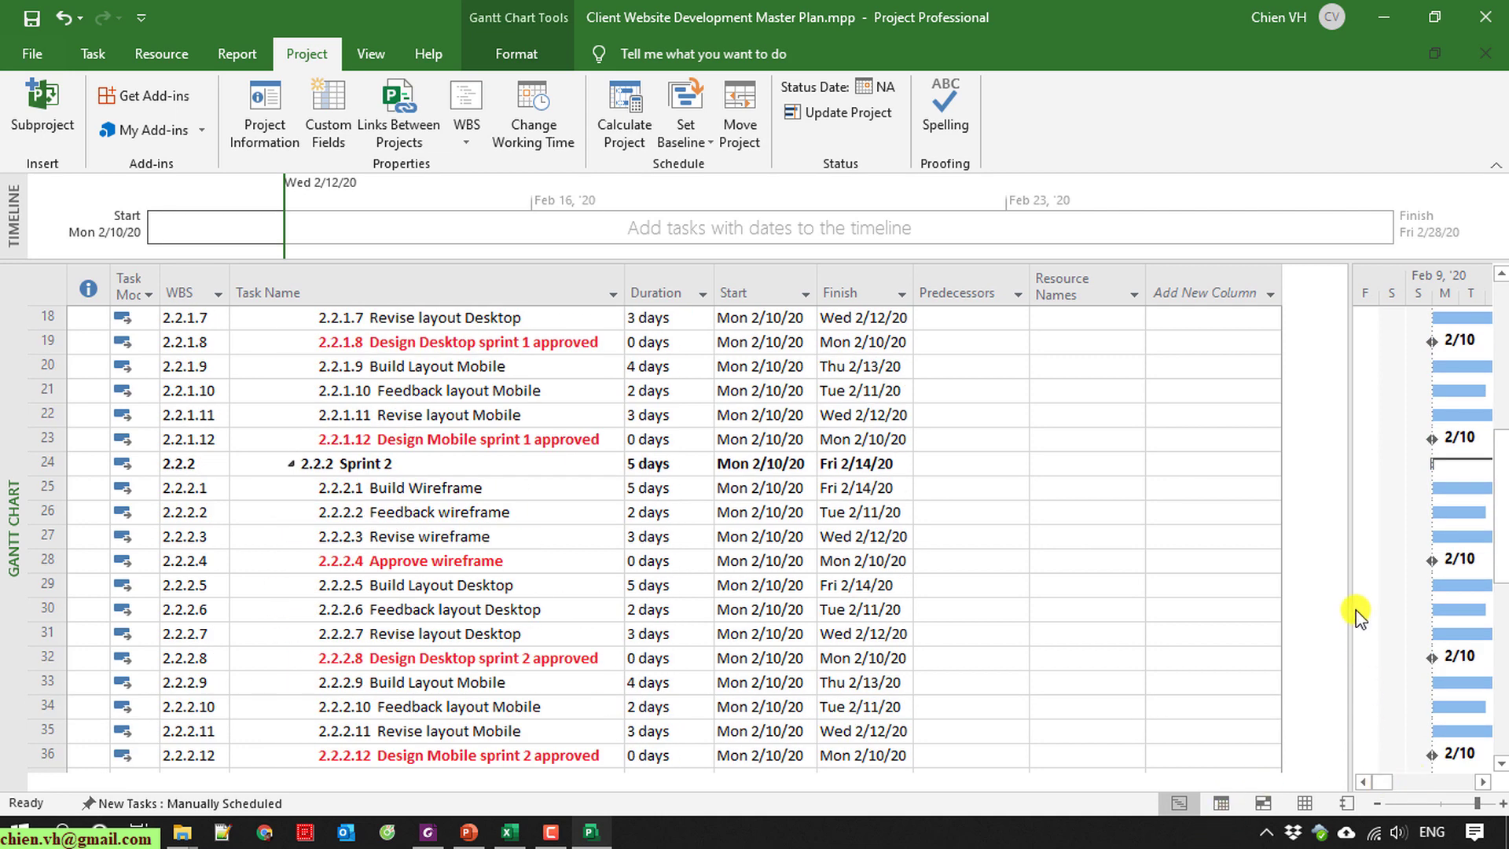
pyautogui.moveTo(1309, 607); pyautogui.dragTo(1080, 607)
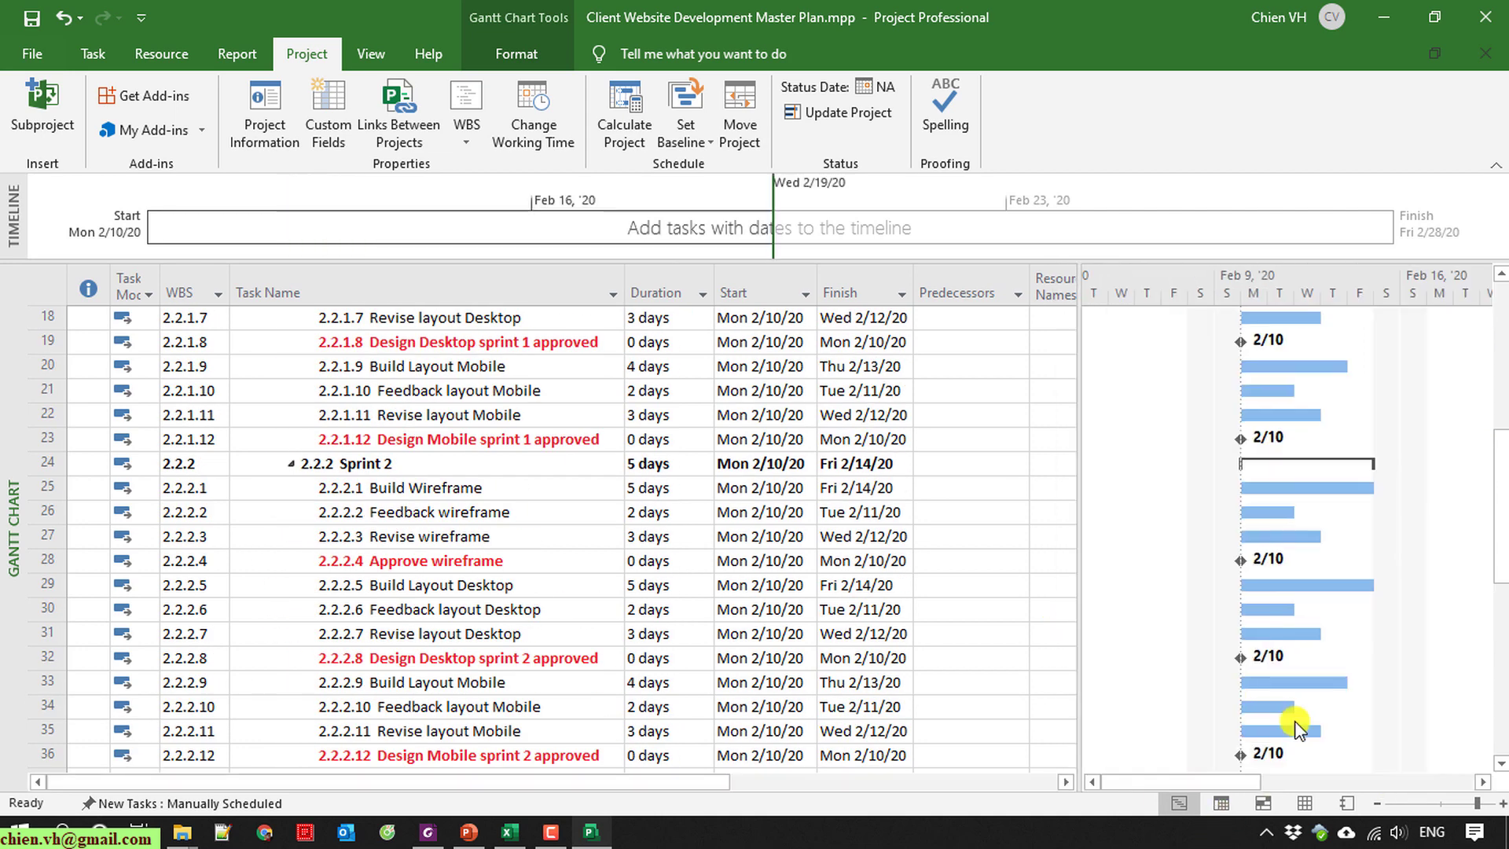
pyautogui.moveTo(1236, 781)
pyautogui.mouseDown()
pyautogui.moveTo(1350, 778)
pyautogui.moveTo(1211, 781)
pyautogui.moveTo(1310, 781)
pyautogui.moveTo(1279, 786)
pyautogui.mouseUp()
pyautogui.scroll(6, 1309, 653)
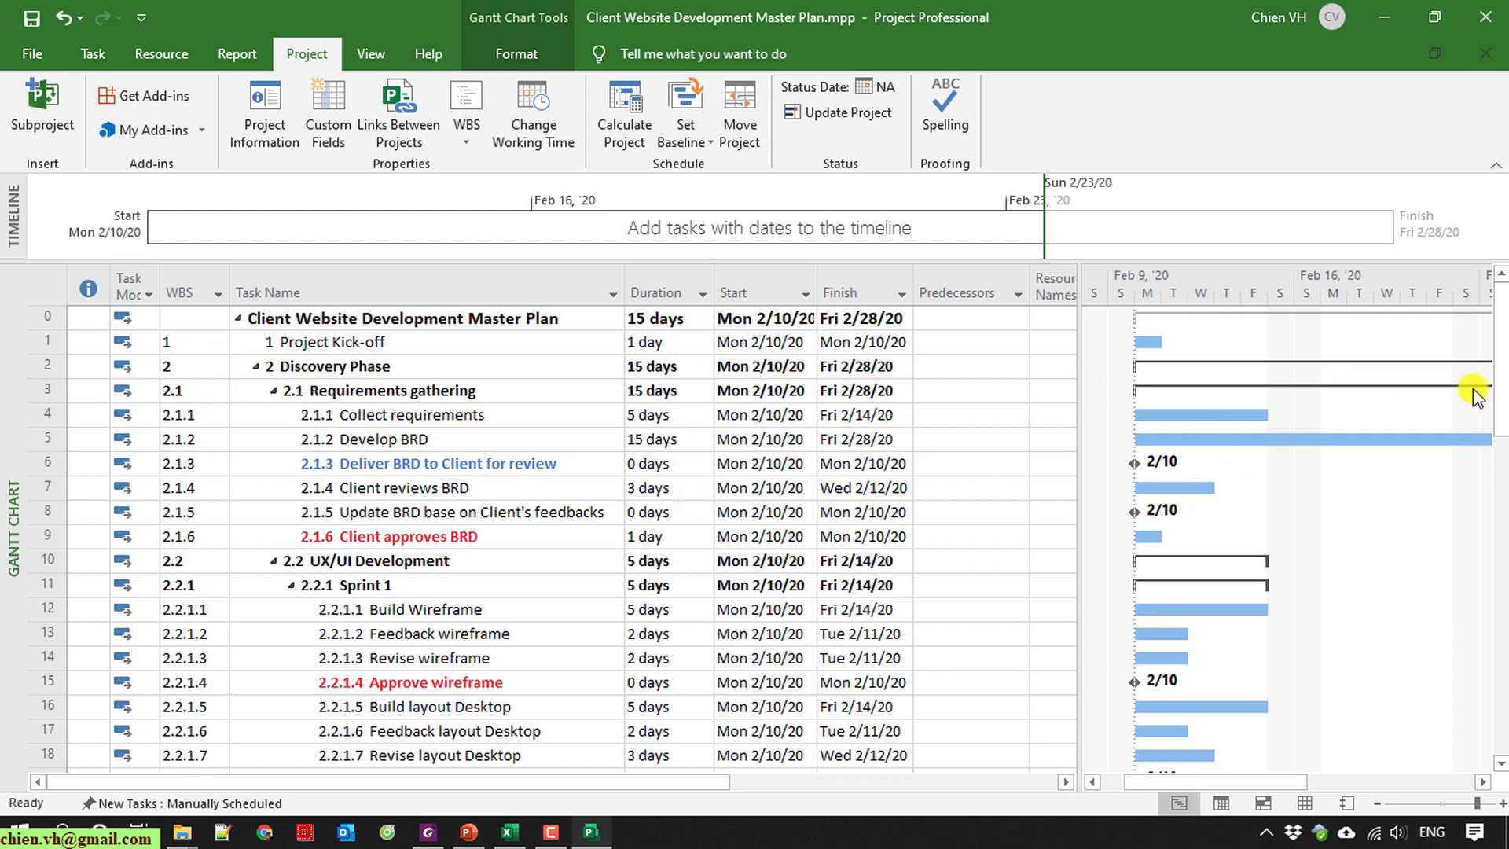
pyautogui.moveTo(1239, 790)
pyautogui.mouseDown()
pyautogui.moveTo(1313, 792)
pyautogui.moveTo(1210, 792)
pyautogui.mouseUp()
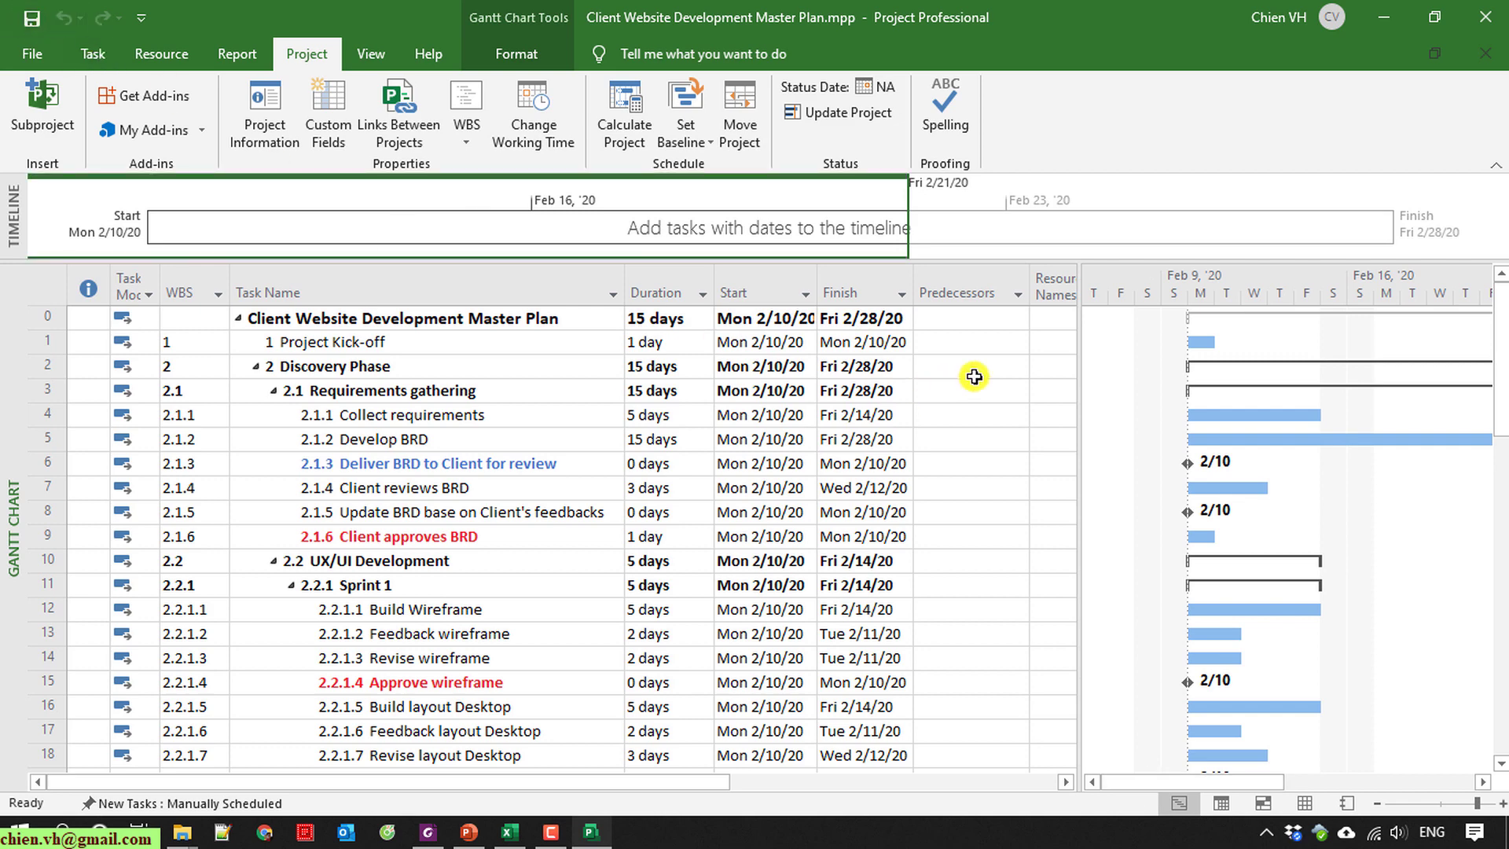
# Widen the Finish and Start columns slightly and resize the table area to end after the Predecessors column.
pyautogui.moveTo(913, 280); pyautogui.dragTo(928, 281)
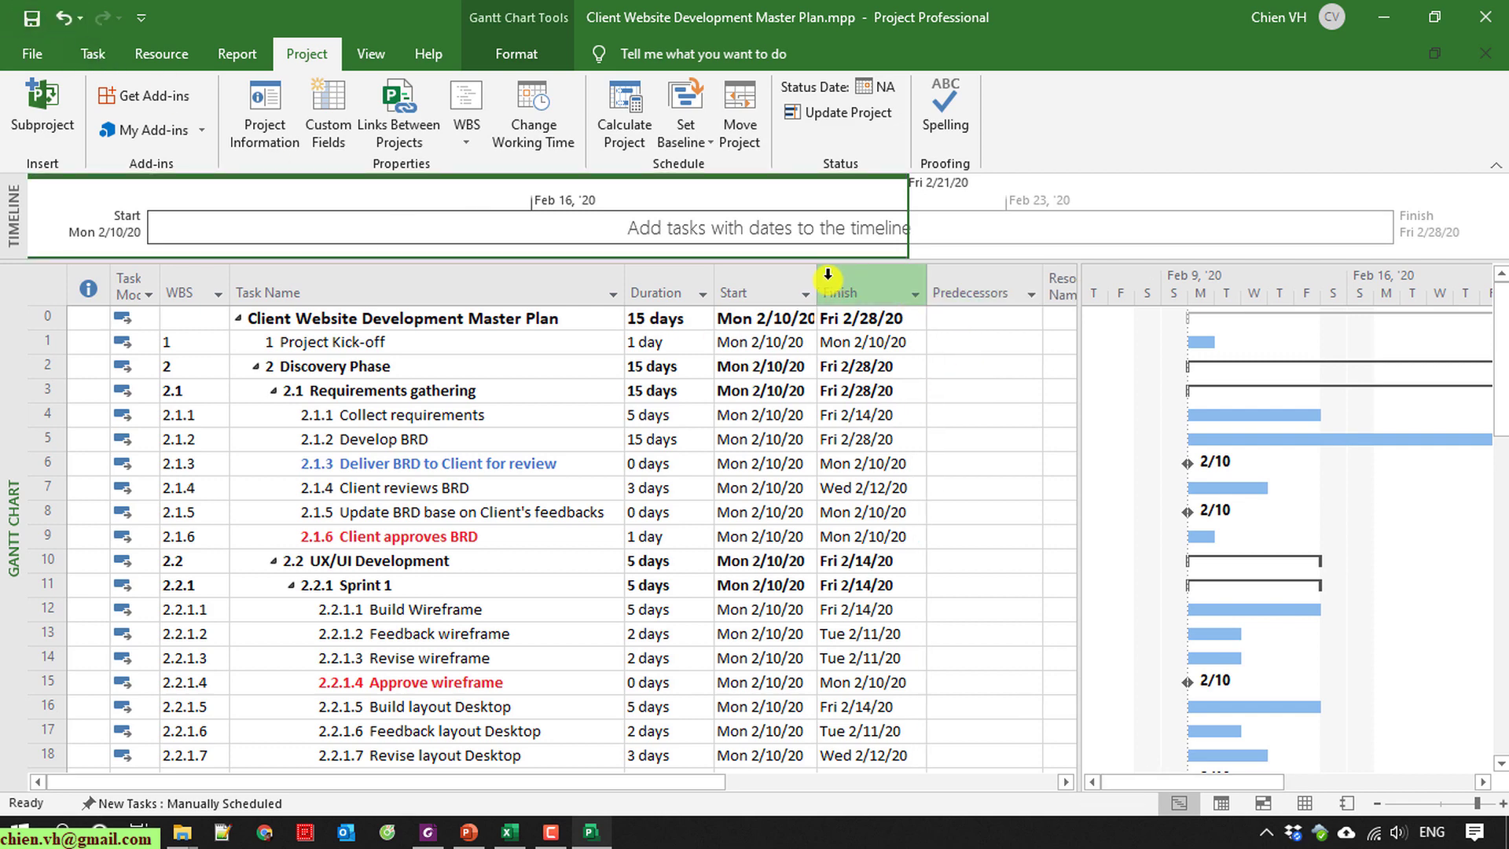
pyautogui.moveTo(817, 281); pyautogui.dragTo(823, 281)
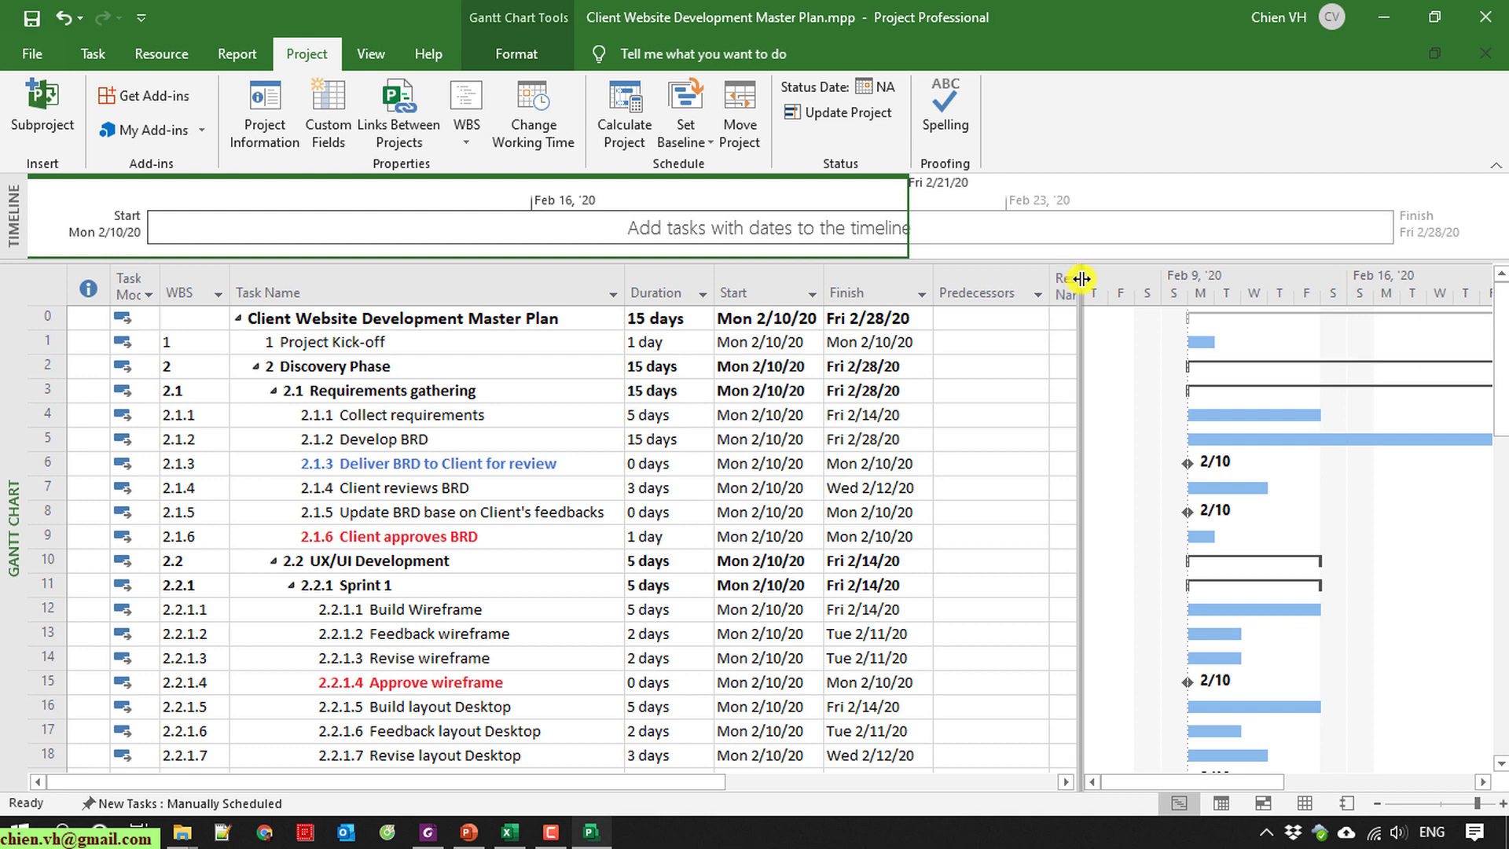
pyautogui.moveTo(1082, 283); pyautogui.dragTo(1041, 303)
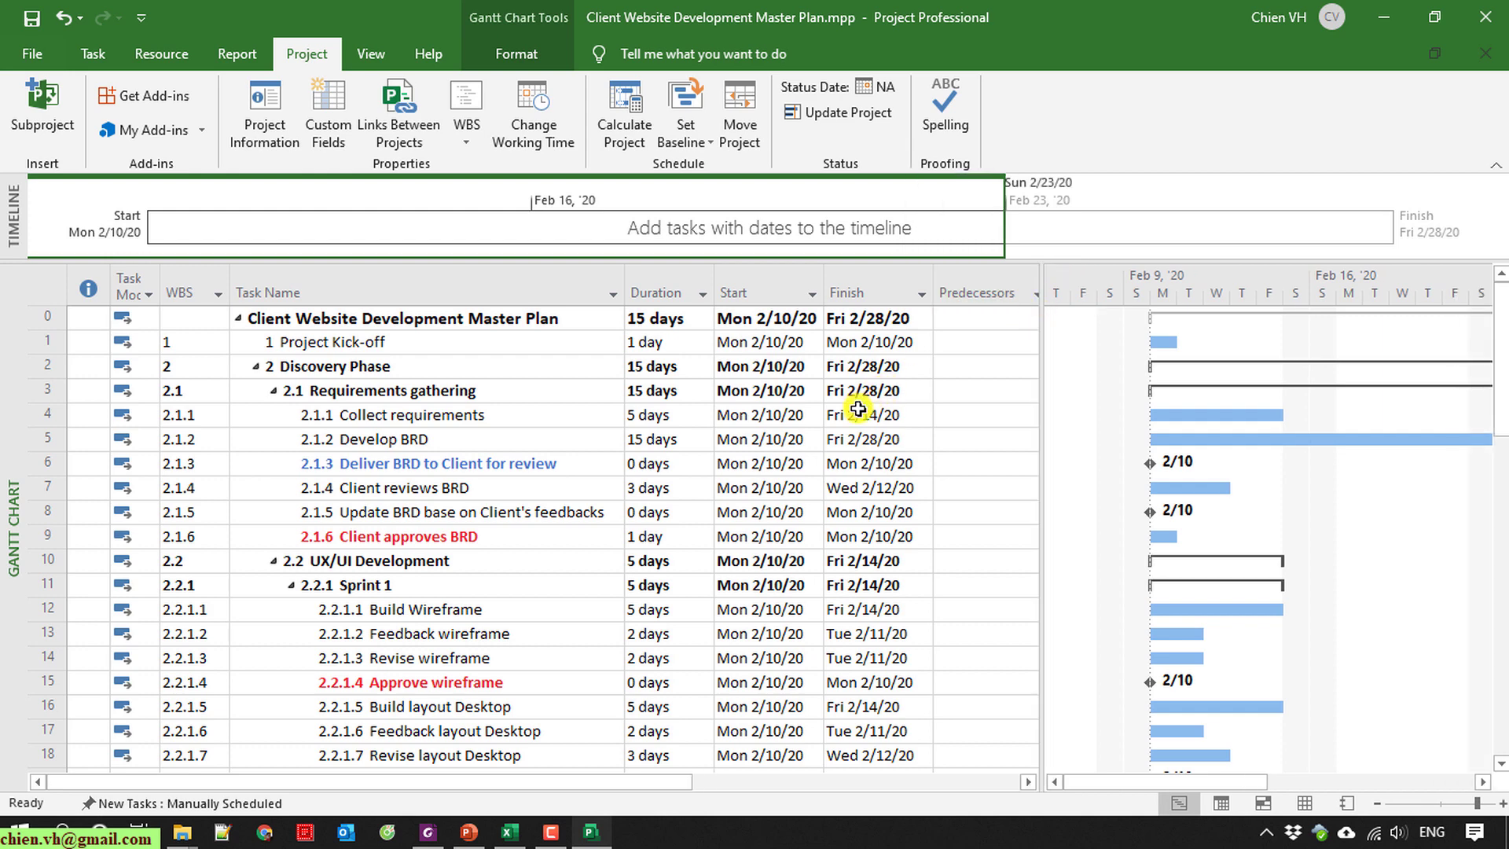
# Narrow the Indicators and Task Name columns slightly and save the project.
pyautogui.moveTo(110, 287); pyautogui.dragTo(96, 289)
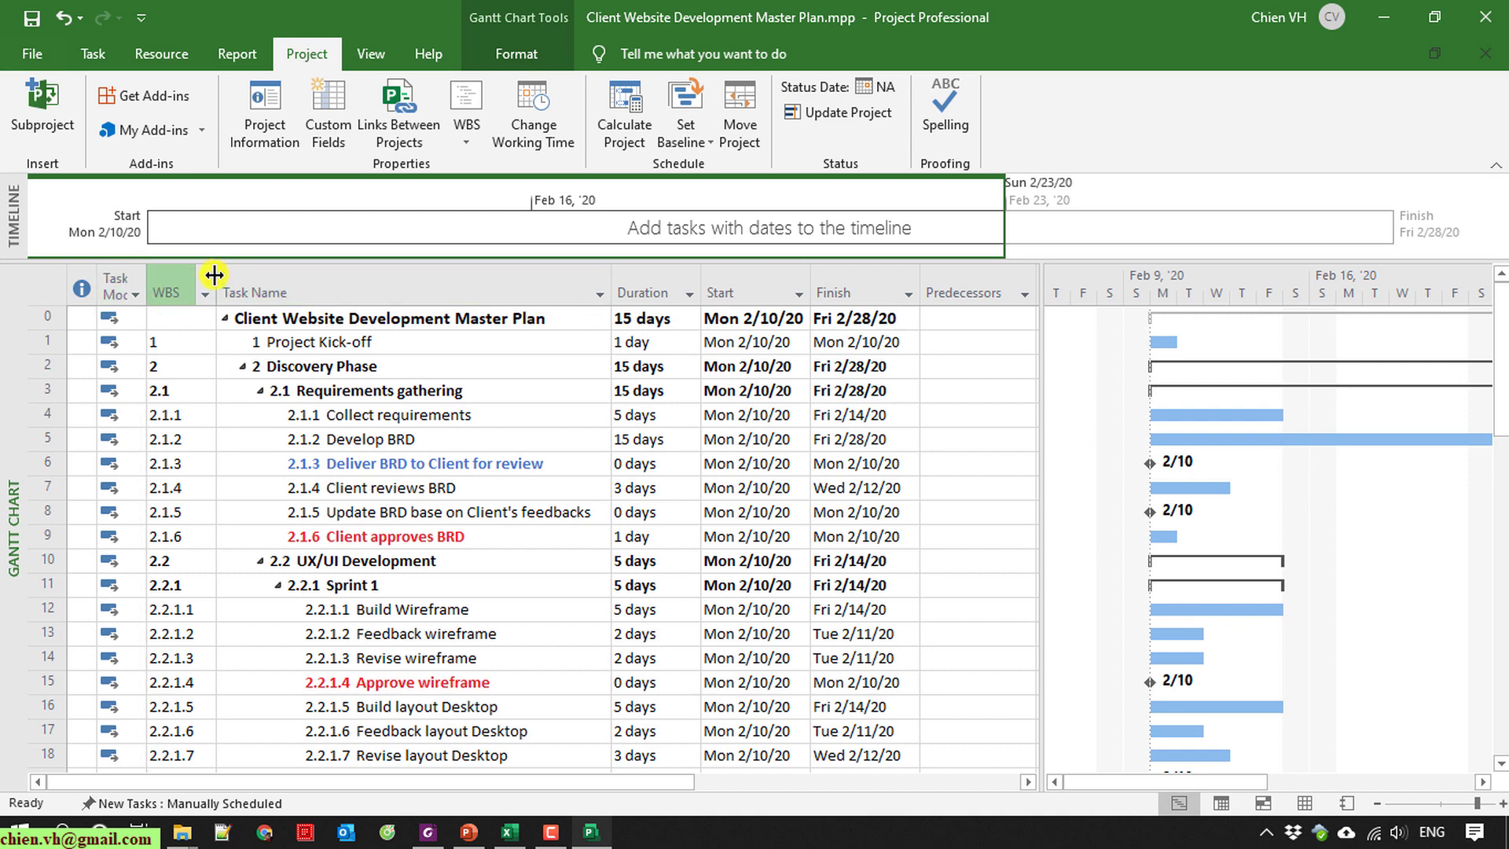
pyautogui.moveTo(612, 294); pyautogui.dragTo(598, 293)
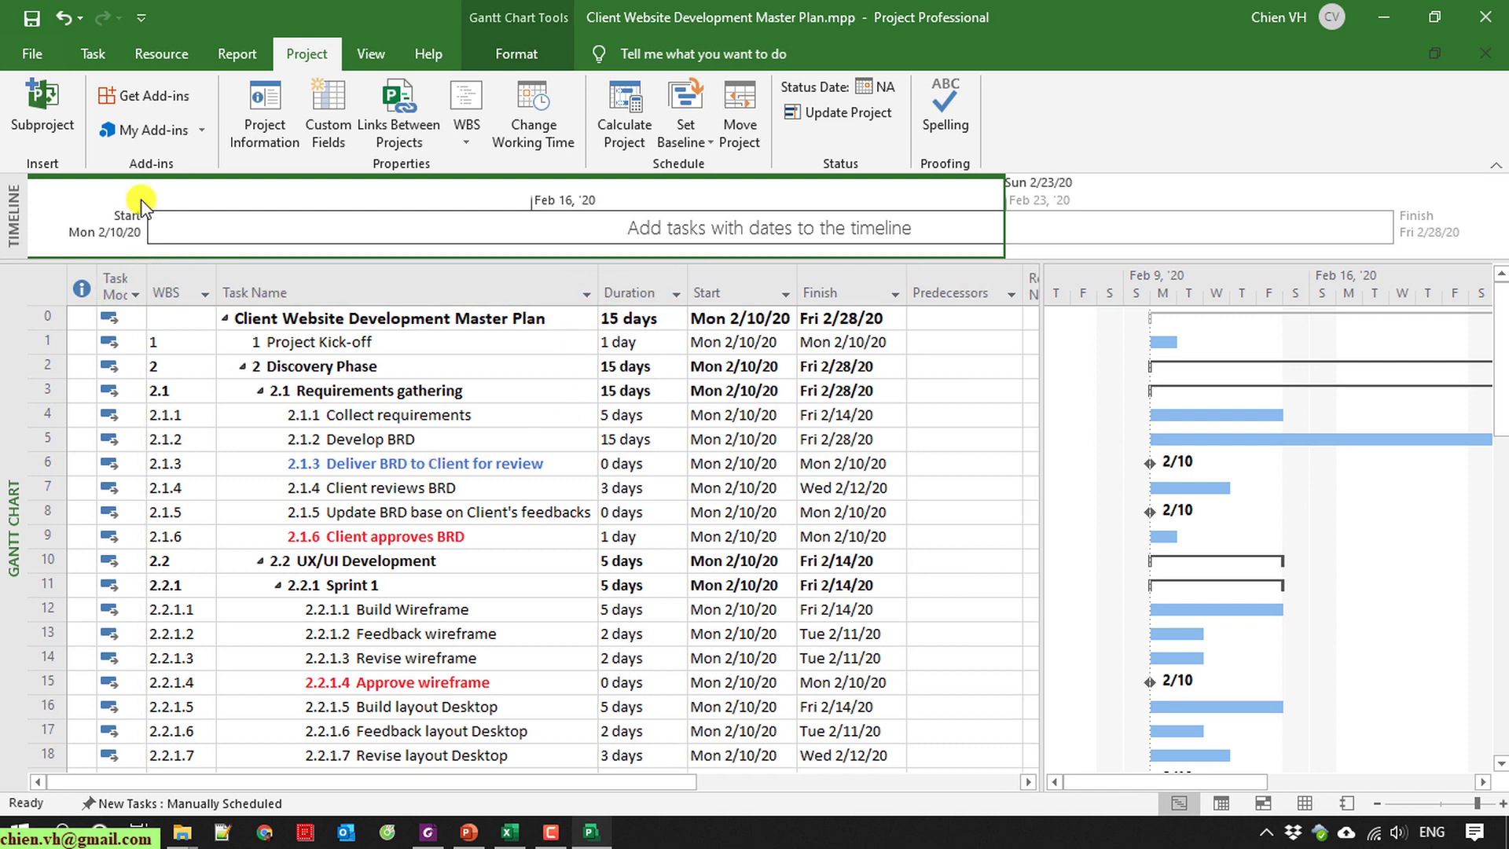
pyautogui.click(32, 17)
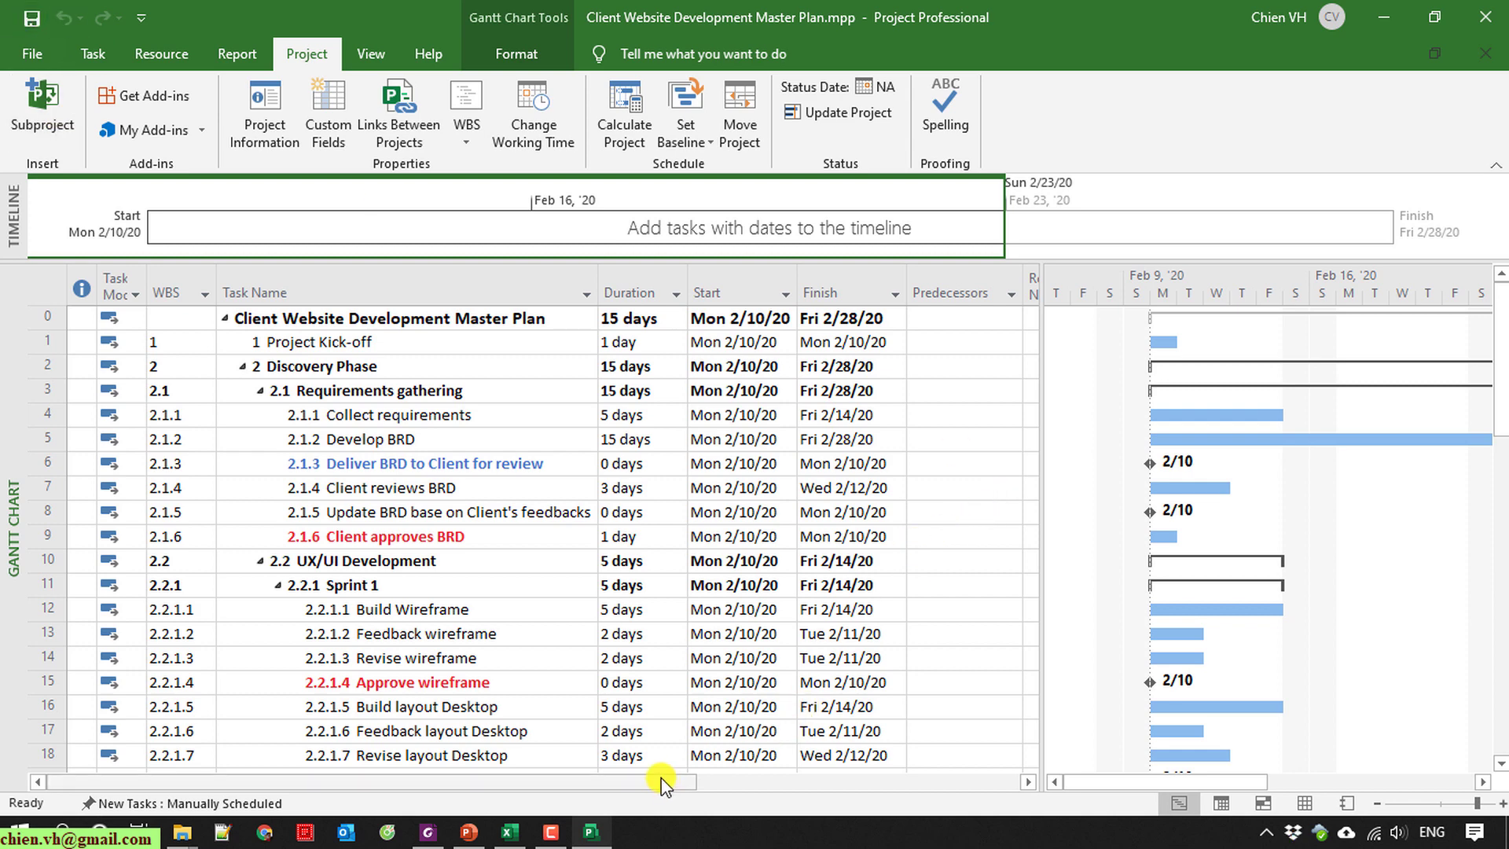
# Make the Timeline area above the task table slightly taller.
pyautogui.moveTo(660, 782)
pyautogui.mouseDown()
pyautogui.moveTo(765, 780)
pyautogui.moveTo(670, 780)
pyautogui.mouseUp()
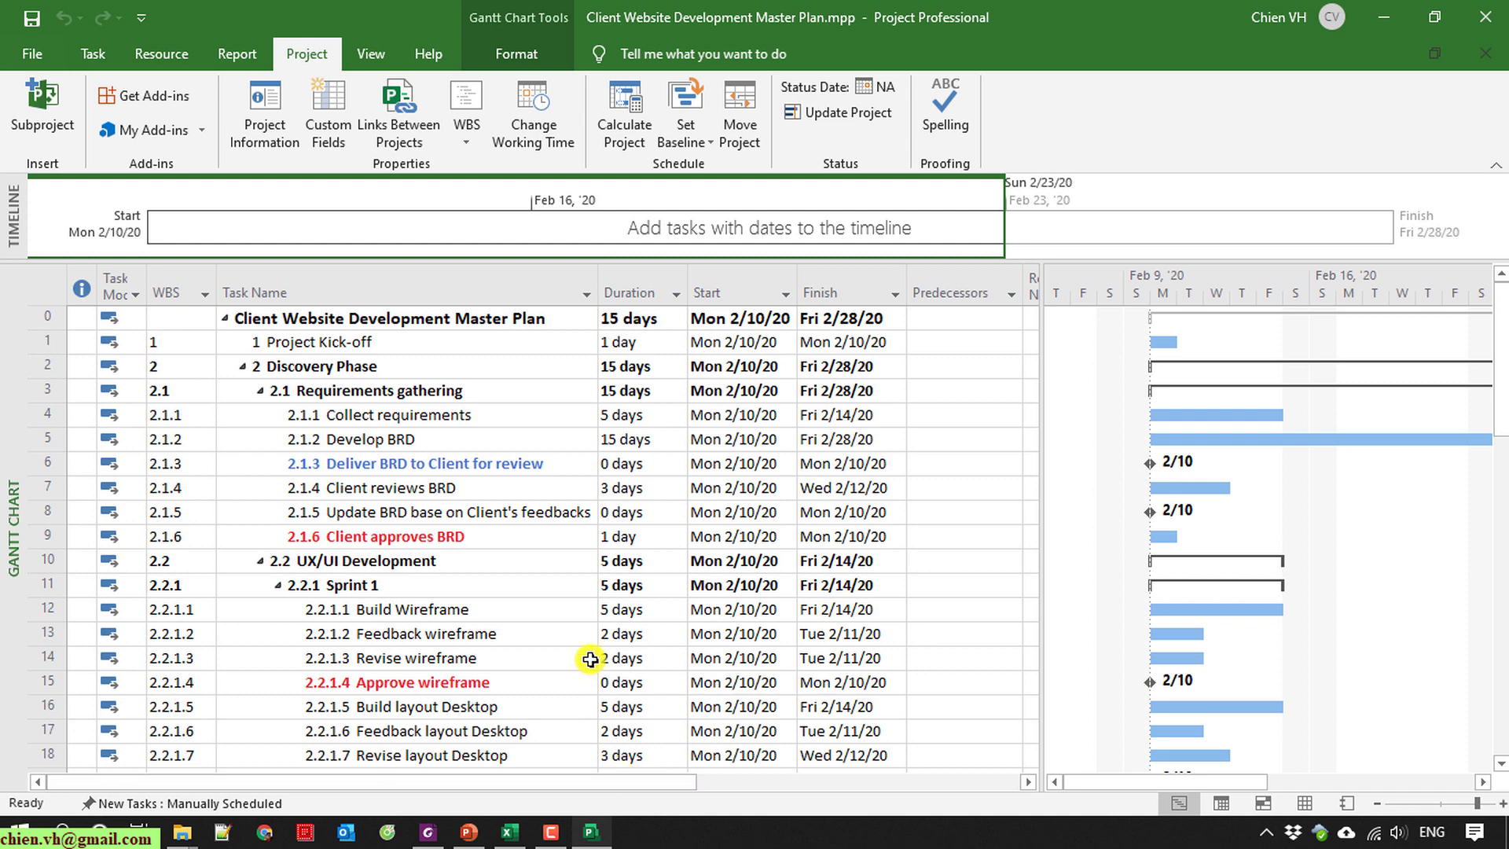
pyautogui.scroll(-8, 575, 649)
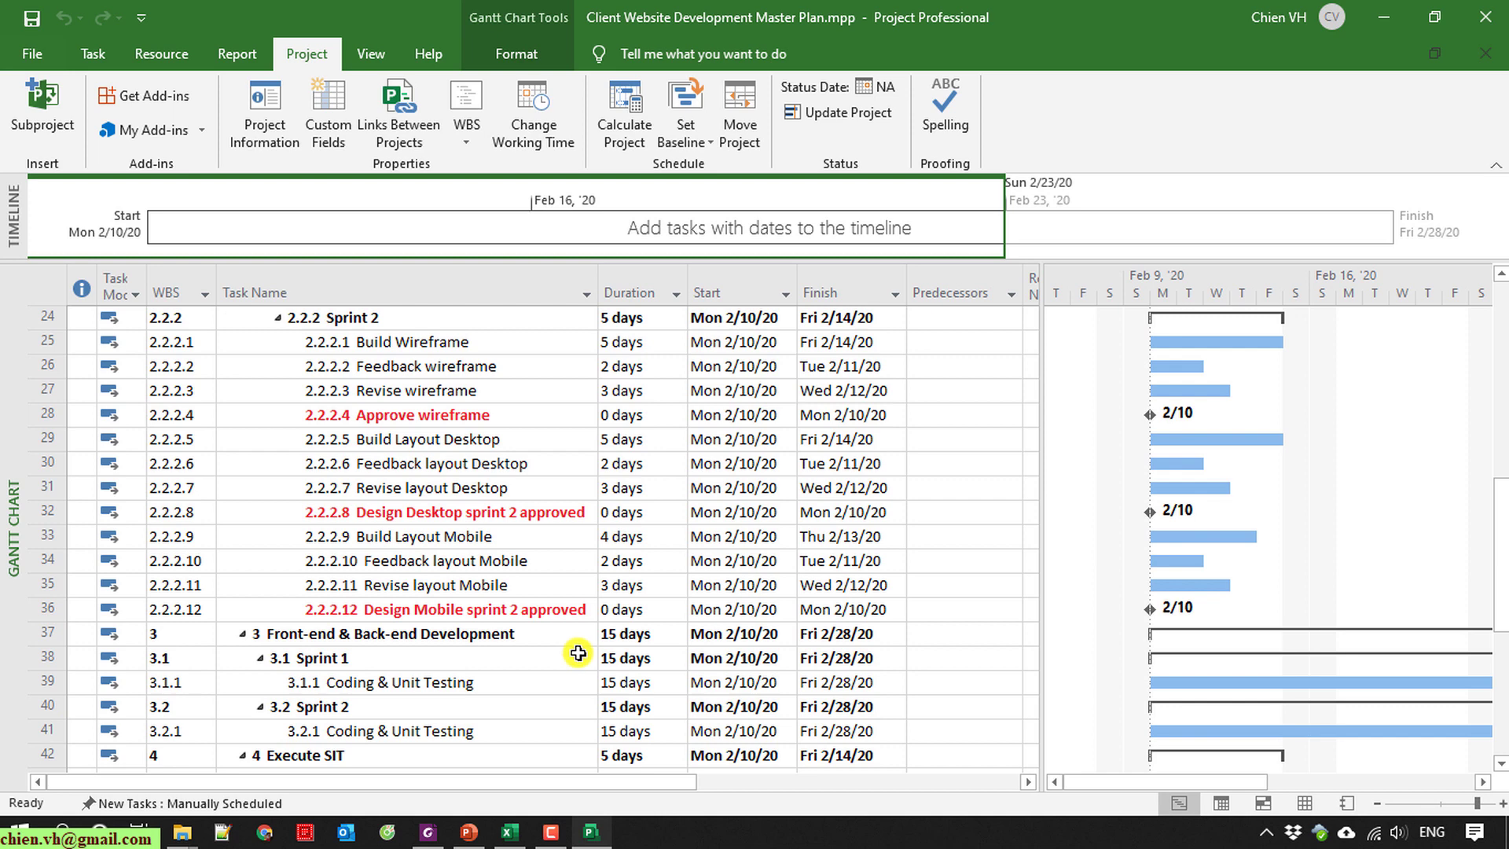
pyautogui.scroll(8, 578, 653)
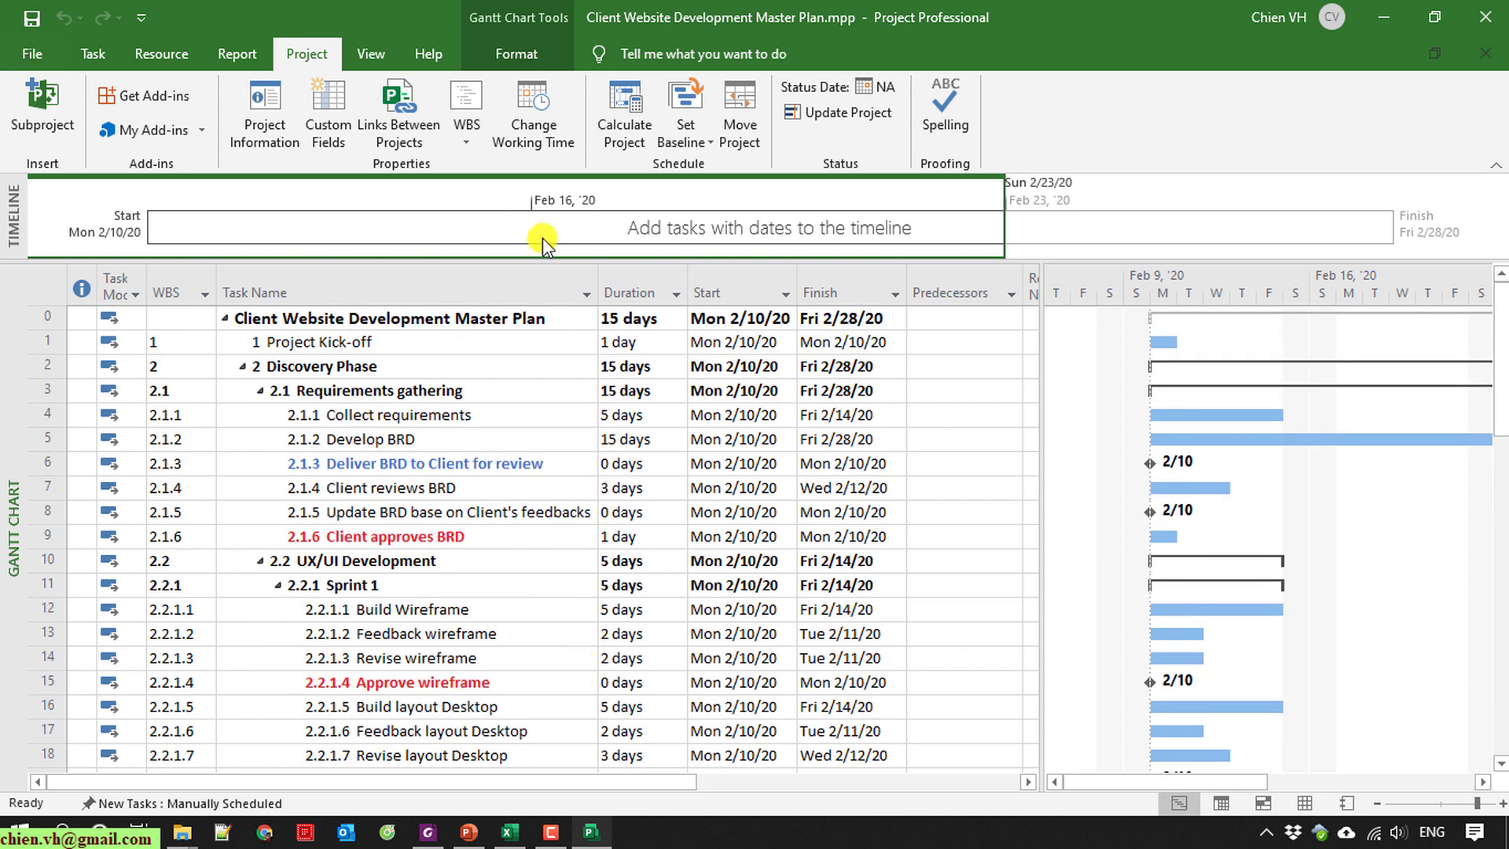
pyautogui.moveTo(543, 262); pyautogui.dragTo(542, 282)
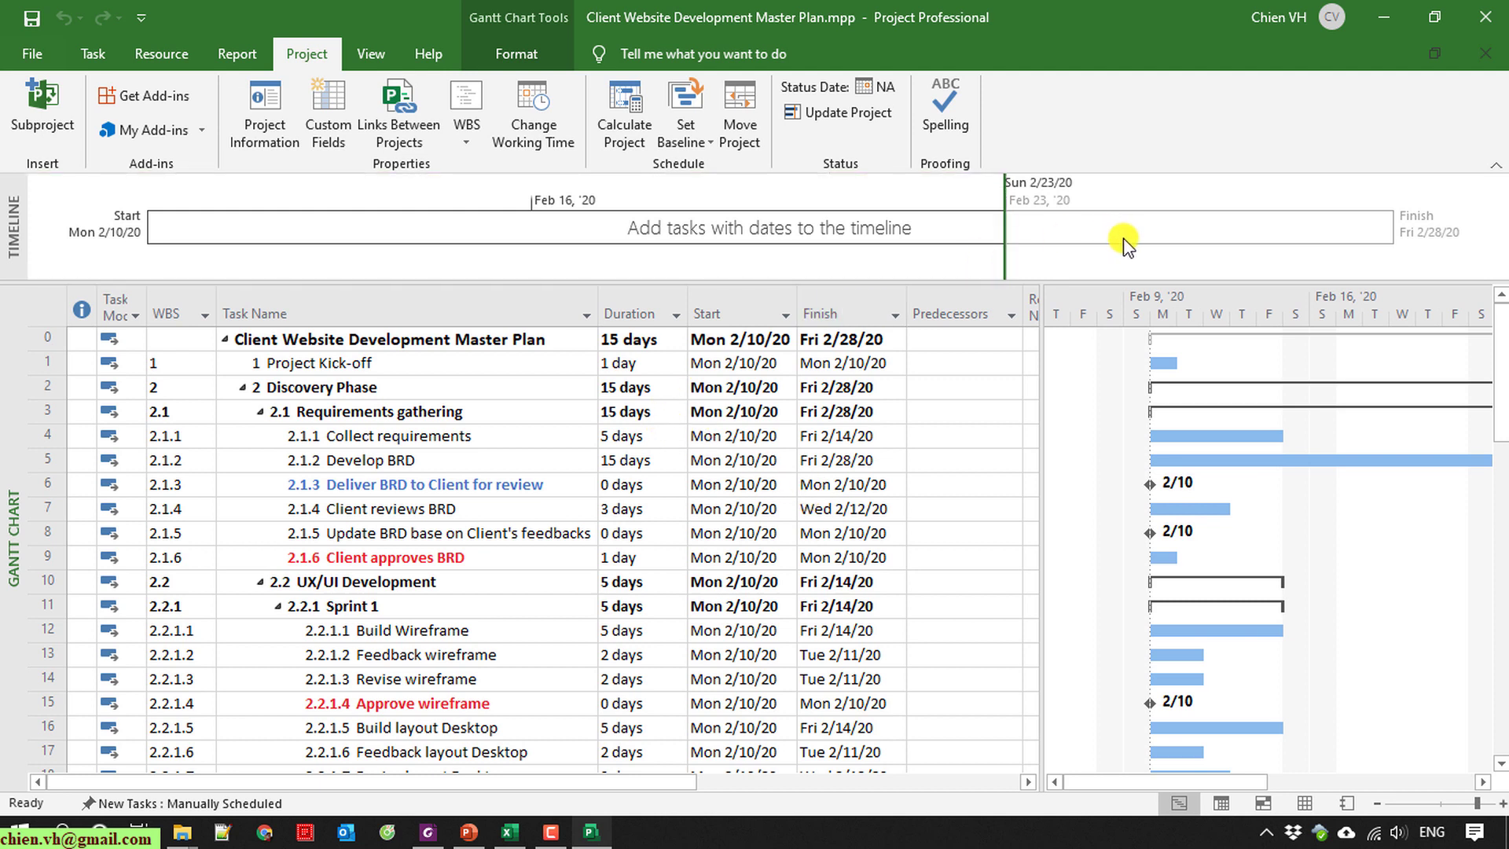
pyautogui.scroll(-1, 437, 586)
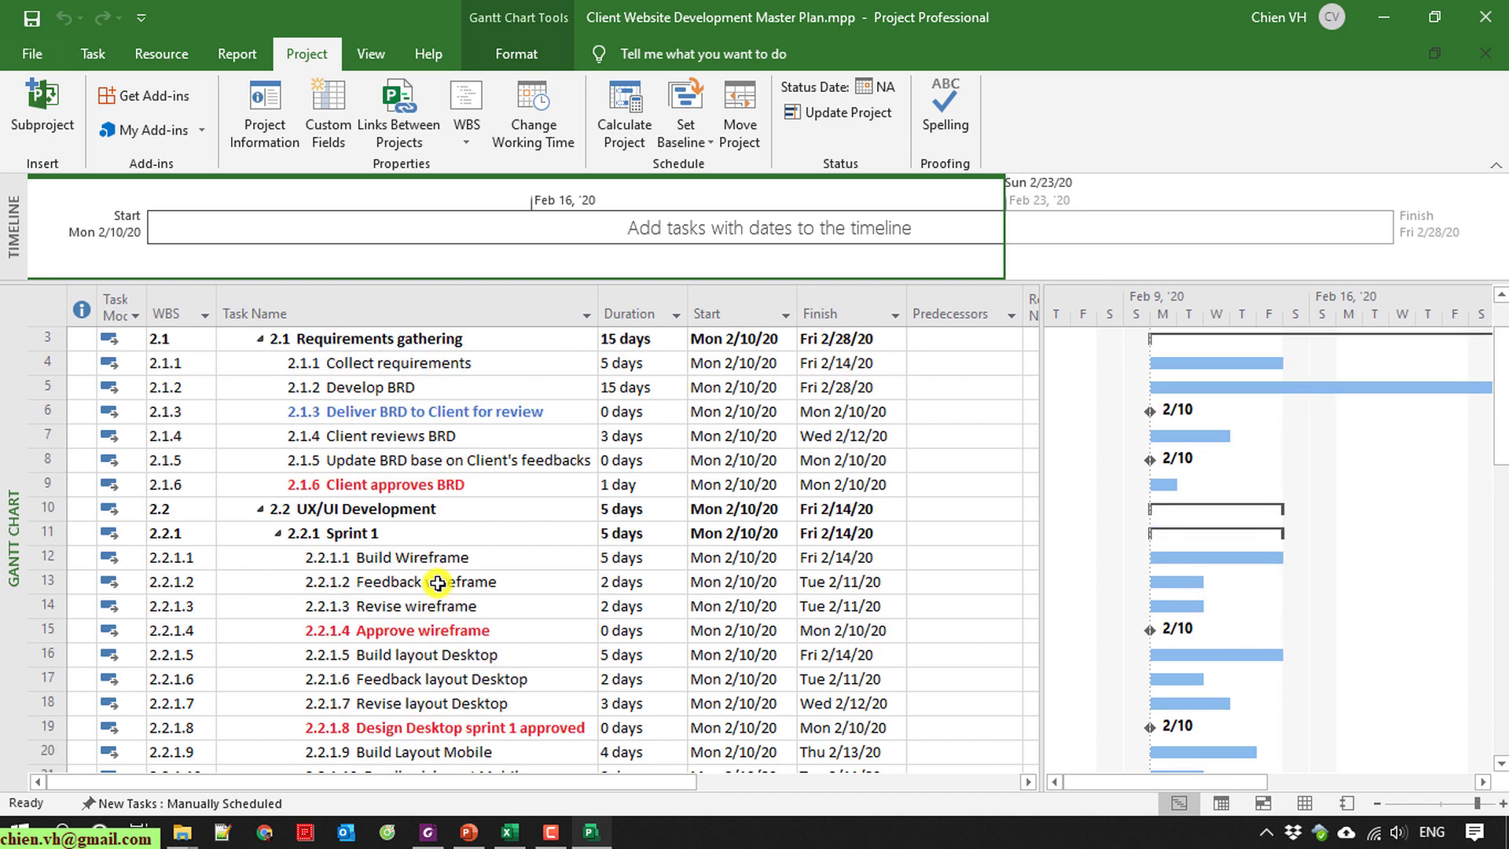
pyautogui.scroll(1, 437, 582)
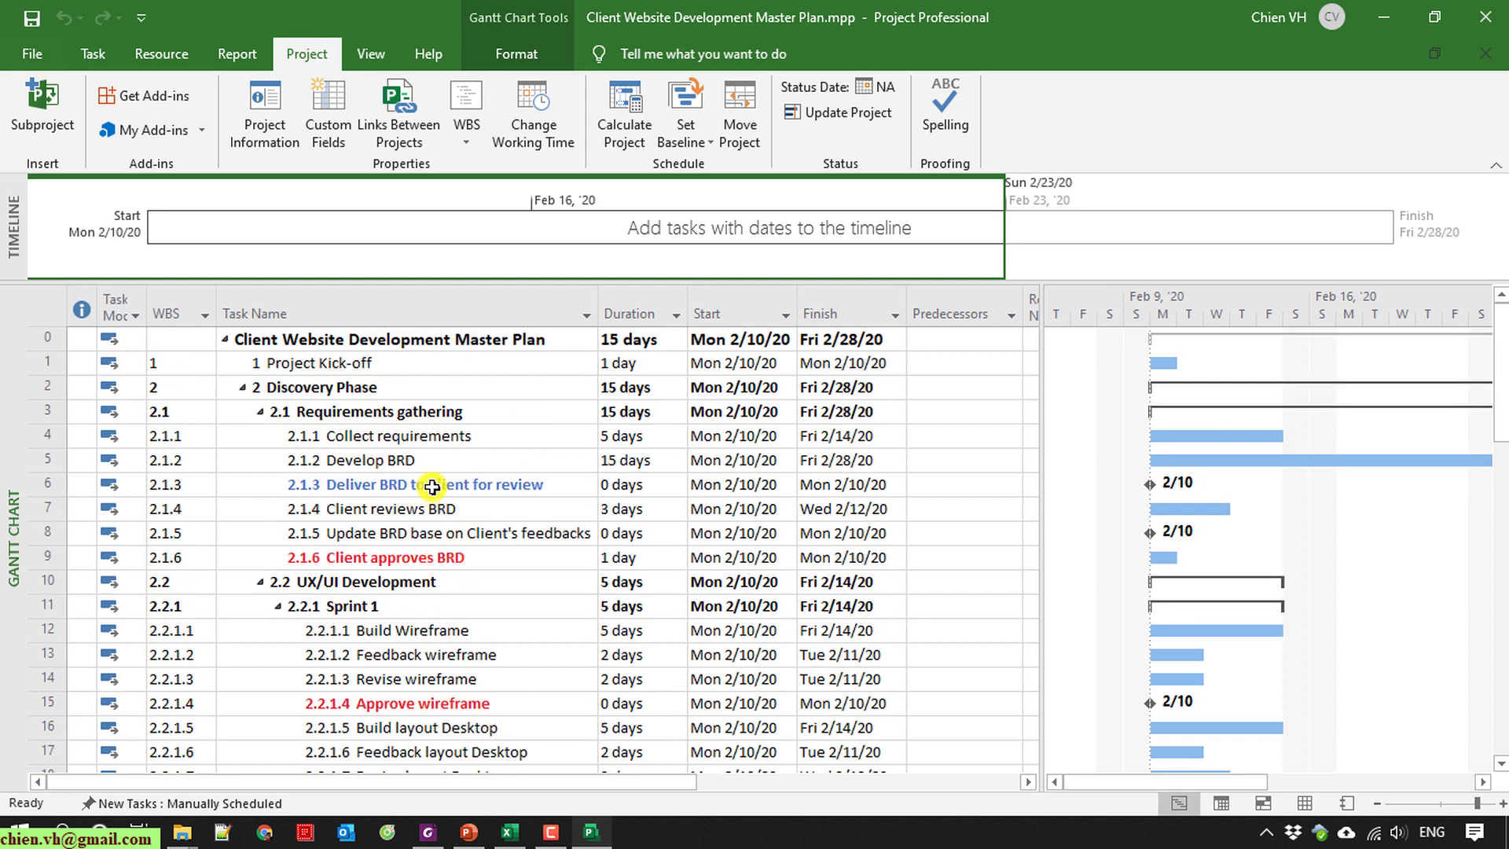
pyautogui.click(540, 555)
pyautogui.scroll(-3, 511, 638)
pyautogui.scroll(3, 509, 648)
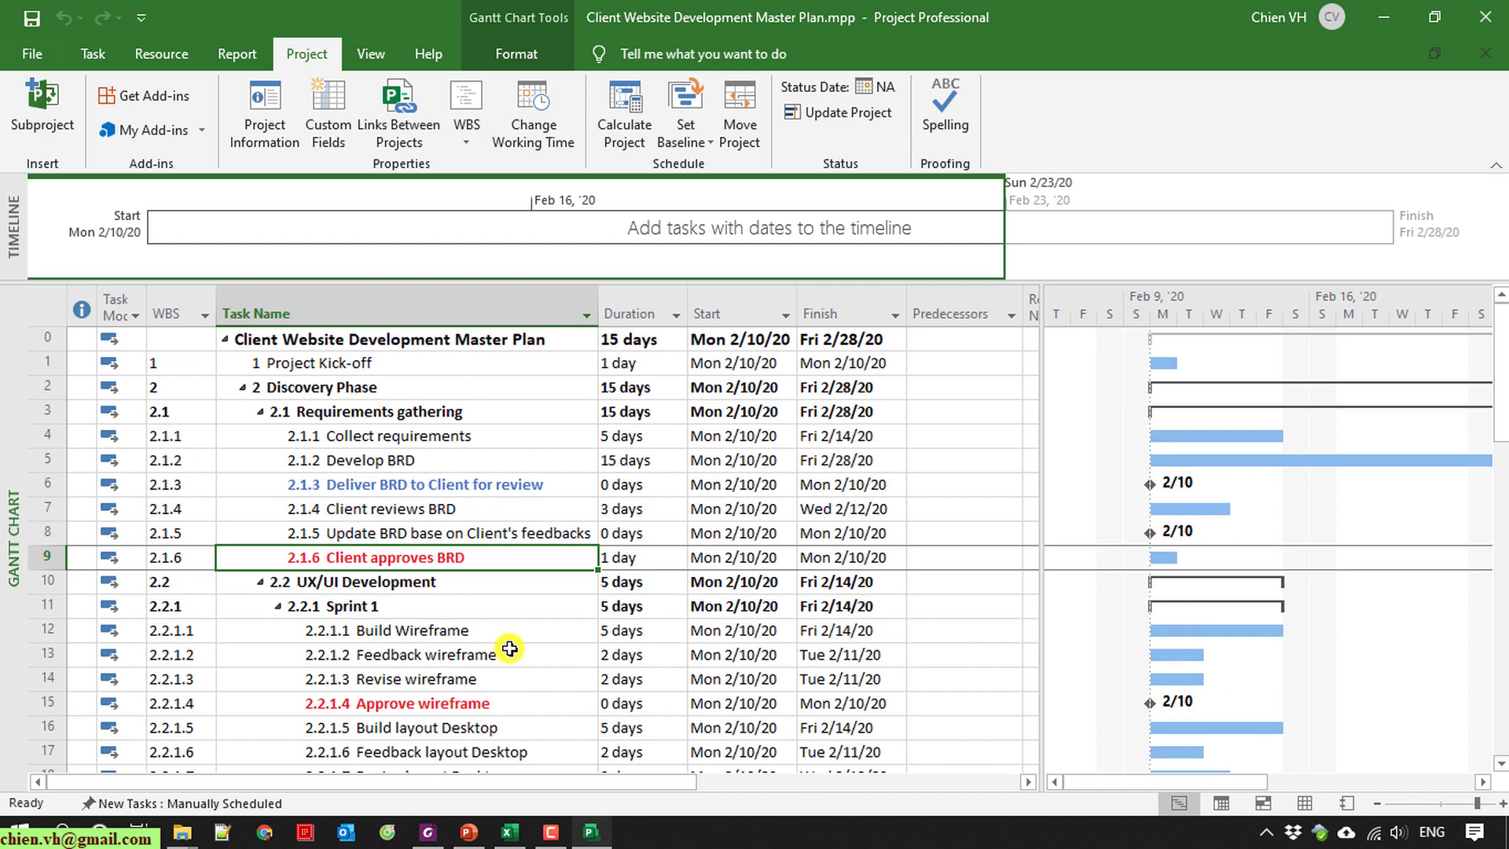
# Copy the formatting of the task name Deliver BRD to Client for review onto its Duration, Start and Finish cells with Format Painter.
pyautogui.click(393, 485)
pyautogui.click(79, 58)
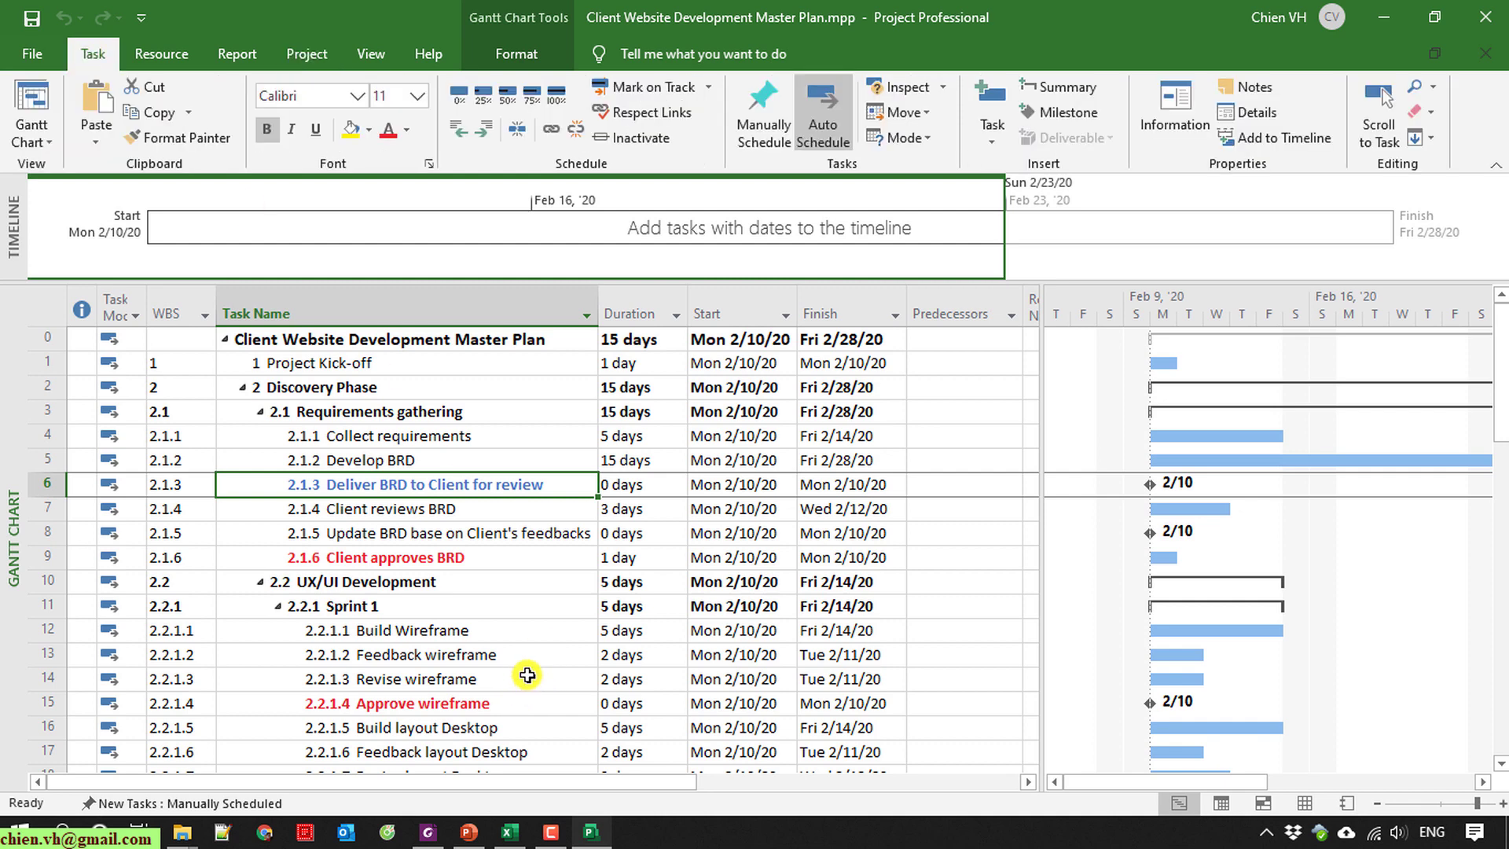
pyautogui.scroll(-7, 405, 631)
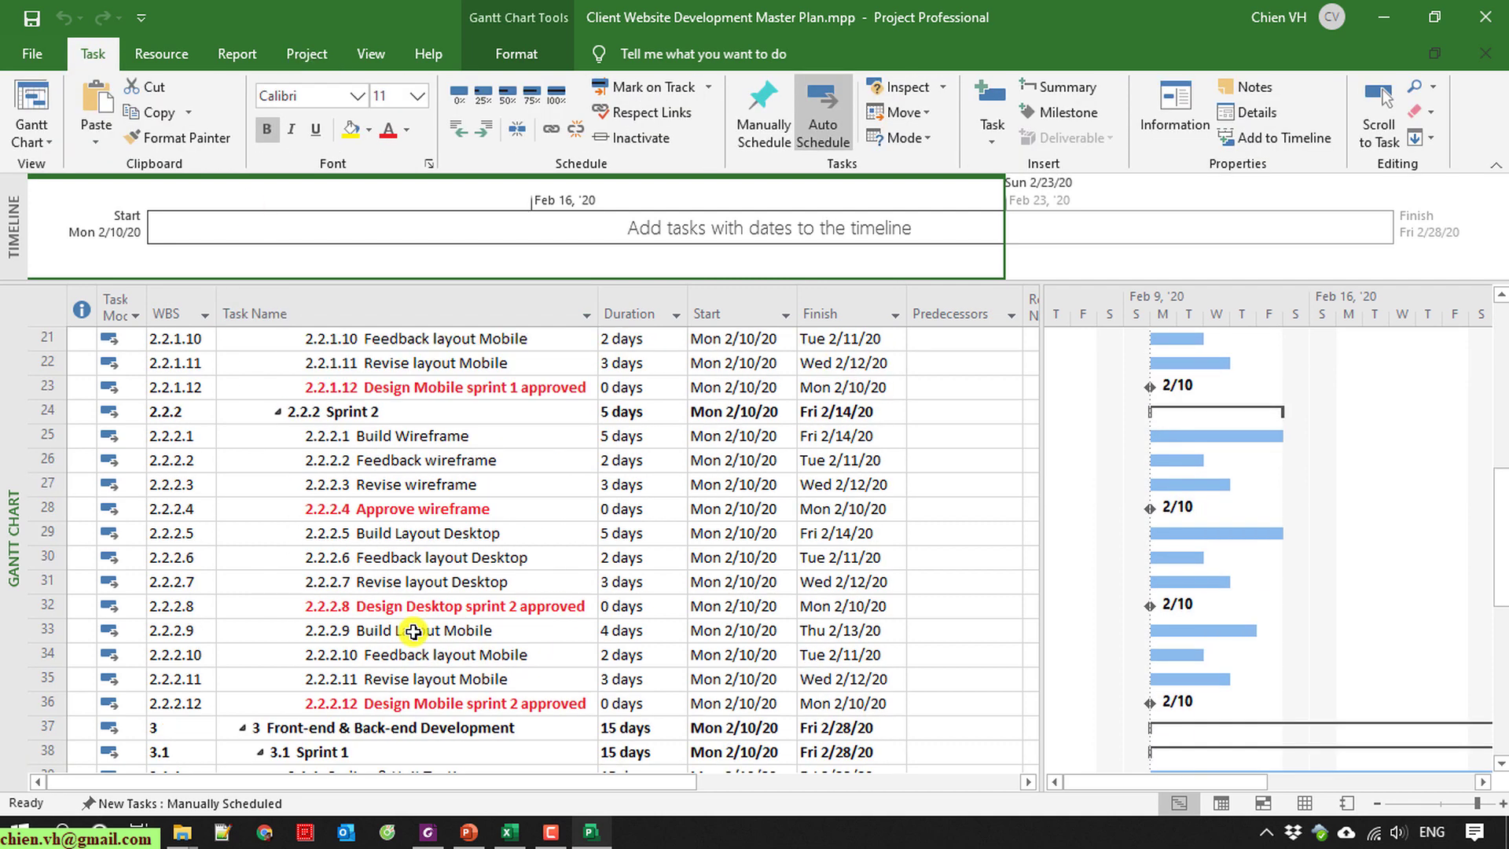
pyautogui.scroll(-2, 413, 631)
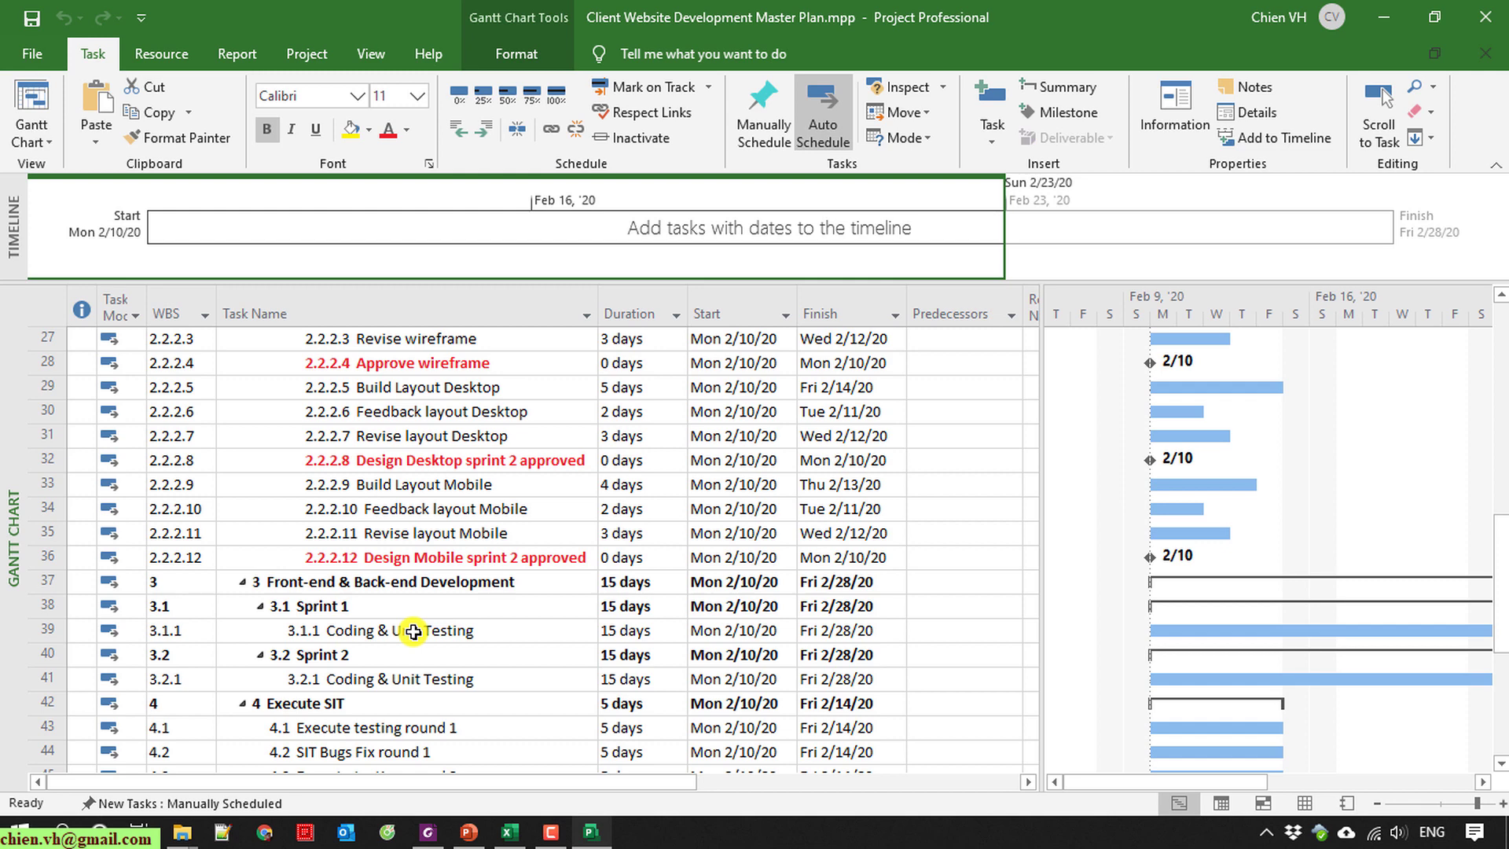
pyautogui.scroll(-3, 413, 631)
pyautogui.scroll(12, 410, 630)
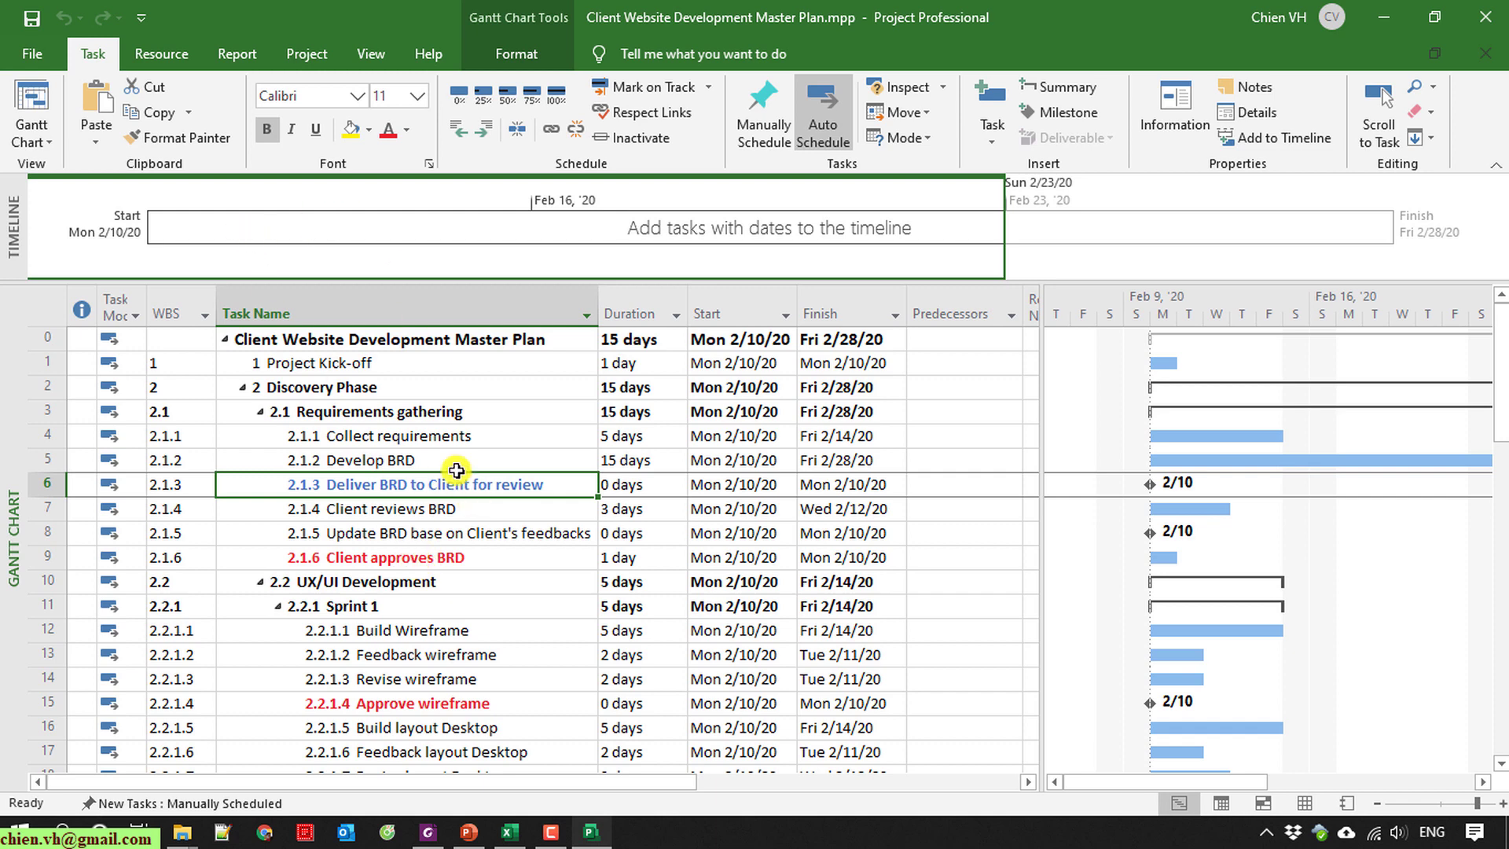
pyautogui.click(176, 139)
pyautogui.moveTo(623, 485); pyautogui.dragTo(869, 485)
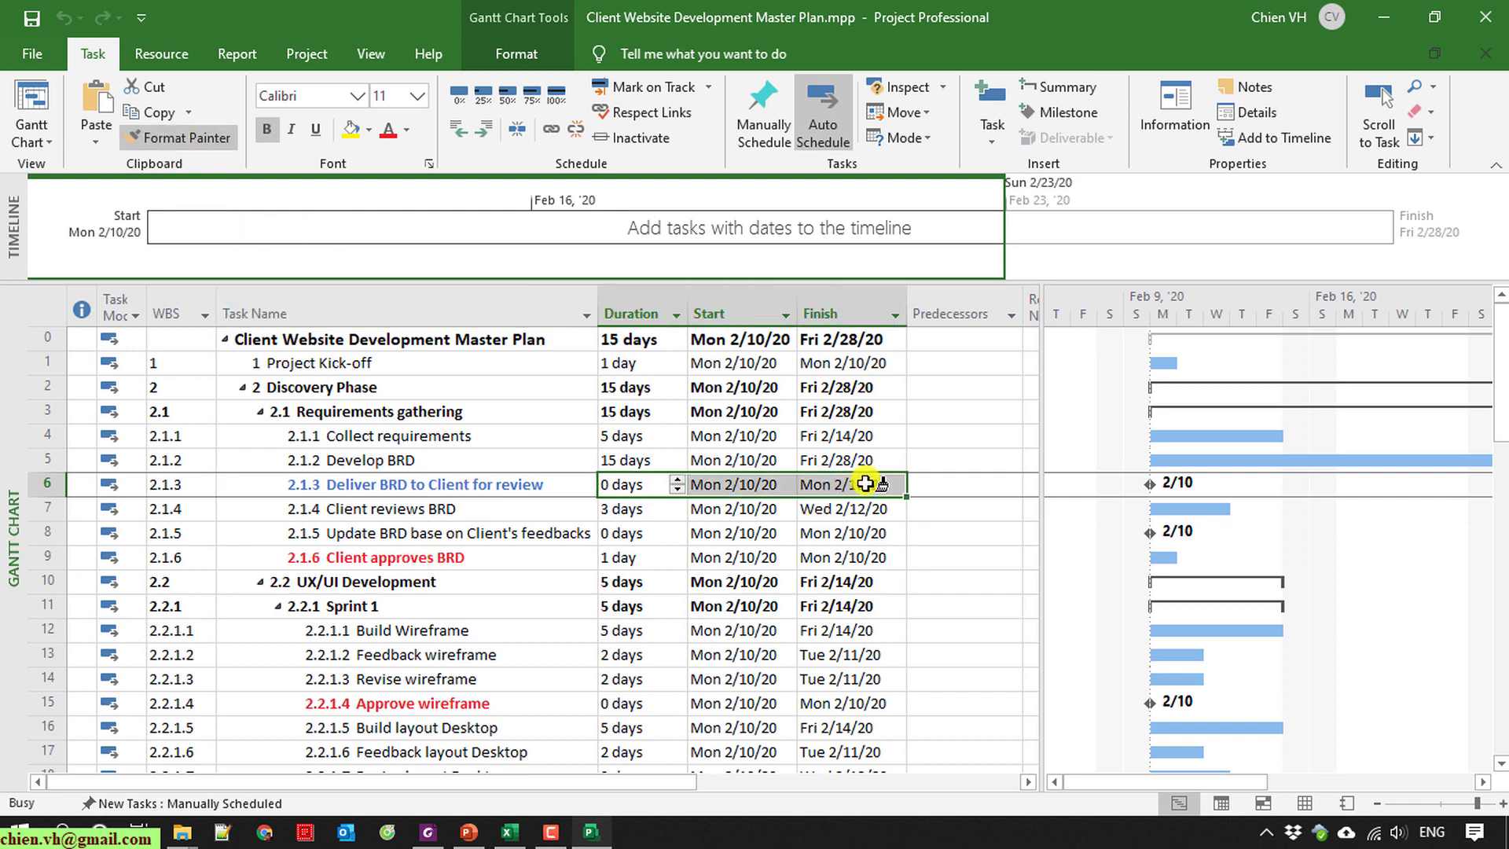
# Copy the formatting of the task name Client approves BRD onto its Duration, Start and Finish cells with Format Painter.
pyautogui.click(509, 616)
pyautogui.scroll(-1, 510, 625)
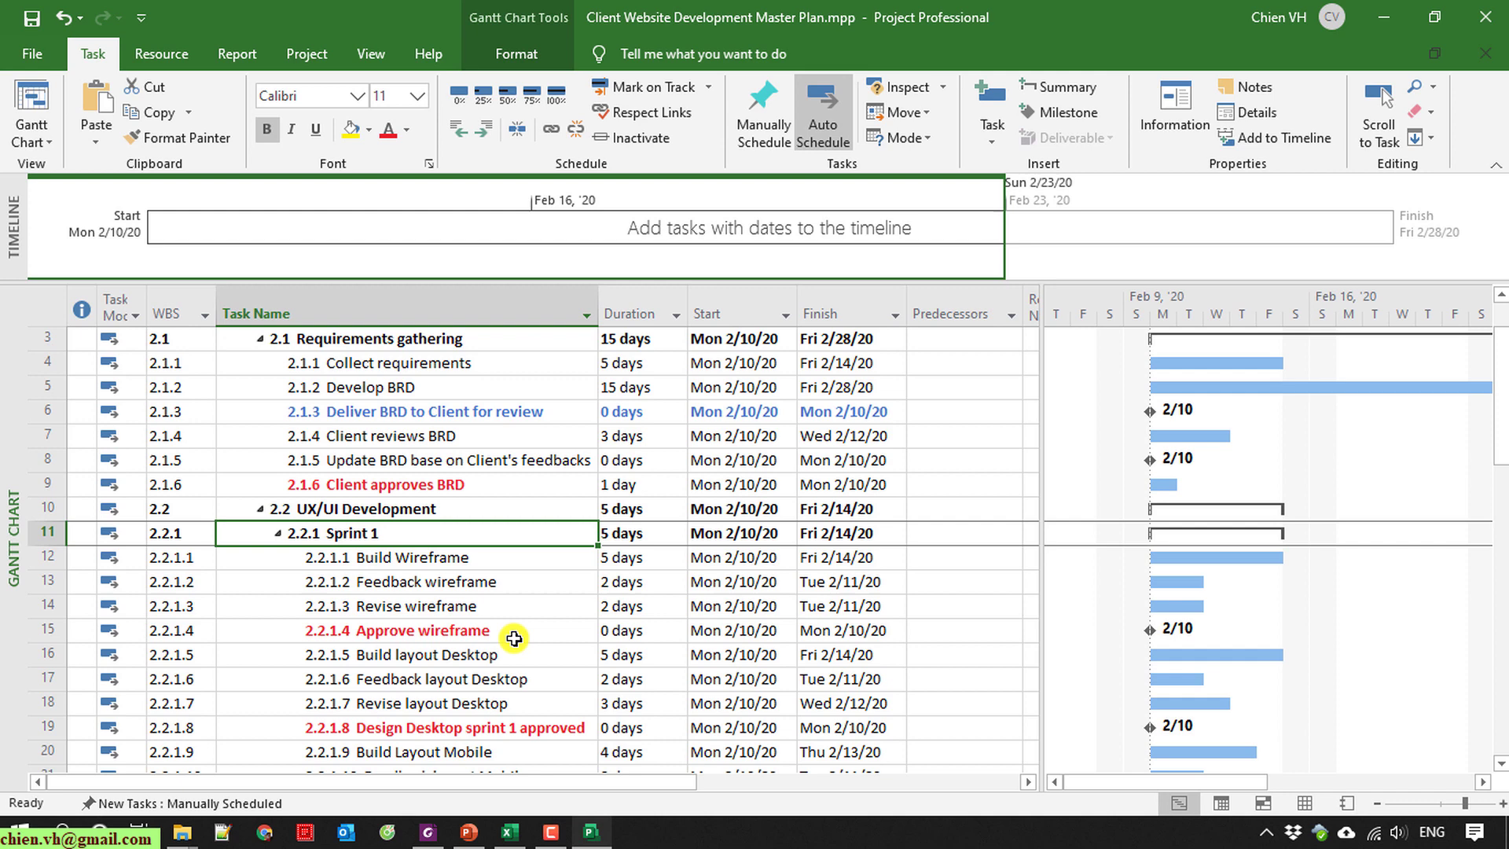
pyautogui.click(404, 486)
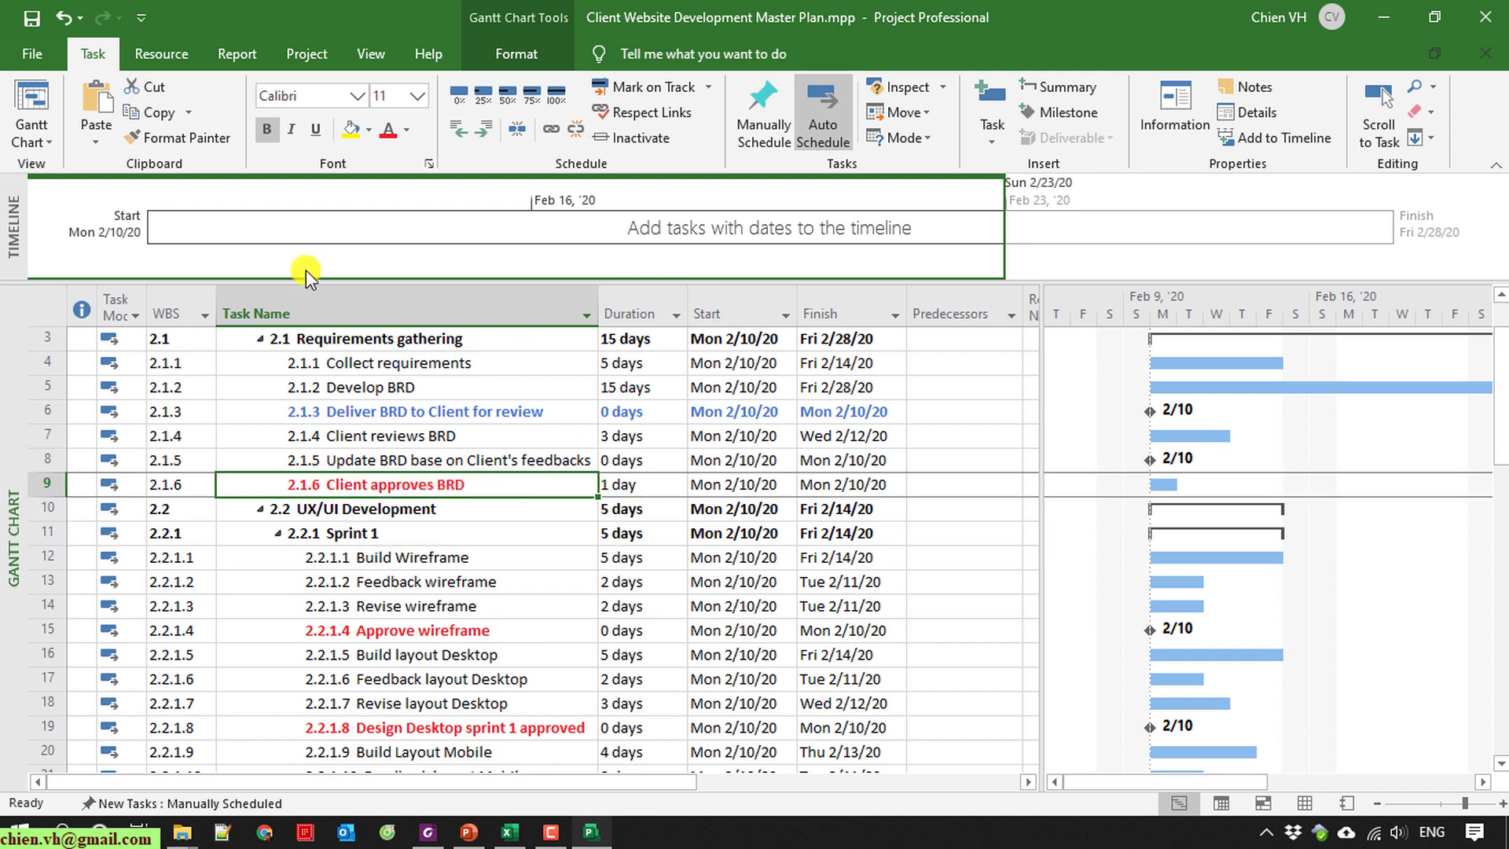
pyautogui.click(168, 138)
pyautogui.moveTo(629, 484); pyautogui.dragTo(864, 485)
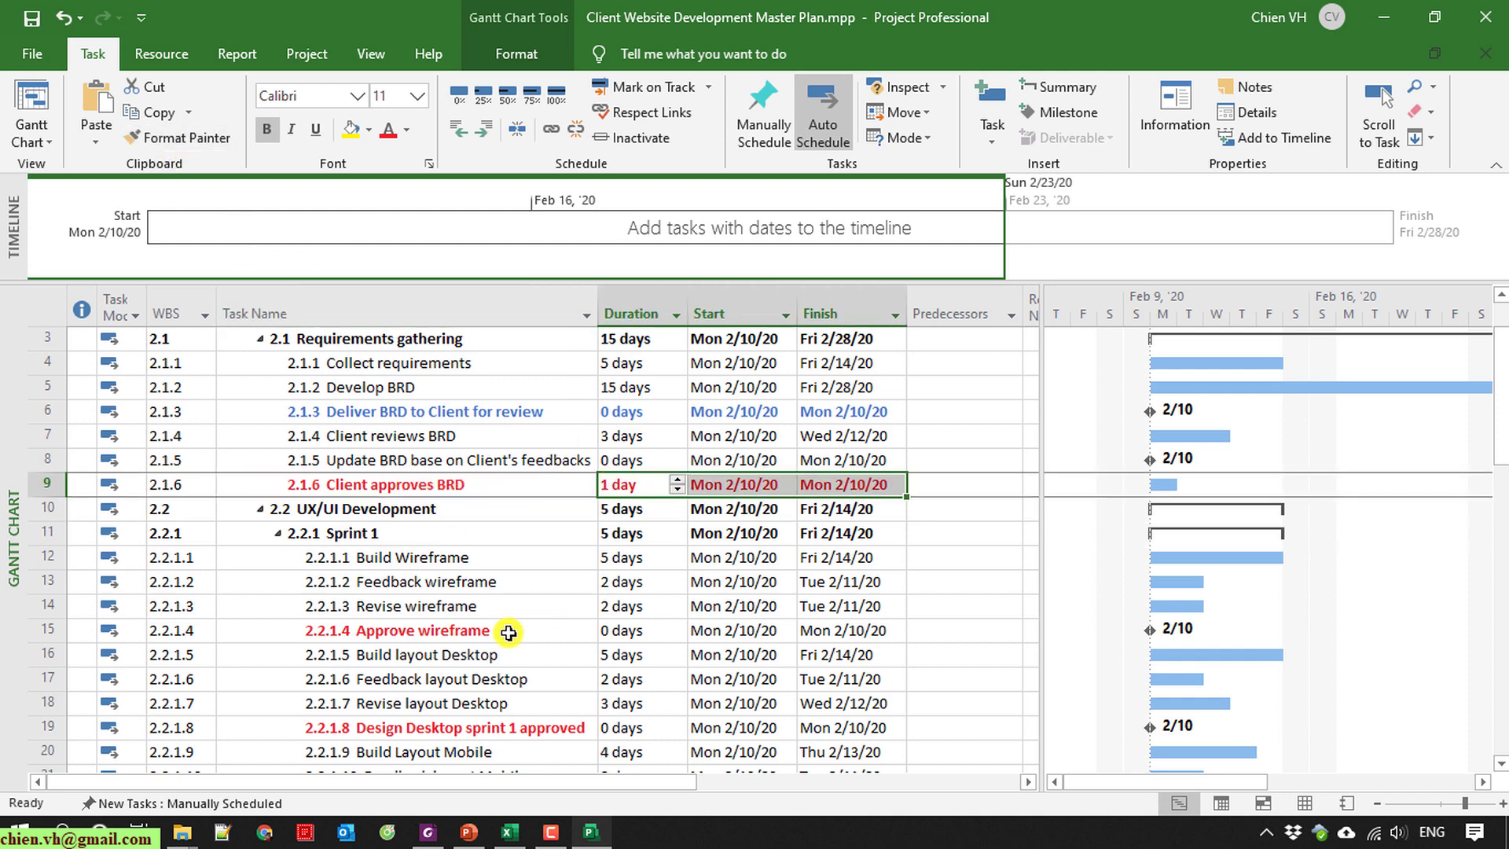
# Apply the red milestone formatting with Format Painter to the Duration, Start and Finish cells of Sprint 1's Approve wireframe, Desktop approved and Mobile approved rows.
pyautogui.scroll(-1, 493, 620)
pyautogui.click(489, 555)
pyautogui.click(198, 139)
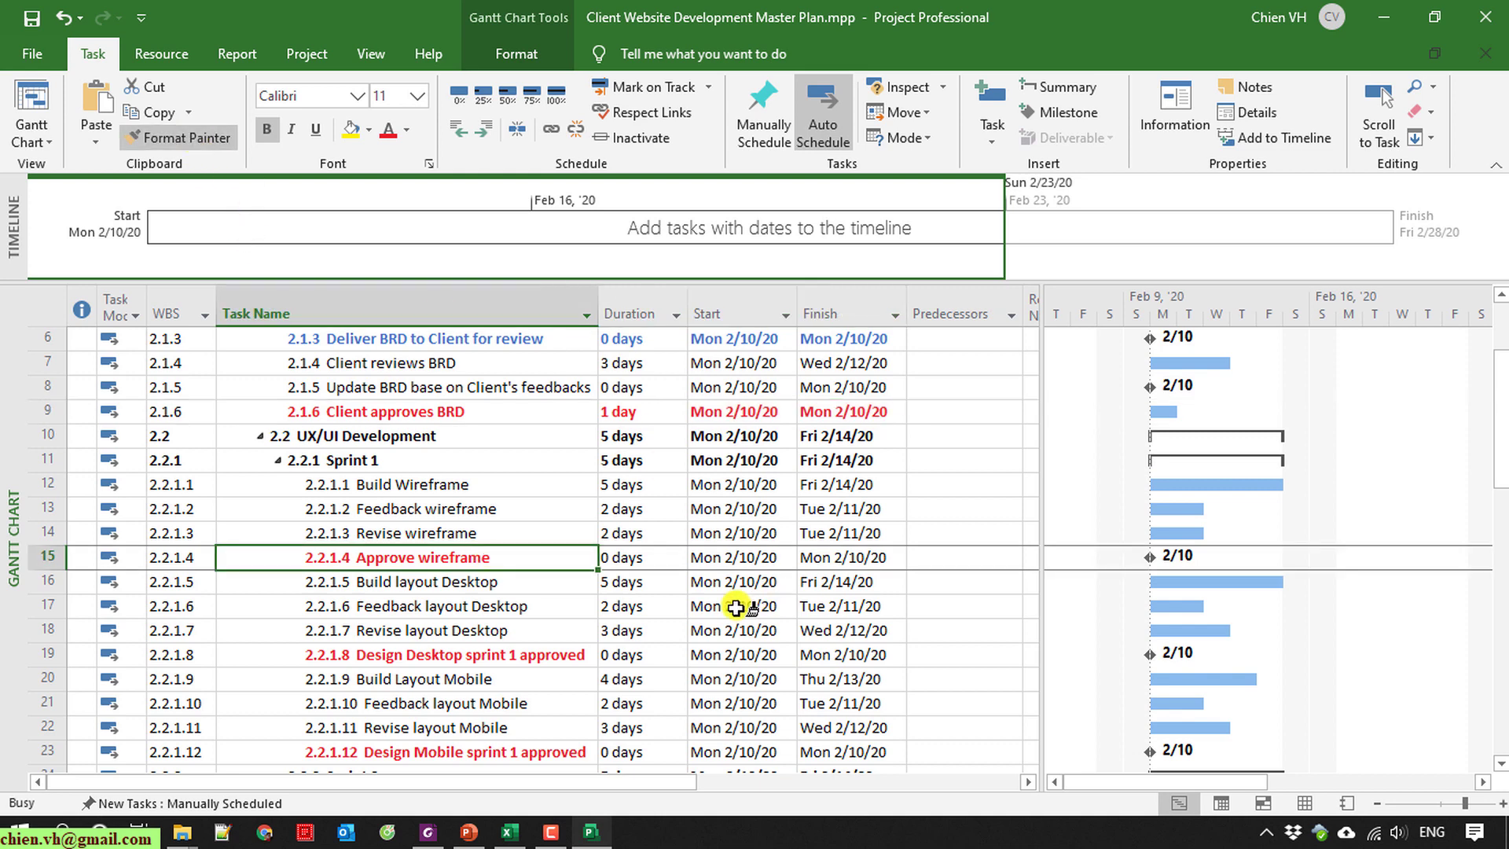
pyautogui.moveTo(627, 557); pyautogui.dragTo(896, 557)
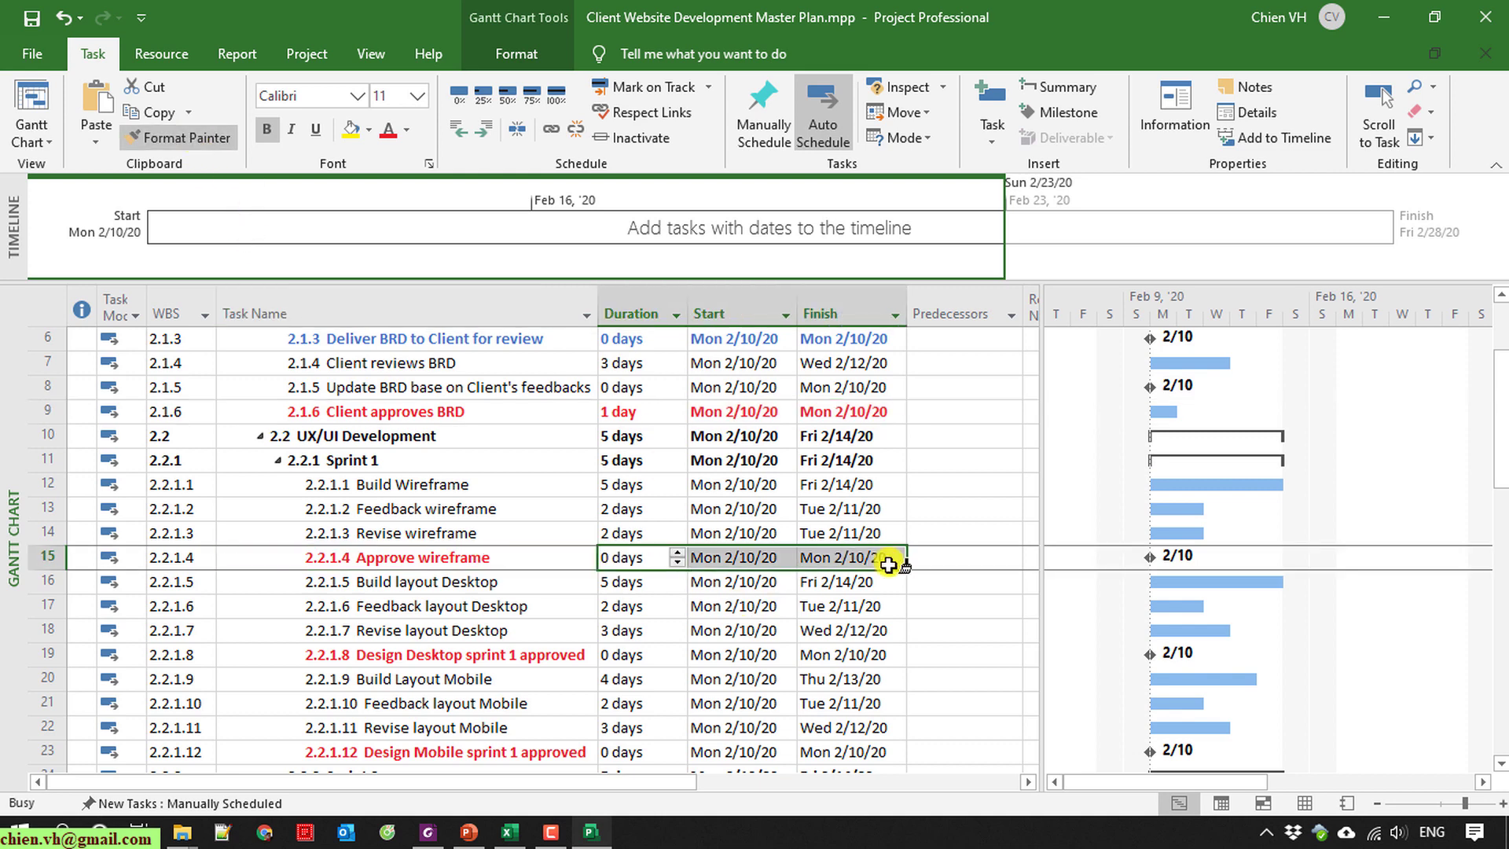
pyautogui.click(184, 139)
pyautogui.moveTo(621, 654); pyautogui.dragTo(872, 655)
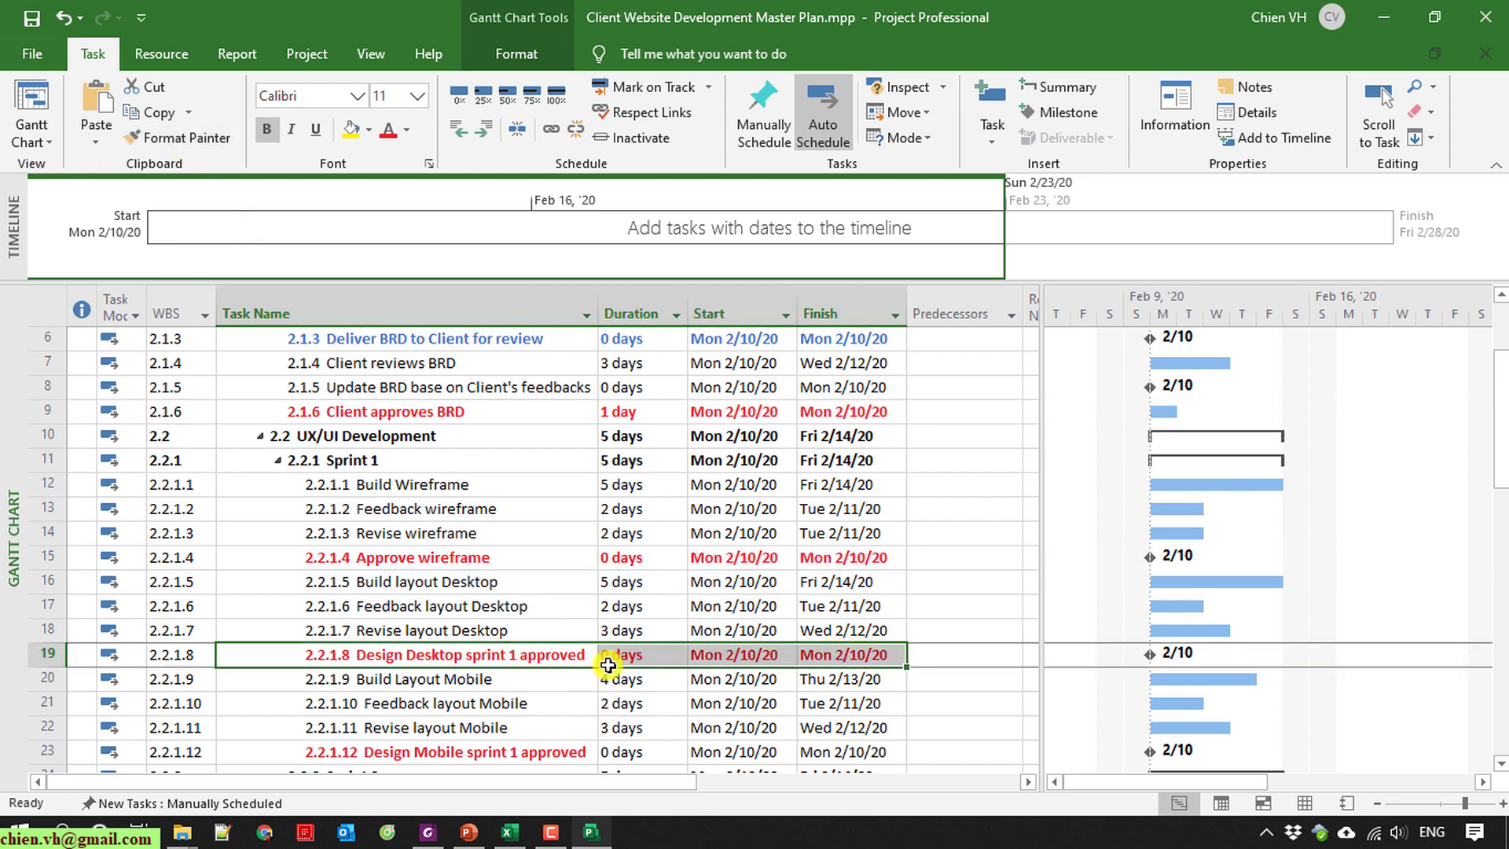
pyautogui.scroll(-3, 609, 663)
pyautogui.click(188, 139)
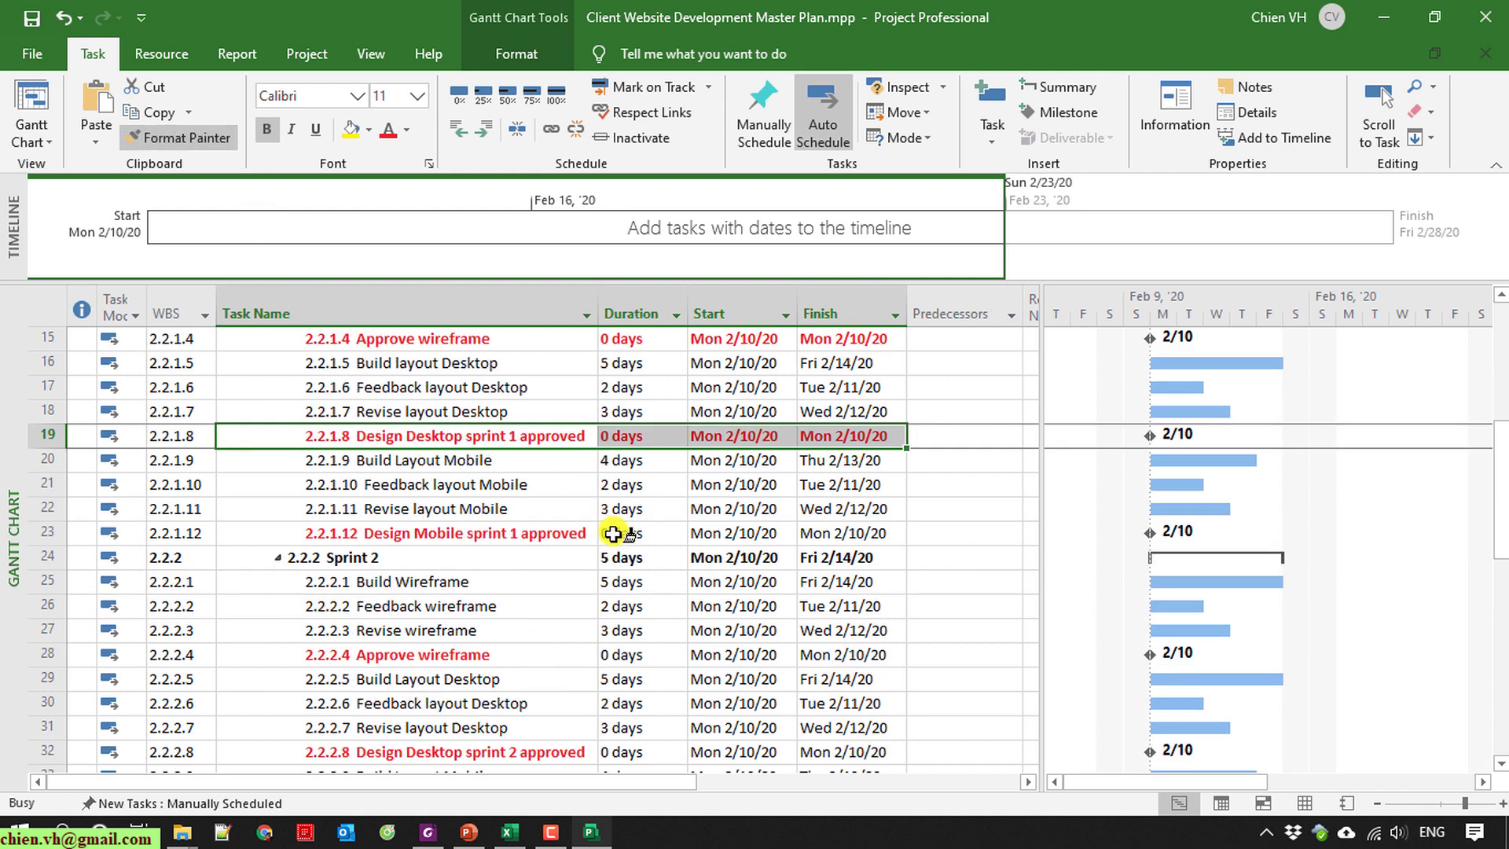
pyautogui.moveTo(620, 534)
pyautogui.mouseDown()
pyautogui.moveTo(863, 558)
pyautogui.moveTo(880, 535)
pyautogui.mouseUp()
# Apply the same red formatting to the Duration, Start and Finish cells of Sprint 2's Approve wireframe, Design Desktop approved and Design Mobile approved rows.
pyautogui.scroll(-1, 497, 585)
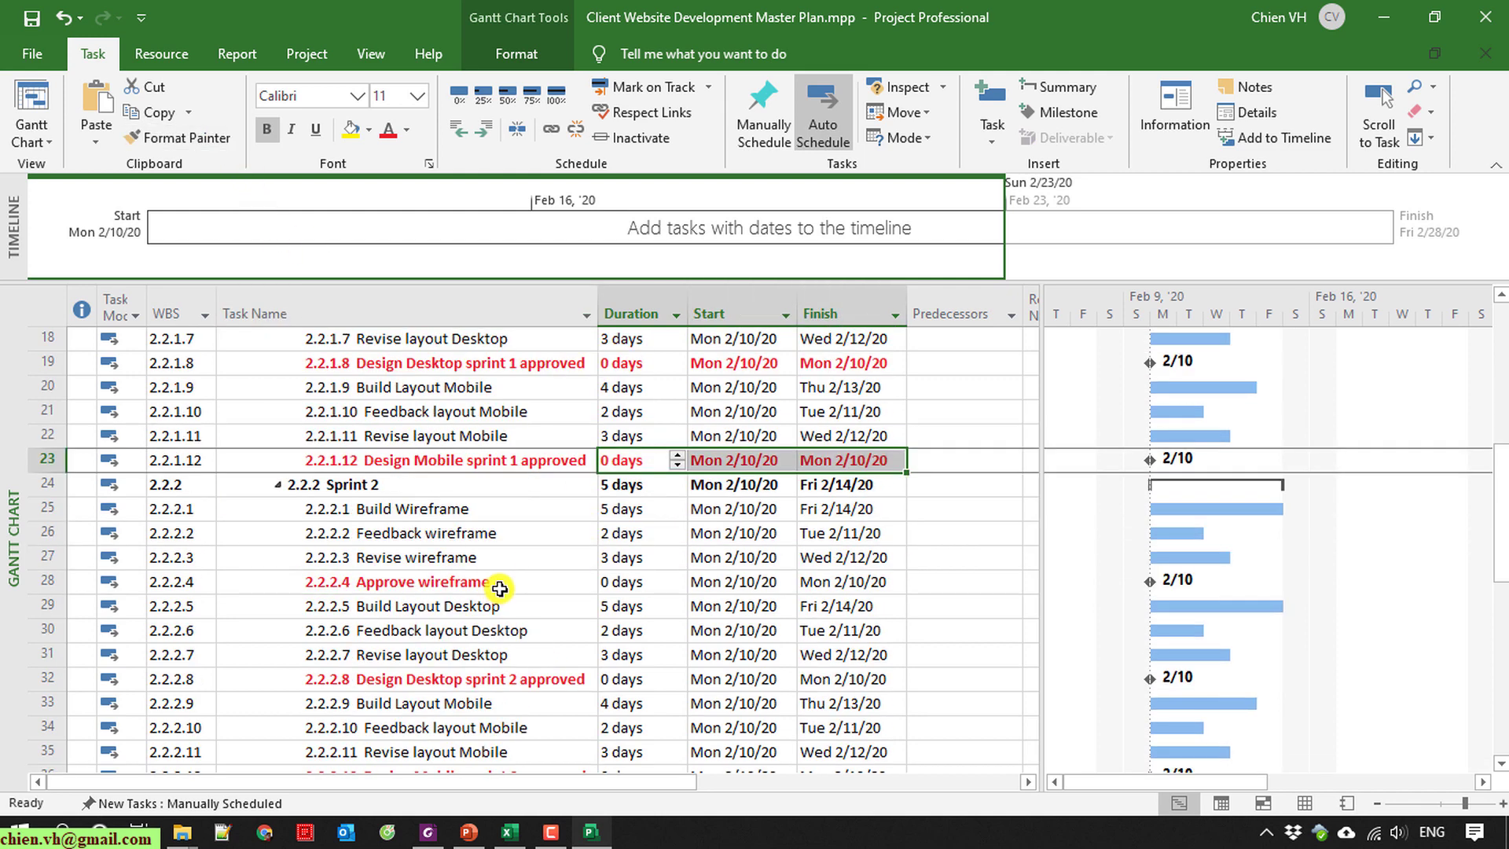
pyautogui.click(196, 141)
pyautogui.moveTo(522, 583); pyautogui.dragTo(848, 583)
pyautogui.scroll(-2, 480, 649)
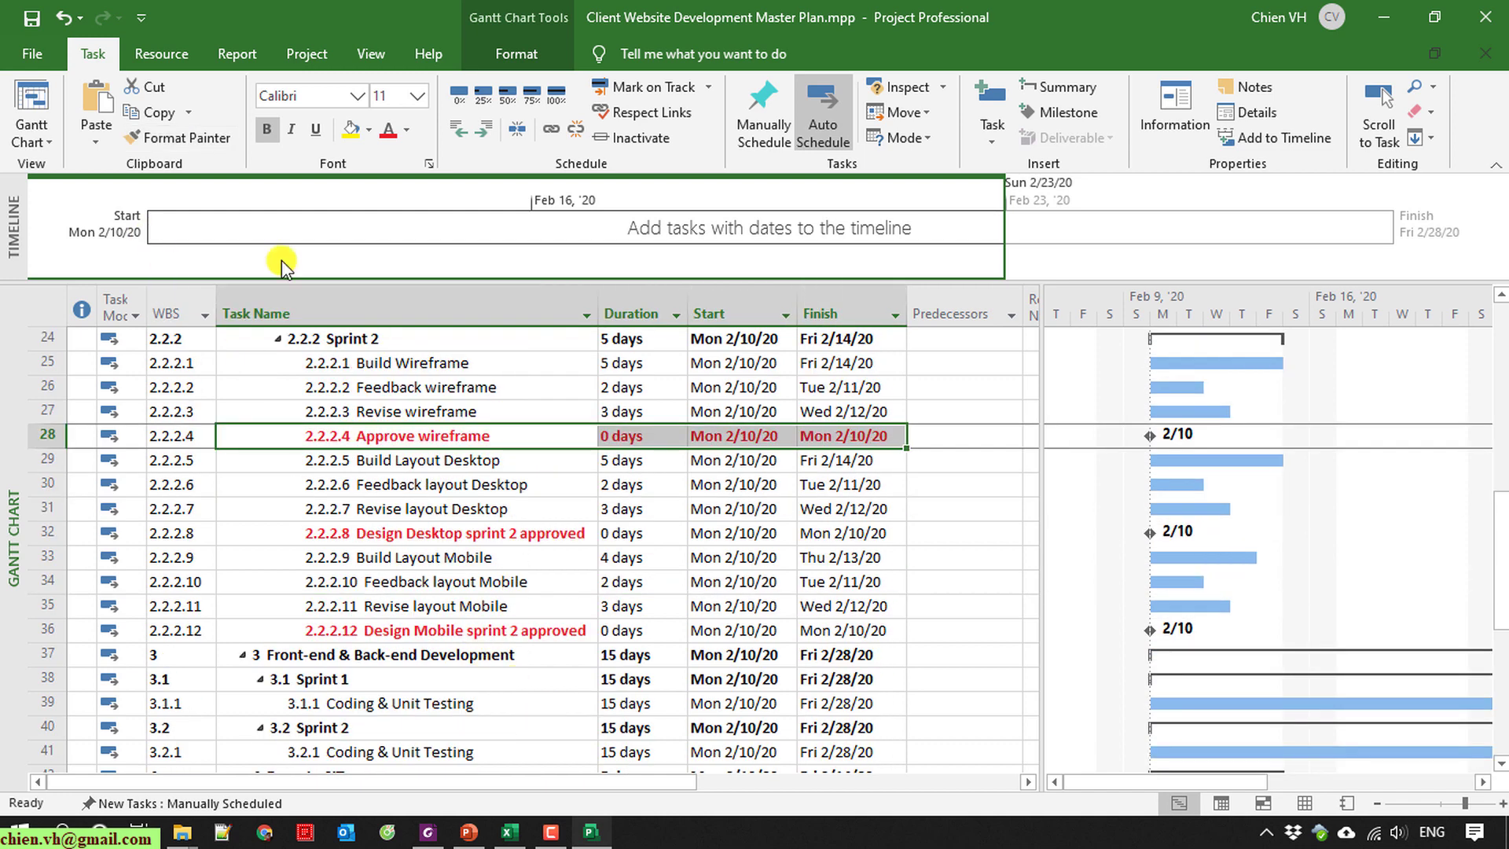
pyautogui.click(173, 141)
pyautogui.moveTo(607, 534); pyautogui.dragTo(876, 529)
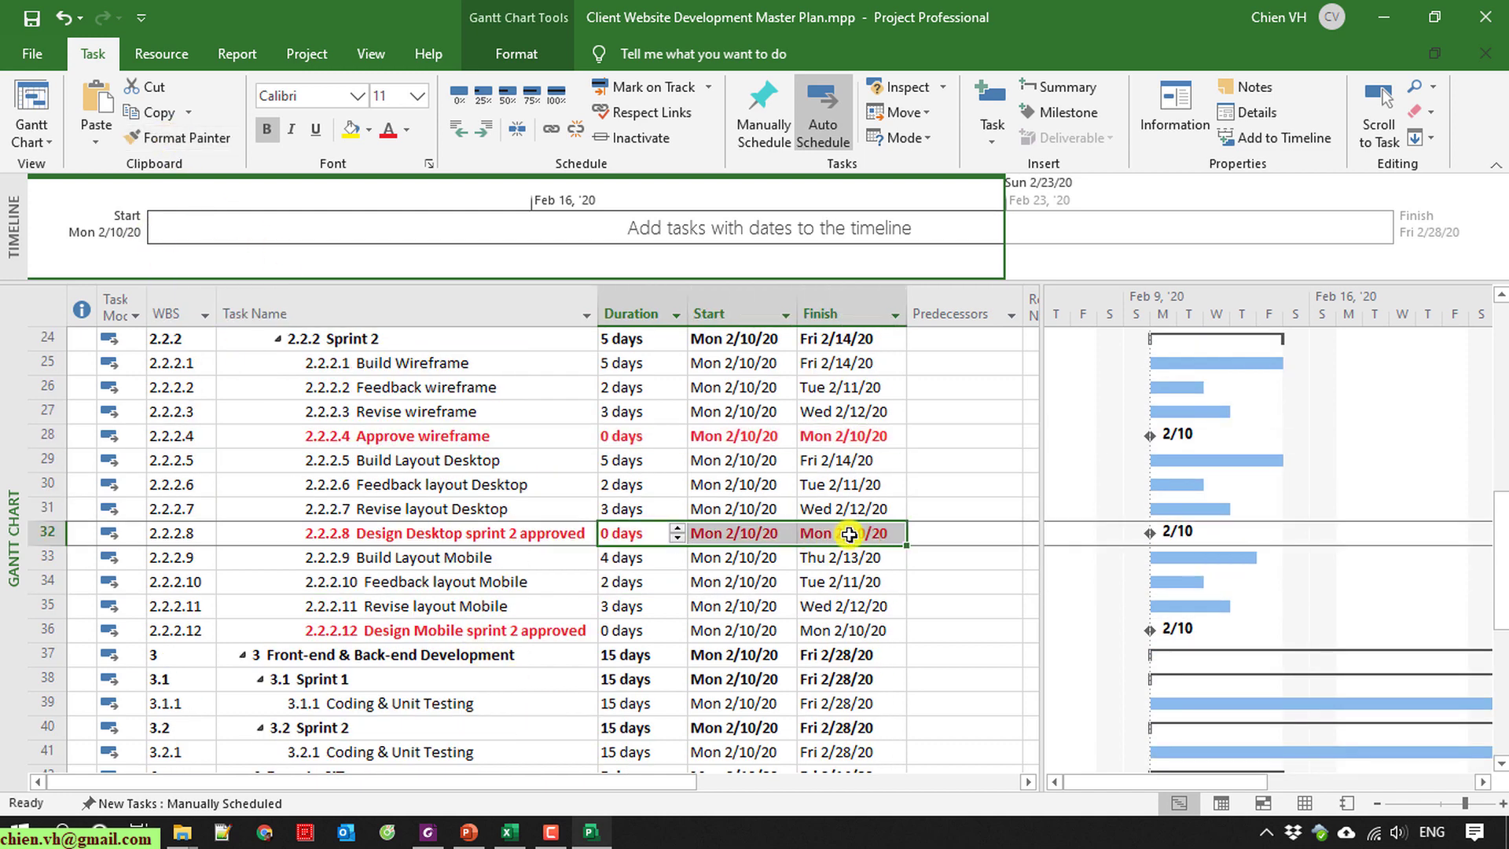
pyautogui.click(182, 138)
pyautogui.moveTo(616, 629); pyautogui.dragTo(860, 630)
# Format the Duration, Start and Finish cells of UAT Sign-off and Go-live Sign-off in red bold with Format Painter.
pyautogui.scroll(-6, 372, 677)
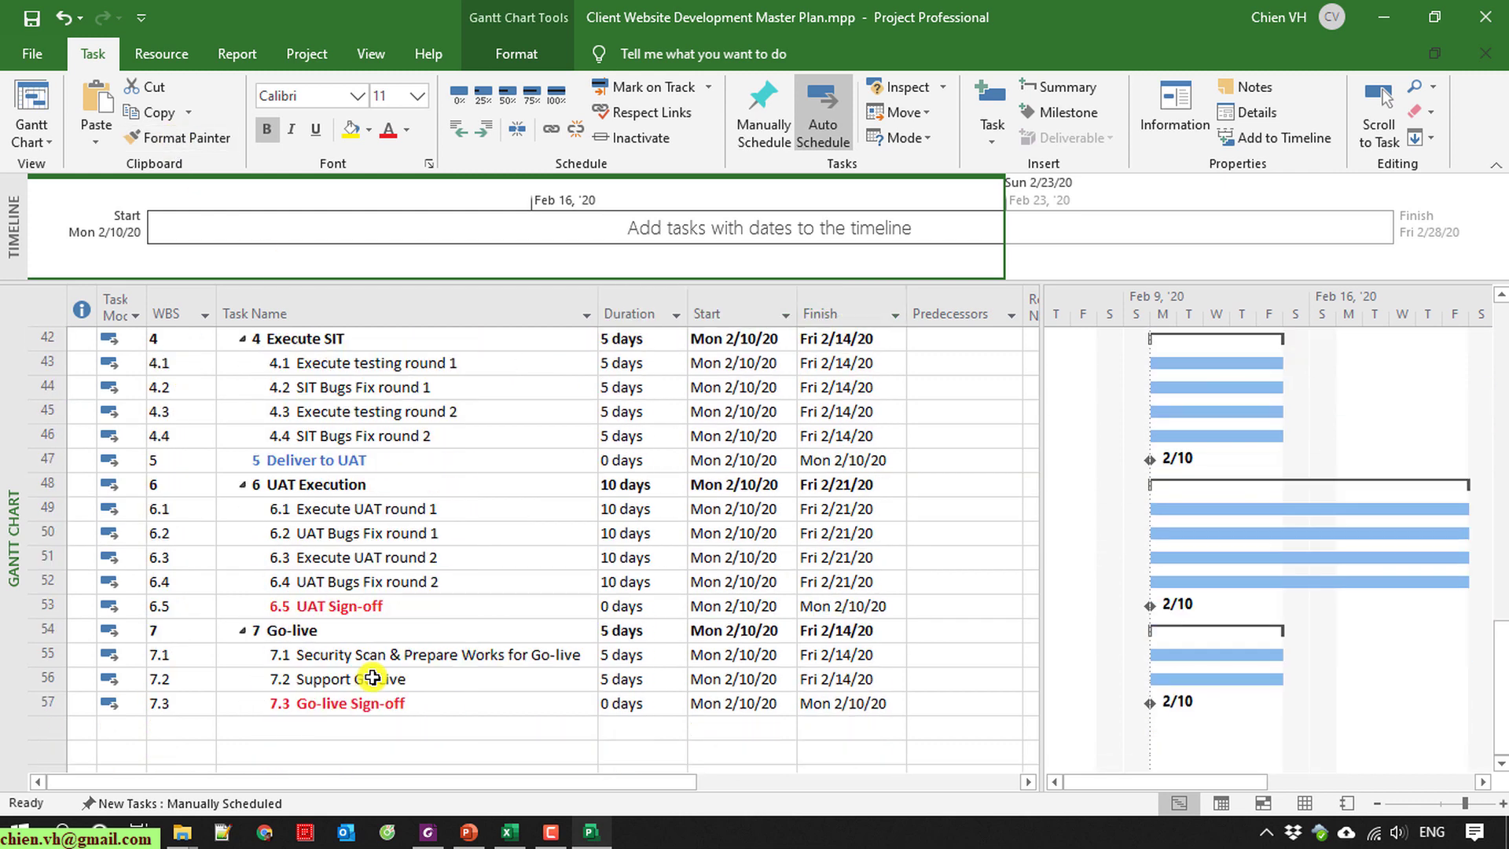
pyautogui.click(177, 140)
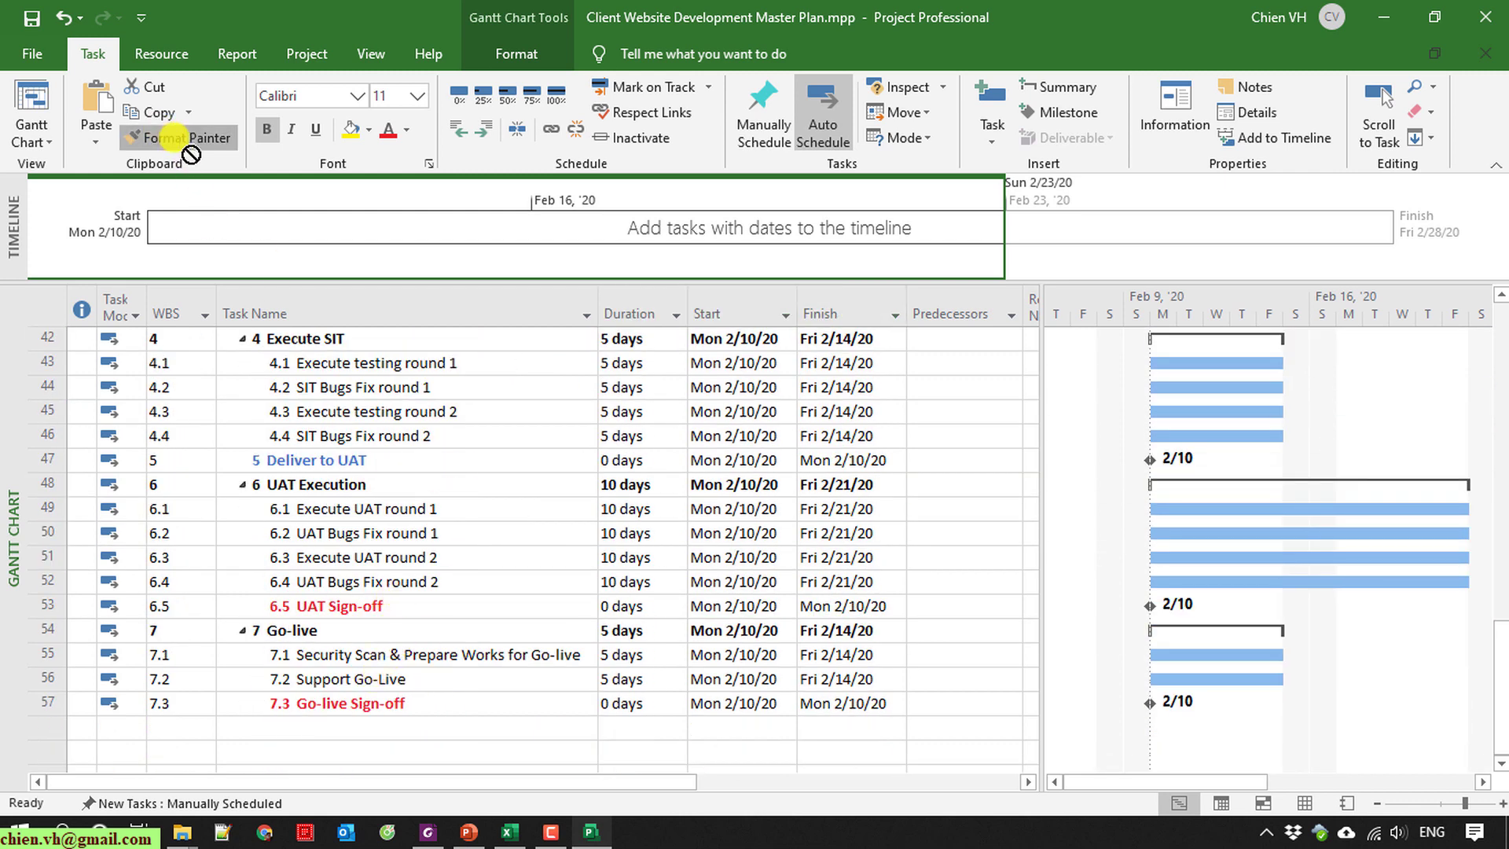
pyautogui.moveTo(410, 605); pyautogui.dragTo(885, 606)
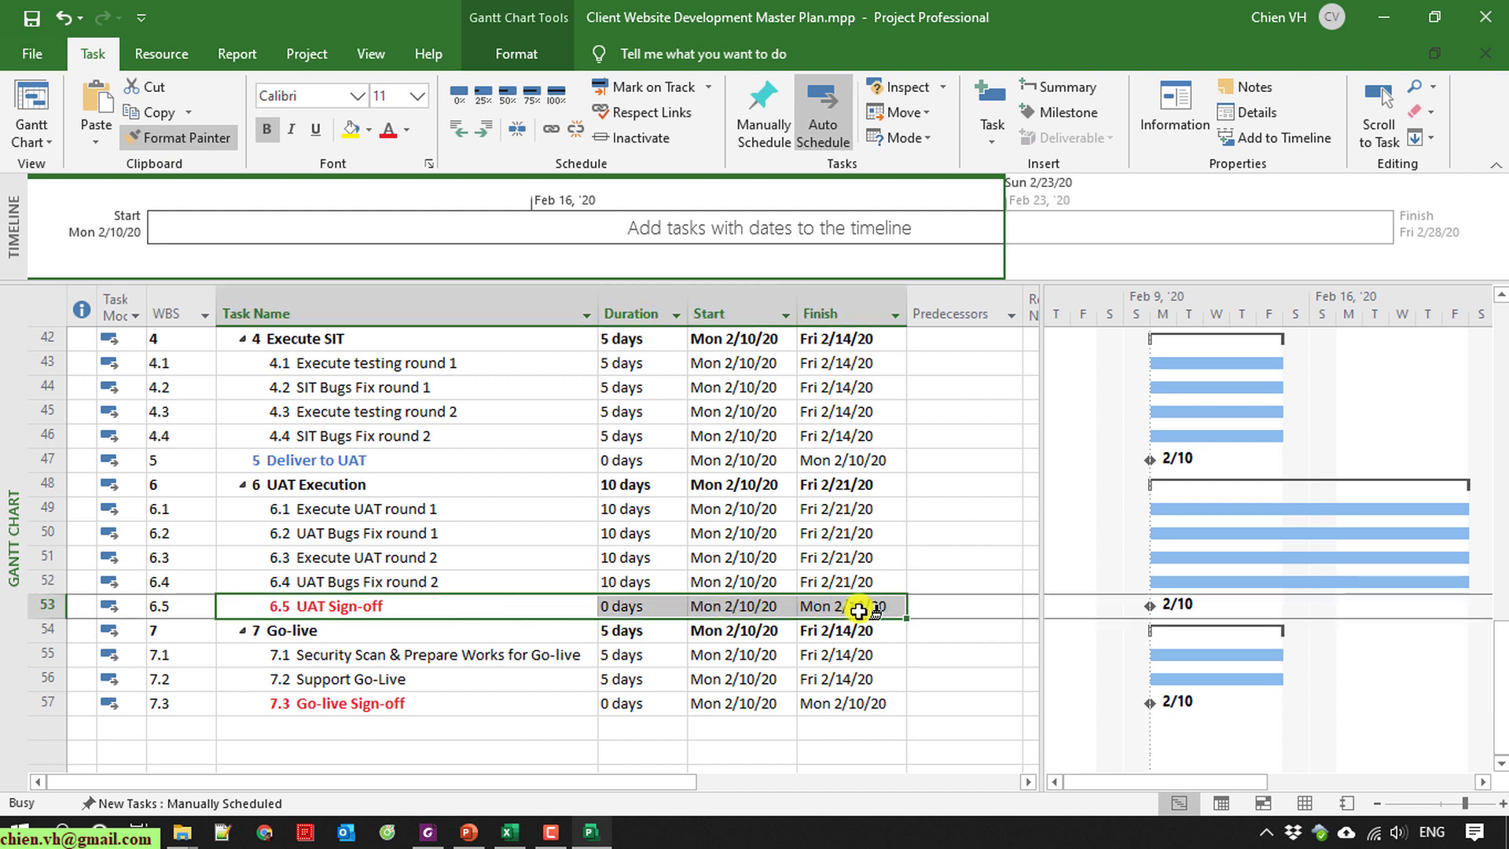
pyautogui.click(161, 142)
pyautogui.moveTo(543, 703); pyautogui.dragTo(857, 711)
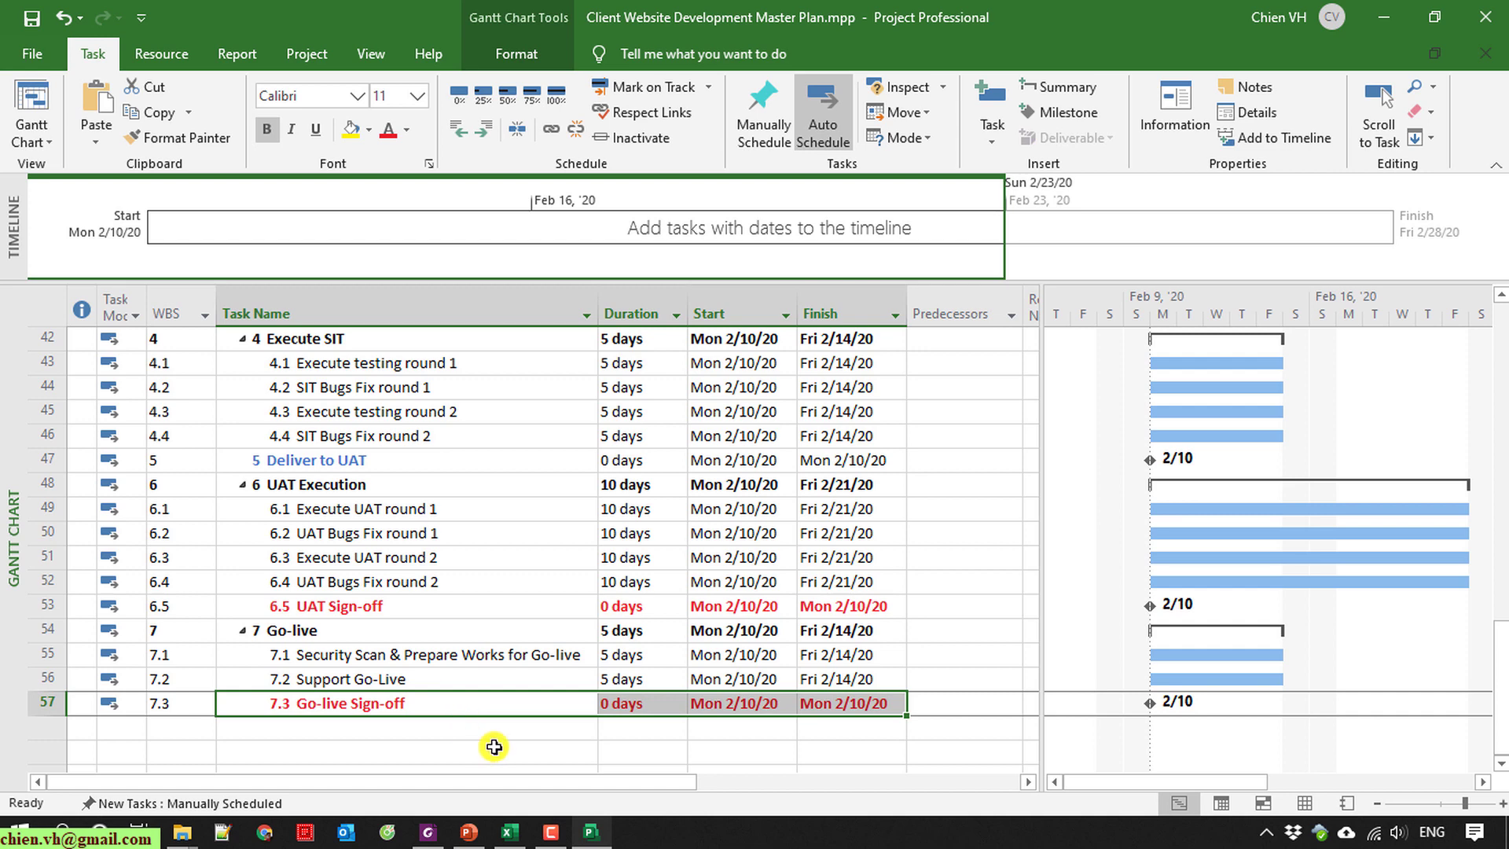
pyautogui.click(494, 747)
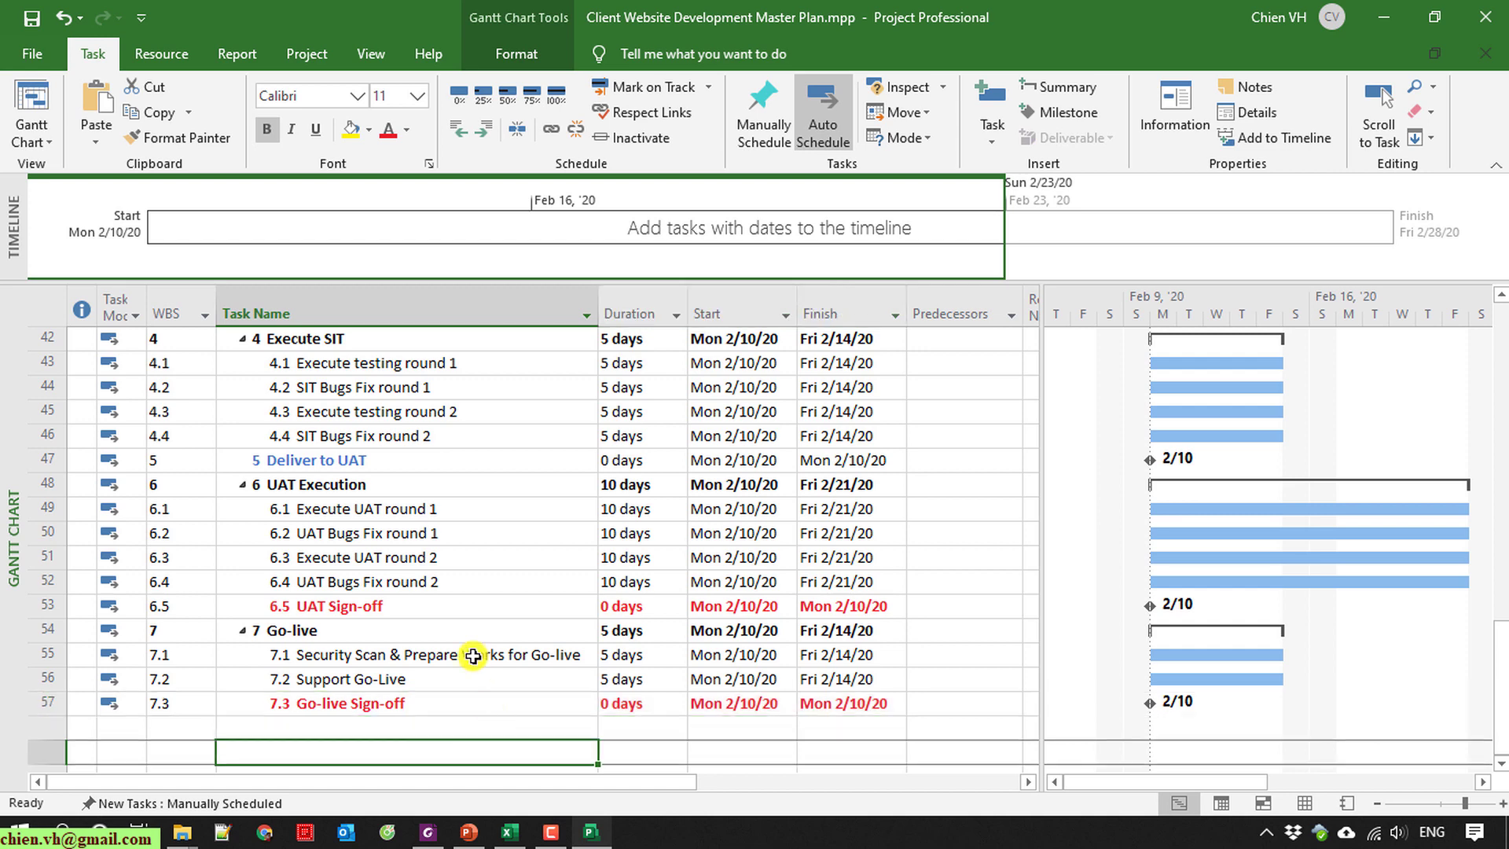
# Copy the blue formatting of the task name Deliver to UAT onto its Duration, Start and Finish cells.
pyautogui.scroll(1, 481, 650)
pyautogui.click(394, 526)
pyautogui.click(180, 138)
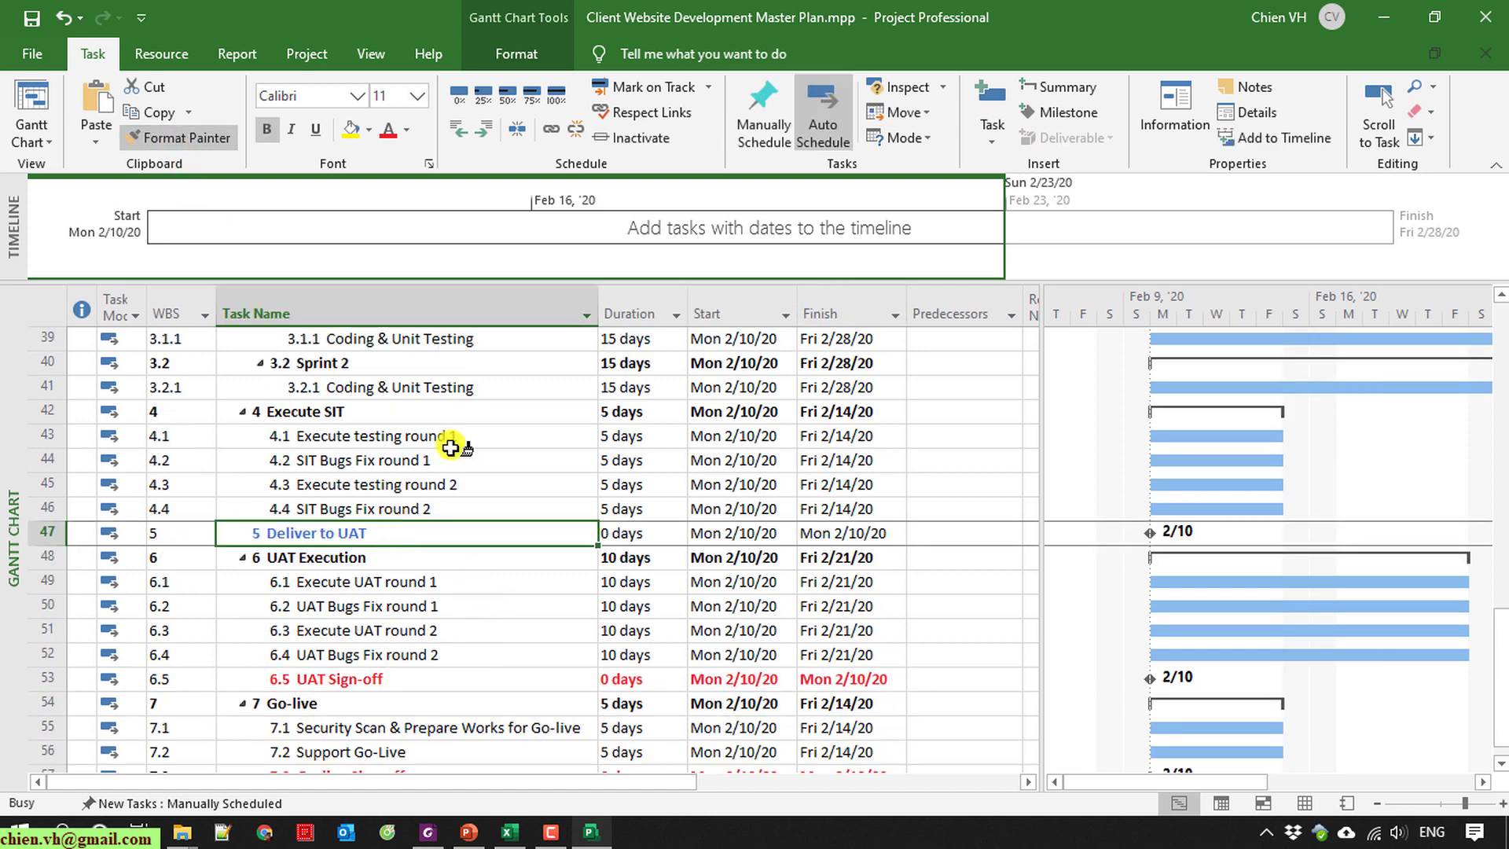
pyautogui.moveTo(617, 534); pyautogui.dragTo(860, 535)
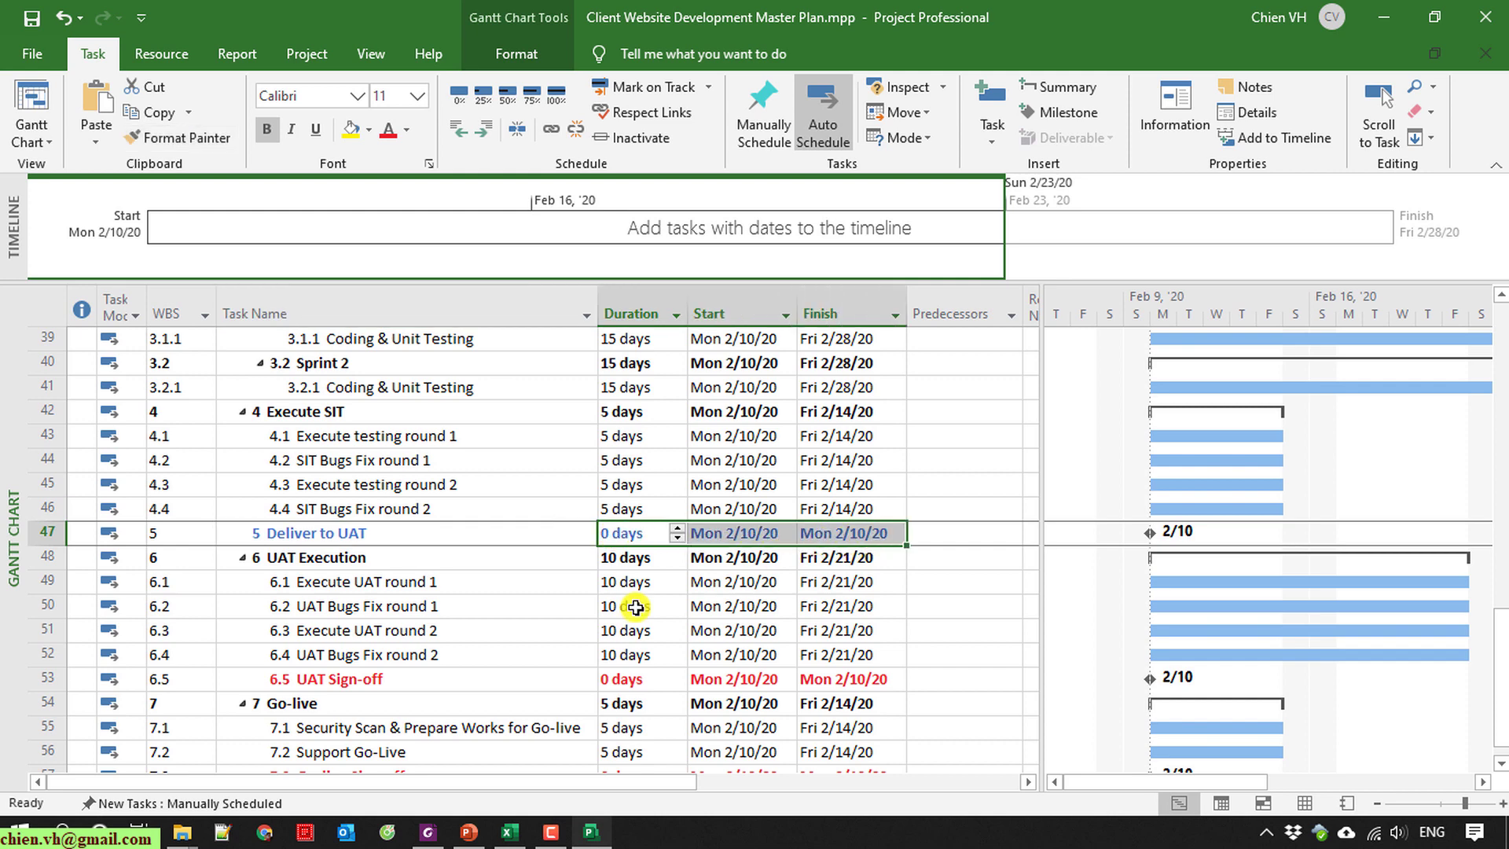
# Check the milestone formatting throughout the task list and save the project.
pyautogui.click(475, 630)
pyautogui.scroll(-3, 537, 700)
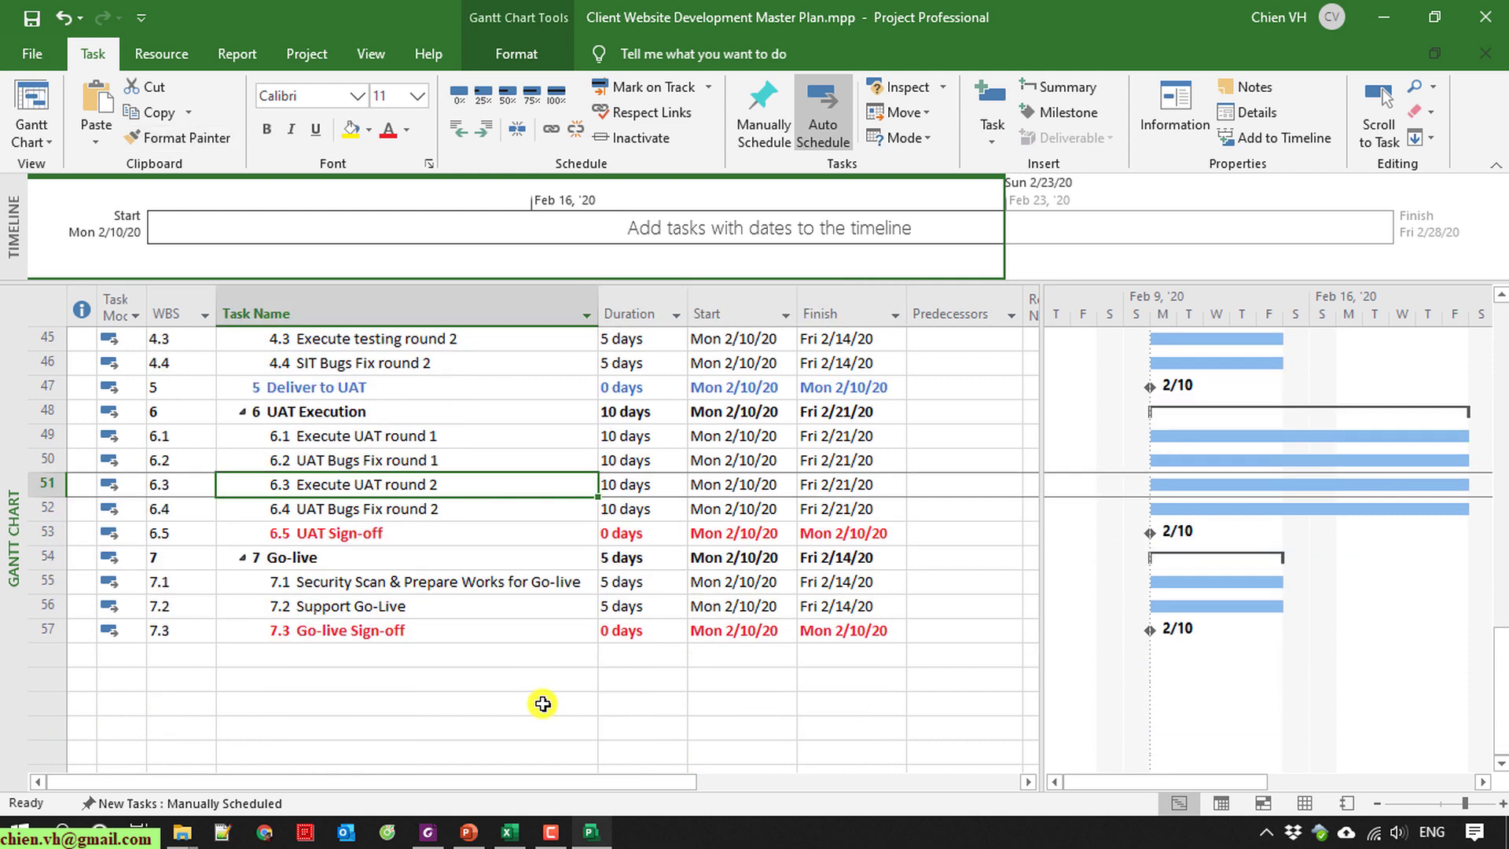
pyautogui.scroll(2, 537, 700)
pyautogui.scroll(10, 537, 701)
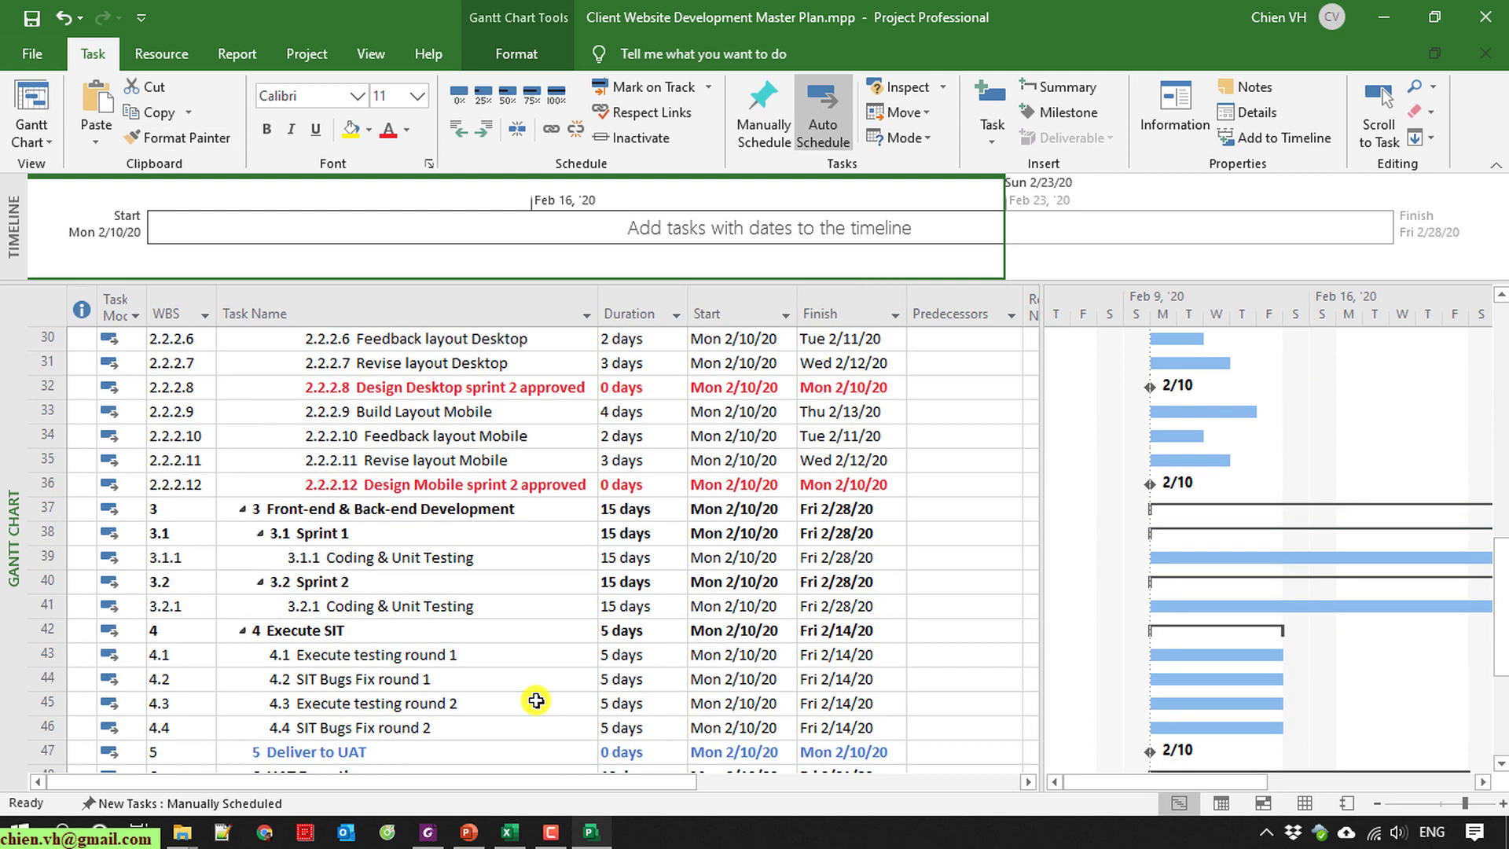
pyautogui.scroll(4, 535, 701)
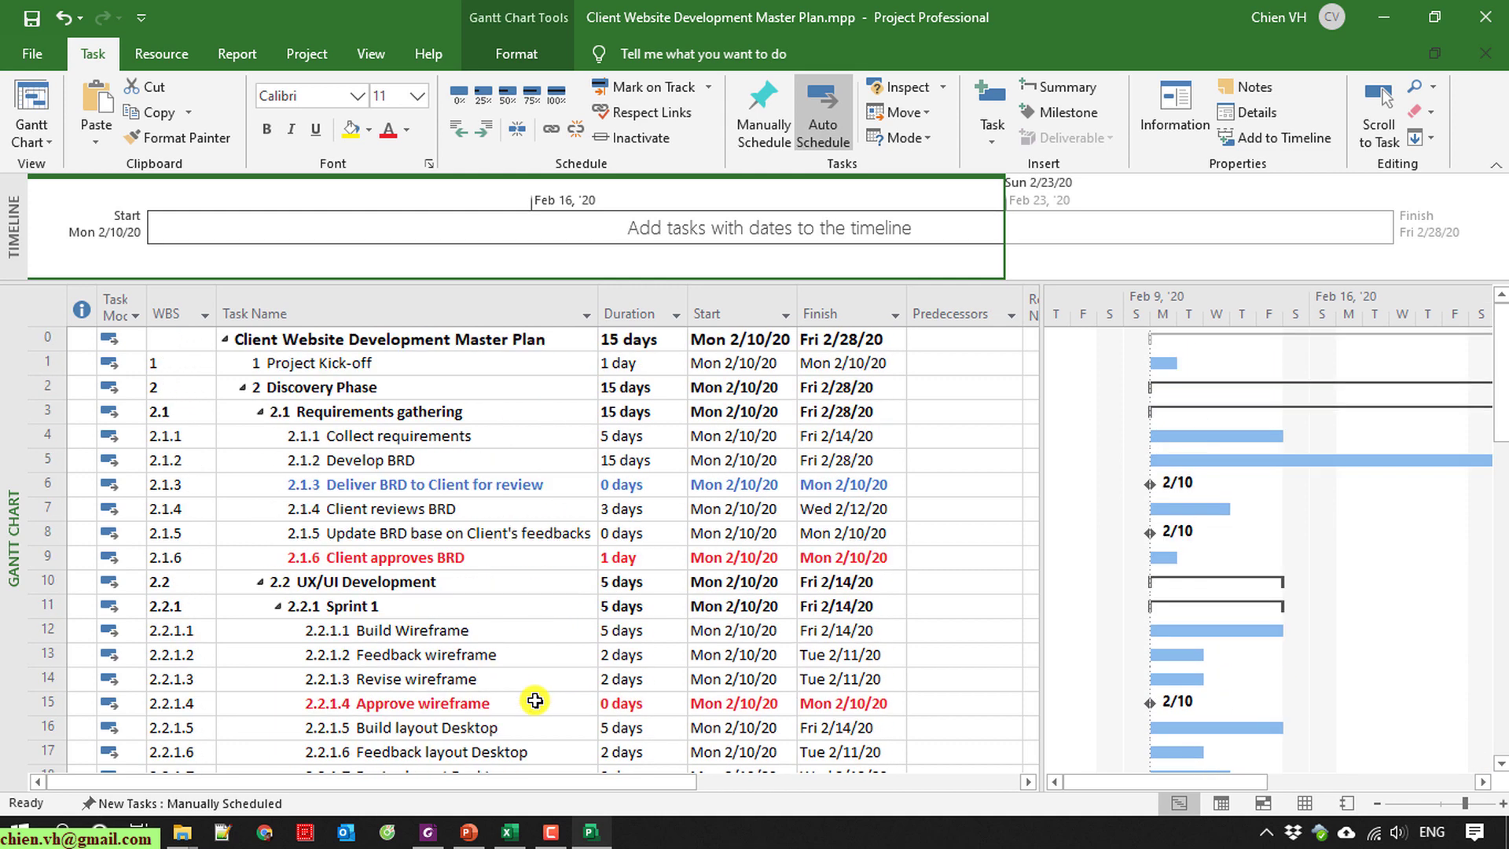
pyautogui.click(34, 20)
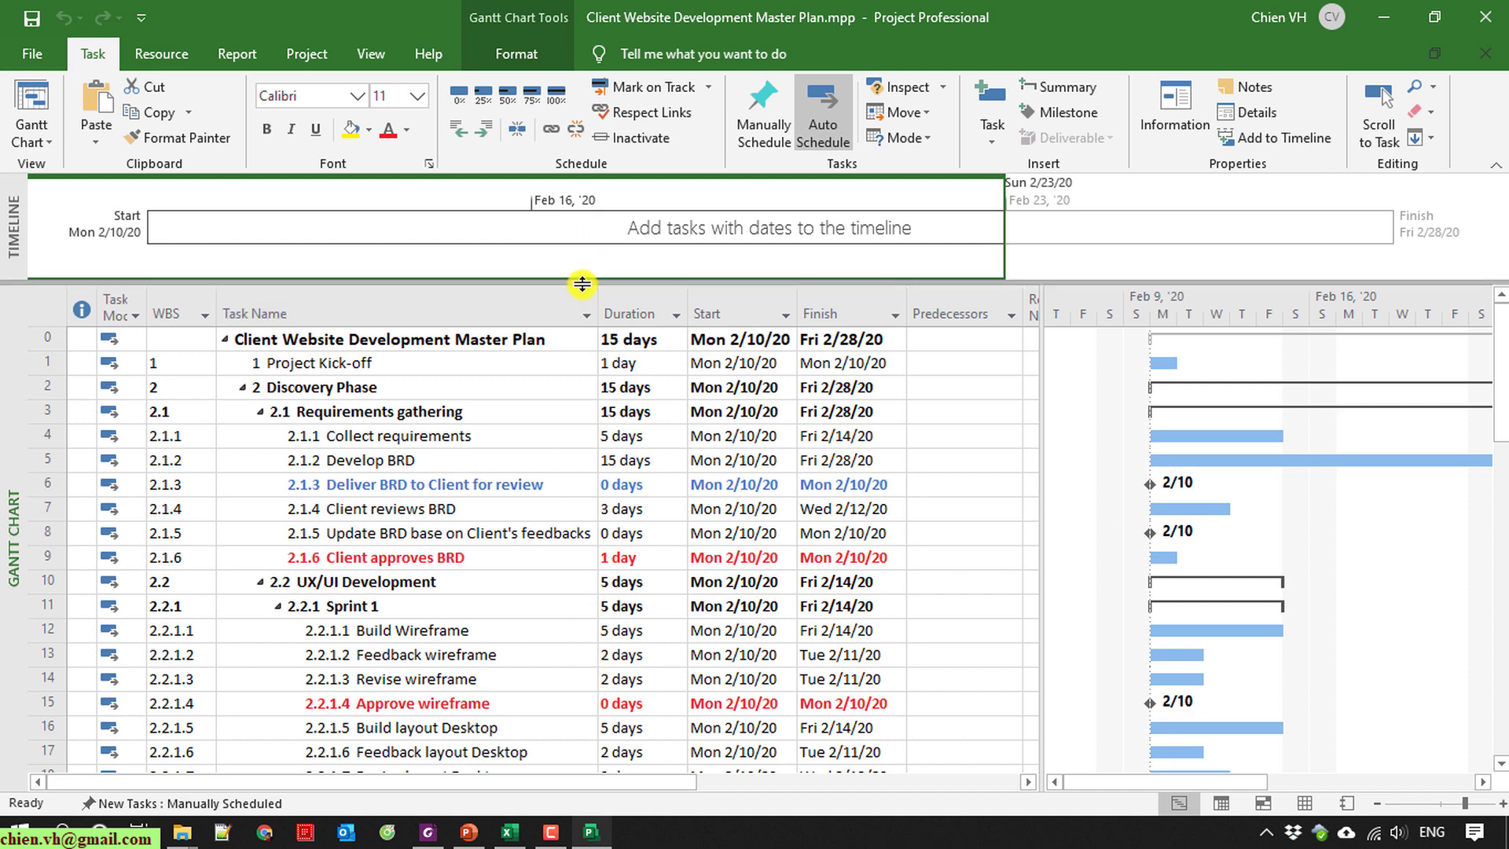
# Enlarge the Timeline area further and make the timeline the active view.
pyautogui.moveTo(575, 324)
pyautogui.mouseDown()
pyautogui.moveTo(575, 372)
pyautogui.moveTo(566, 353)
pyautogui.mouseUp()
pyautogui.click(568, 340)
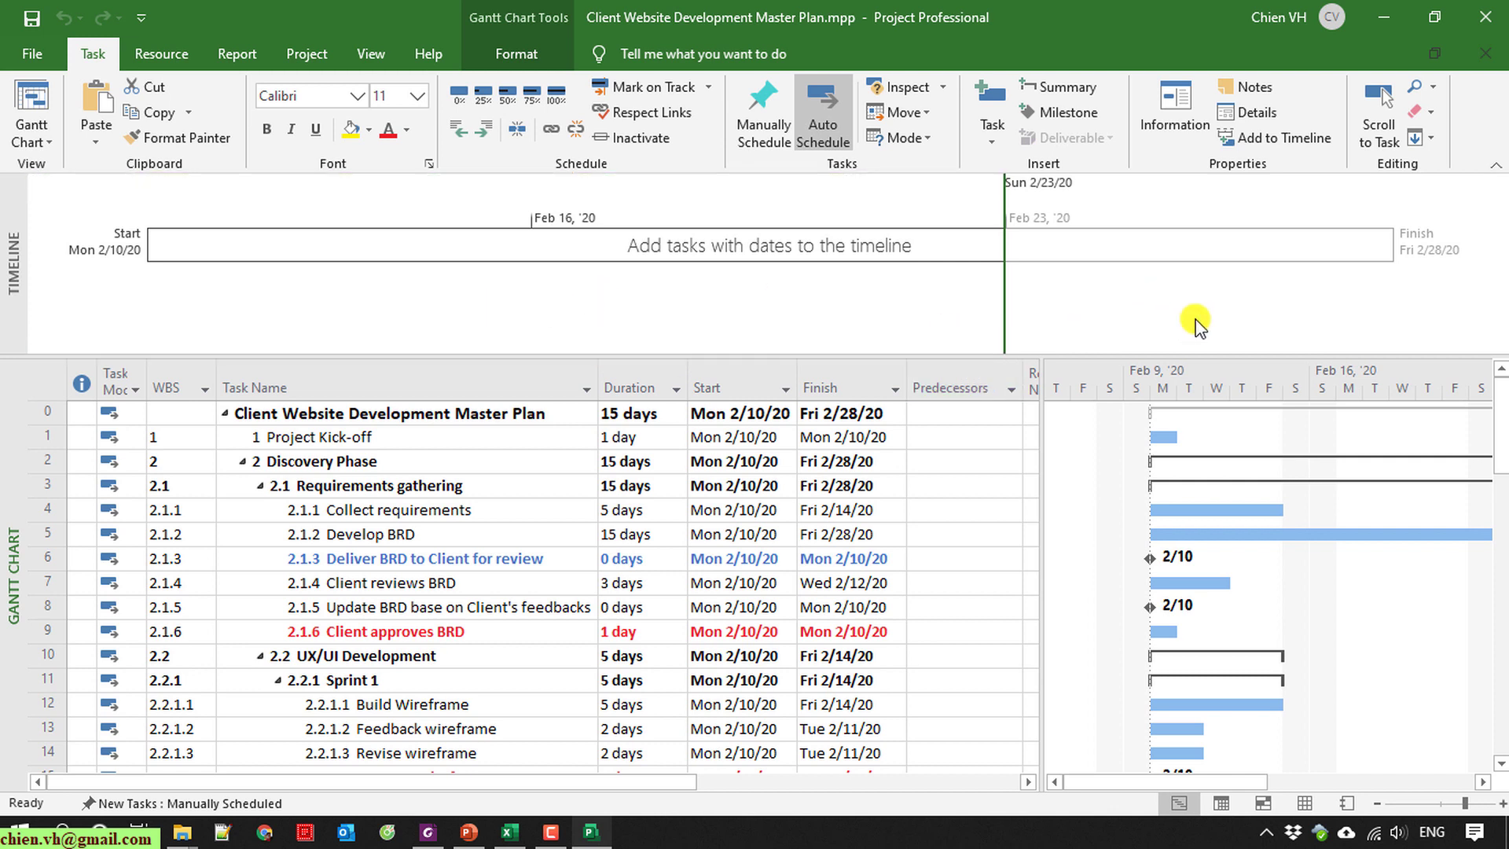
pyautogui.click(1200, 318)
pyautogui.click(1418, 259)
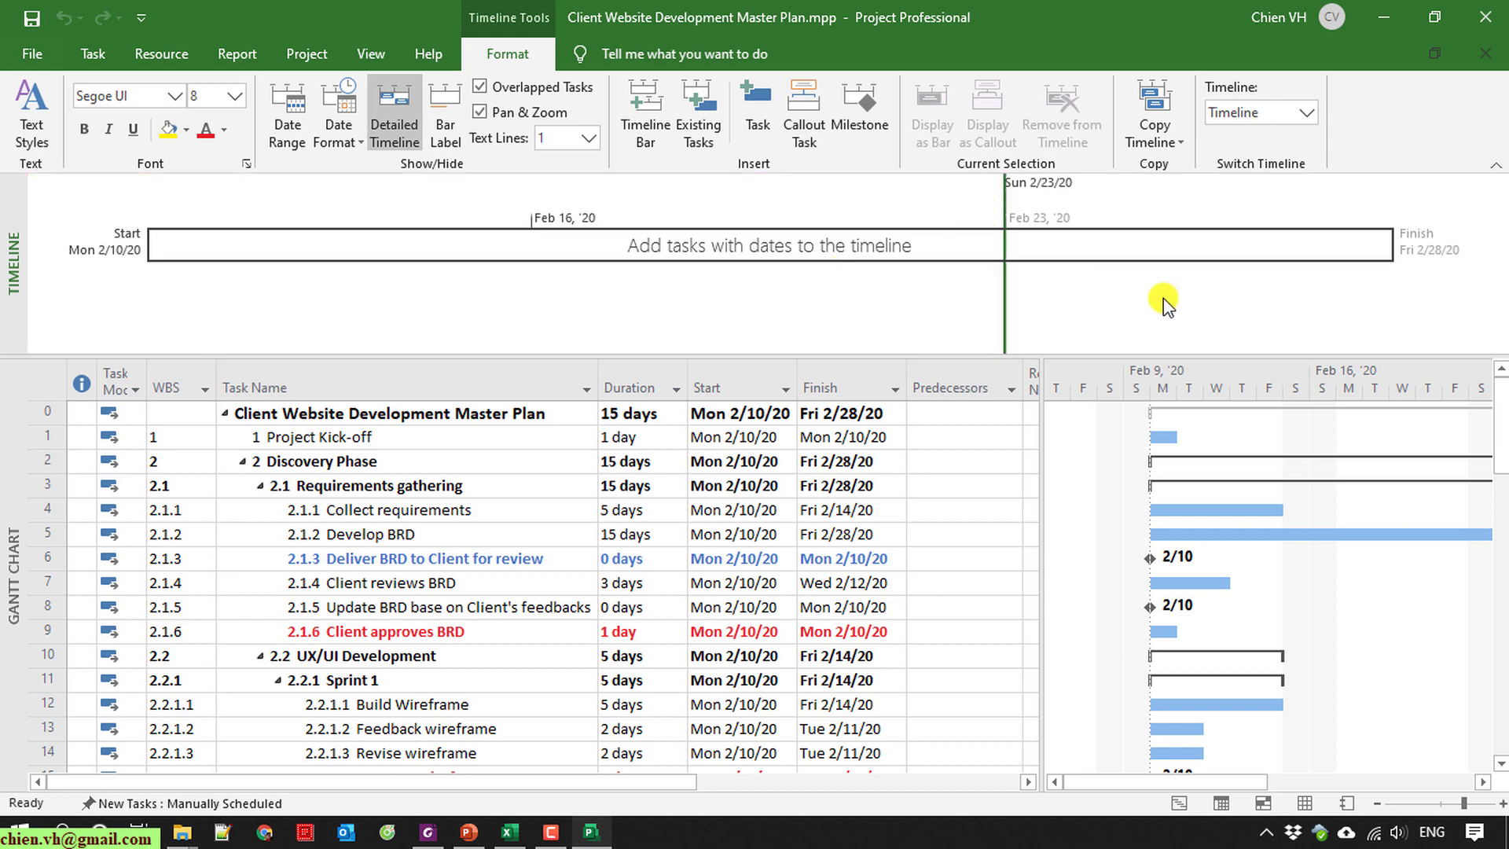
pyautogui.click(558, 224)
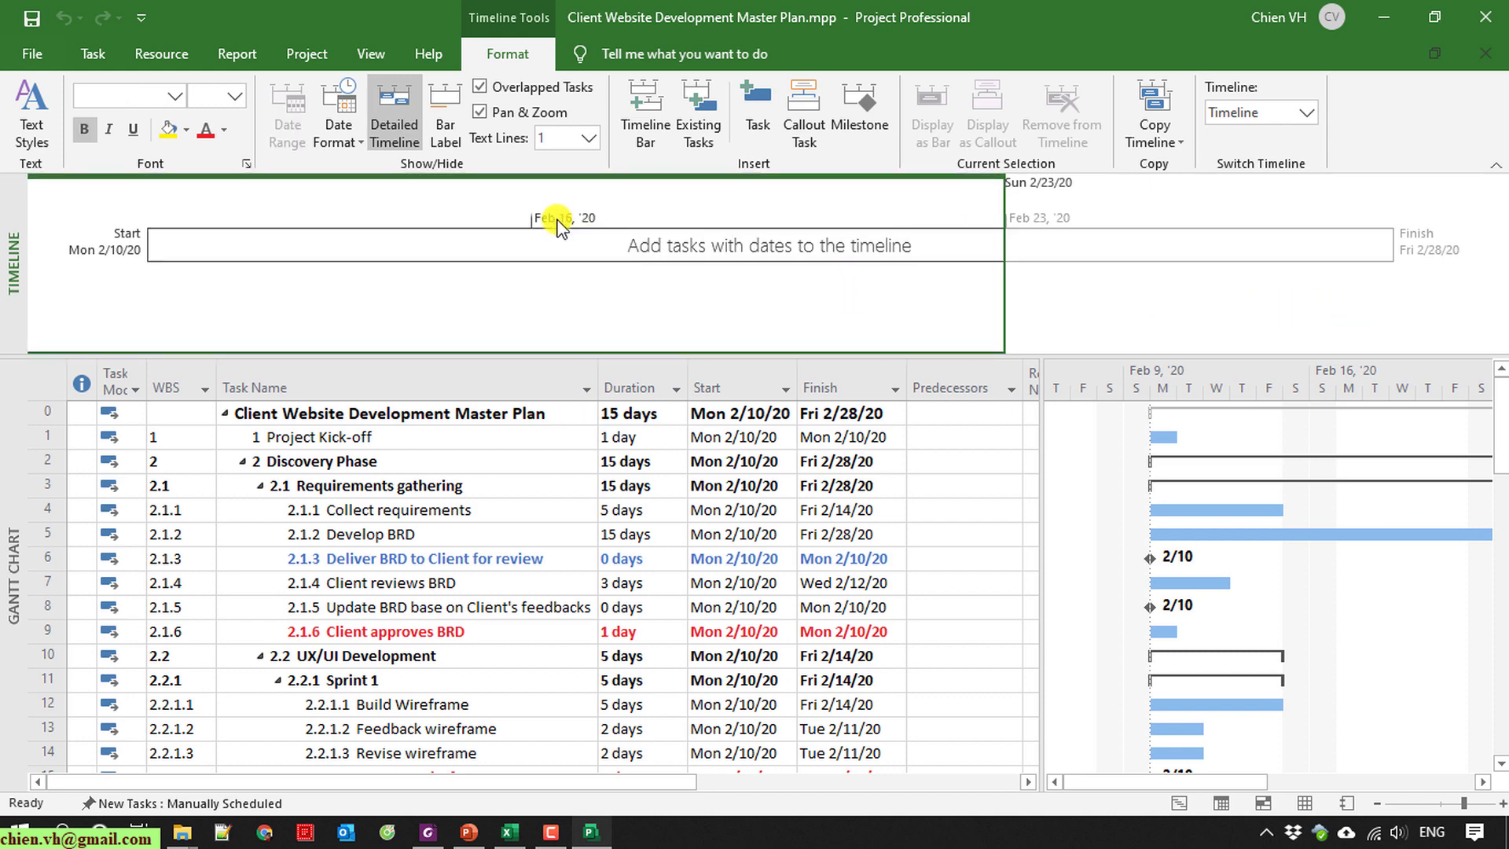
pyautogui.click(594, 426)
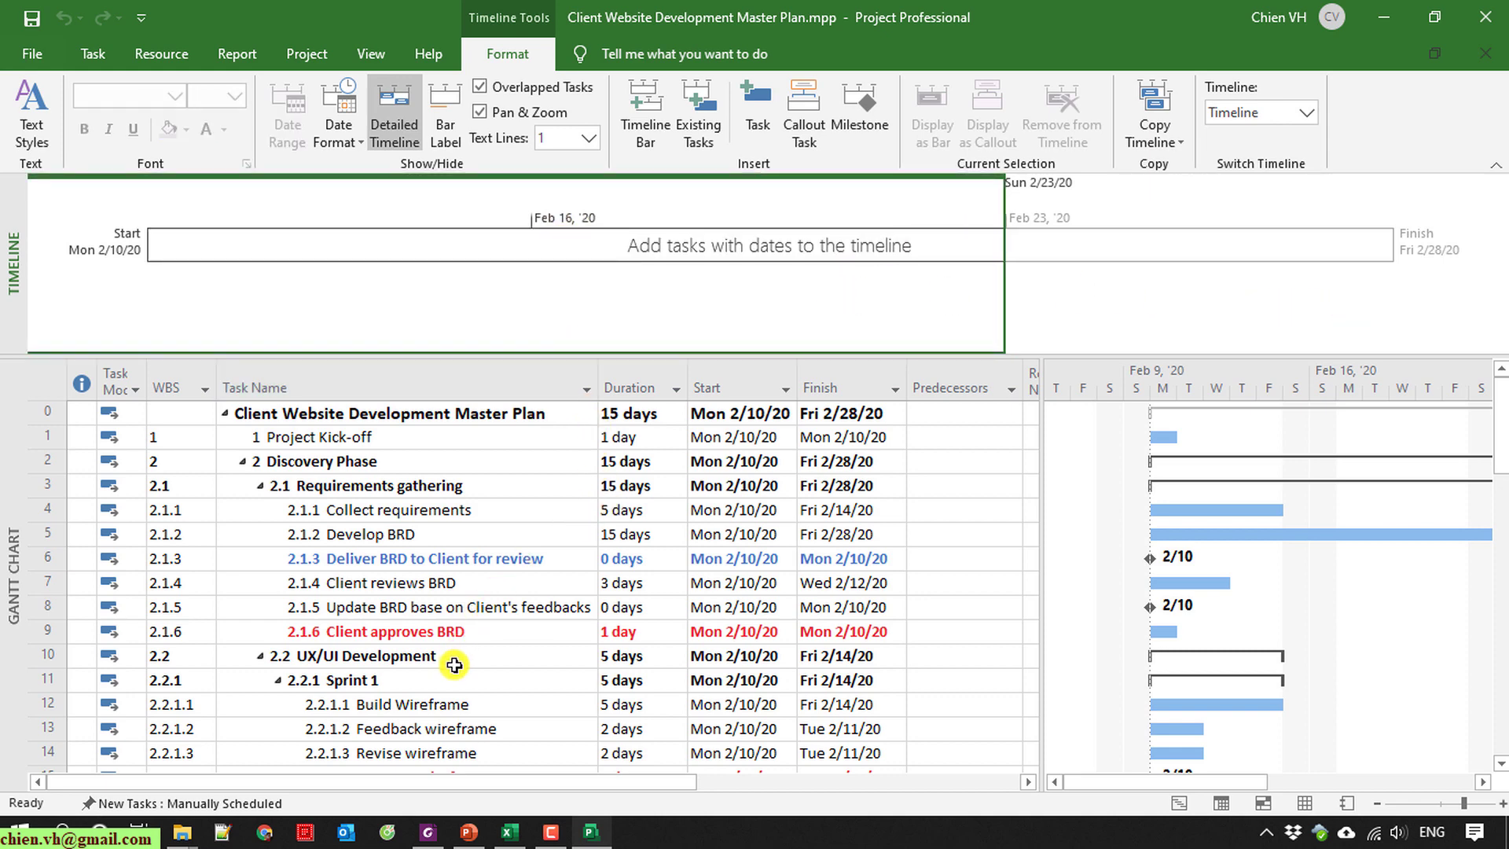
# Examine the durations, dates and milestones of all tasks from the Discovery Phase to Go-live against the timeline.
pyautogui.click(520, 590)
pyautogui.scroll(-2, 519, 597)
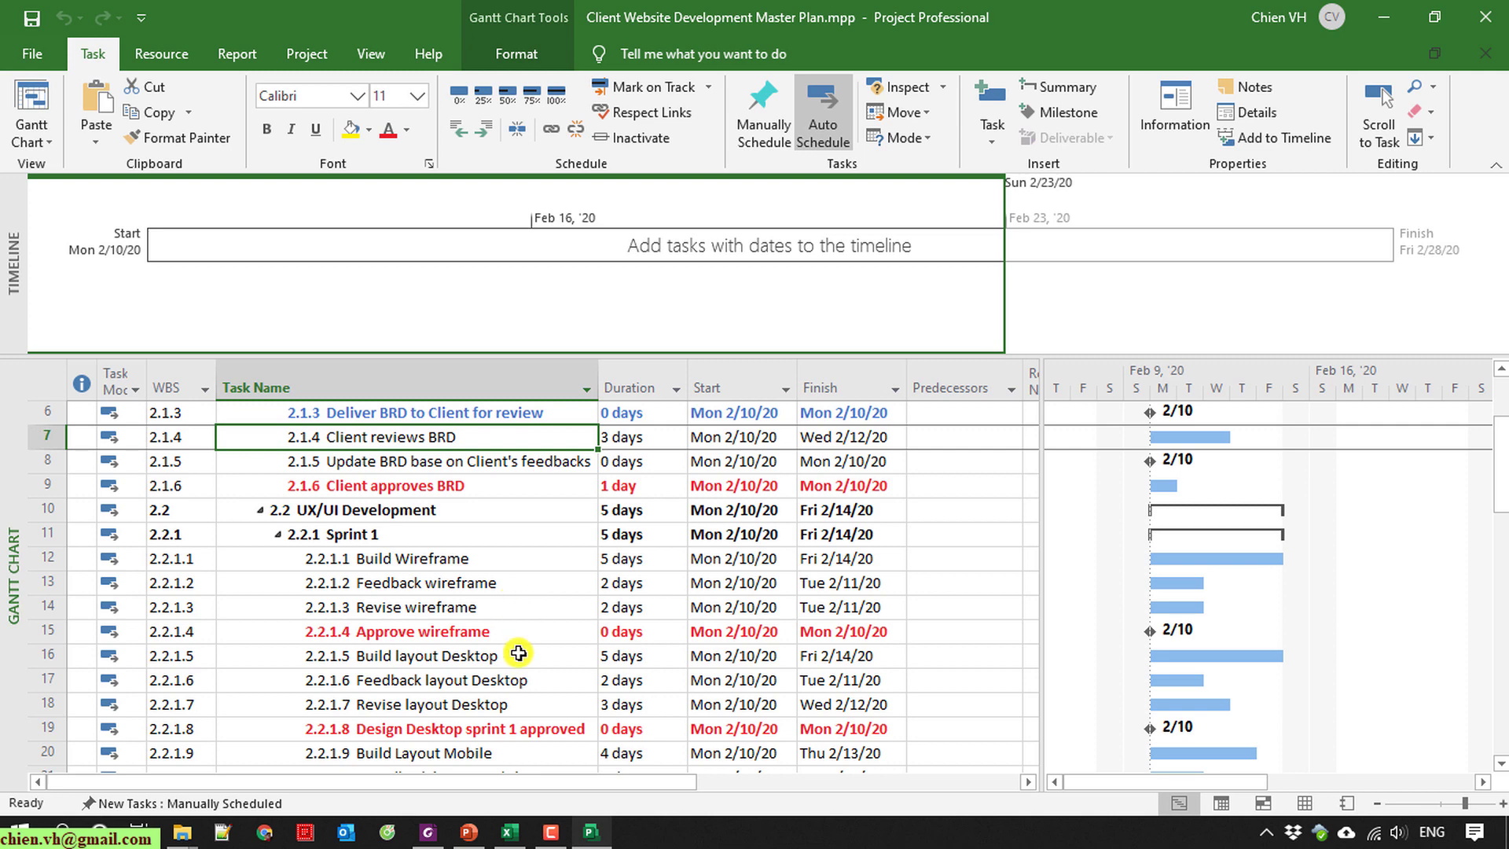
pyautogui.scroll(-5, 519, 654)
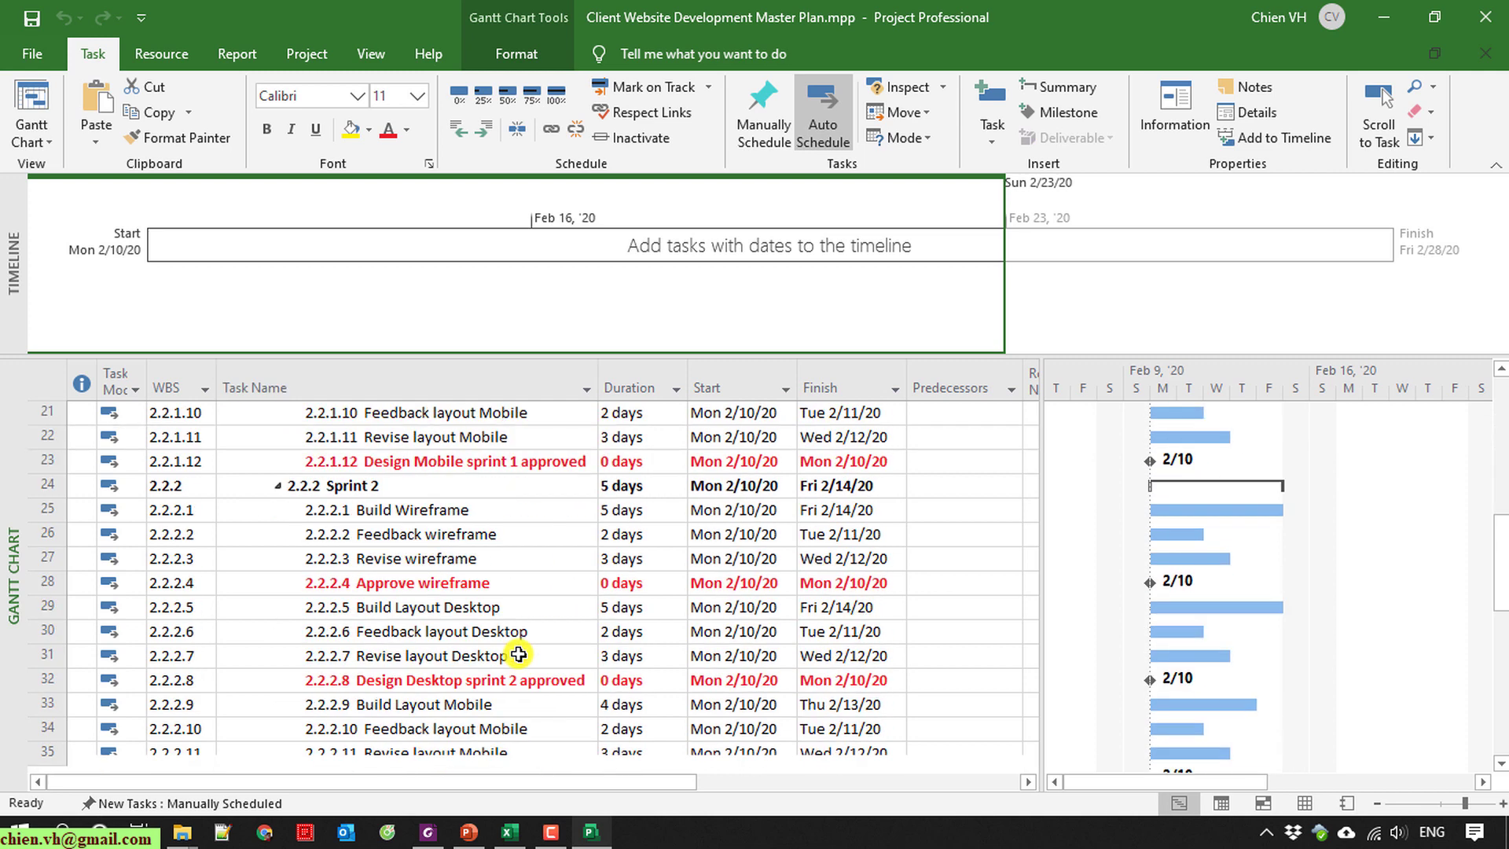
pyautogui.scroll(-5, 518, 653)
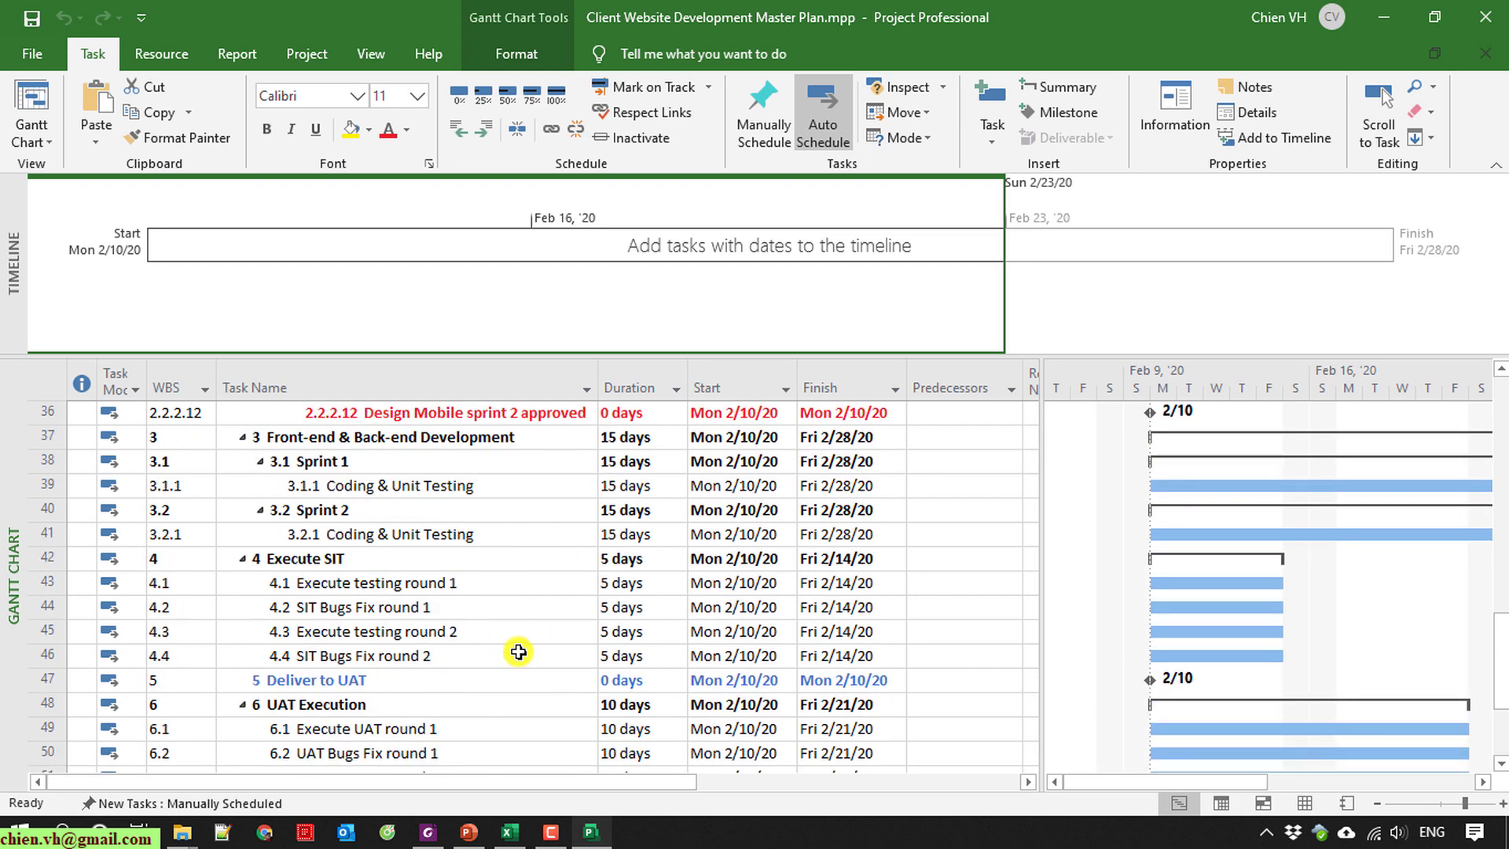
pyautogui.scroll(1, 519, 652)
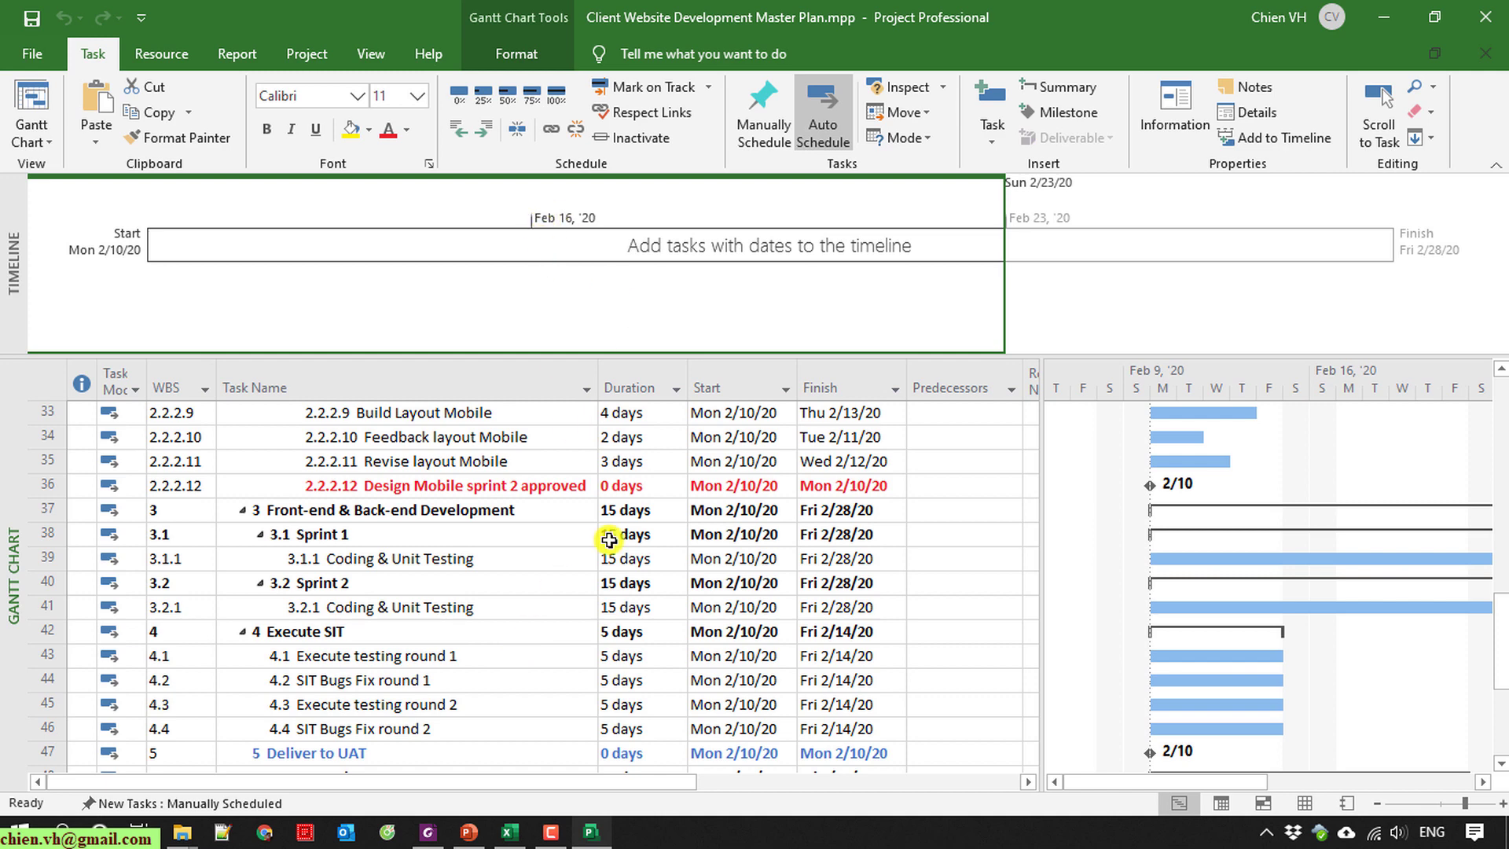
pyautogui.scroll(1, 679, 663)
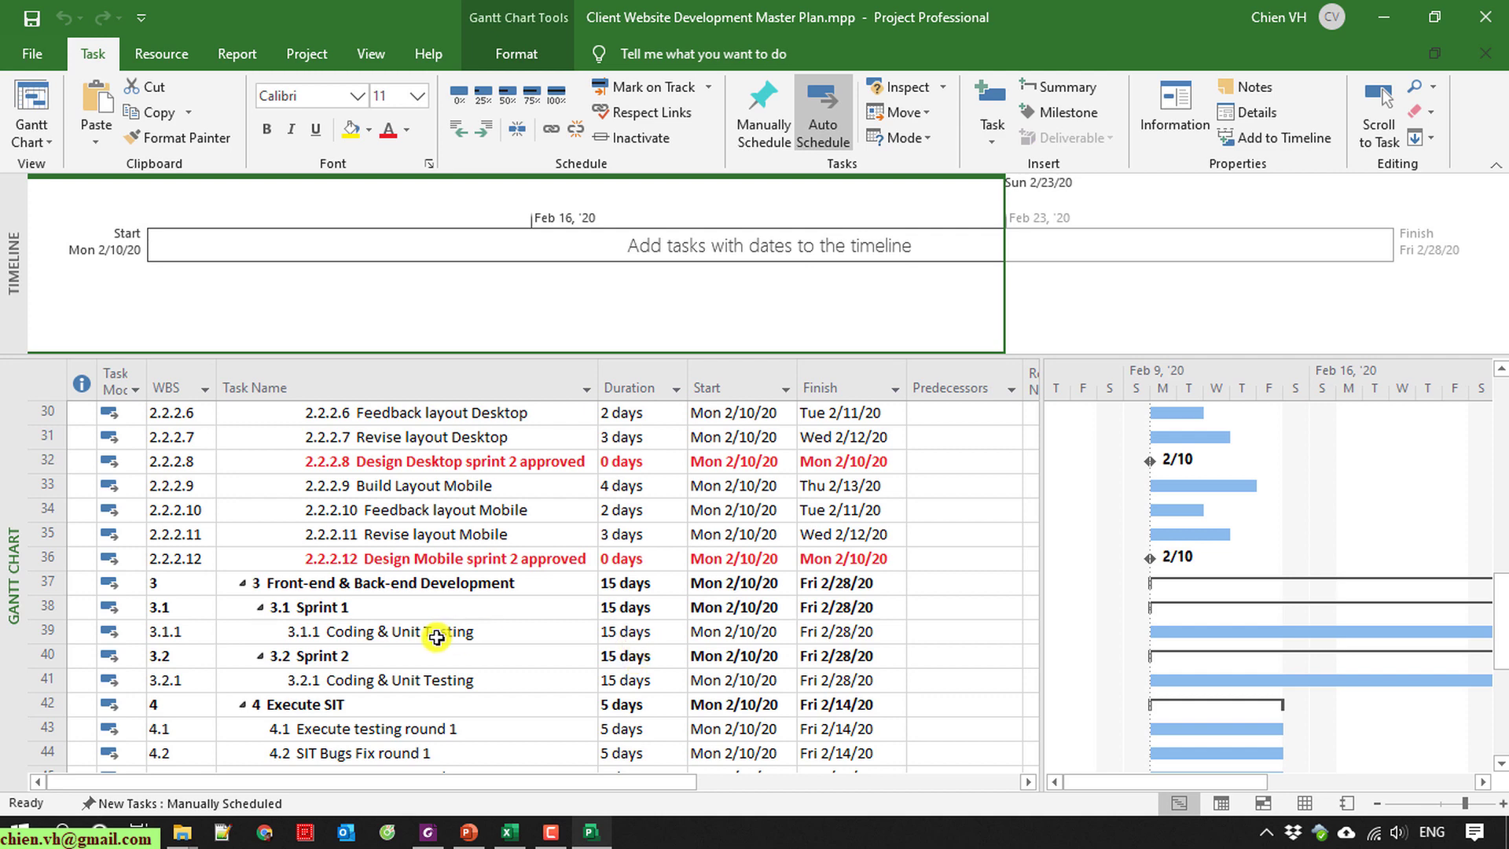
pyautogui.scroll(-4, 434, 631)
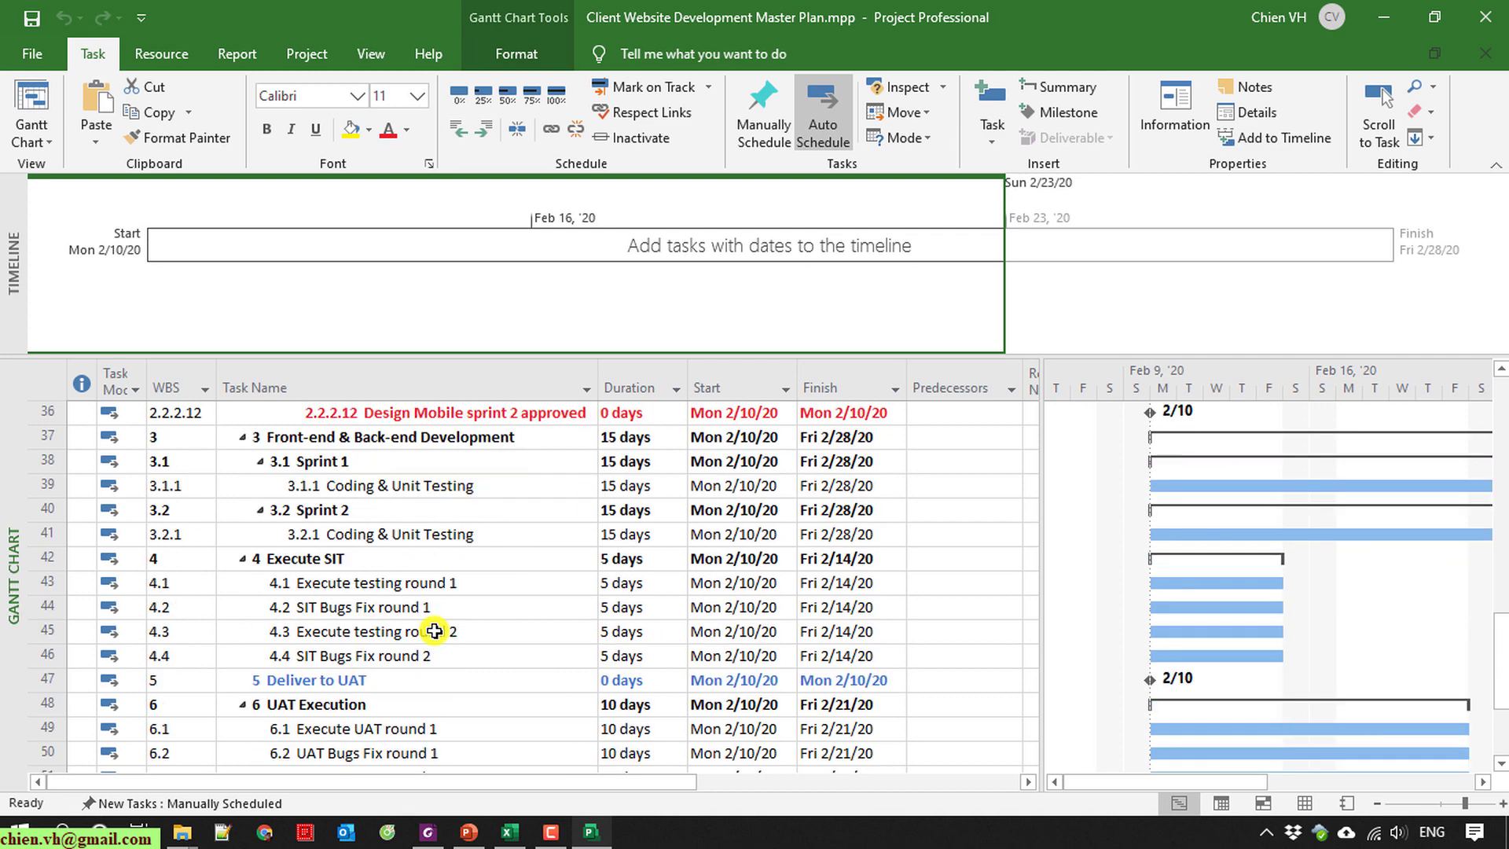
pyautogui.scroll(-2, 434, 631)
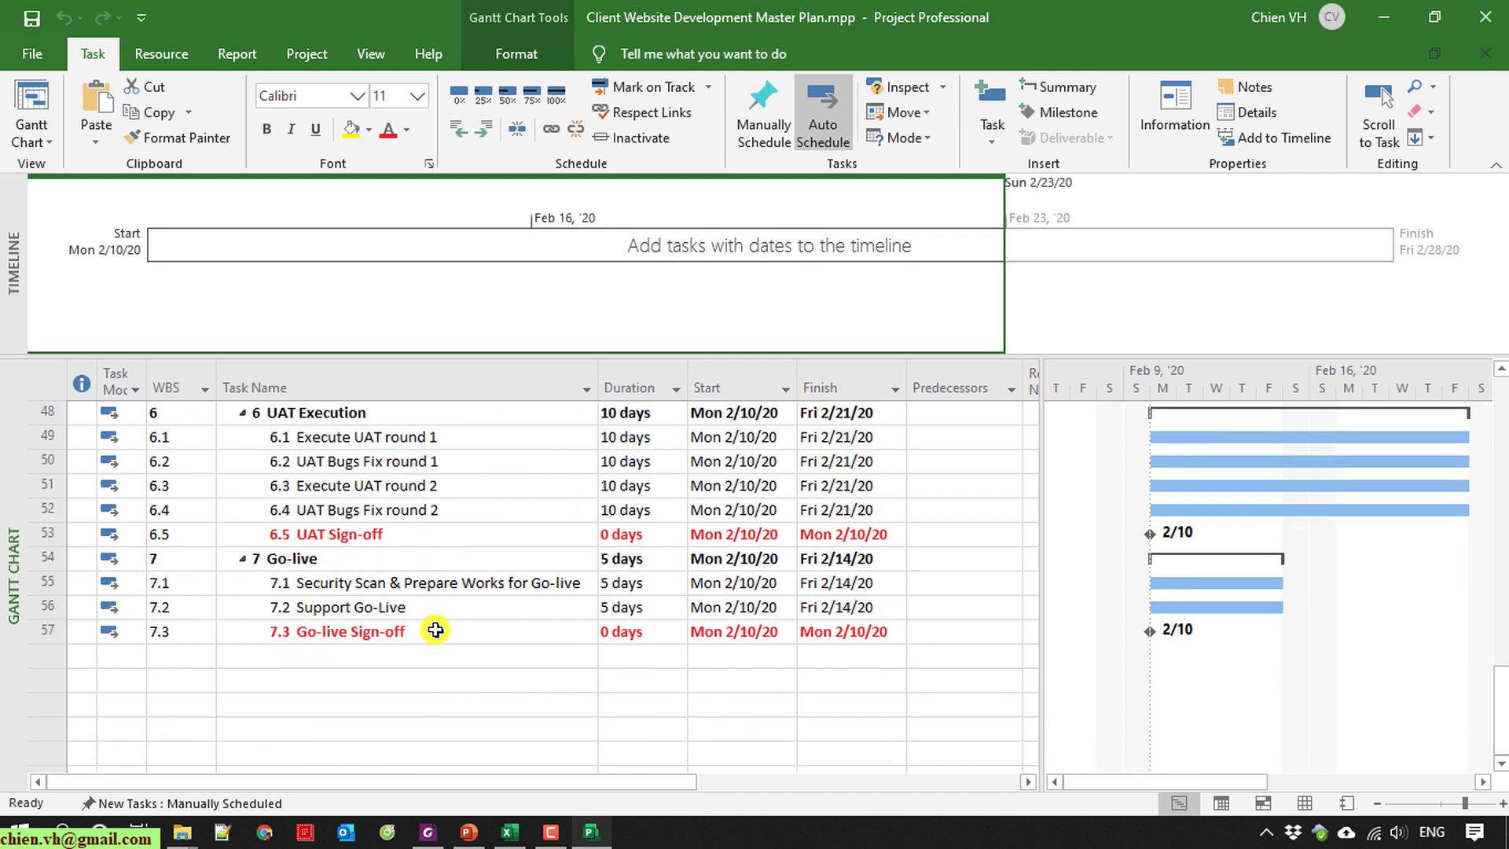
pyautogui.scroll(8, 435, 631)
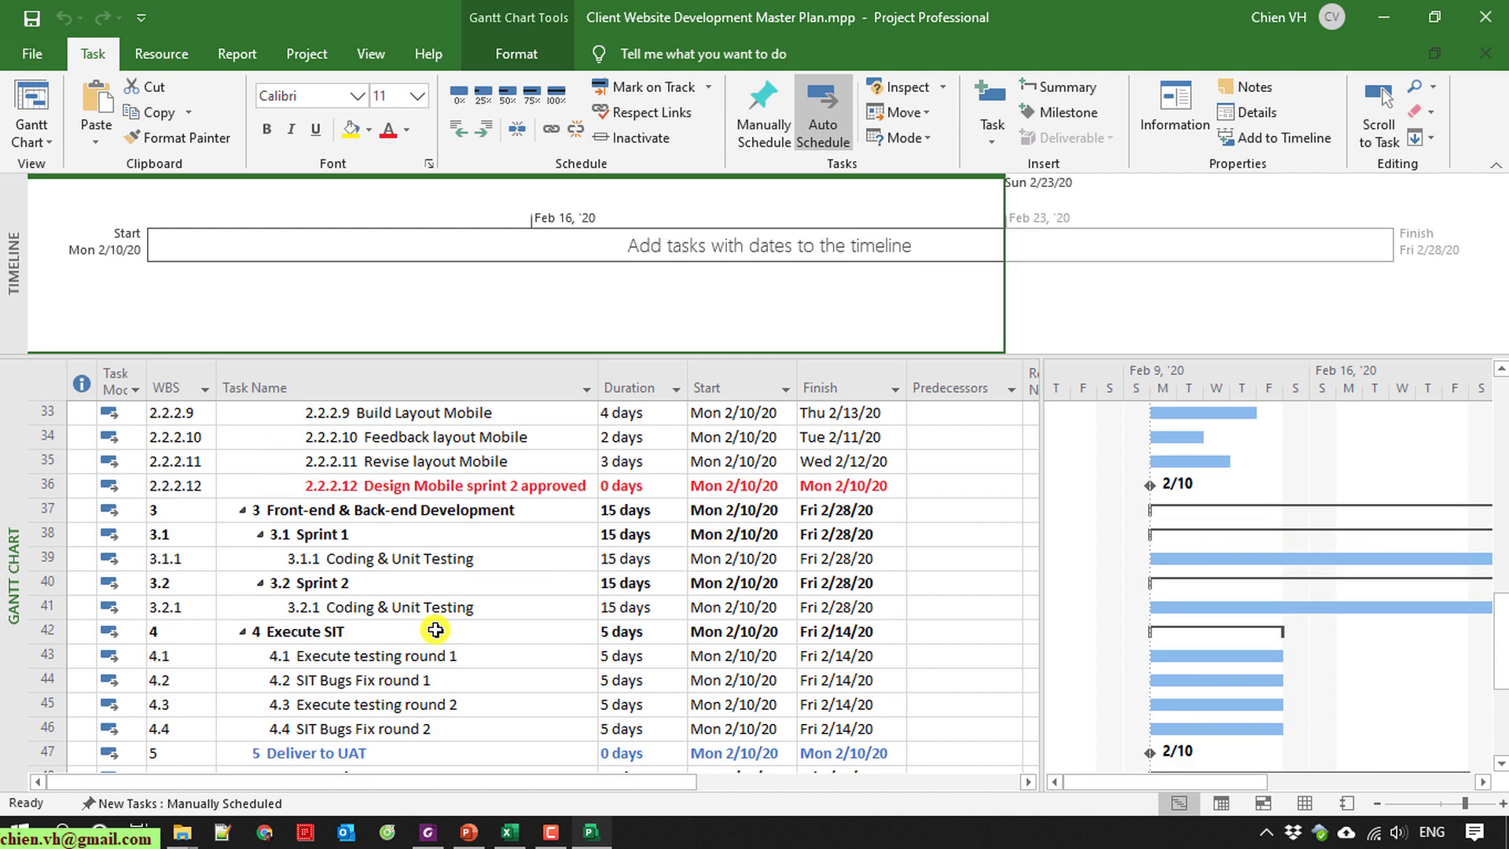
pyautogui.scroll(8, 435, 631)
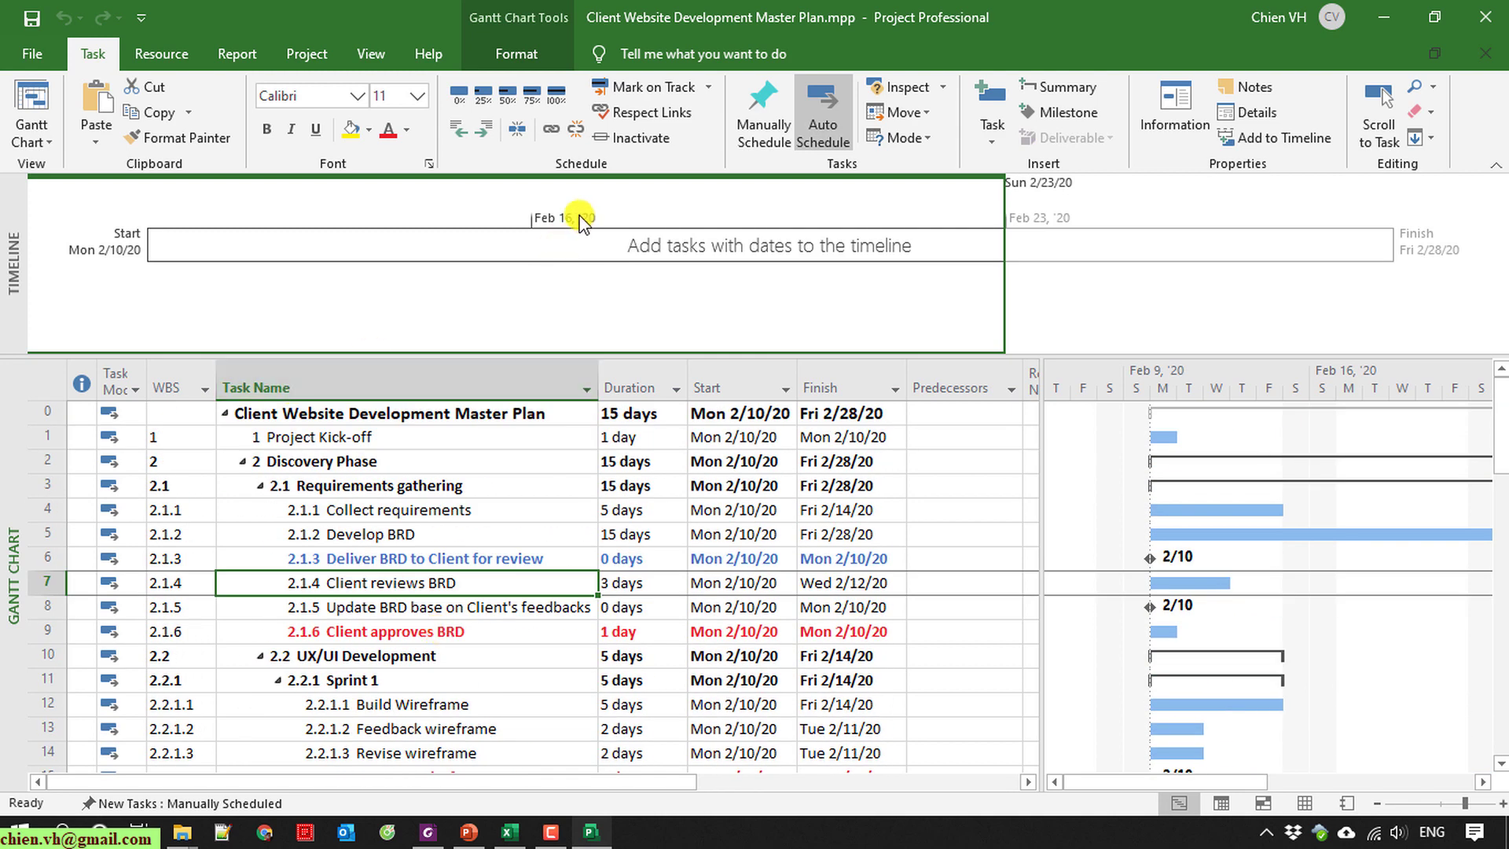
pyautogui.click(536, 215)
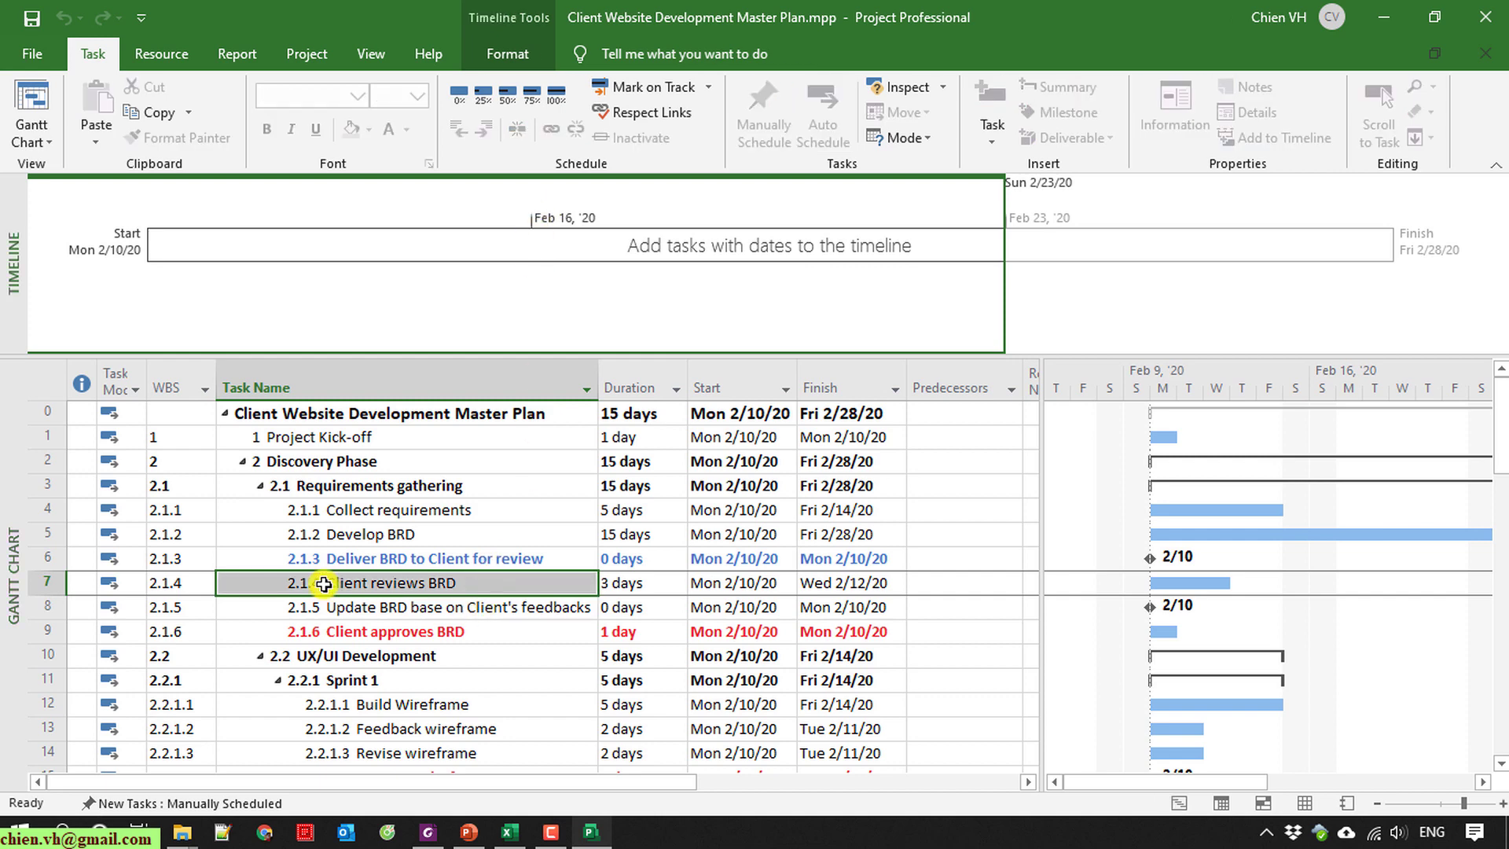
# Add the milestone Deliver BRD to Client for review to the timeline.
pyautogui.click(339, 560)
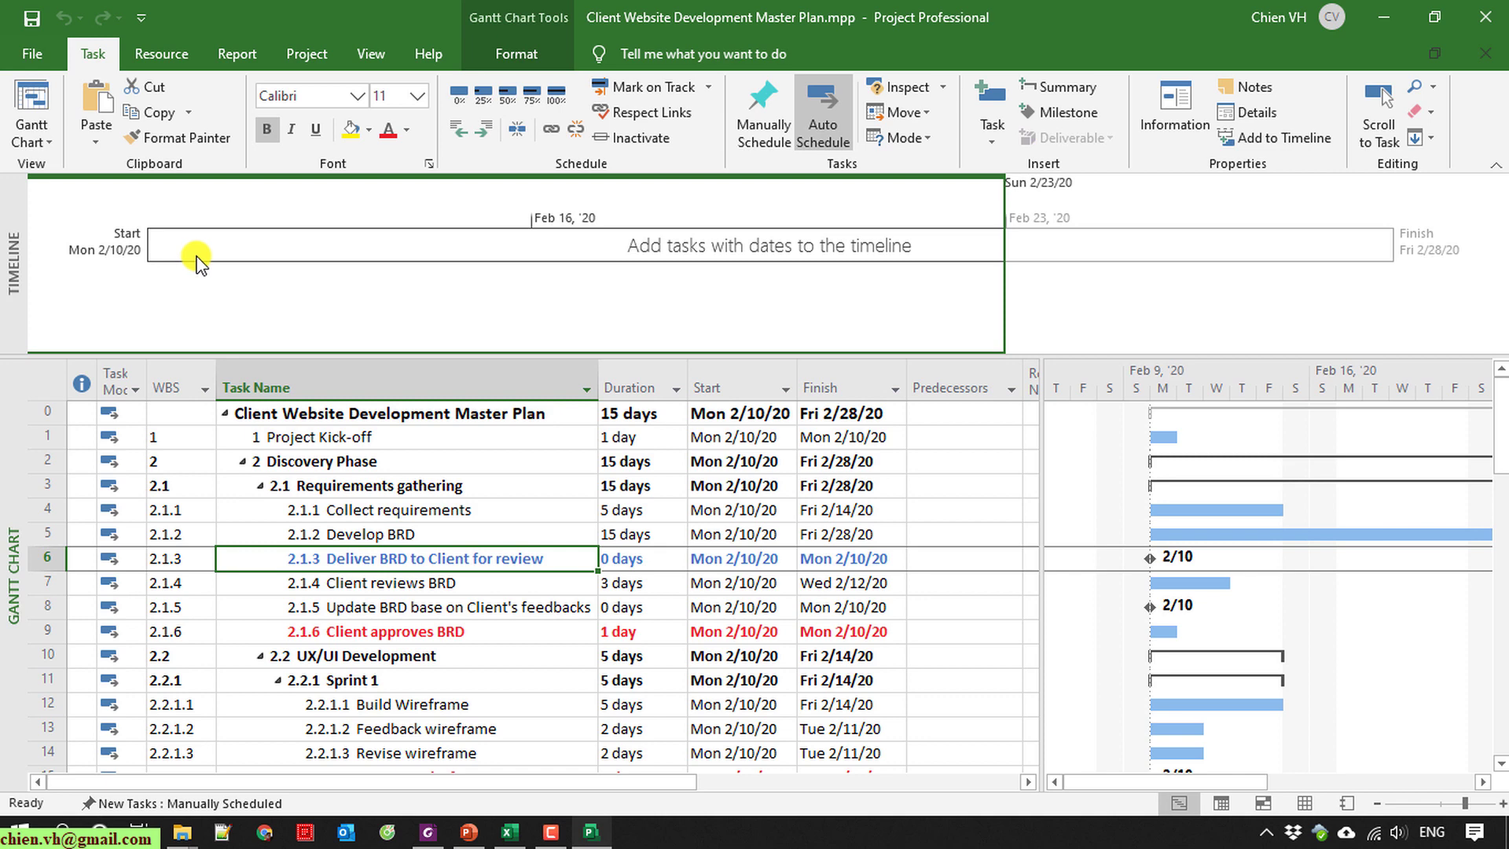
pyautogui.rightClick(390, 555)
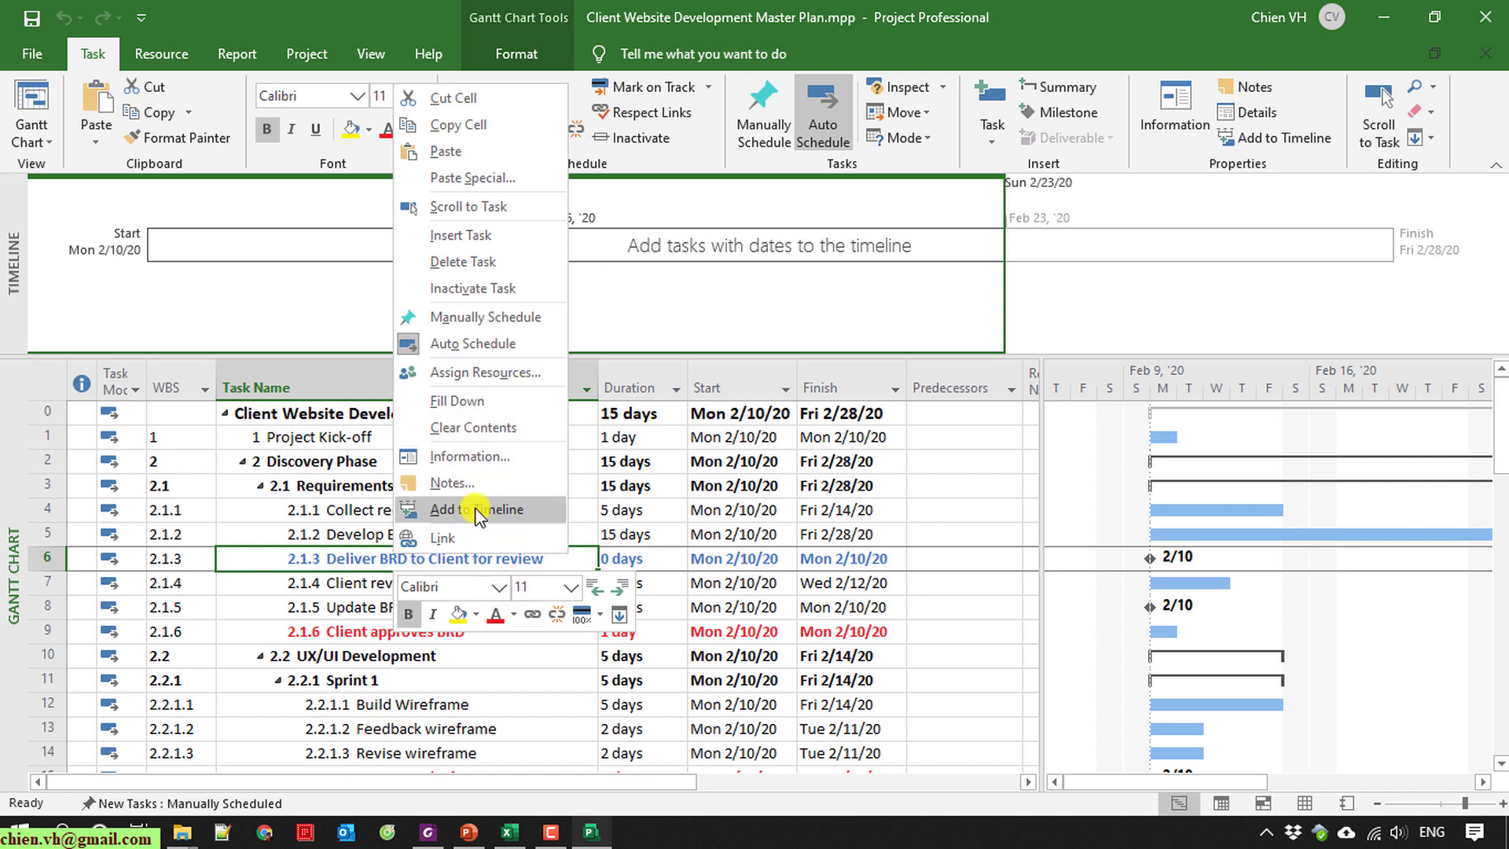
pyautogui.press('Escape')
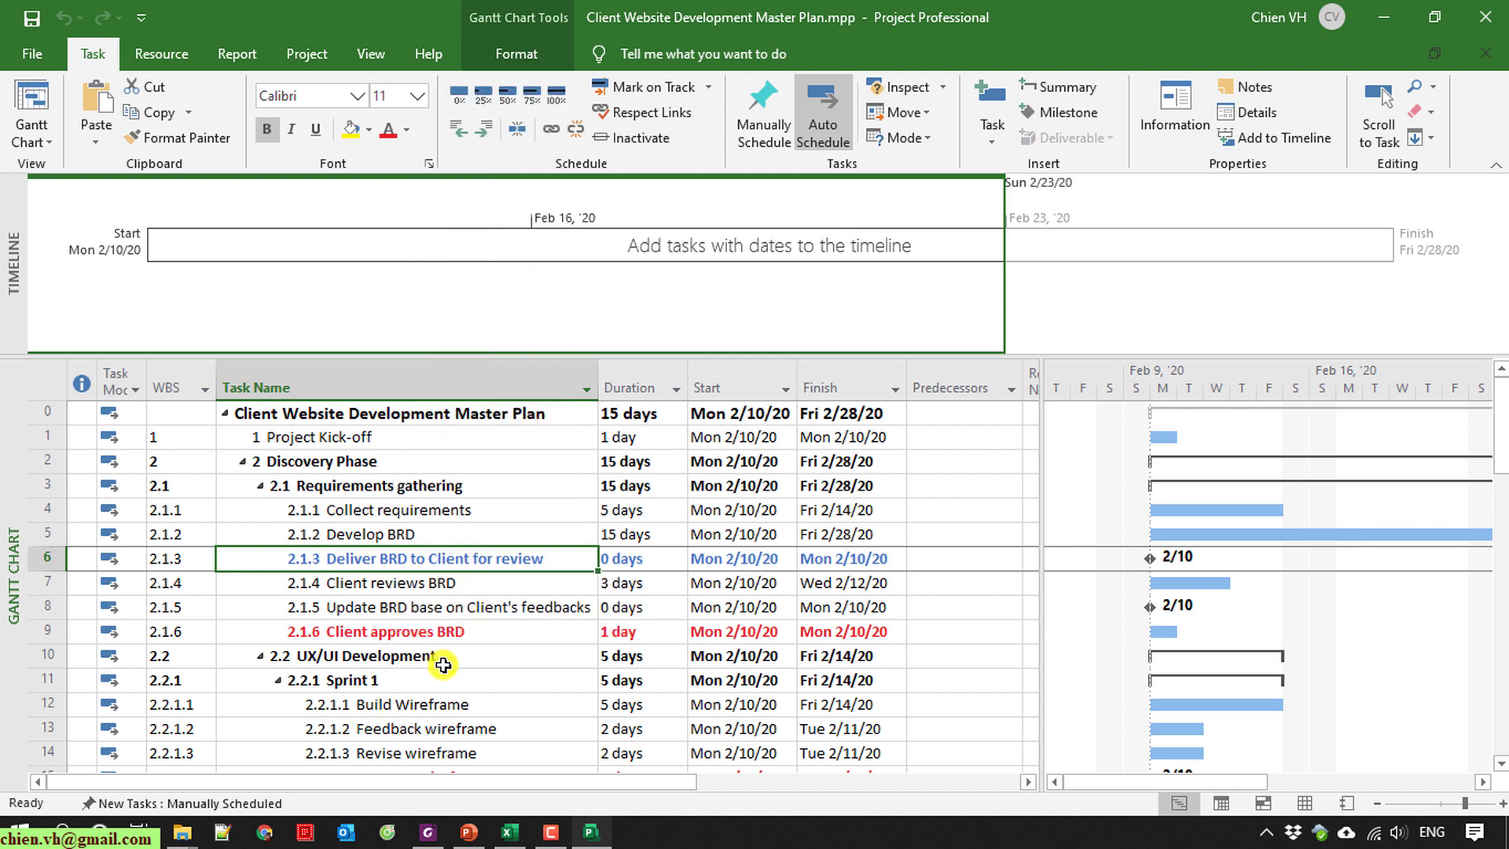
pyautogui.click(417, 656)
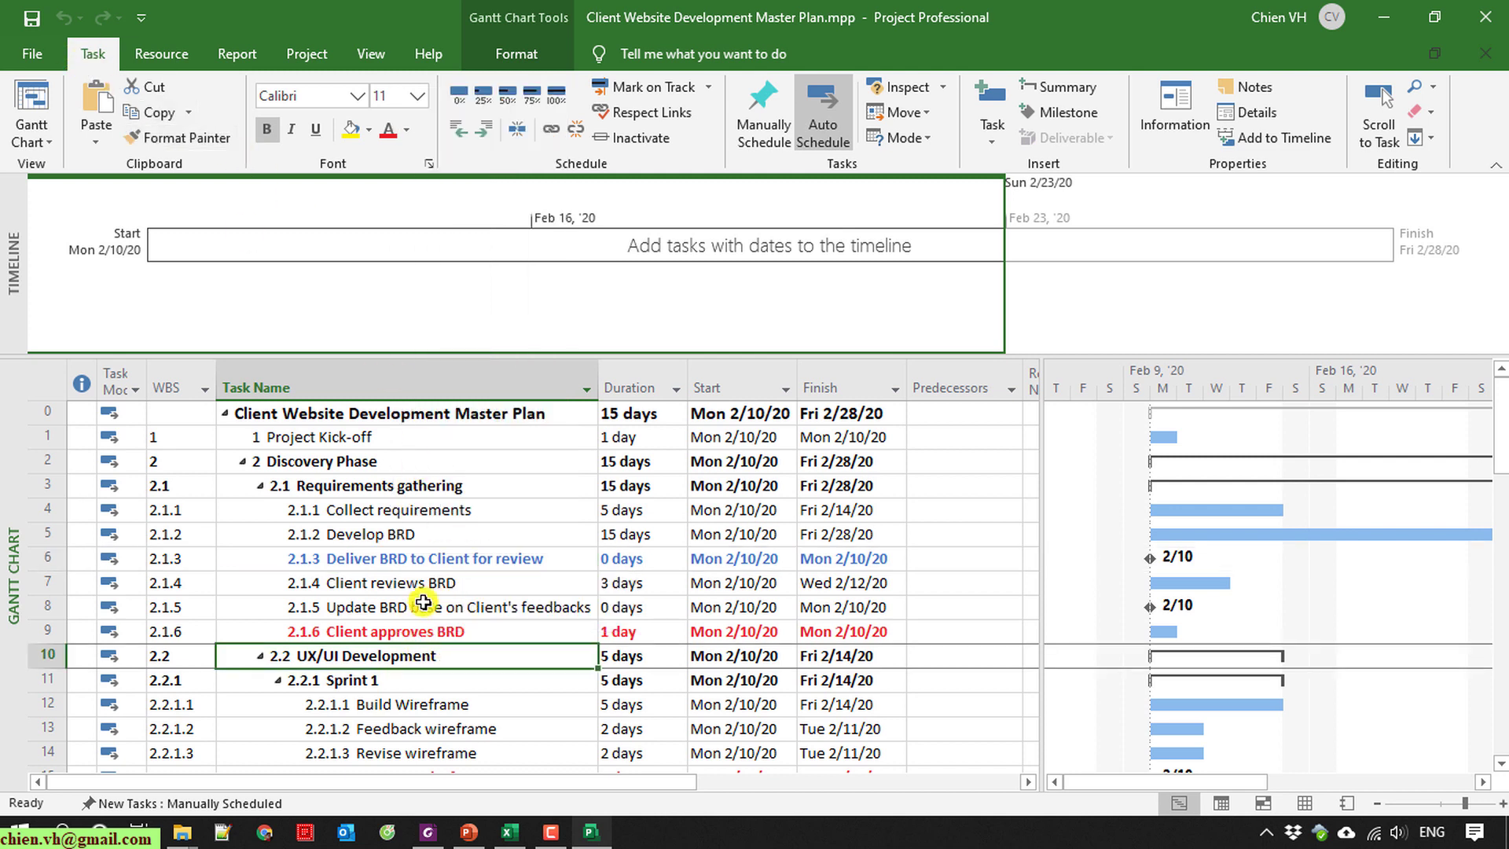
pyautogui.click(455, 557)
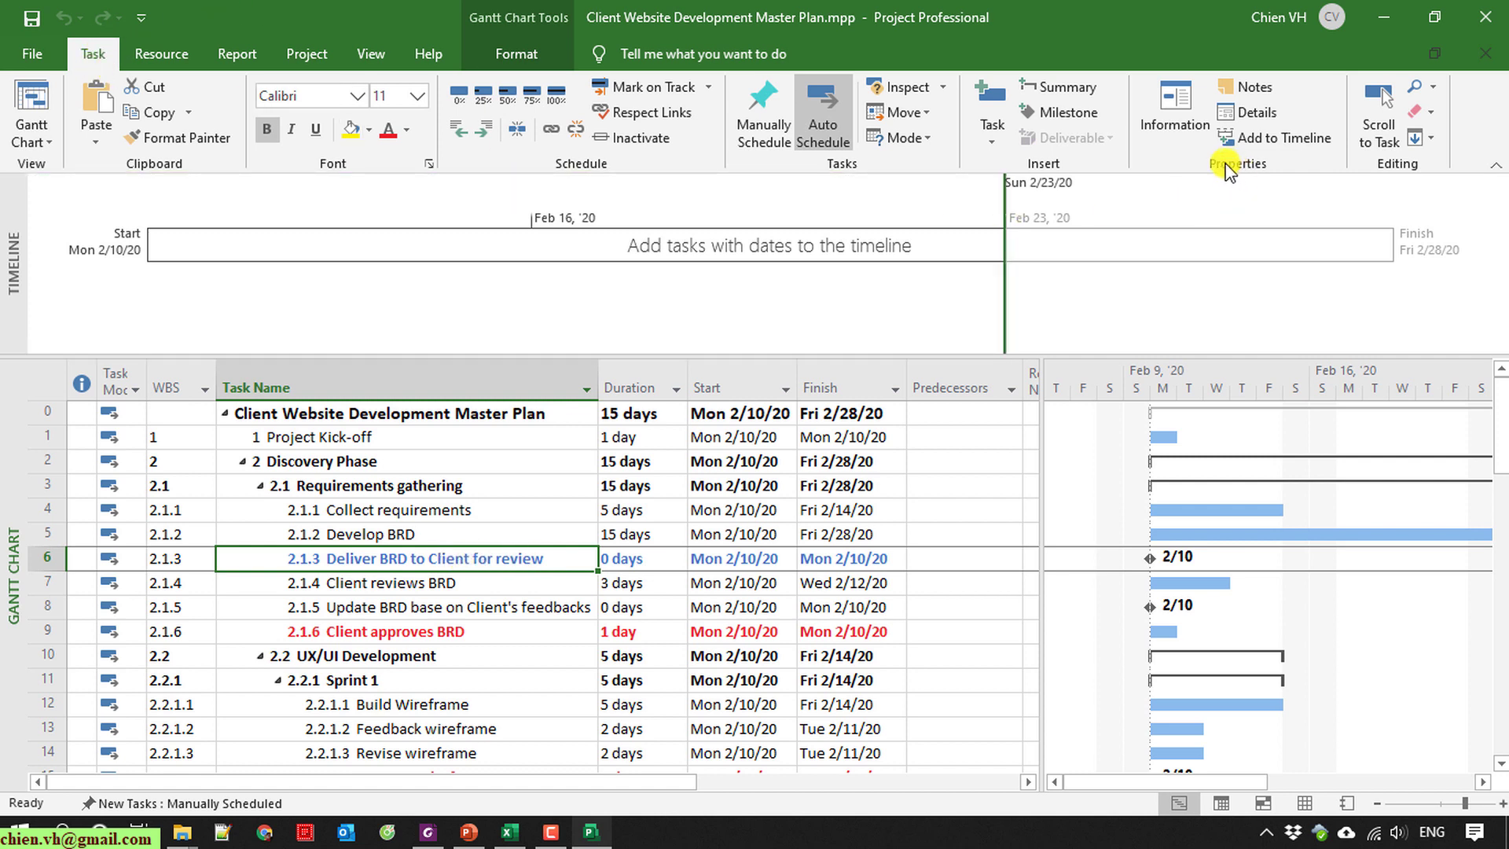
pyautogui.click(1286, 135)
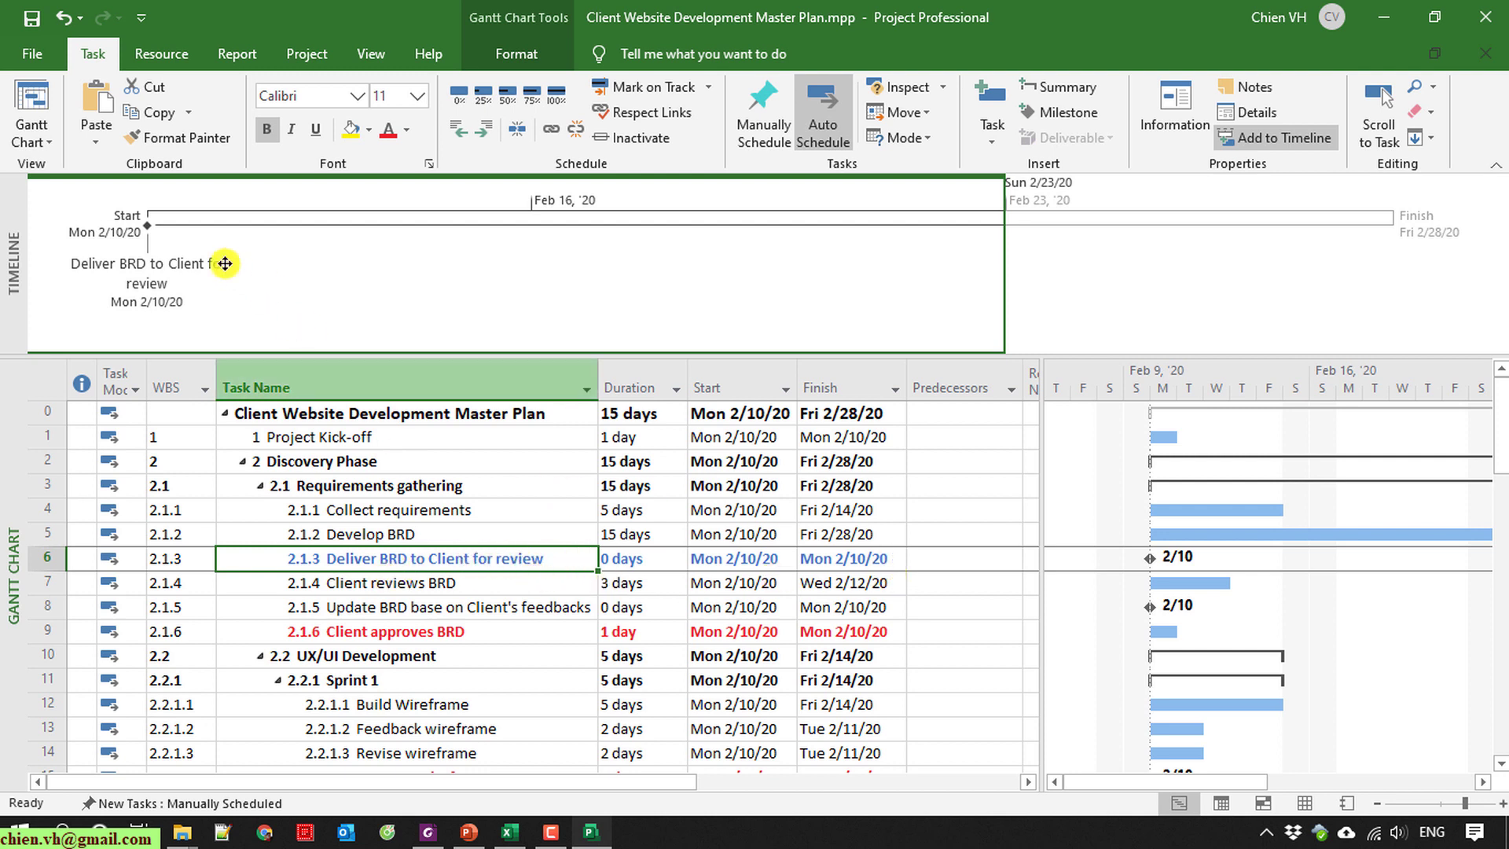
pyautogui.moveTo(146, 227)
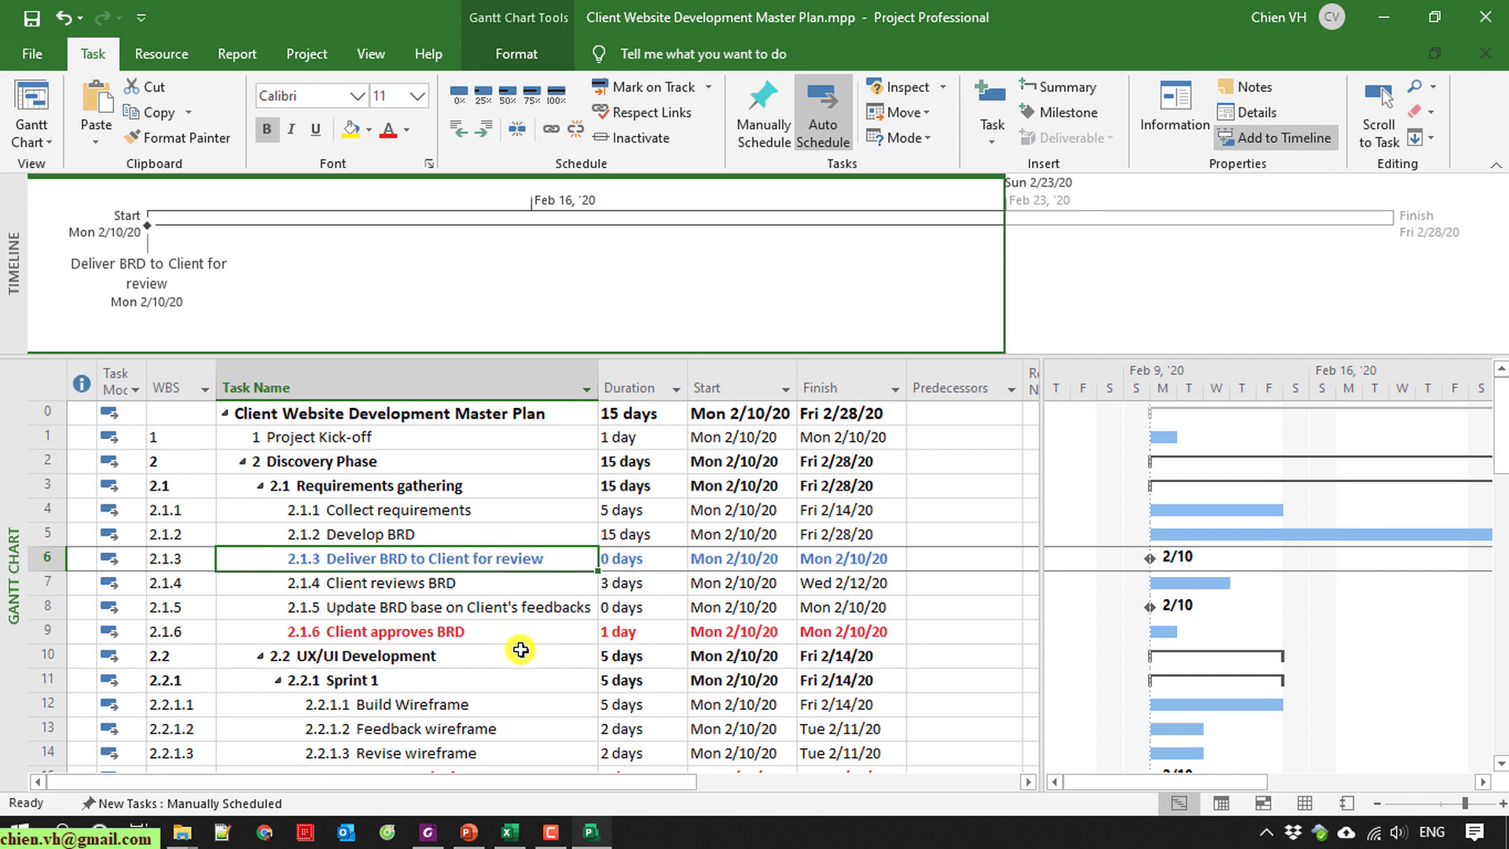
# Examine the remaining milestones in the task list, from the sprint approvals through Deliver to UAT to Go-live Sign-off.
pyautogui.scroll(-7, 520, 649)
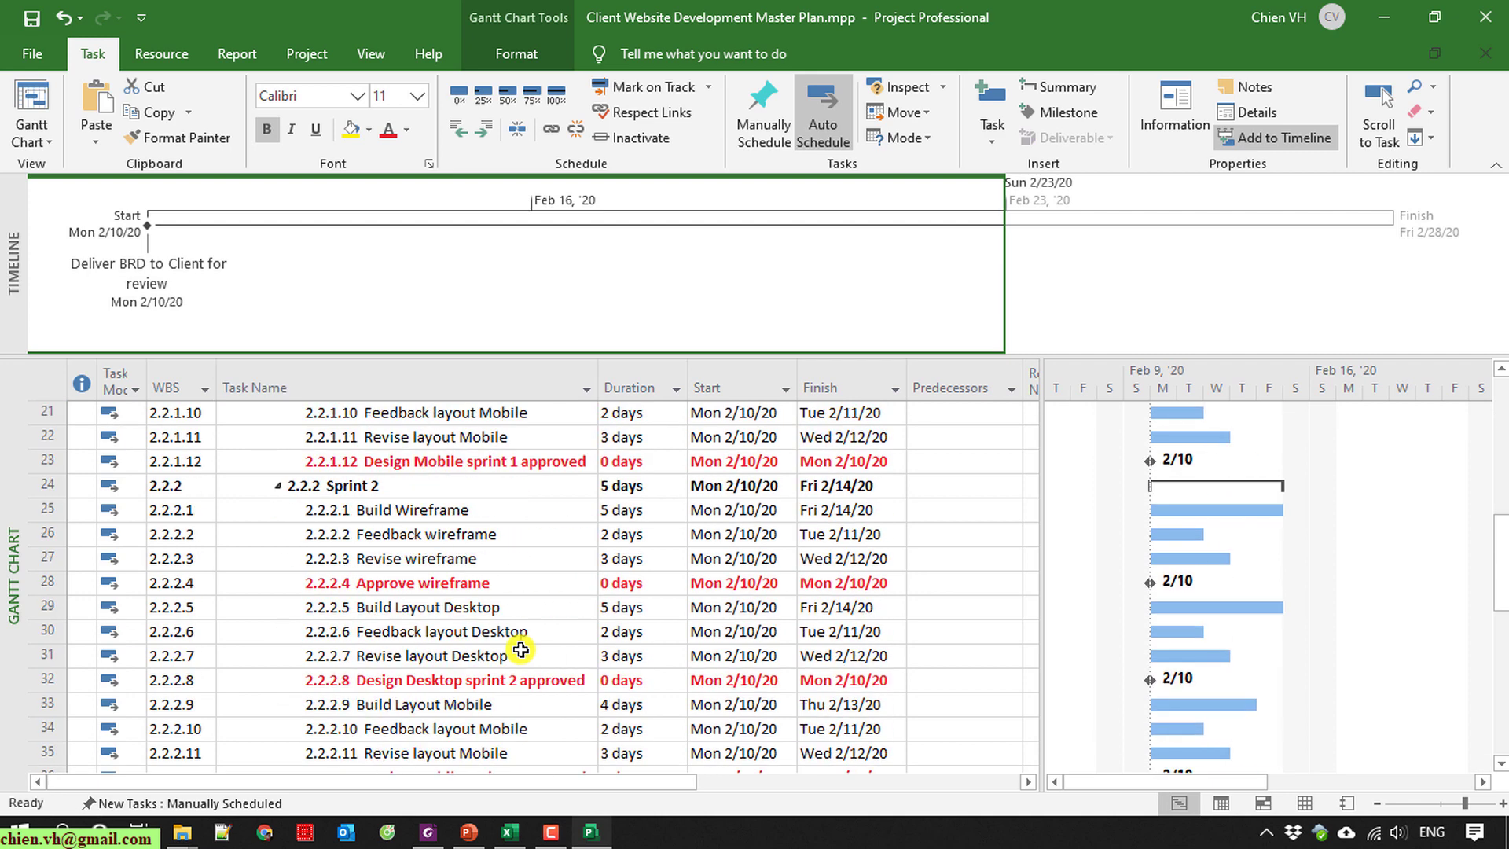
pyautogui.scroll(-4, 520, 649)
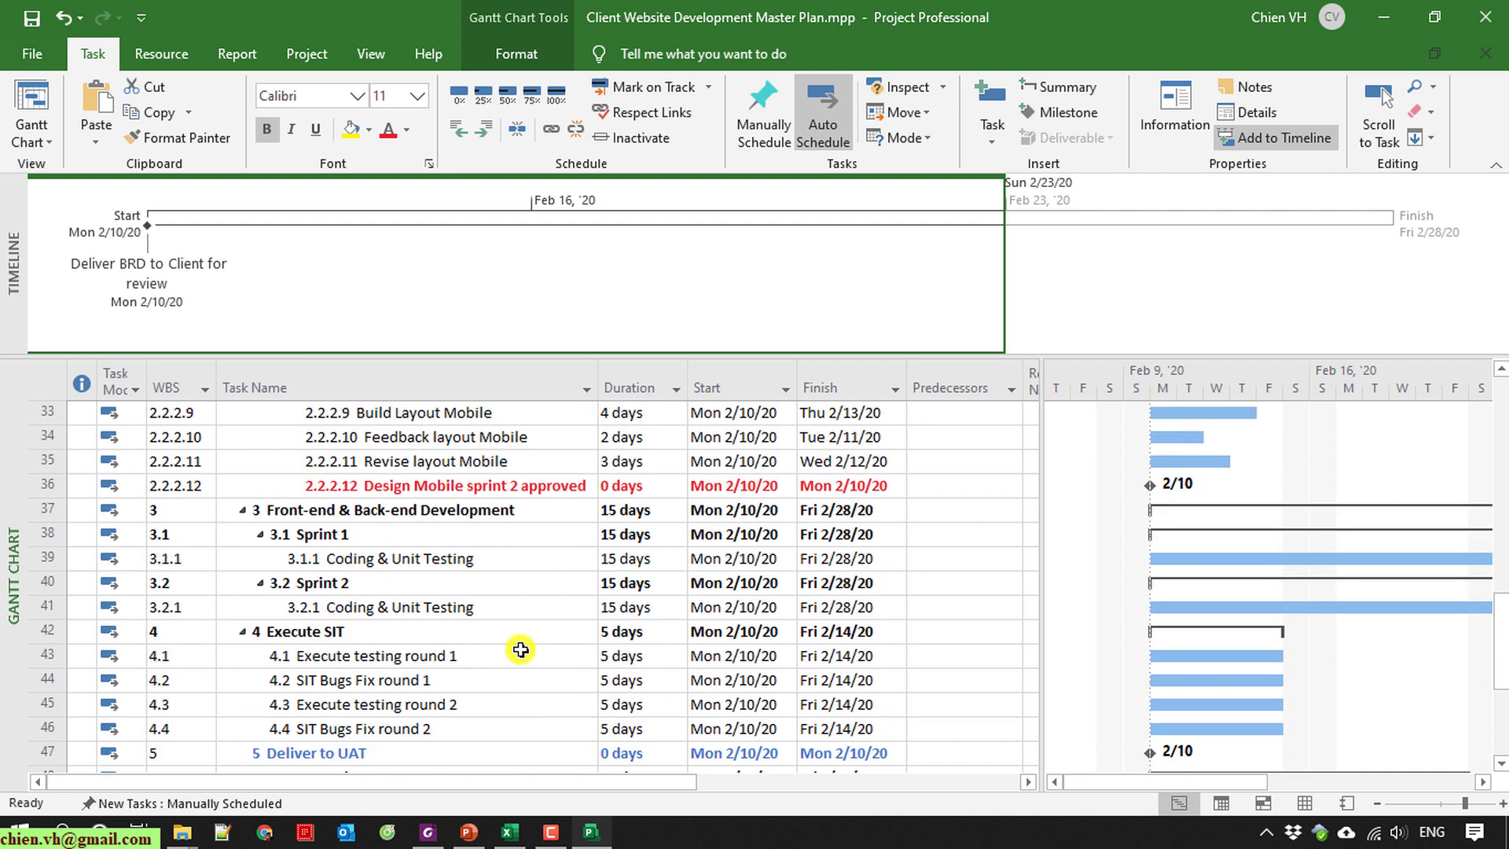
pyautogui.scroll(-1, 520, 649)
pyautogui.click(355, 677)
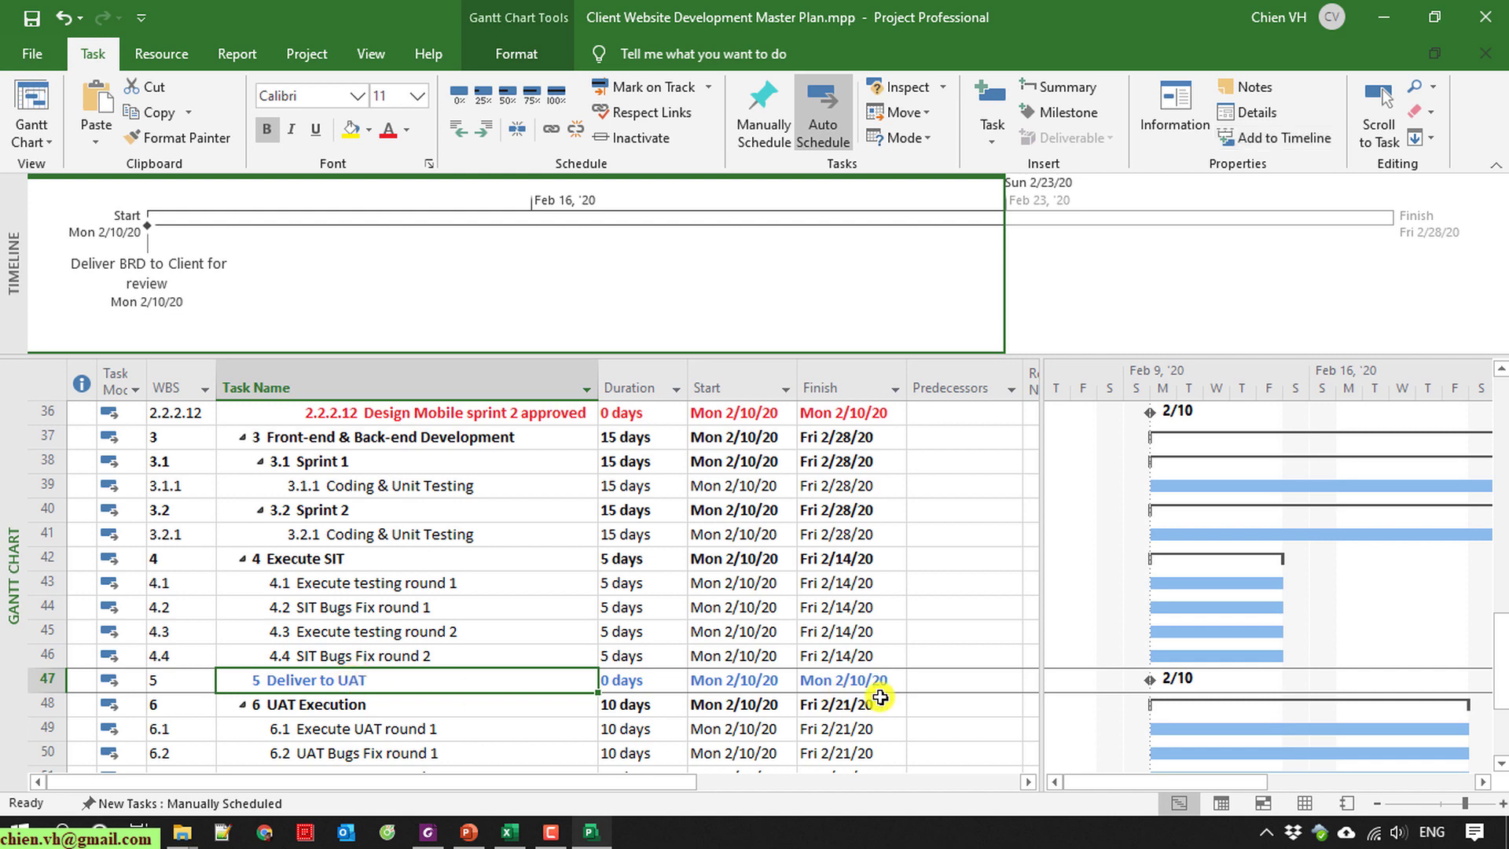
pyautogui.scroll(-2, 498, 609)
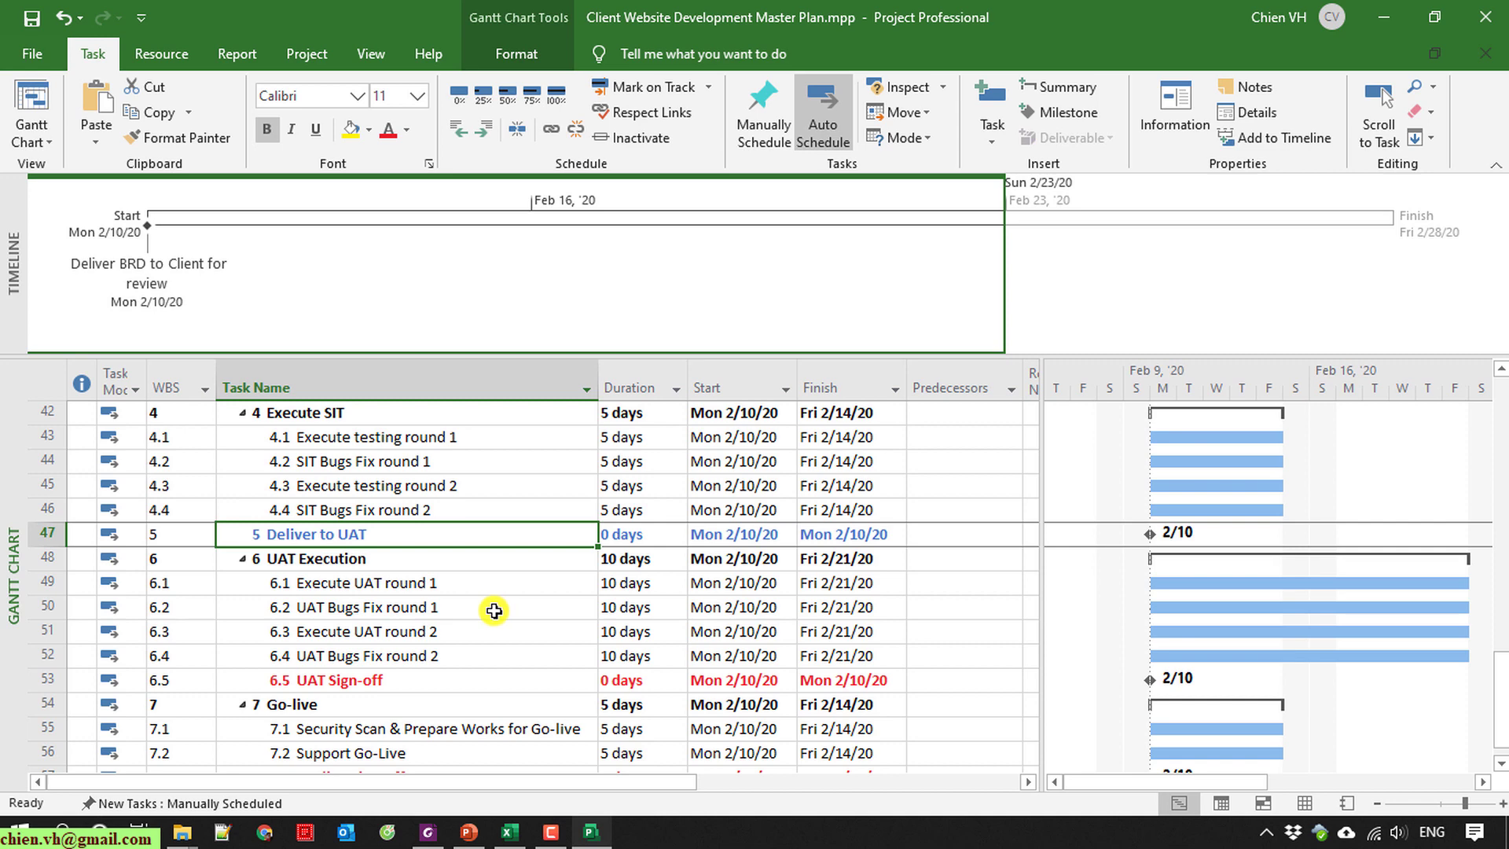
pyautogui.scroll(-3, 489, 612)
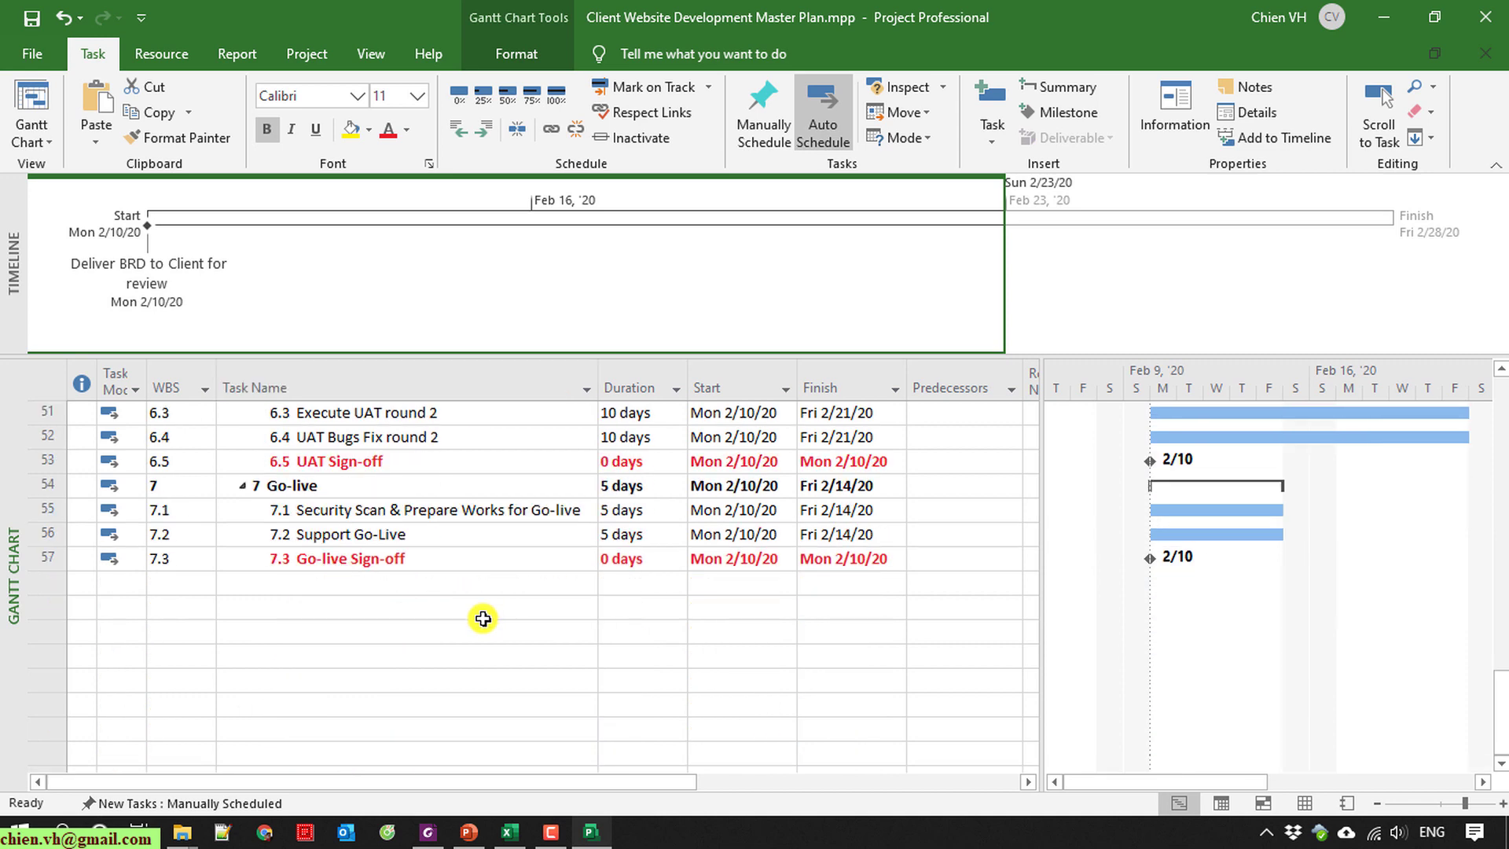
pyautogui.scroll(17, 483, 618)
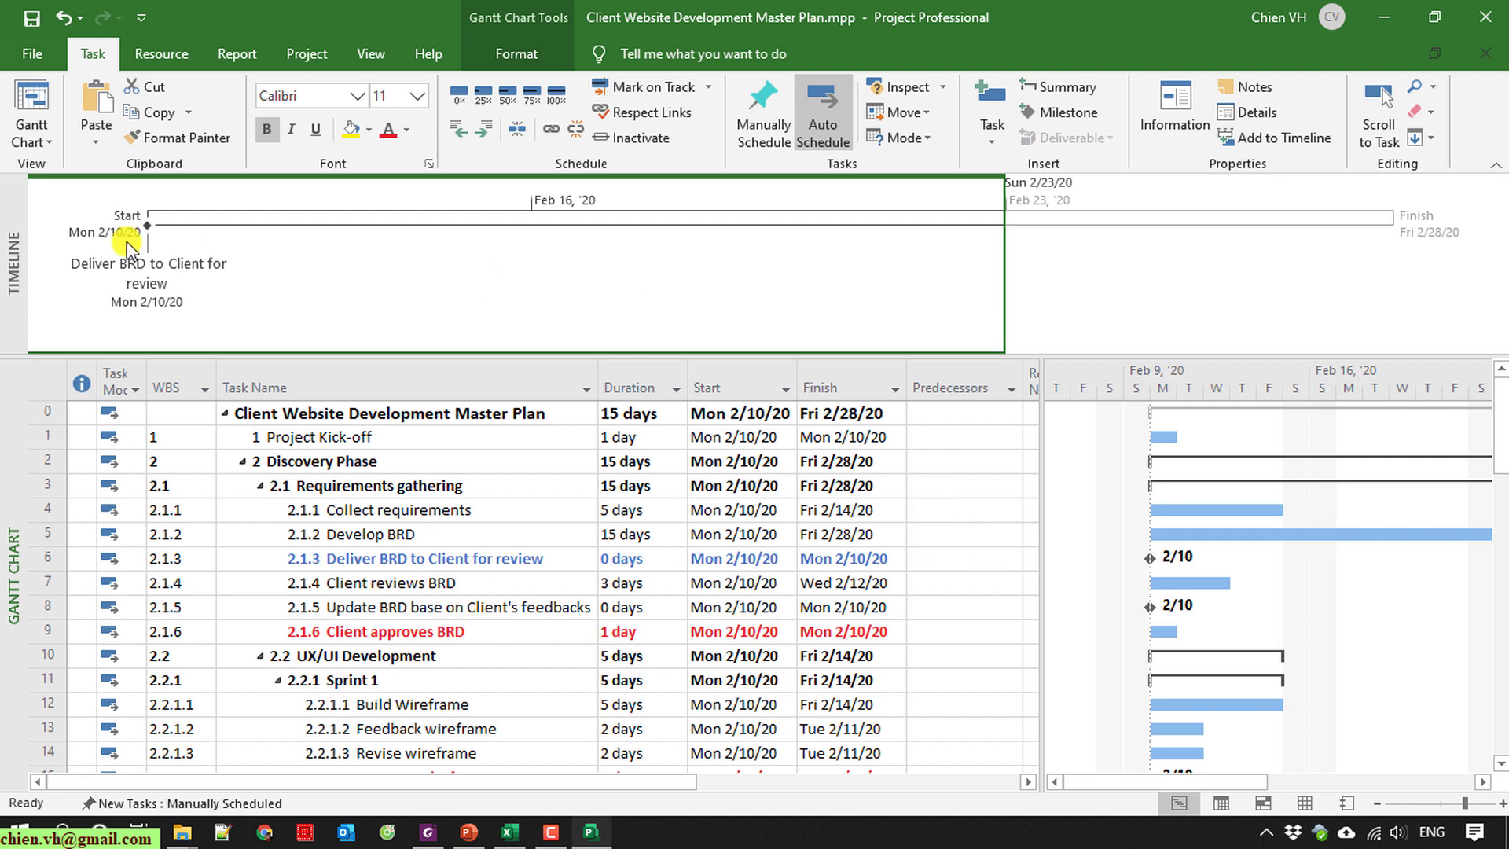
# Set the predecessors of Collect requirements to 1, Develop BRD to 4 and Deliver BRD to Client for review to 5.
pyautogui.click(46, 435)
pyautogui.click(955, 507)
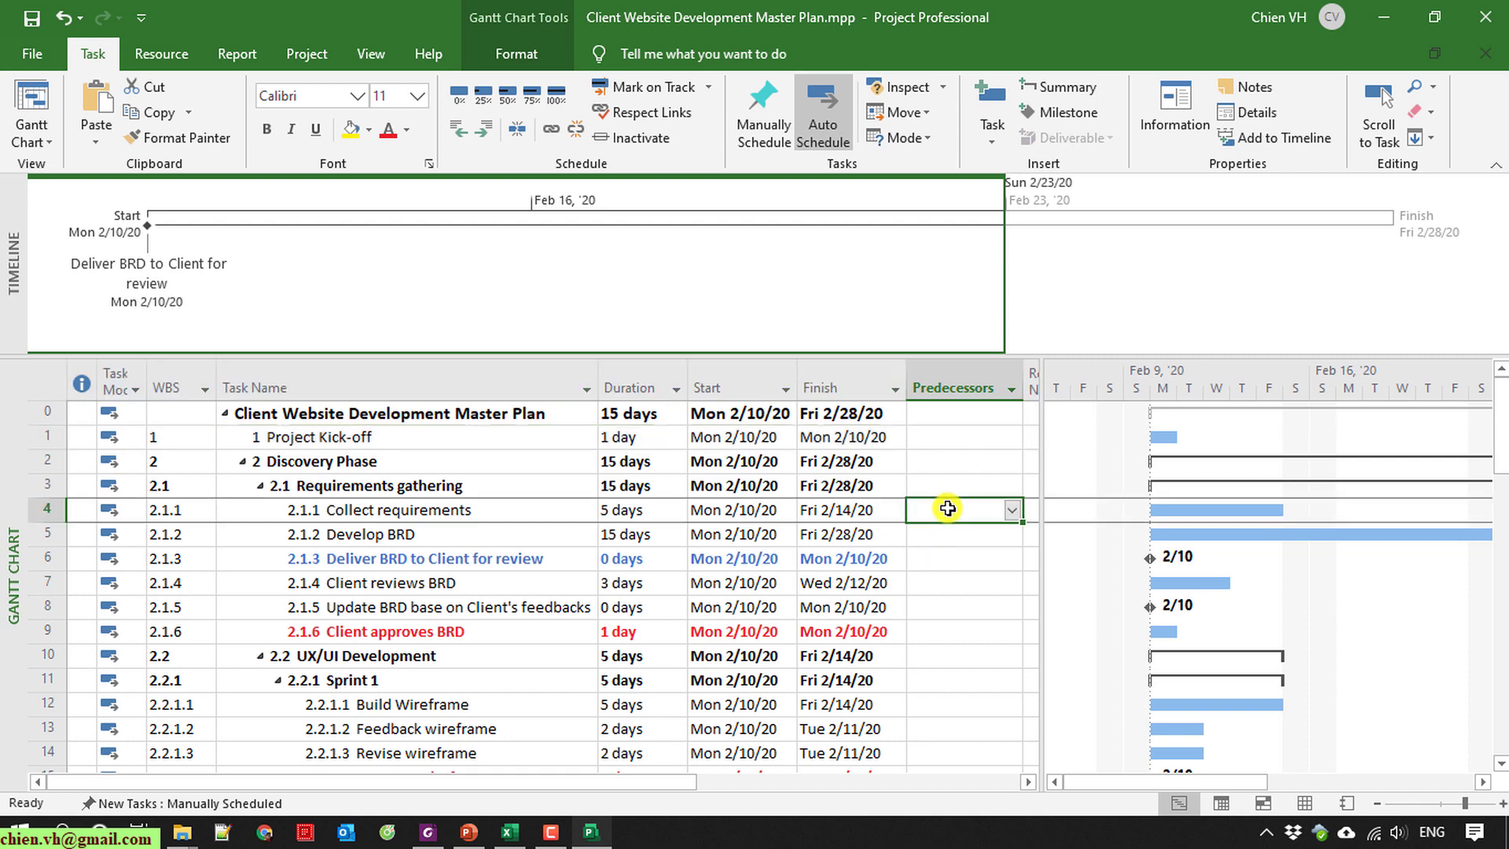
pyautogui.write('1')
pyautogui.press('Return')
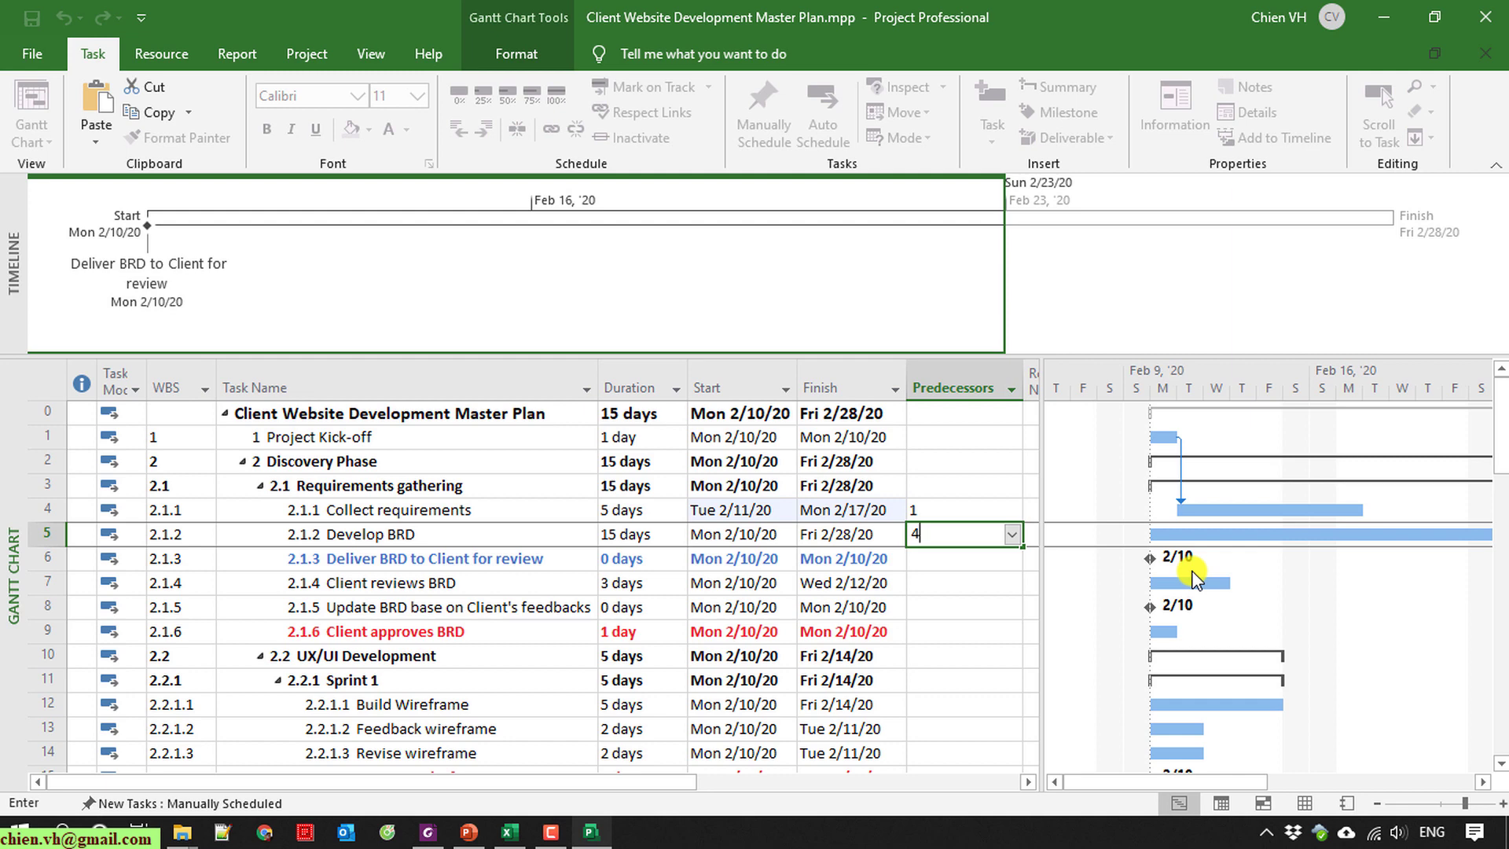
pyautogui.press('Return')
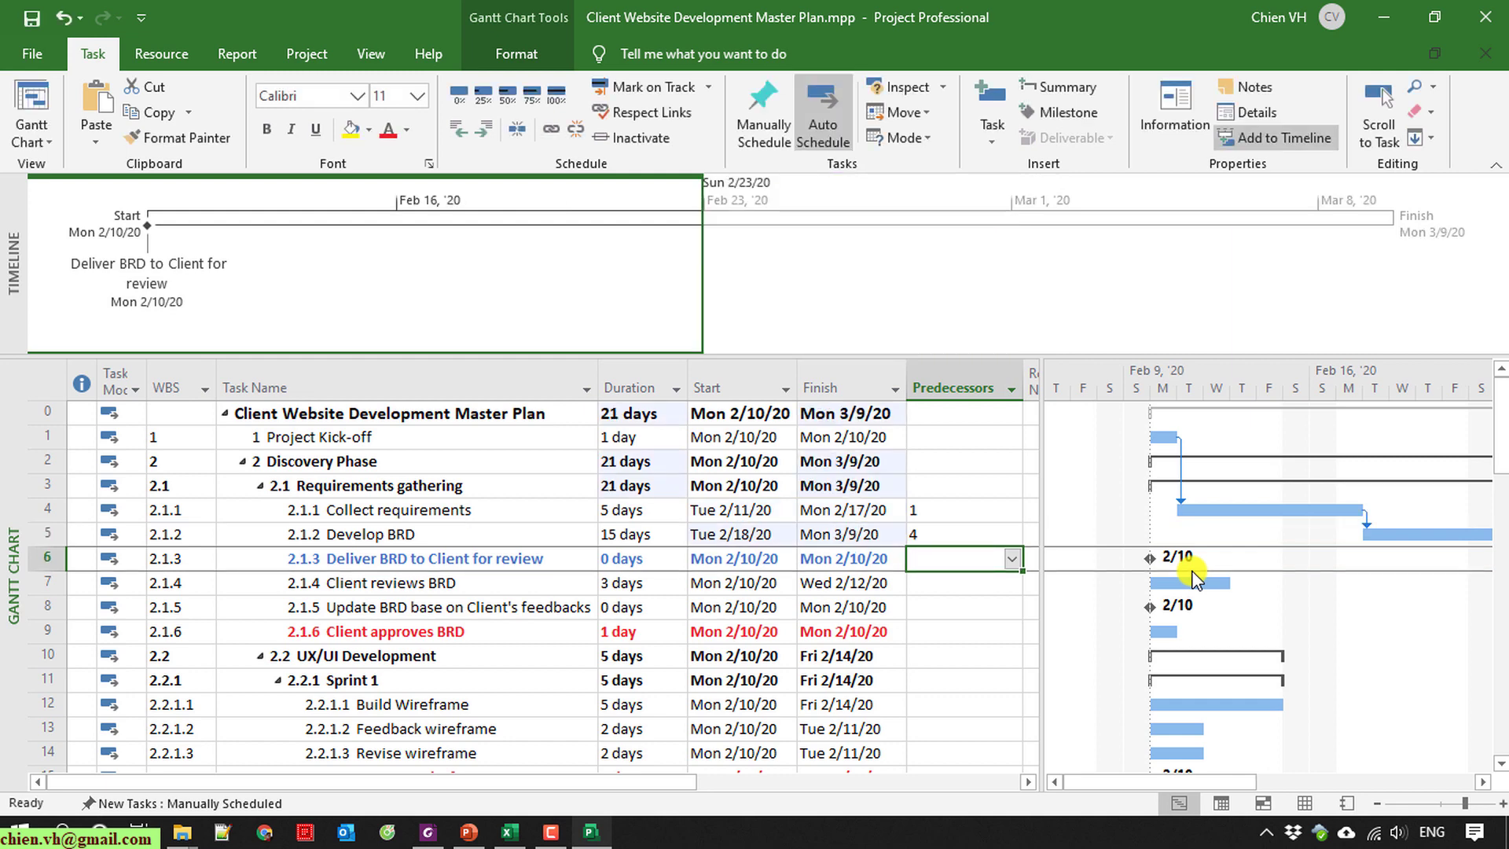
pyautogui.write('5')
pyautogui.press('Return')
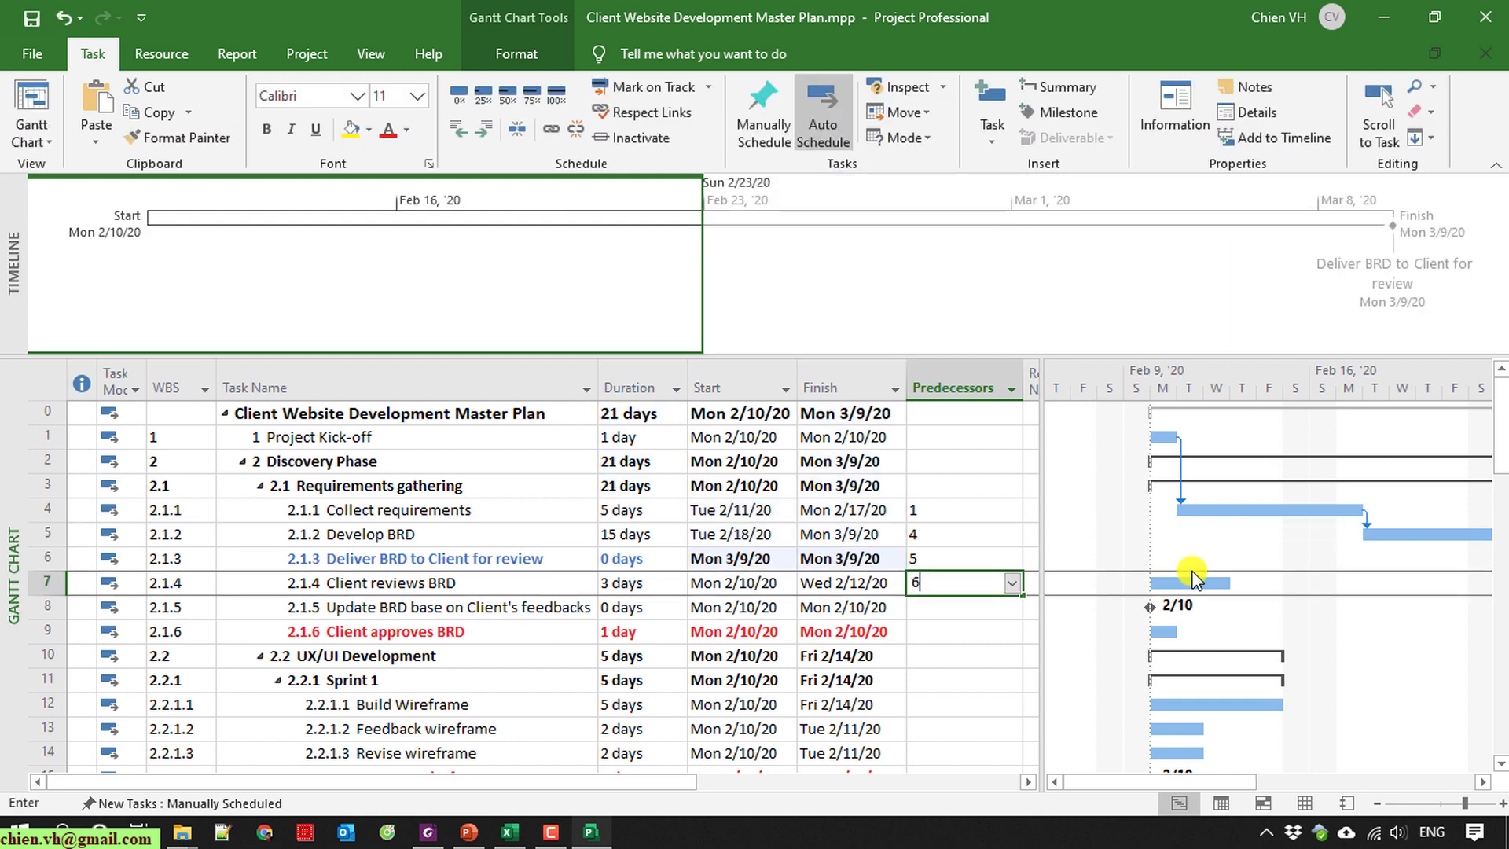
# Set the predecessors of Client reviews BRD to 6, Update BRD base on Client's feedbacks to 7 and Client approves BRD to 8.
pyautogui.press('Return')
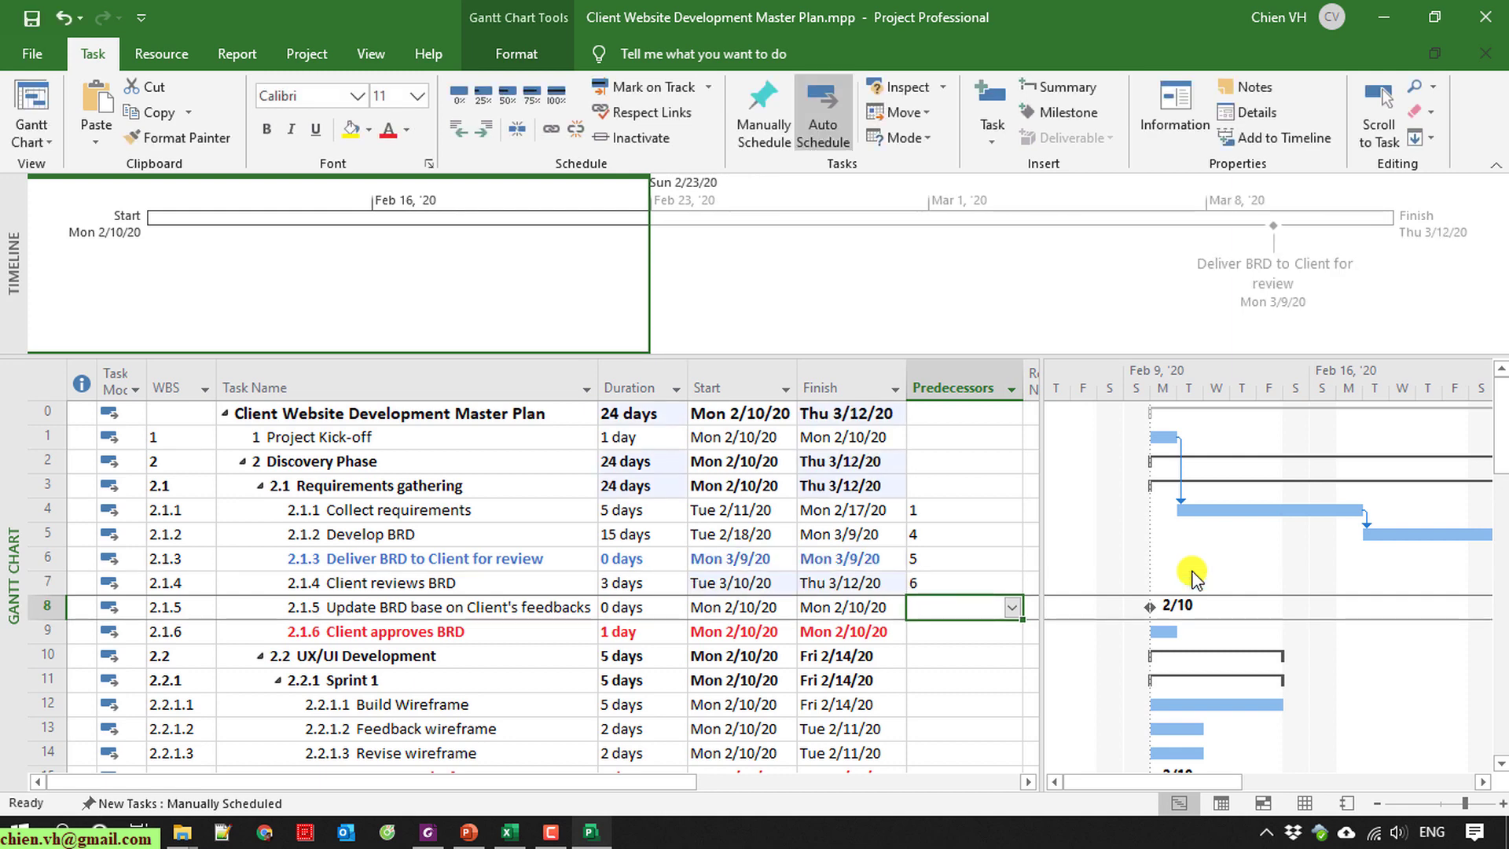
pyautogui.write('7')
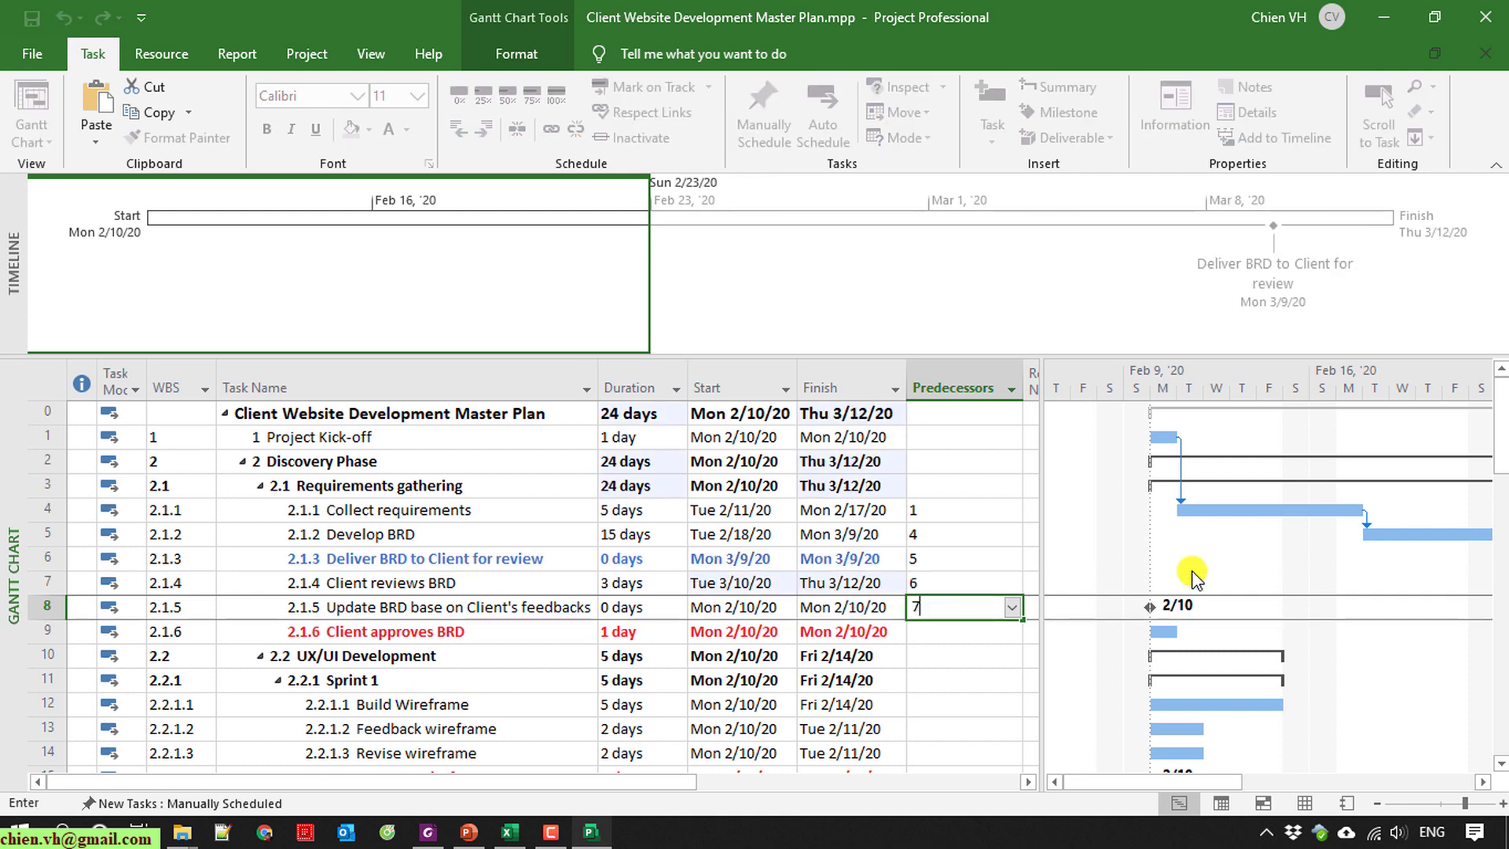
pyautogui.press('Return')
pyautogui.write('8')
pyautogui.press('Return')
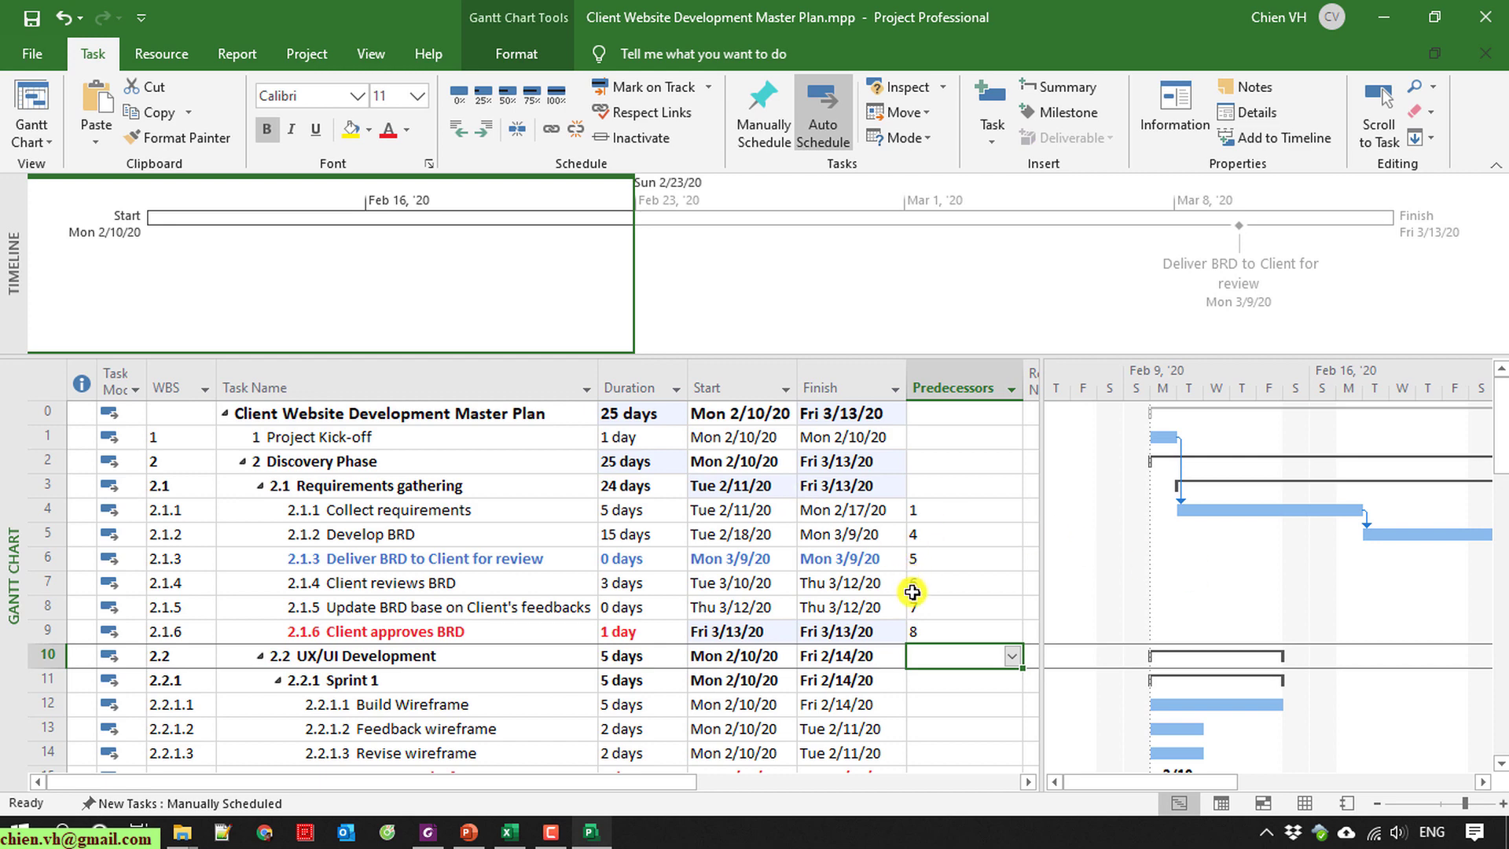
pyautogui.scroll(-1, 911, 622)
pyautogui.scroll(1, 912, 628)
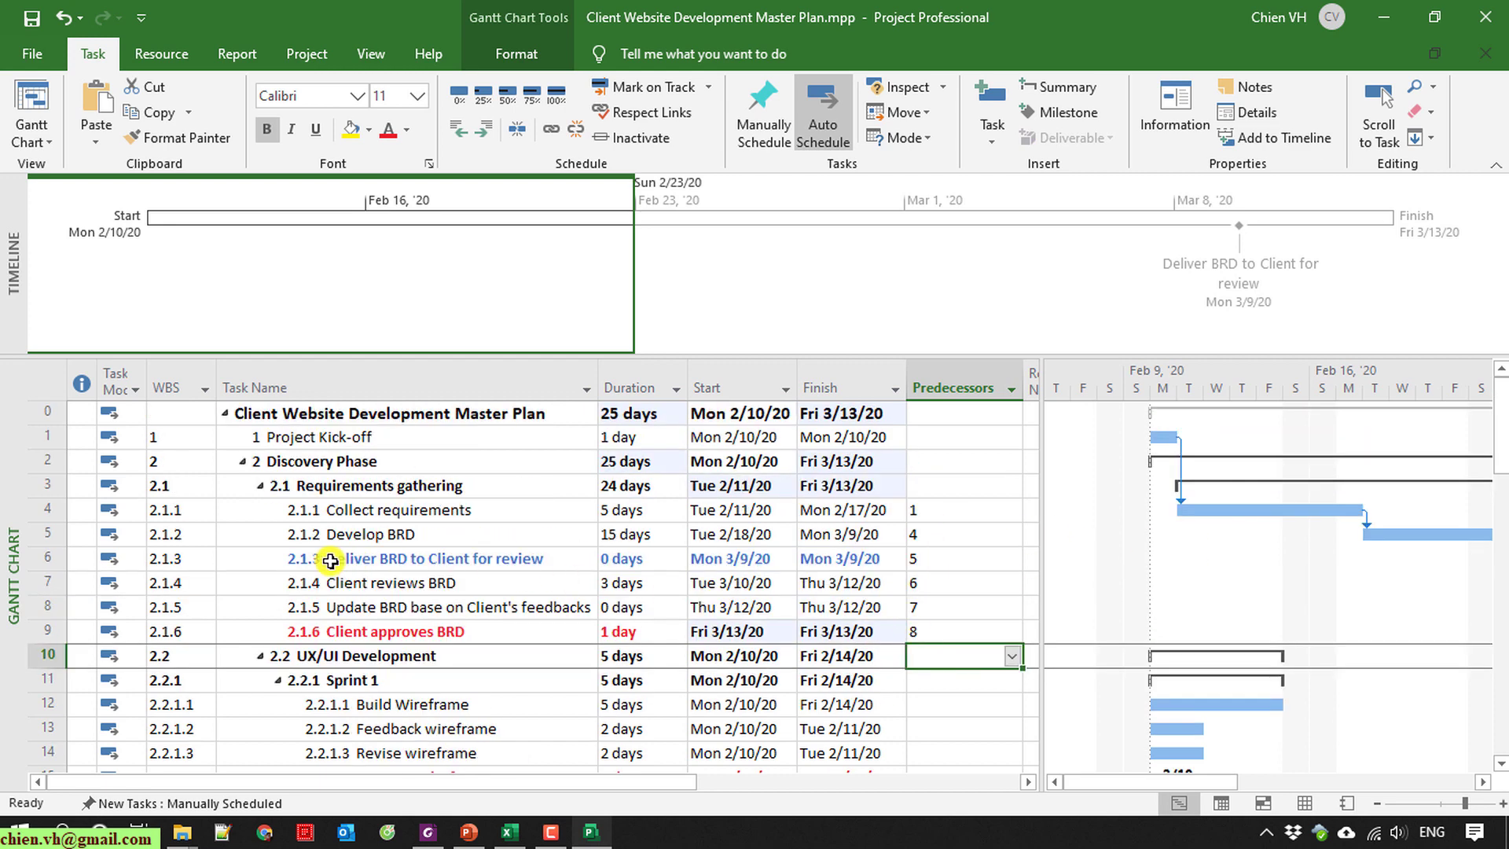
# Check the timeline position of Deliver BRD to Client for review and save the project.
pyautogui.click(47, 558)
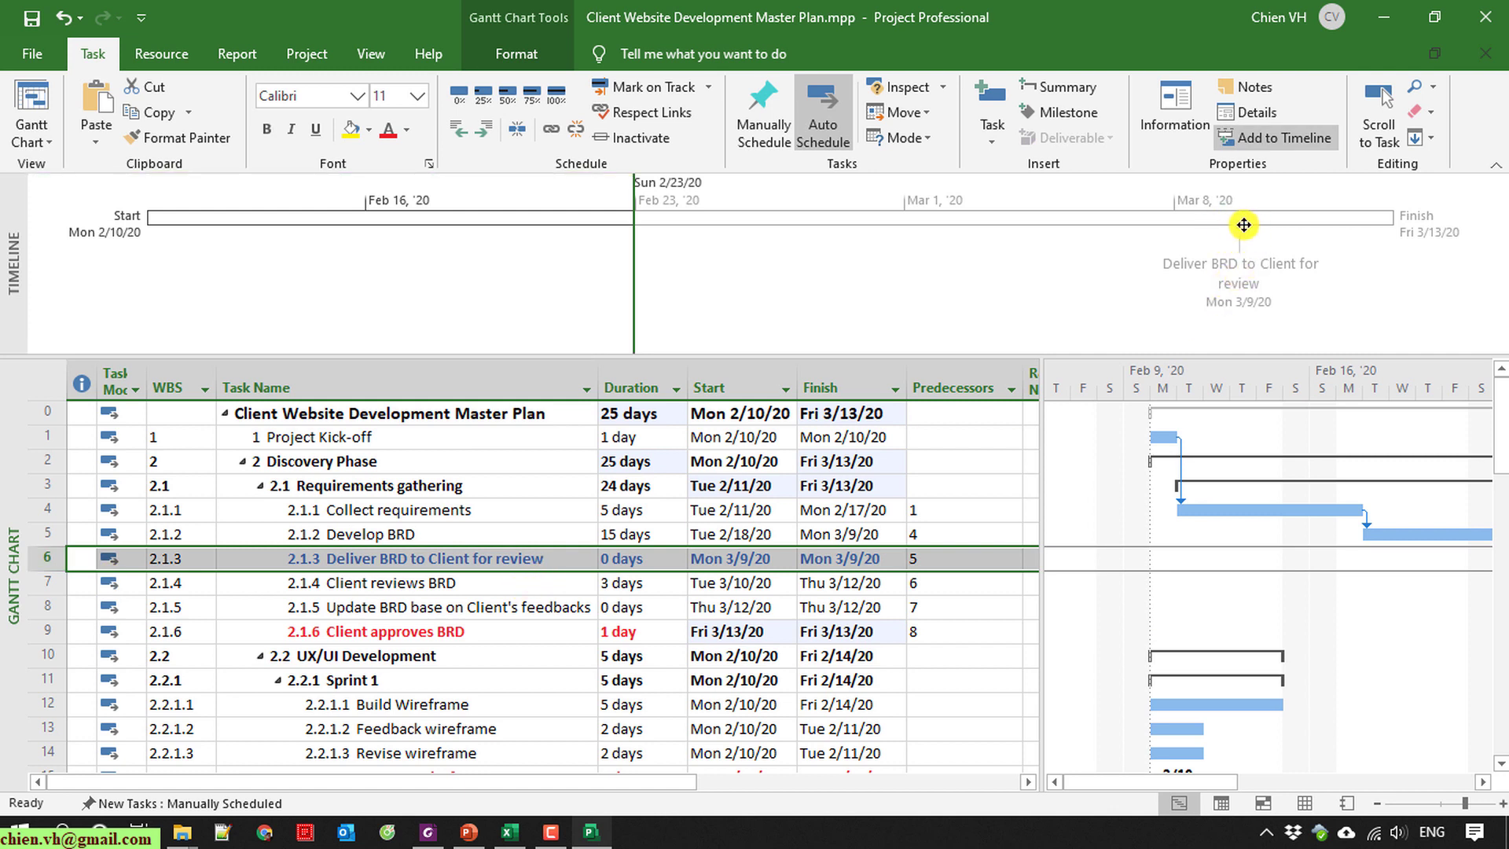
pyautogui.scroll(-4, 566, 628)
pyautogui.scroll(3, 562, 616)
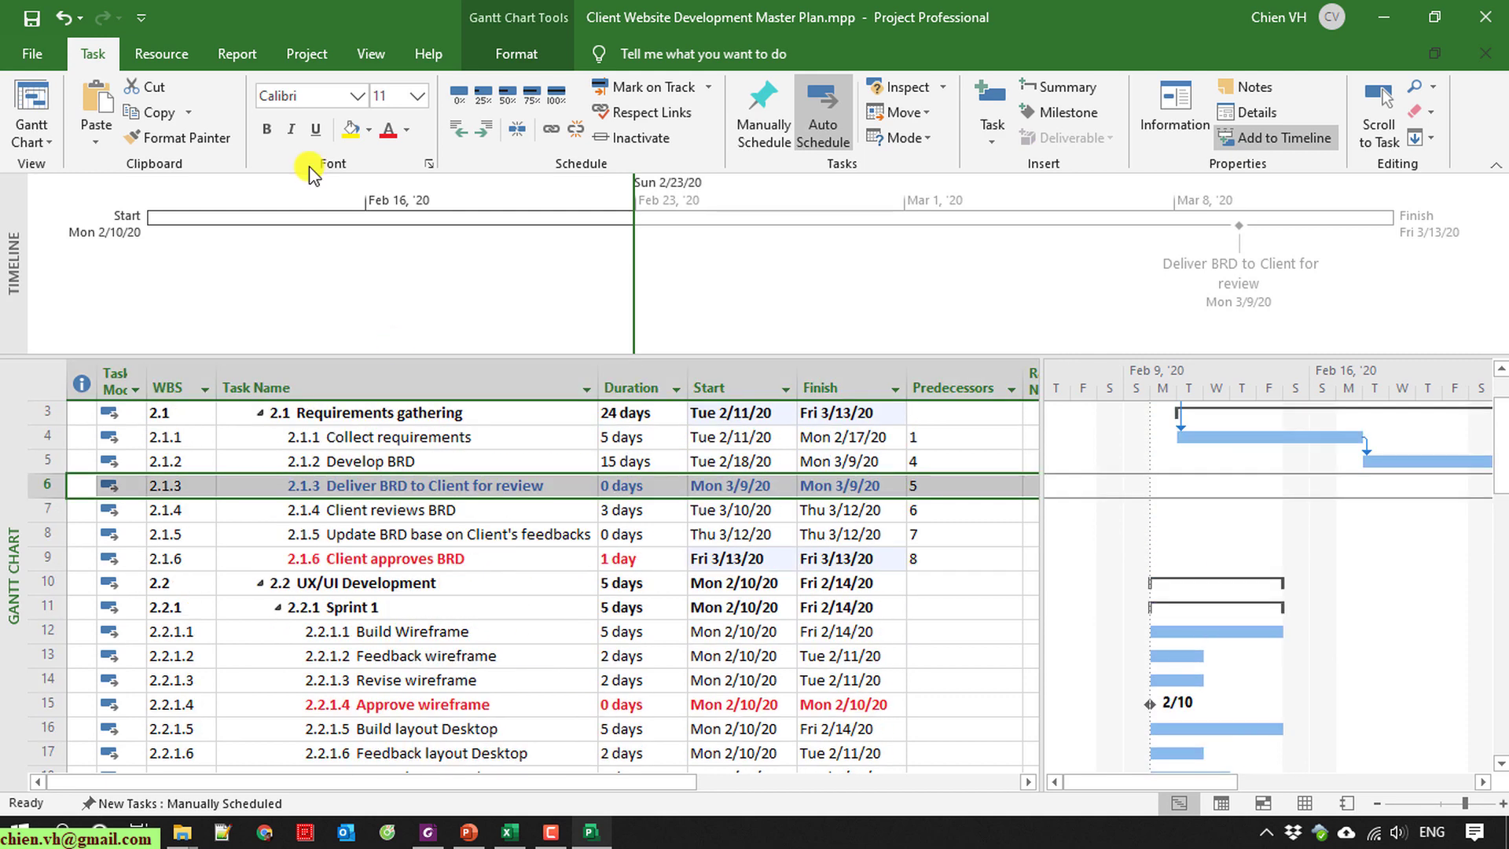
pyautogui.click(63, 17)
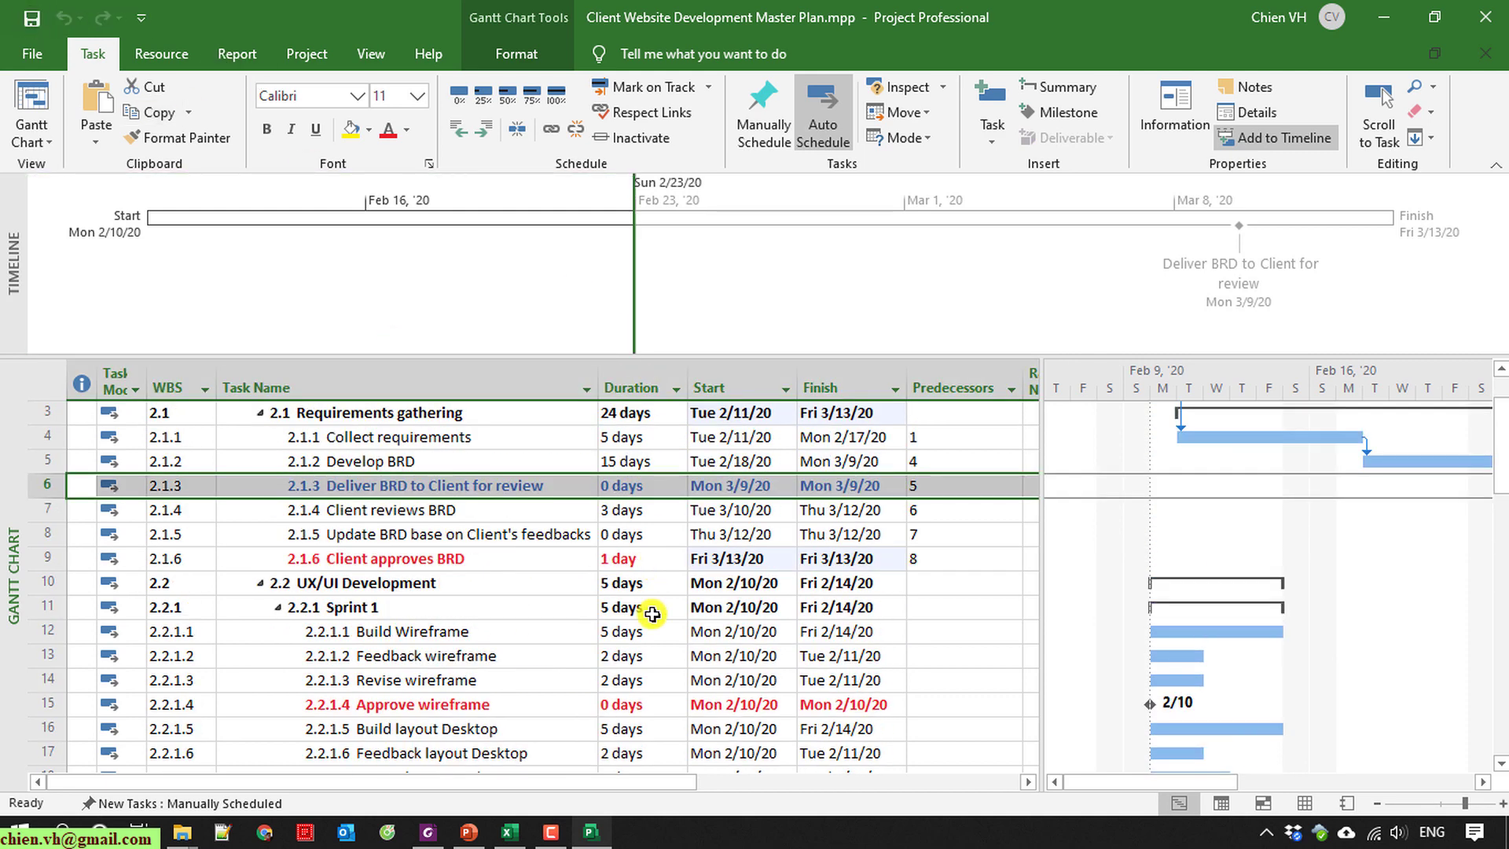
pyautogui.scroll(-2, 652, 614)
pyautogui.scroll(2, 653, 614)
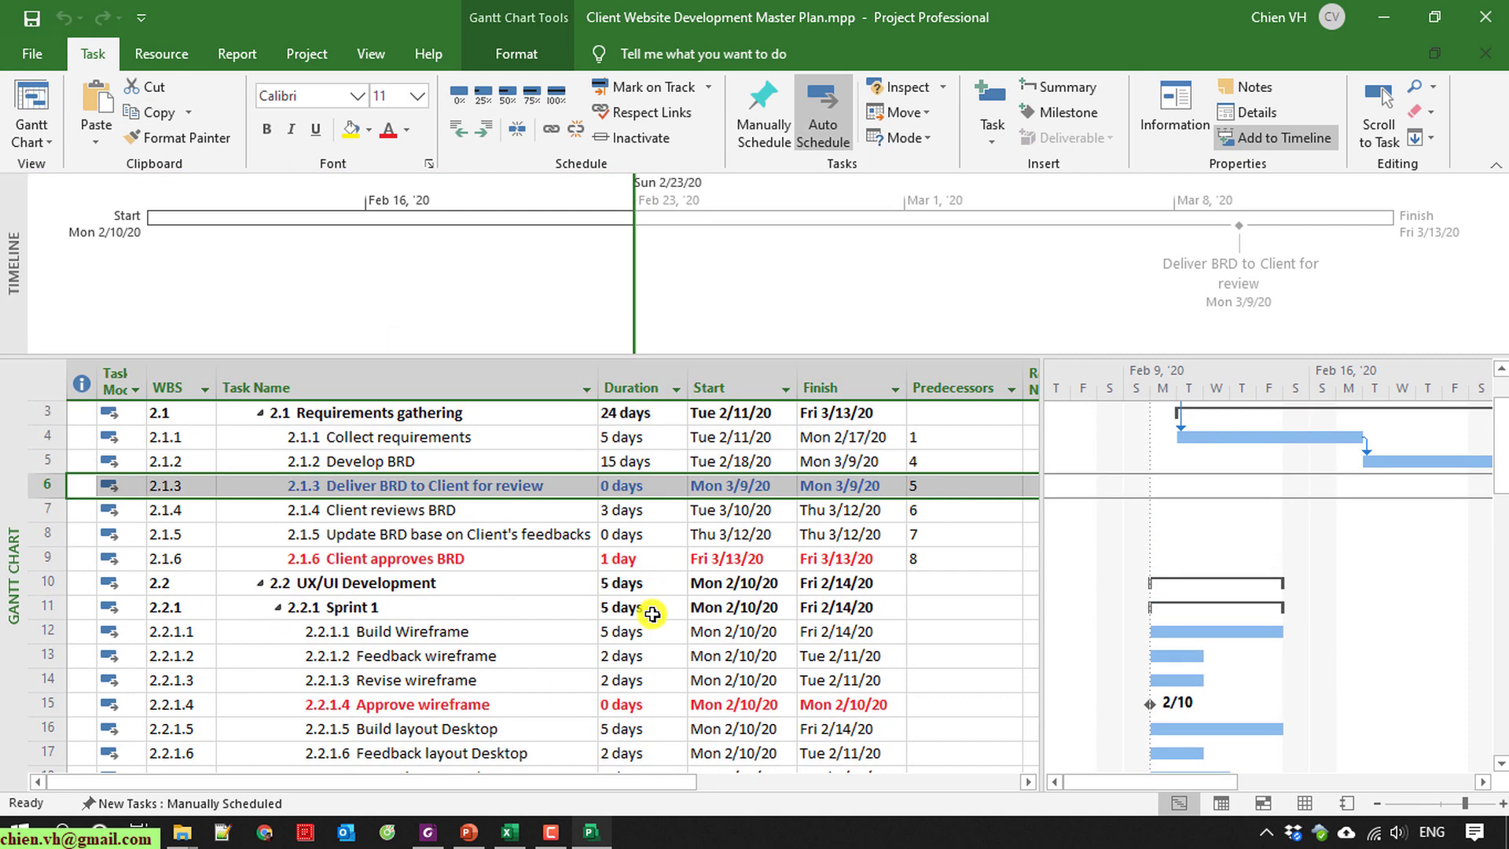
pyautogui.scroll(1, 652, 614)
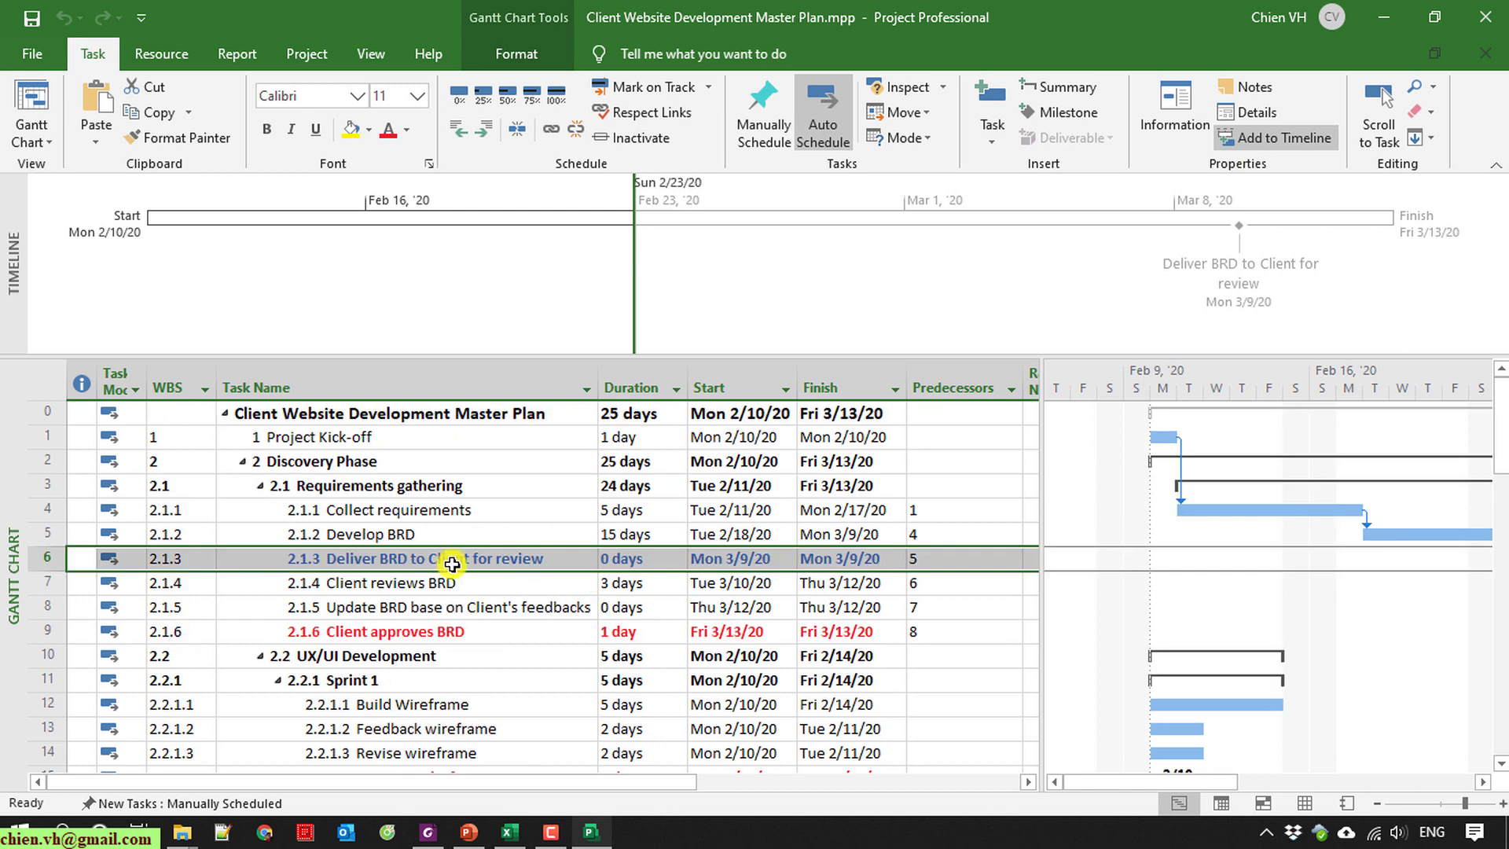
# Add the task Develop BRD to the timeline and check the span of its bar.
pyautogui.click(484, 533)
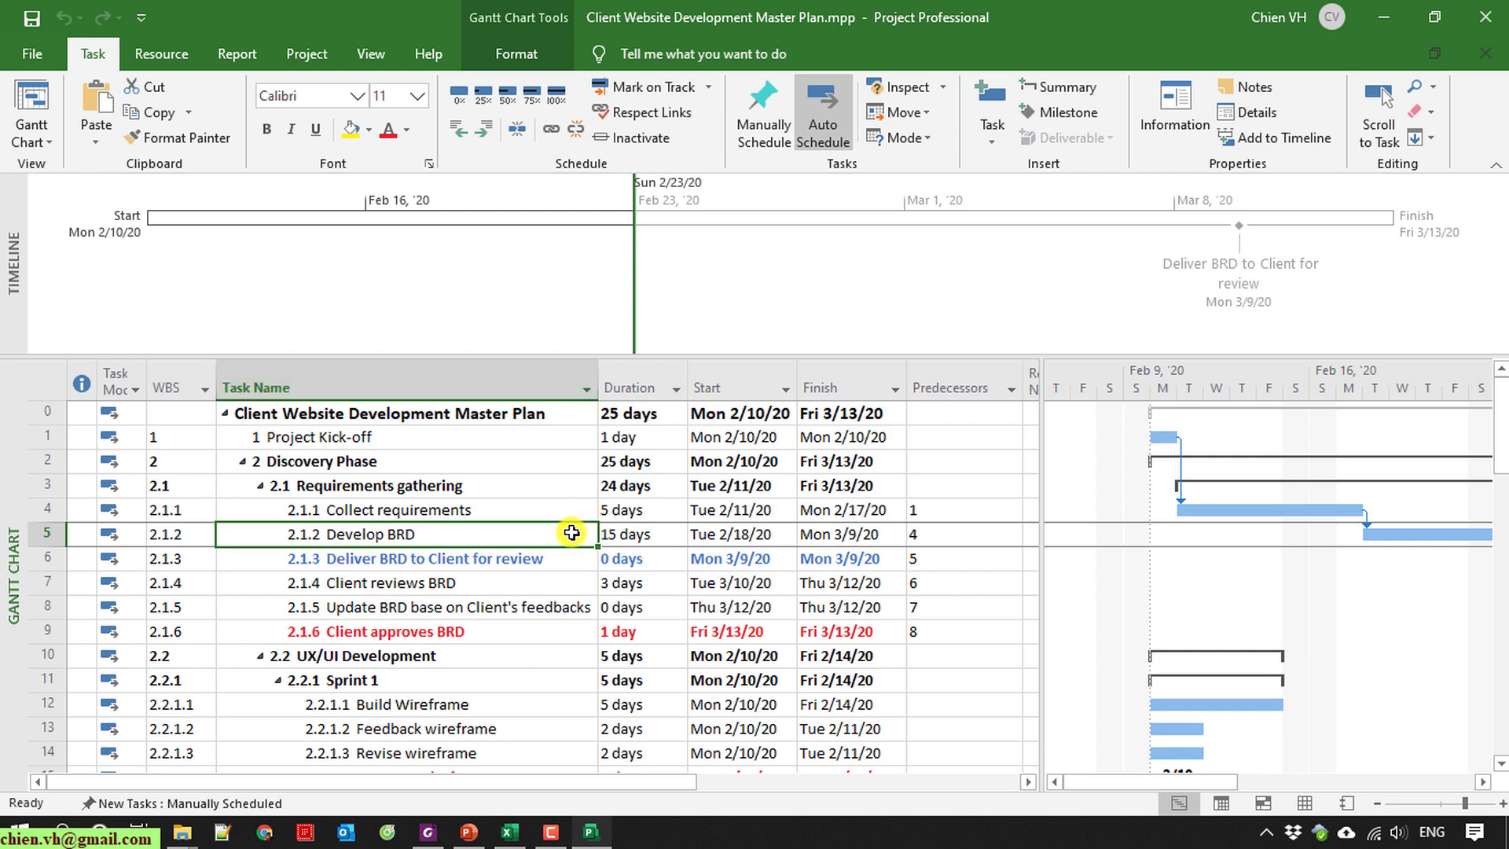
pyautogui.rightClick(413, 533)
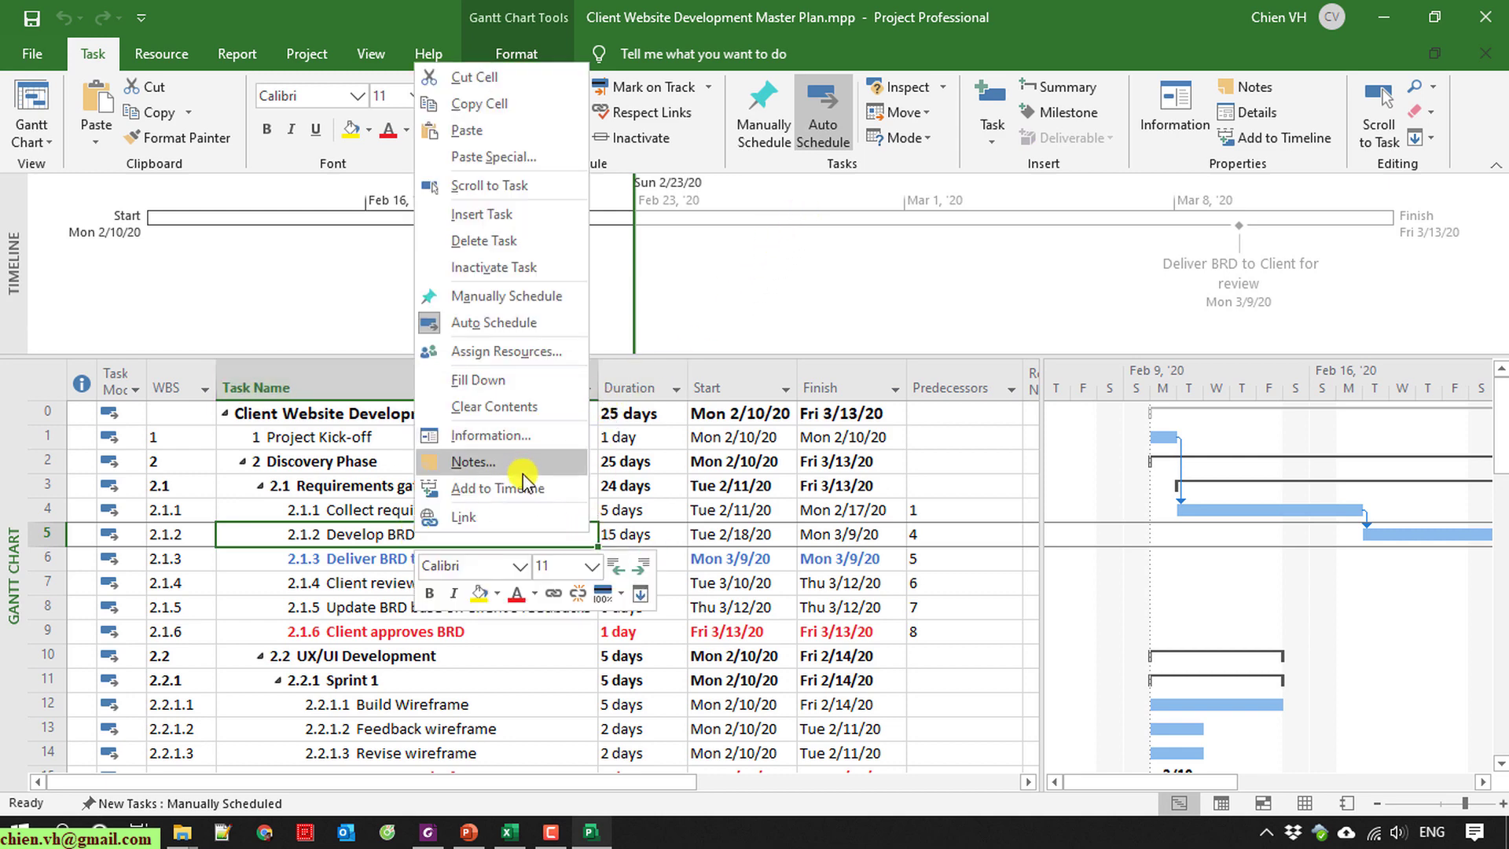
pyautogui.click(523, 487)
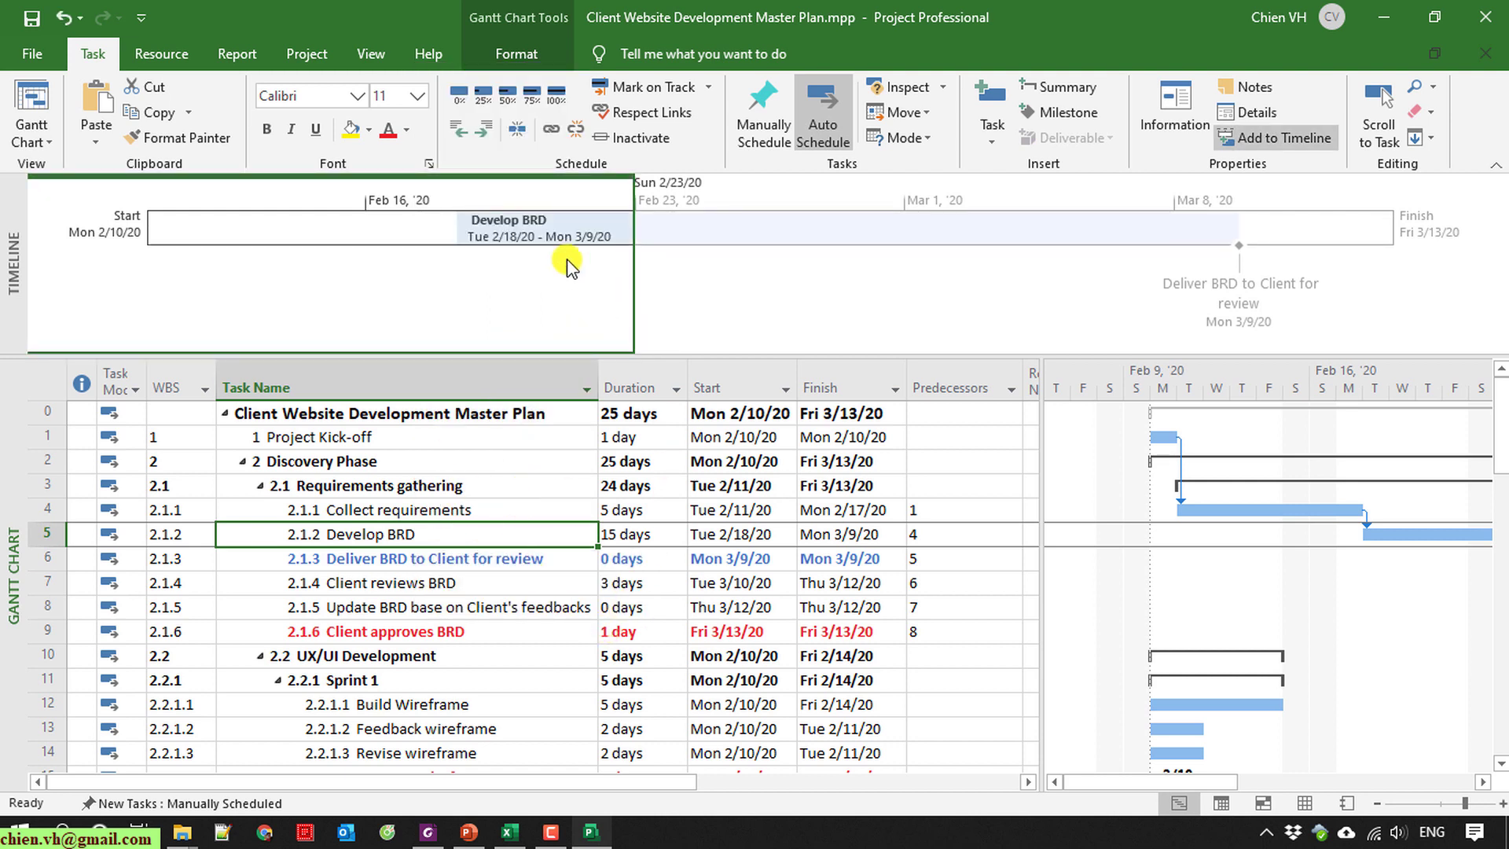
pyautogui.moveTo(491, 234)
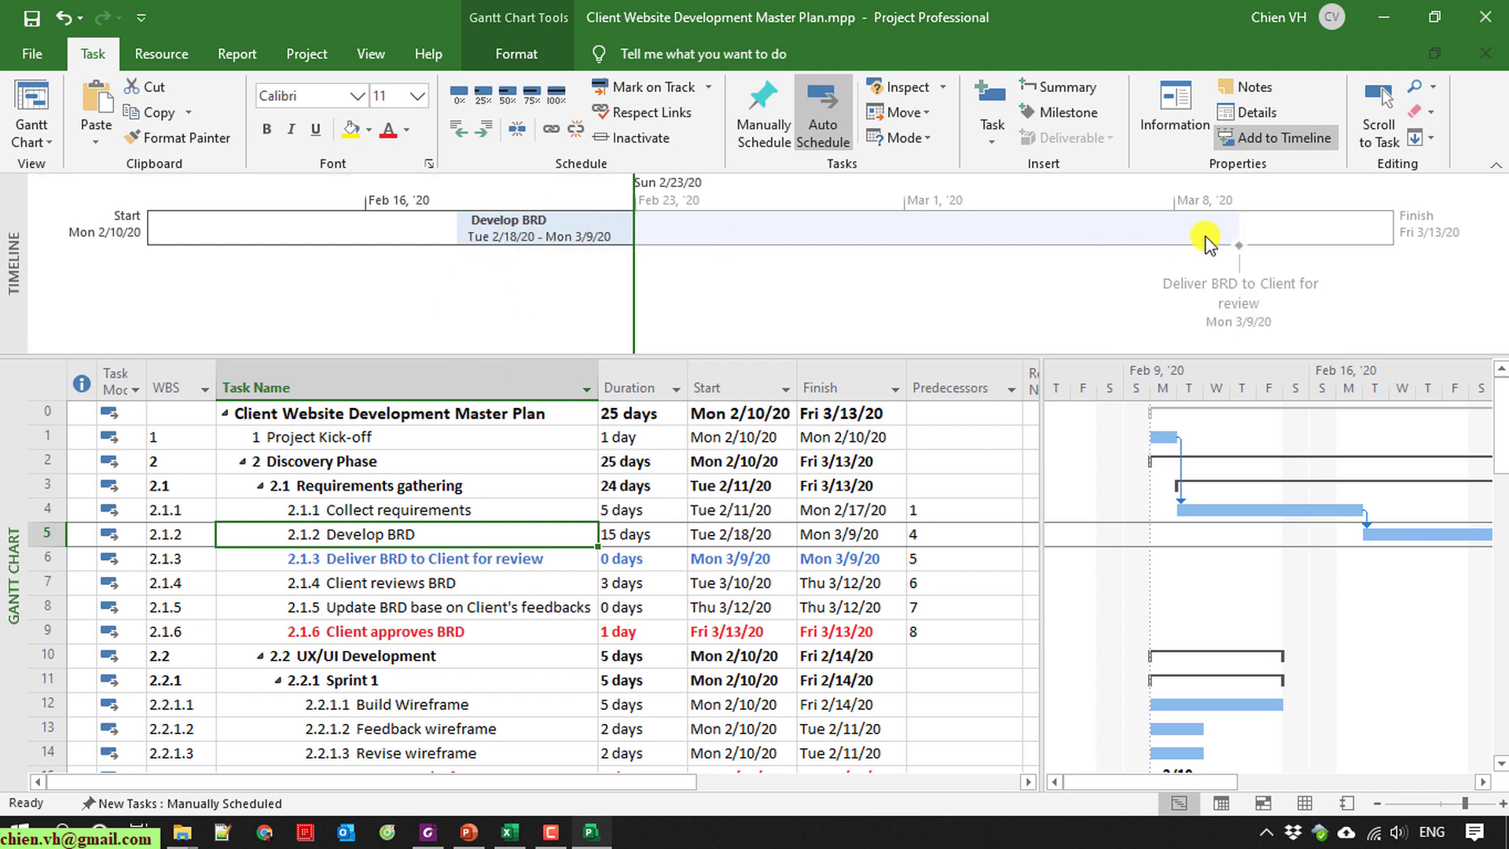
pyautogui.moveTo(1217, 236)
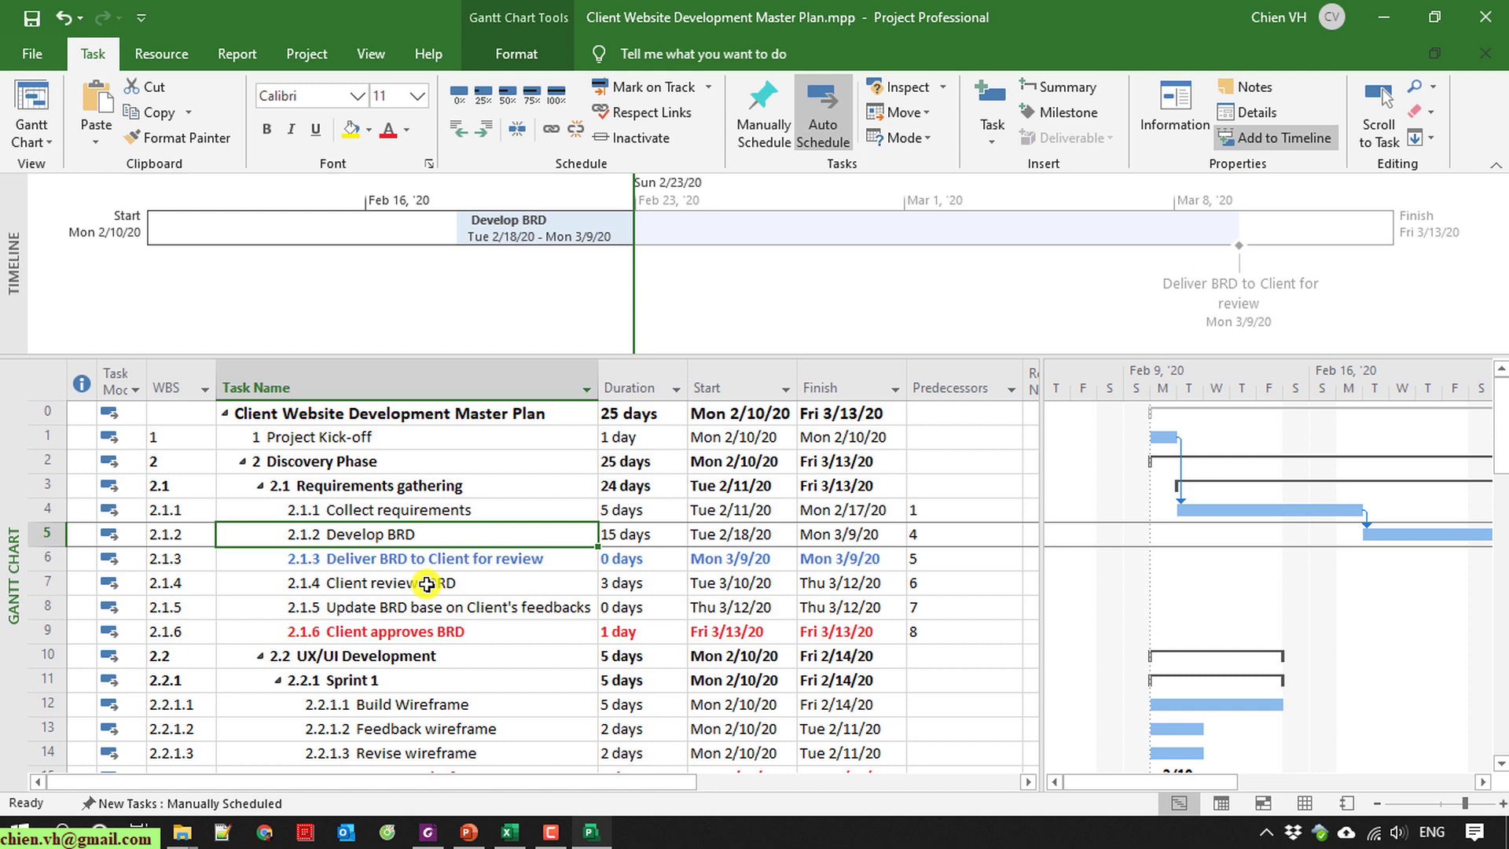
# Mark the task Develop BRD as a milestone in its task information.
pyautogui.doubleClick(372, 534)
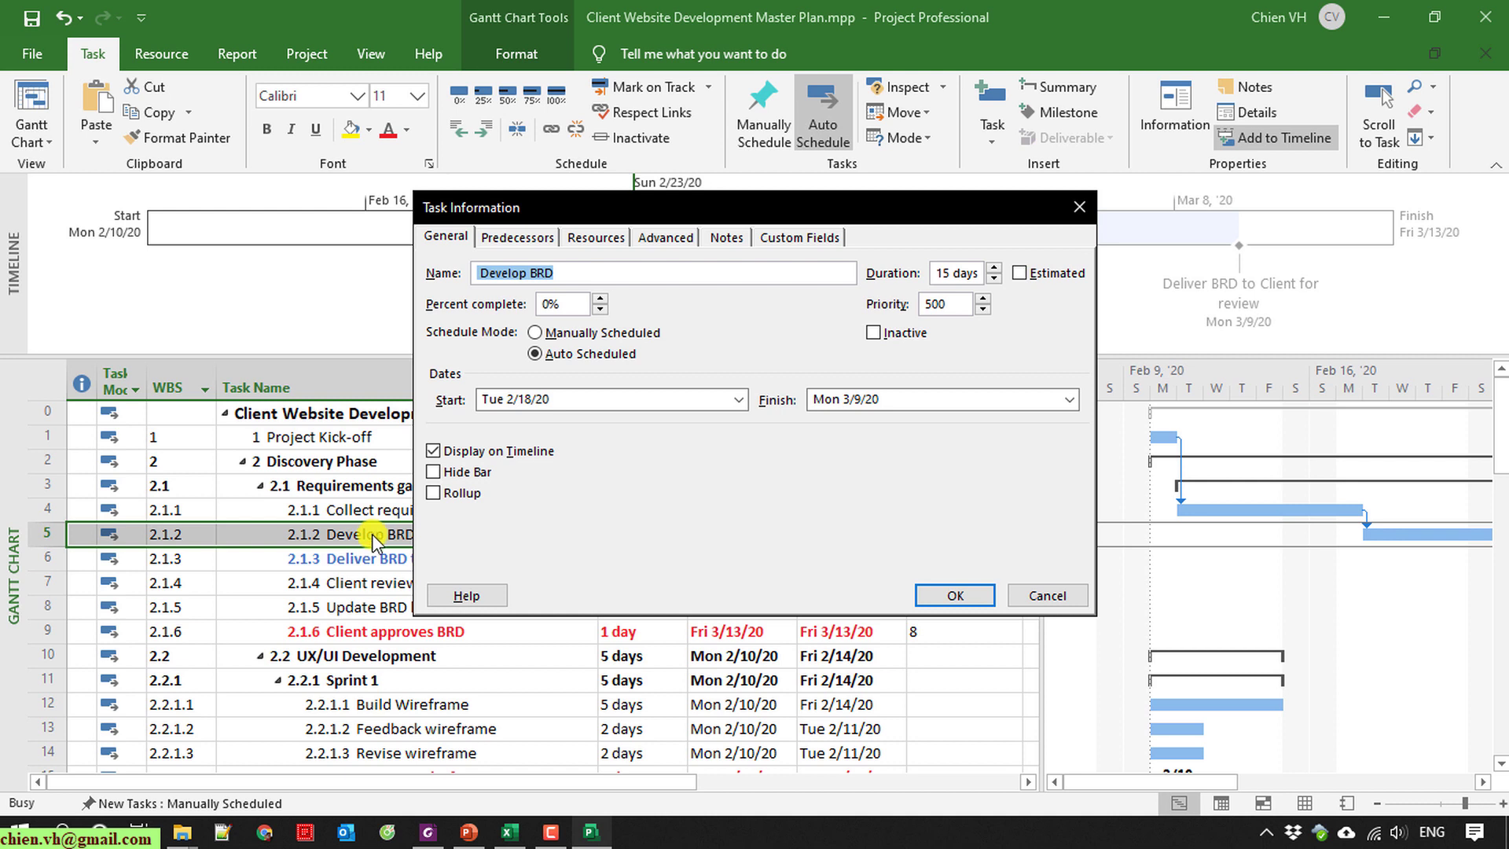
pyautogui.click(666, 238)
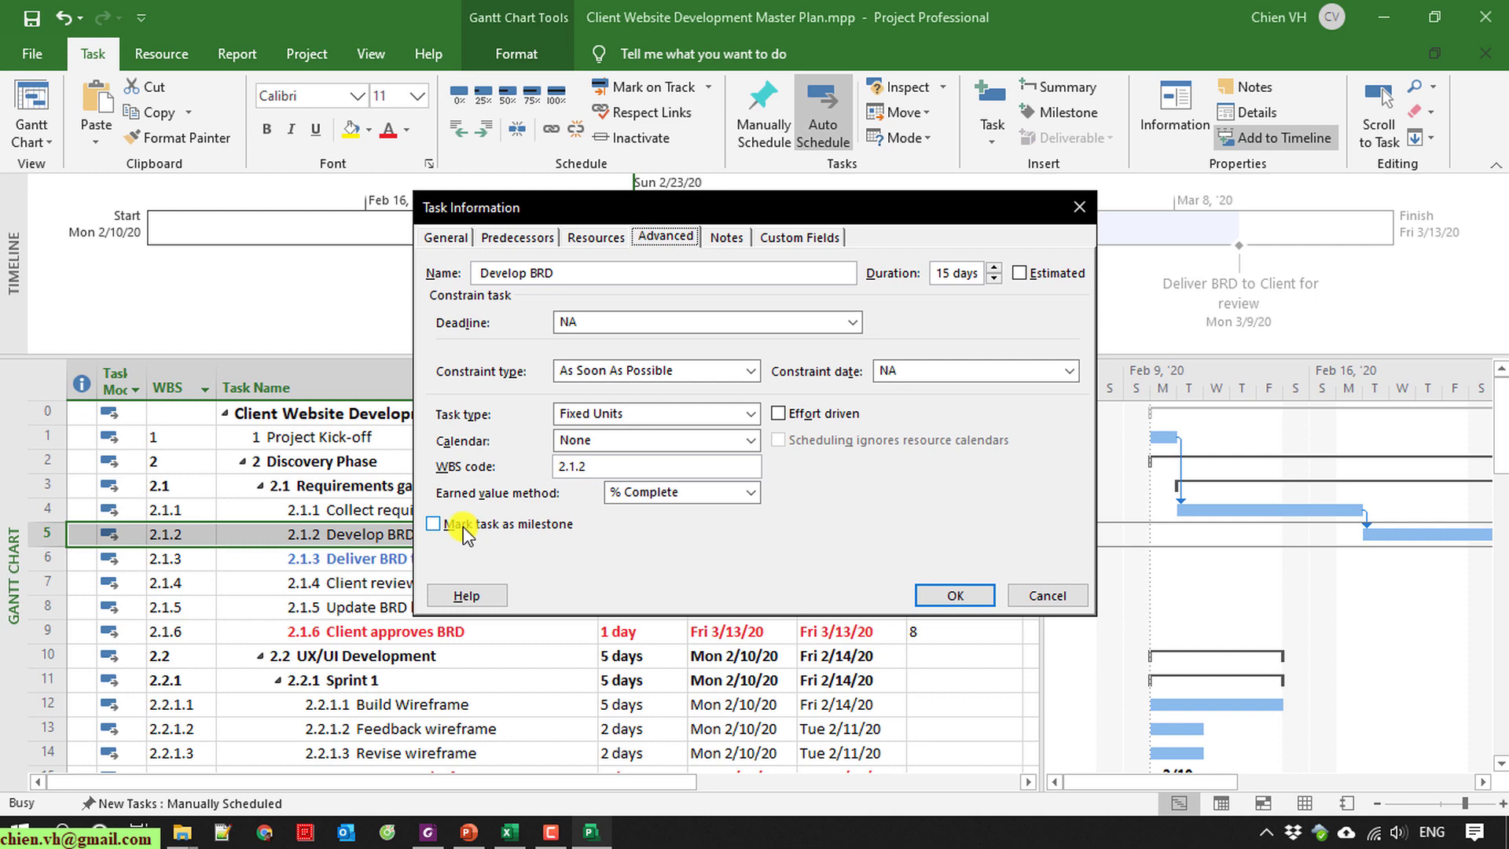
pyautogui.click(953, 594)
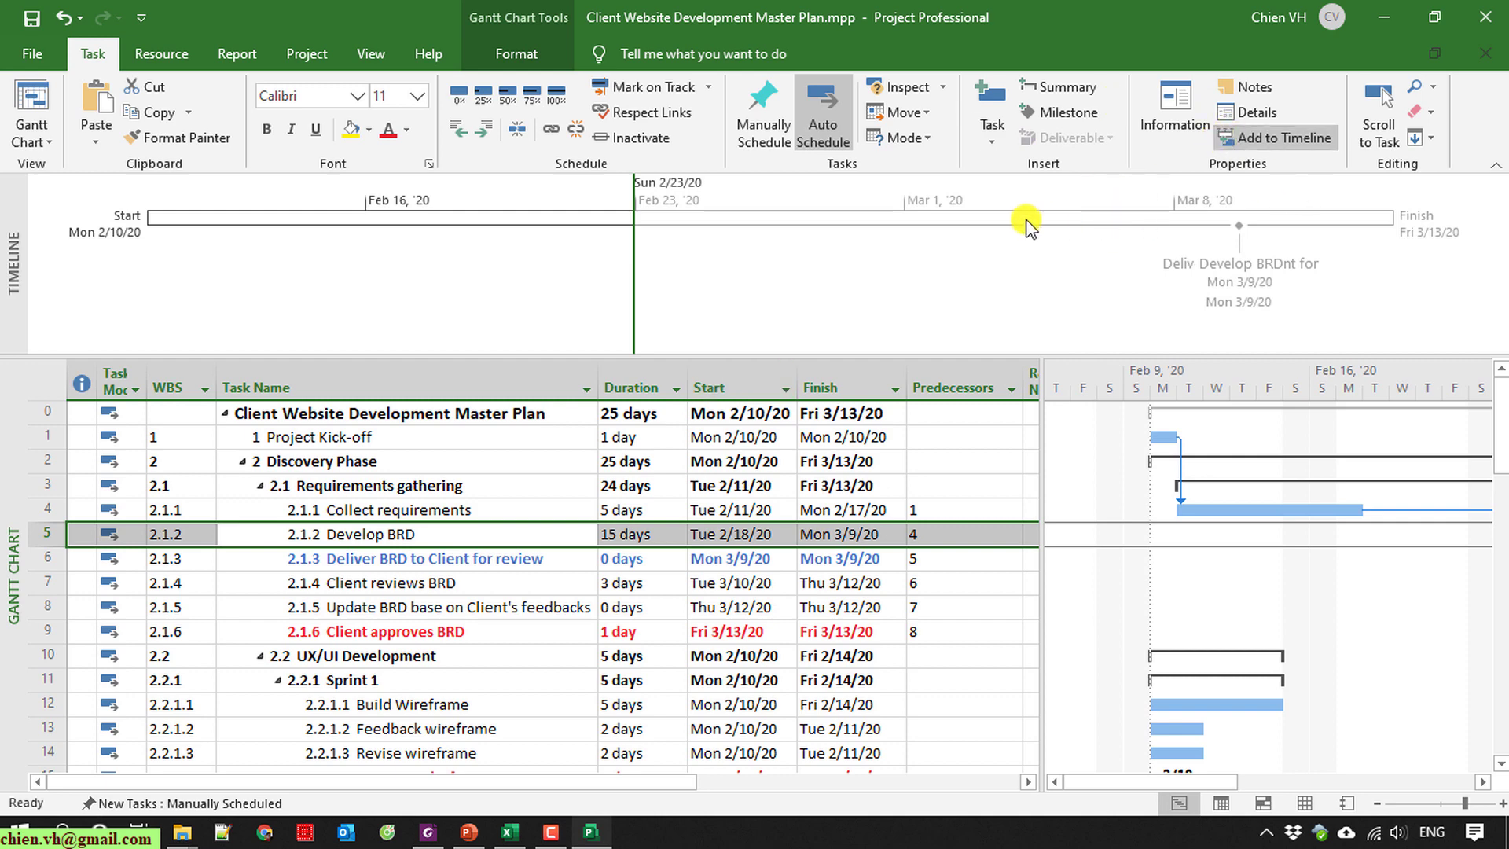
# Clear the milestone marking of the task Develop BRD in its task information and save the project.
pyautogui.doubleClick(401, 535)
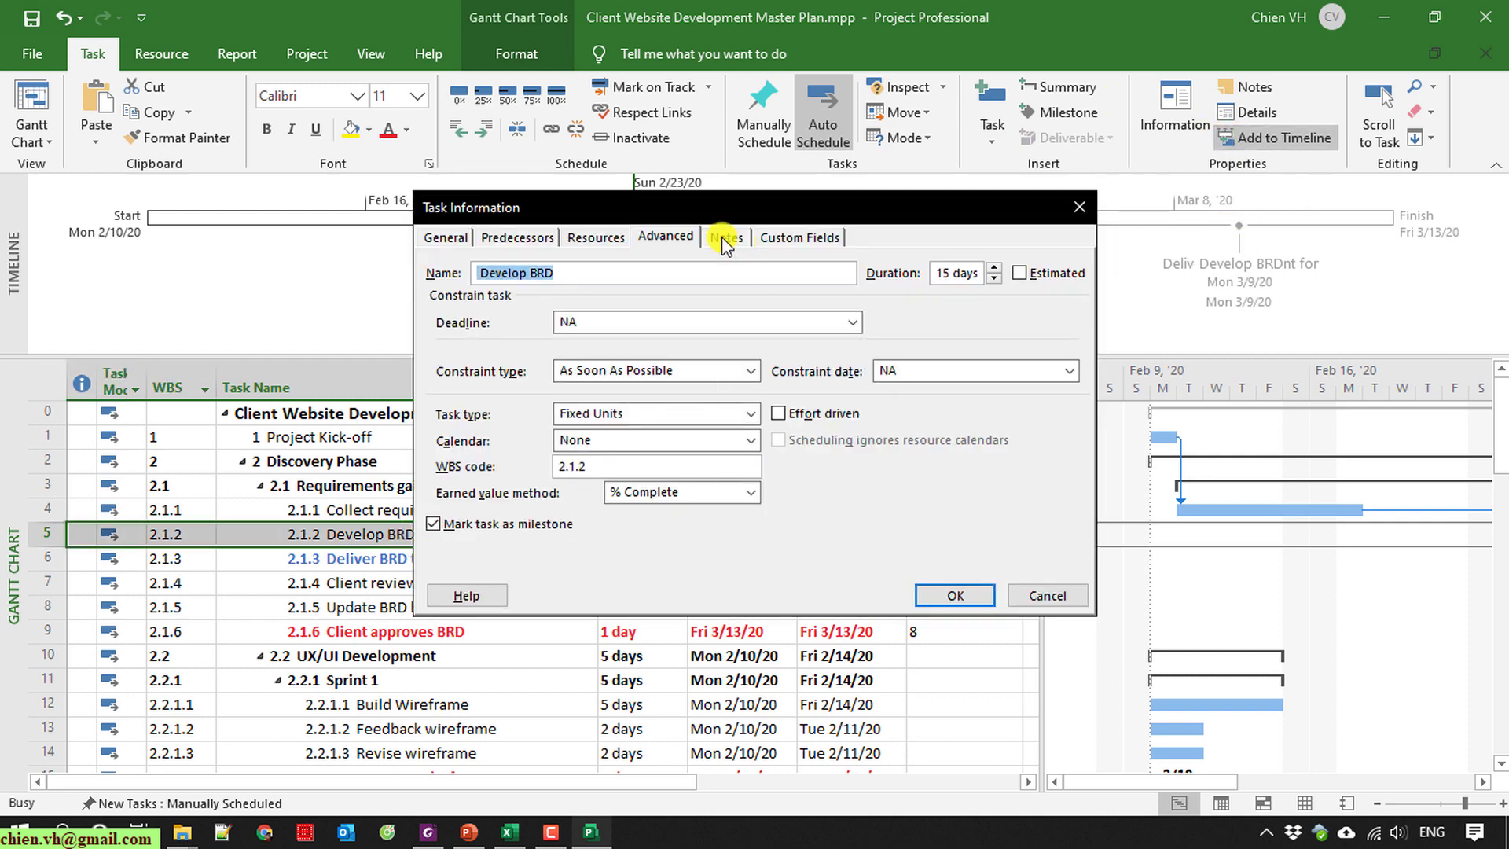
pyautogui.click(489, 525)
pyautogui.click(957, 594)
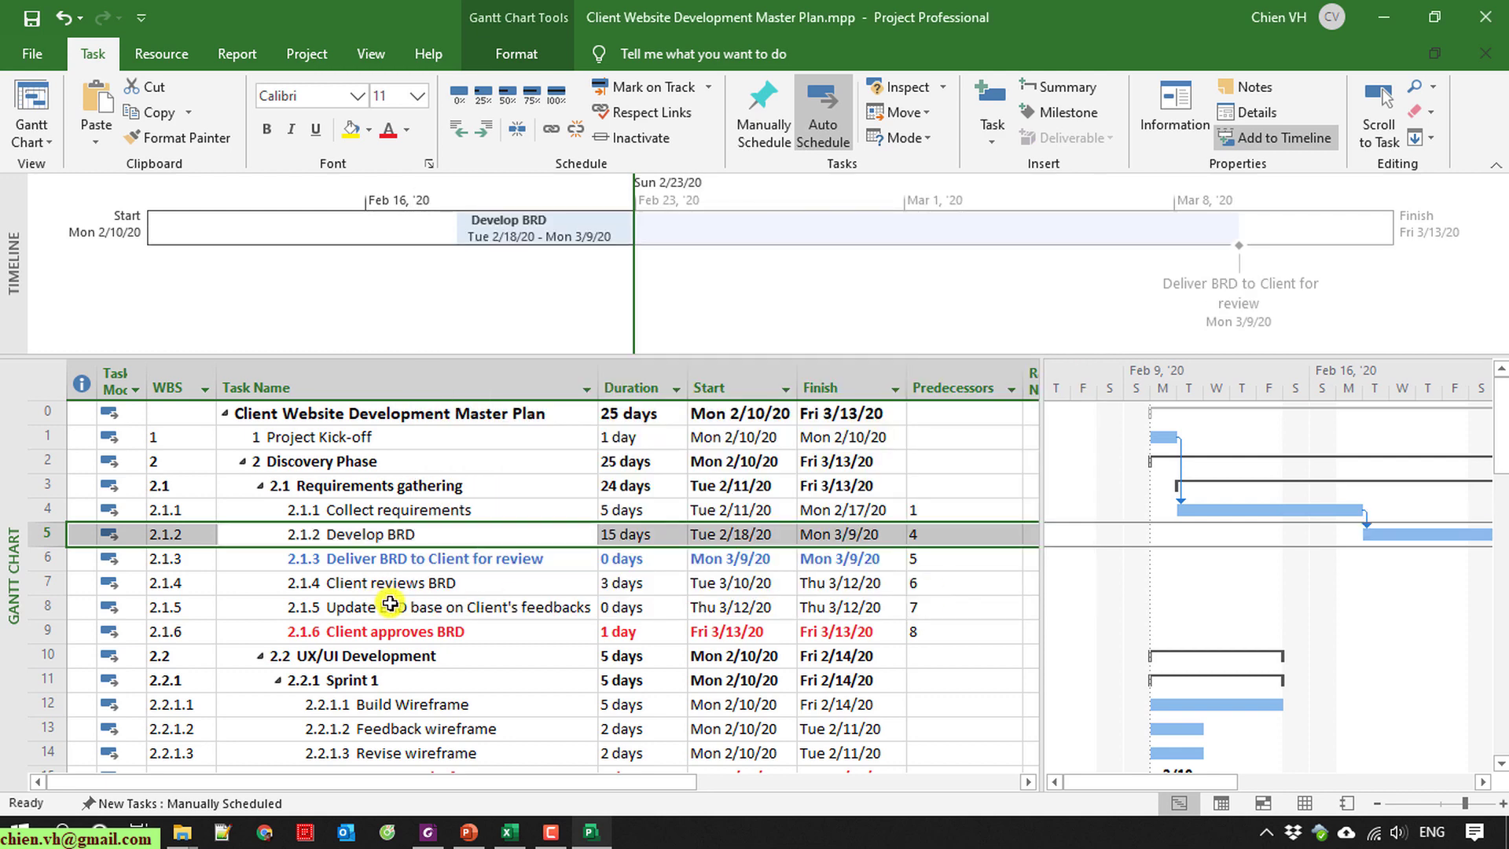
pyautogui.hotkey('ctrl', 's')
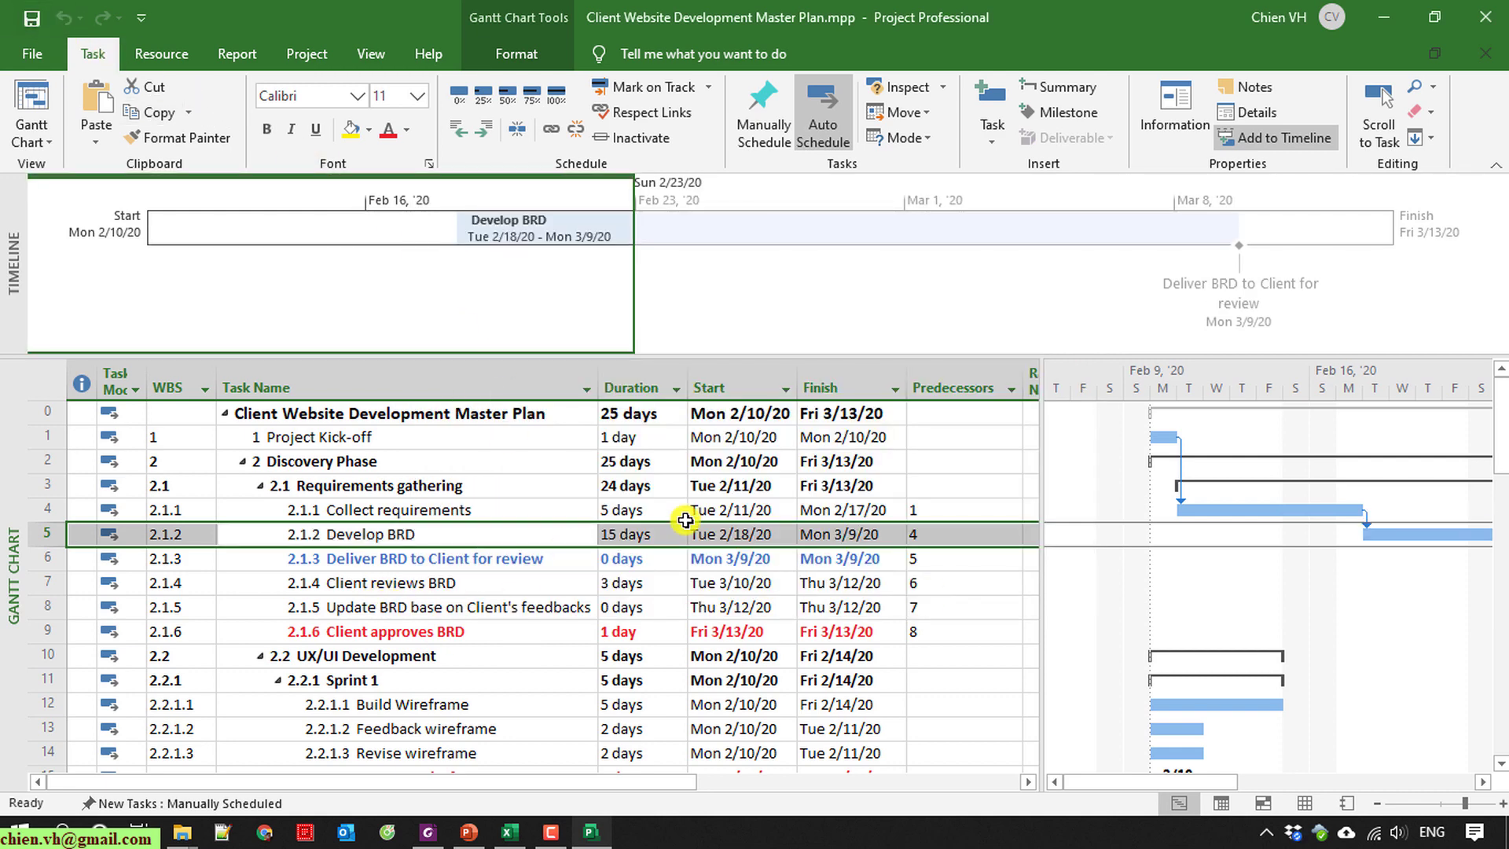
# Set the predecessor of Execute UAT round 1 to 2 and save the project.
pyautogui.scroll(-1, 591, 602)
pyautogui.scroll(1, 587, 604)
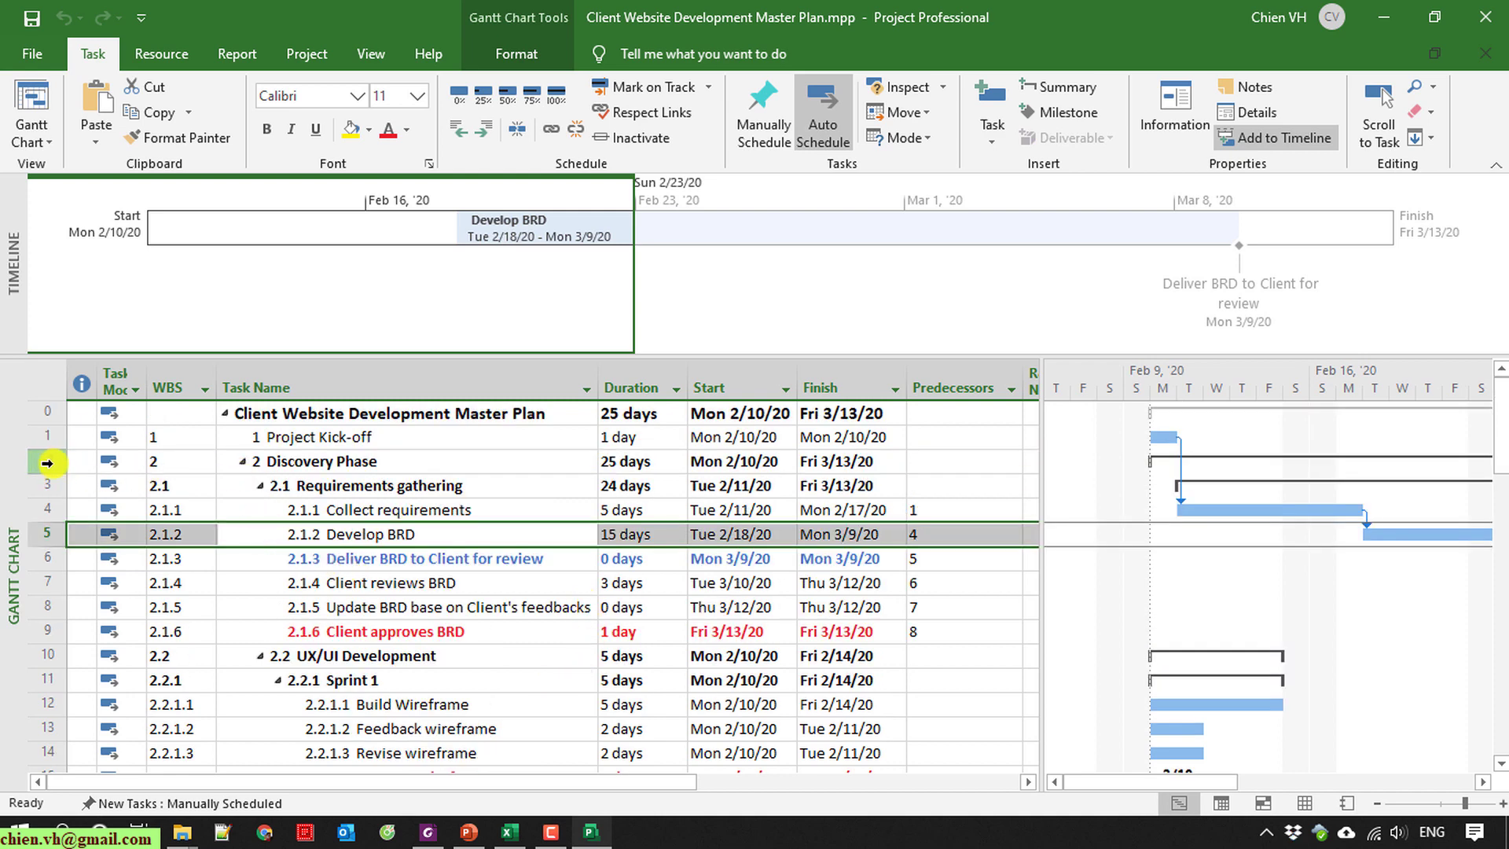
pyautogui.scroll(-16, 711, 582)
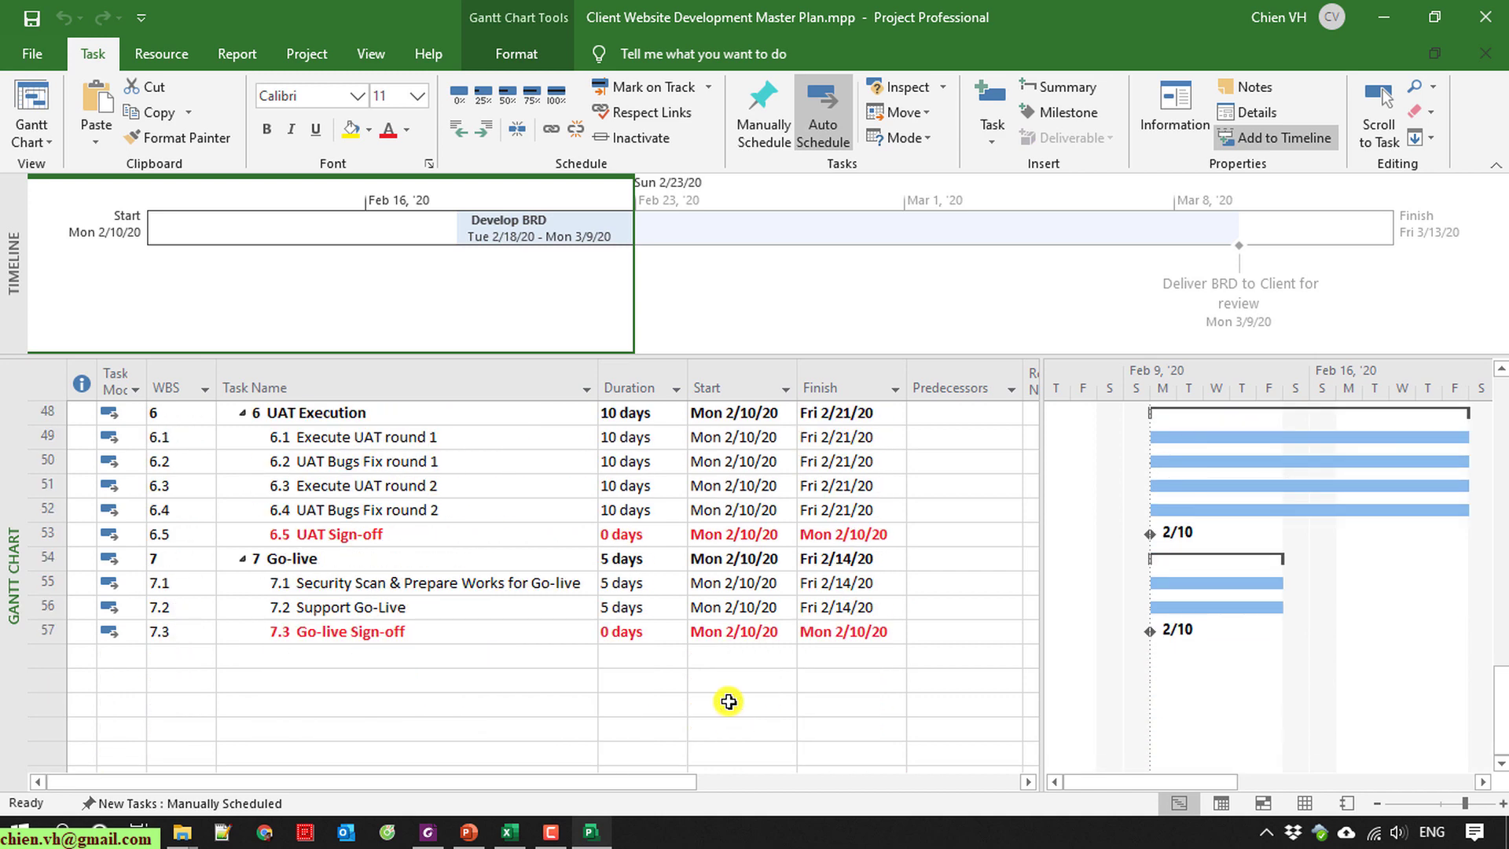
pyautogui.scroll(1, 723, 691)
pyautogui.click(934, 509)
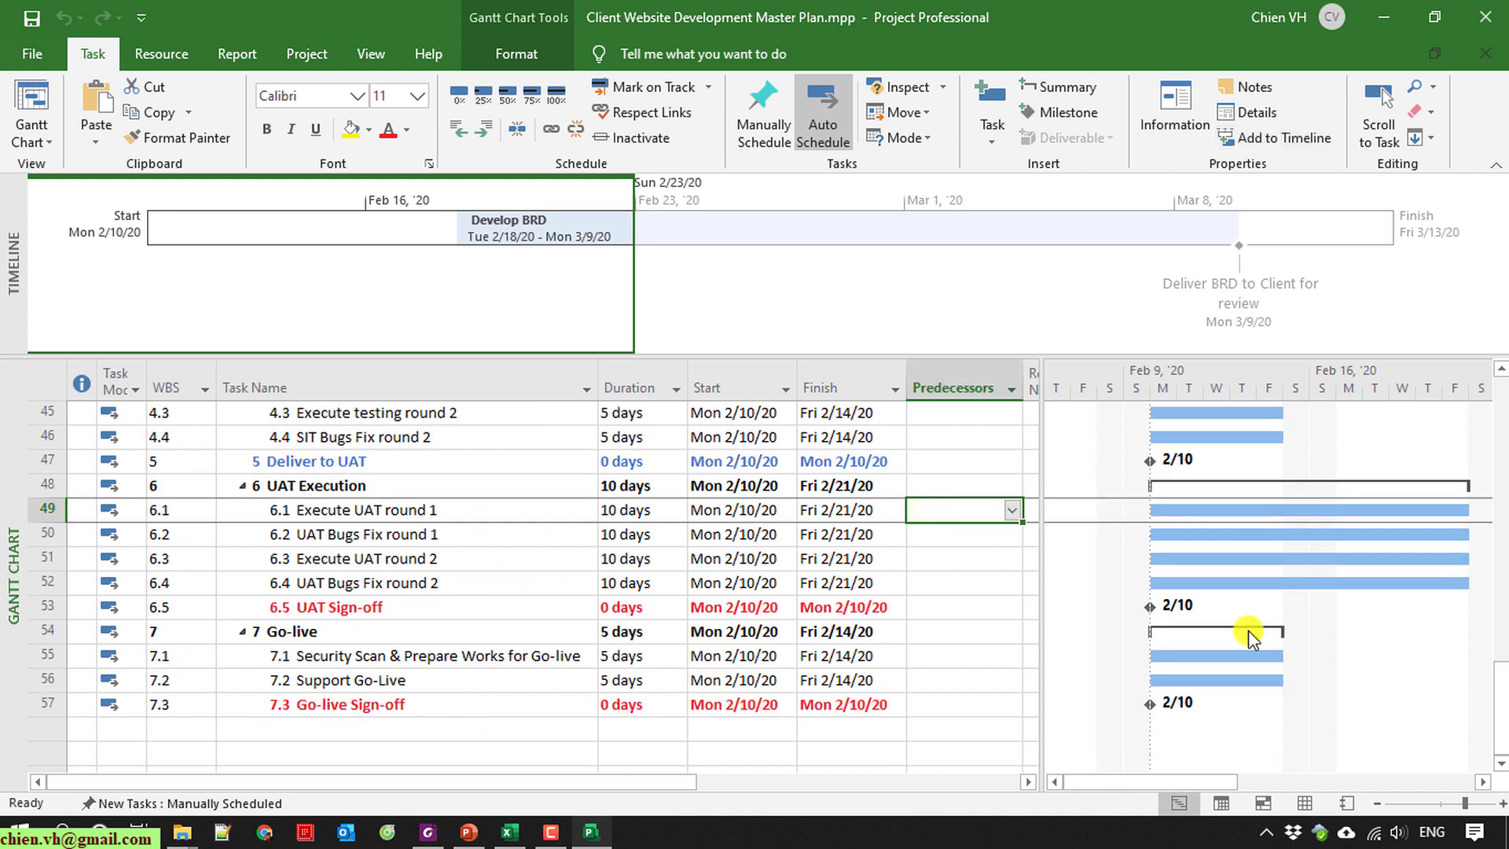
pyautogui.write('2')
pyautogui.press('Return')
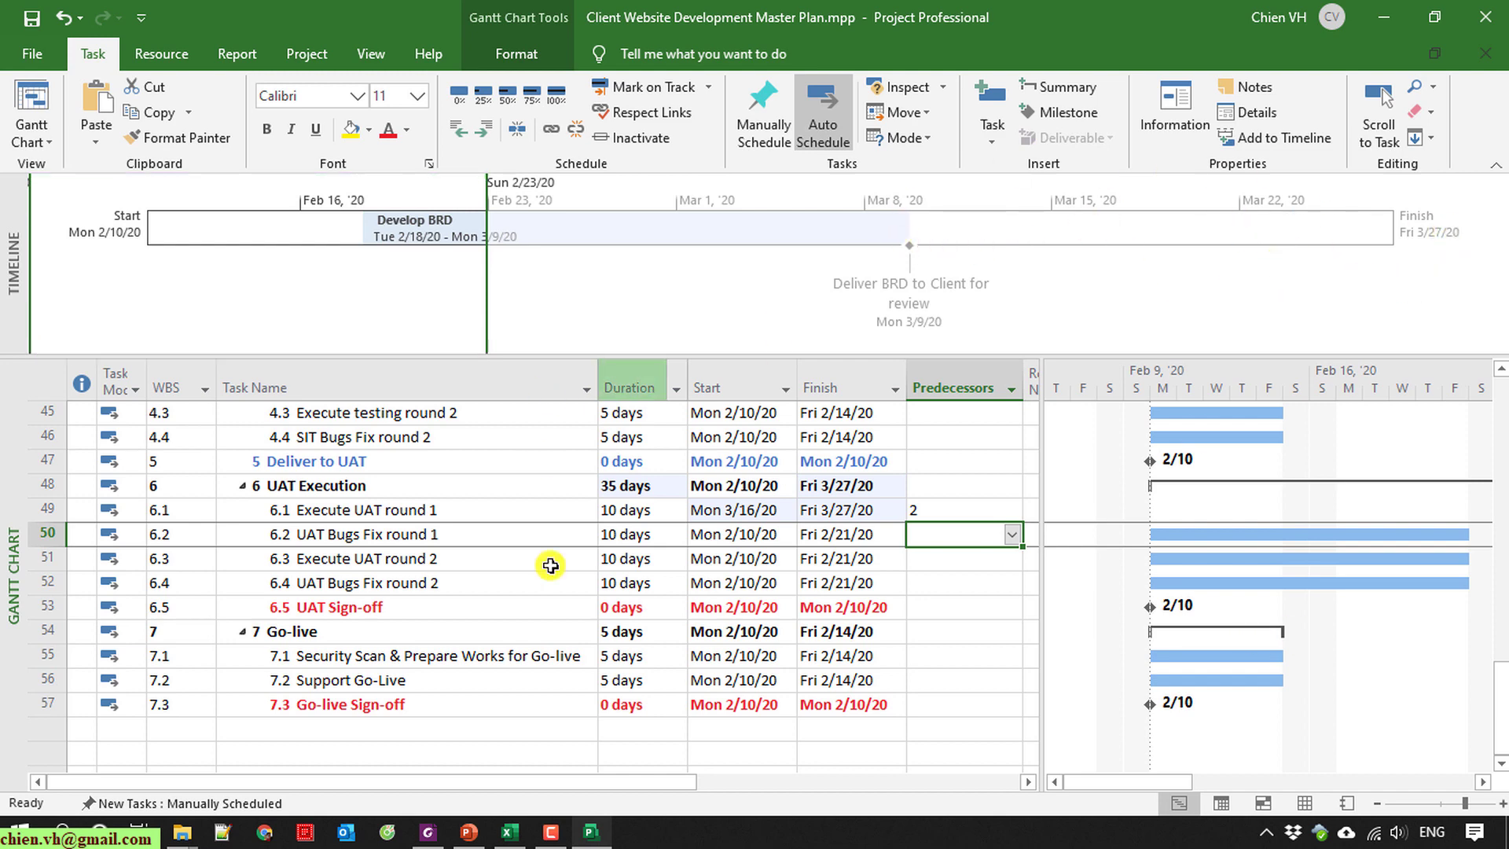
pyautogui.scroll(15, 532, 596)
pyautogui.hotkey('ctrl', 's')
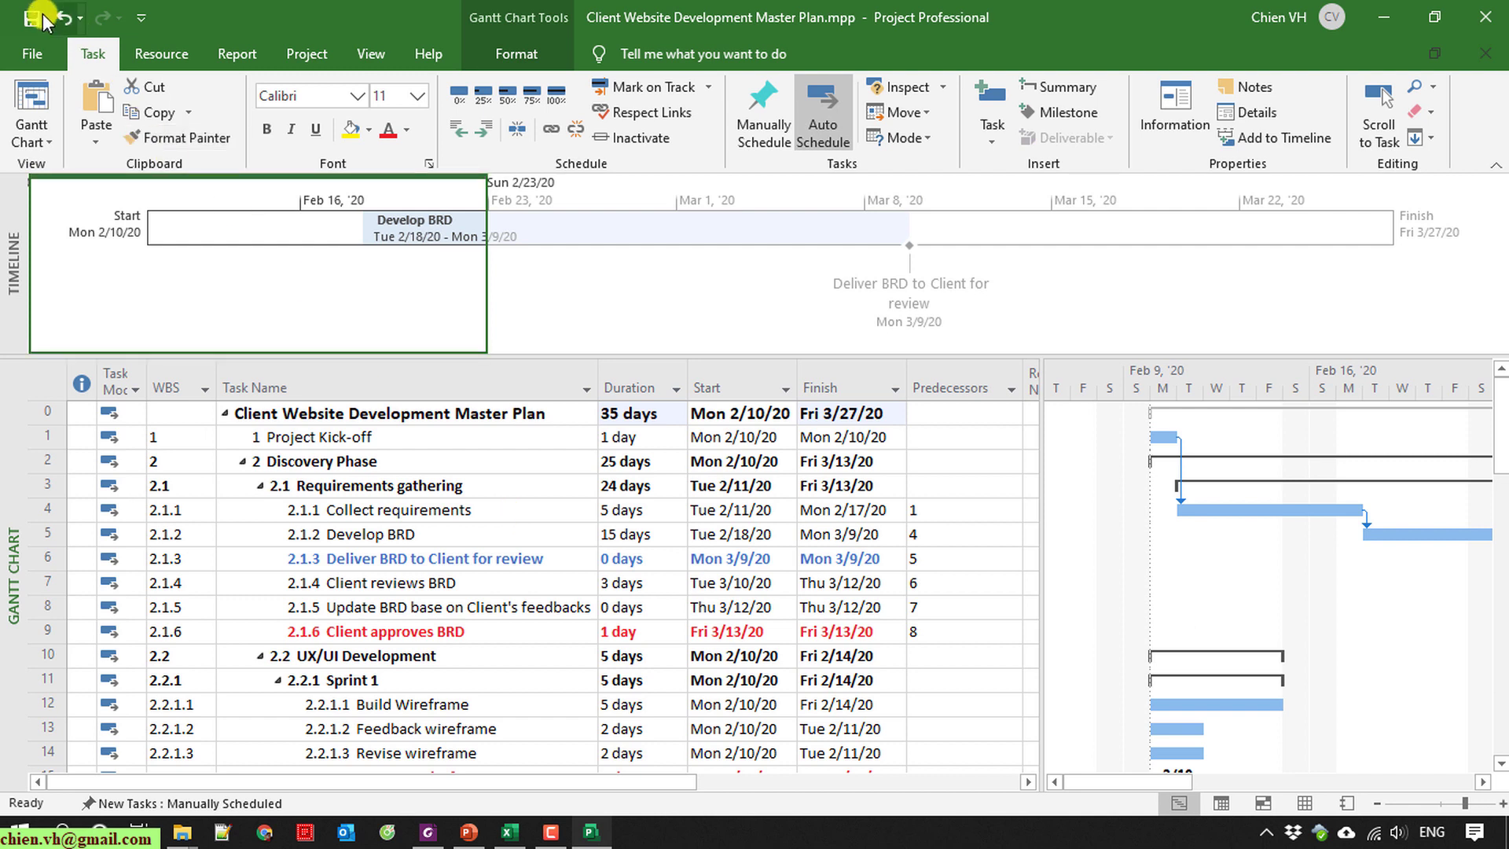
# Set the predecessors of UAT Bugs Fix round 1 to 49, Execute UAT round 2 to 50 and UAT Bugs Fix round 2 to 51.
pyautogui.moveTo(714, 354); pyautogui.dragTo(714, 345)
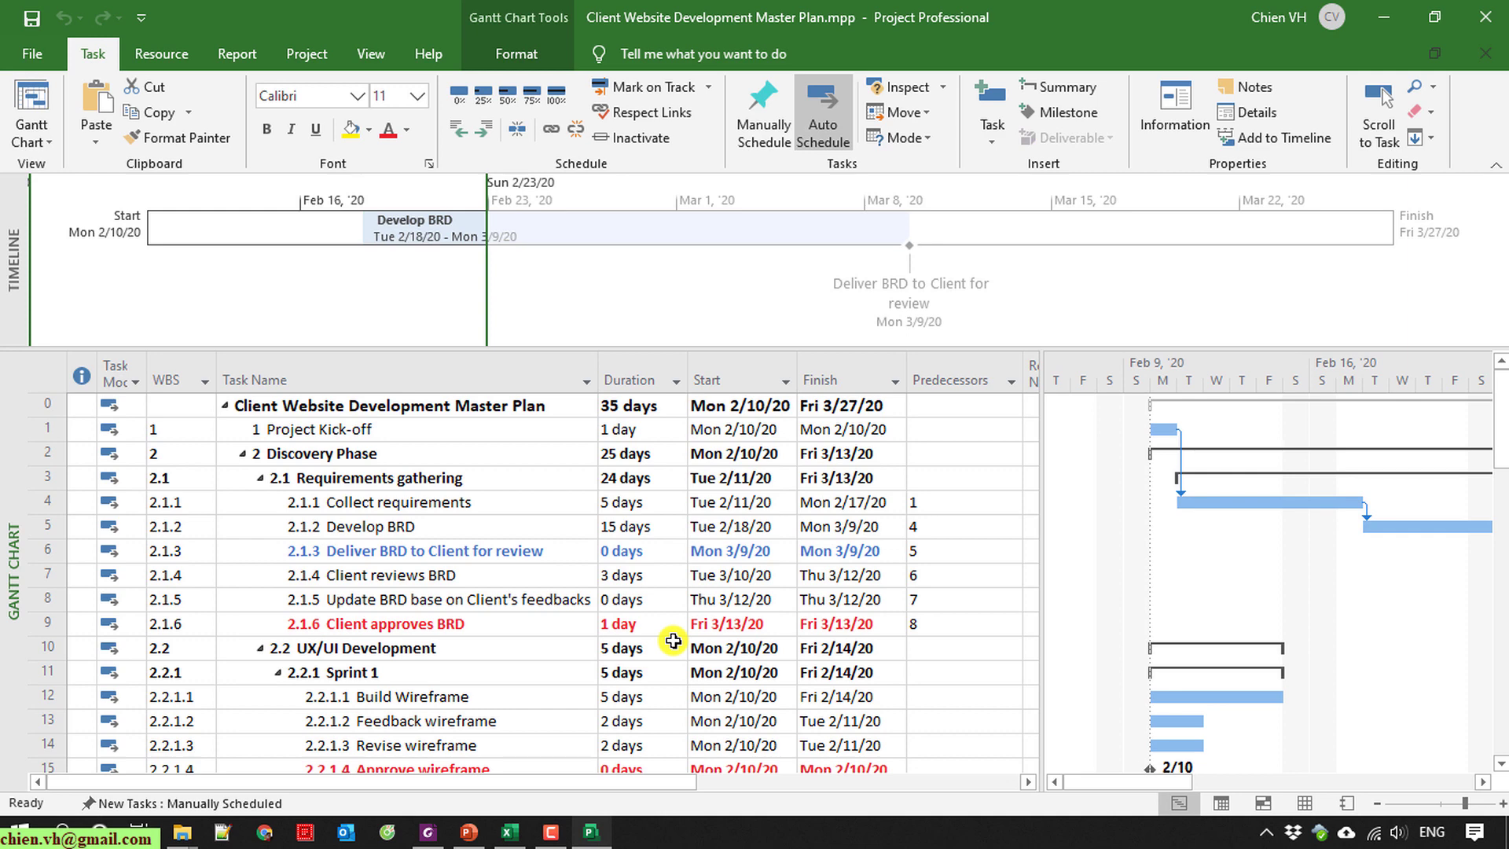
pyautogui.scroll(-3, 672, 641)
pyautogui.scroll(-11, 671, 642)
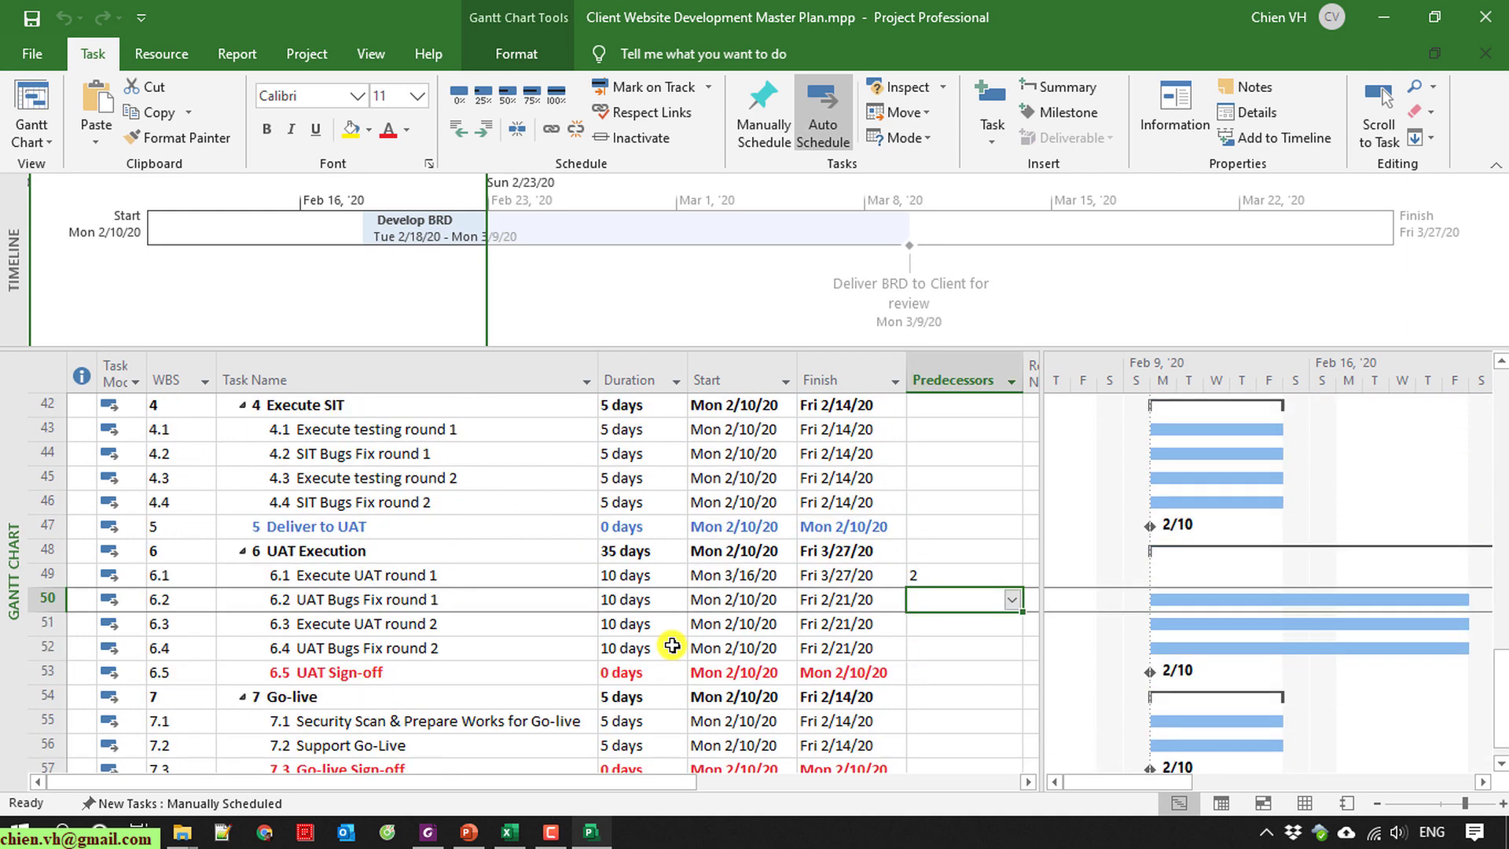
pyautogui.scroll(-2, 672, 645)
pyautogui.scroll(1, 672, 645)
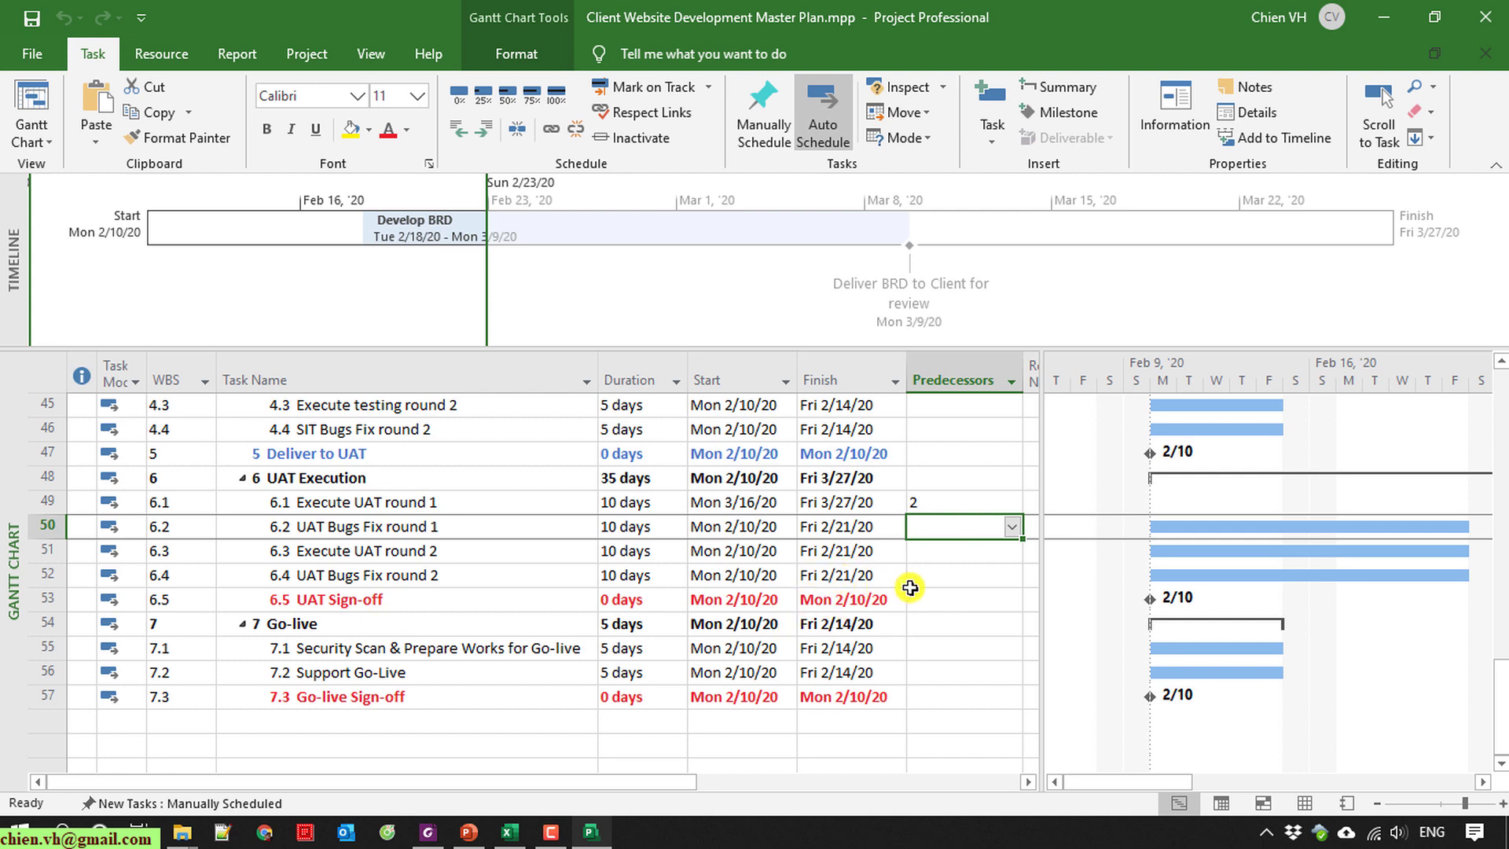
pyautogui.click(974, 598)
pyautogui.click(954, 528)
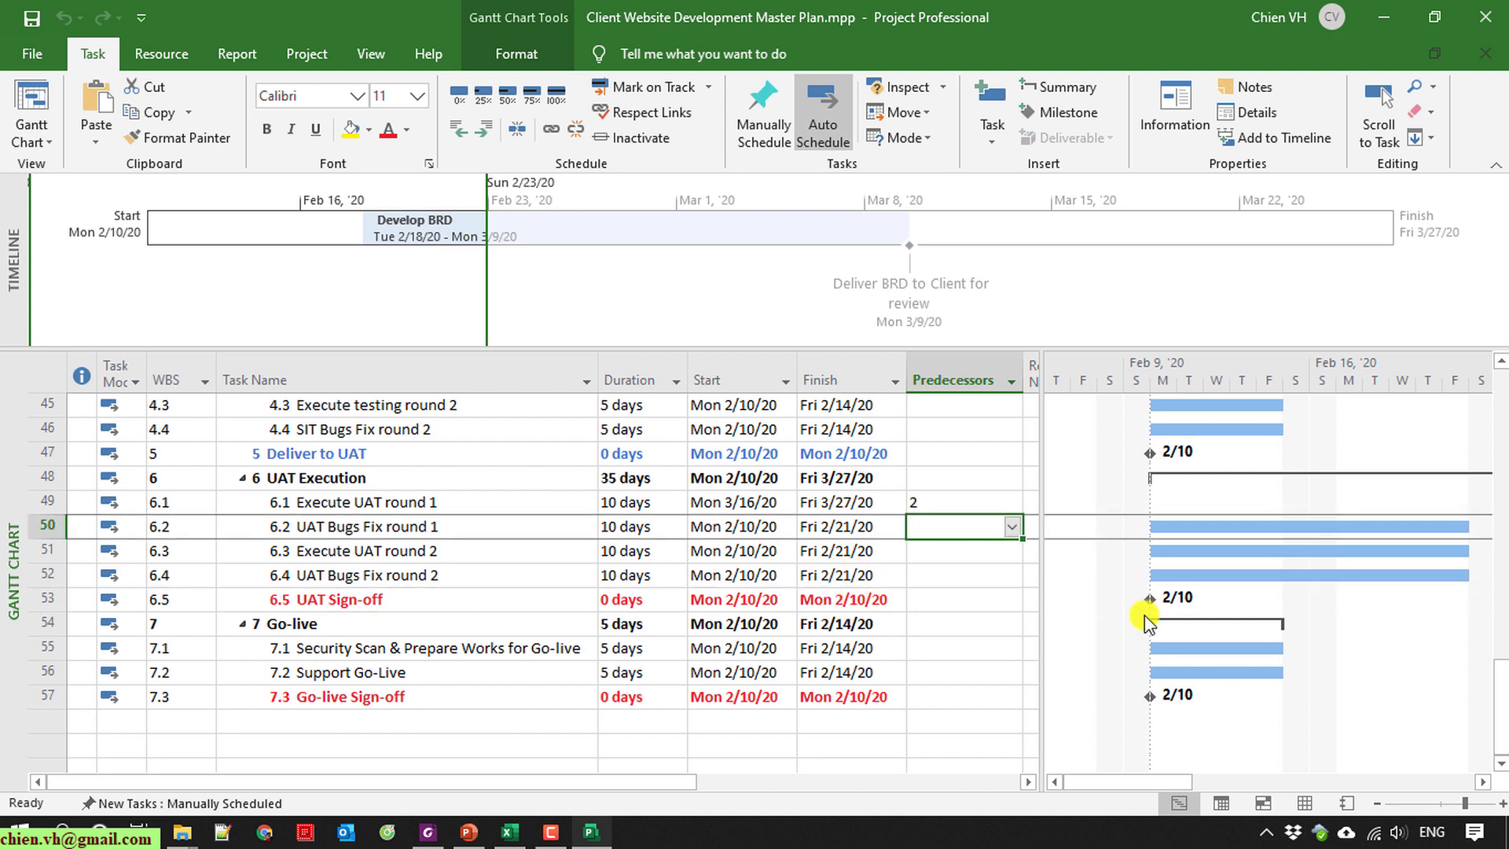
pyautogui.write('49')
pyautogui.press('Return')
pyautogui.write('50')
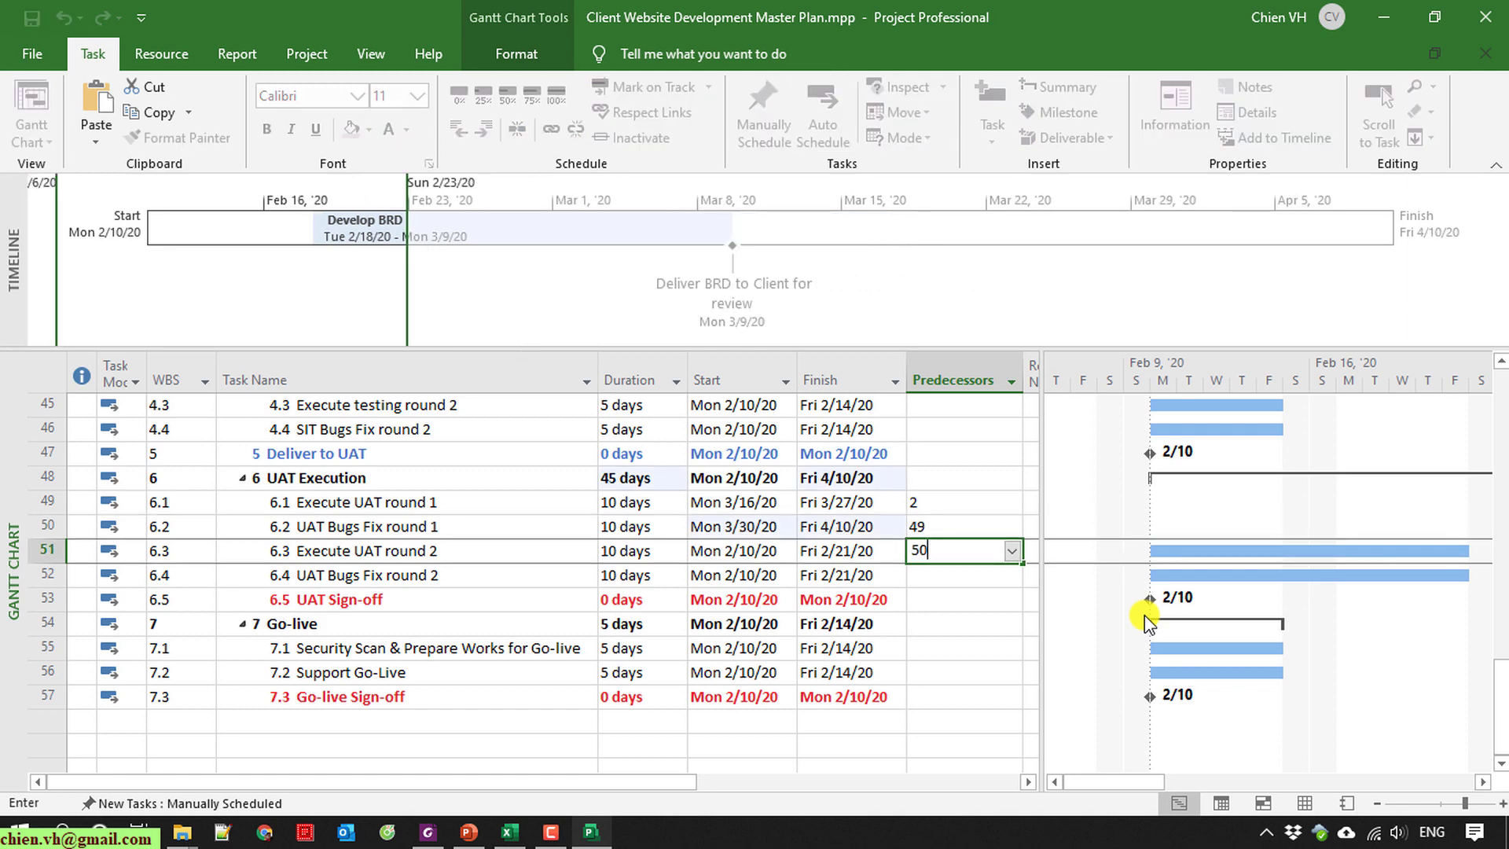
pyautogui.press('Return')
pyautogui.write('51')
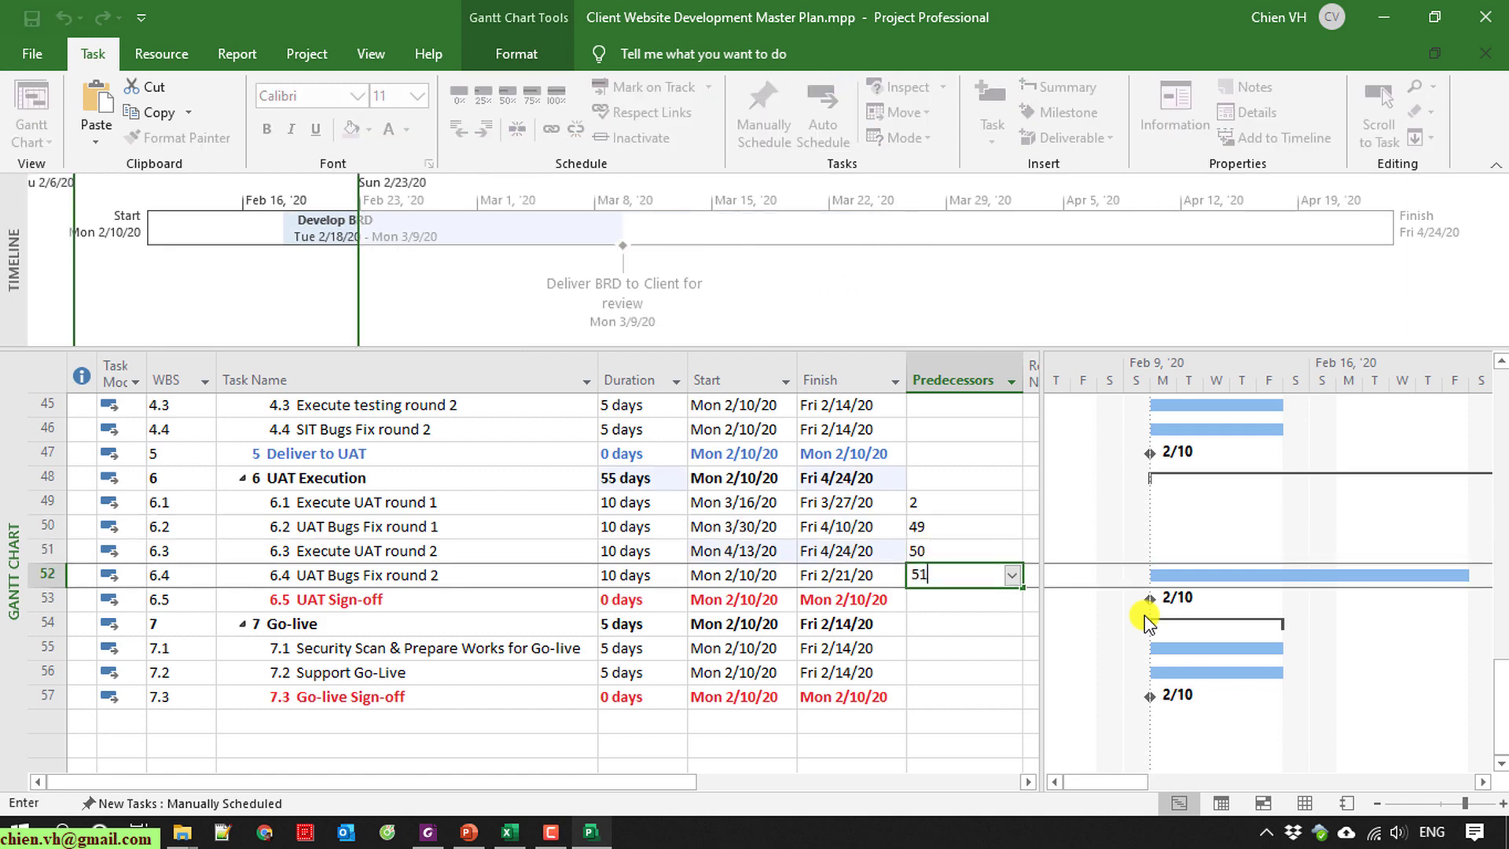
pyautogui.press('Return')
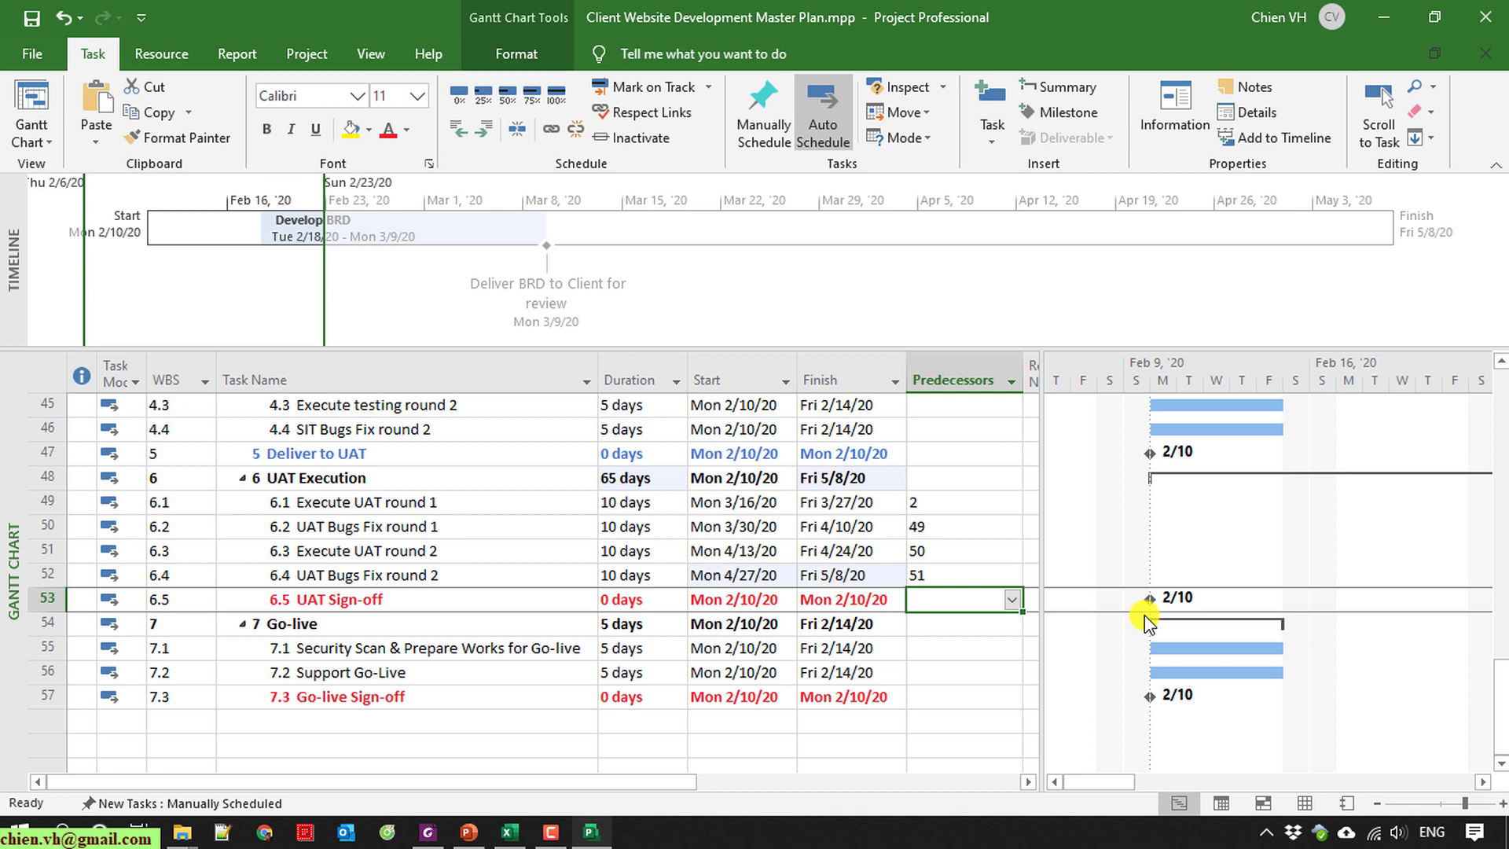
# In the task information of UAT Bugs Fix round 2, set the deadline to Fri 5/8/2020 and the task type to Fixed Duration.
pyautogui.click(39, 576)
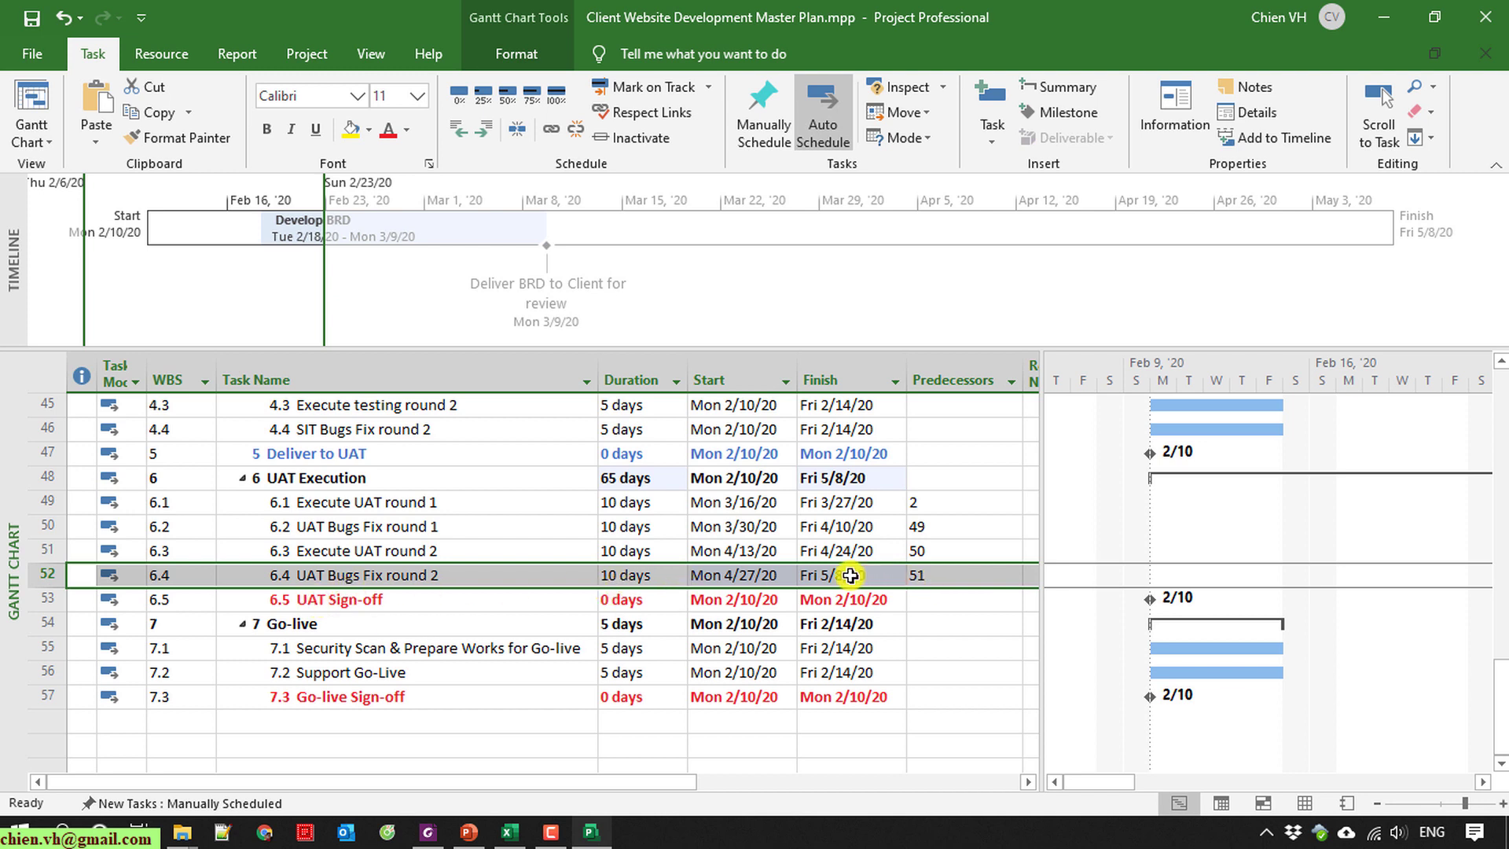
pyautogui.doubleClick(391, 575)
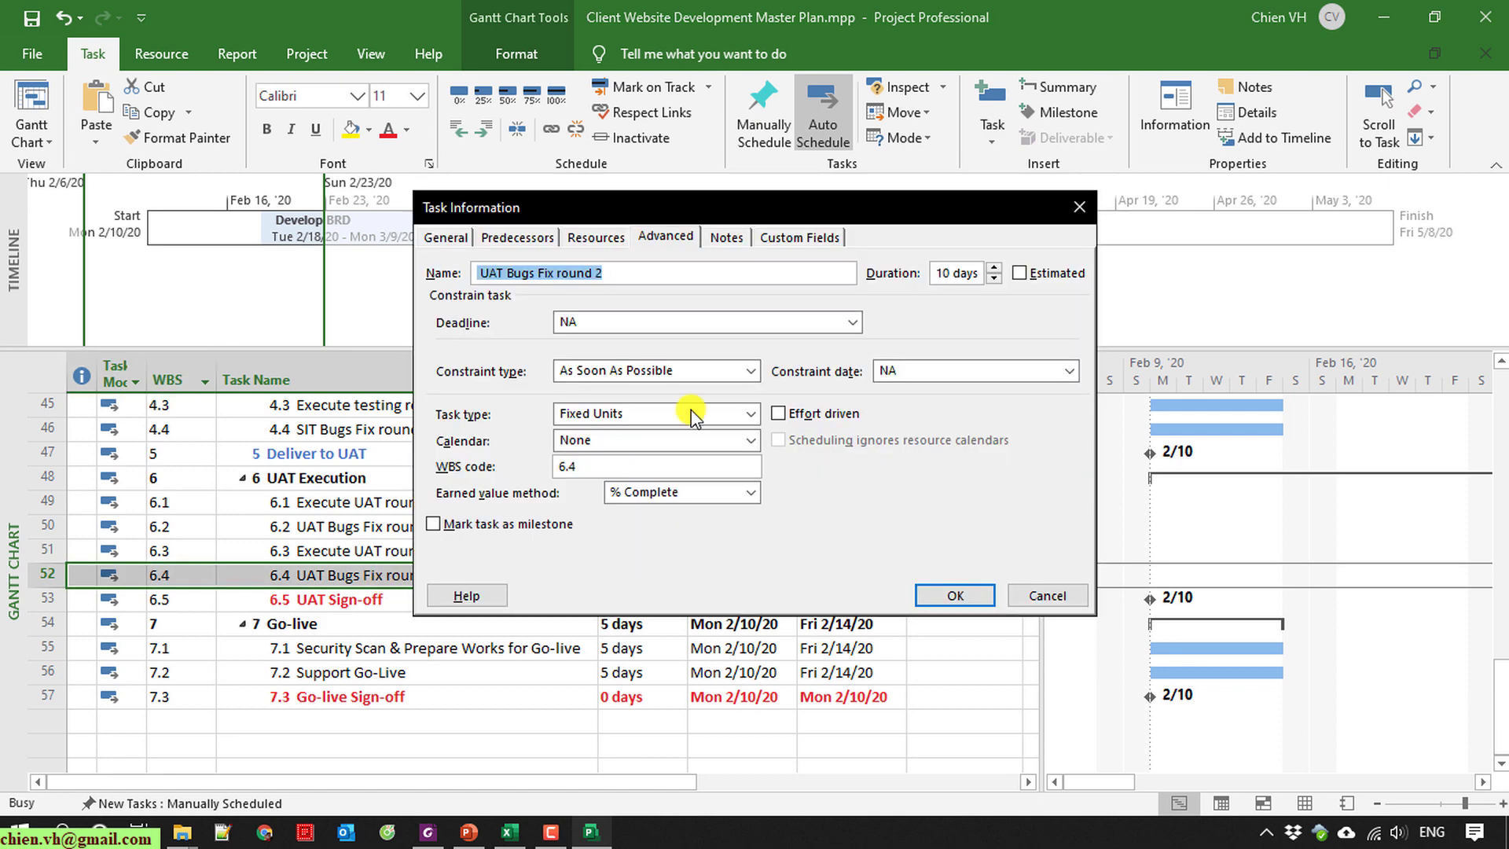
pyautogui.moveTo(897, 206); pyautogui.dragTo(897, 174)
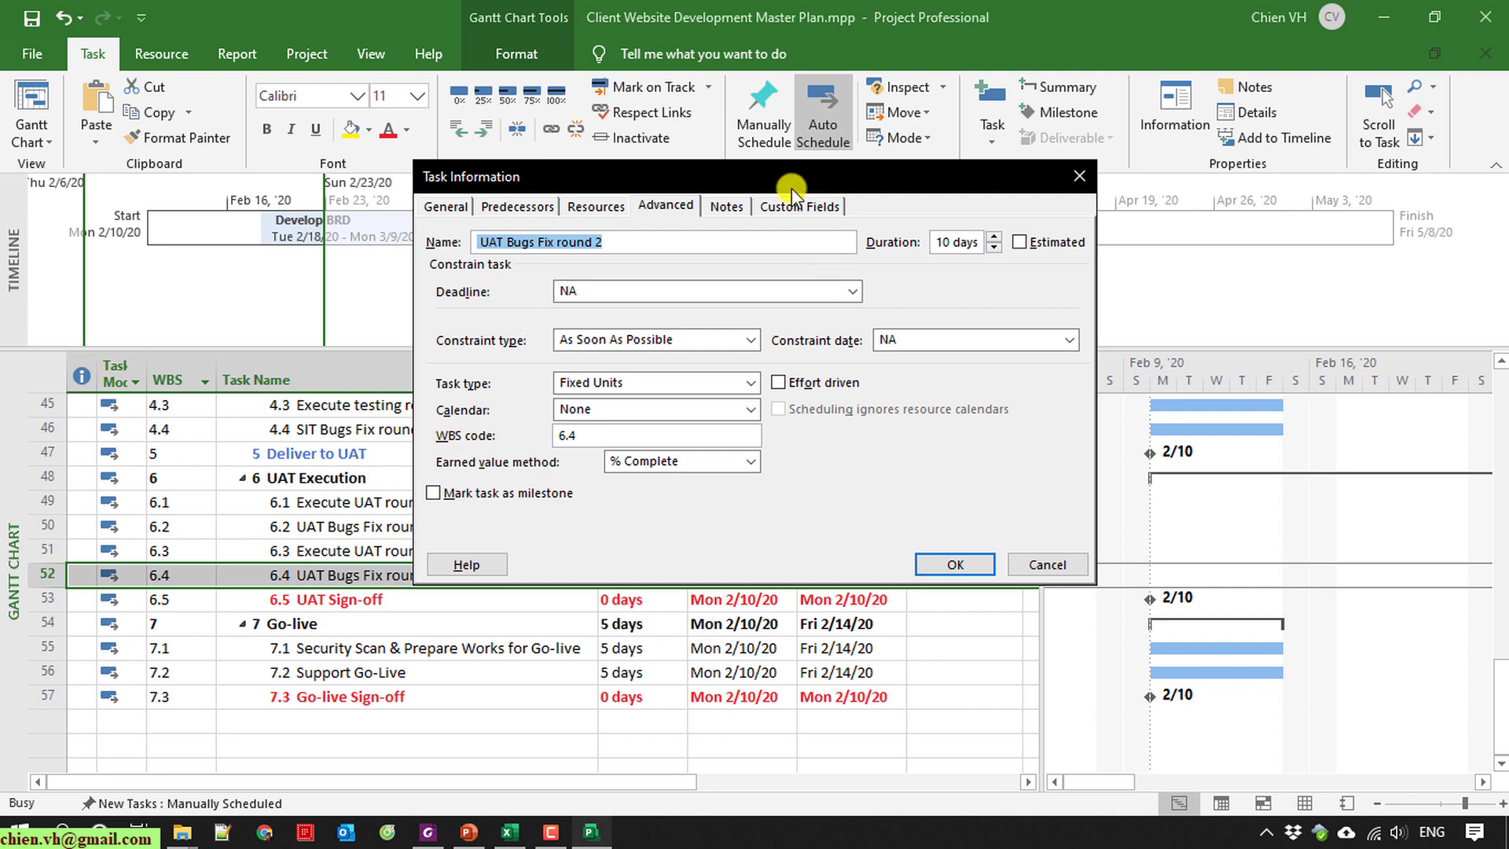
pyautogui.moveTo(780, 176); pyautogui.dragTo(987, 94)
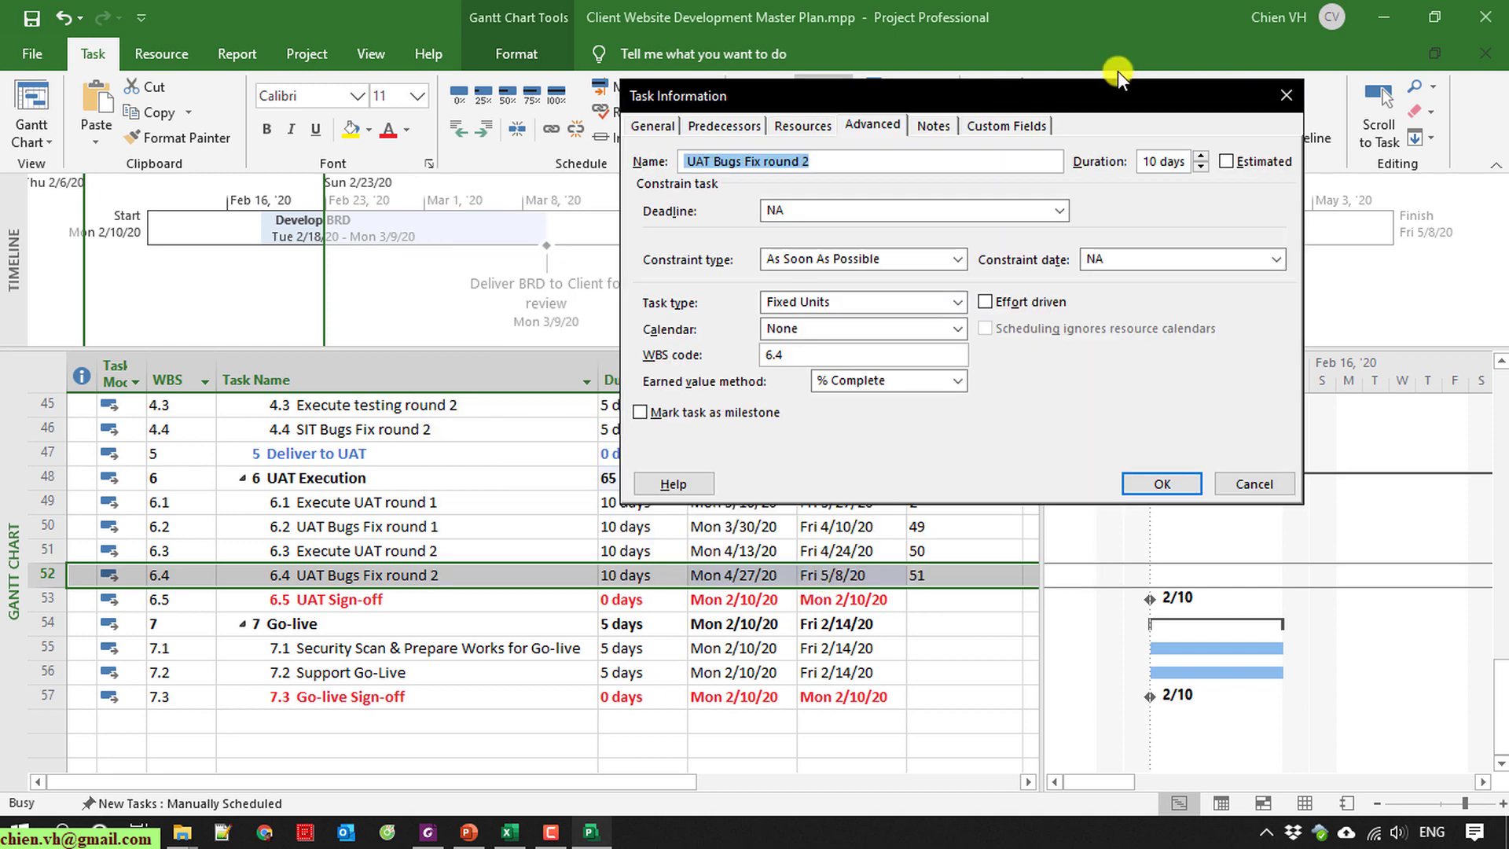
pyautogui.click(1068, 209)
pyautogui.click(1053, 235)
pyautogui.click(1053, 235)
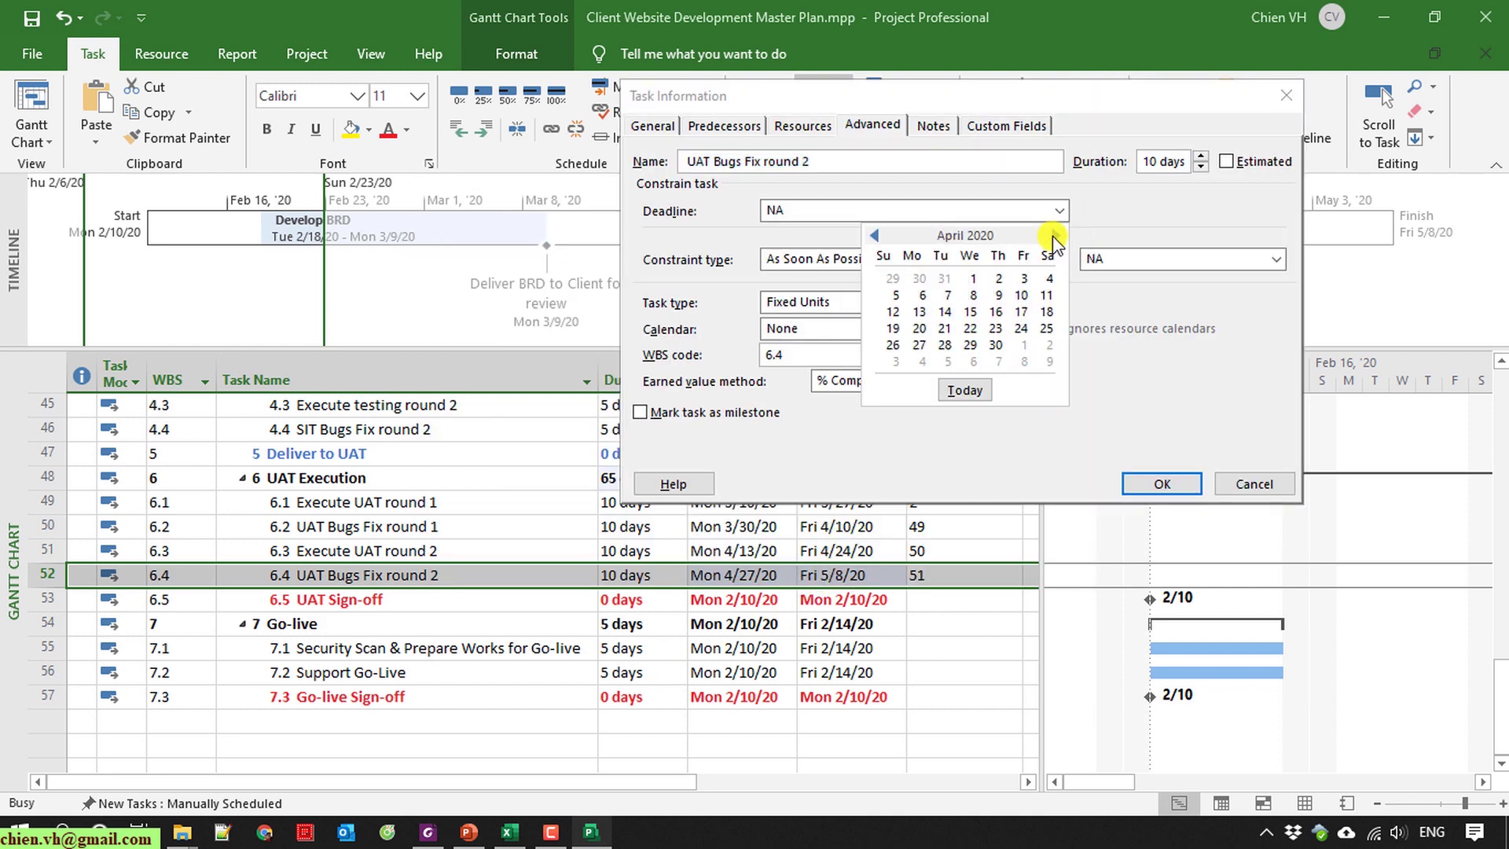
pyautogui.click(1053, 235)
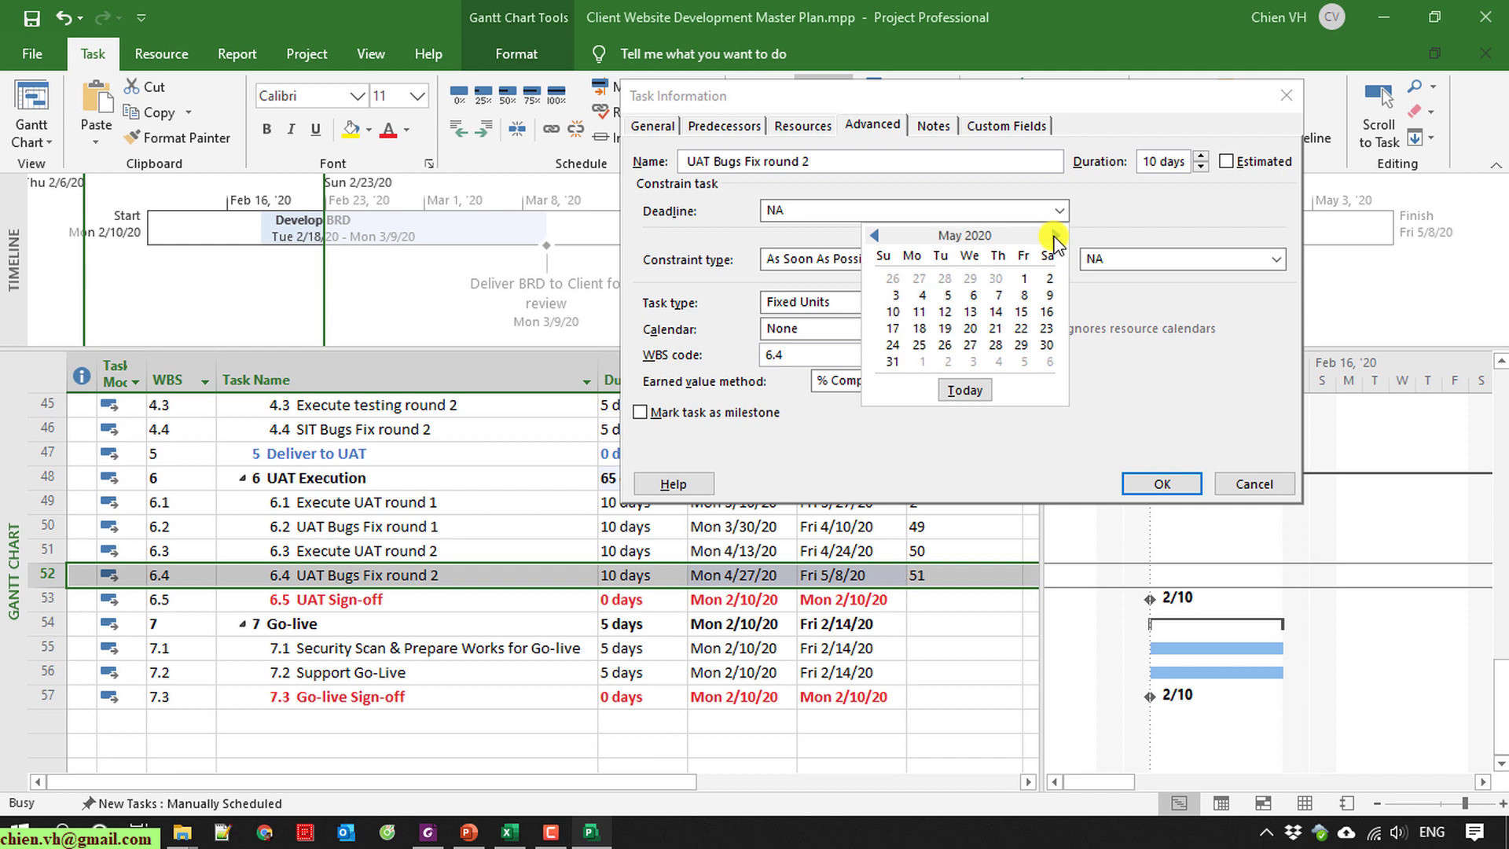
pyautogui.click(1023, 297)
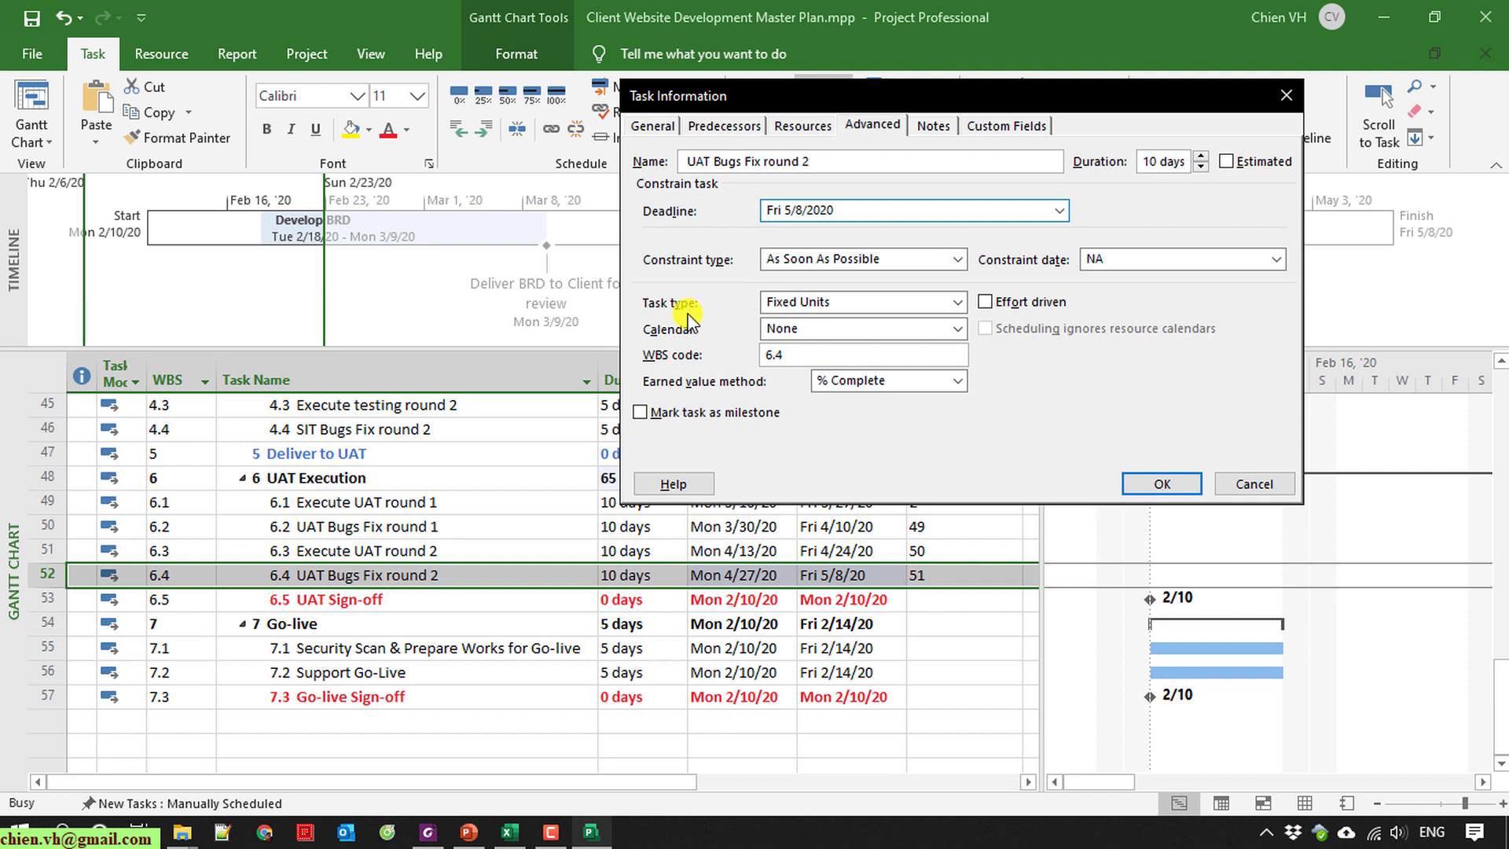
pyautogui.click(956, 303)
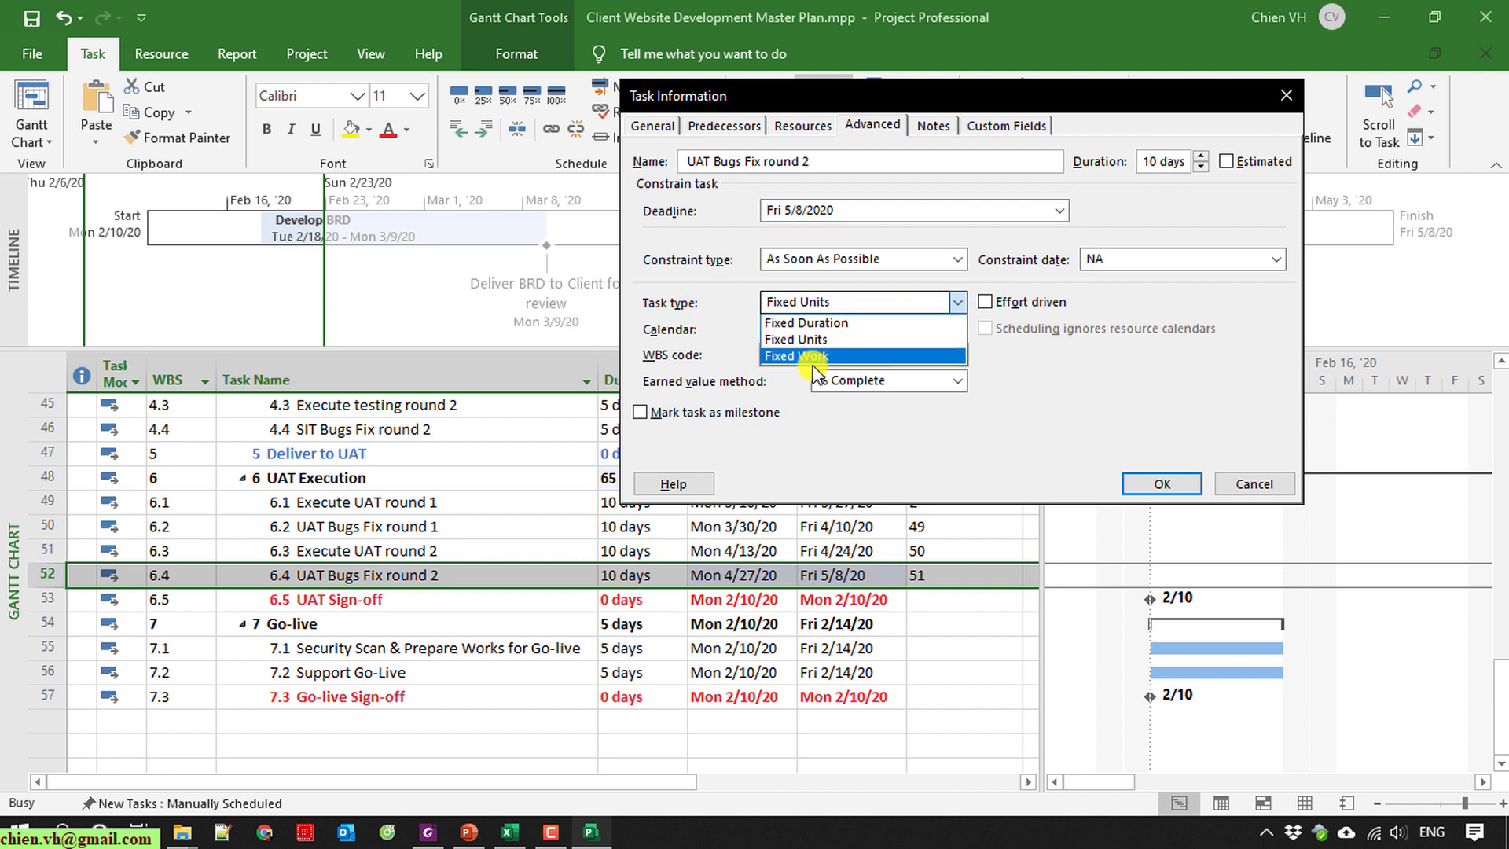
pyautogui.click(826, 322)
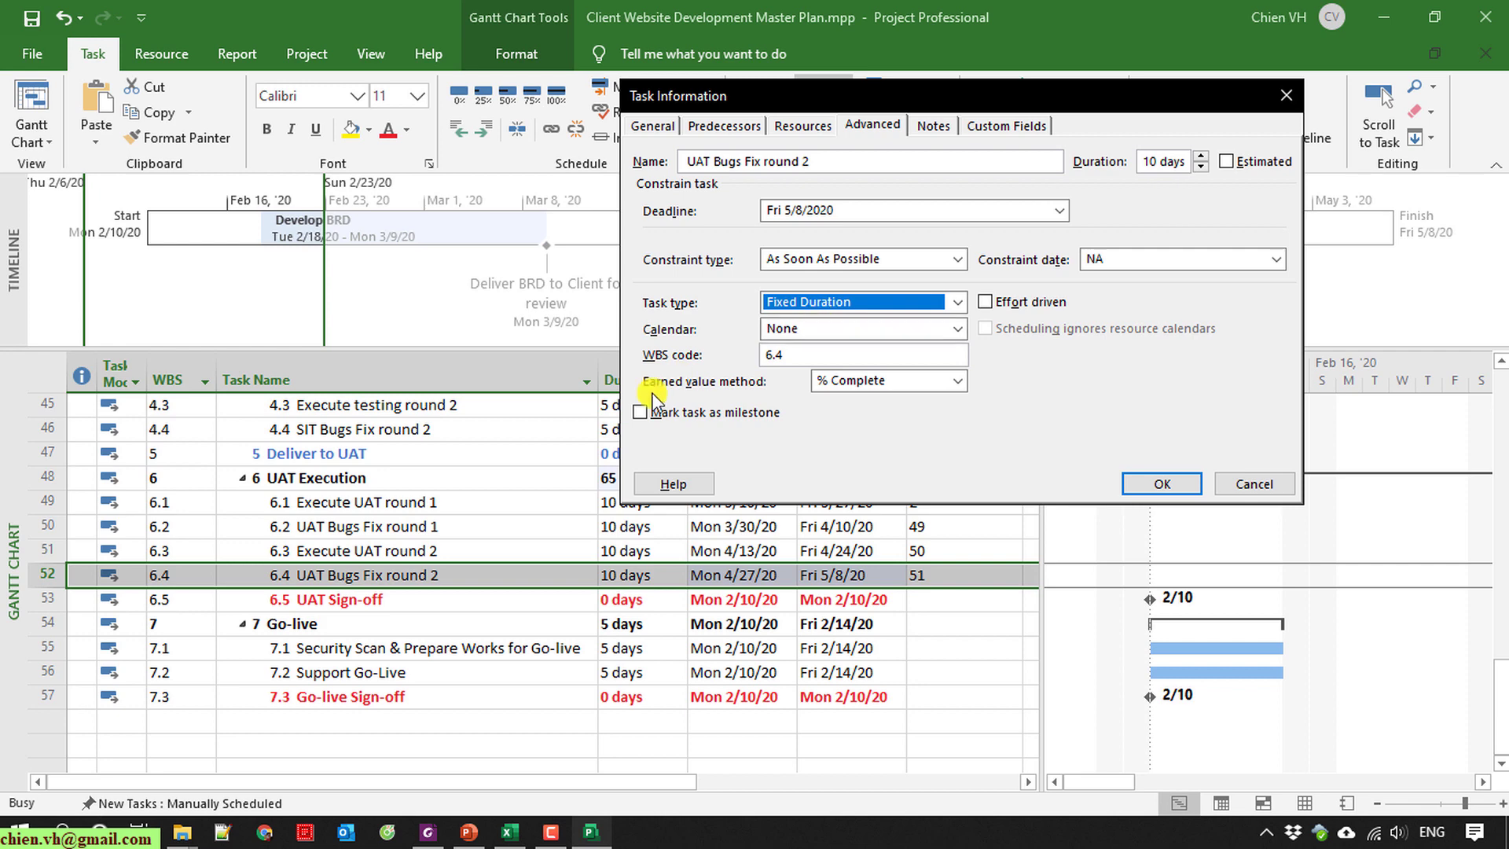
# Mark UAT Bugs Fix round 2 as a milestone and add it to the timeline.
pyautogui.click(674, 414)
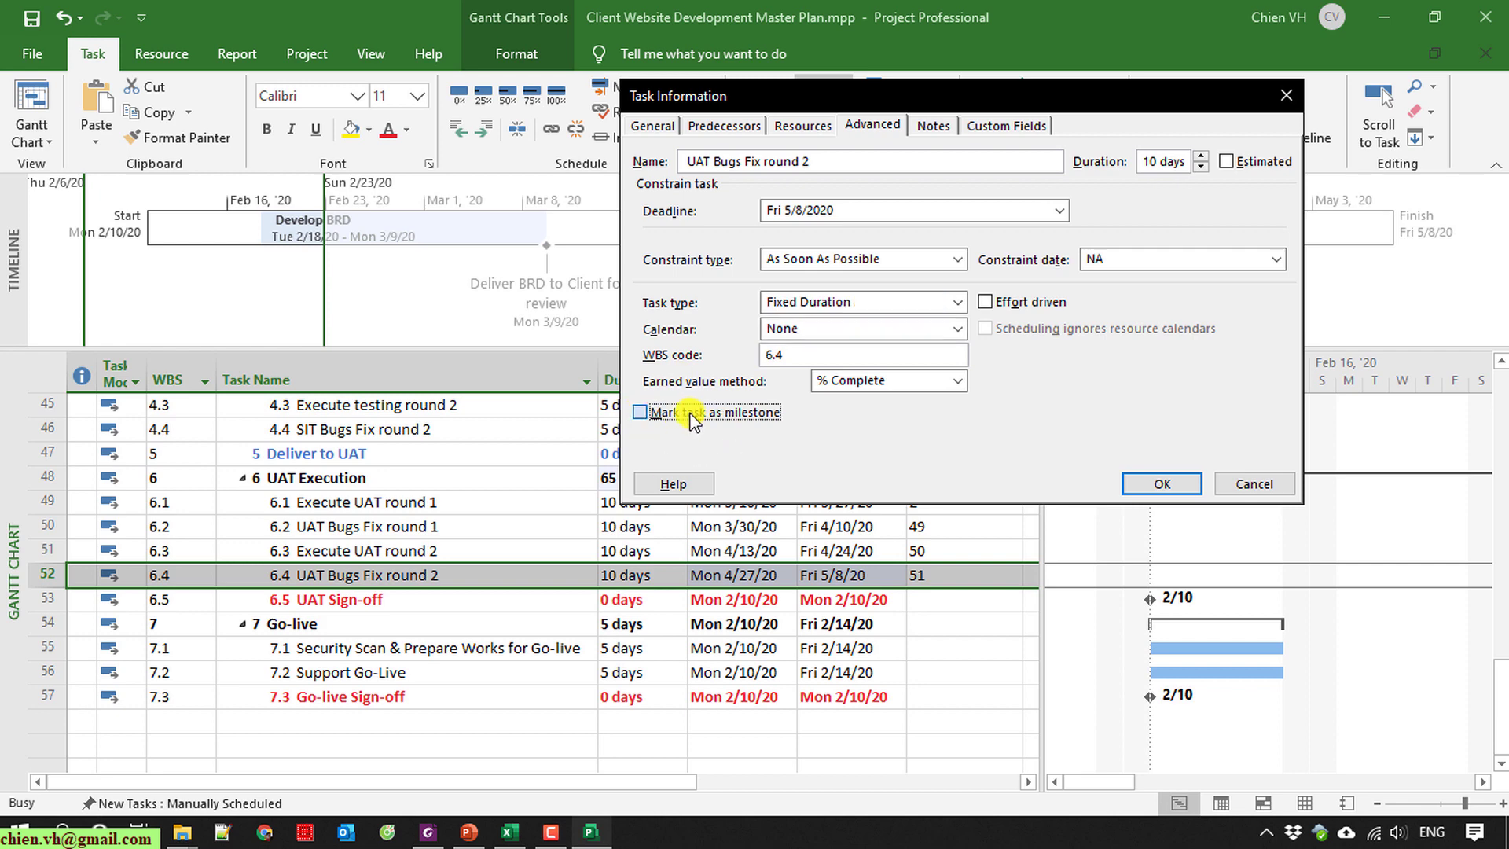
pyautogui.click(1160, 483)
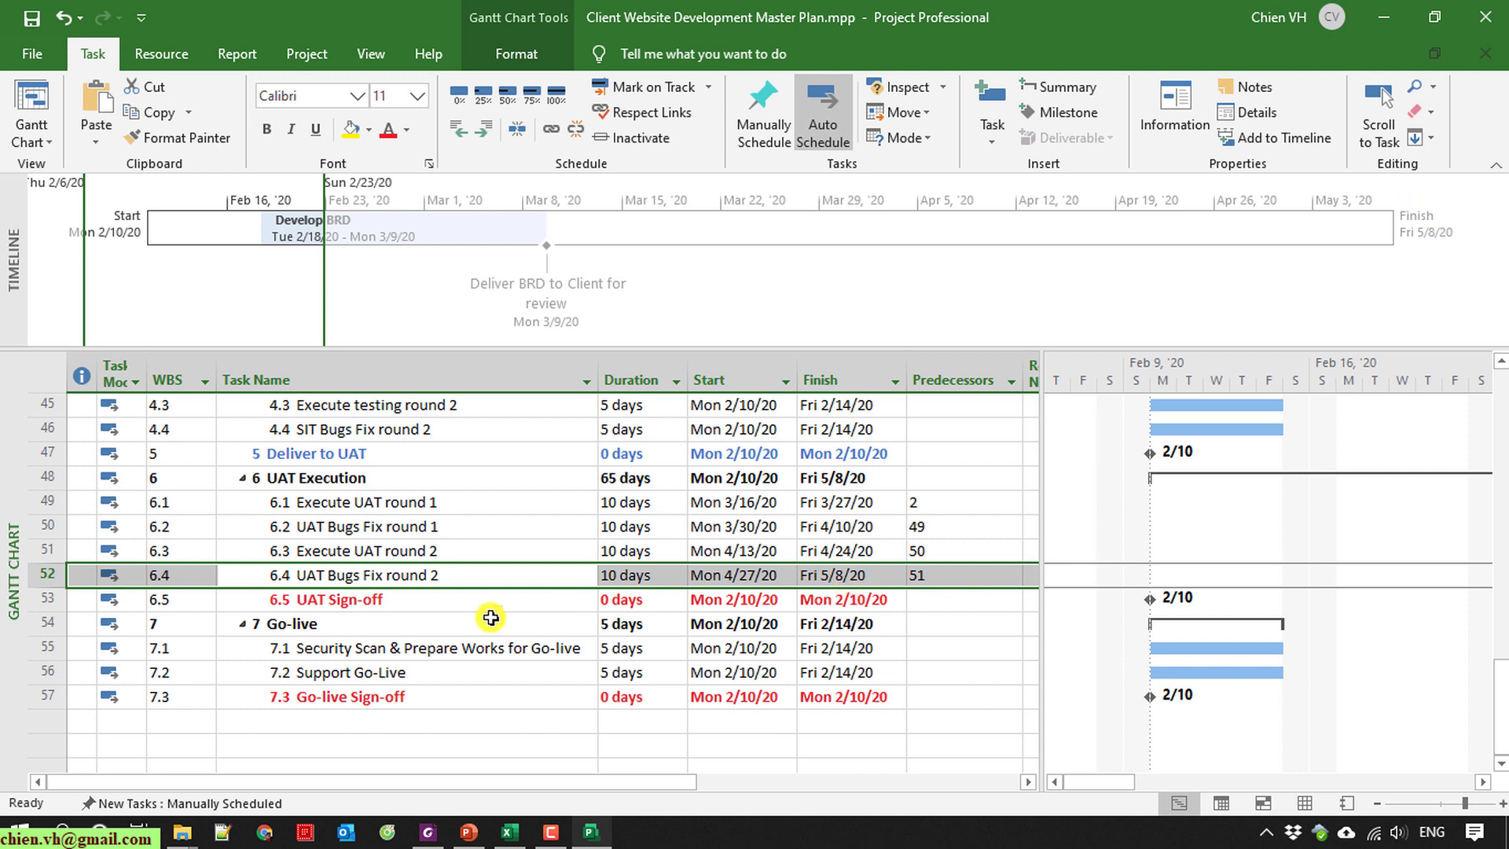
pyautogui.rightClick(396, 577)
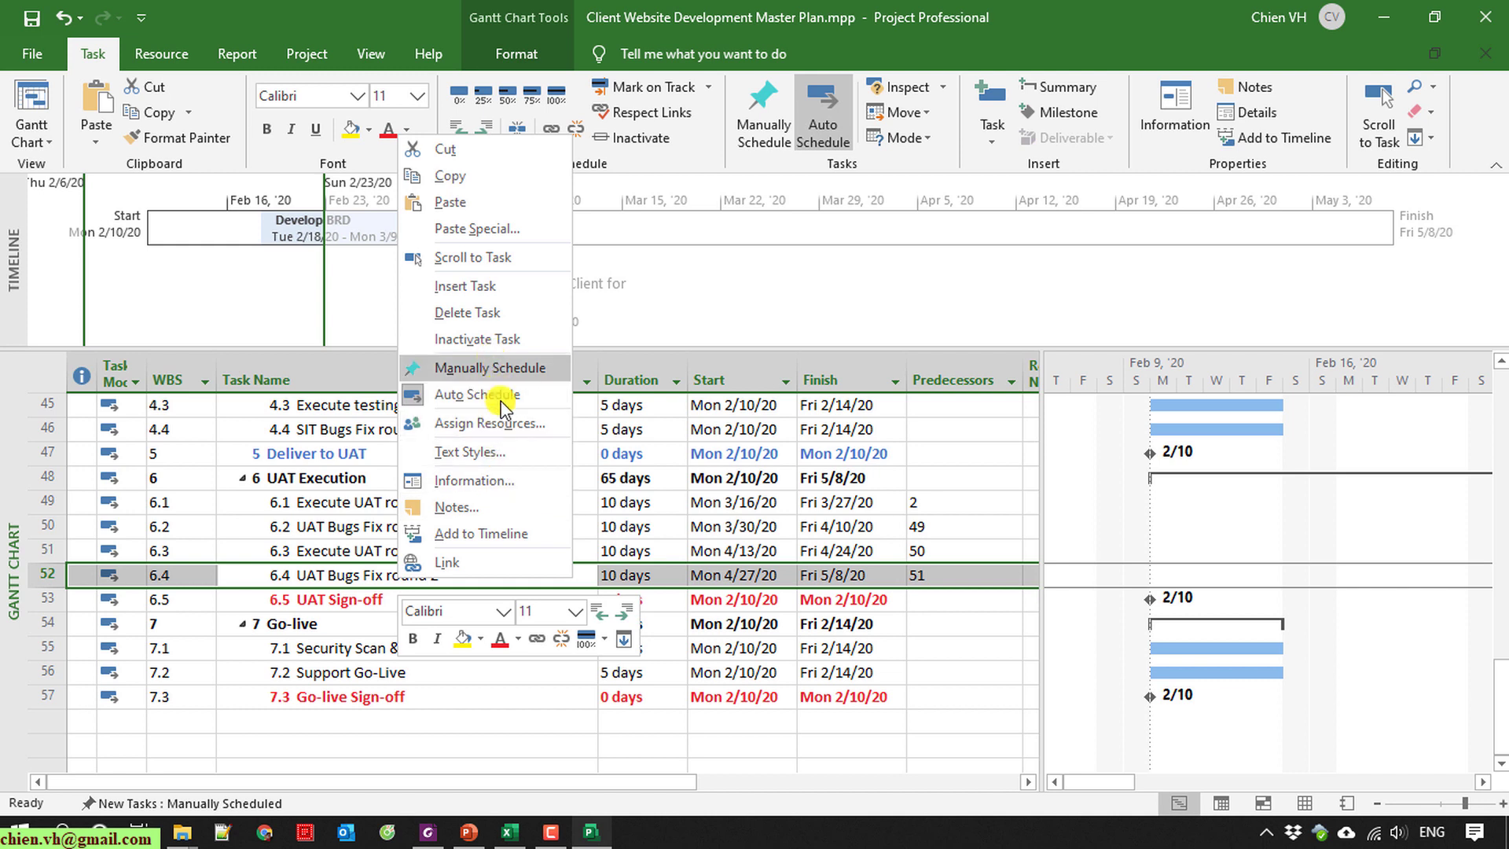
pyautogui.click(490, 533)
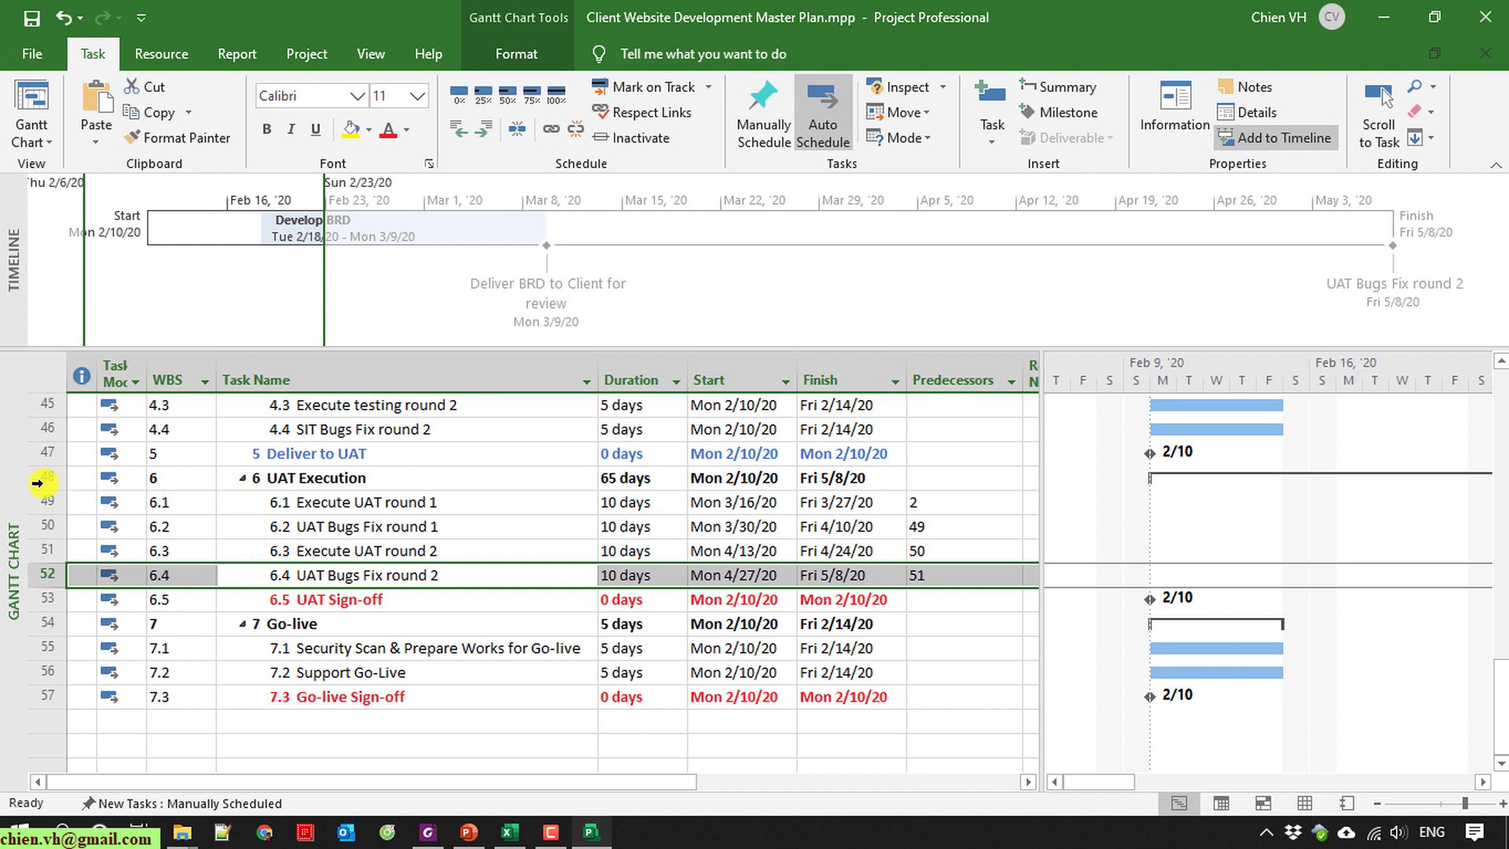
# Try 48 as the predecessor of Go-live Sign-off and clear it again.
pyautogui.click(947, 696)
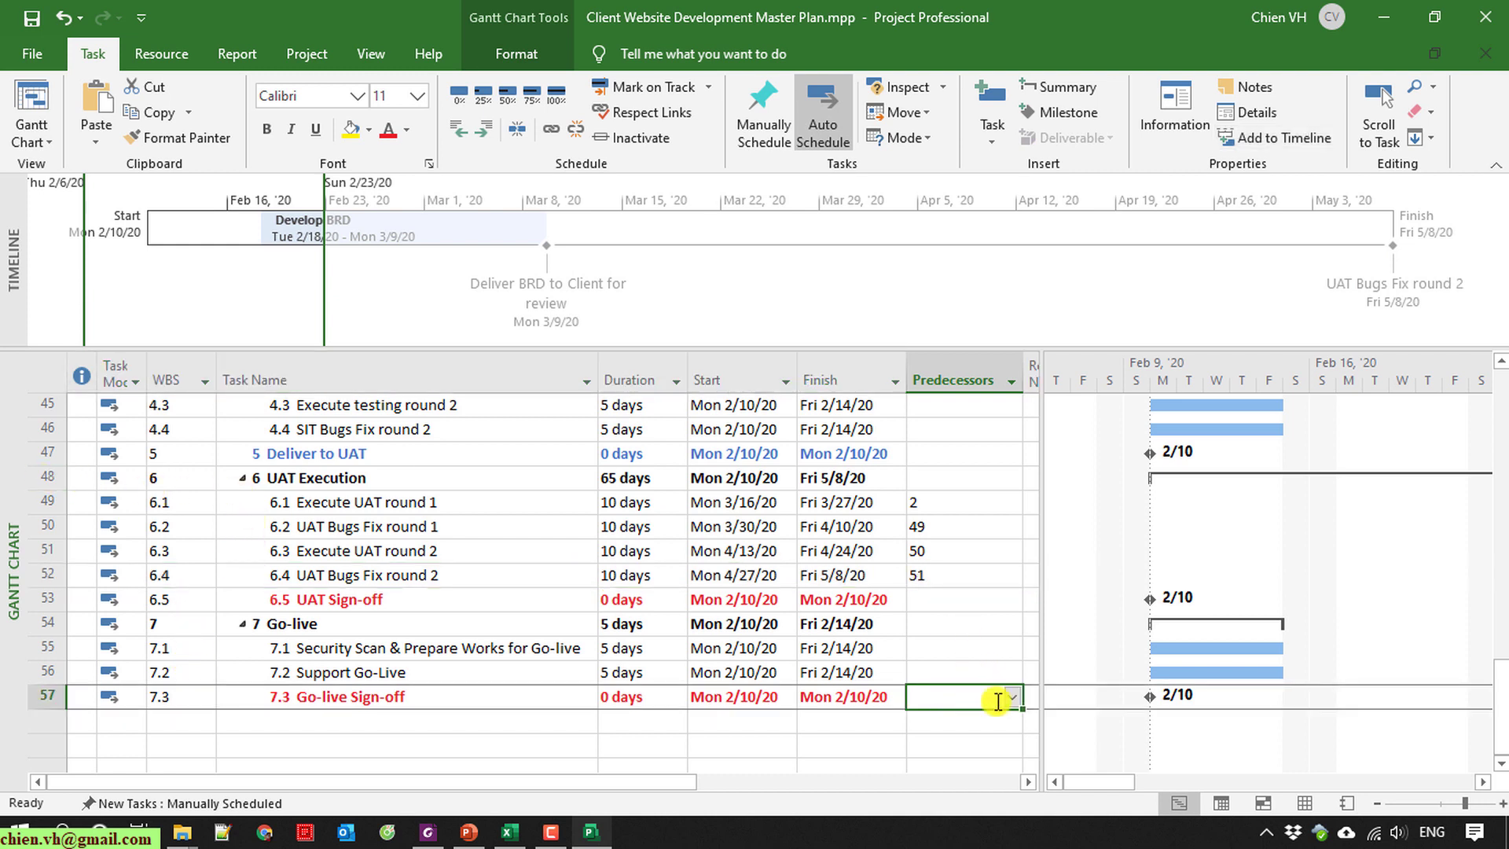
pyautogui.write('48')
pyautogui.press('Return')
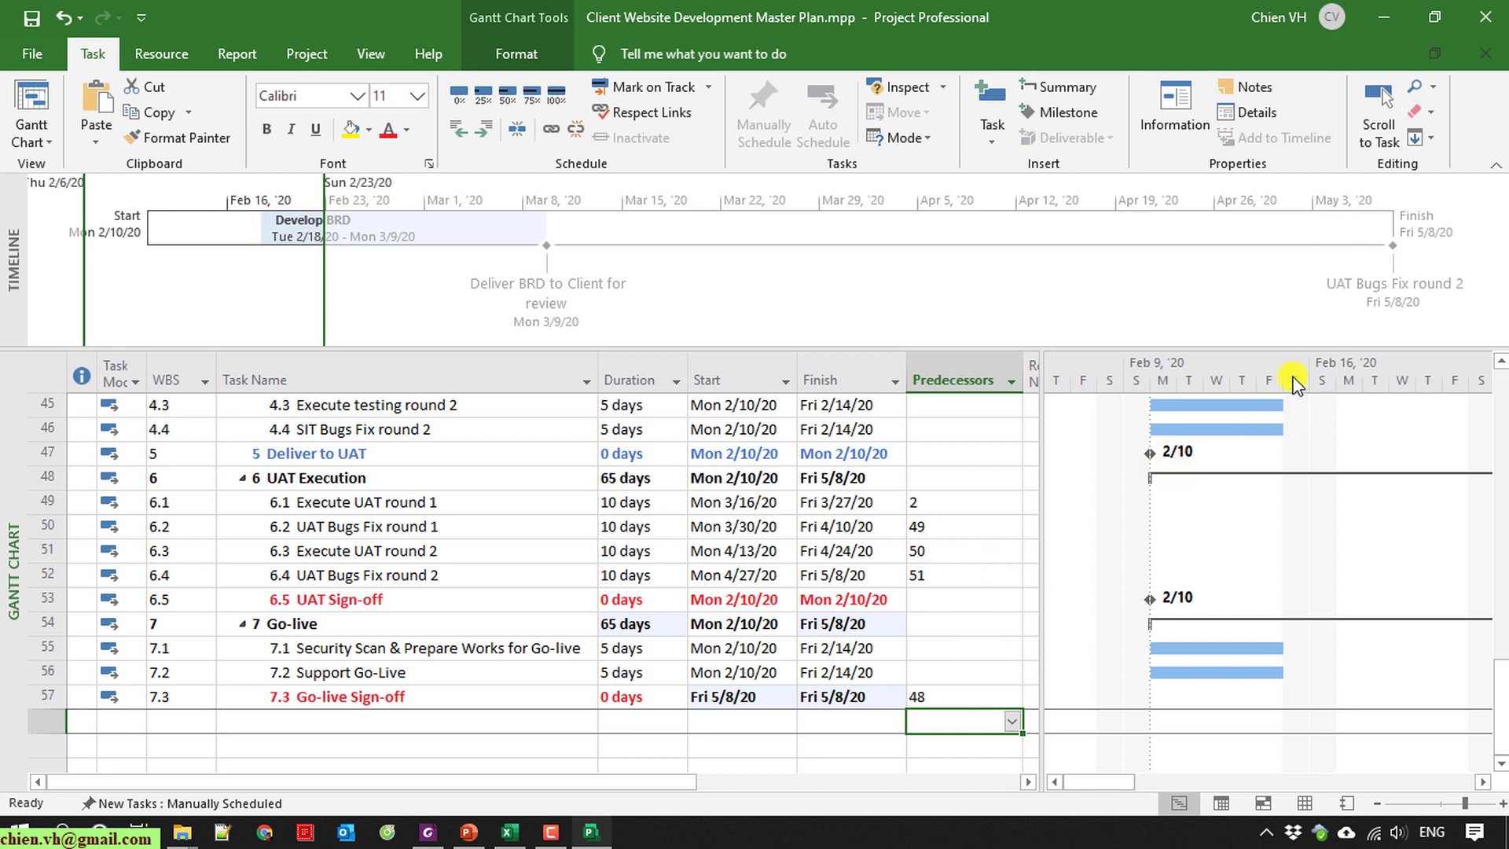
pyautogui.click(959, 698)
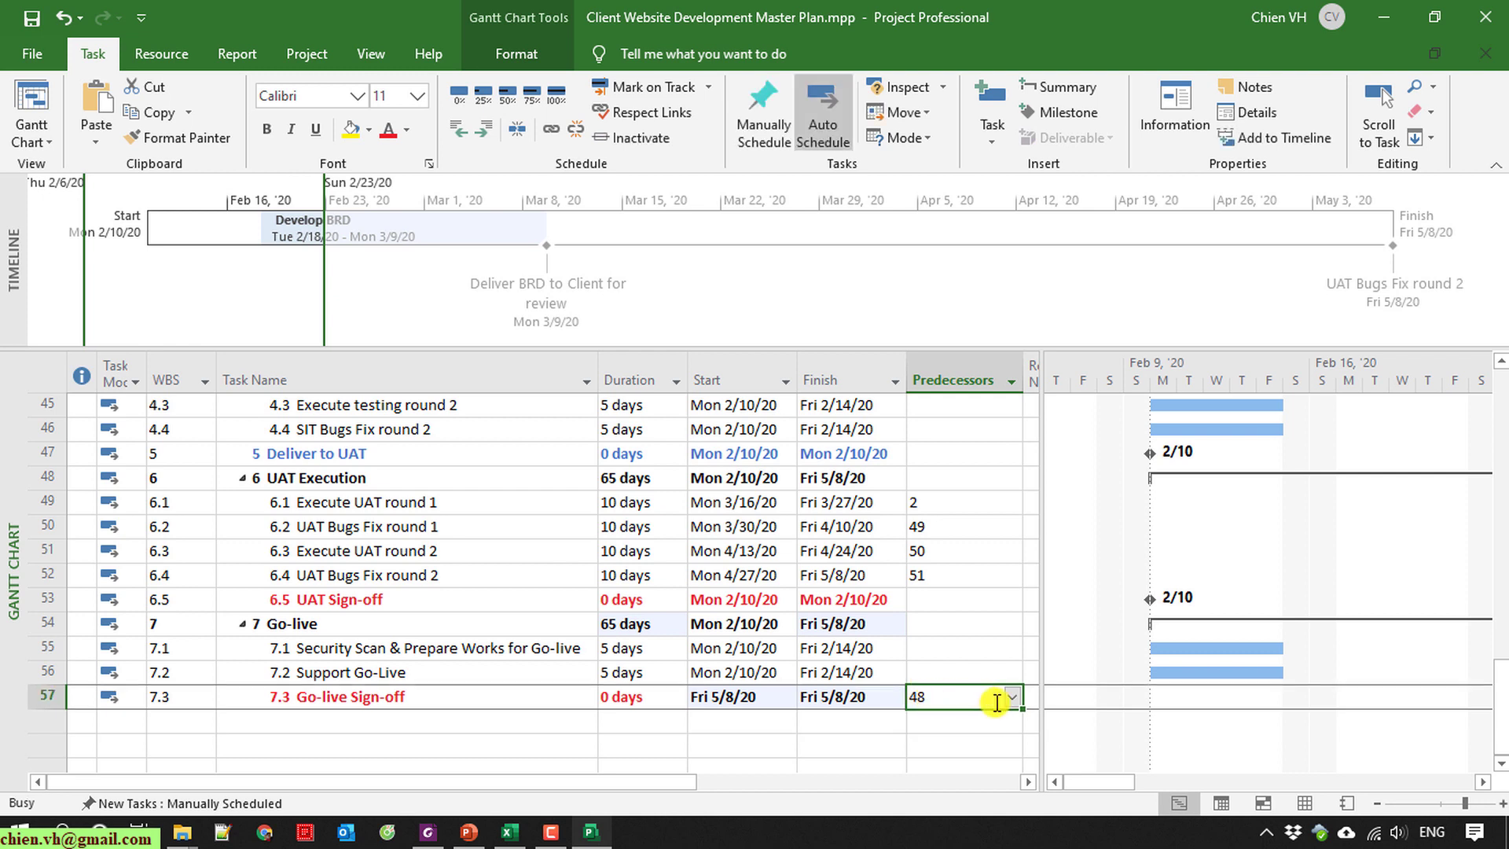
pyautogui.press('Delete')
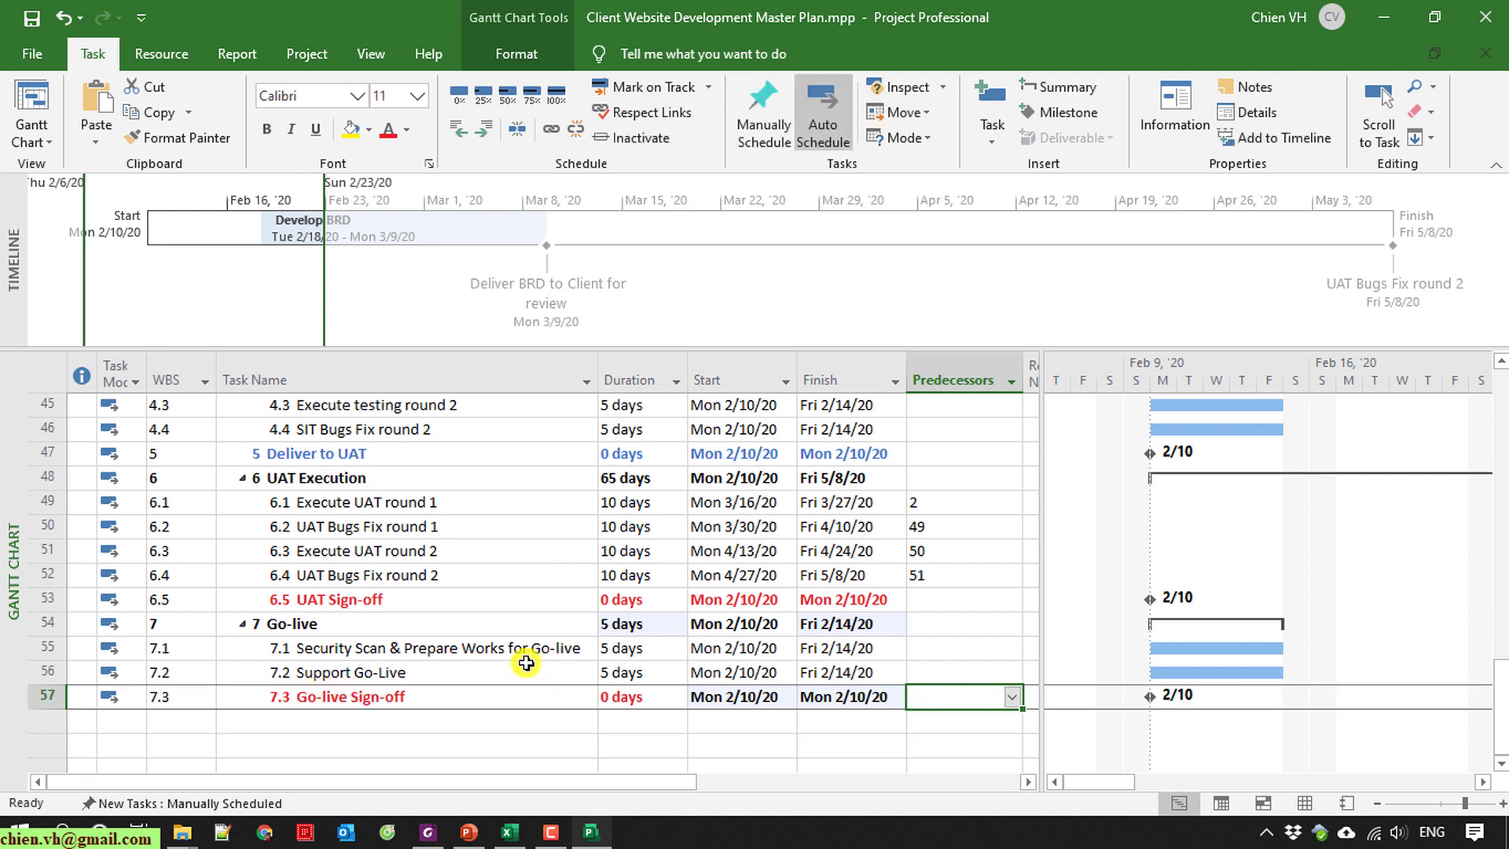
# Set the predecessor of Security Scan & Prepare Works for Go-live to 48 and save the project.
pyautogui.click(939, 646)
pyautogui.write('48')
pyautogui.press('Return')
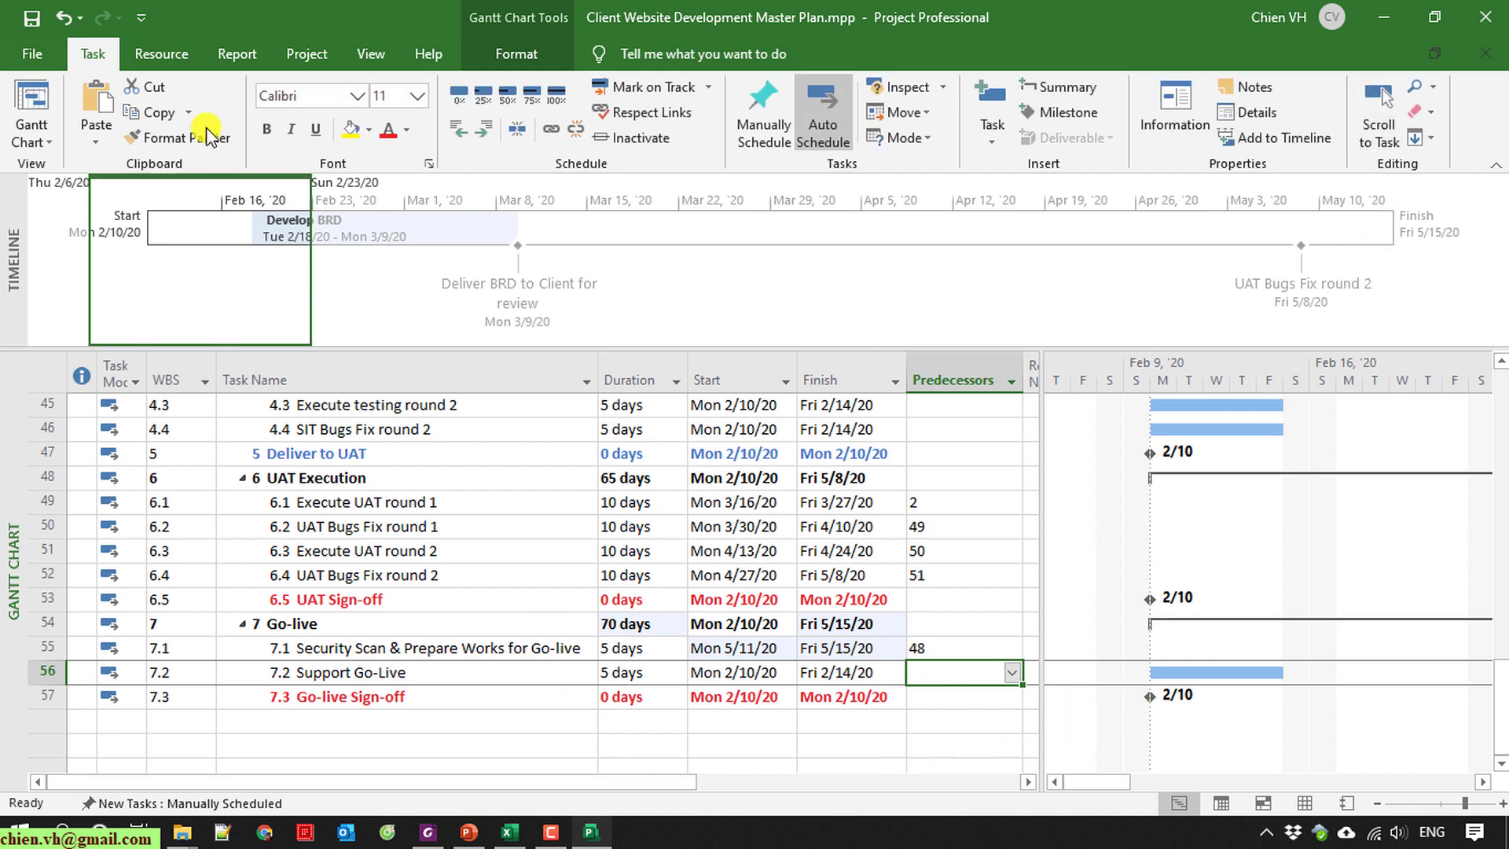
pyautogui.click(32, 18)
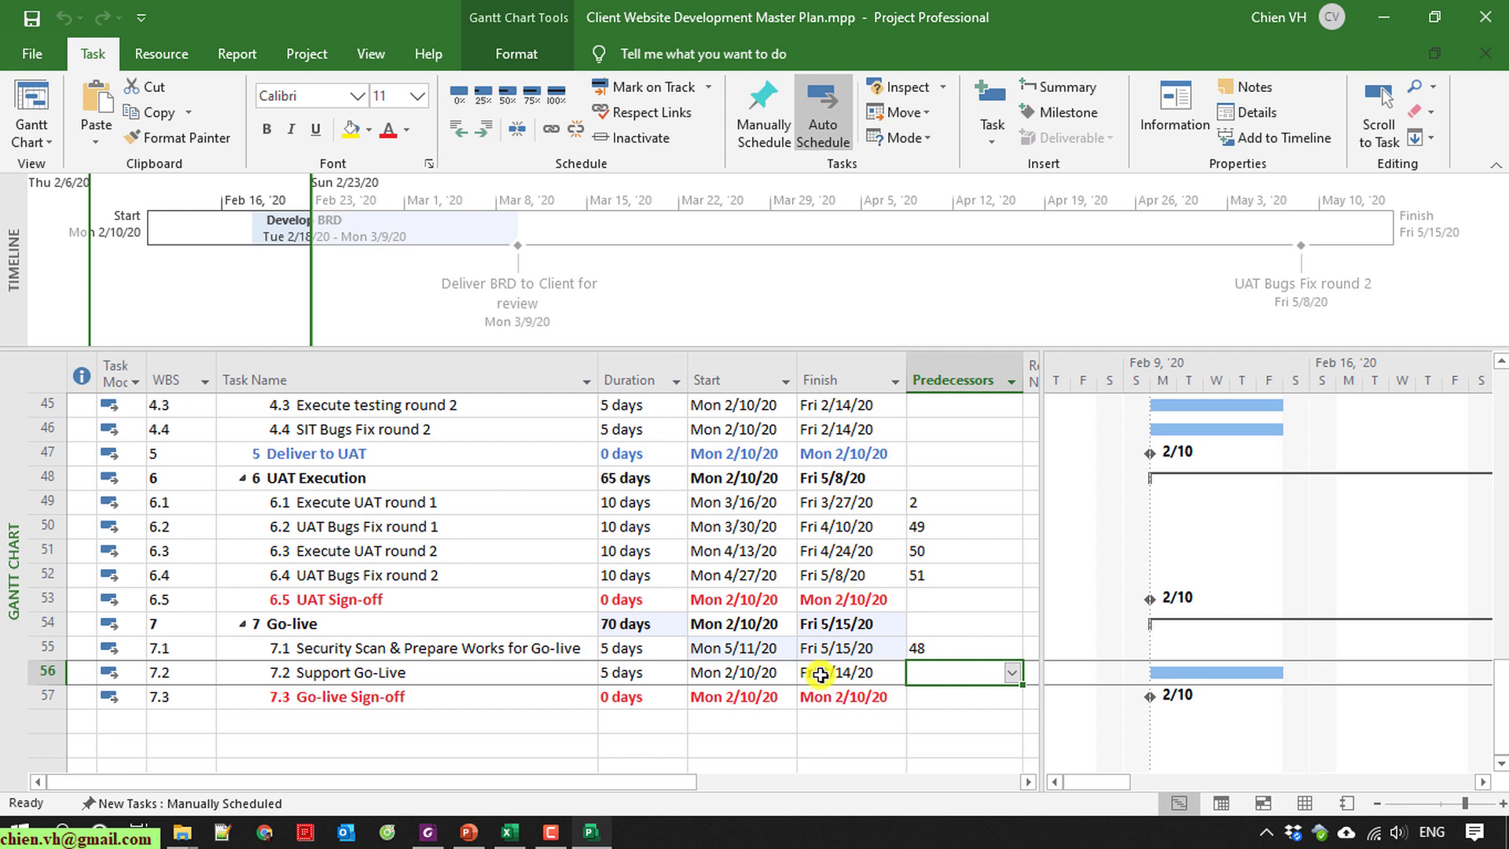
pyautogui.click(48, 478)
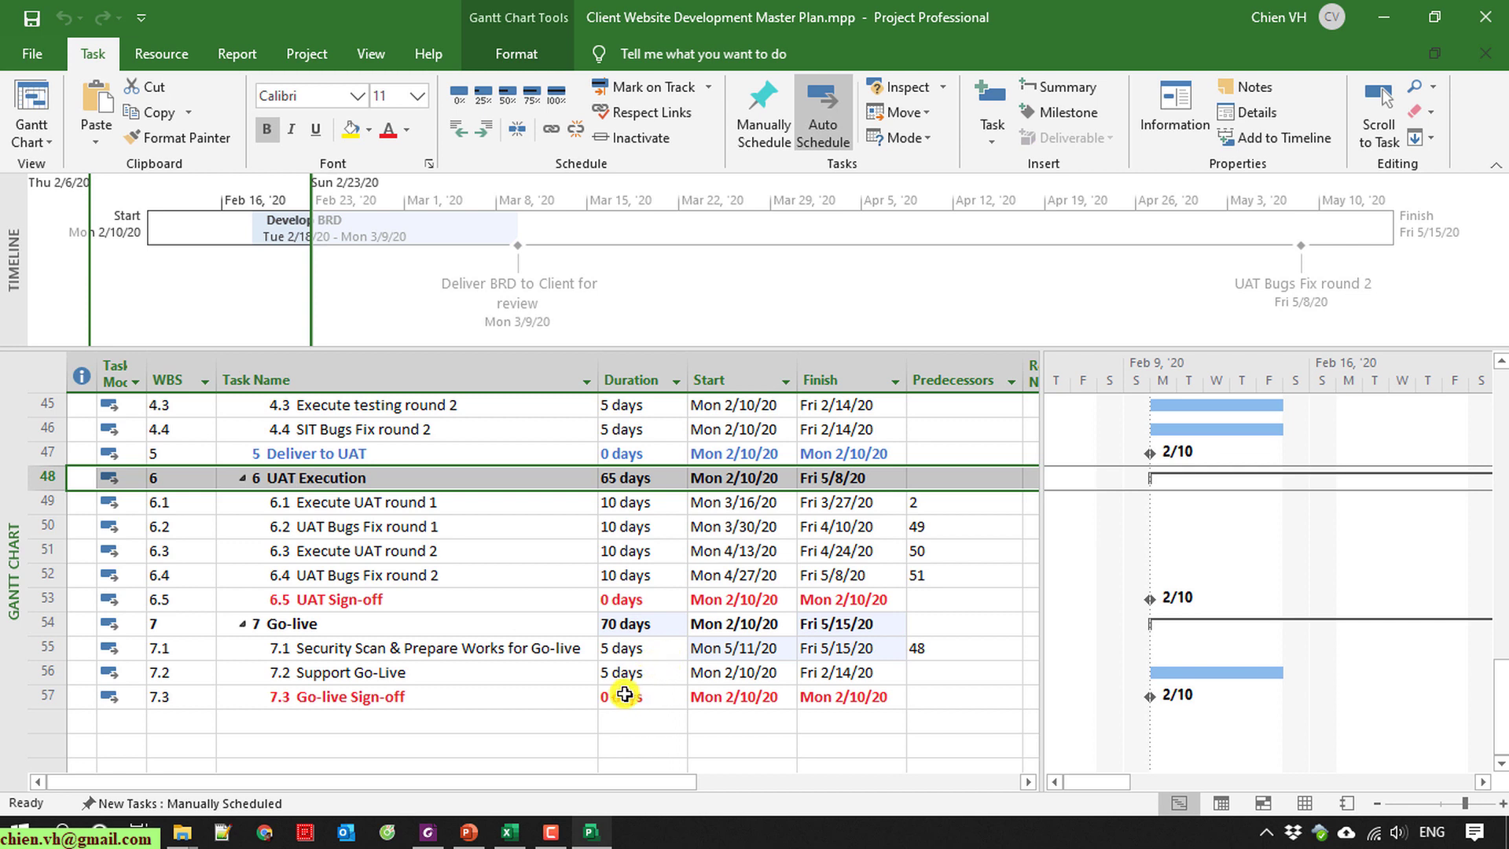
# Unmark UAT Bugs Fix round 2 as a milestone in its task information.
pyautogui.scroll(1, 619, 698)
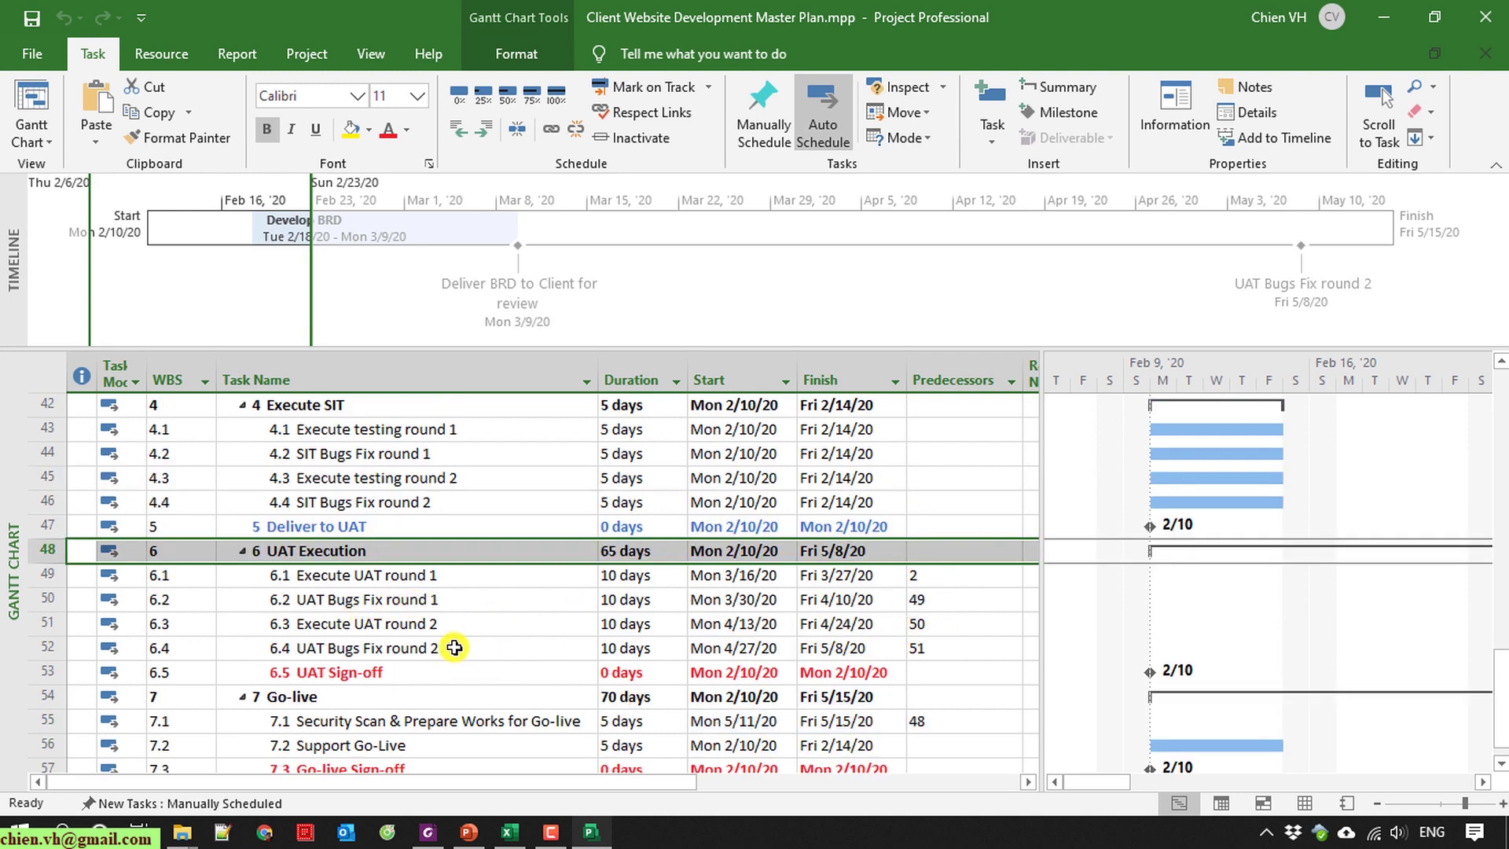
pyautogui.click(376, 649)
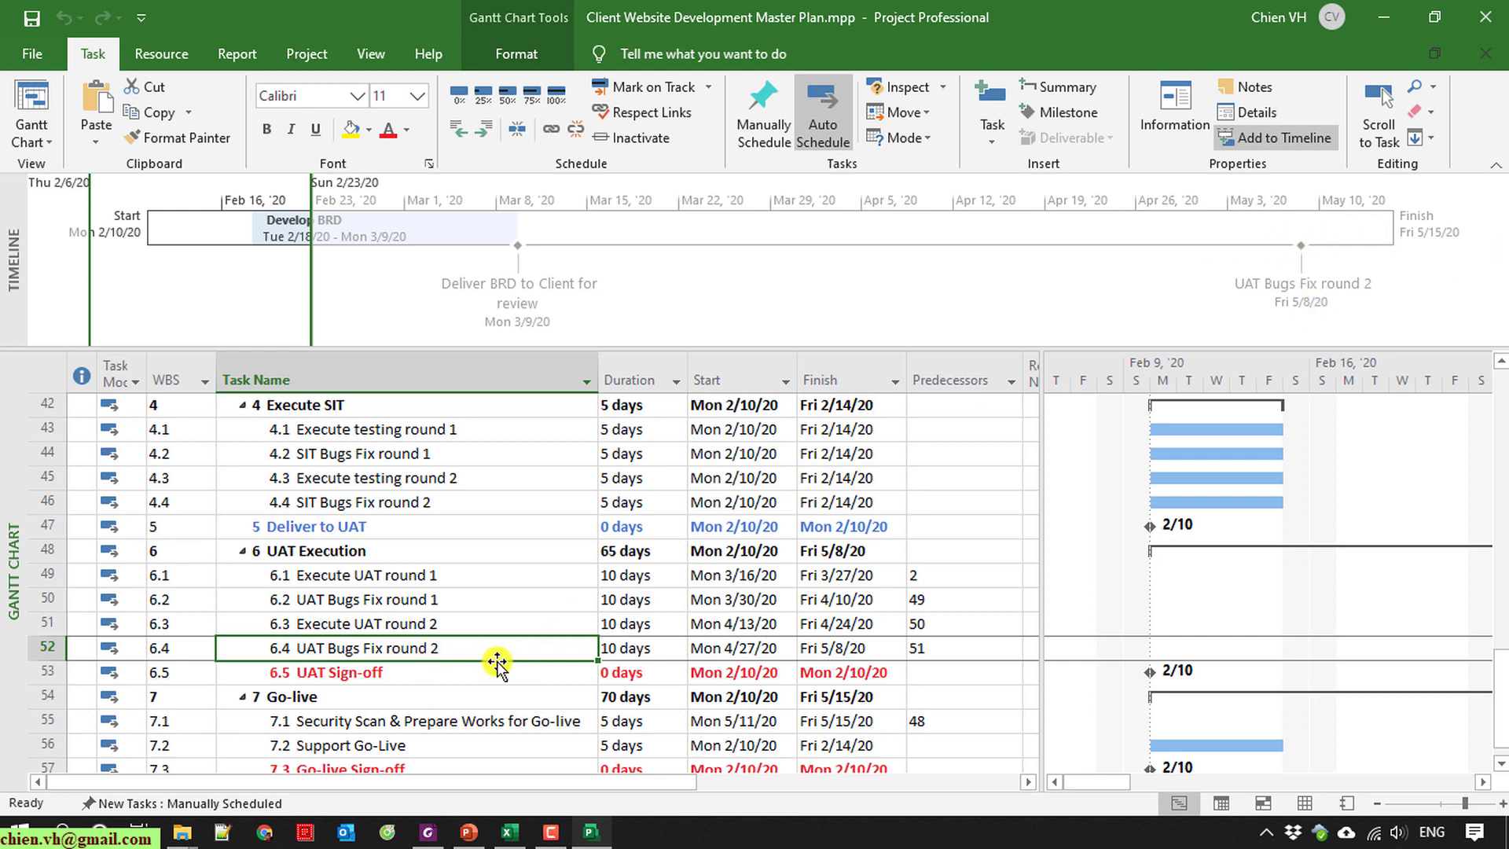
pyautogui.doubleClick(469, 649)
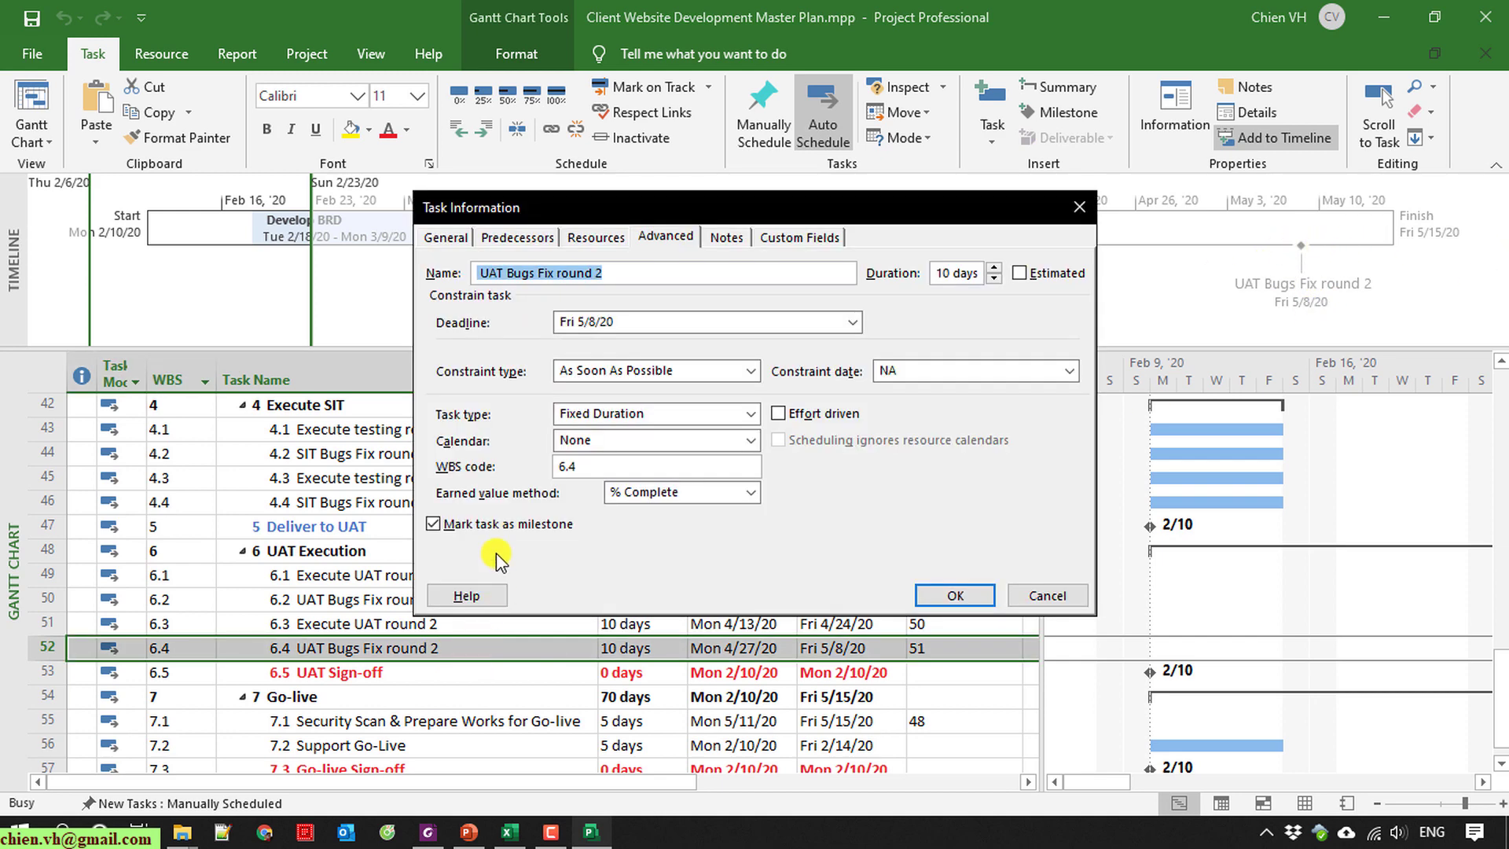
pyautogui.click(517, 526)
pyautogui.click(959, 597)
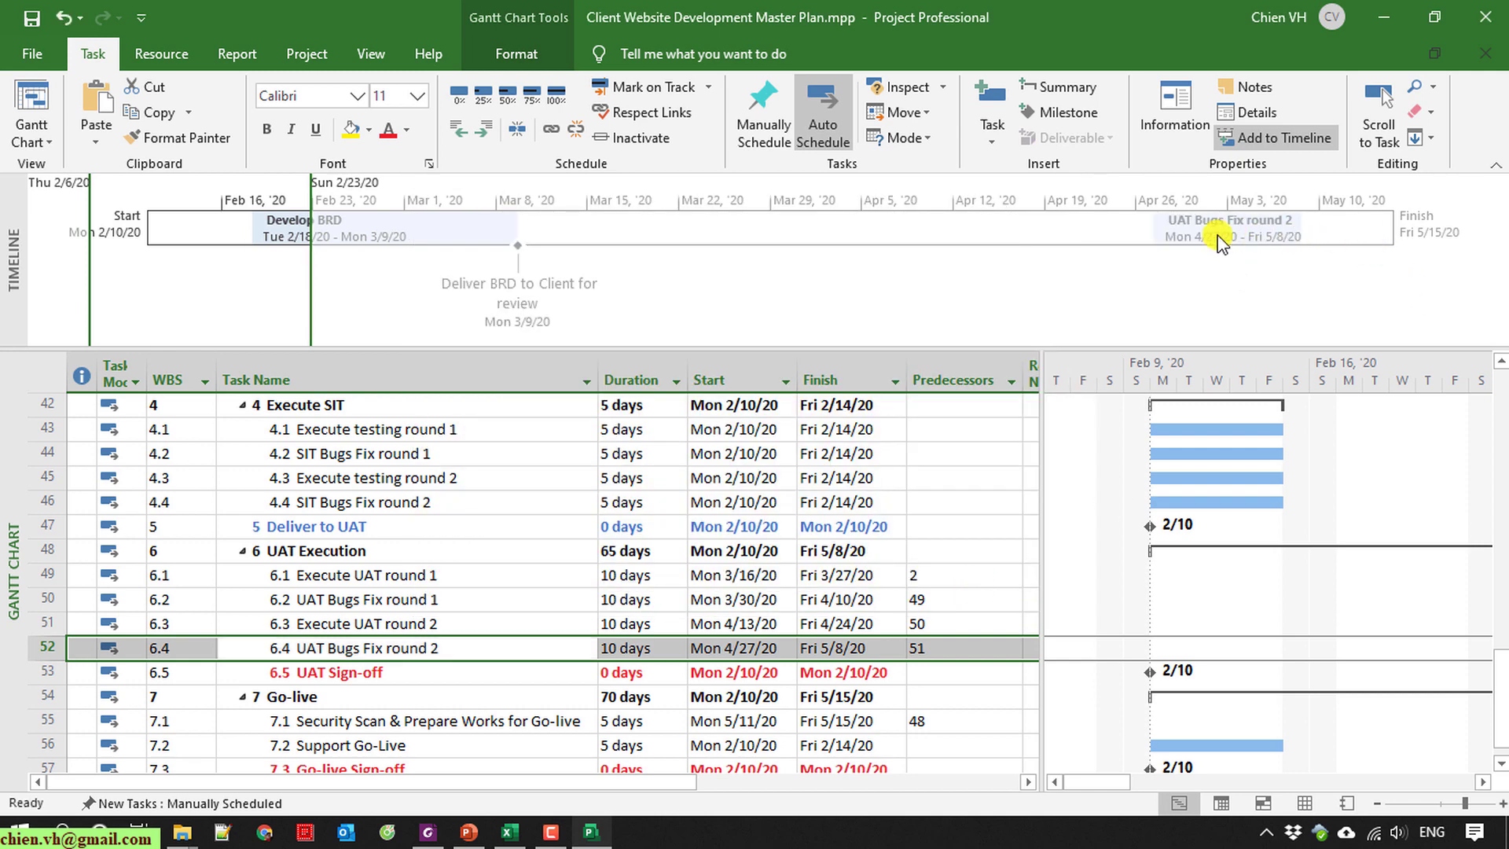
# Mark UAT Bugs Fix round 2 as a milestone again.
pyautogui.moveTo(1215, 224)
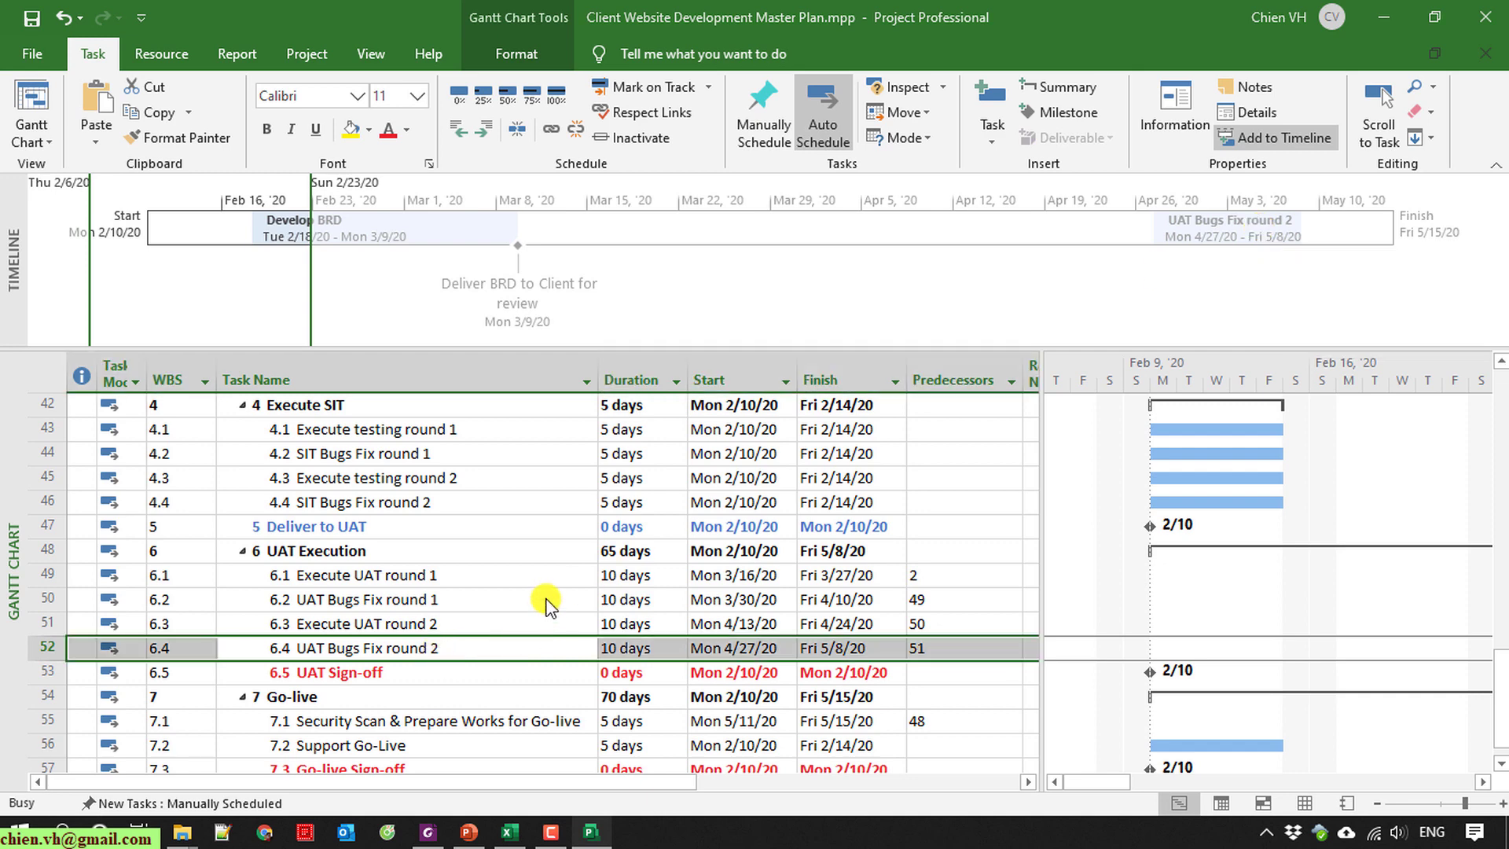
pyautogui.click(483, 525)
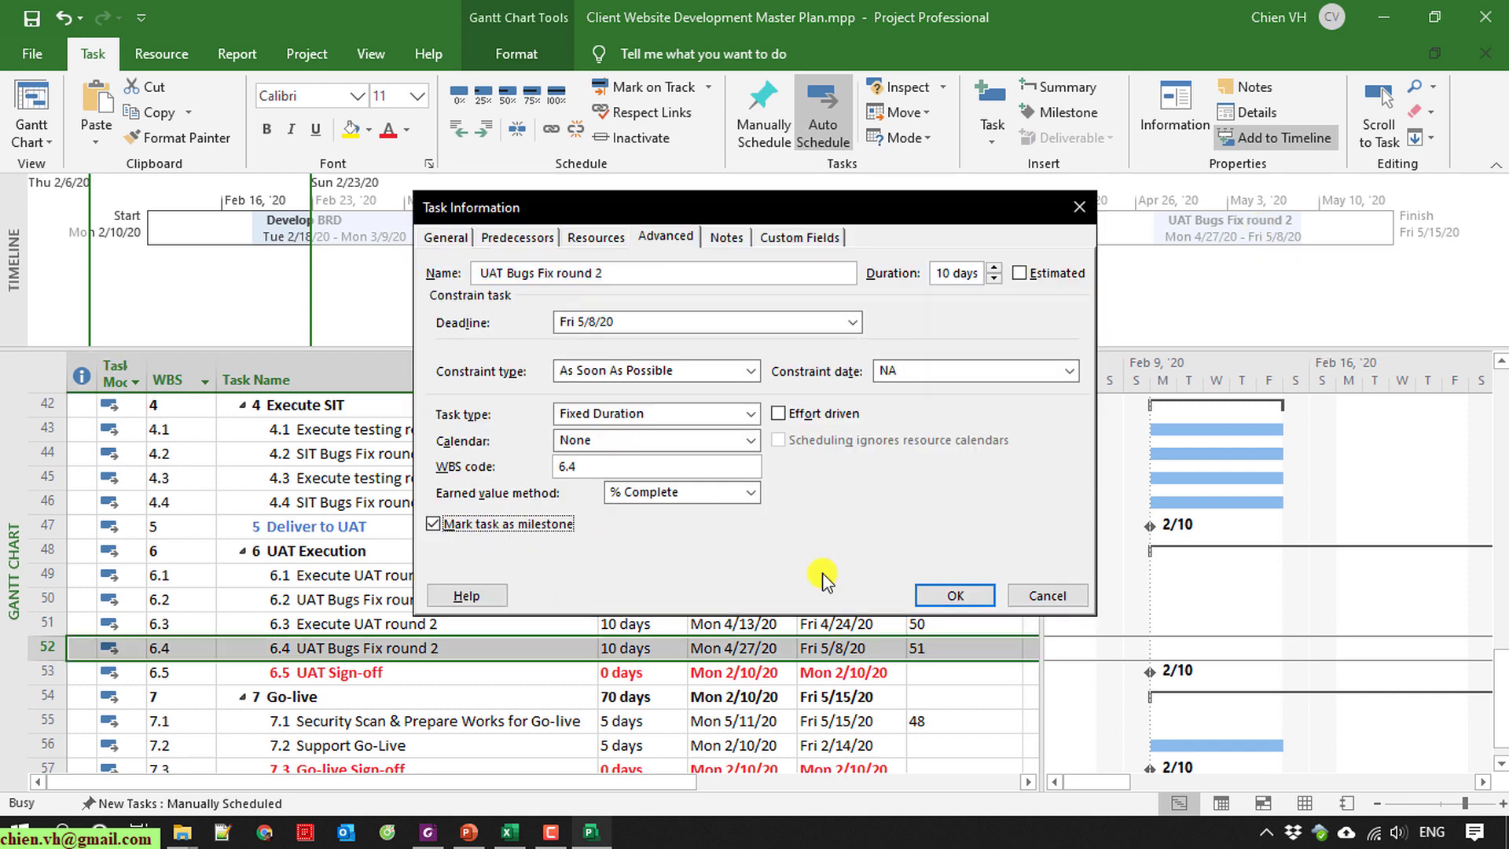
pyautogui.click(975, 599)
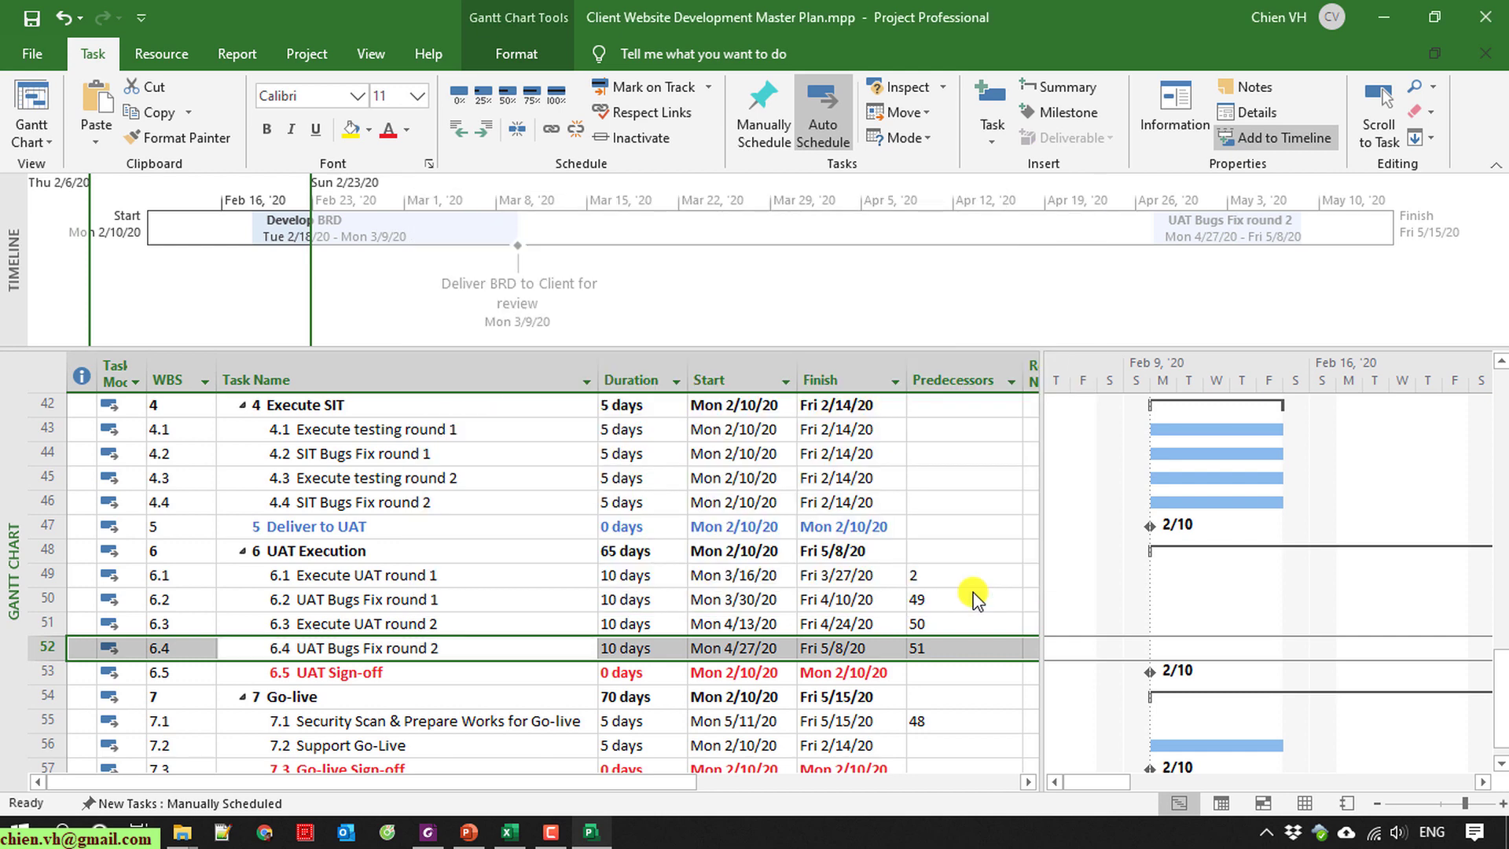
pyautogui.scroll(-1, 510, 707)
pyautogui.click(485, 733)
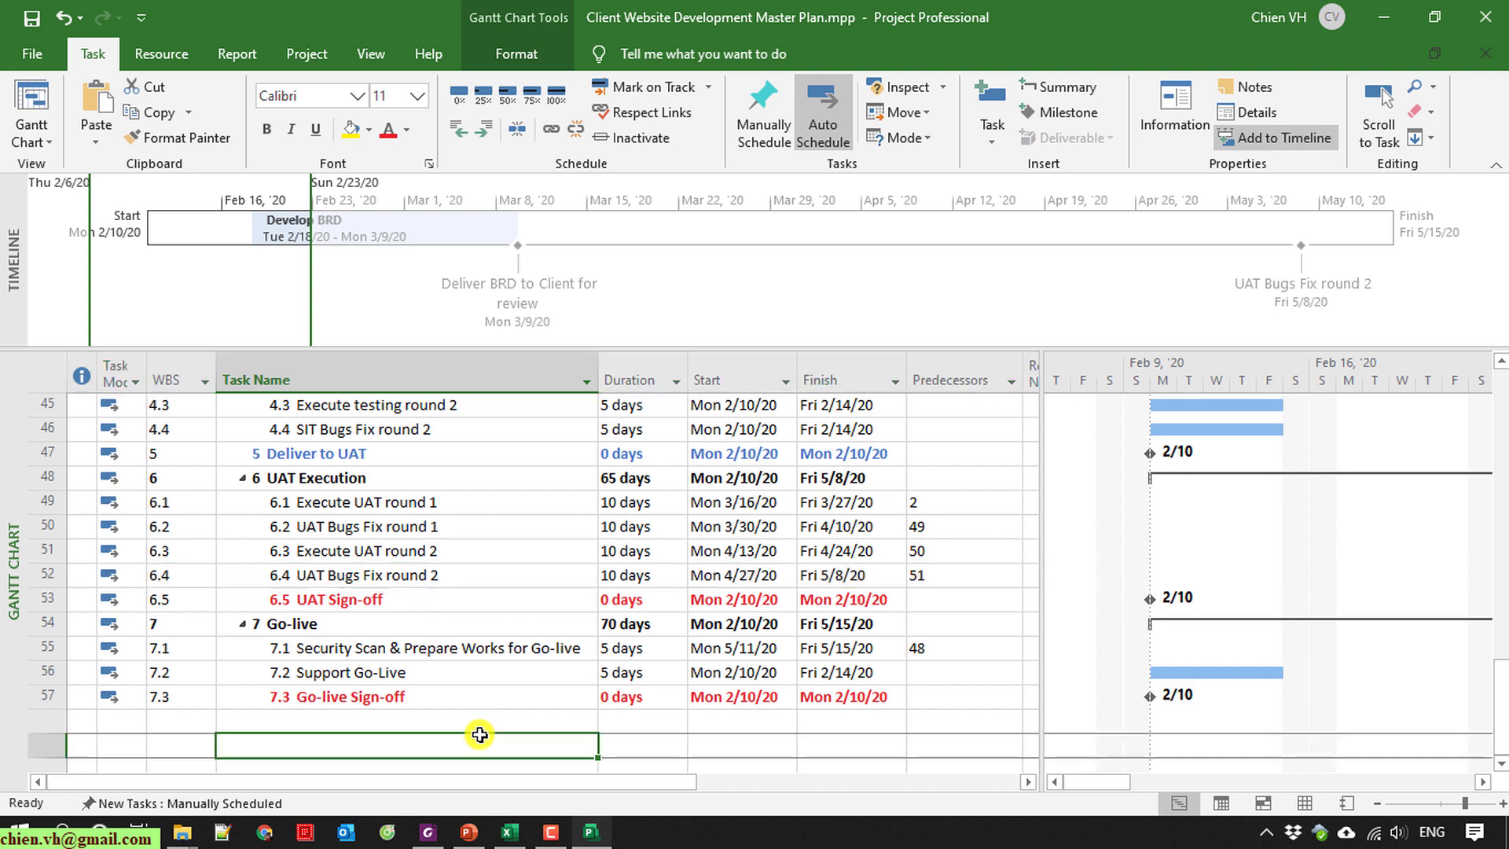
# Set the deadline of UAT Bugs Fix round 2 to May 7, 2020.
pyautogui.click(497, 574)
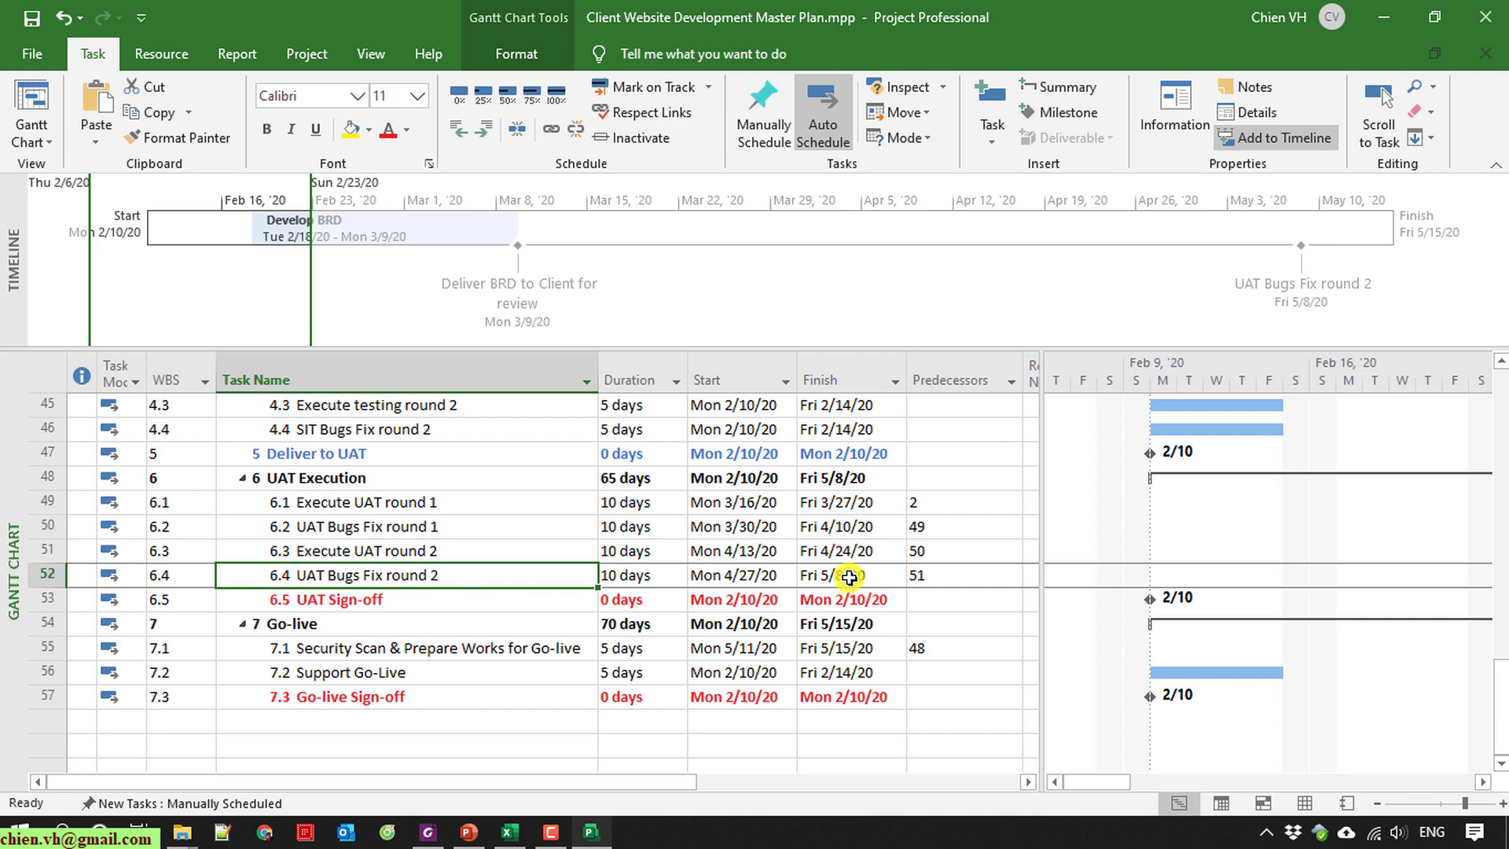
pyautogui.doubleClick(418, 575)
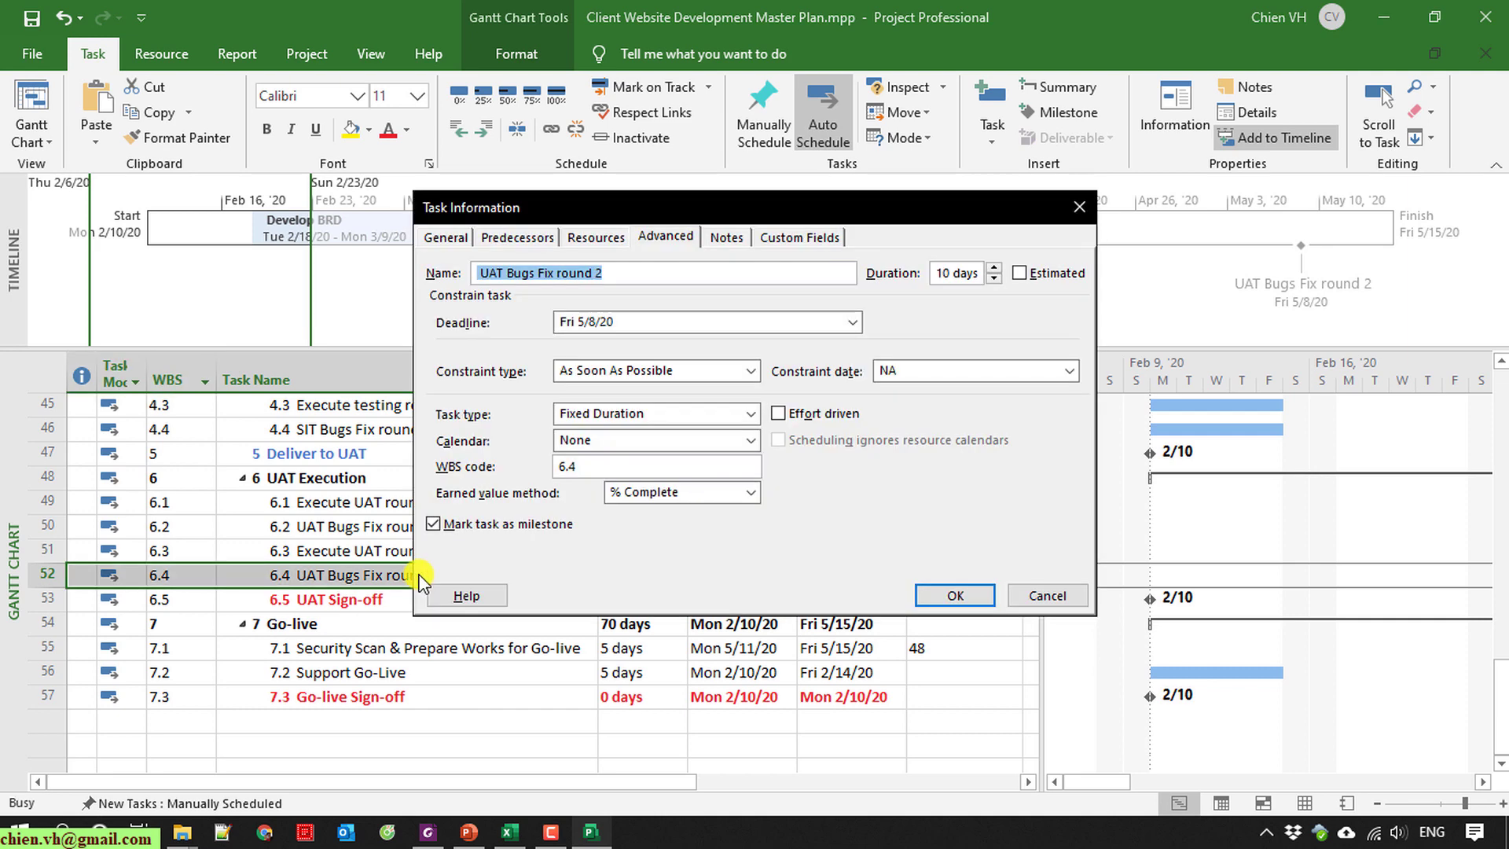
pyautogui.click(856, 316)
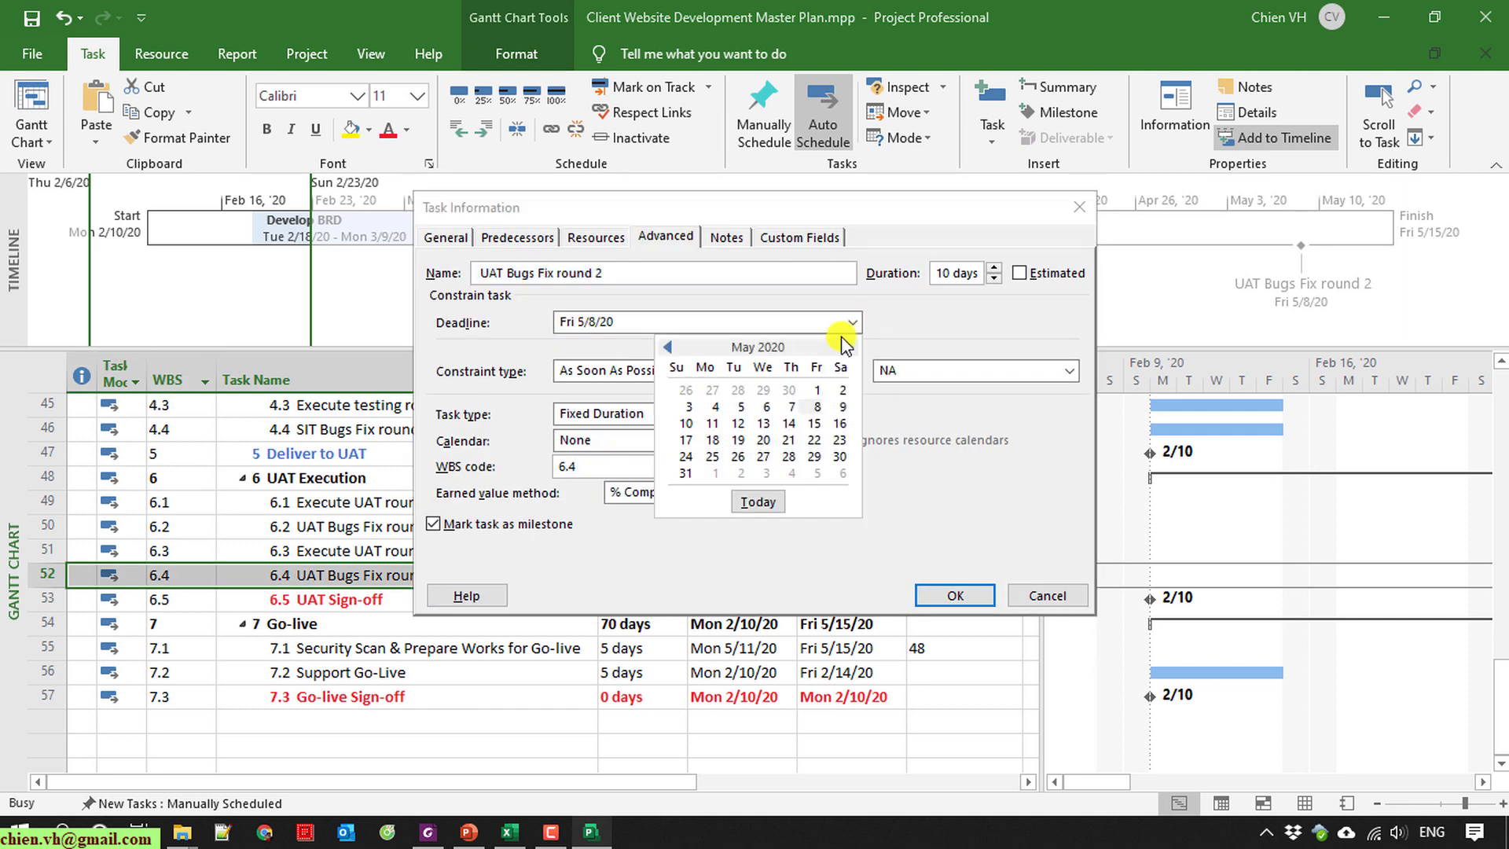
pyautogui.click(789, 409)
pyautogui.click(956, 595)
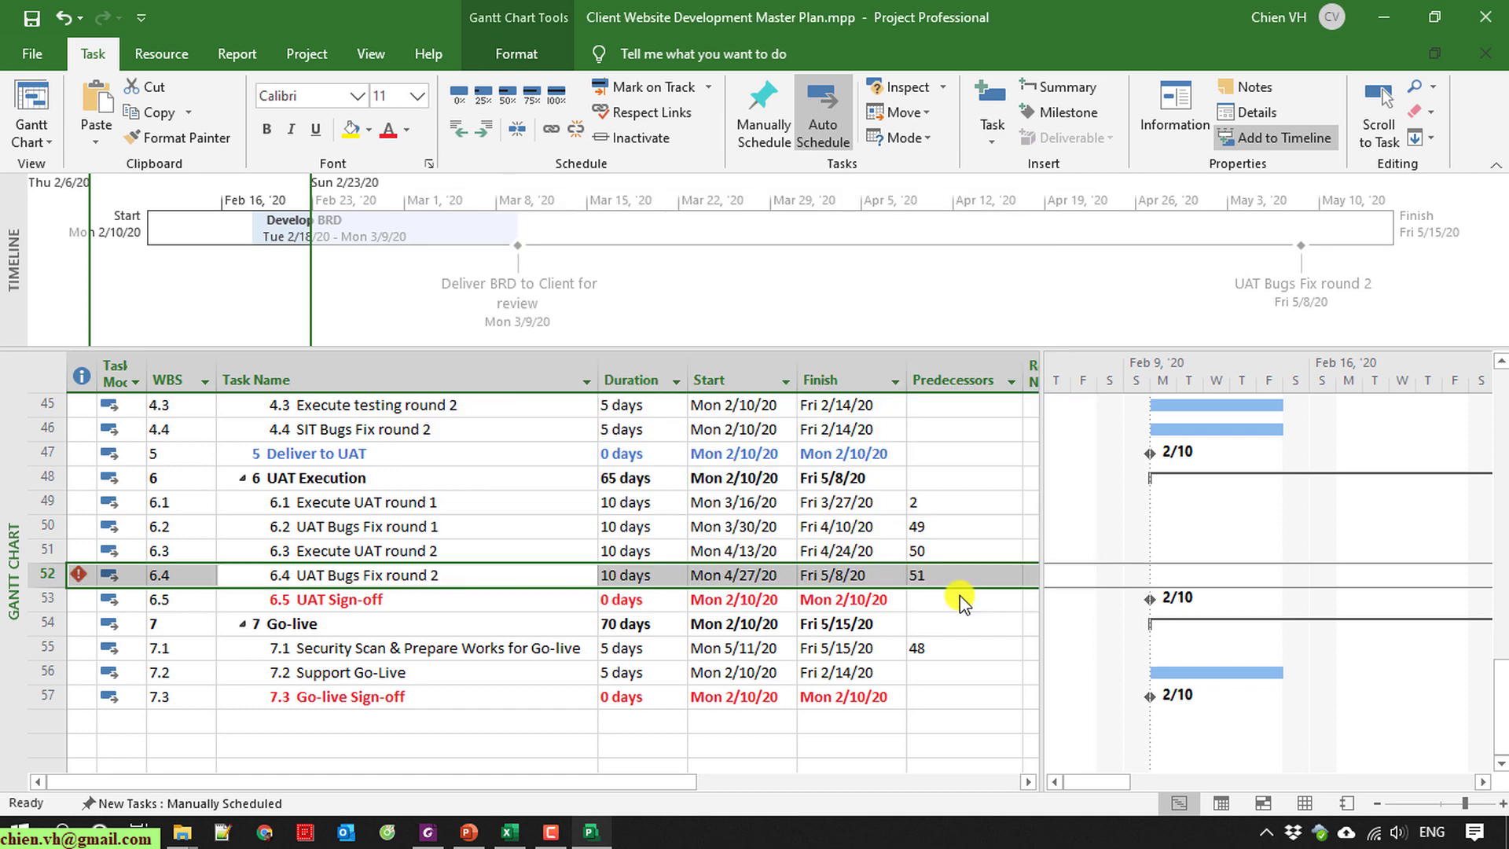
pyautogui.click(370, 761)
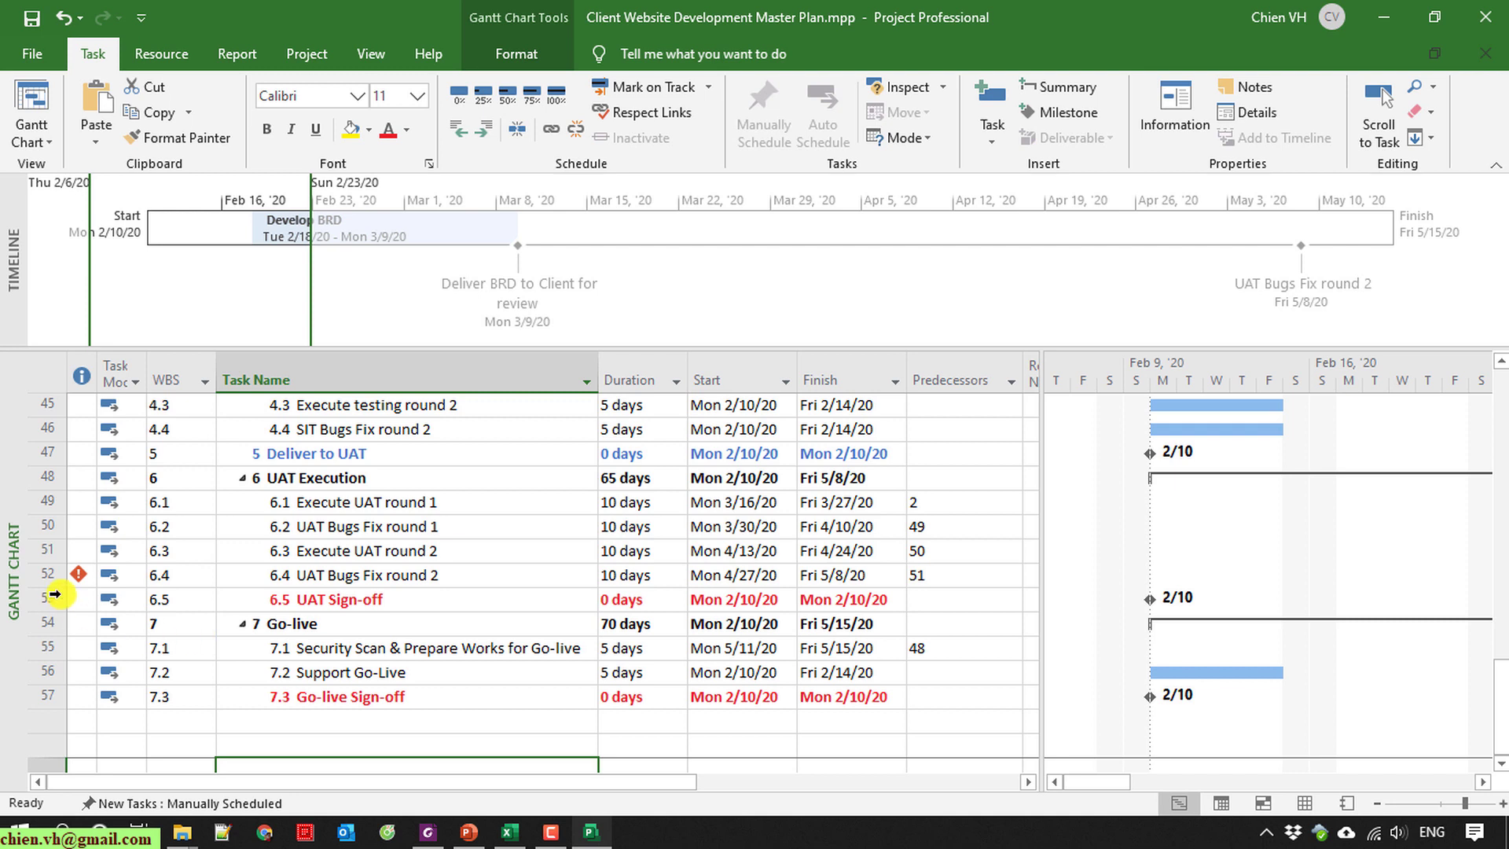
# Try a duration of 9 days for UAT Bugs Fix round 2 and set it back to 10 days.
pyautogui.moveTo(80, 576)
pyautogui.click(664, 576)
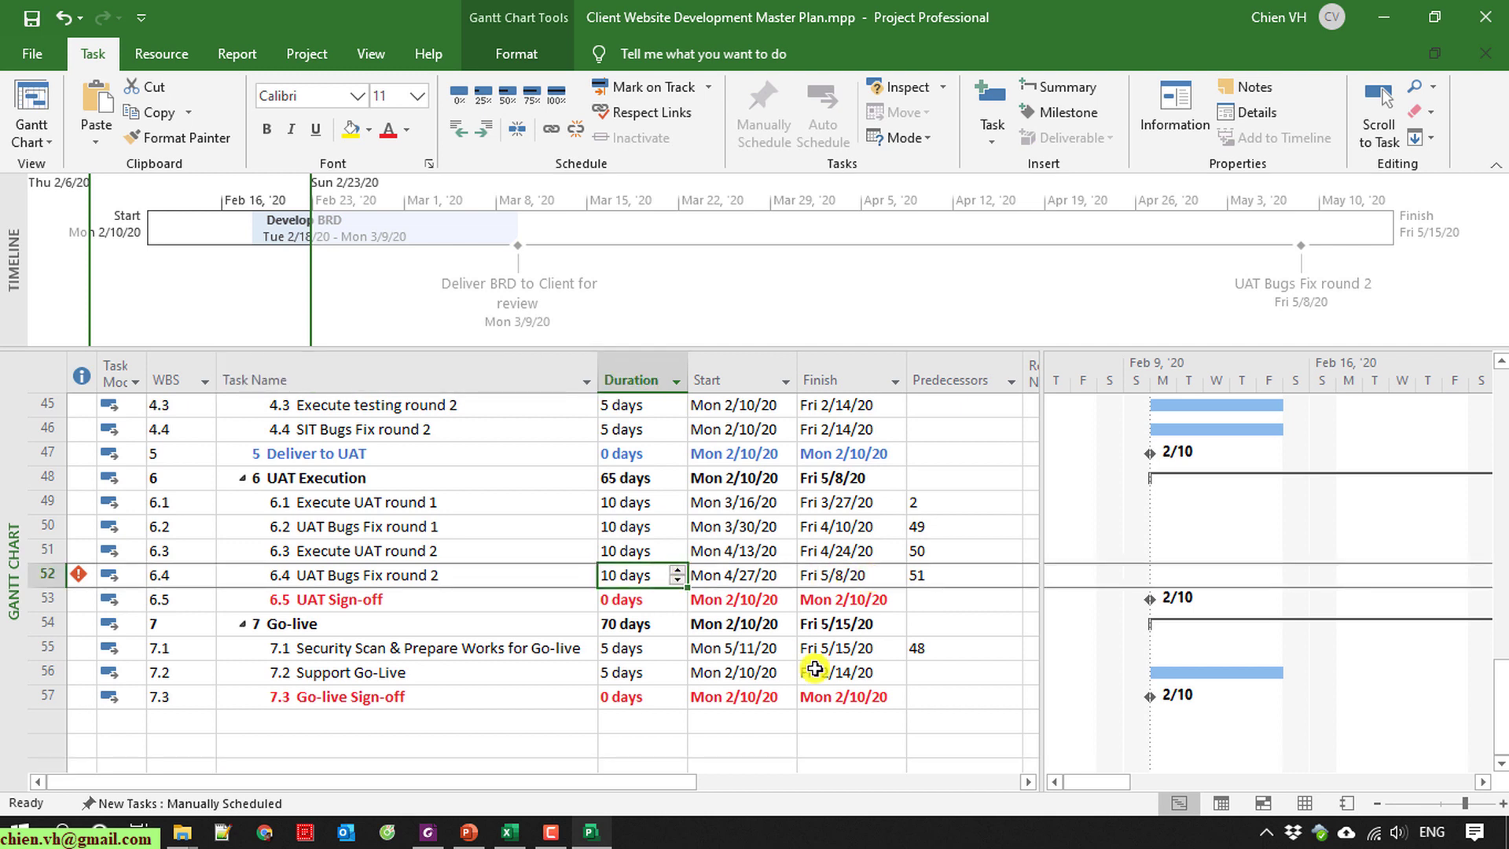
pyautogui.write('9')
pyautogui.press('Return')
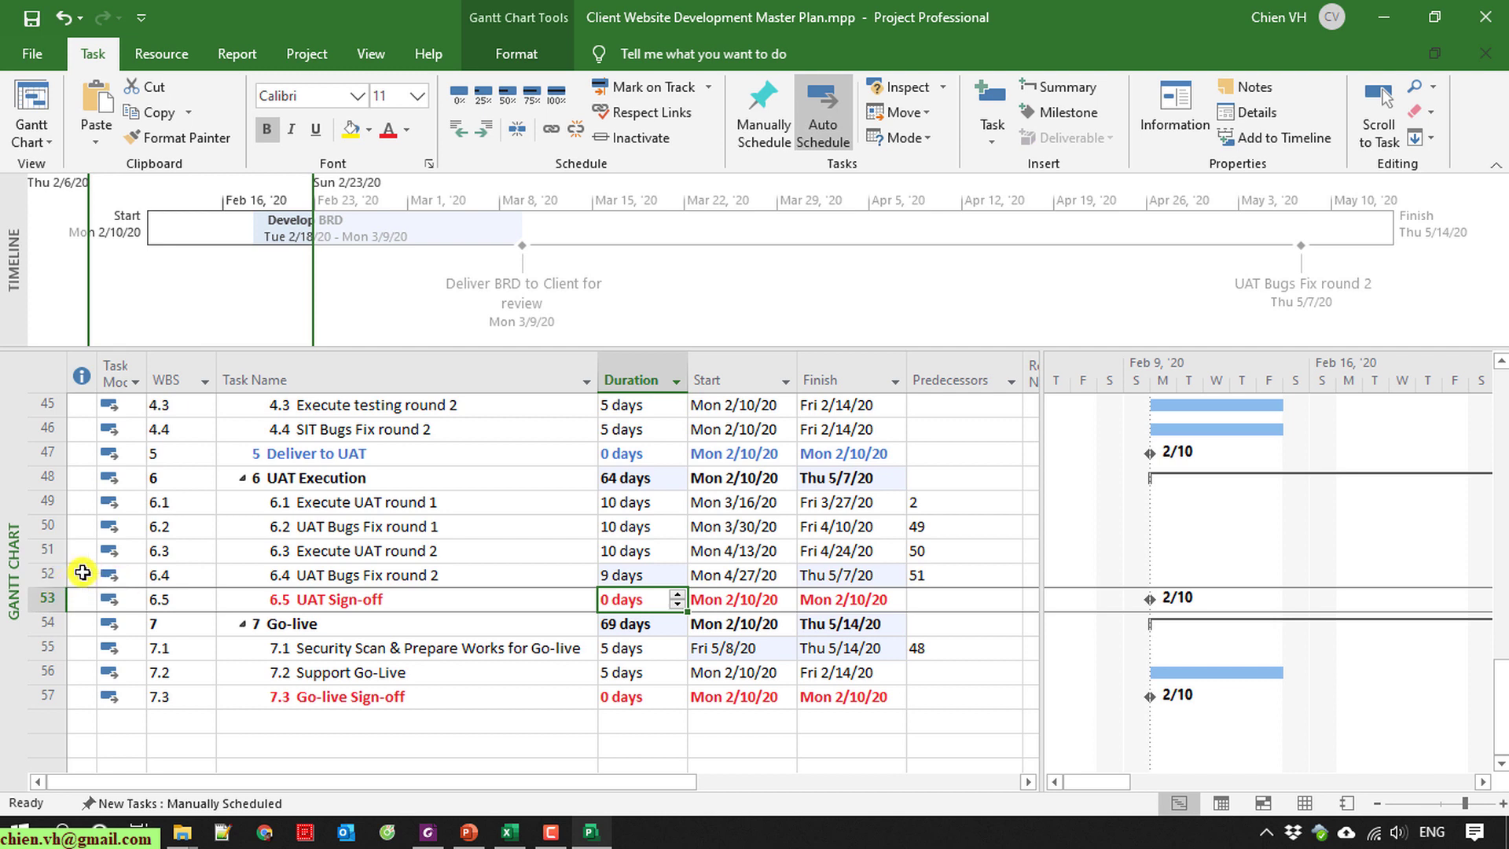
pyautogui.click(640, 575)
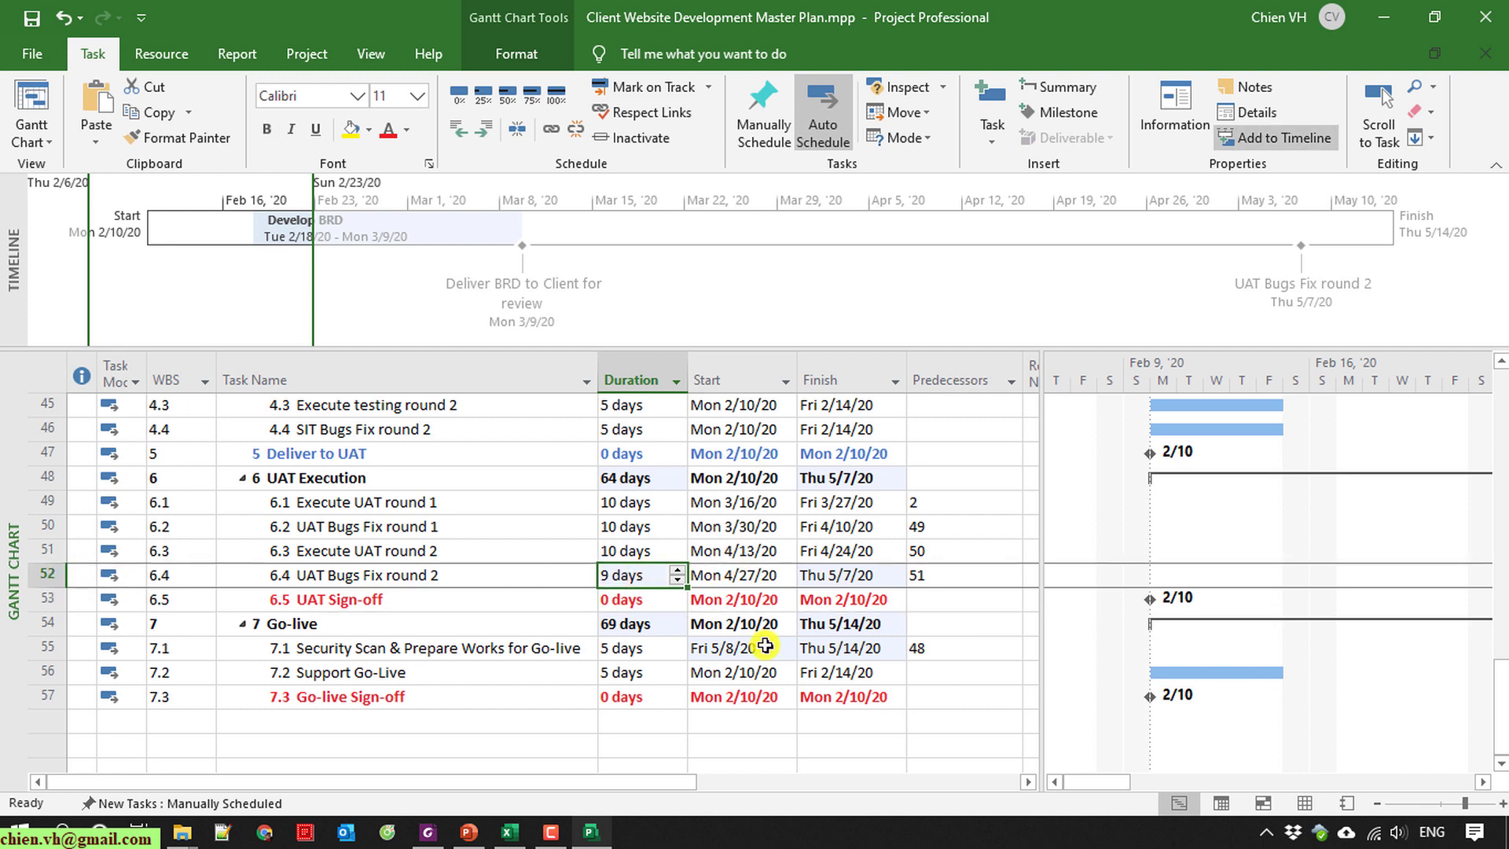
pyautogui.write('10')
pyautogui.press('Return')
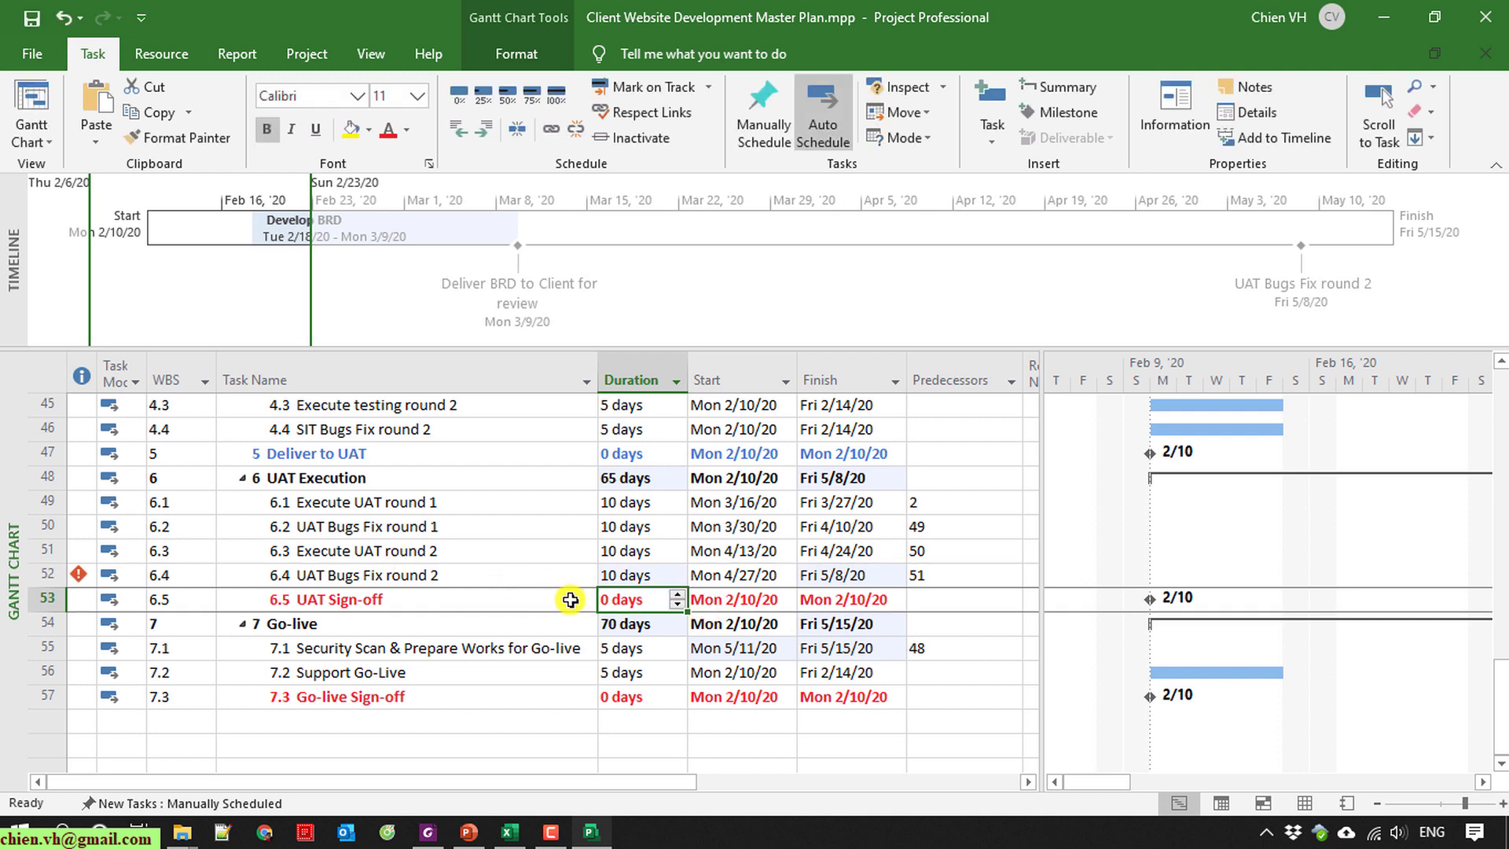
pyautogui.click(469, 575)
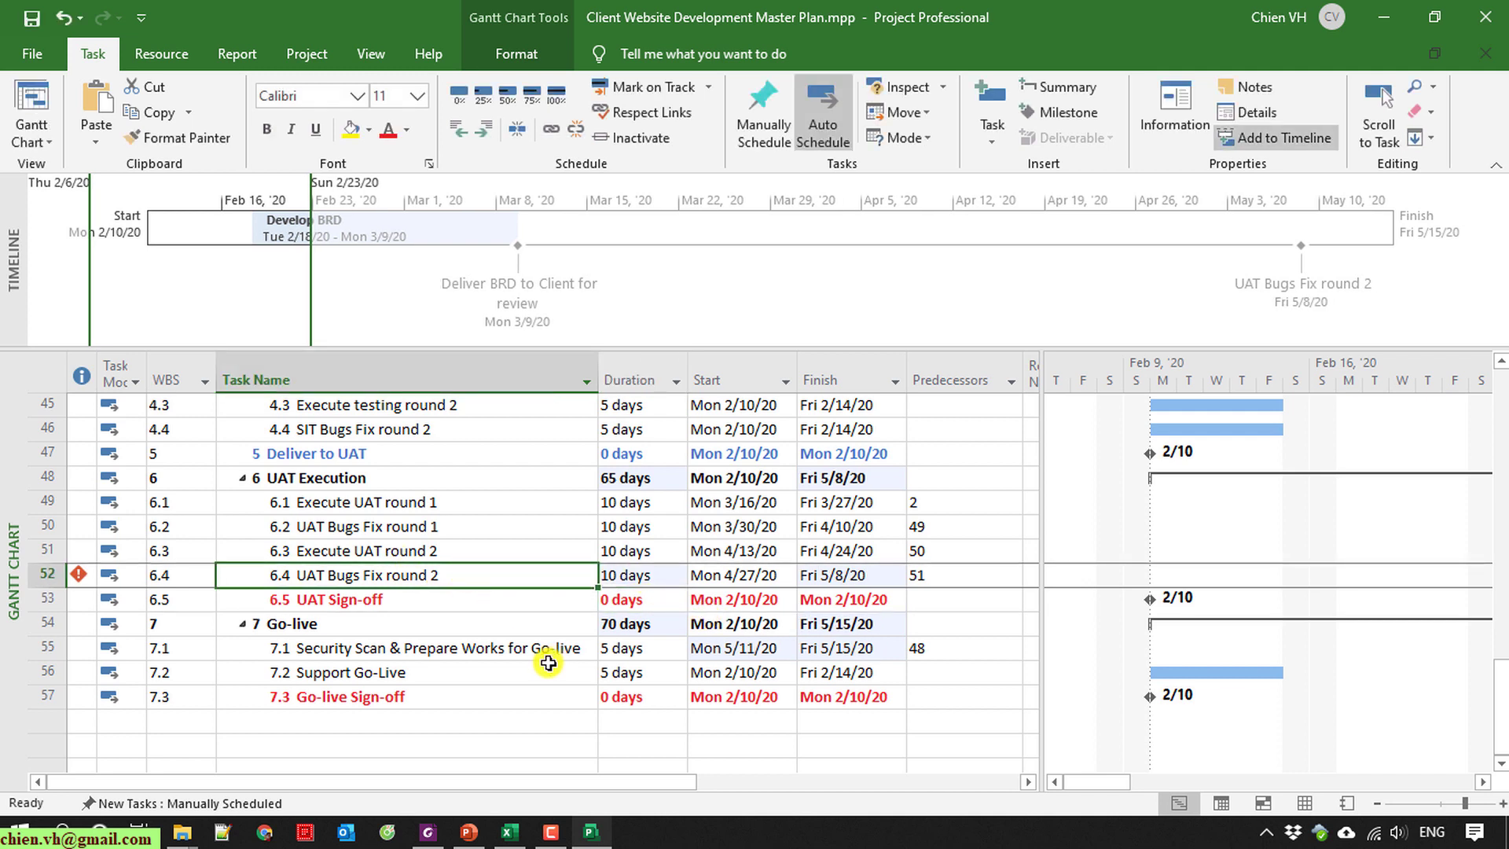
pyautogui.scroll(1, 524, 685)
pyautogui.scroll(-1, 525, 684)
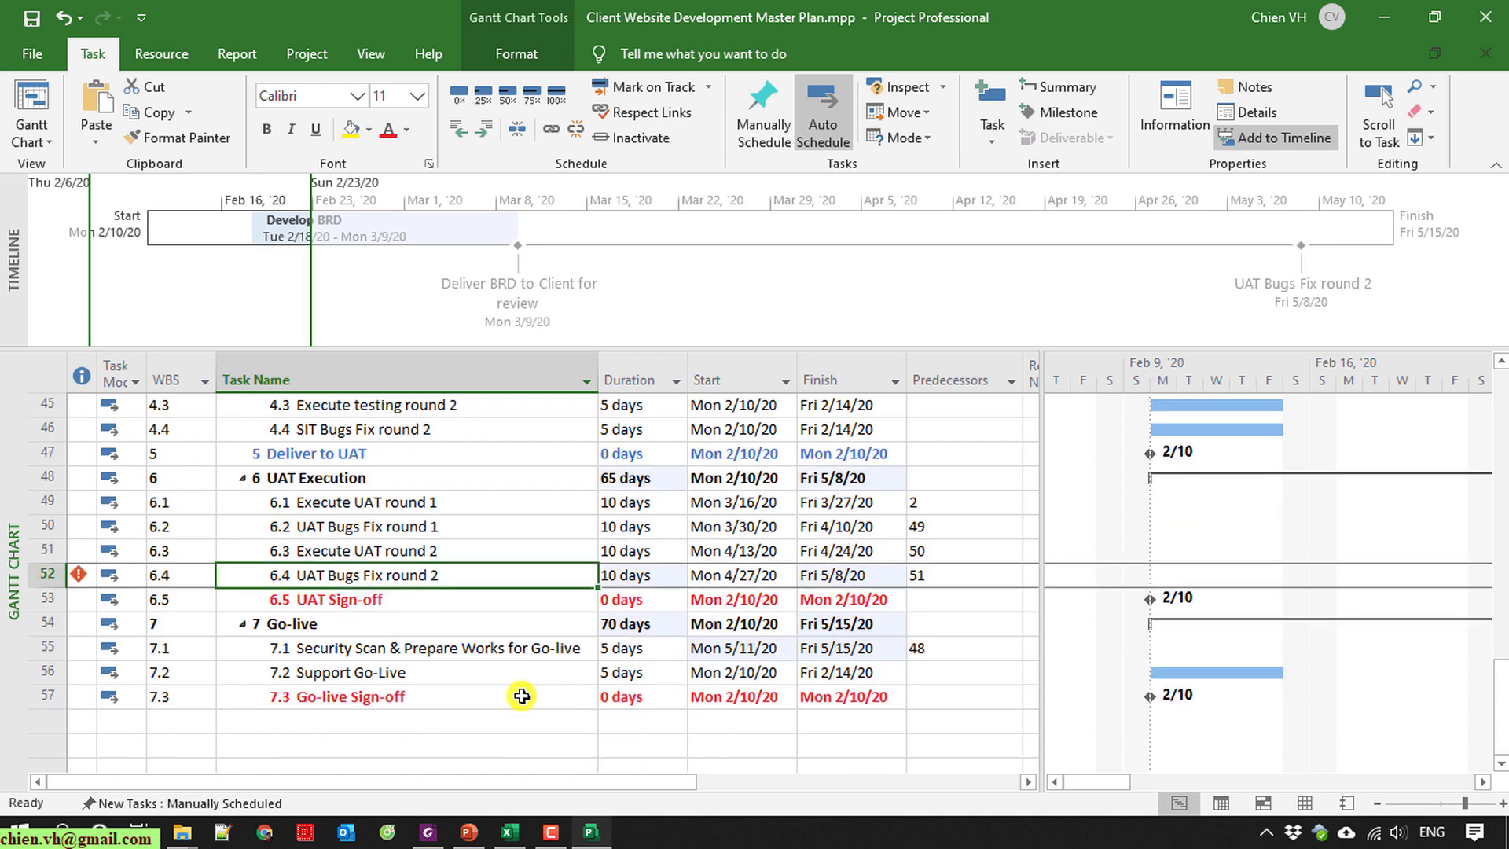
# Set the duration of UAT Bugs Fix round 2 to 9 days.
pyautogui.click(640, 578)
pyautogui.write('9')
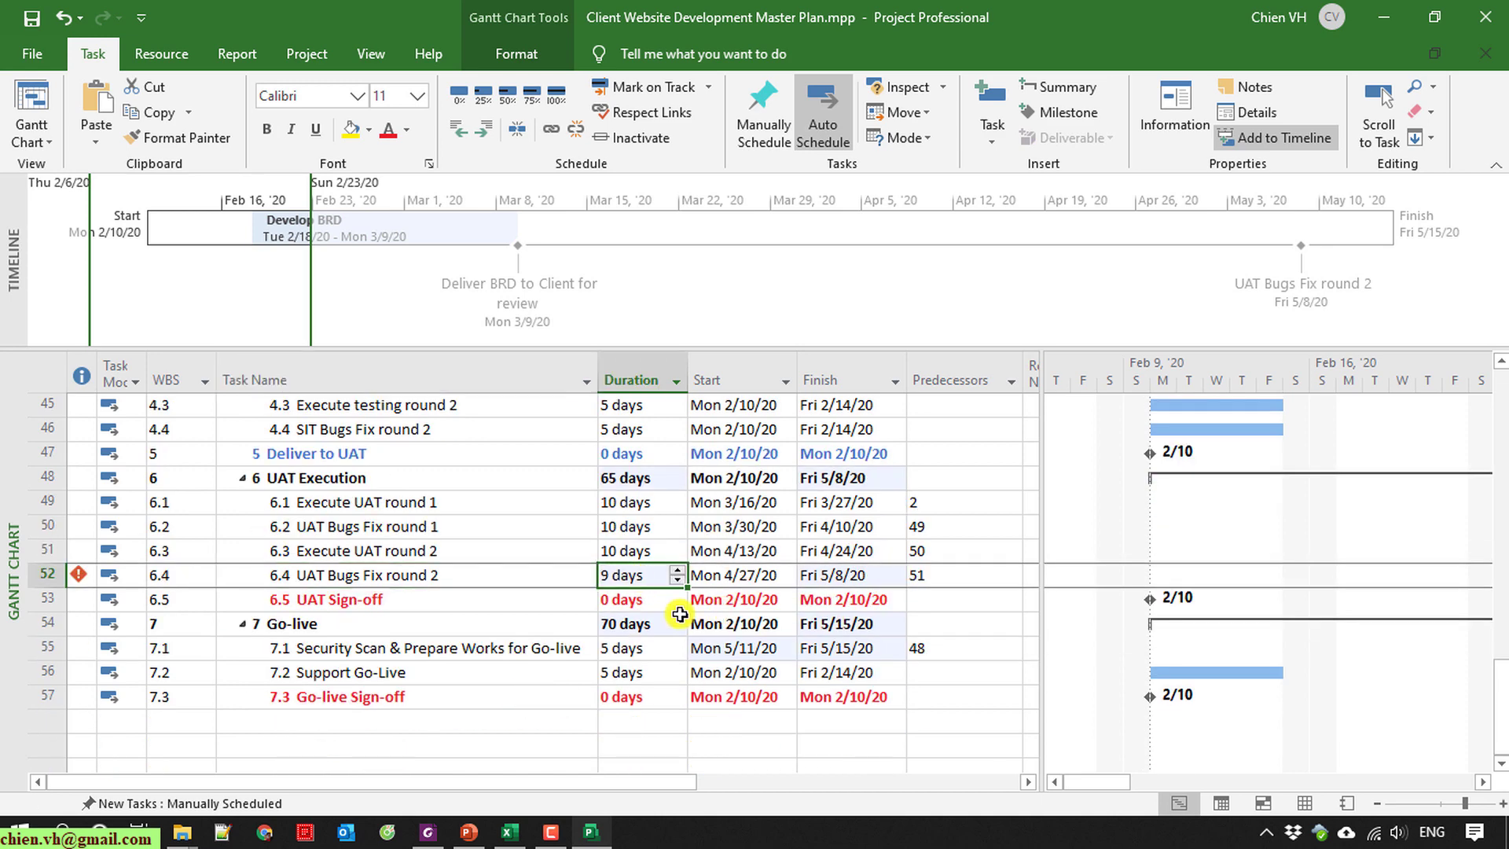
pyautogui.press('Return')
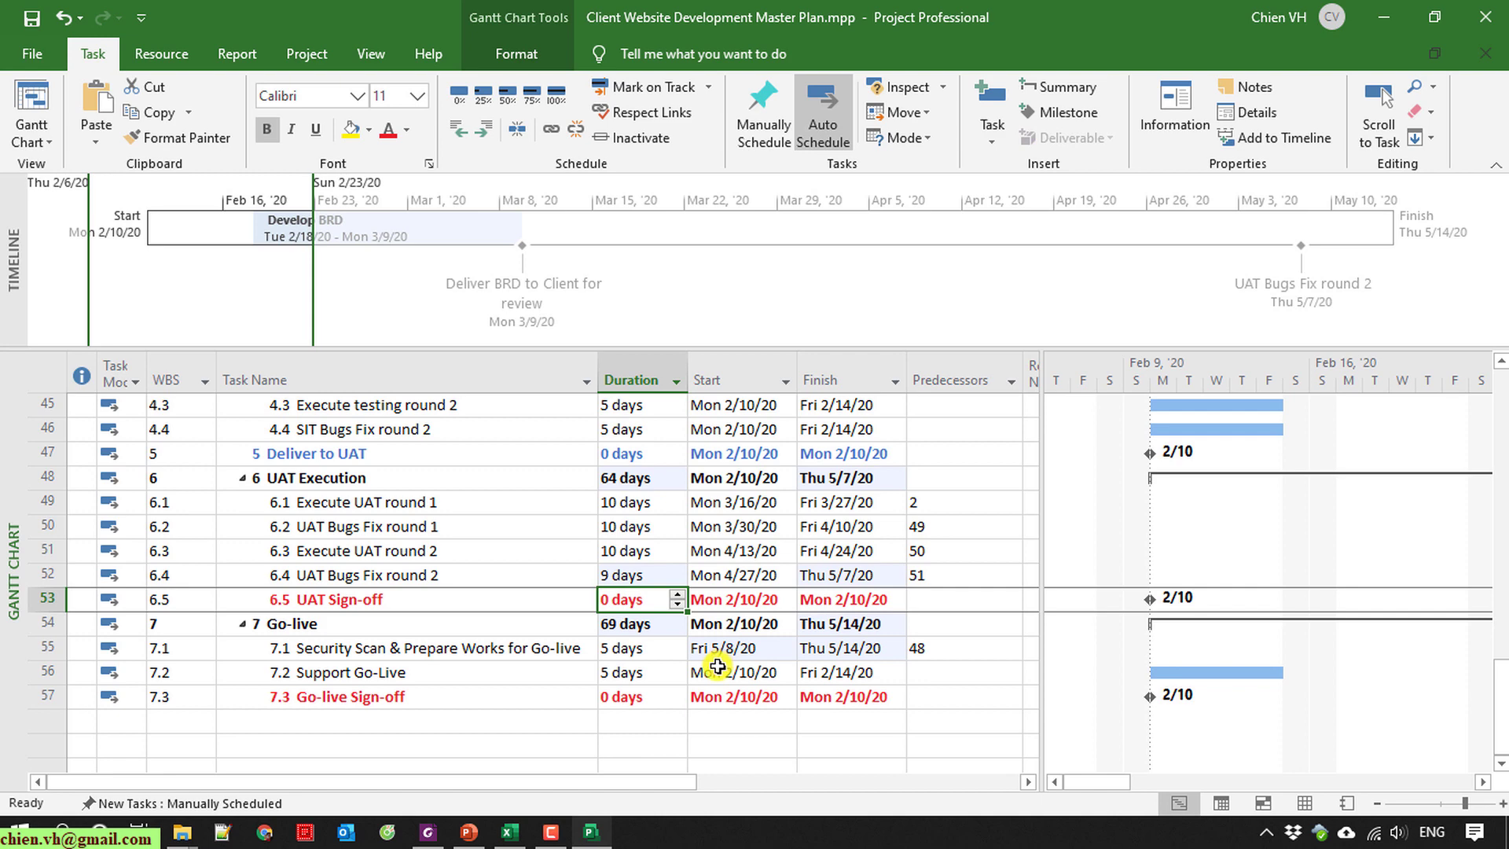
# Save the project and slightly reduce the height of the timeline area above the task table.
pyautogui.scroll(15, 554, 582)
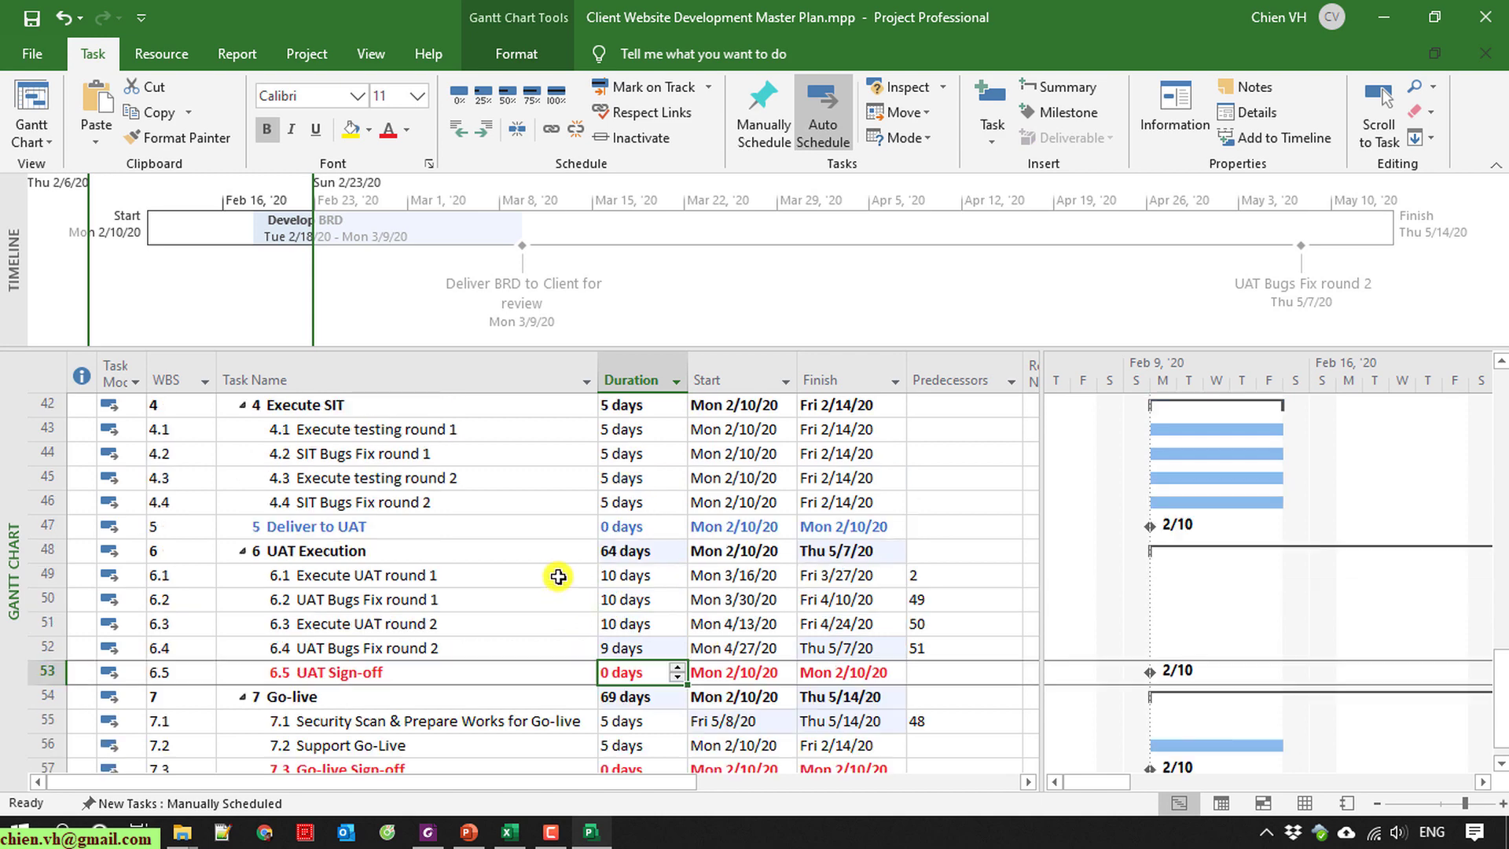
pyautogui.click(31, 18)
pyautogui.moveTo(995, 362); pyautogui.dragTo(987, 334)
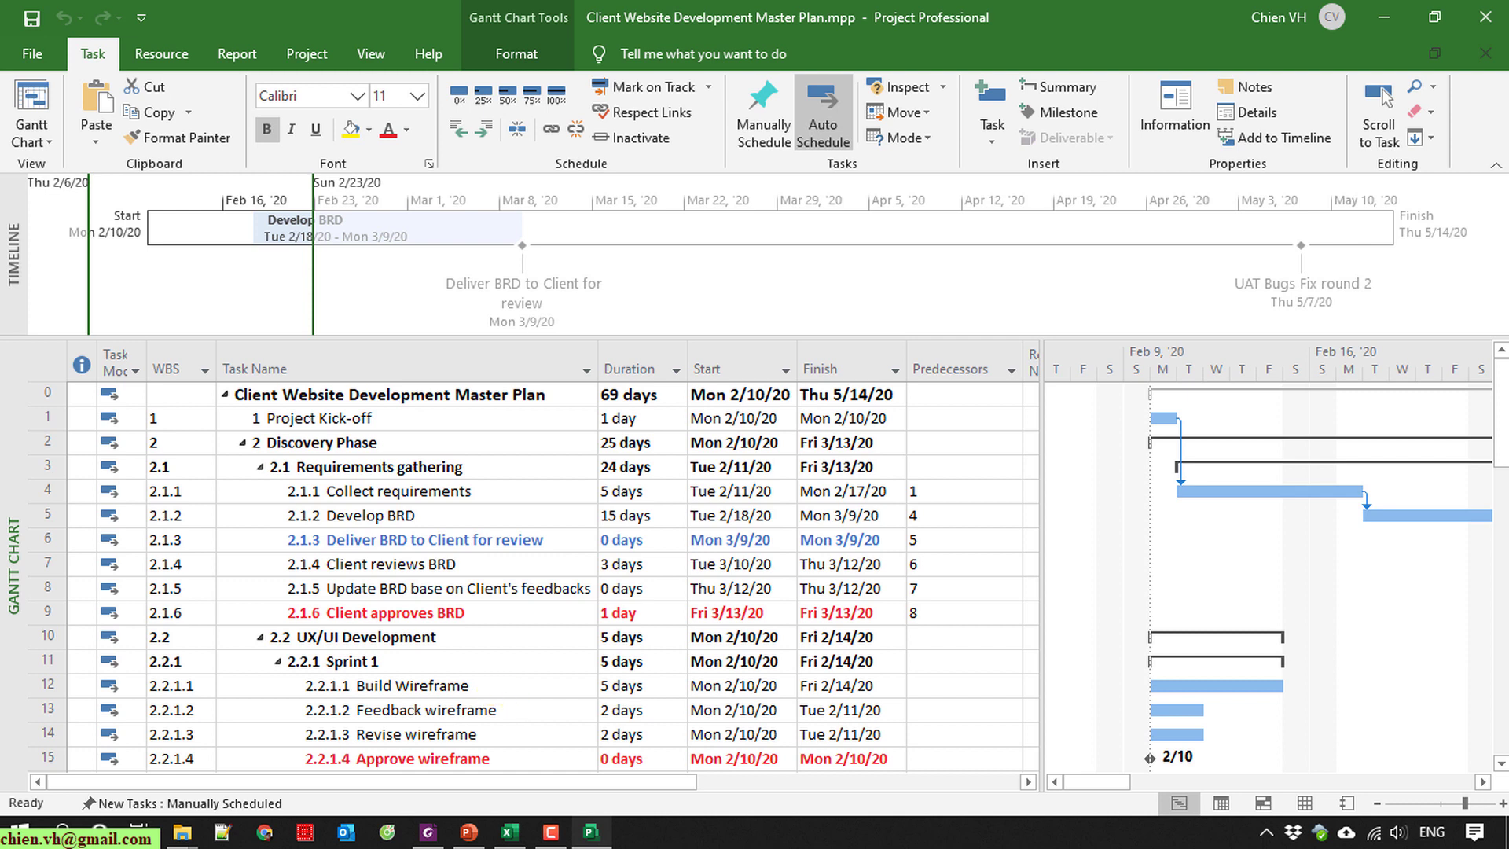
# Switch to Excel, review the full task list and its estimates in Project Training_Estimate Template.xlsx, and return to Microsoft Project.
pyautogui.click(507, 832)
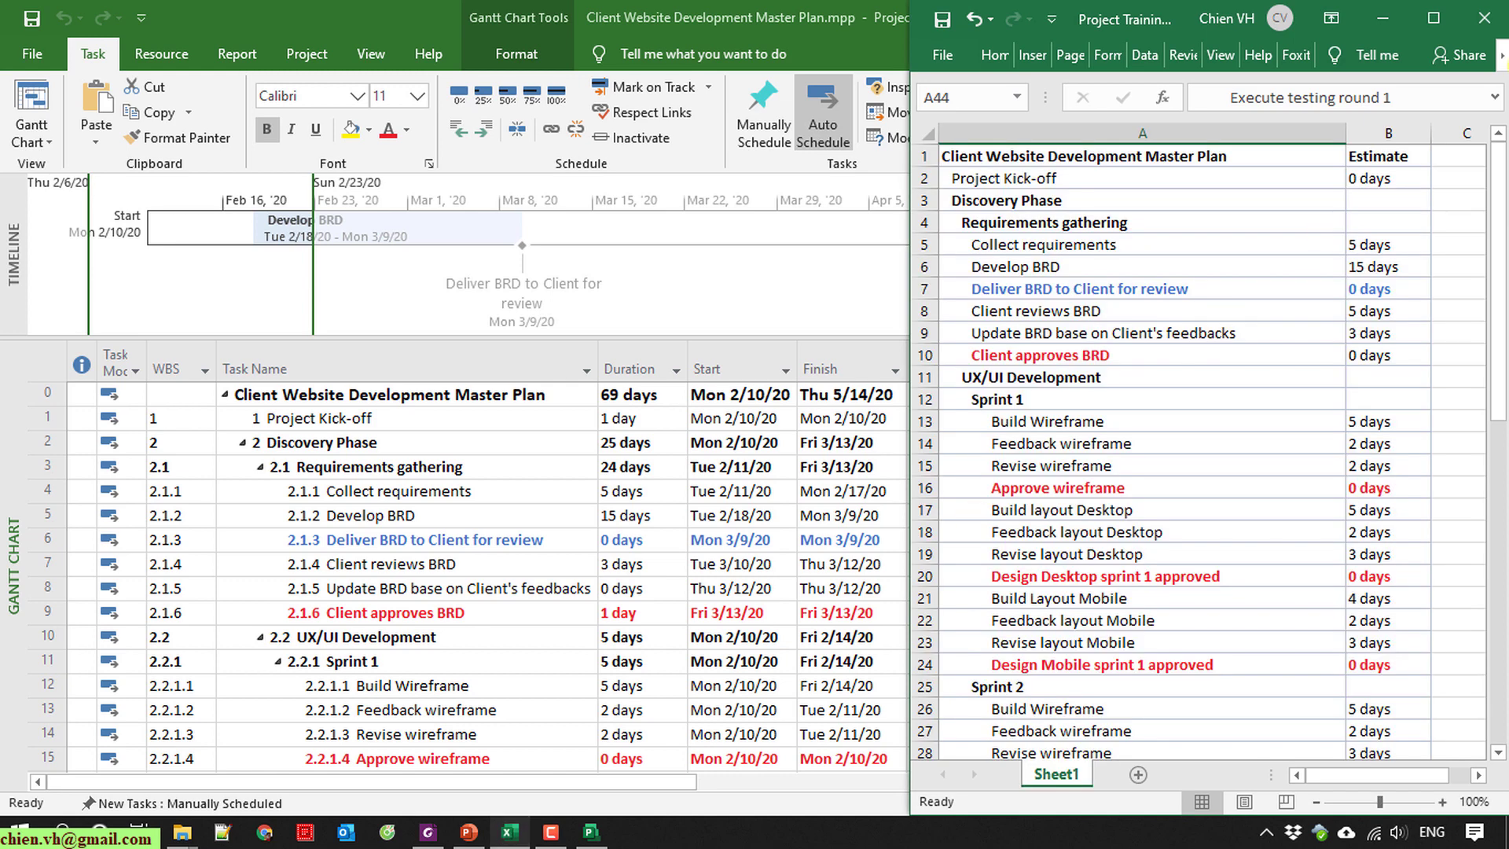
pyautogui.click(1433, 17)
pyautogui.scroll(-17, 575, 575)
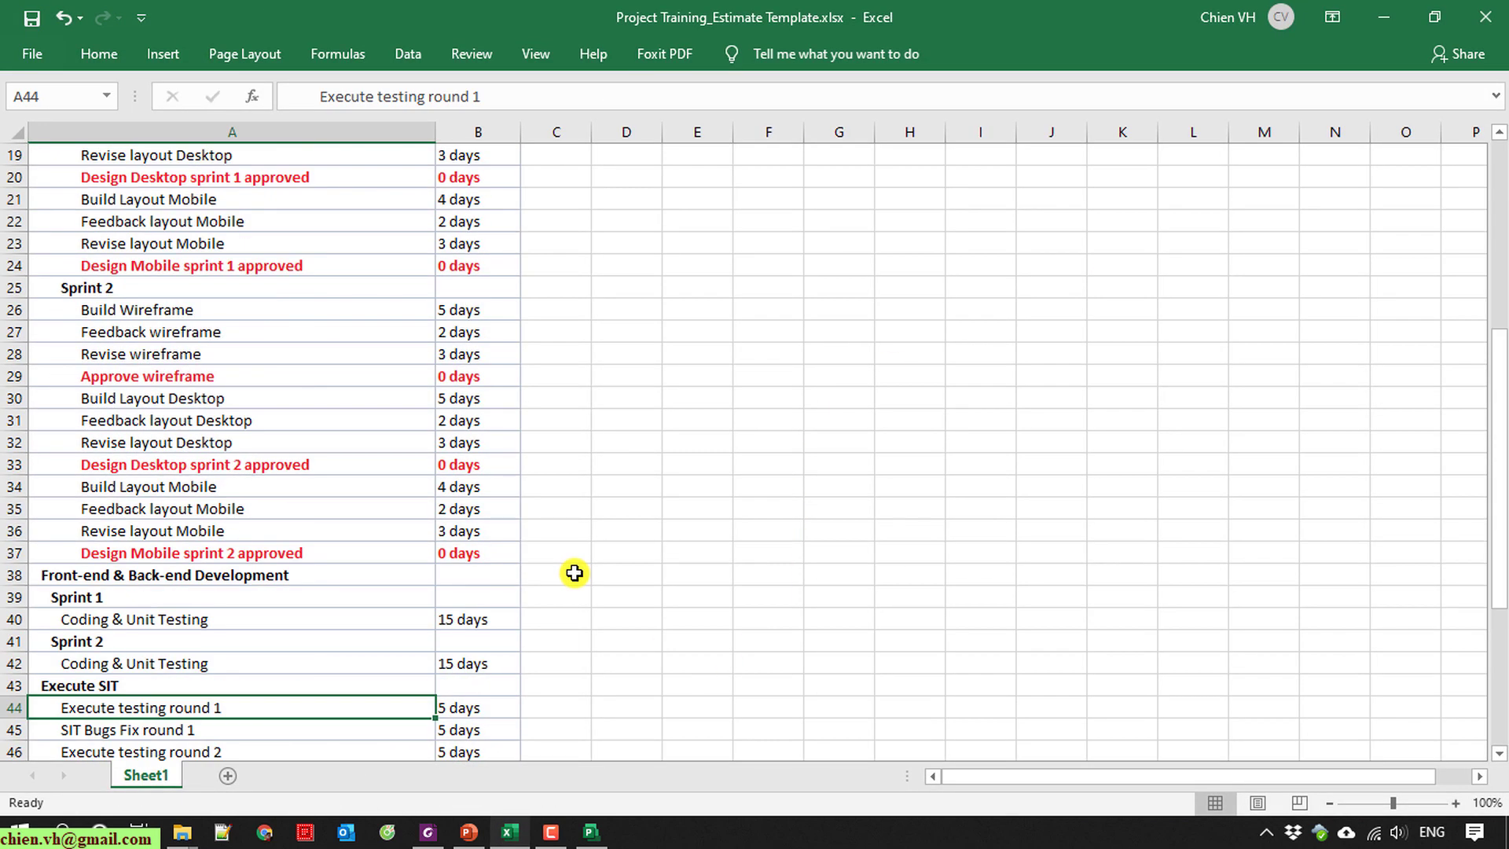
pyautogui.scroll(11, 578, 573)
pyautogui.scroll(6, 582, 571)
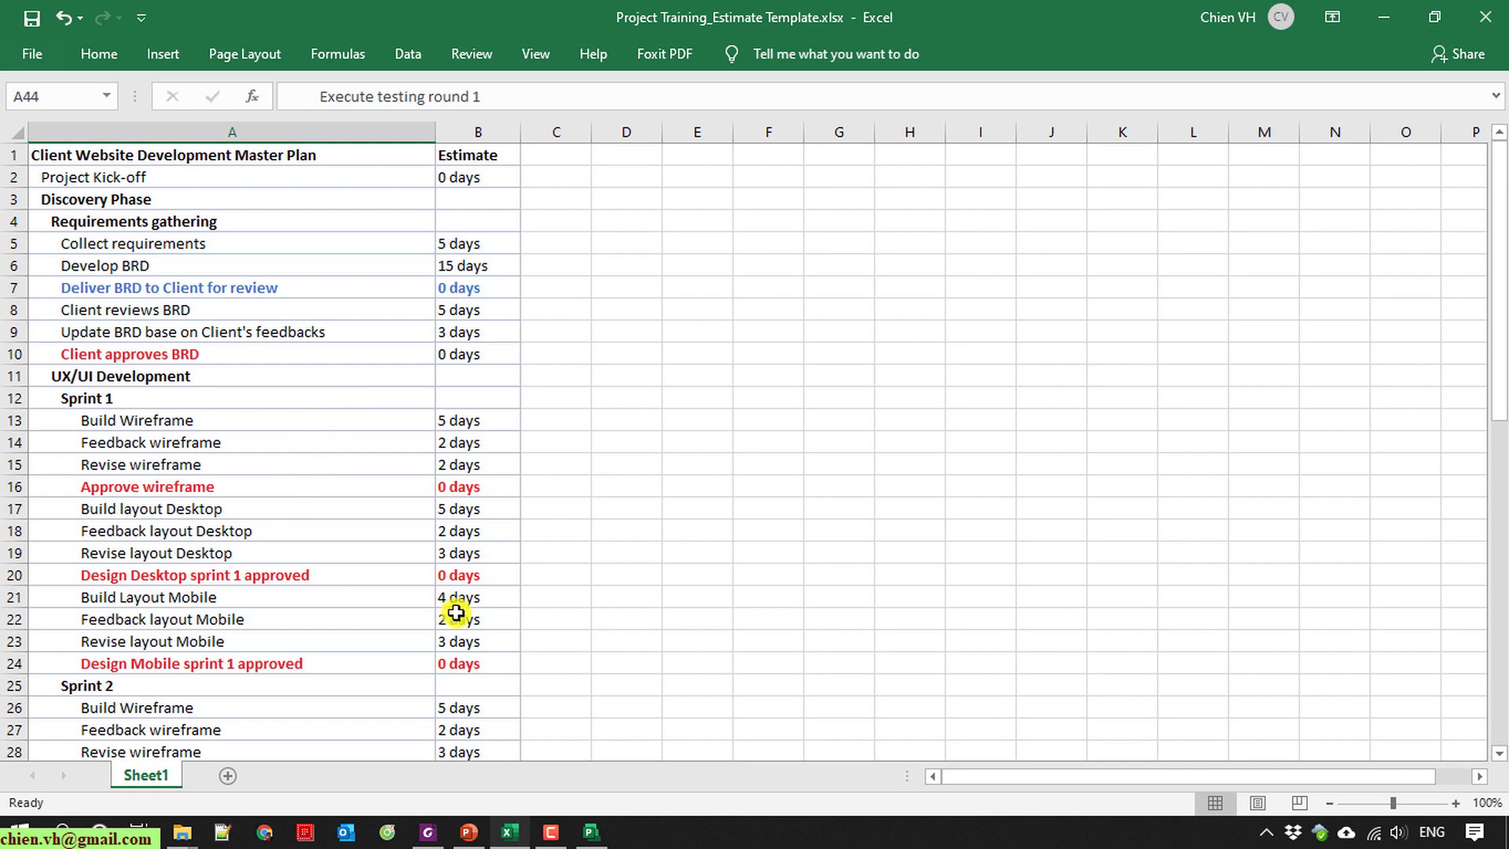
pyautogui.scroll(-16, 353, 522)
pyautogui.scroll(16, 356, 527)
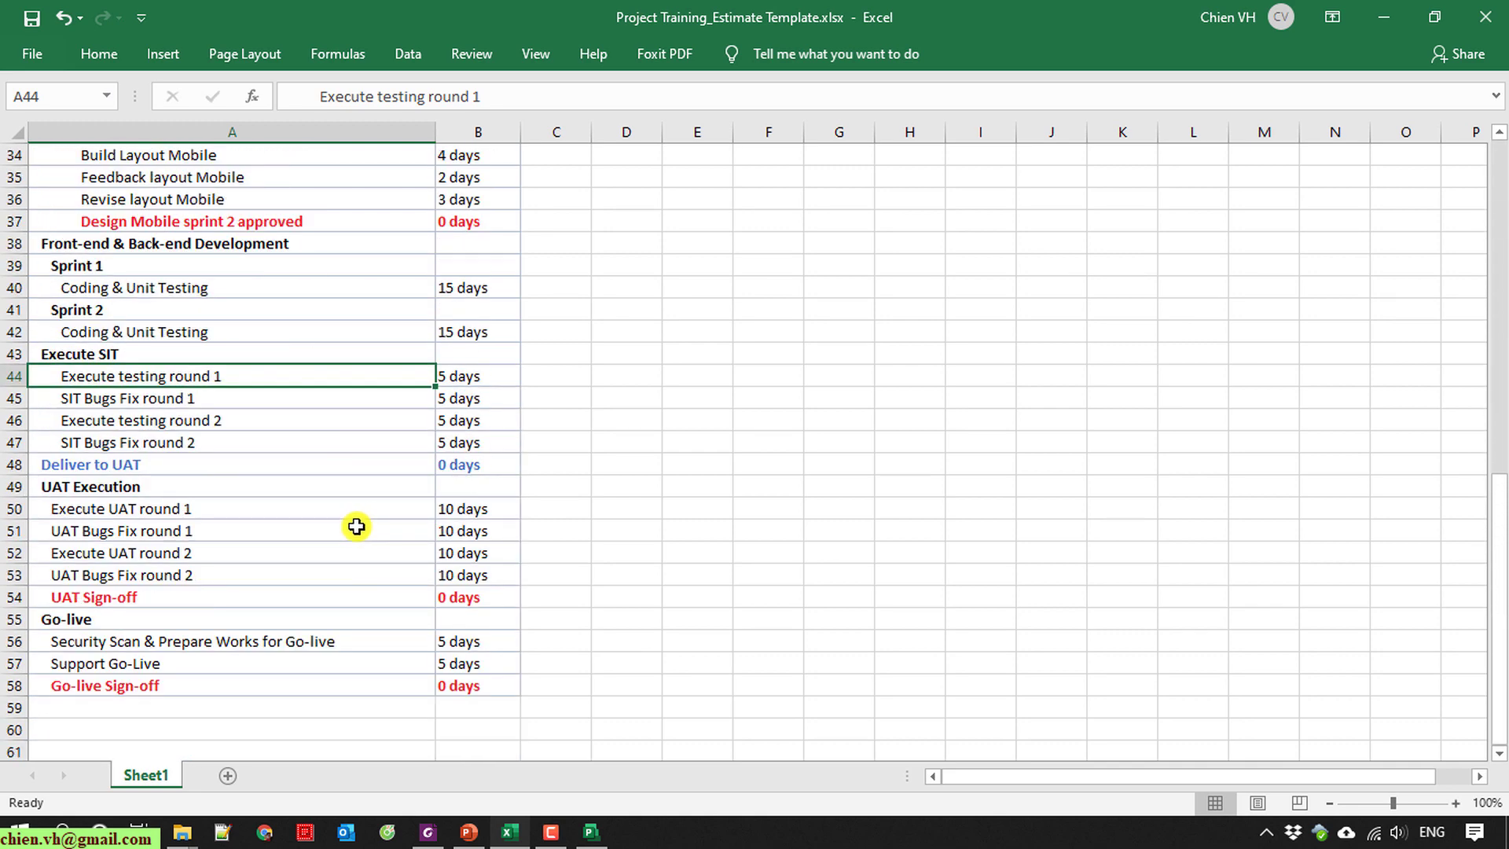
pyautogui.click(1388, 26)
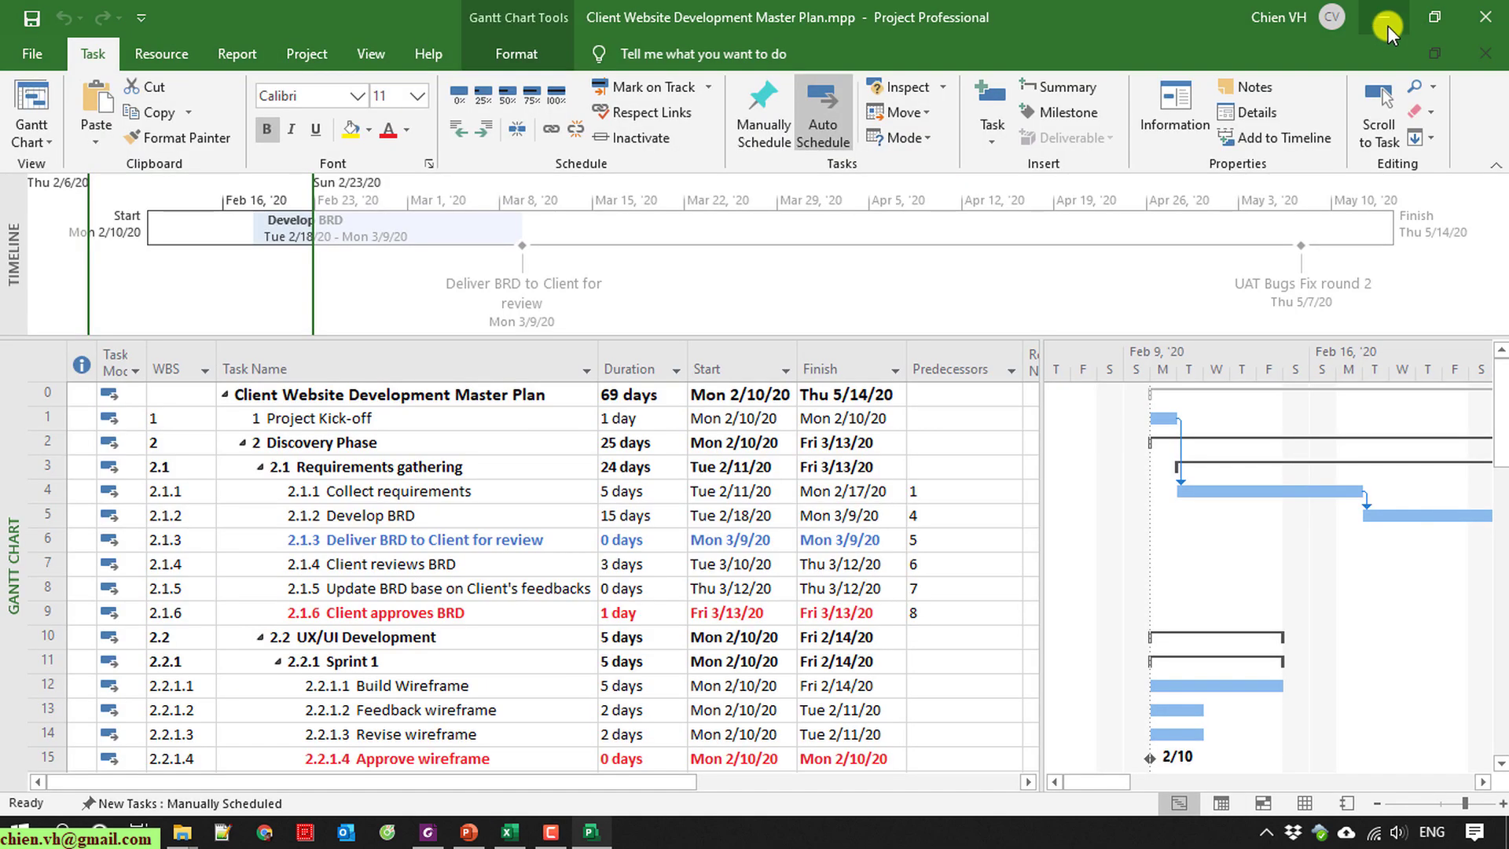